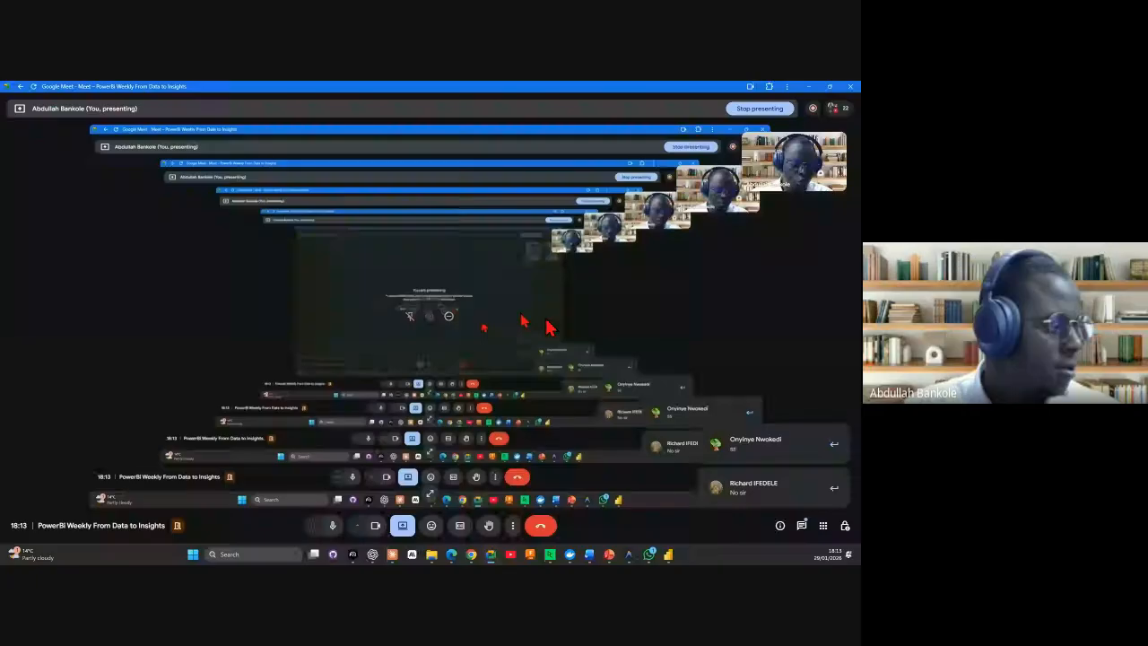
Step: Switch to Power BI Desktop and start a blank report
{"action": "mouse_move", "coordinate": [471, 554]}
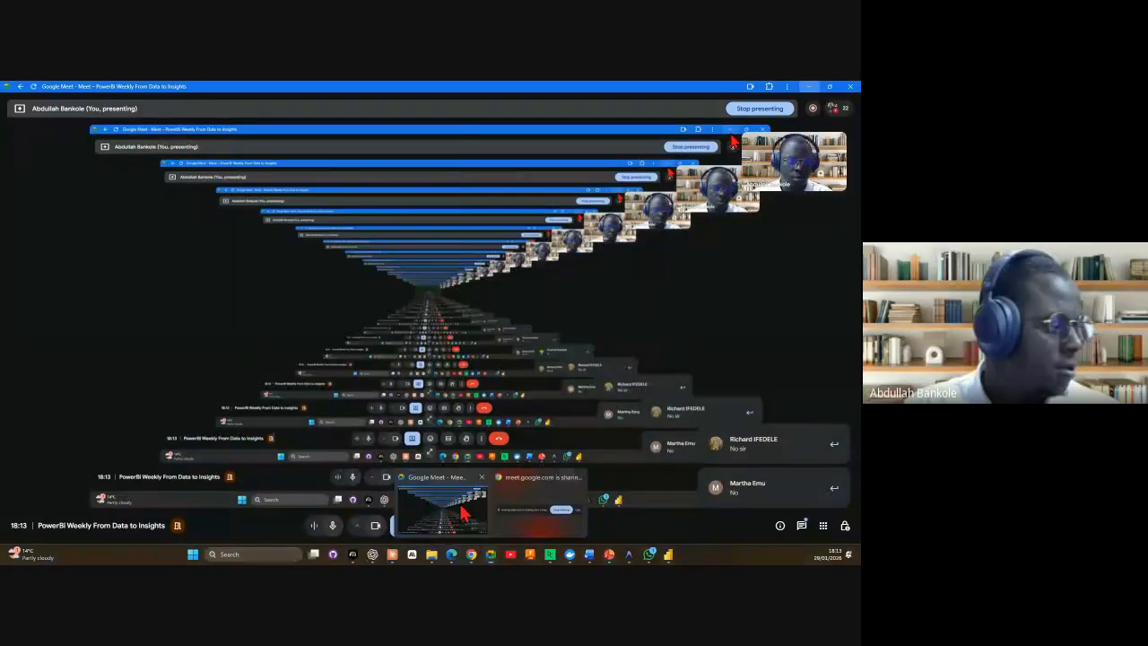
{"action": "left_click", "coordinate": [463, 513]}
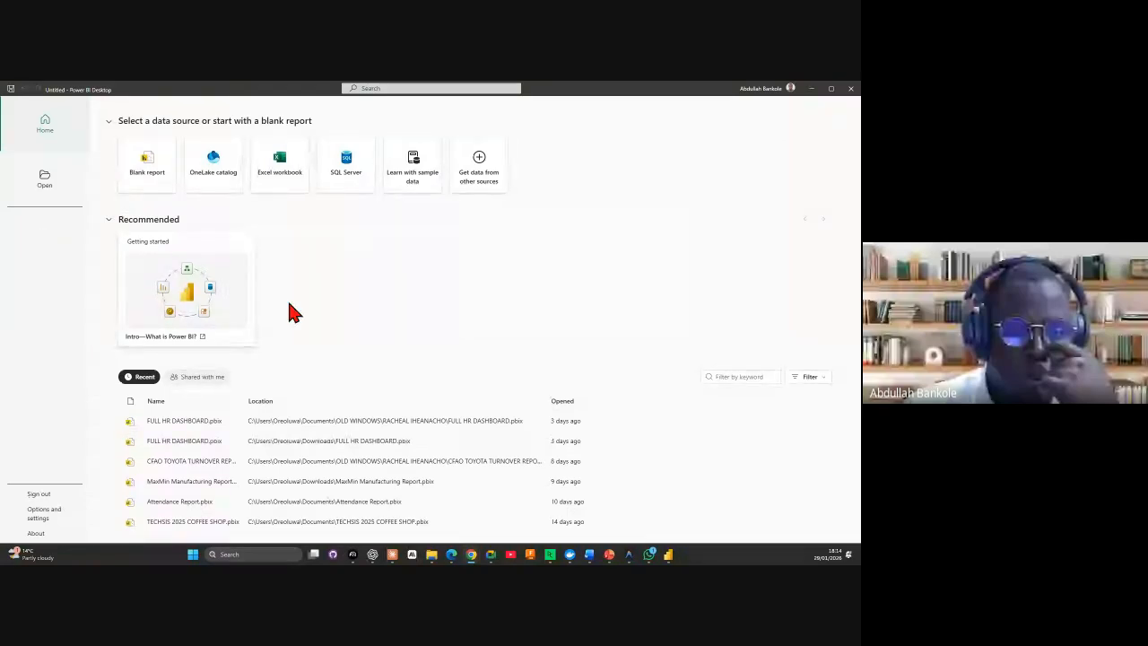
{"action": "left_click", "coordinate": [157, 177]}
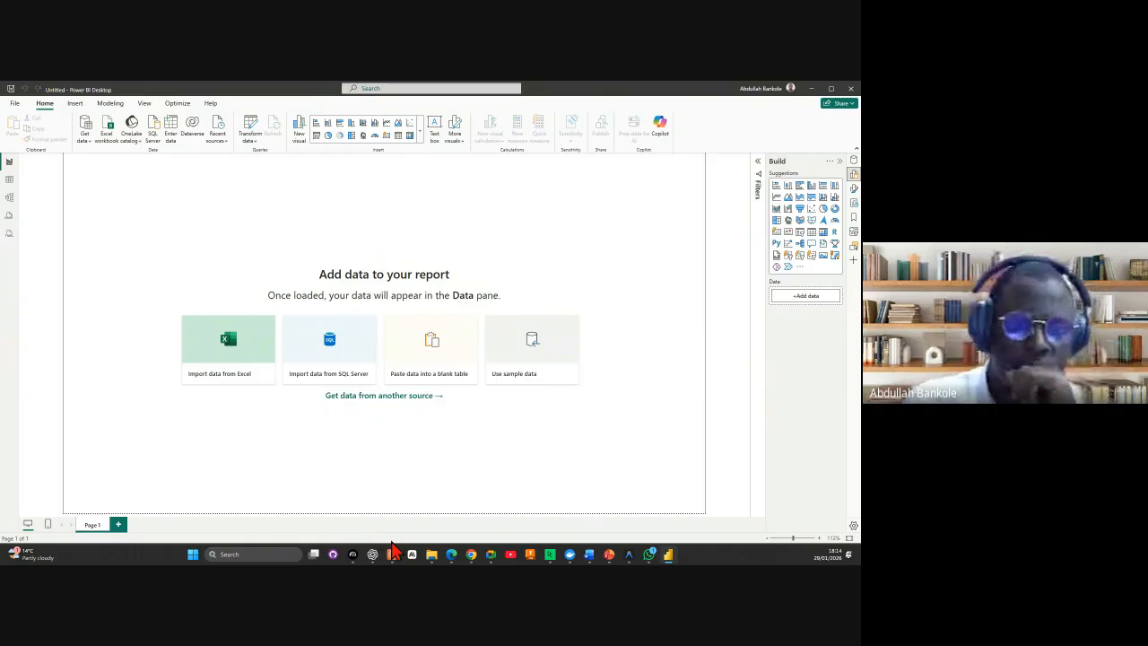
Step: Locate the NaijaPhoneShop_Sales_2024 file in the Downloads folder in File Explorer, and return to the blank report in Power BI Desktop
{"action": "mouse_move", "coordinate": [432, 554]}
{"action": "mouse_move", "coordinate": [434, 520]}
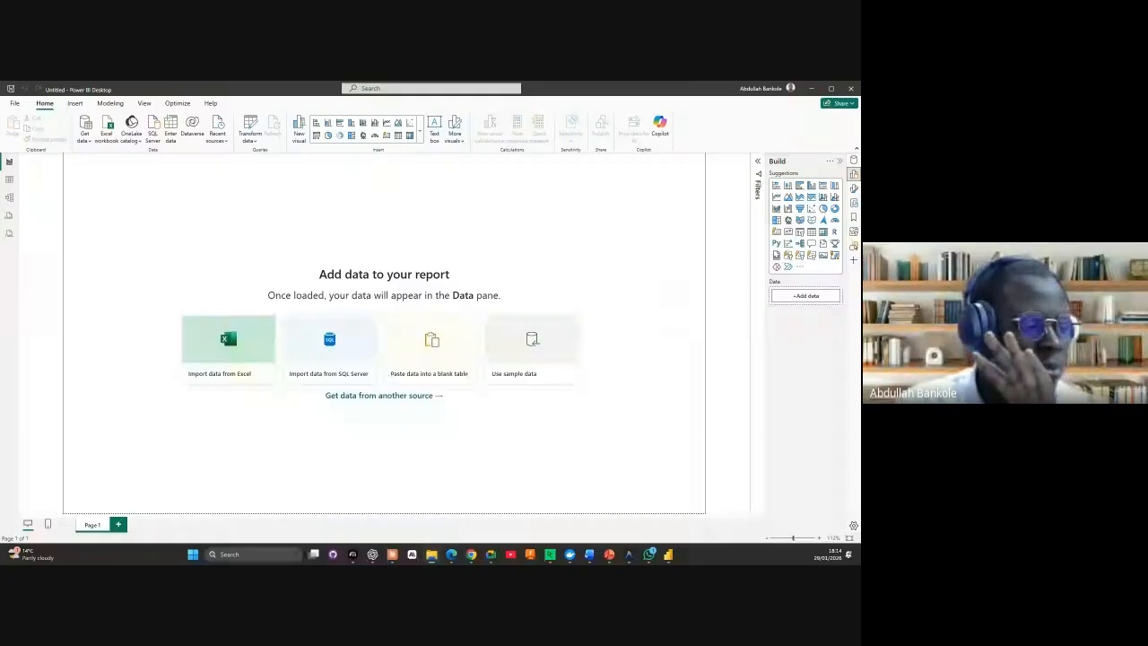
{"action": "left_click_drag", "start_coordinate": [2, 131], "coordinate": [489, 82]}
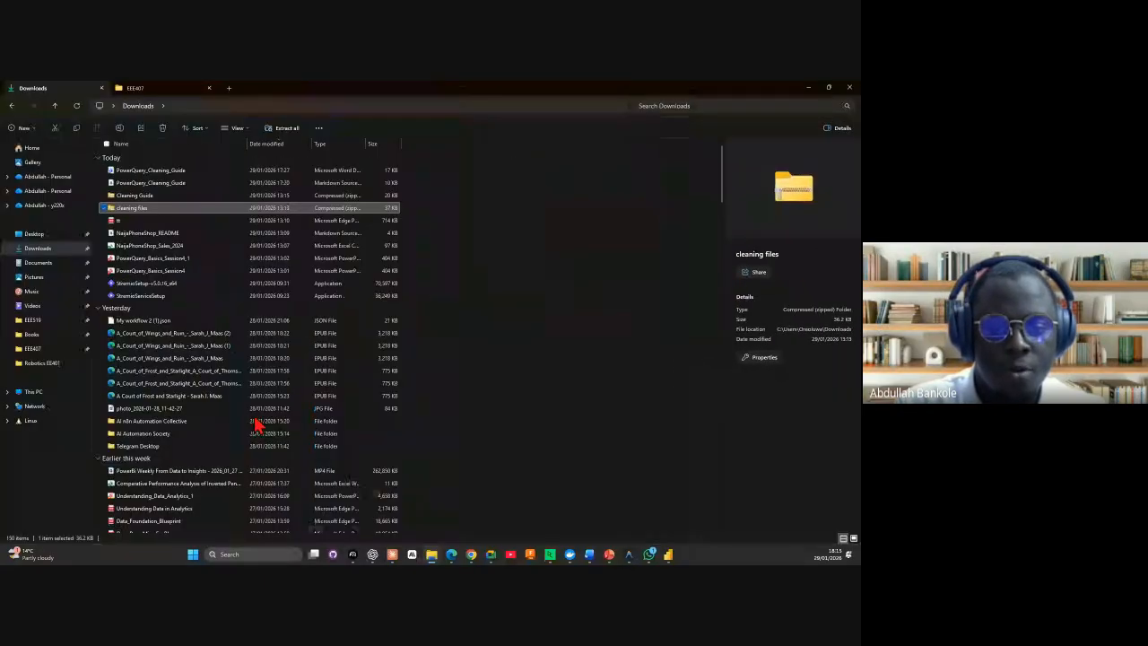
{"action": "left_click", "coordinate": [165, 246]}
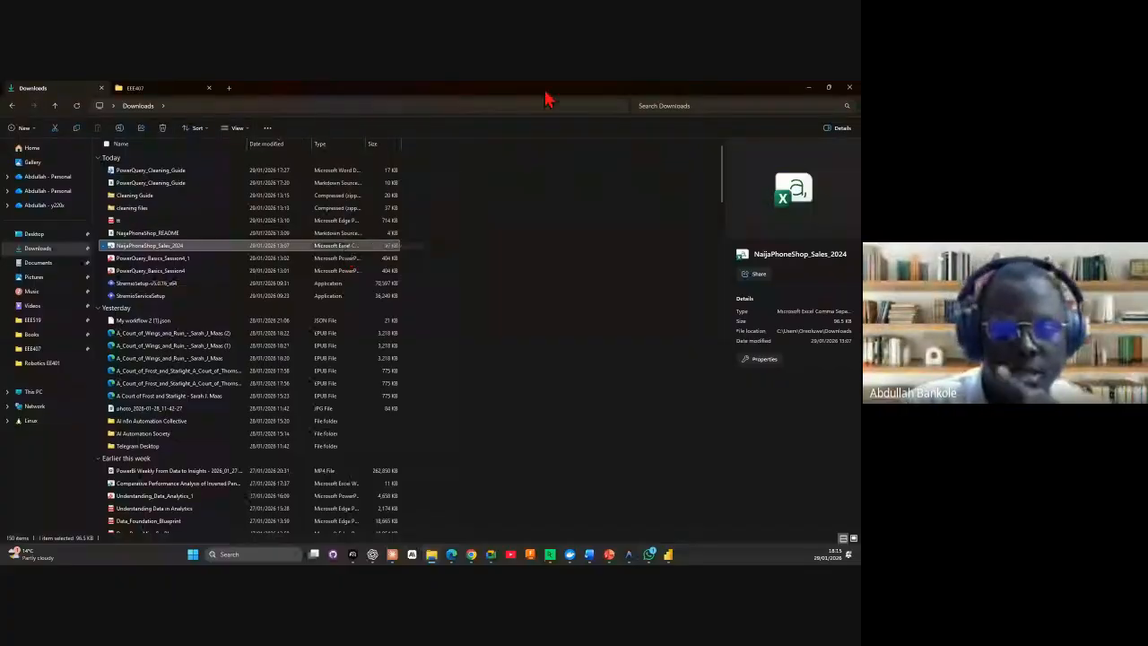
{"action": "left_click_drag", "start_coordinate": [549, 99], "coordinate": [0, 206]}
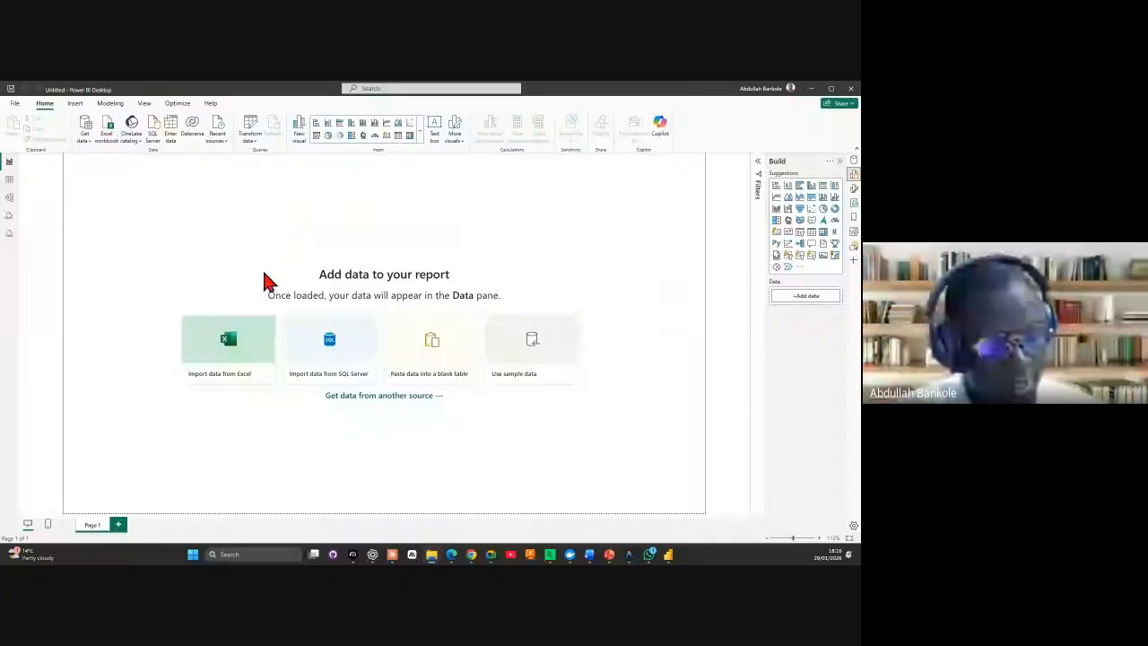
Step: Review the full list of data connectors, including the Database, Microsoft Fabric and File categories
{"action": "left_click", "coordinate": [84, 144]}
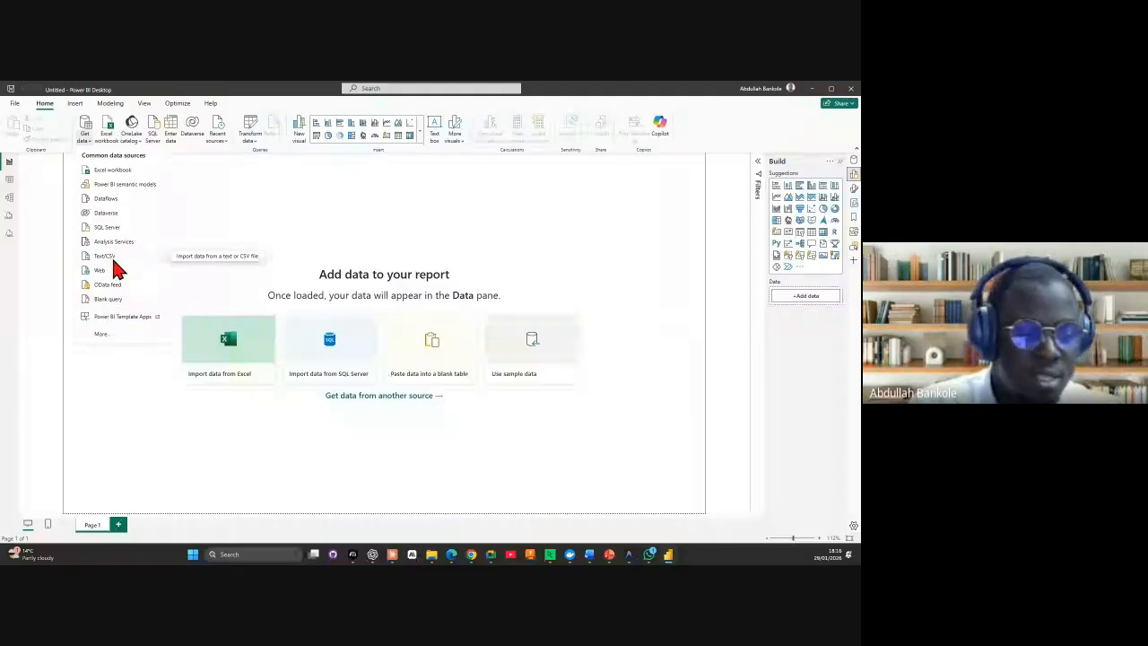
{"action": "left_click", "coordinate": [123, 341]}
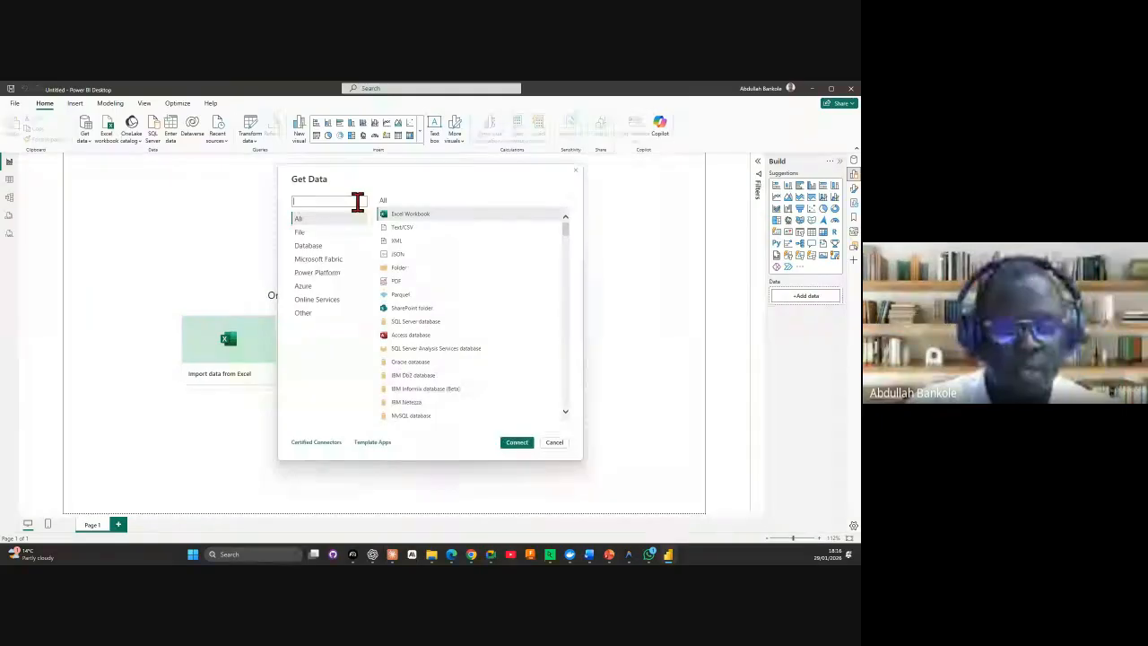
{"action": "left_click", "coordinate": [310, 218]}
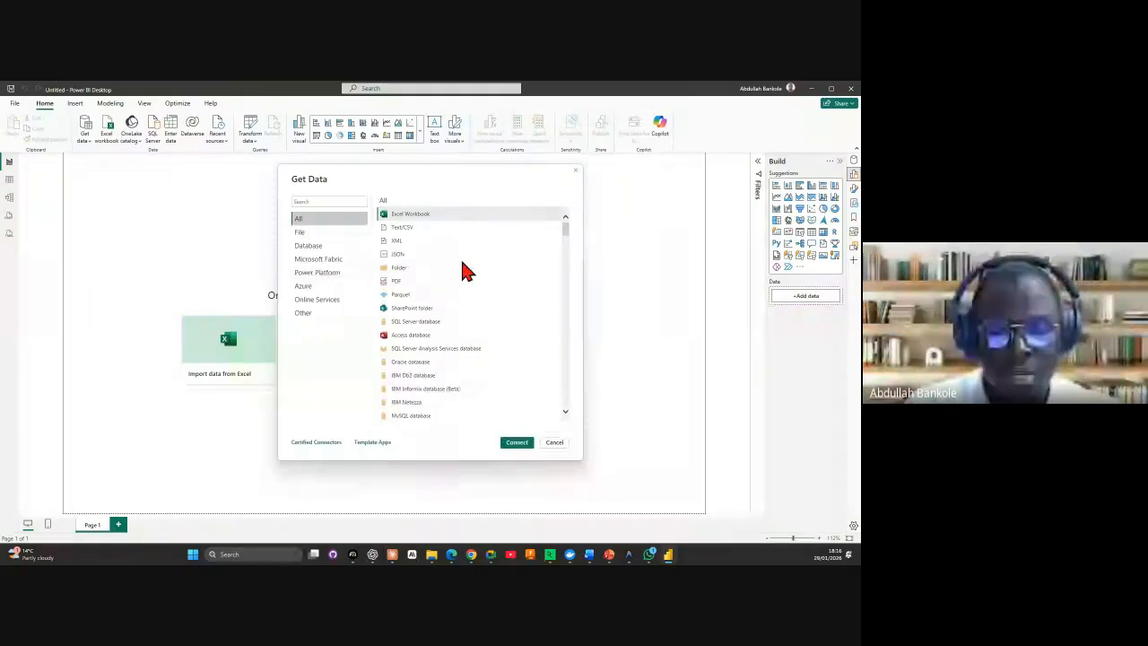
{"action": "scroll", "coordinate": [465, 264], "scroll_direction": "down", "scroll_amount": 10}
{"action": "scroll", "coordinate": [464, 265], "scroll_direction": "down", "scroll_amount": 15}
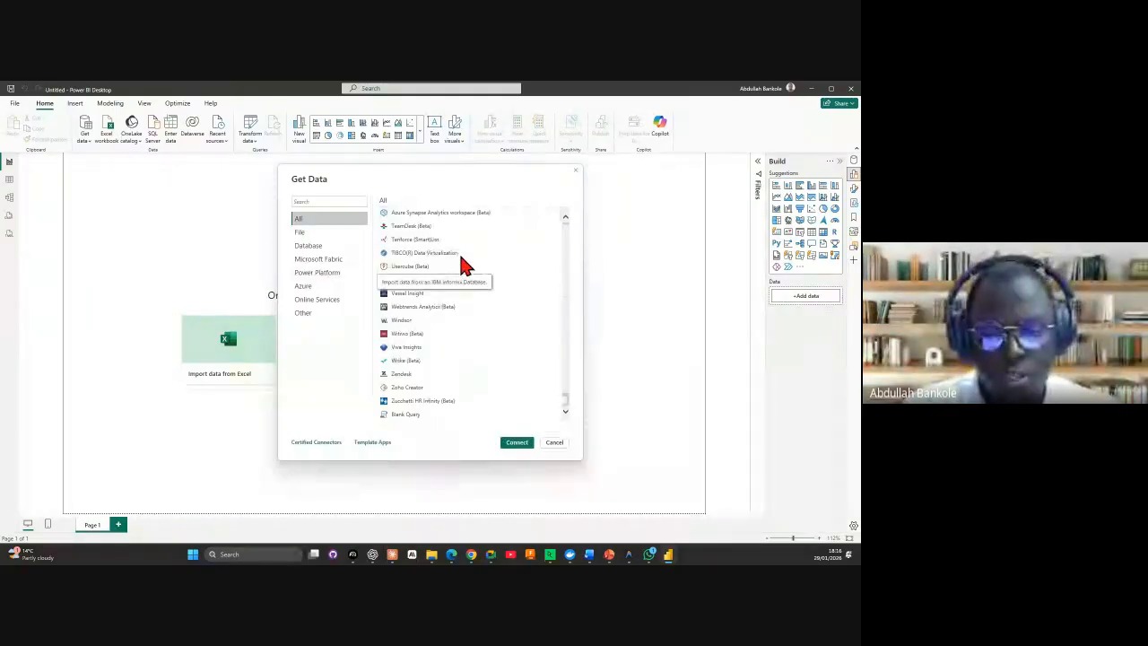
{"action": "scroll", "coordinate": [459, 251], "scroll_direction": "up", "scroll_amount": 15}
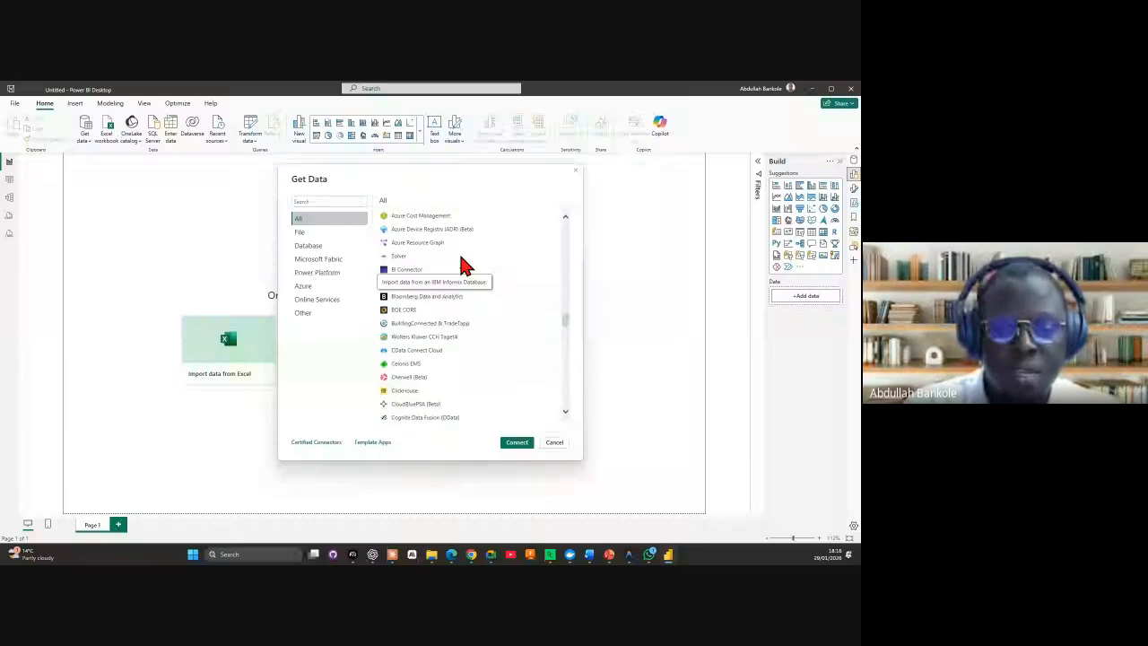
{"action": "left_click", "coordinate": [314, 246]}
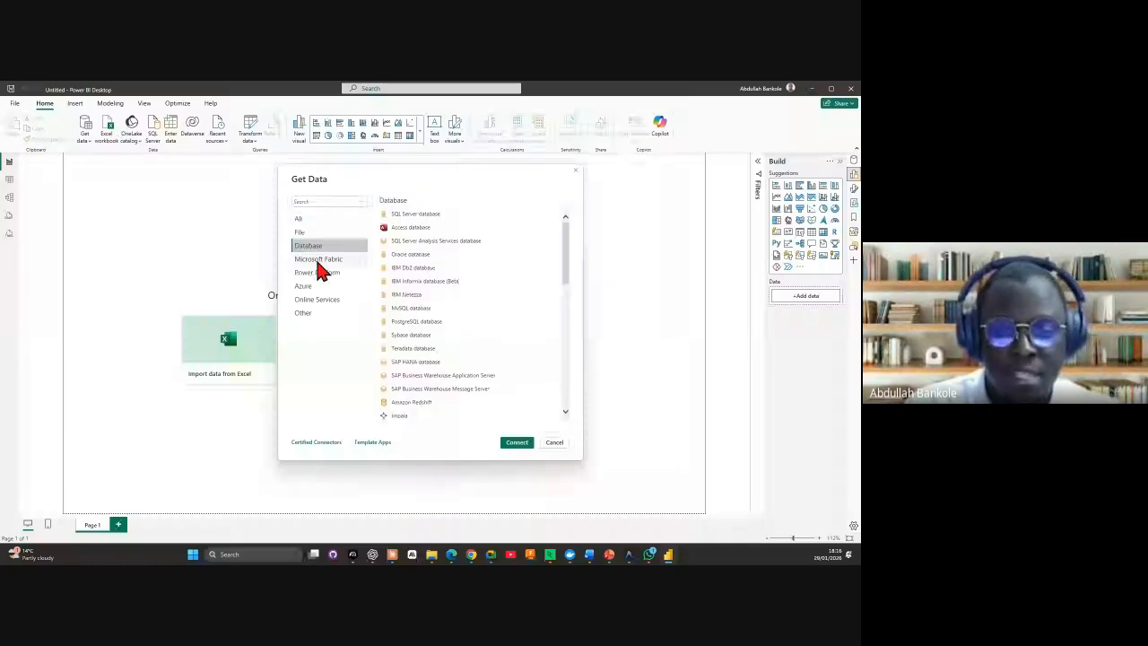
{"action": "left_click", "coordinate": [317, 261]}
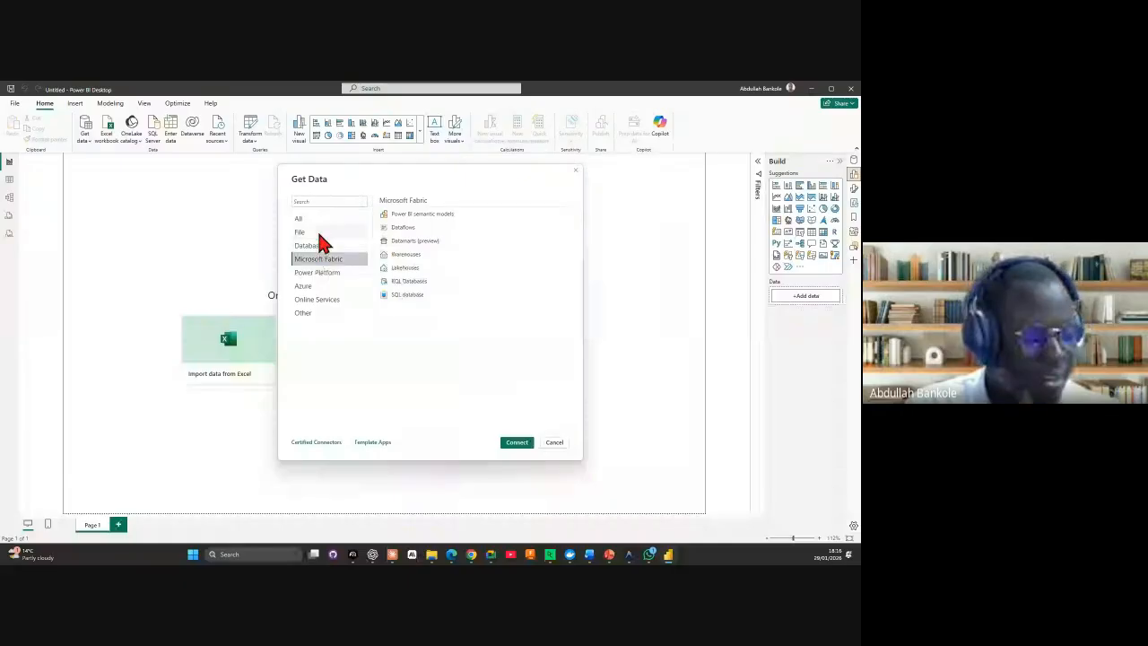
{"action": "left_click", "coordinate": [316, 233]}
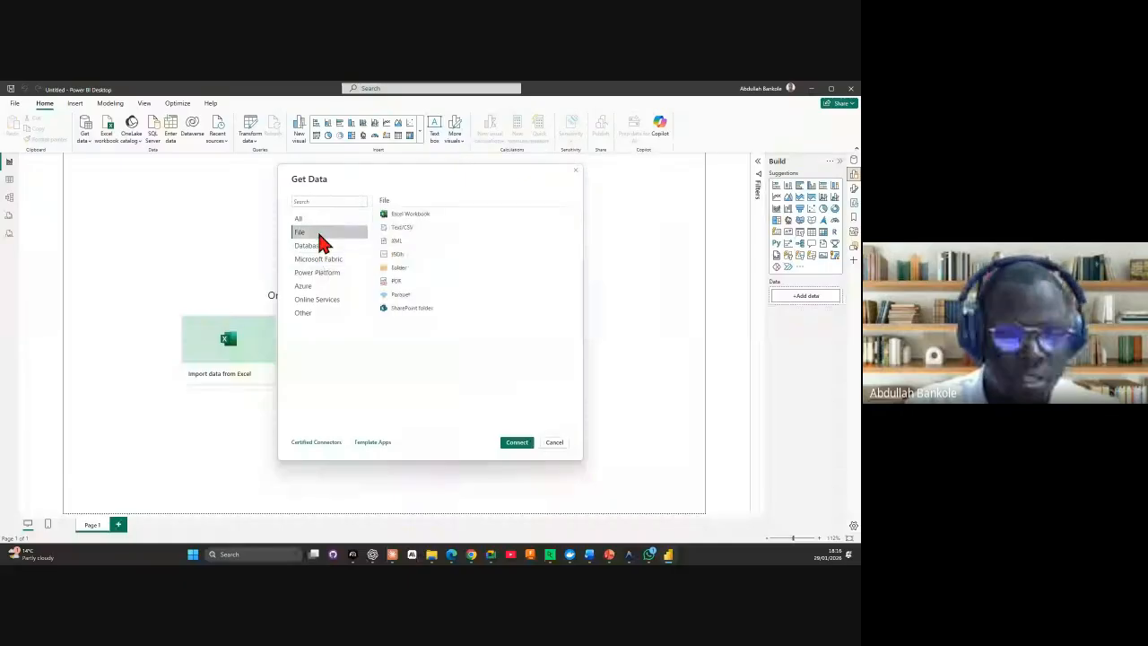
{"action": "double_click", "coordinate": [413, 228]}
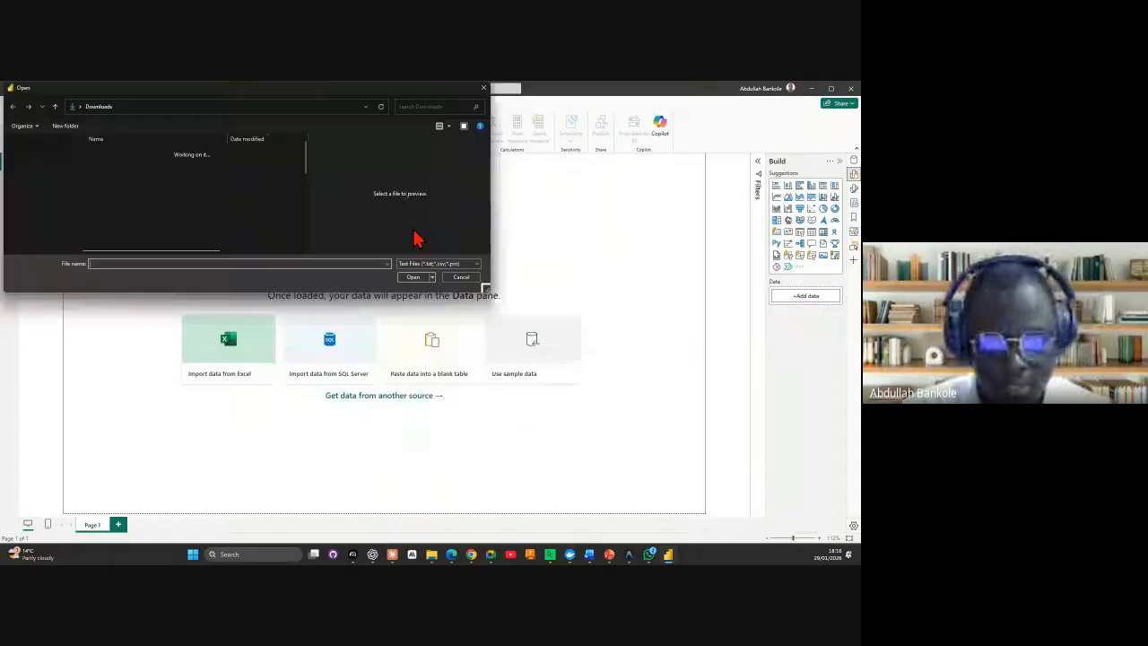
{"action": "left_click_drag", "start_coordinate": [255, 103], "coordinate": [332, 139]}
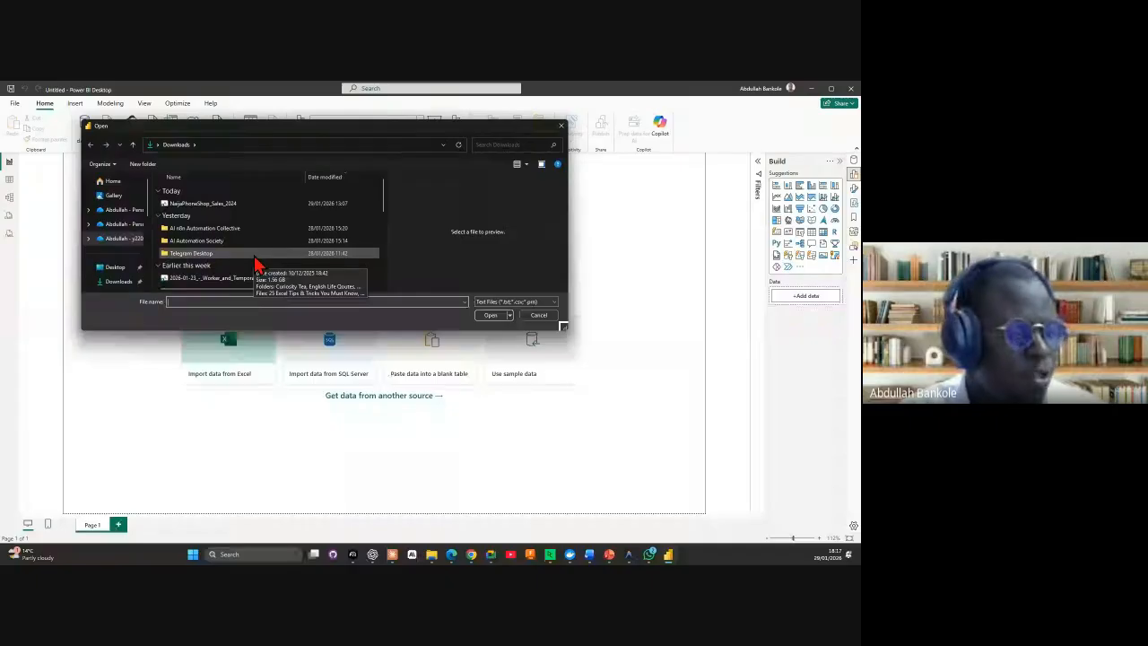
{"action": "left_click", "coordinate": [201, 205]}
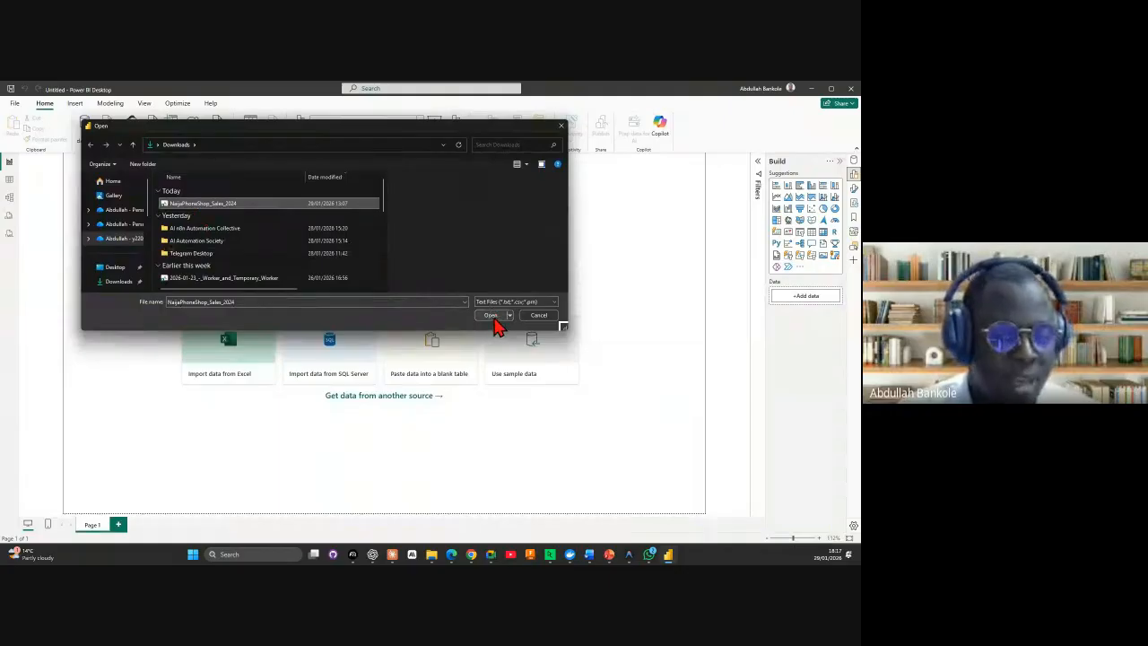
{"action": "left_click", "coordinate": [542, 316]}
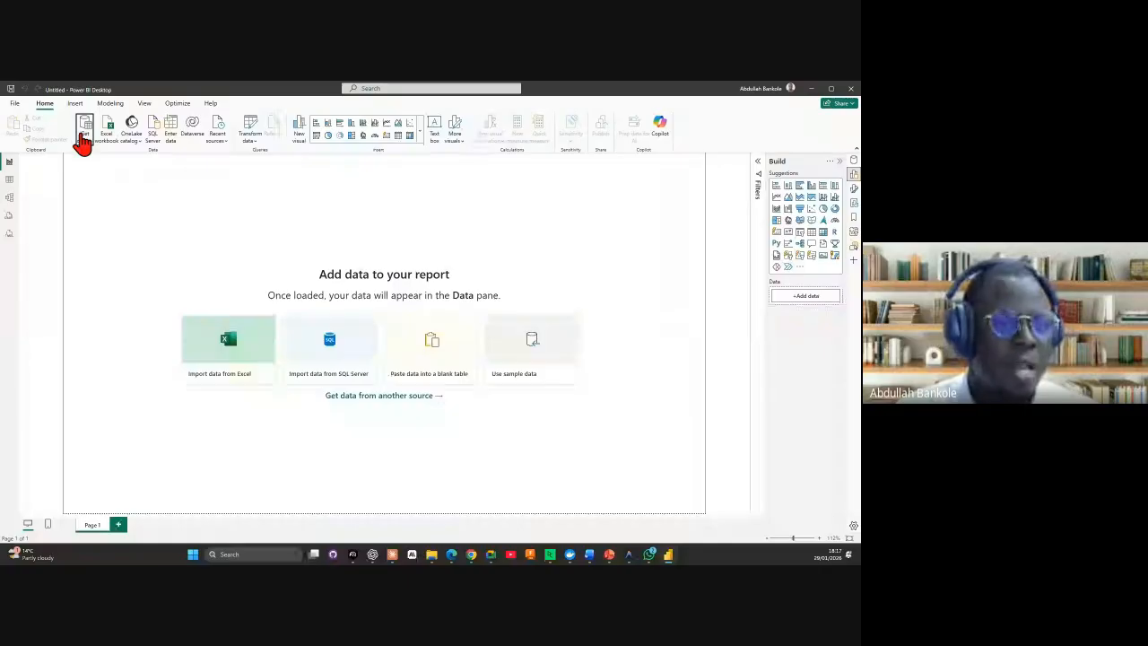
Step: Connect to the NaijaPhoneShop_Sales_2024 file in Downloads as a Text/CSV data source
{"action": "left_click", "coordinate": [82, 135]}
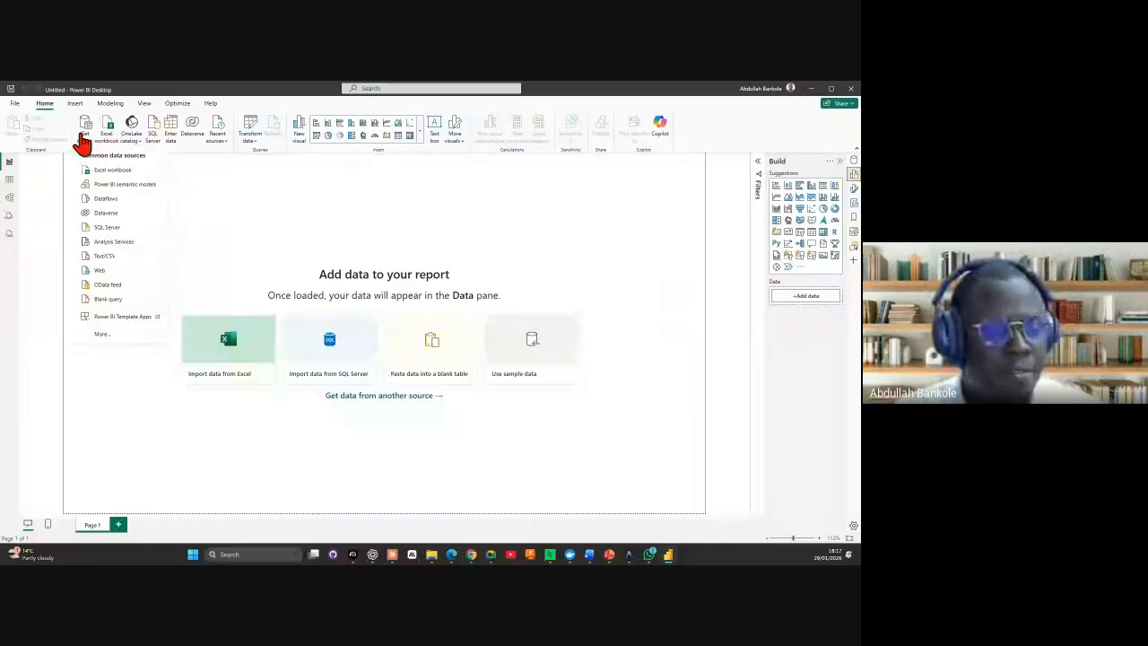
{"action": "left_click", "coordinate": [106, 259]}
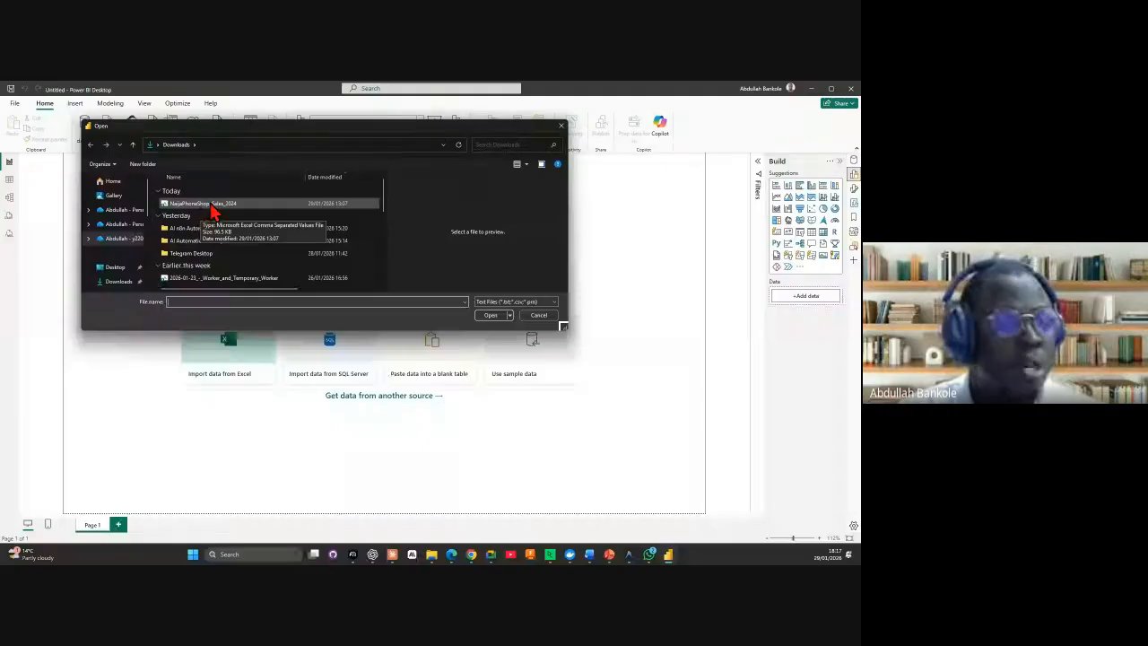
{"action": "double_click", "coordinate": [213, 206]}
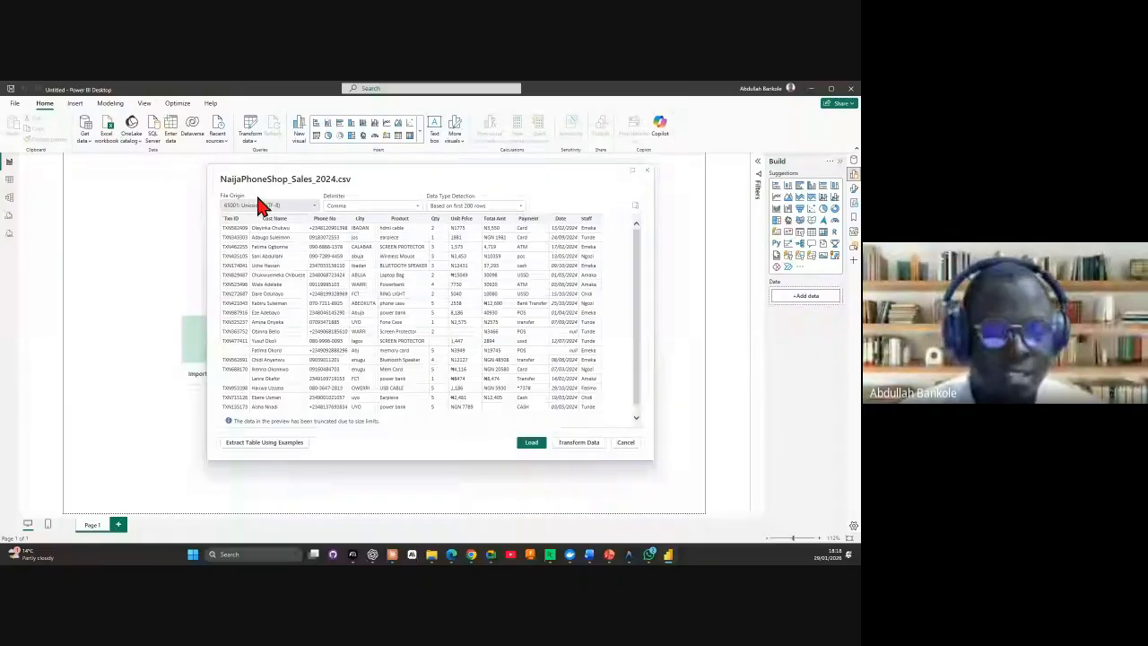
Step: Keep data type detection based on the first 200 rows and open the sales data for transformation in Power Query Editor
{"action": "left_click", "coordinate": [458, 207]}
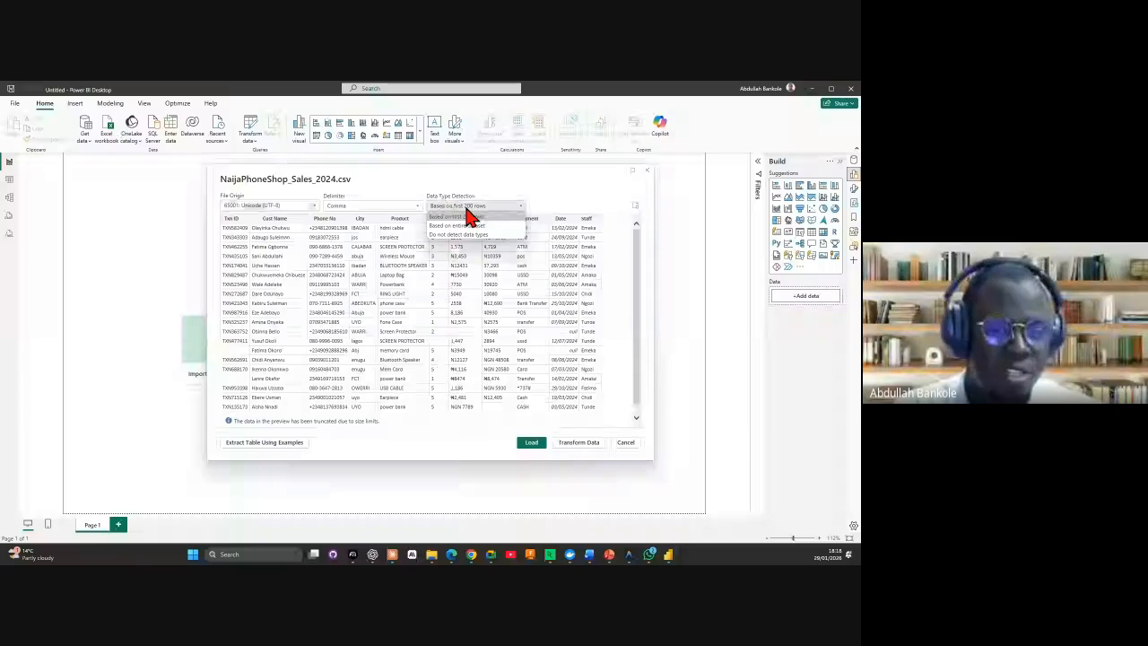
{"action": "left_click", "coordinate": [467, 216]}
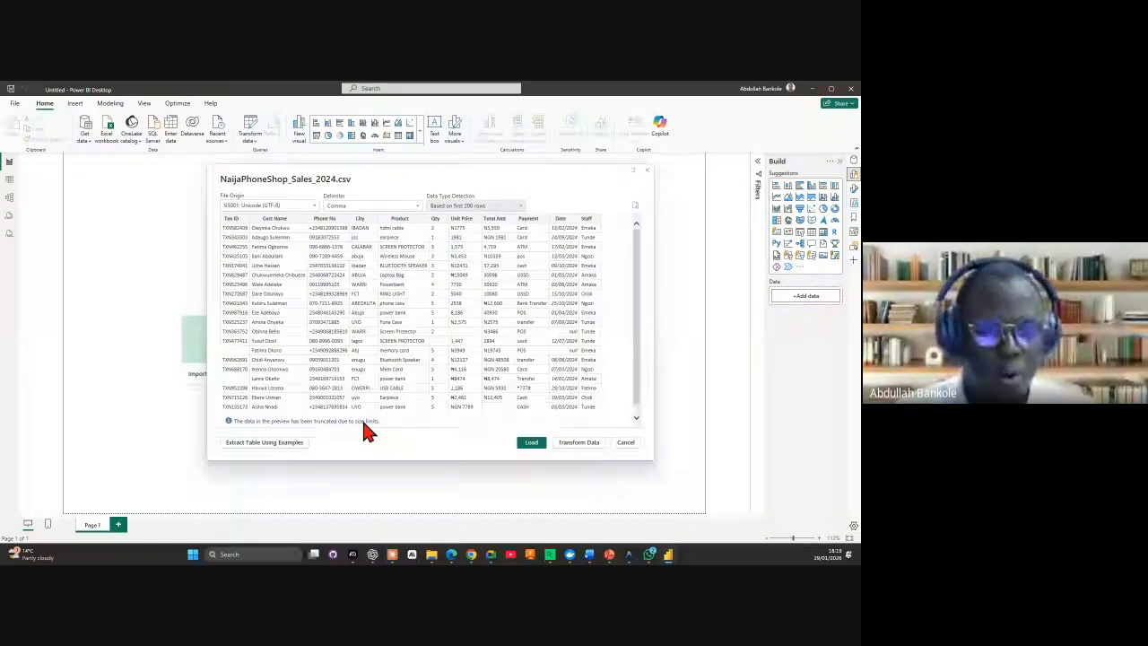
{"action": "scroll", "coordinate": [406, 368], "scroll_direction": "down", "scroll_amount": 1}
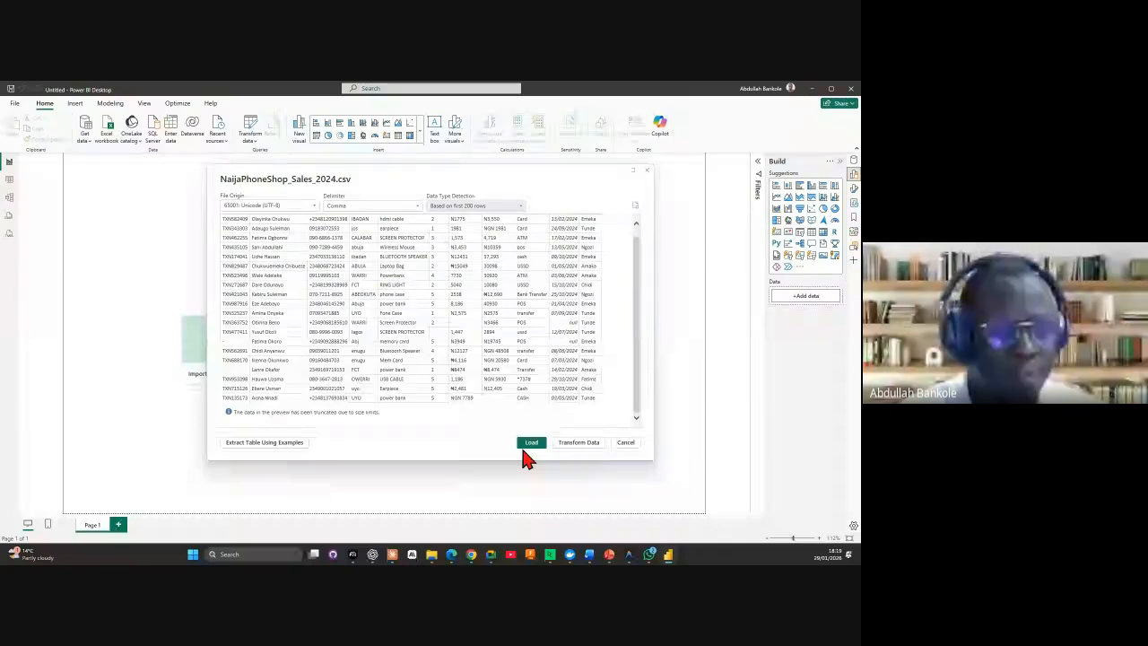
{"action": "left_click", "coordinate": [578, 444]}
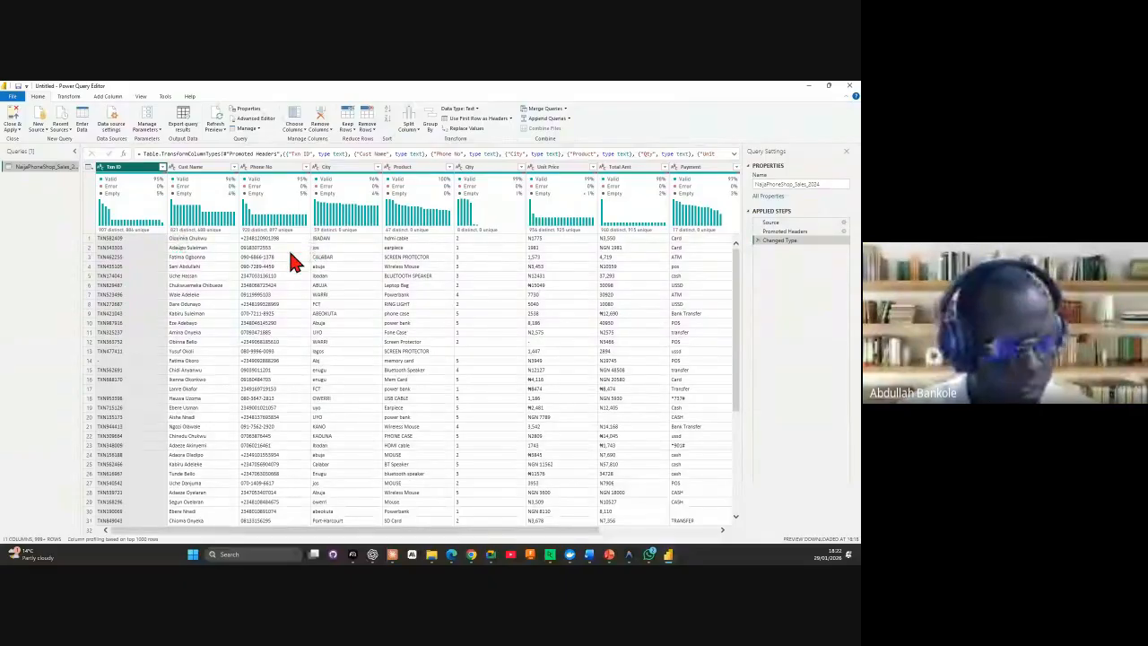
{"action": "left_click", "coordinate": [69, 96]}
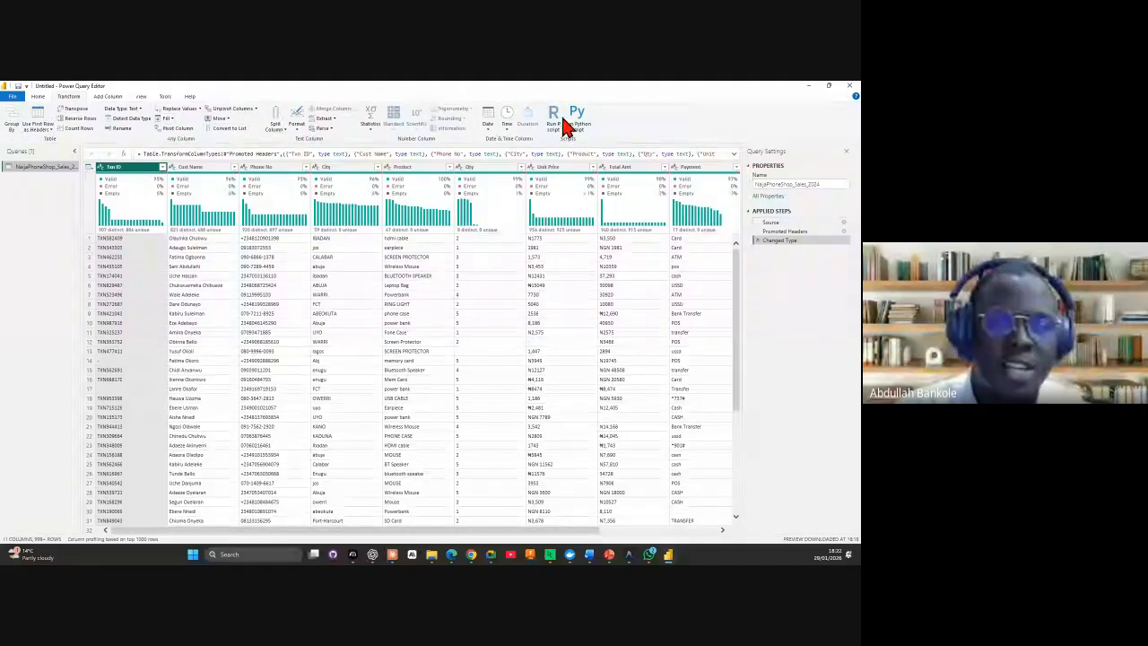
{"action": "left_click", "coordinate": [109, 96]}
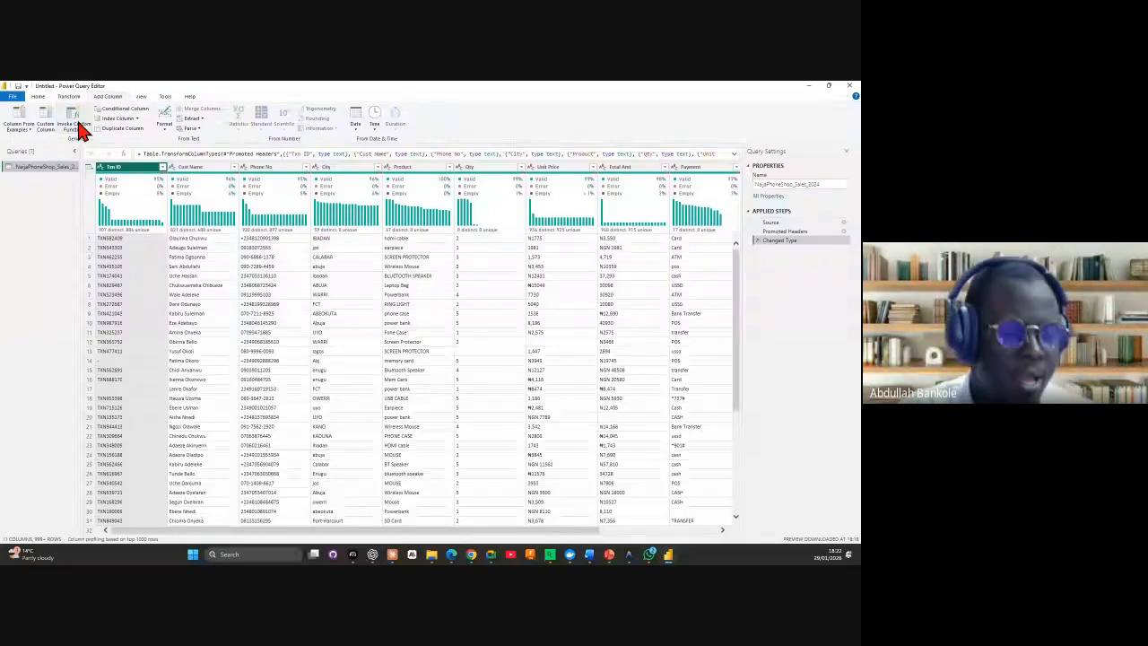
{"action": "left_click", "coordinate": [68, 97]}
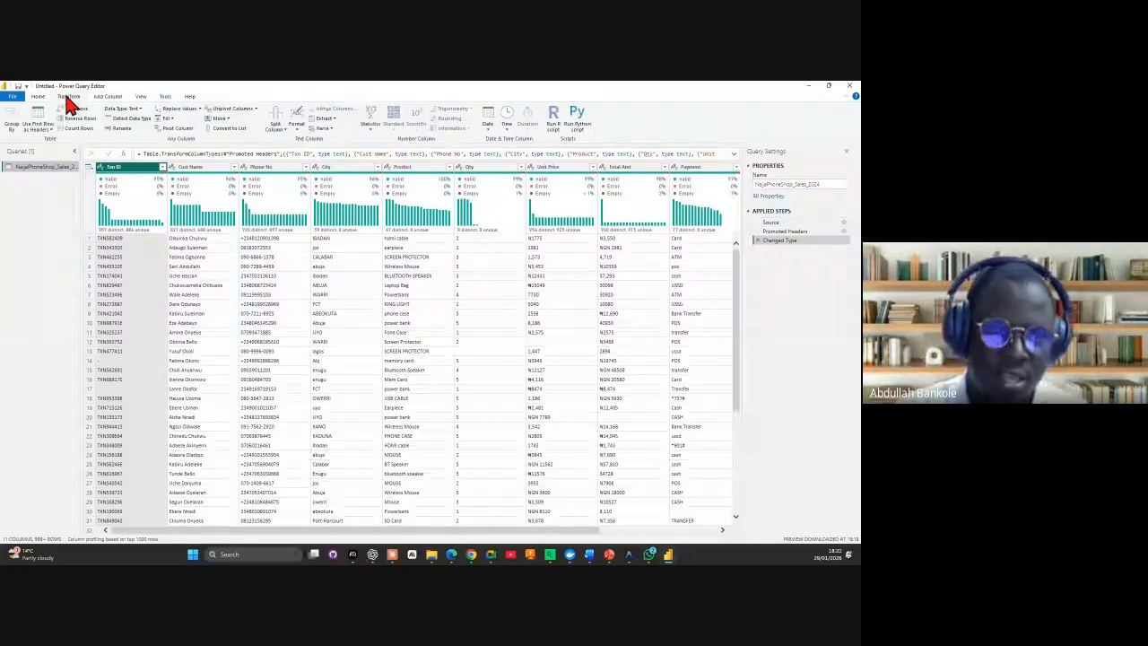
{"action": "left_click", "coordinate": [108, 96]}
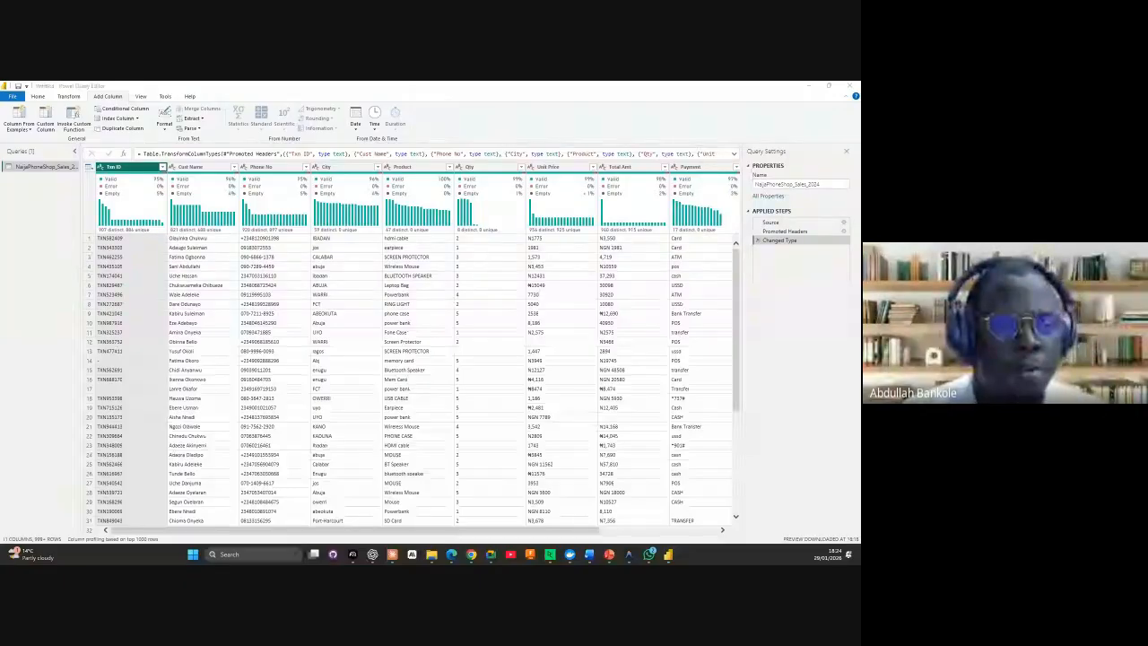
Step: Turn off whitespace and column quality in the data preview, and switch column distribution off and back on
{"action": "left_click", "coordinate": [138, 93]}
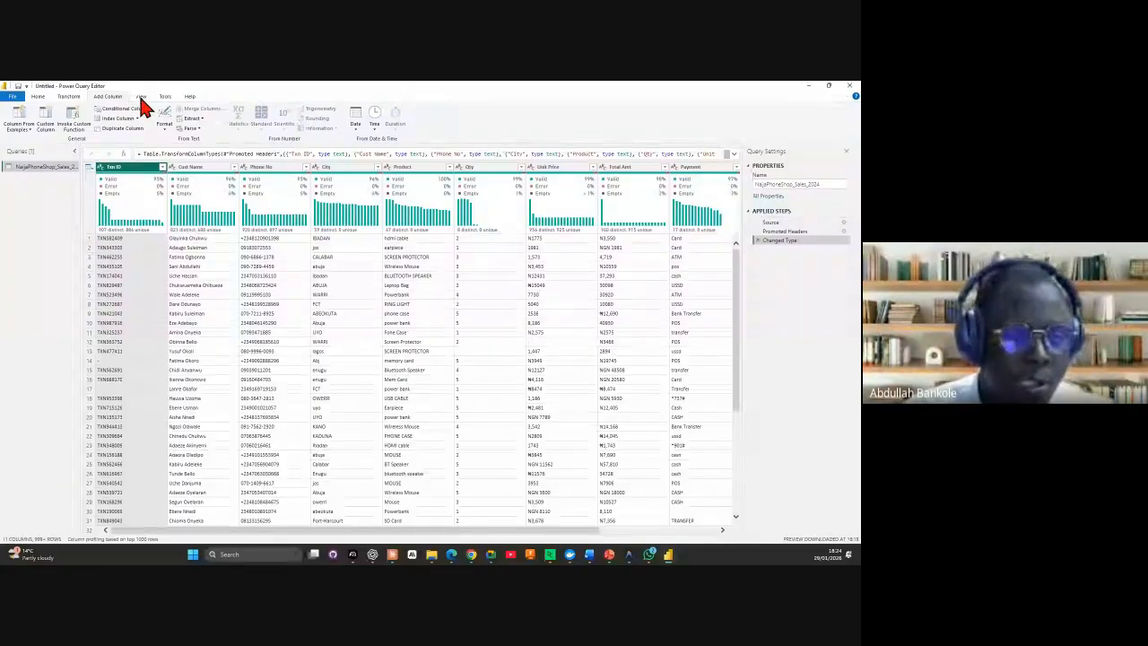
{"action": "left_click", "coordinate": [141, 96]}
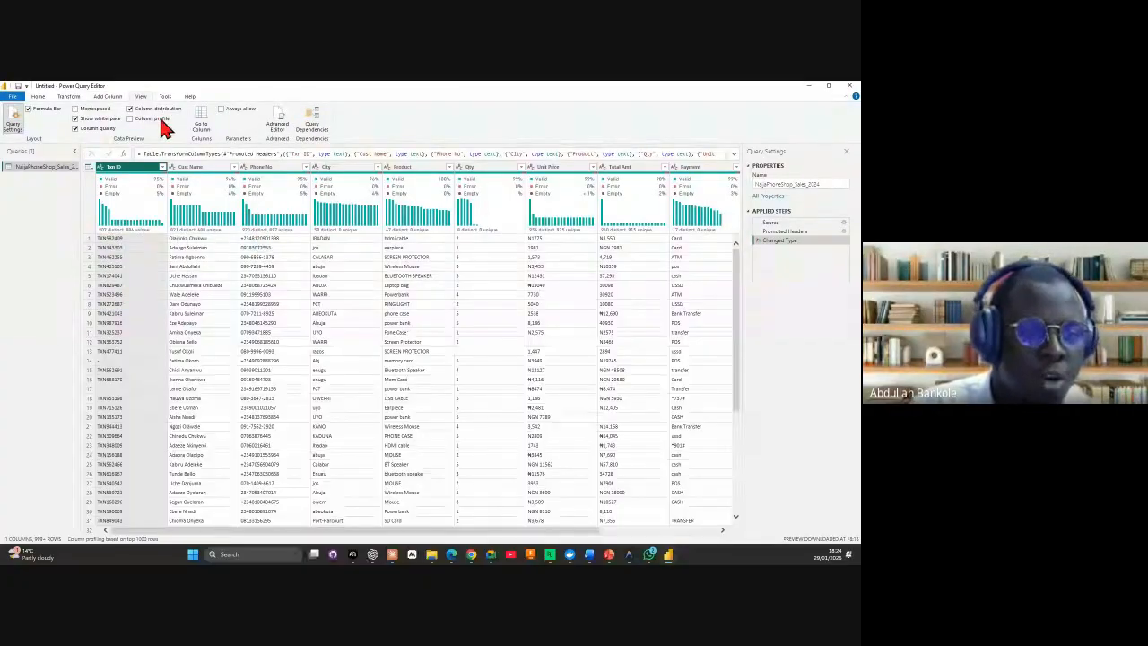
{"action": "left_click", "coordinate": [93, 116]}
{"action": "left_click", "coordinate": [90, 128]}
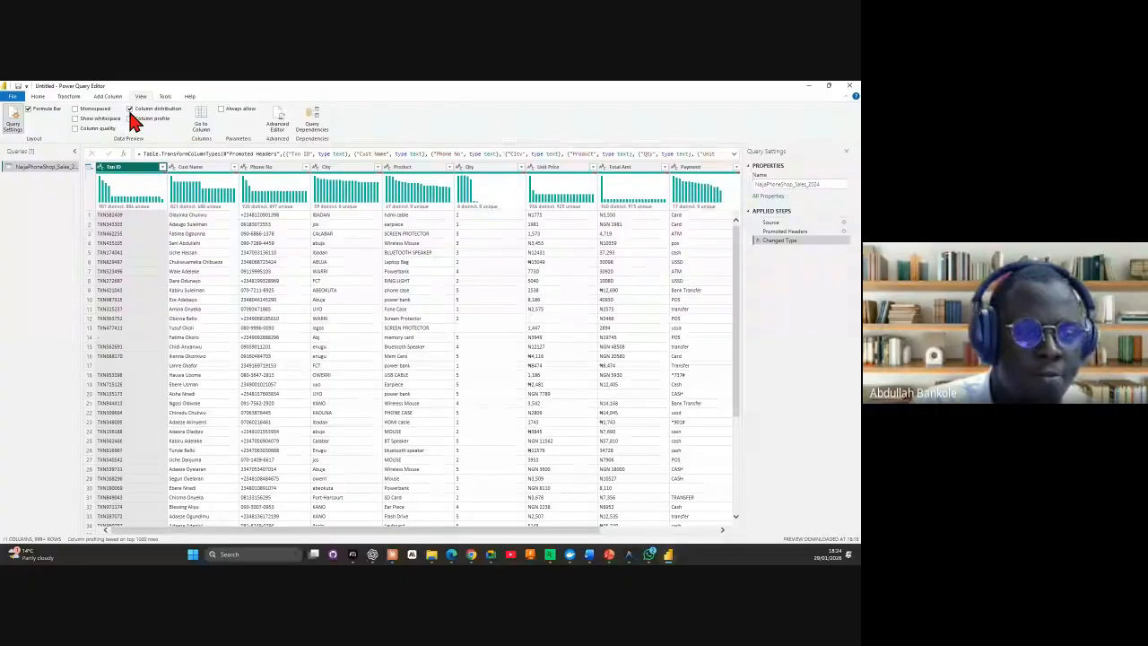
{"action": "left_click", "coordinate": [131, 110]}
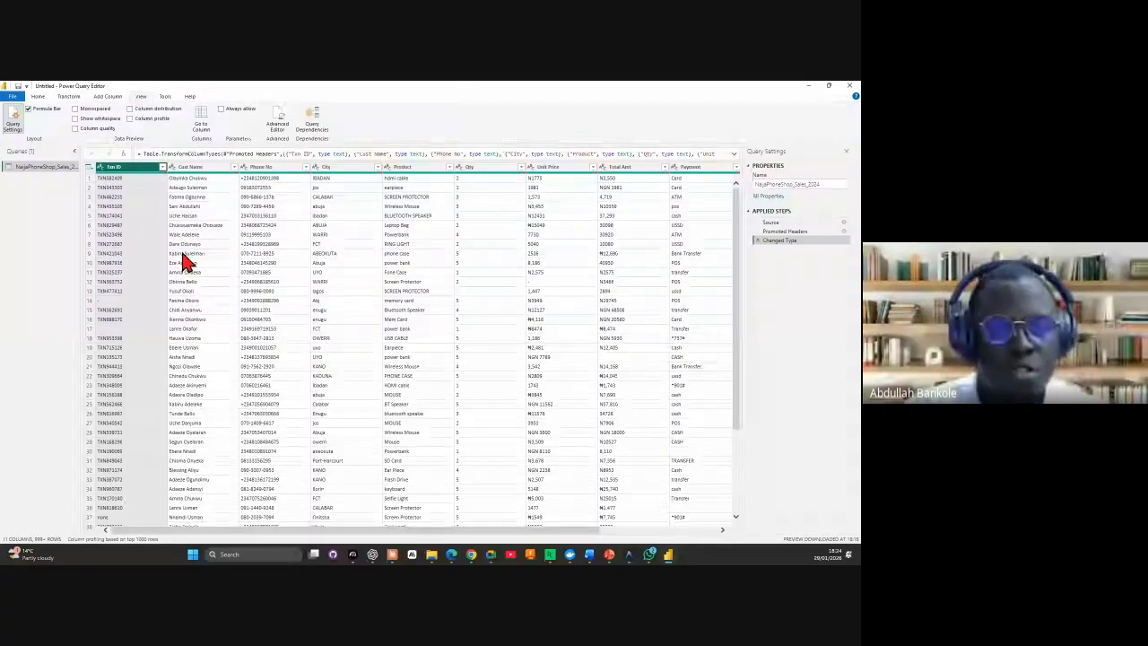
{"action": "left_click", "coordinate": [130, 109]}
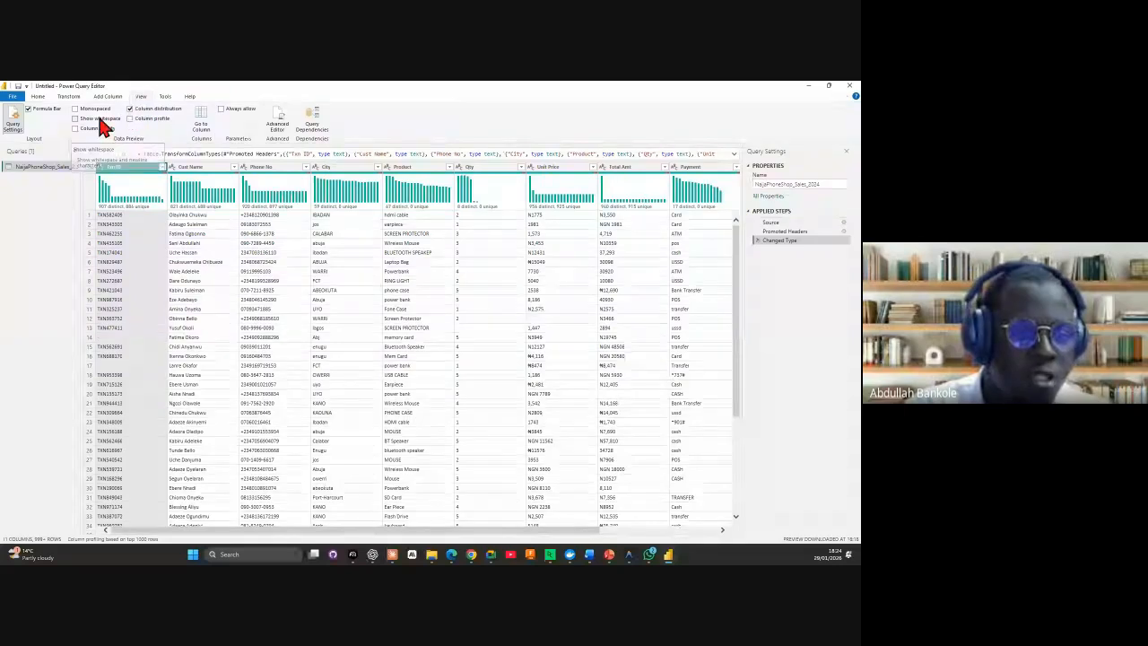
Step: Turn whitespace display and column quality back on in the data preview, and switch the formula bar off and back on
{"action": "left_click", "coordinate": [100, 129]}
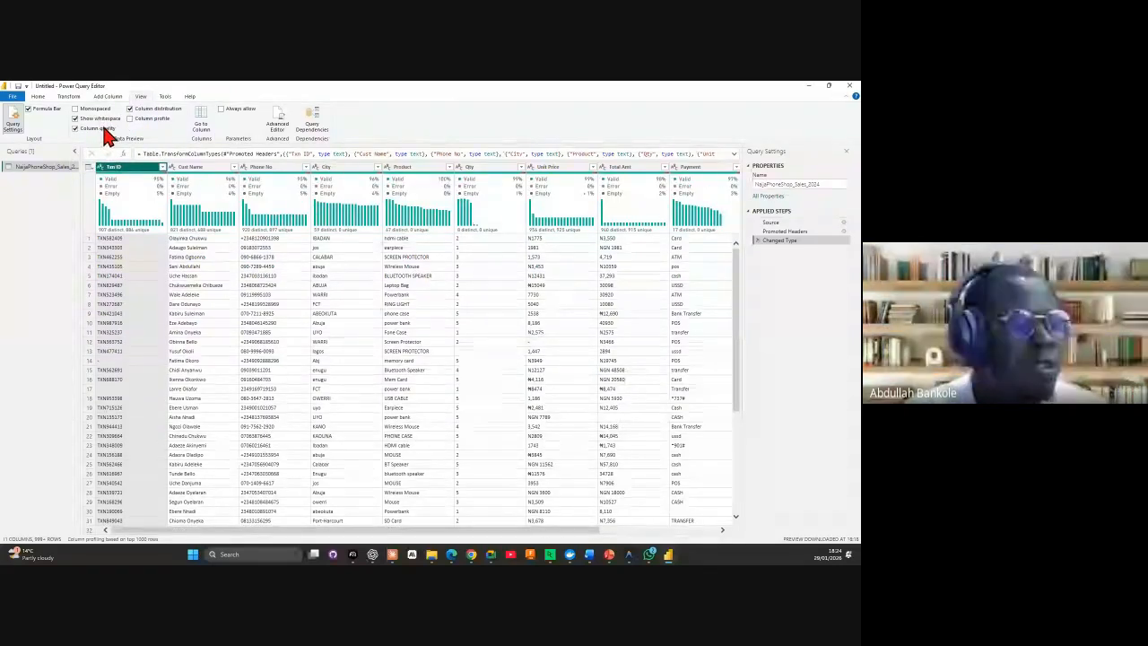
{"action": "mouse_move", "coordinate": [103, 214]}
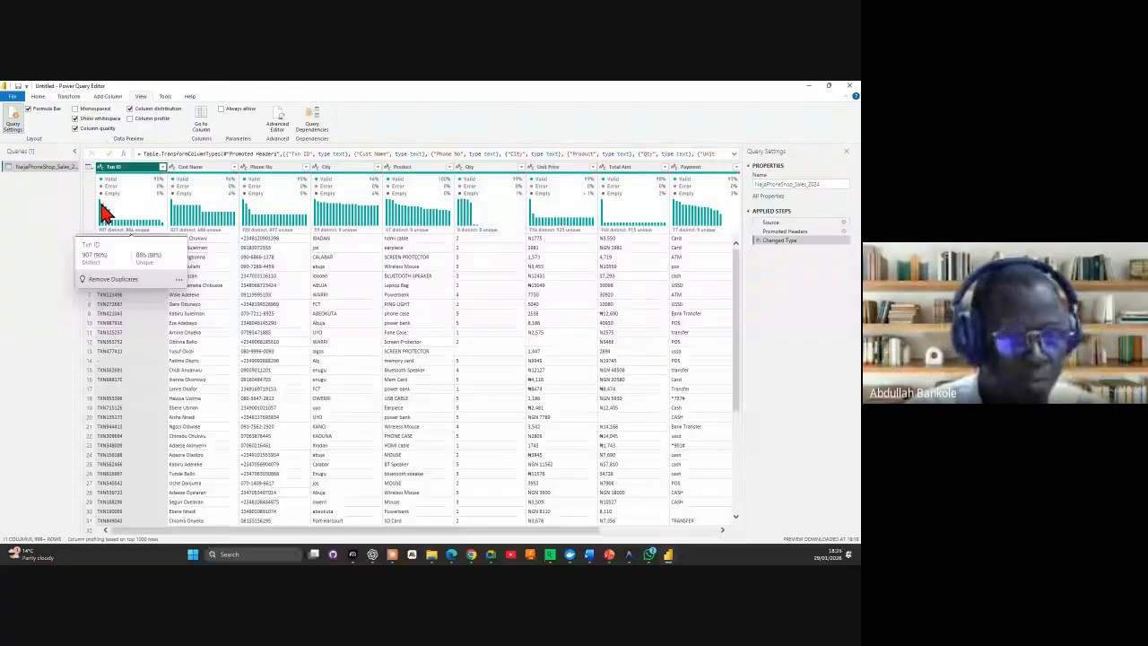
{"action": "left_click", "coordinate": [165, 96]}
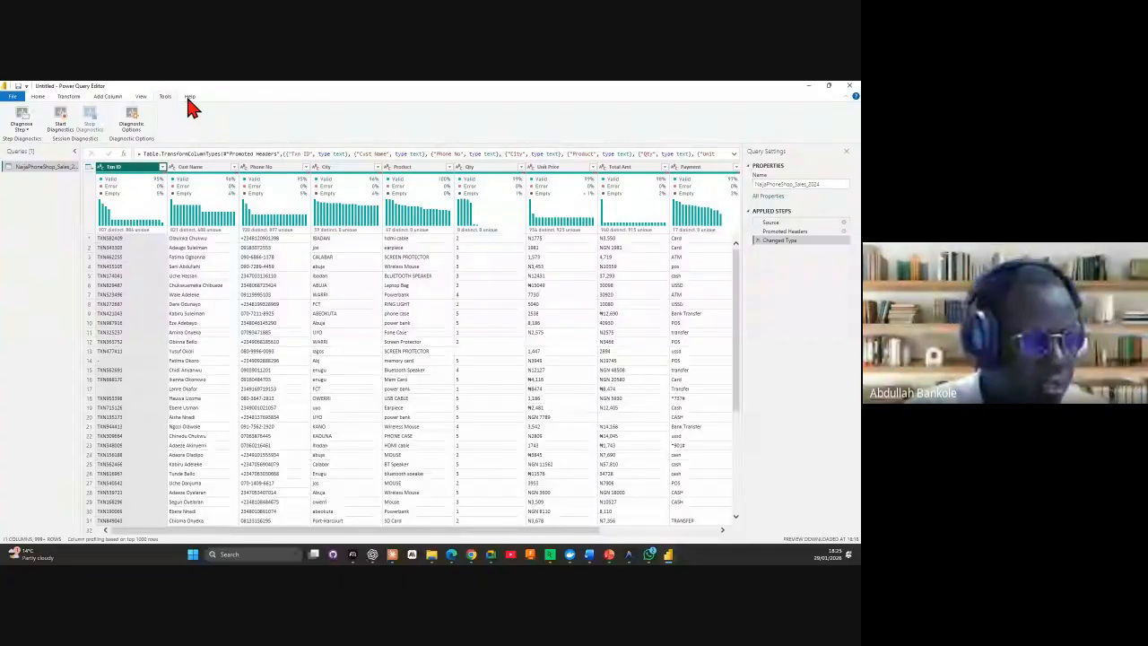
{"action": "left_click", "coordinate": [141, 97]}
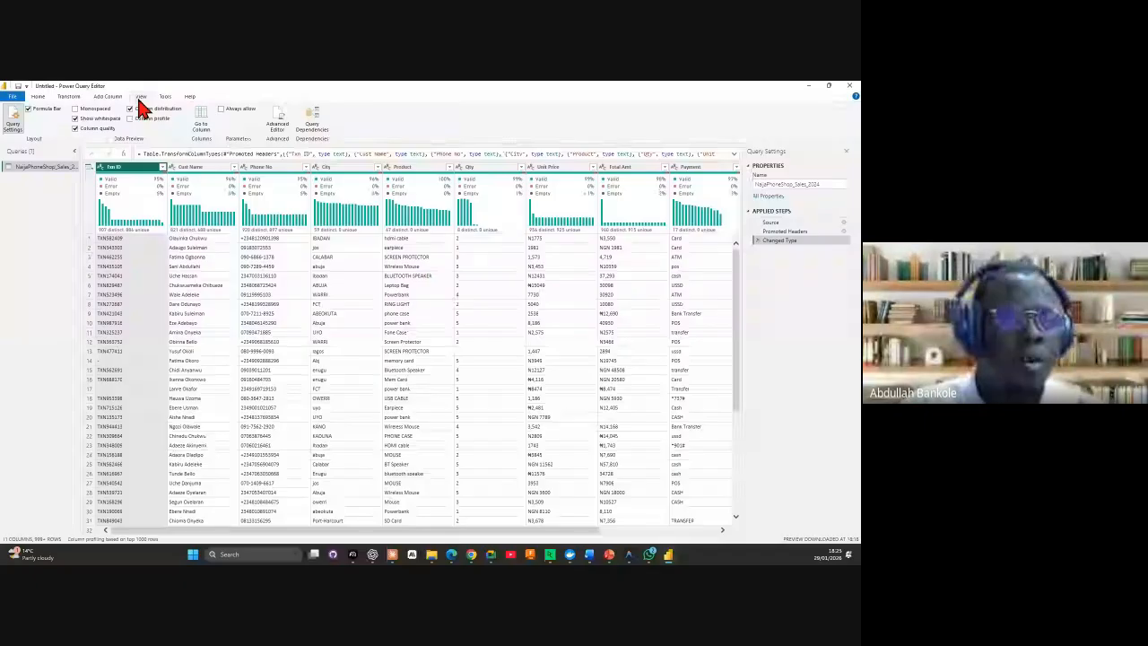
{"action": "left_click", "coordinate": [39, 109]}
{"action": "left_click", "coordinate": [37, 107]}
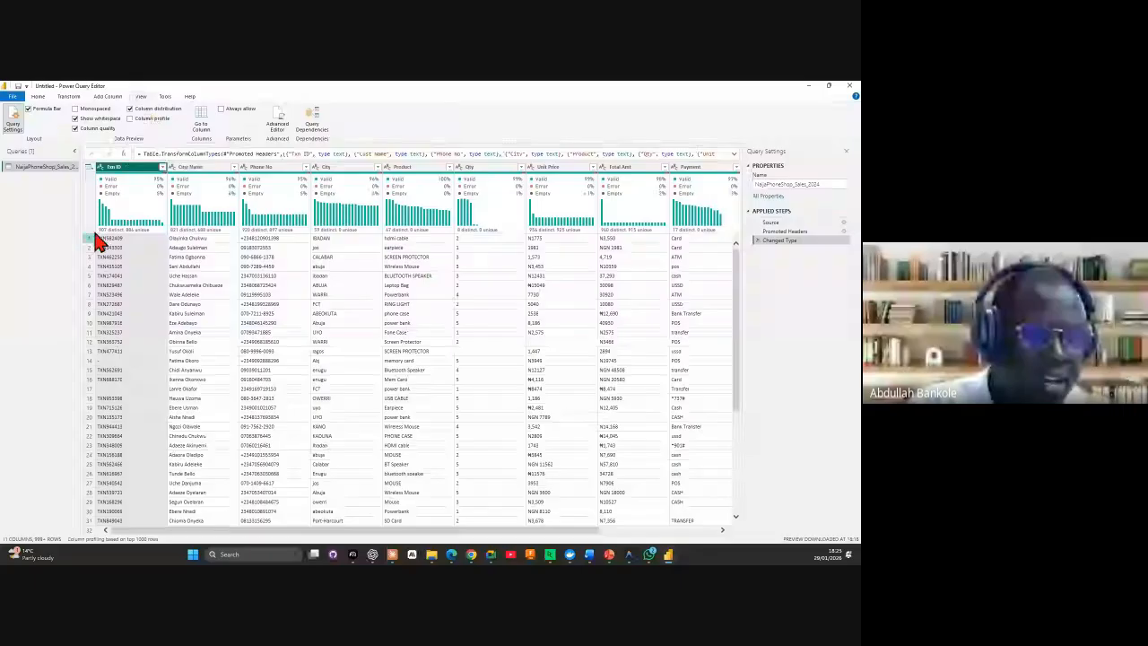
Step: Examine the quality percentages and the distinct and unique value summary of the Txn ID column
{"action": "mouse_move", "coordinate": [146, 230]}
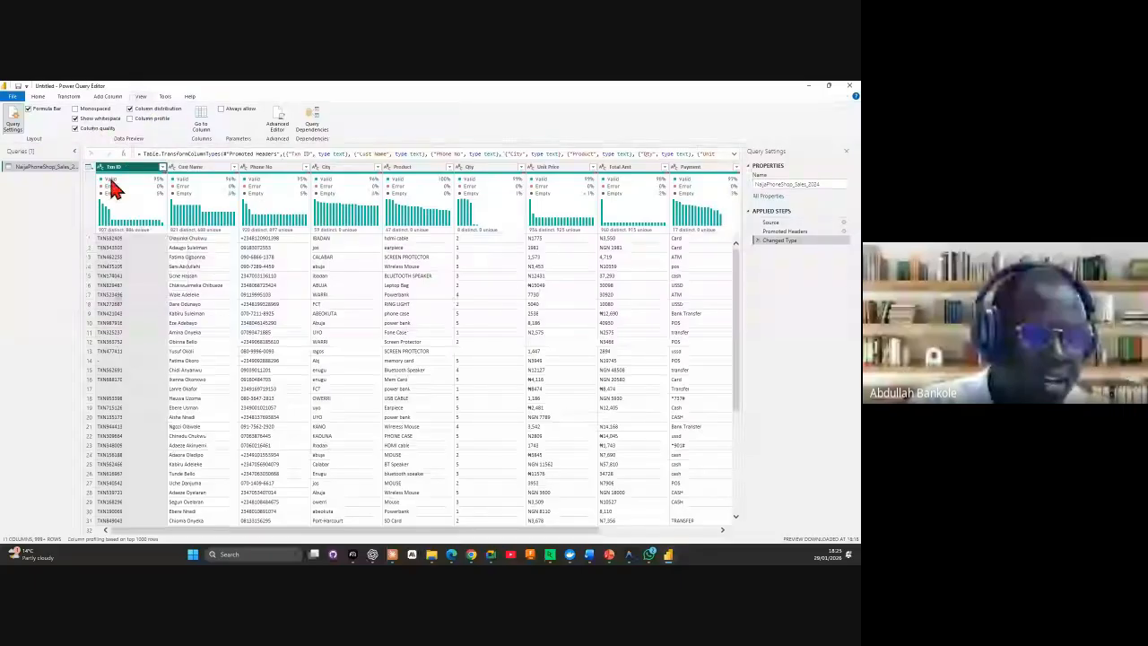
{"action": "mouse_move", "coordinate": [126, 190]}
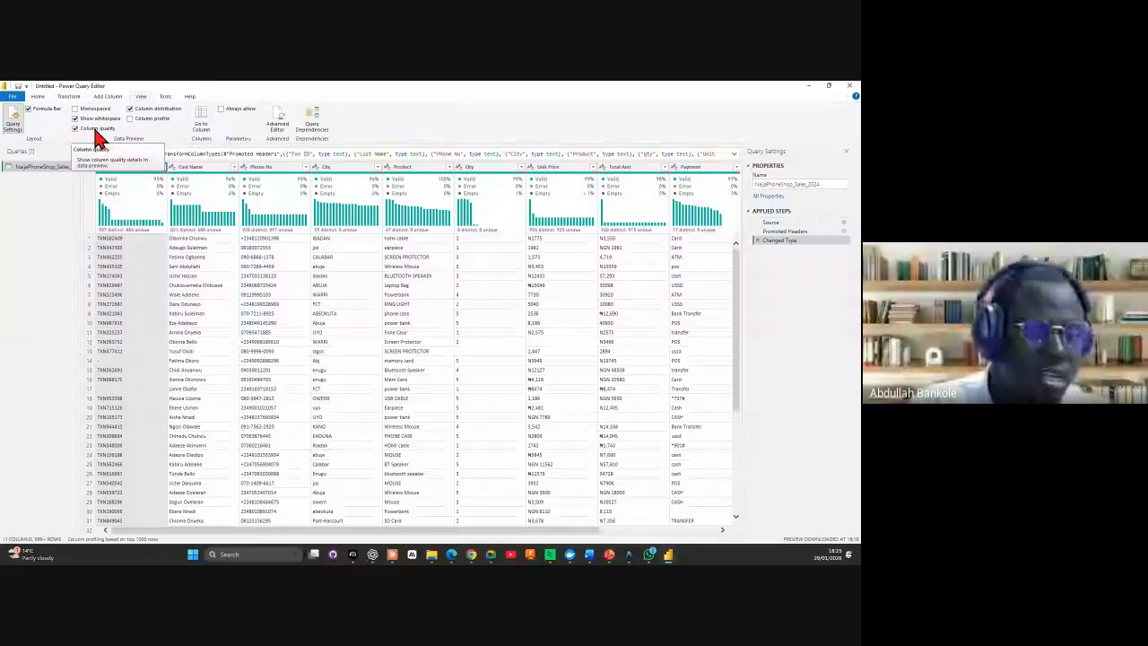
{"action": "mouse_move", "coordinate": [139, 211]}
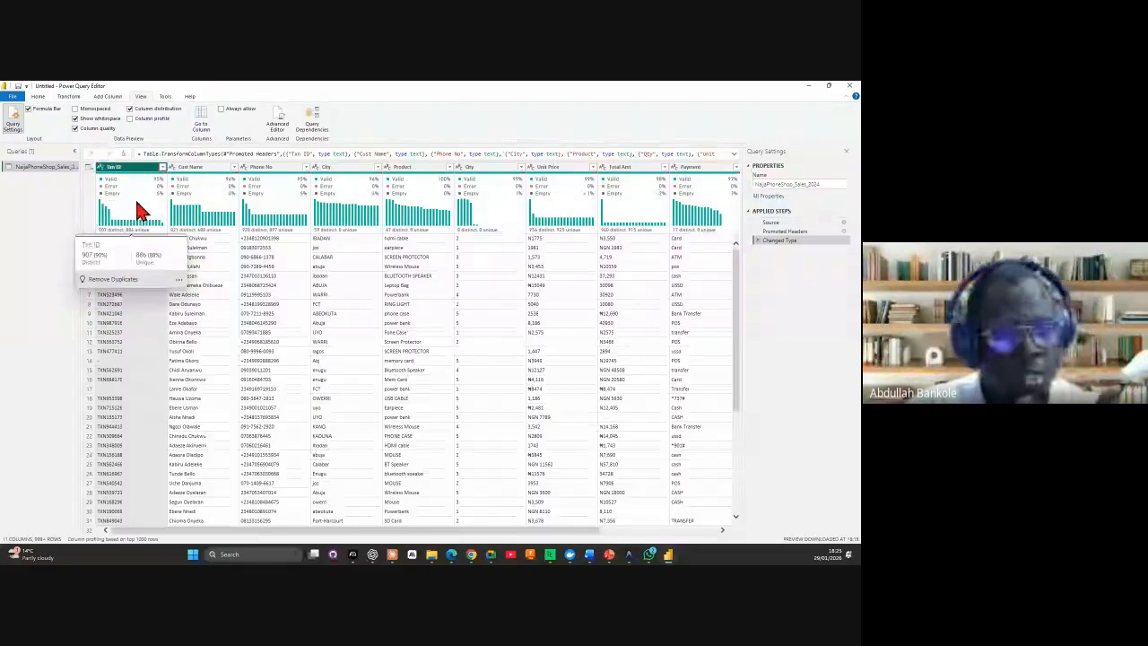
{"action": "mouse_move", "coordinate": [204, 220]}
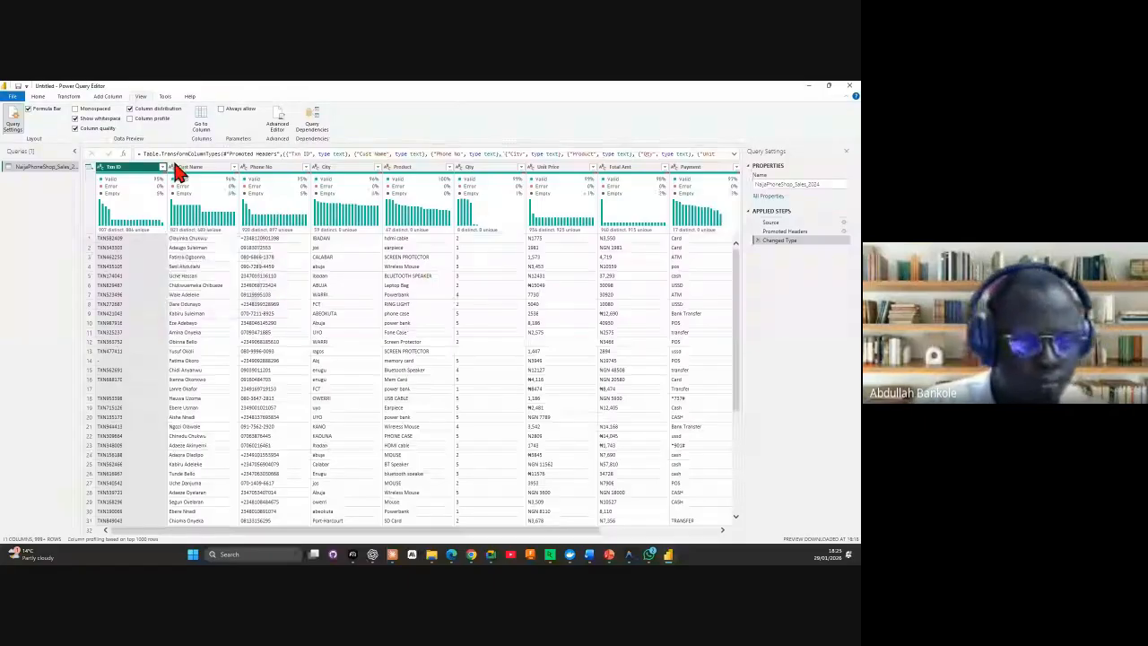
Step: Review the query's name and read the full Changed Type formula in the expanded formula bar, collapsing it again
{"action": "left_click", "coordinate": [38, 97]}
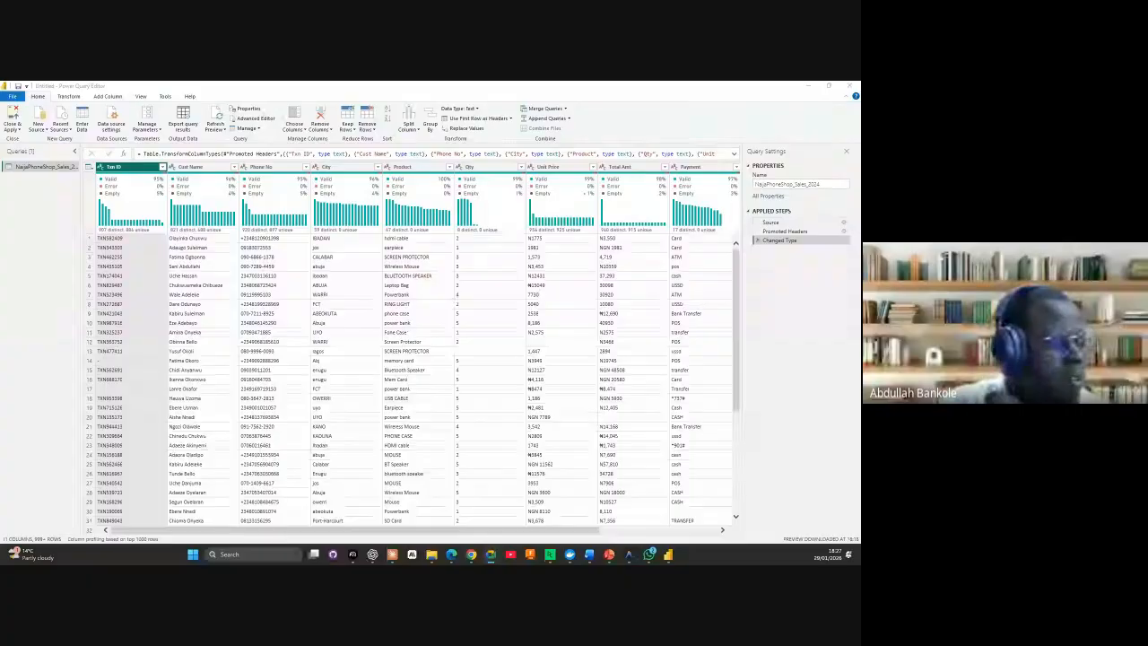
{"action": "double_click", "coordinate": [793, 189]}
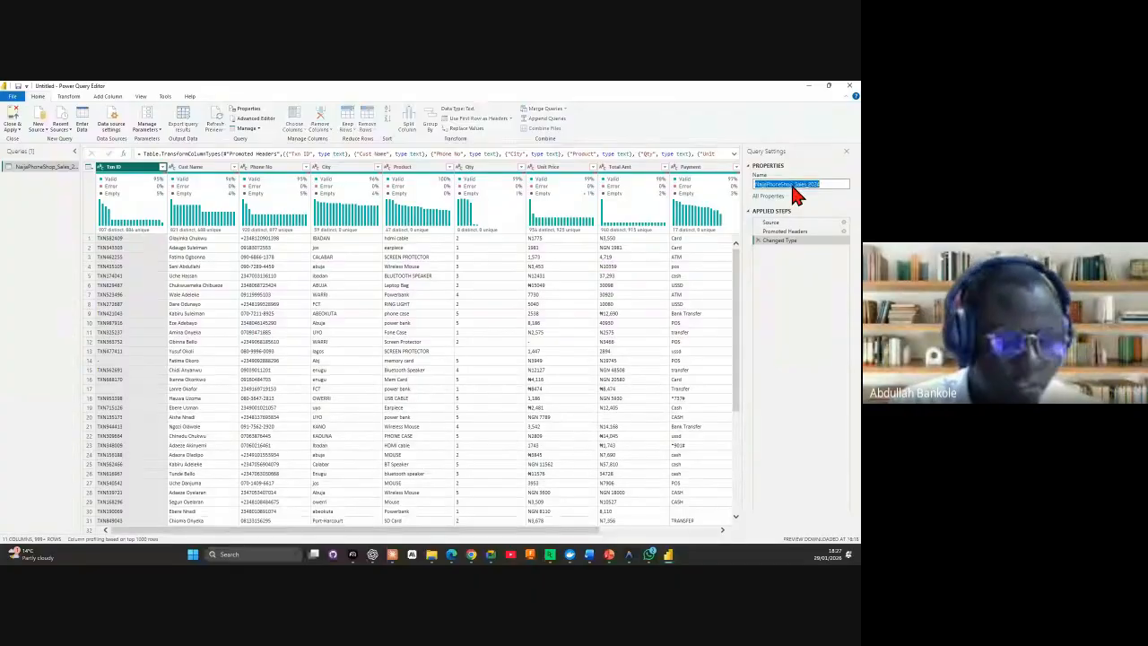
{"action": "key", "text": "Return"}
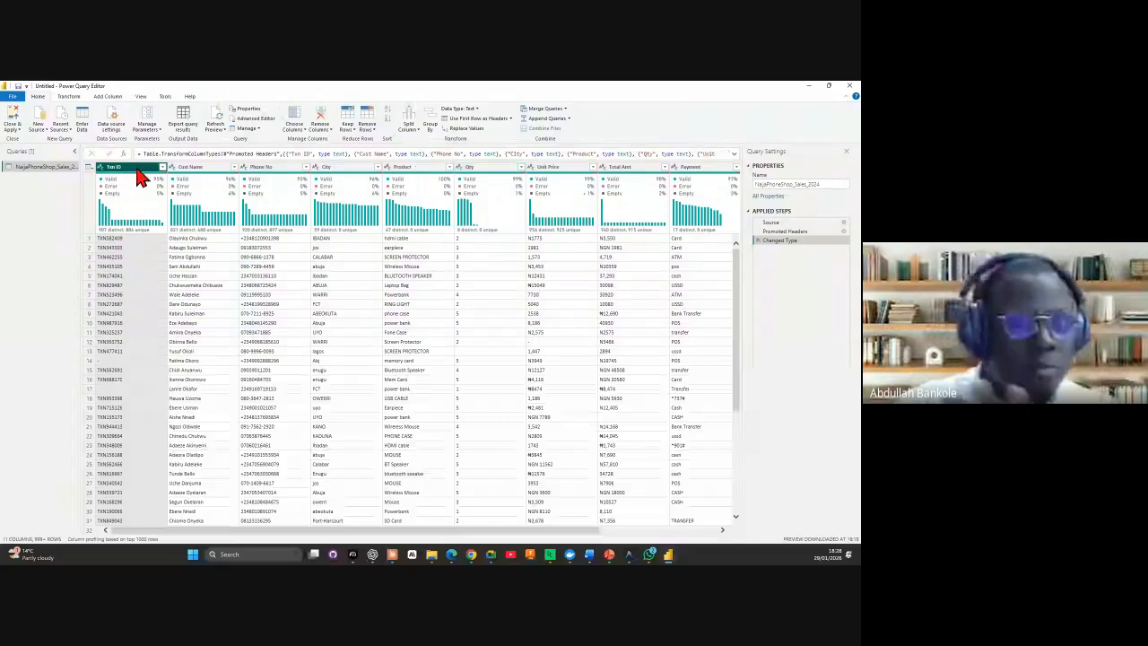
{"action": "left_click", "coordinate": [733, 154]}
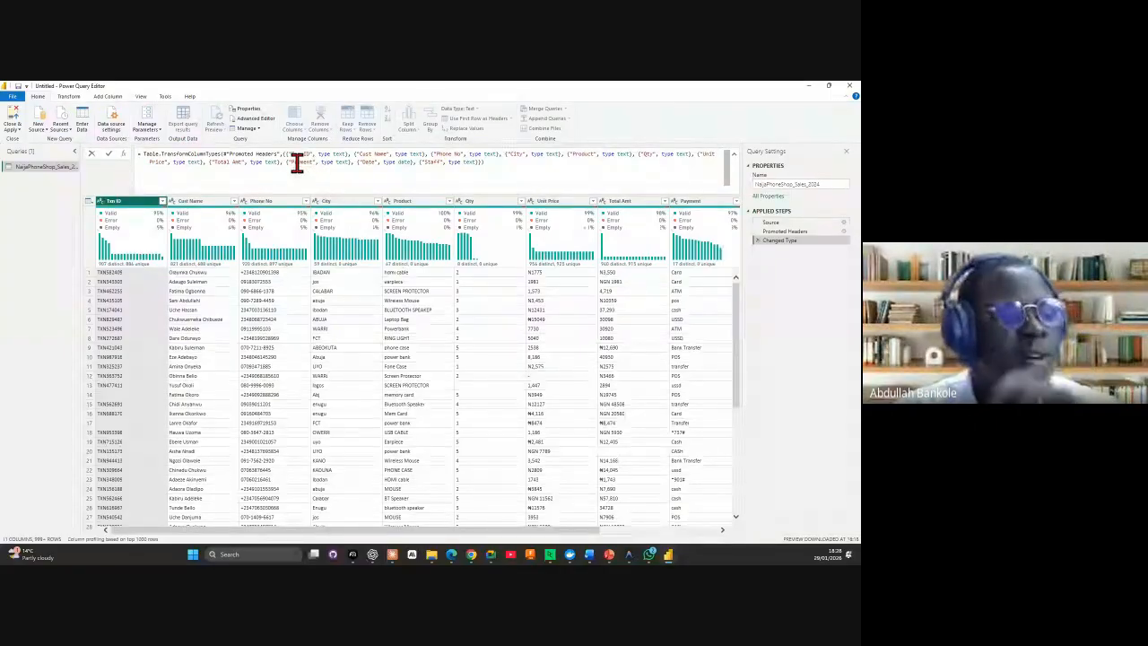
{"action": "left_click", "coordinate": [732, 154]}
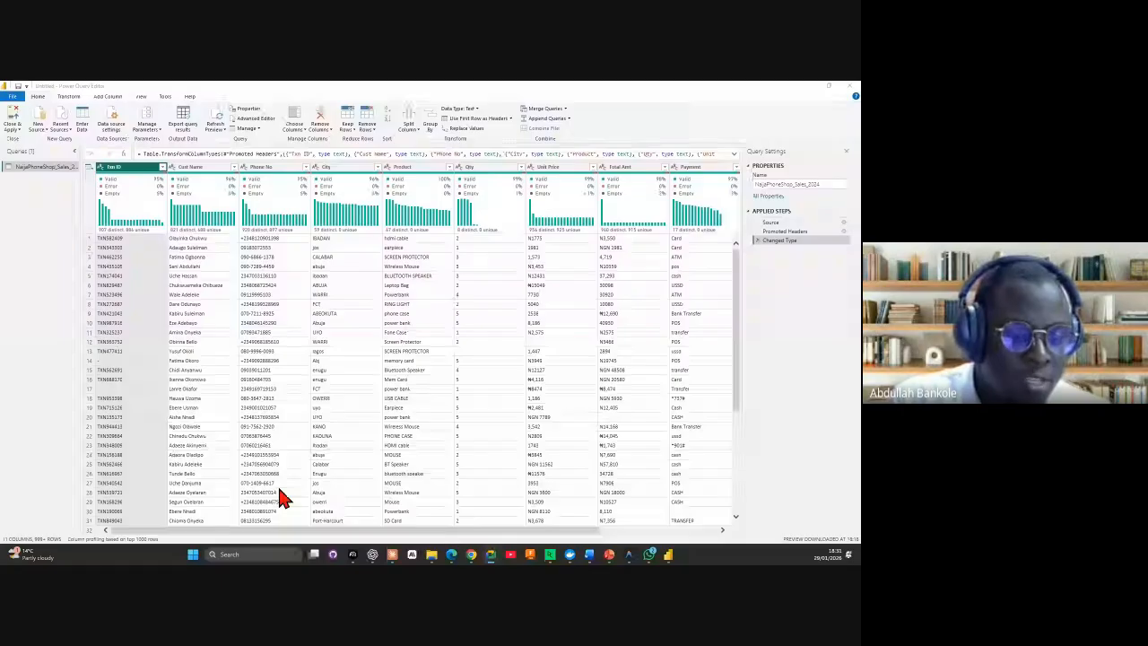
Step: Review the column profiling scope options and keep profiling based on the top 1000 rows
{"action": "left_click", "coordinate": [86, 541]}
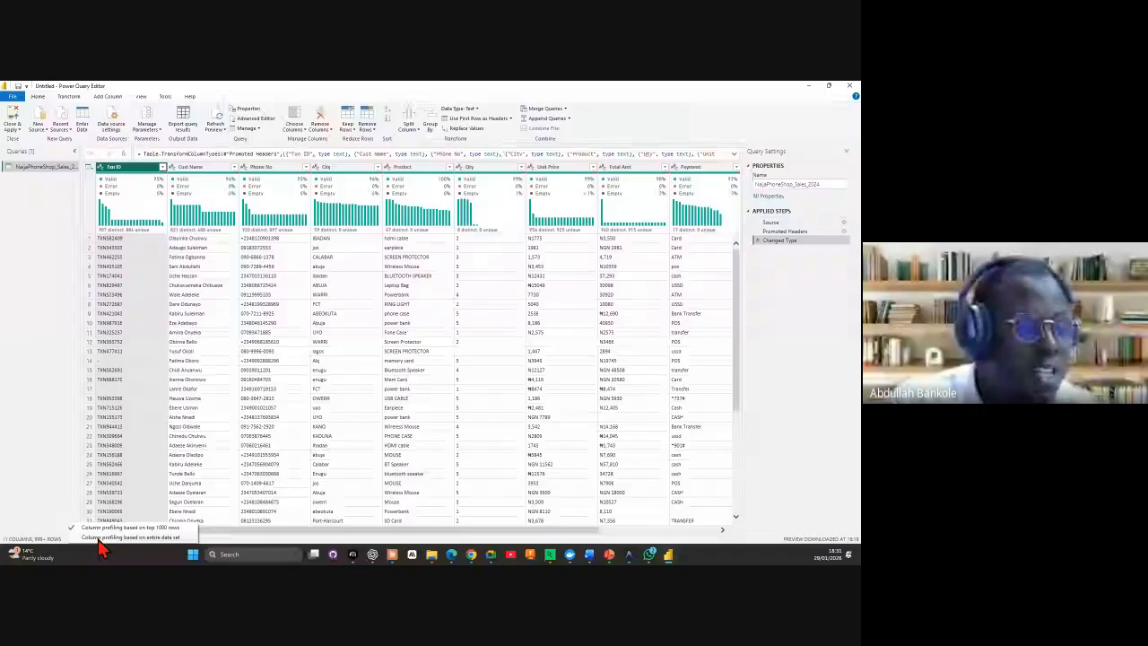
{"action": "left_click", "coordinate": [110, 527]}
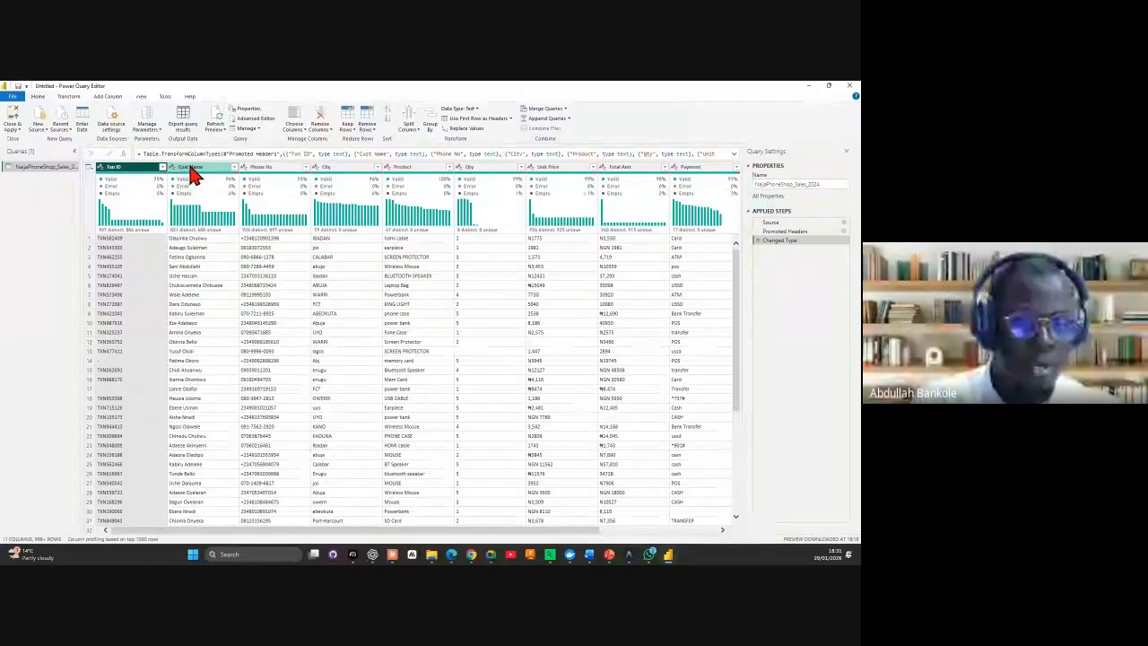
Step: Look through the sales table's columns from City to Staff, checking their headers, data types and profiles
{"action": "left_click", "coordinate": [339, 168]}
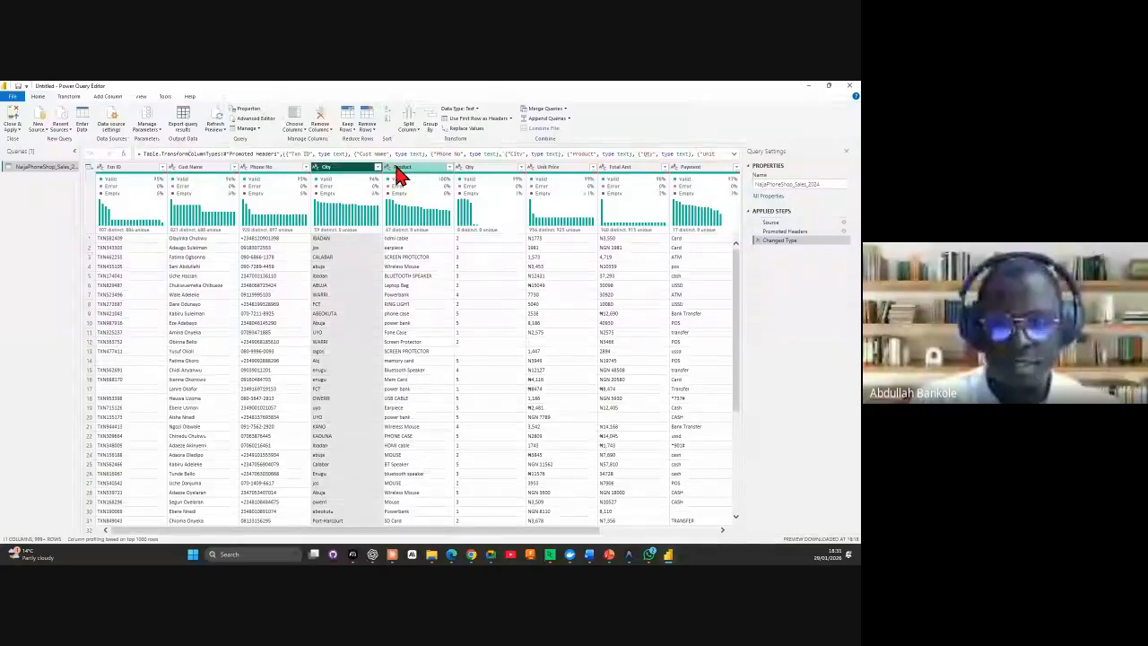
{"action": "left_click", "coordinate": [552, 167]}
{"action": "left_click", "coordinate": [629, 168]}
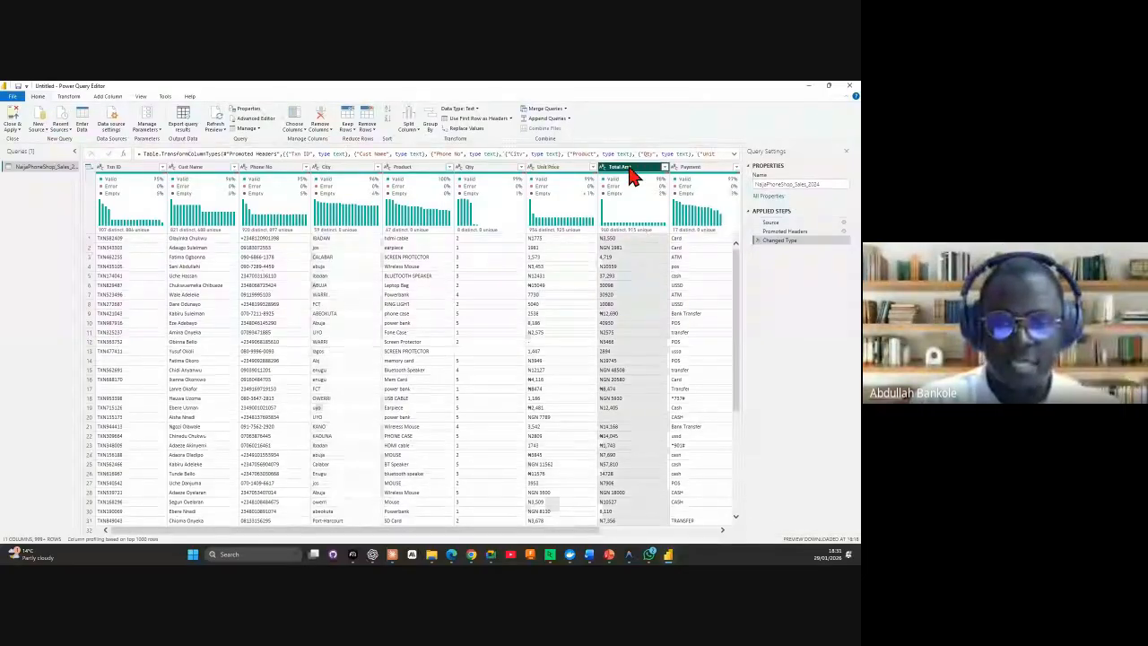
{"action": "left_click", "coordinate": [705, 169]}
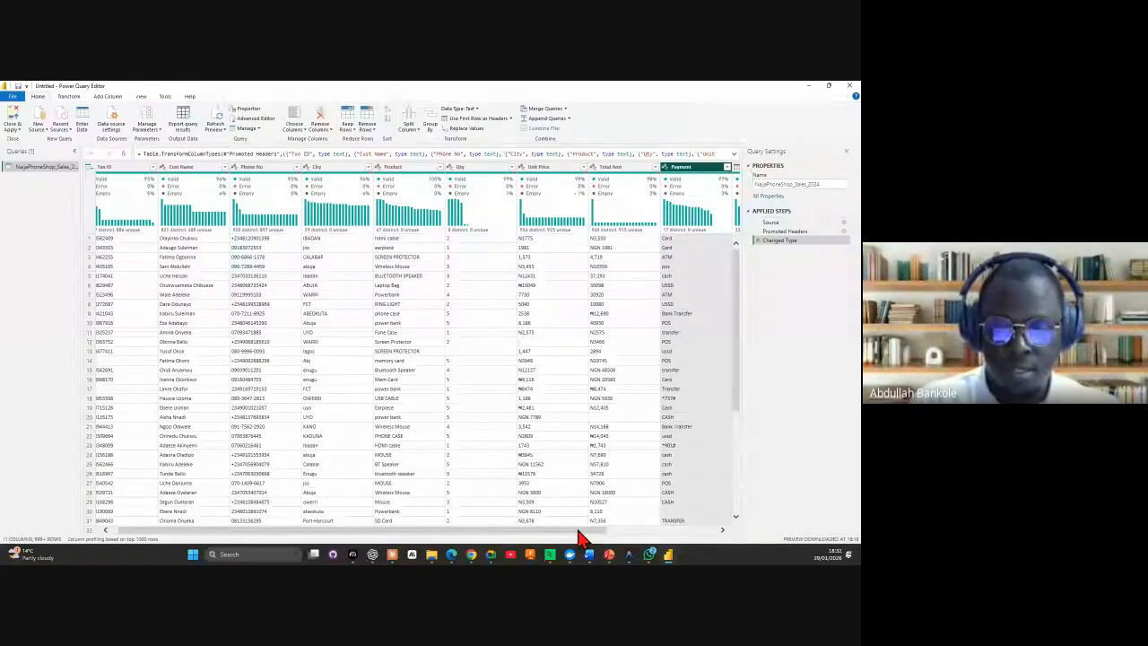
{"action": "left_click_drag", "start_coordinate": [584, 531], "coordinate": [708, 530]}
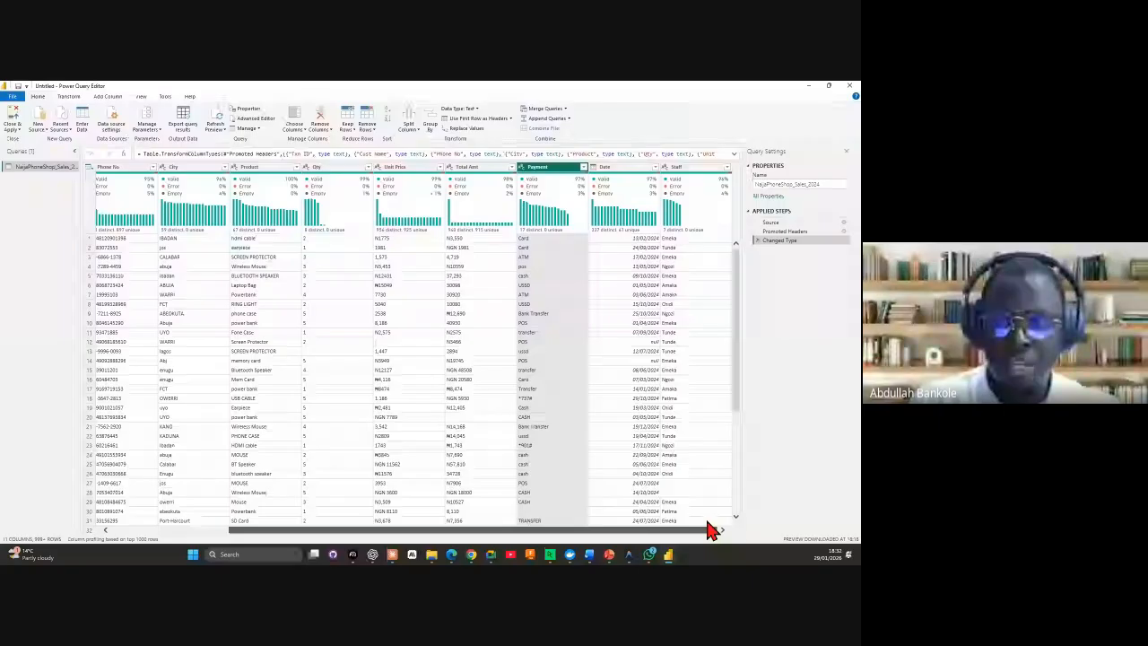
{"action": "left_click", "coordinate": [703, 169]}
{"action": "left_click", "coordinate": [628, 169]}
{"action": "left_click", "coordinate": [519, 169]}
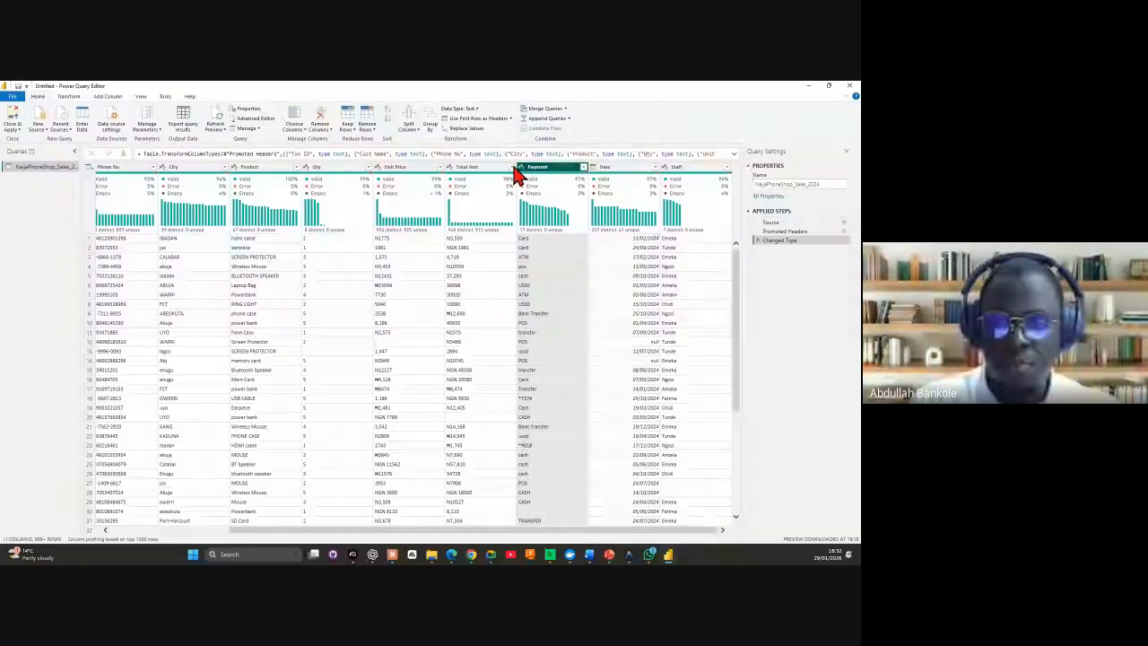
{"action": "left_click", "coordinate": [480, 169]}
{"action": "left_click", "coordinate": [386, 169]}
{"action": "left_click", "coordinate": [334, 169]}
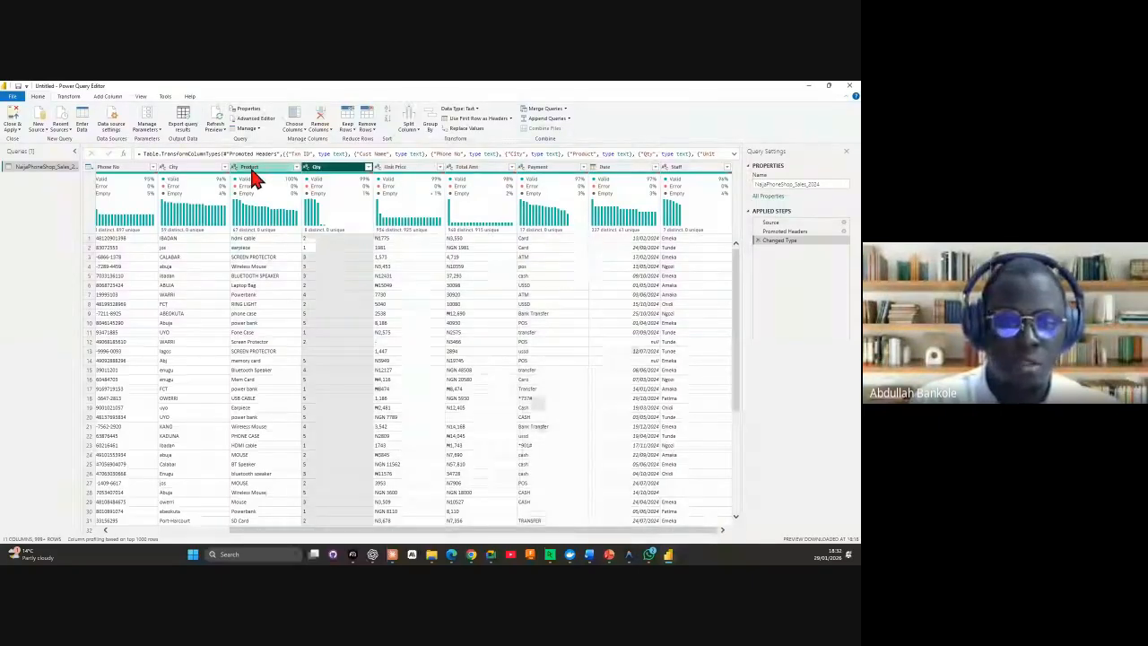
{"action": "left_click", "coordinate": [257, 170]}
{"action": "left_click_drag", "start_coordinate": [257, 531], "coordinate": [122, 530]}
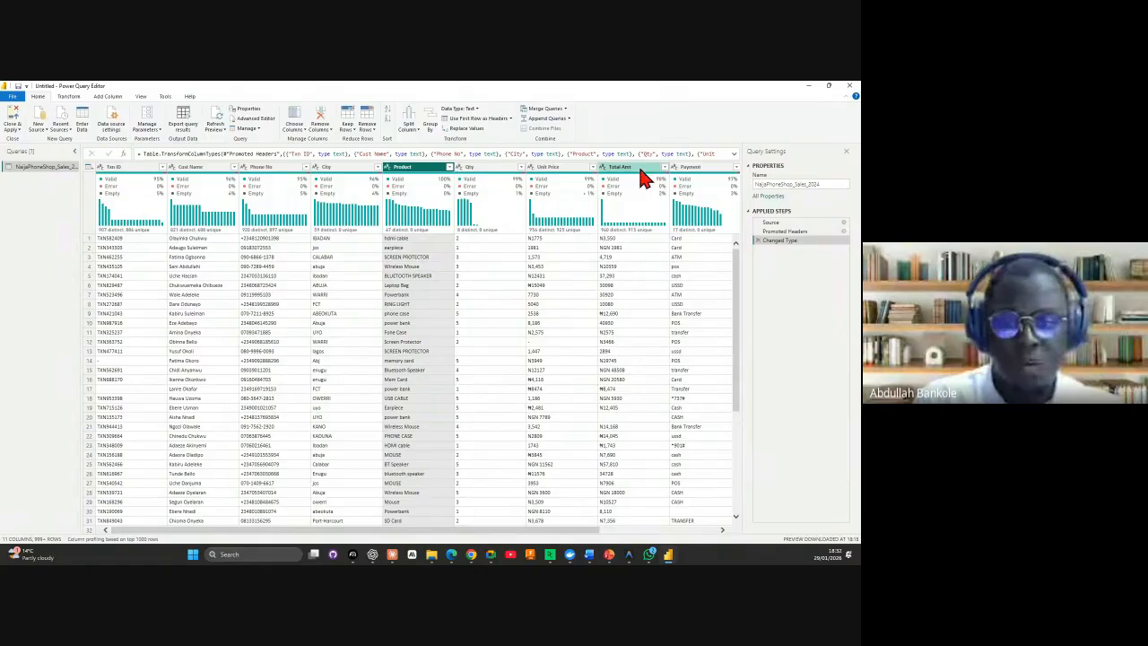
{"action": "mouse_move", "coordinate": [594, 530]}
{"action": "left_mouse_down"}
{"action": "mouse_move", "coordinate": [700, 537]}
{"action": "mouse_move", "coordinate": [605, 535]}
{"action": "left_mouse_up"}
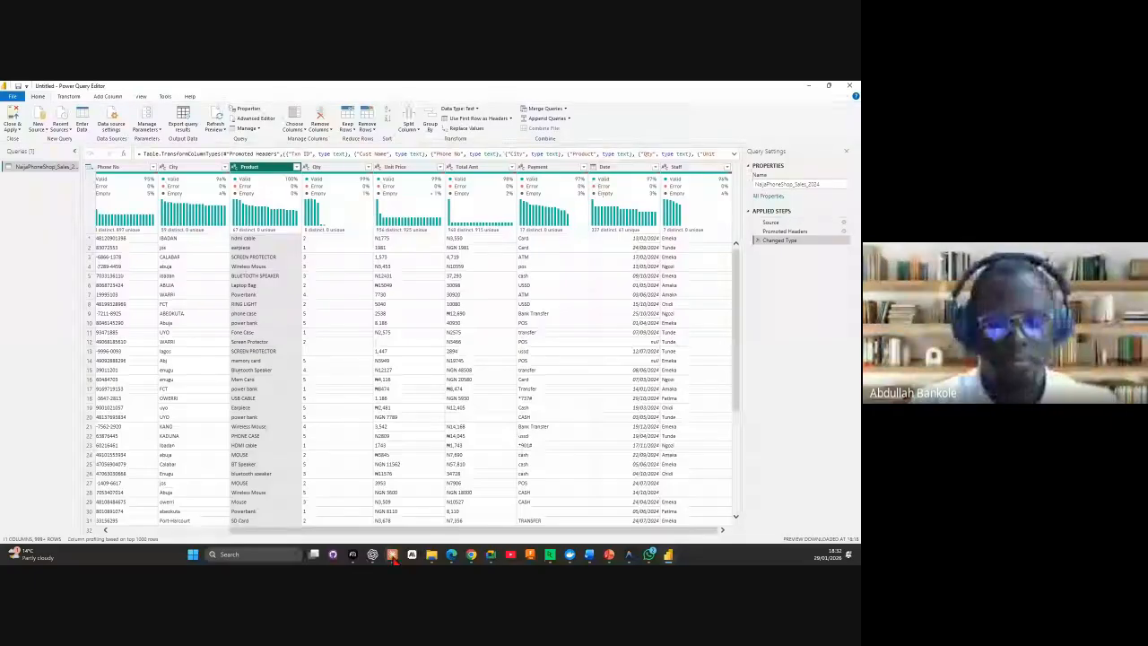
{"action": "left_click_drag", "start_coordinate": [397, 530], "coordinate": [161, 532]}
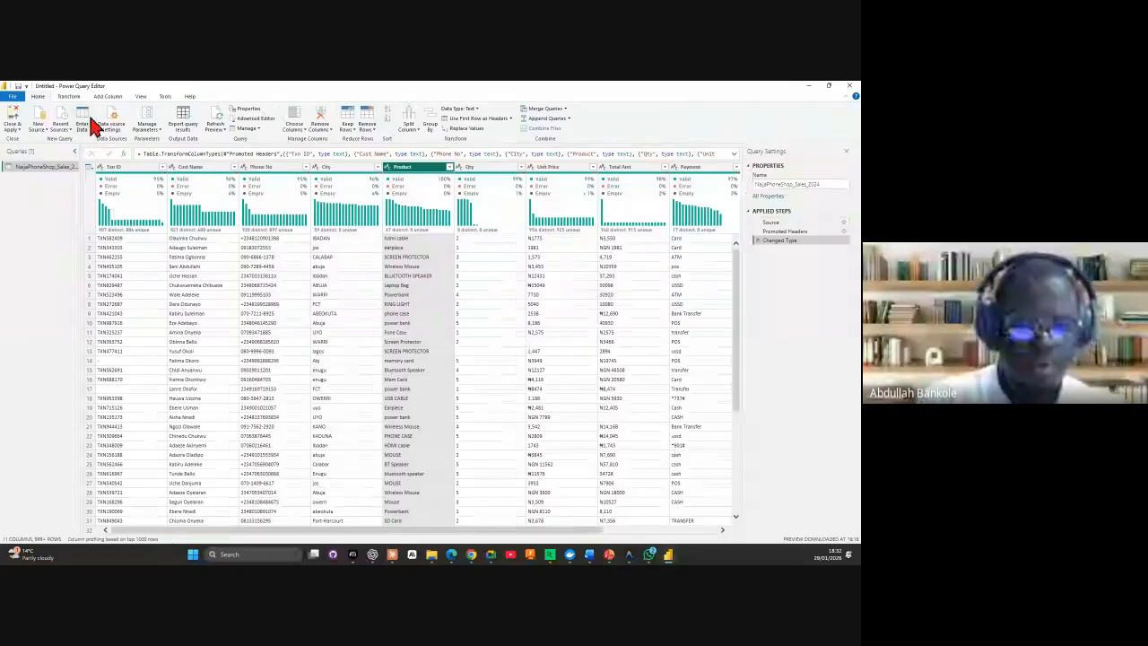
Step: Review the data types available for the Txn ID column without changing its type
{"action": "left_click", "coordinate": [100, 168]}
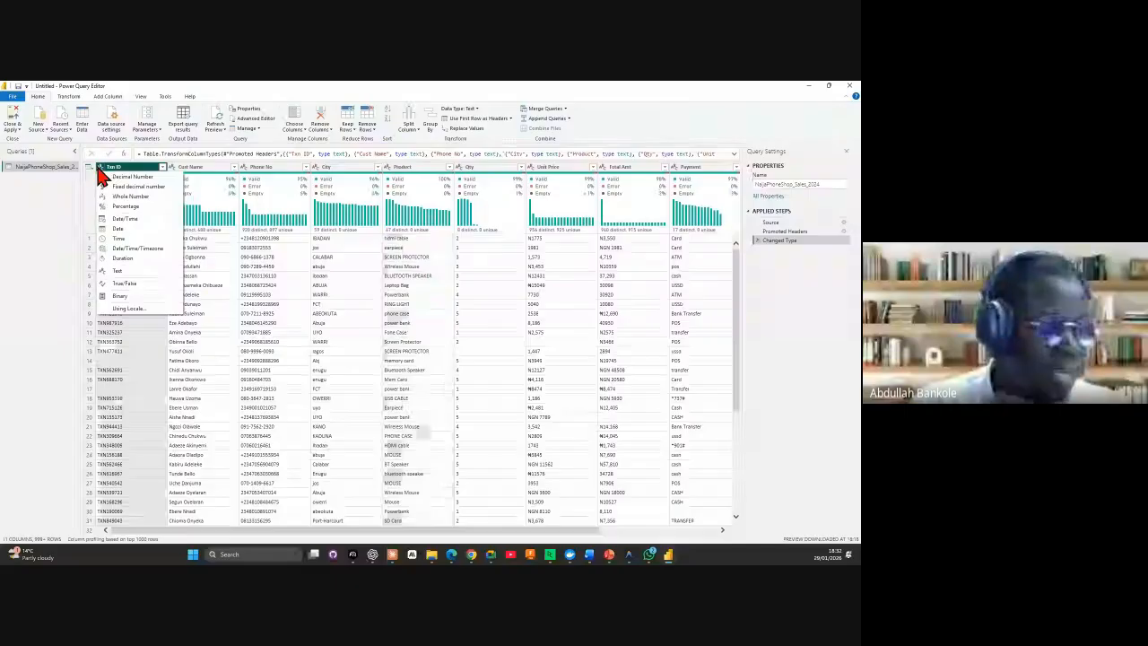
{"action": "left_click", "coordinate": [99, 168]}
{"action": "left_click", "coordinate": [100, 169]}
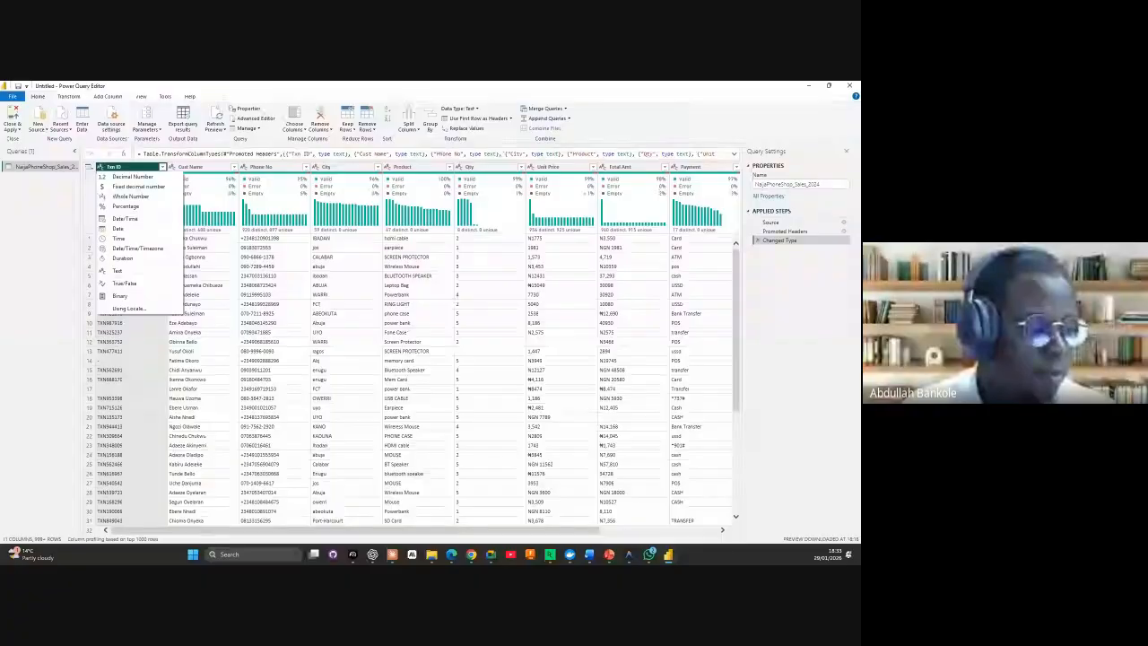
{"action": "left_click", "coordinate": [31, 340]}
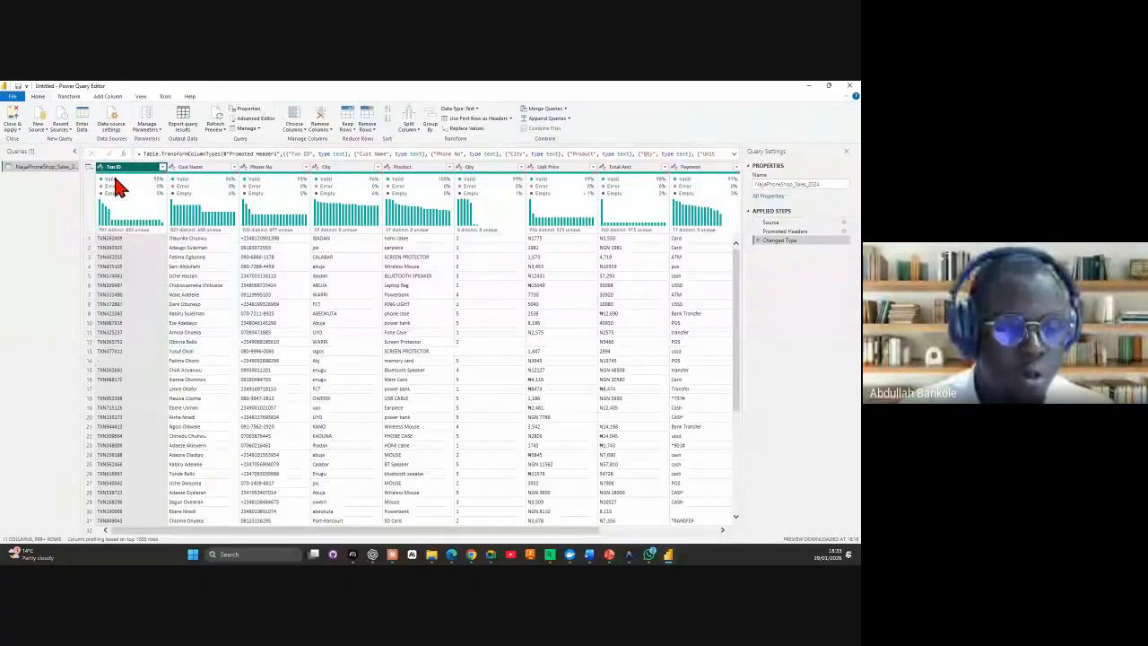
Step: Show the column profile to view Txn ID's column statistics and value distribution, and hide it again
{"action": "left_click", "coordinate": [141, 96]}
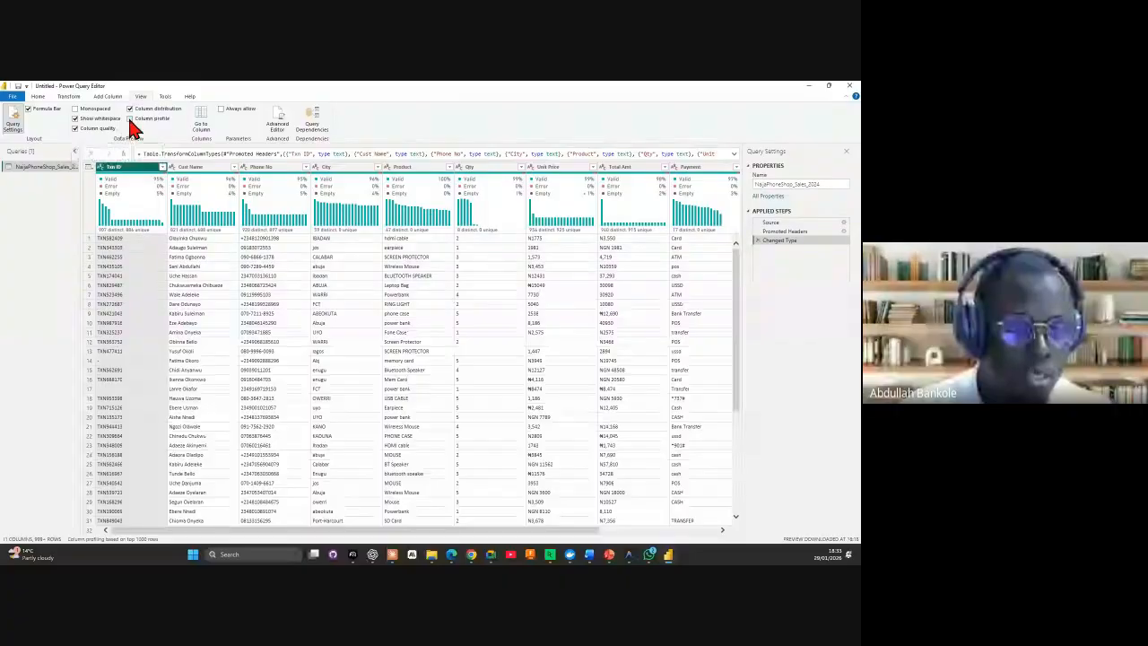
{"action": "left_click", "coordinate": [129, 118]}
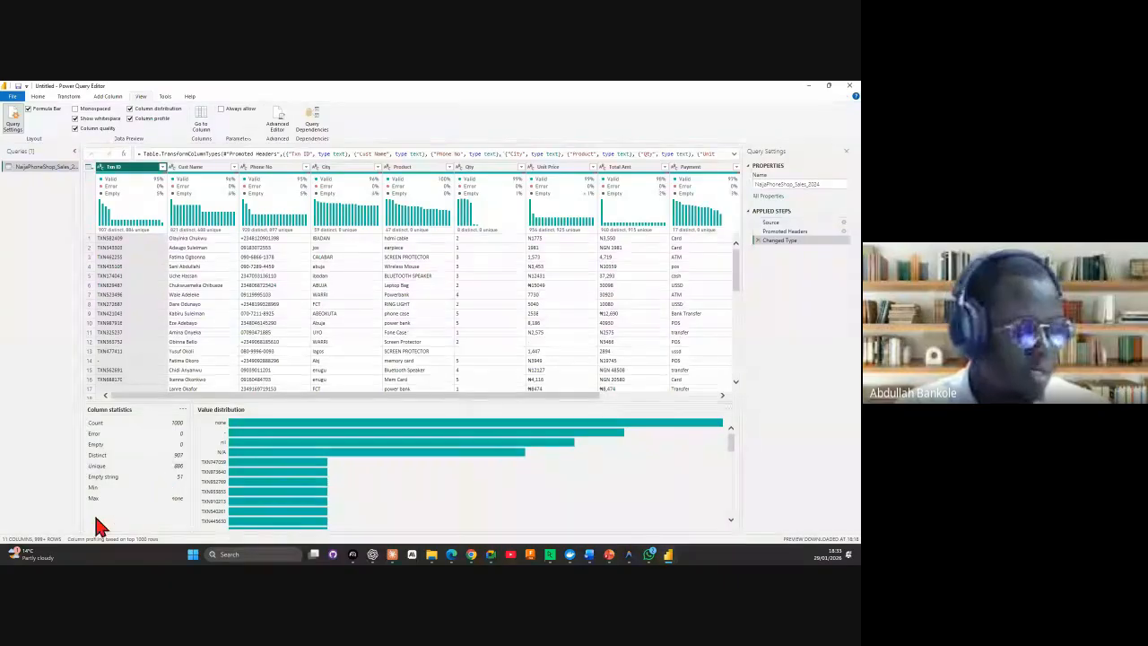
{"action": "left_click", "coordinate": [130, 118]}
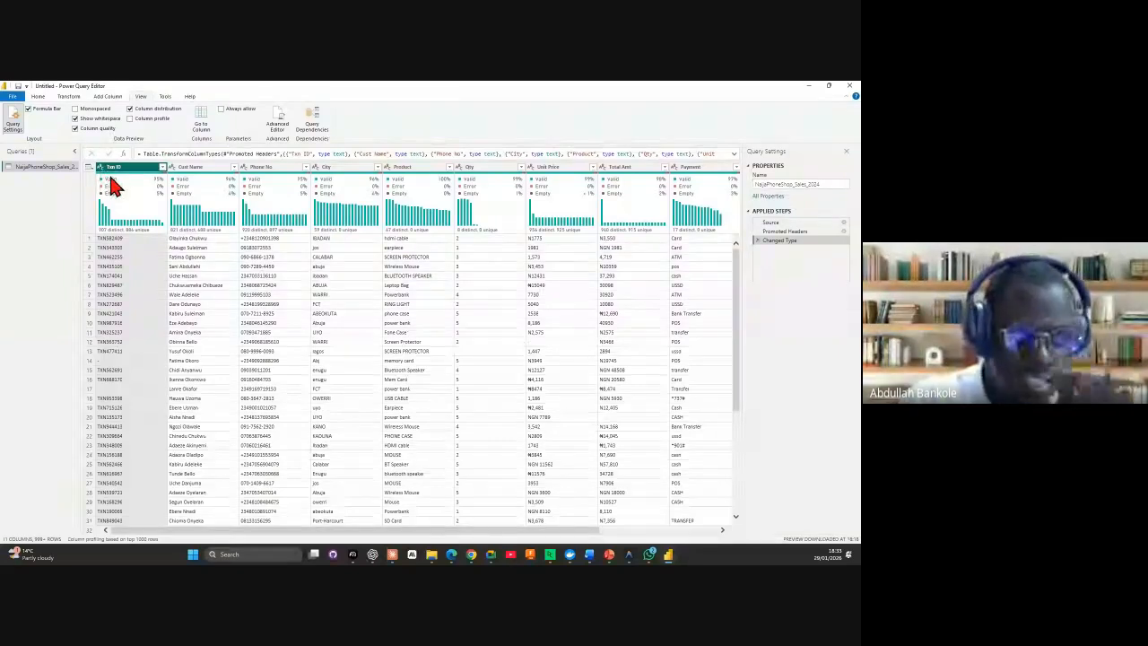
Step: Inspect individual Txn ID cells down the table for missing or placeholder entries
{"action": "mouse_move", "coordinate": [114, 194]}
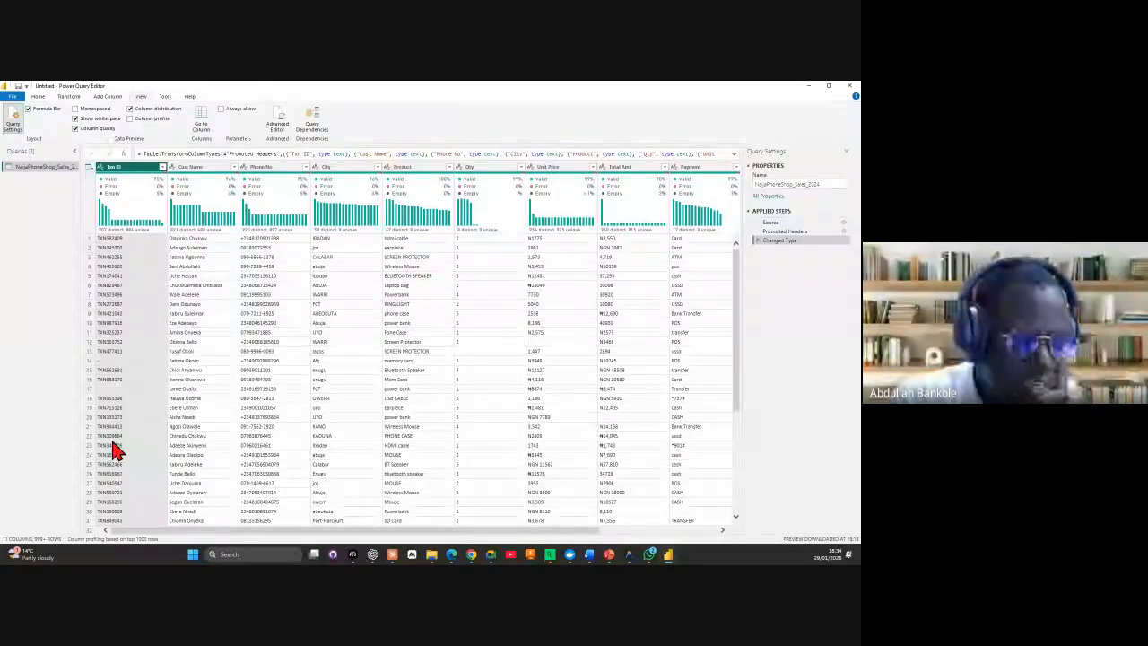
{"action": "left_click", "coordinate": [108, 391]}
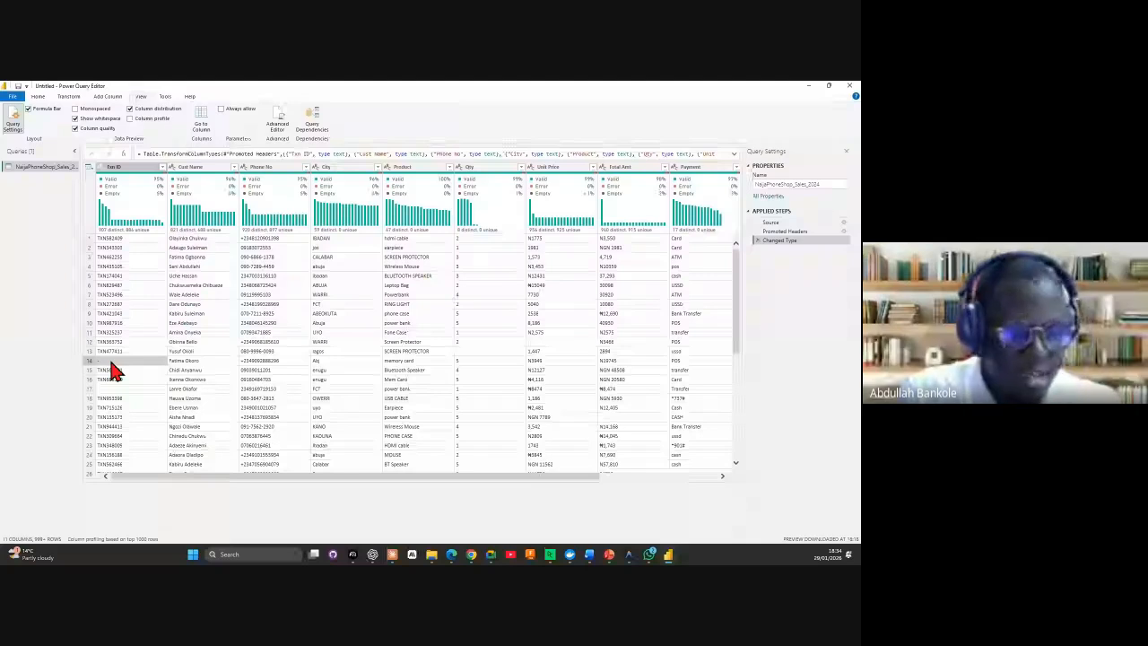
{"action": "scroll", "coordinate": [113, 369], "scroll_direction": "down", "scroll_amount": 6}
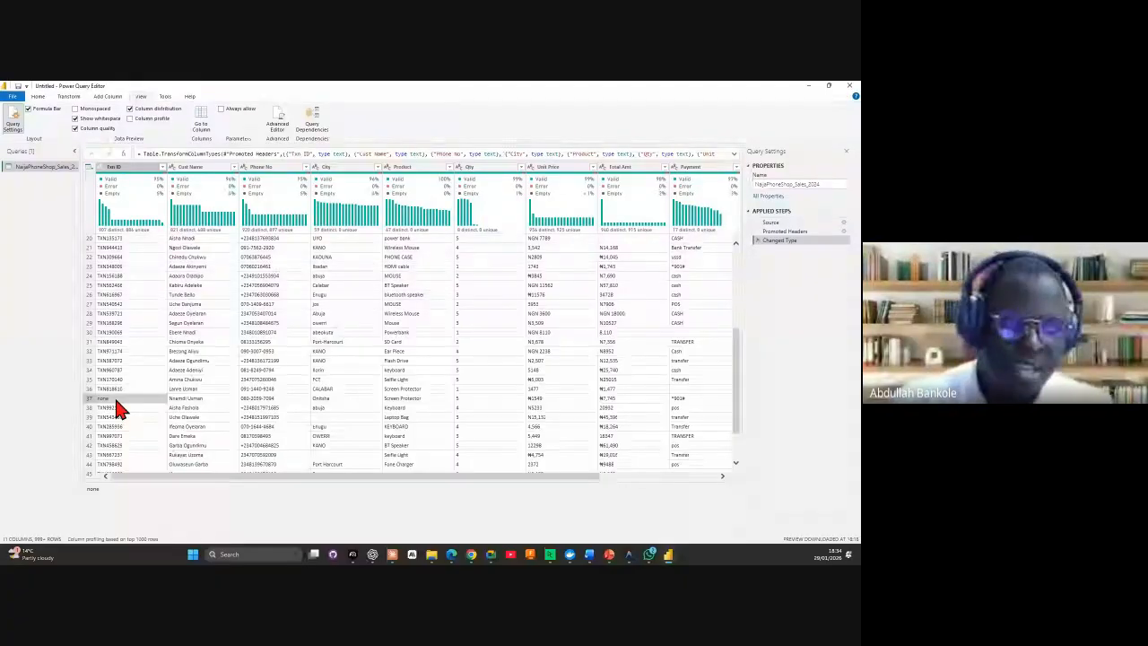
{"action": "scroll", "coordinate": [118, 399], "scroll_direction": "down", "scroll_amount": 15}
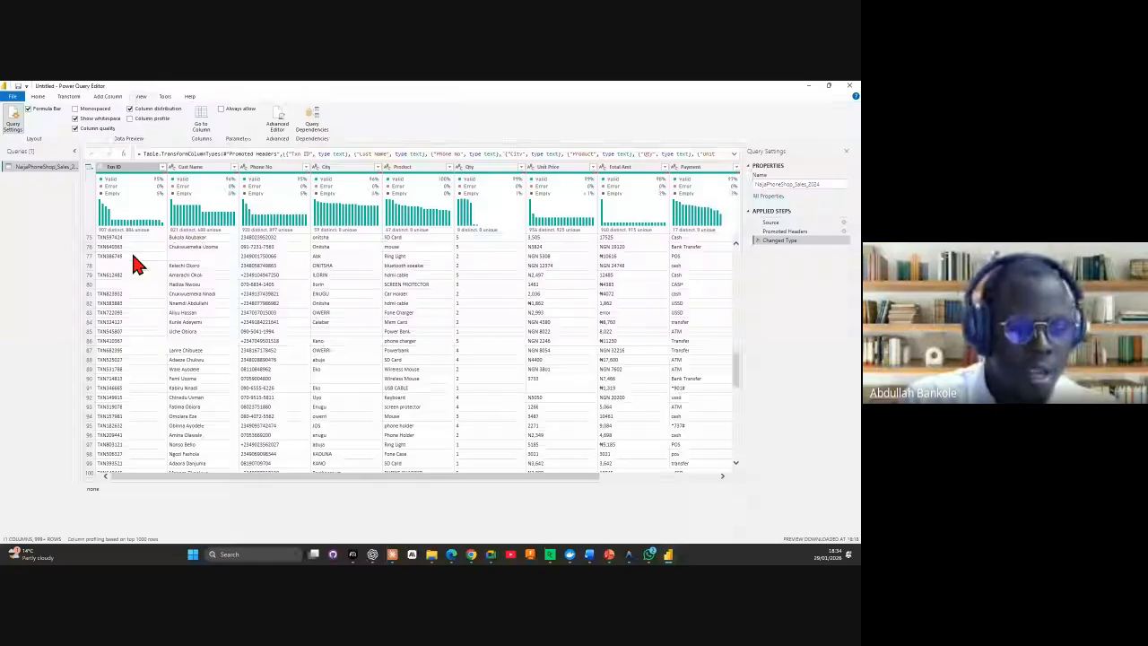
Step: Return to the first rows and review the Txn ID column's quality percentages and its distinct and unique counts
{"action": "scroll", "coordinate": [134, 395], "scroll_direction": "up", "scroll_amount": 20}
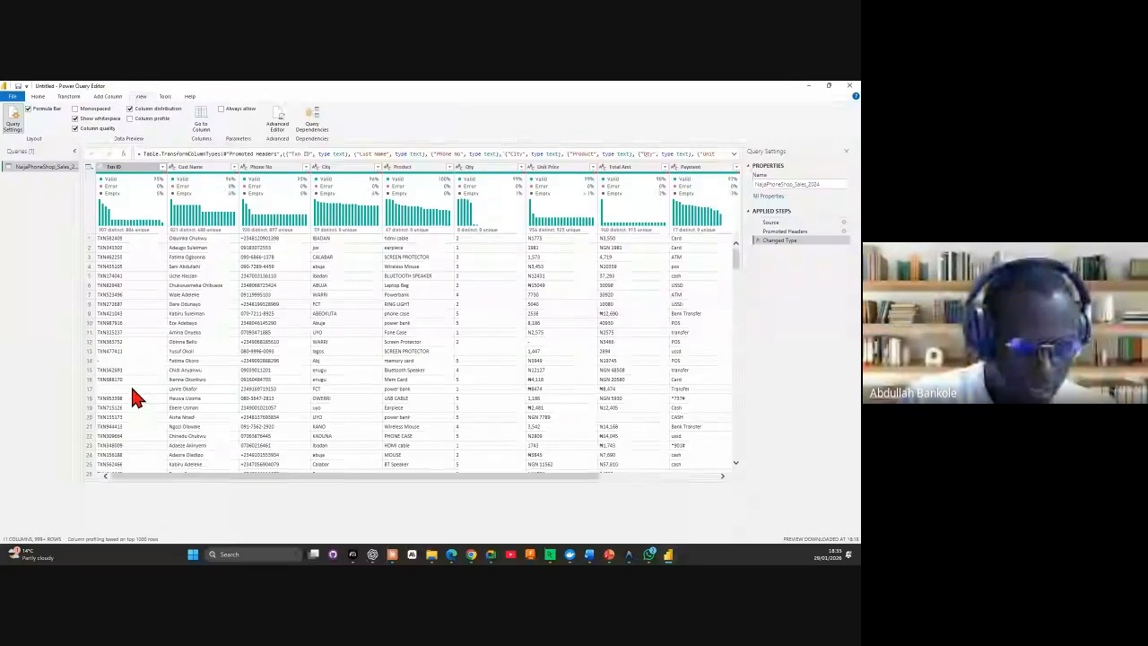
{"action": "left_click", "coordinate": [123, 167]}
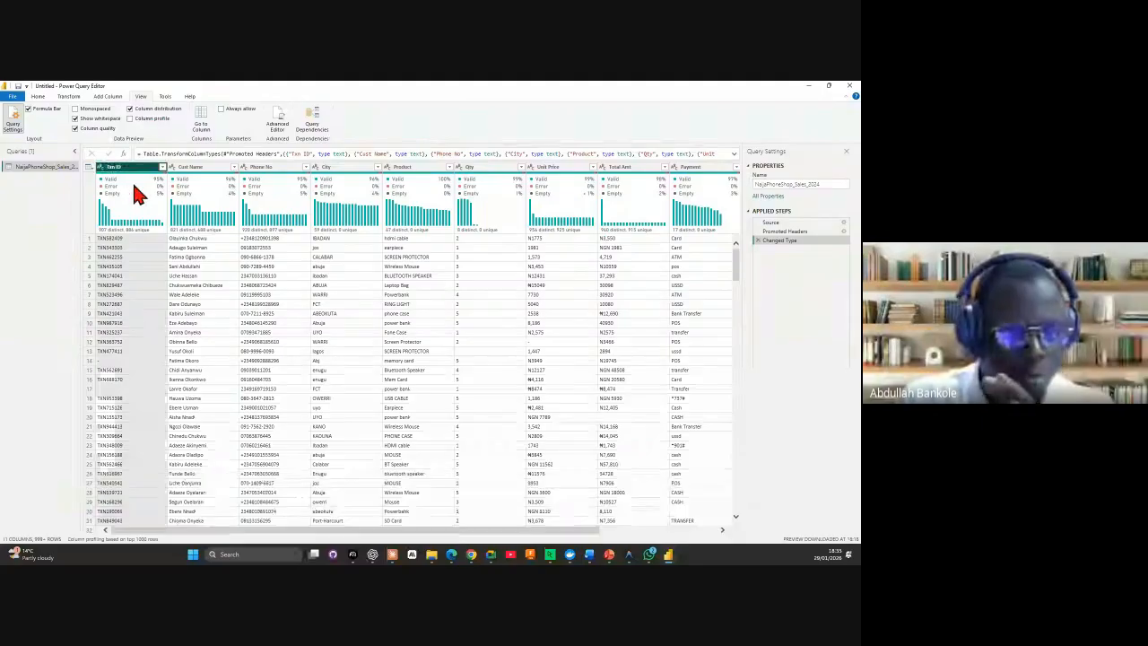
{"action": "mouse_move", "coordinate": [133, 184]}
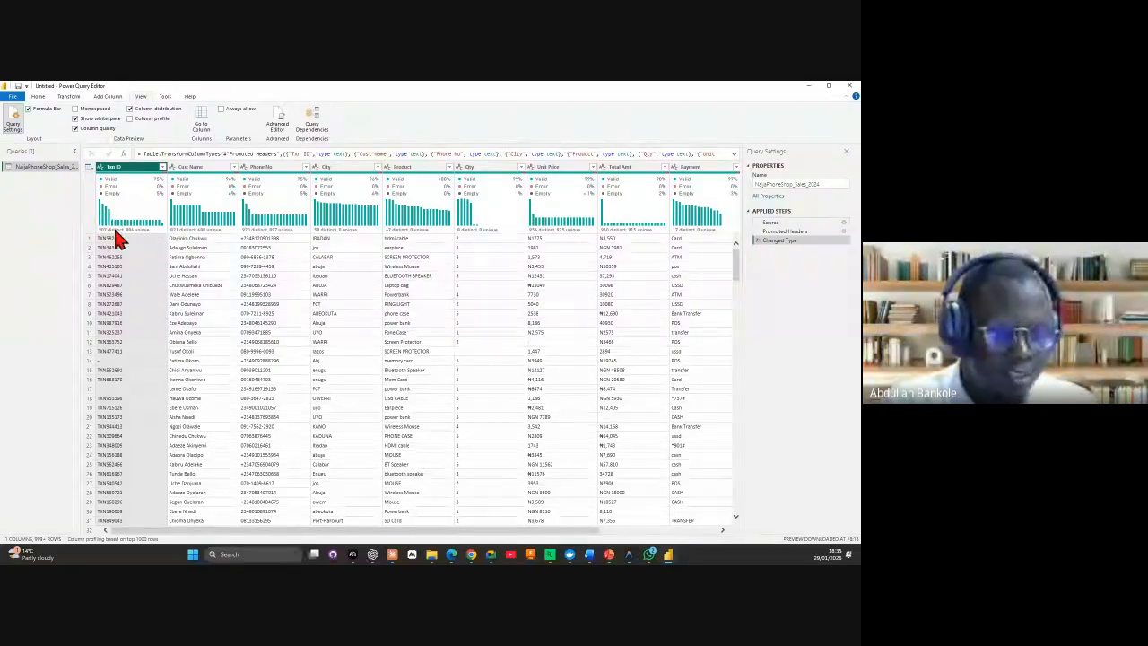
{"action": "mouse_move", "coordinate": [108, 238]}
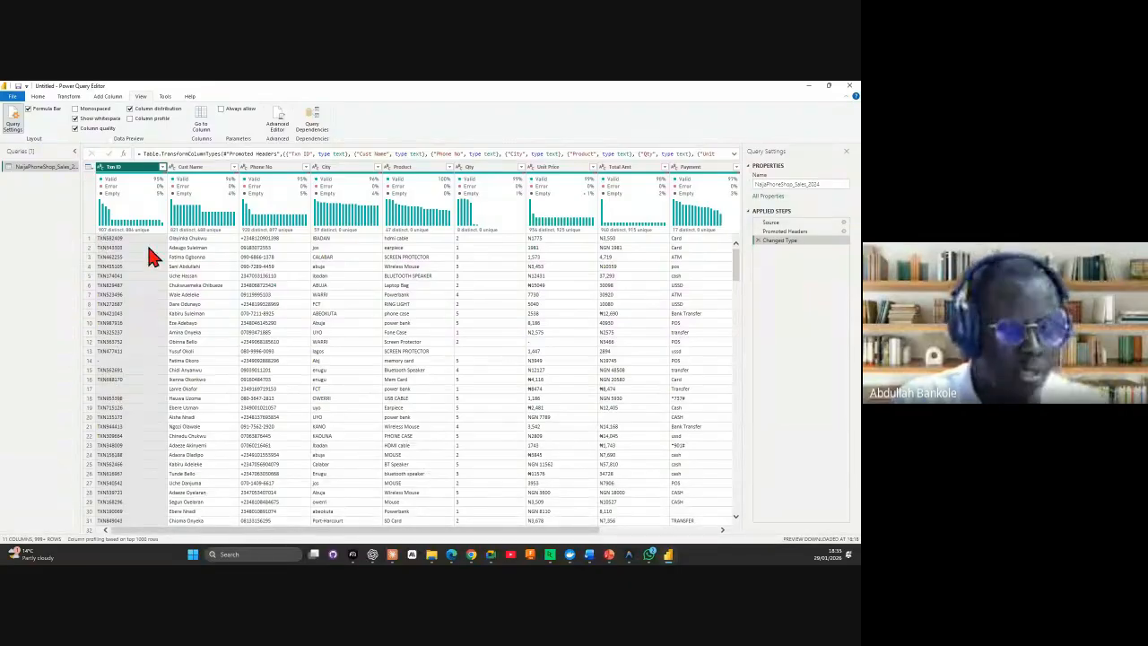
Step: Check the Cust Name column's quality details and look through its entries
{"action": "left_click", "coordinate": [202, 171]}
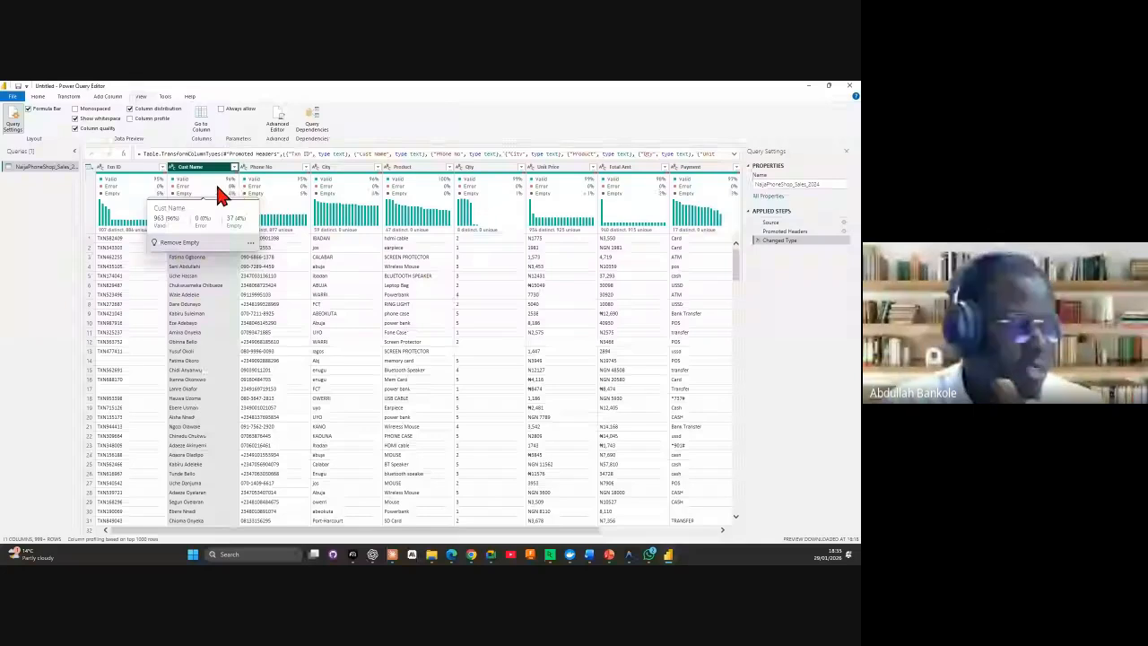
{"action": "scroll", "coordinate": [214, 320], "scroll_direction": "down", "scroll_amount": 8}
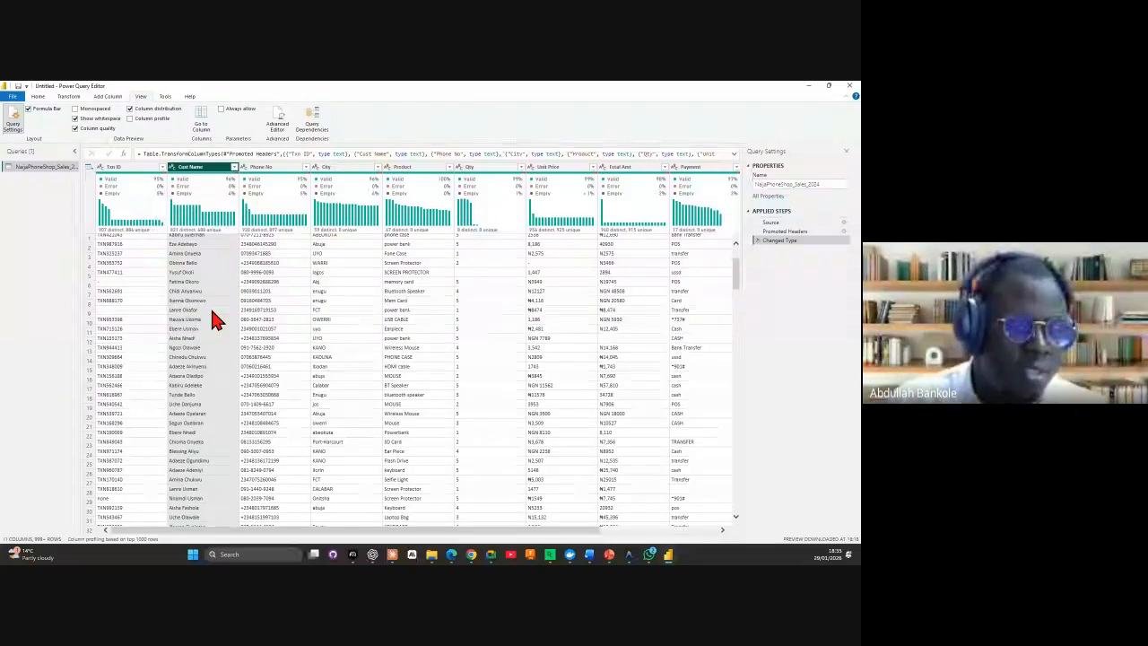
{"action": "scroll", "coordinate": [214, 320], "scroll_direction": "up", "scroll_amount": 8}
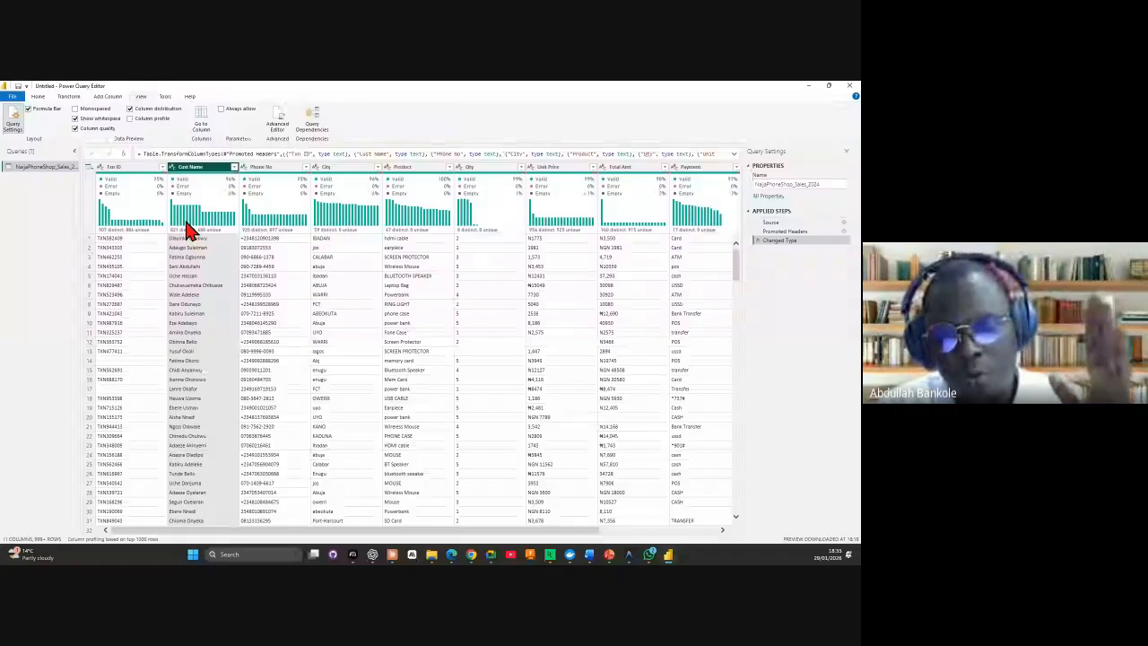
Step: View the full record details of individual rows among the first eight, including rows 2, 4, 5 and 8
{"action": "left_click", "coordinate": [89, 247]}
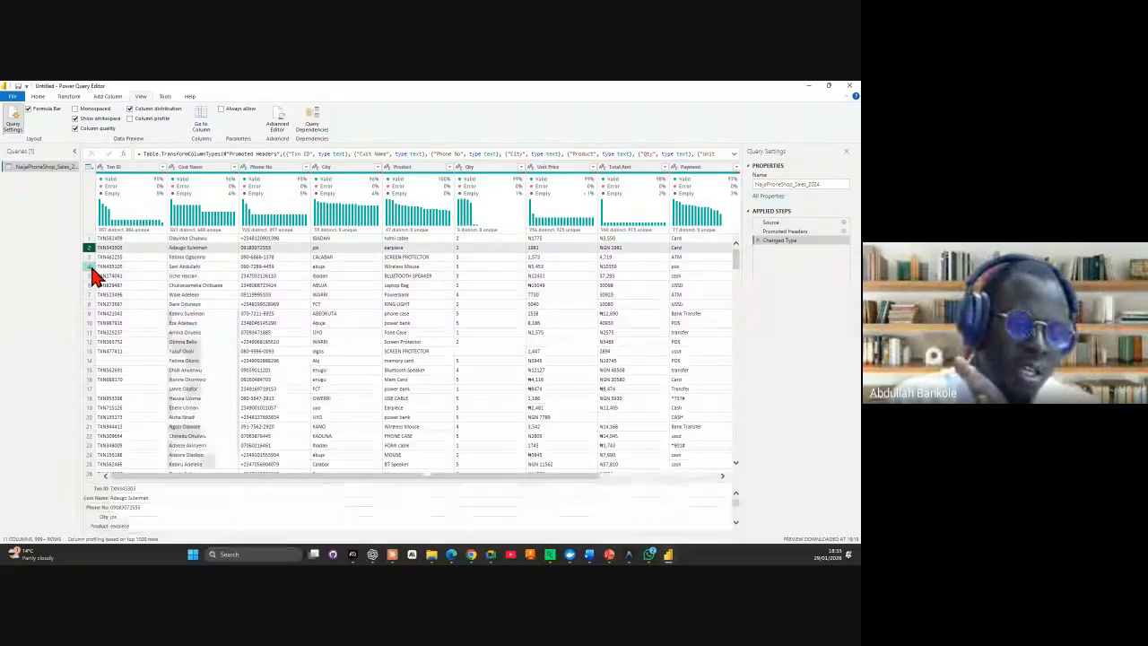
{"action": "left_click", "coordinate": [91, 267]}
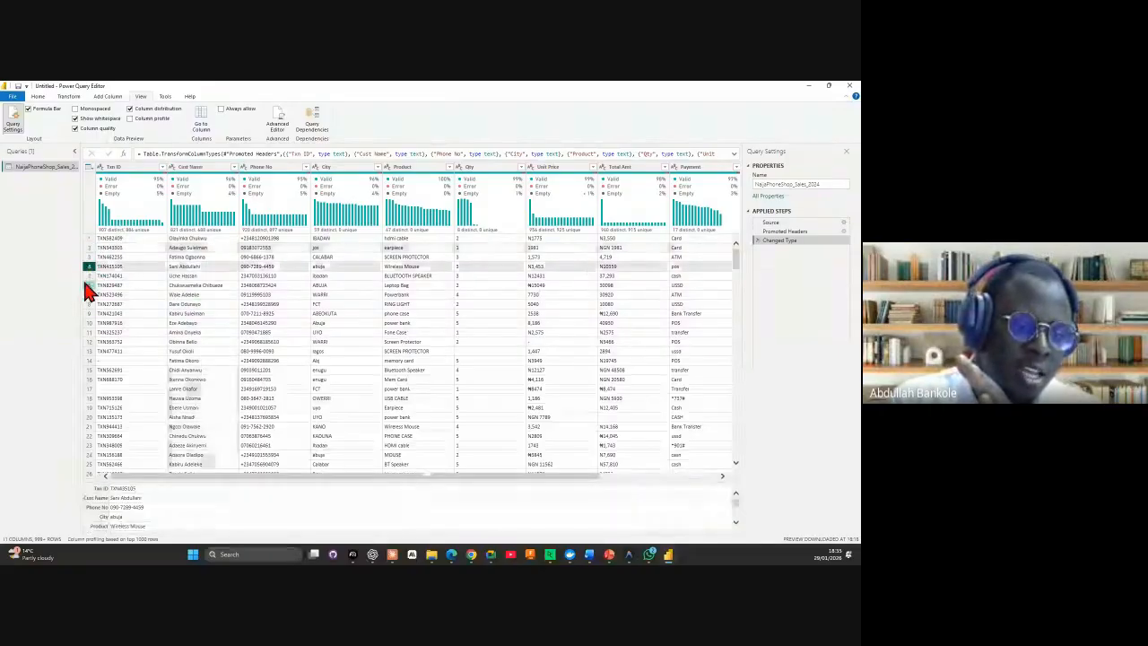
{"action": "left_click", "coordinate": [91, 276]}
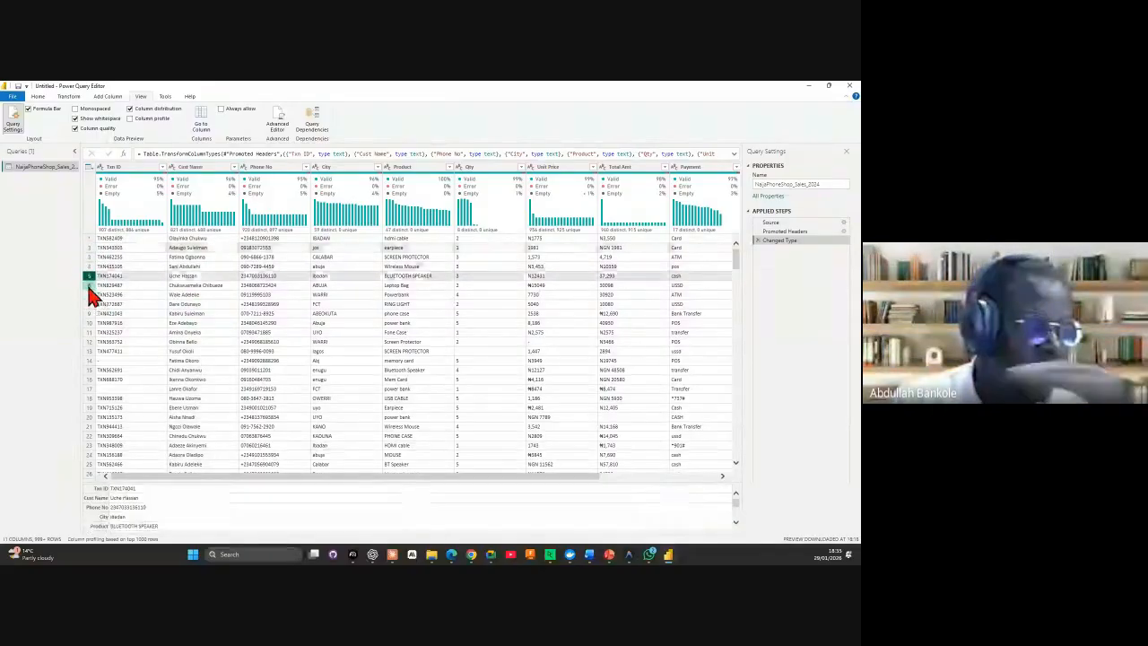
{"action": "left_click", "coordinate": [88, 295]}
{"action": "left_click", "coordinate": [89, 305]}
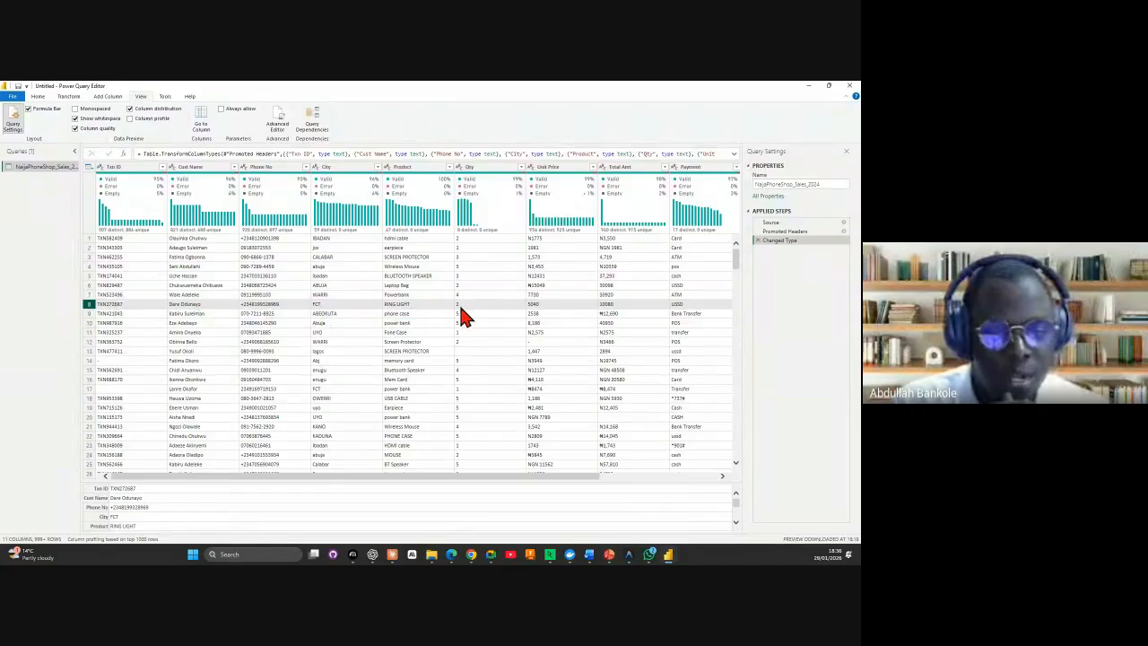
{"action": "left_click_drag", "start_coordinate": [538, 475], "coordinate": [436, 480]}
Step: Go through the columns from Txn ID to Staff, reviewing their headers and profiles, and return to the first column
{"action": "left_click", "coordinate": [113, 195]}
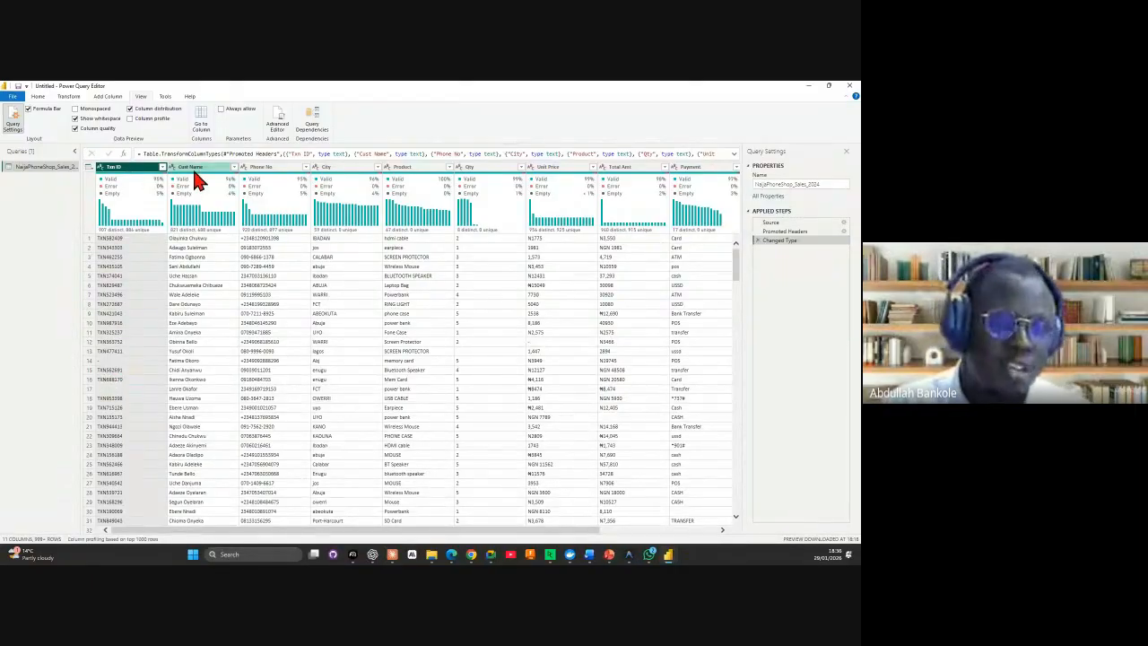
{"action": "left_click", "coordinate": [197, 178]}
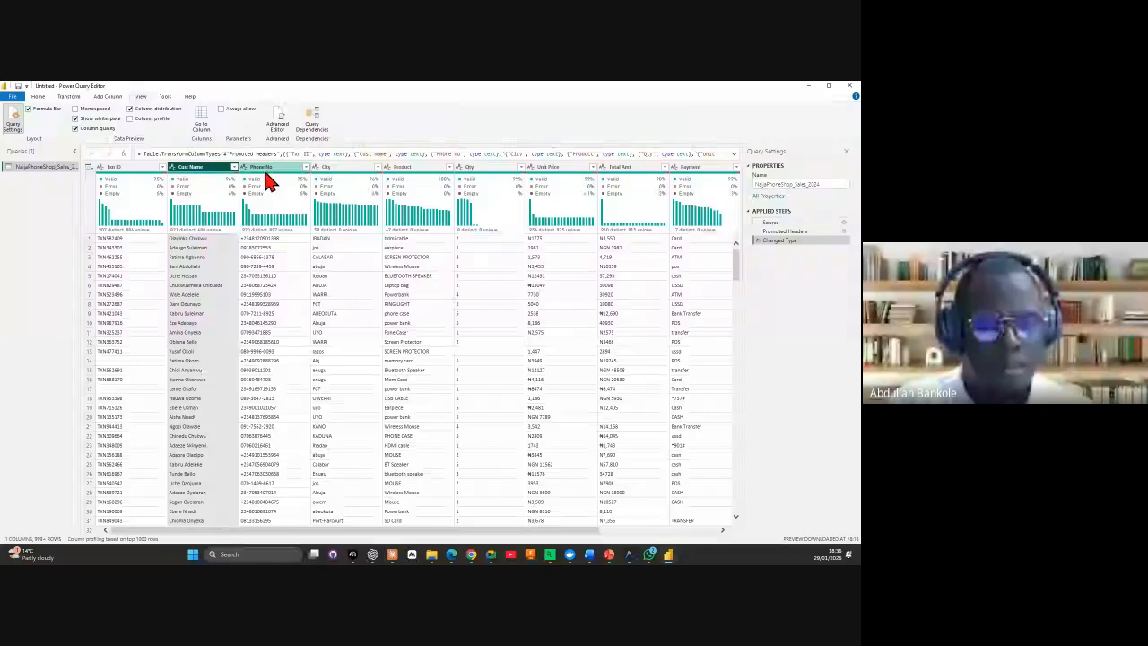
{"action": "left_click", "coordinate": [418, 170]}
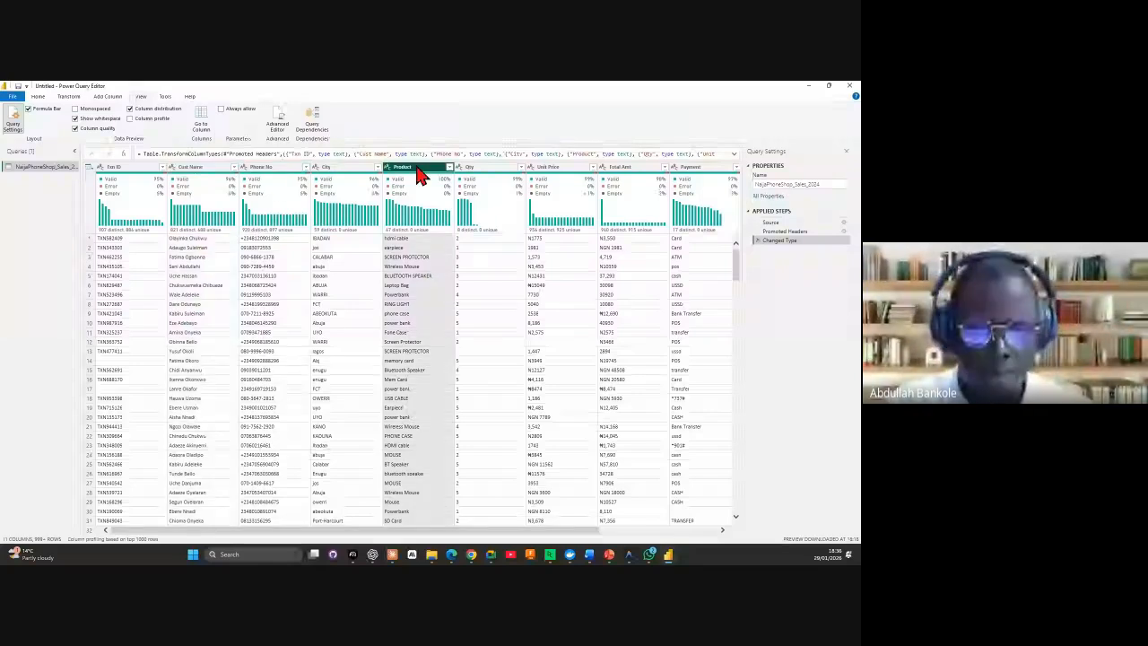
{"action": "left_click", "coordinate": [485, 168]}
{"action": "left_click", "coordinate": [552, 169]}
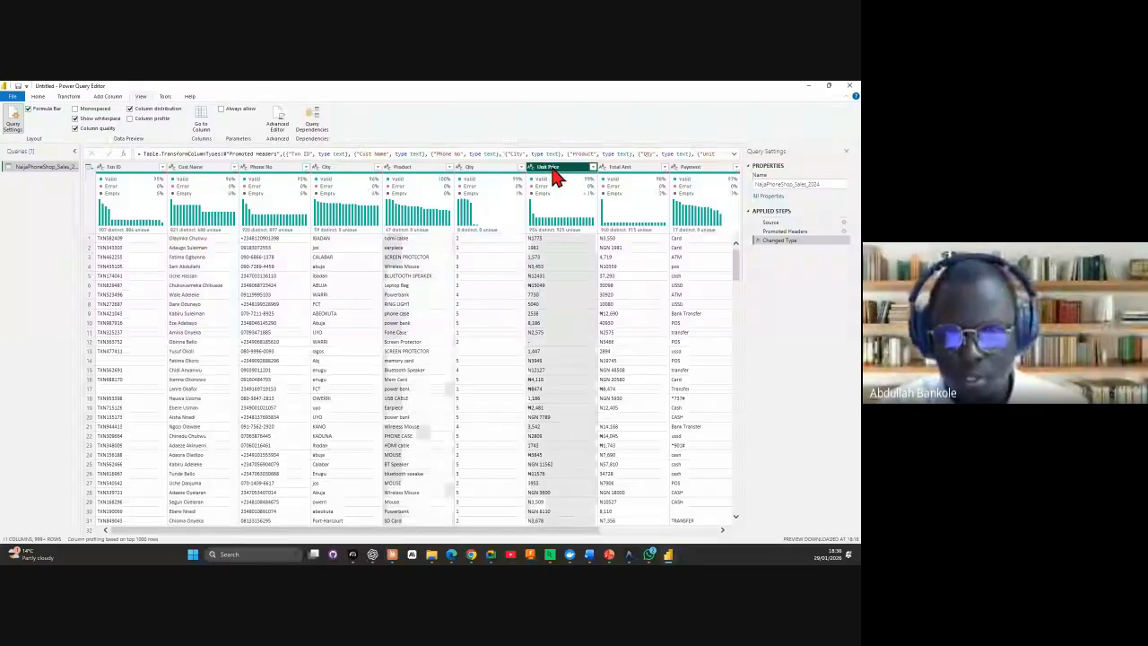
{"action": "left_click", "coordinate": [659, 167]}
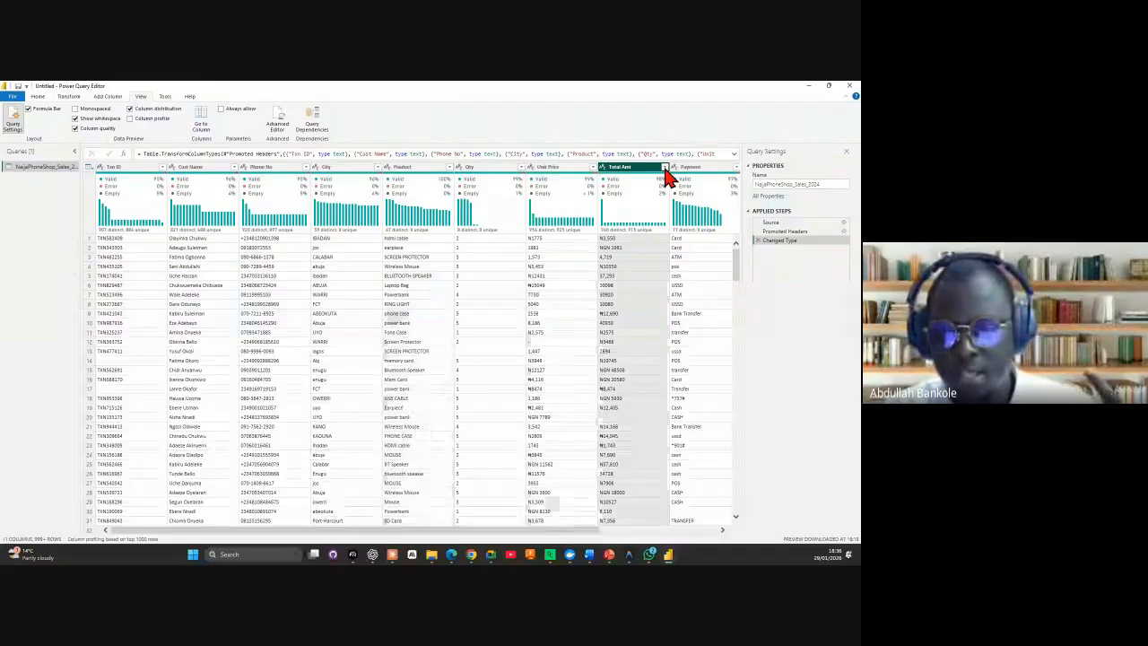
{"action": "left_click", "coordinate": [680, 178]}
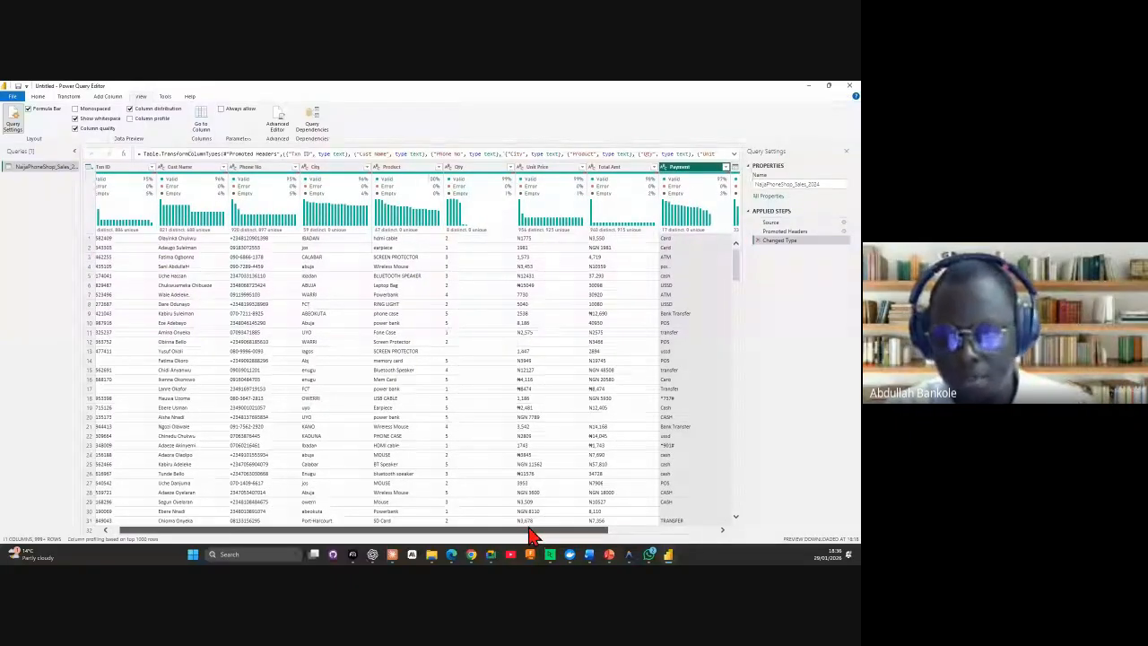
{"action": "left_click_drag", "start_coordinate": [531, 535], "coordinate": [640, 534]}
{"action": "left_click", "coordinate": [632, 177]}
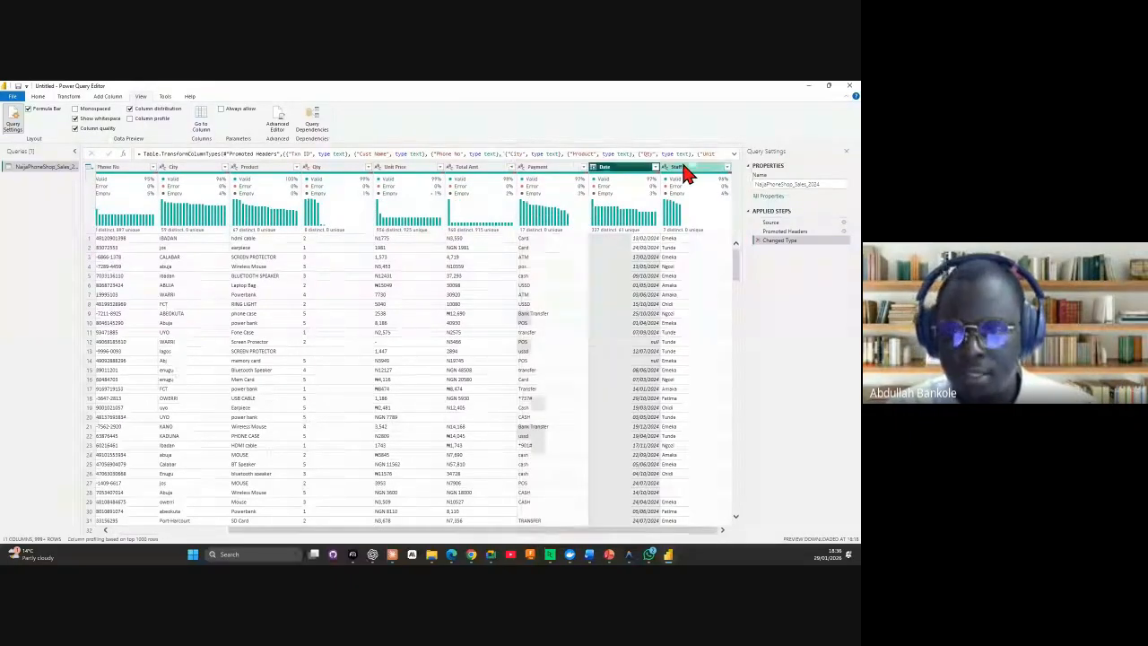
{"action": "left_click", "coordinate": [683, 167]}
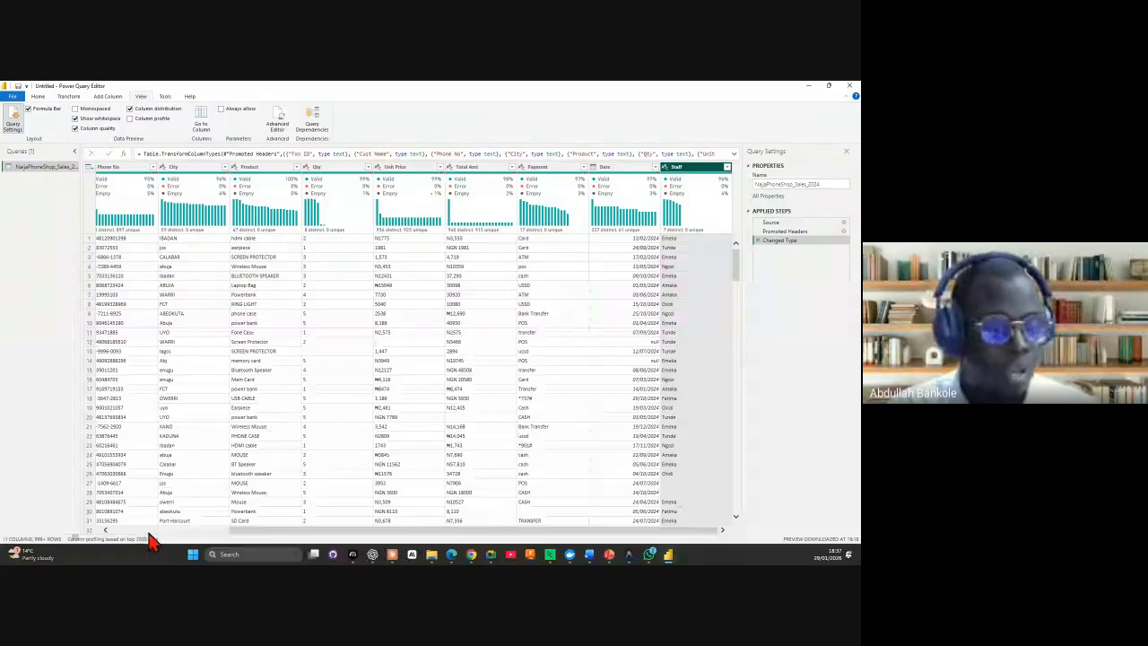
{"action": "left_click_drag", "start_coordinate": [151, 541], "coordinate": [134, 536]}
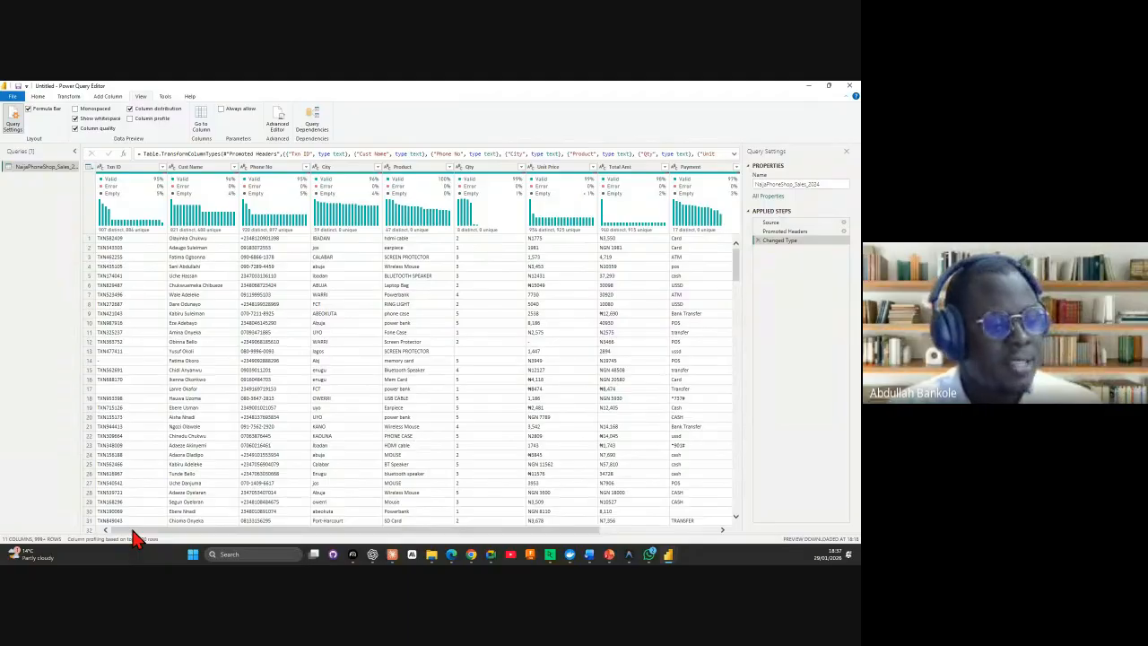
Step: Inspect the first row's values across the columns from Txn ID to Staff
{"action": "left_click", "coordinate": [133, 236]}
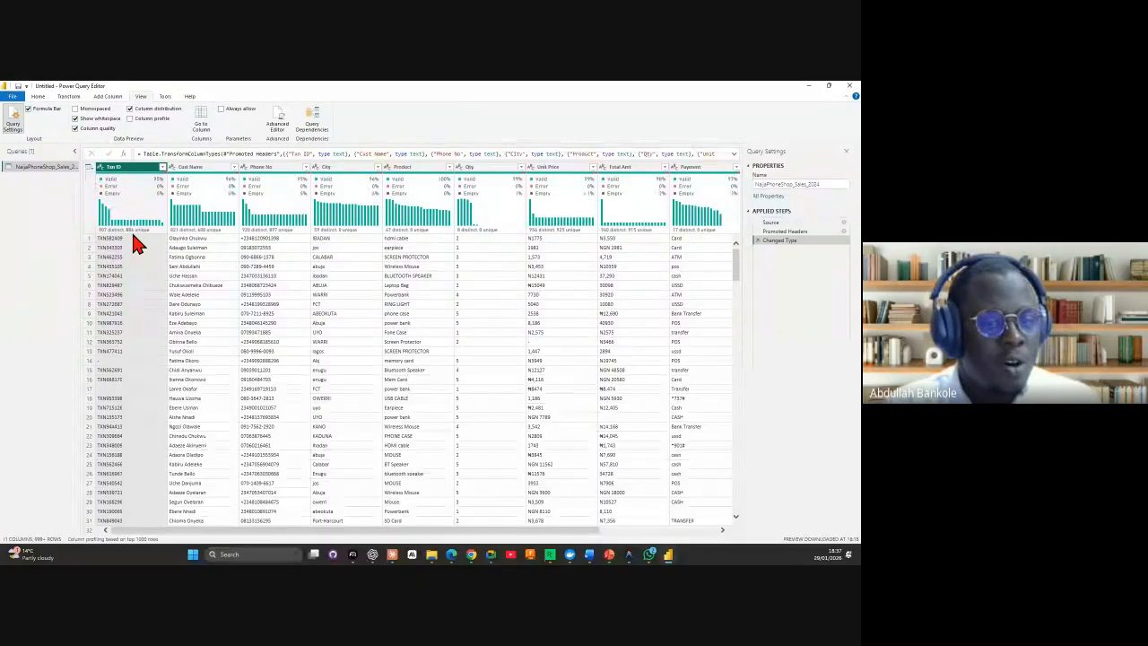
{"action": "left_click", "coordinate": [181, 239]}
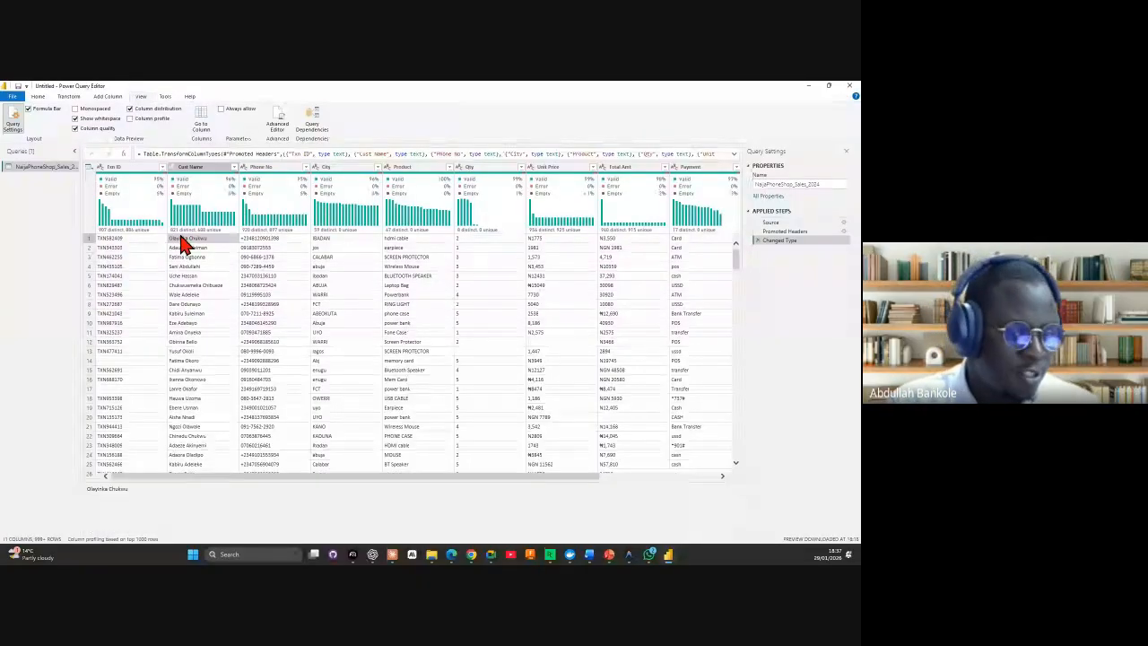
{"action": "left_click", "coordinate": [144, 238]}
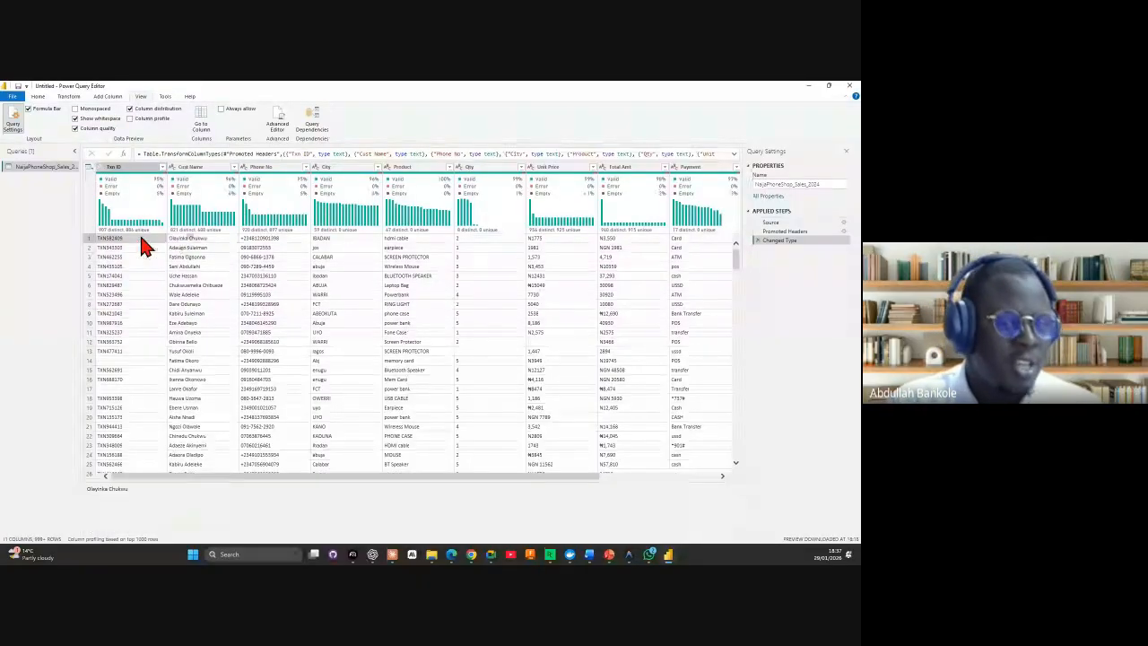
{"action": "left_click", "coordinate": [190, 240]}
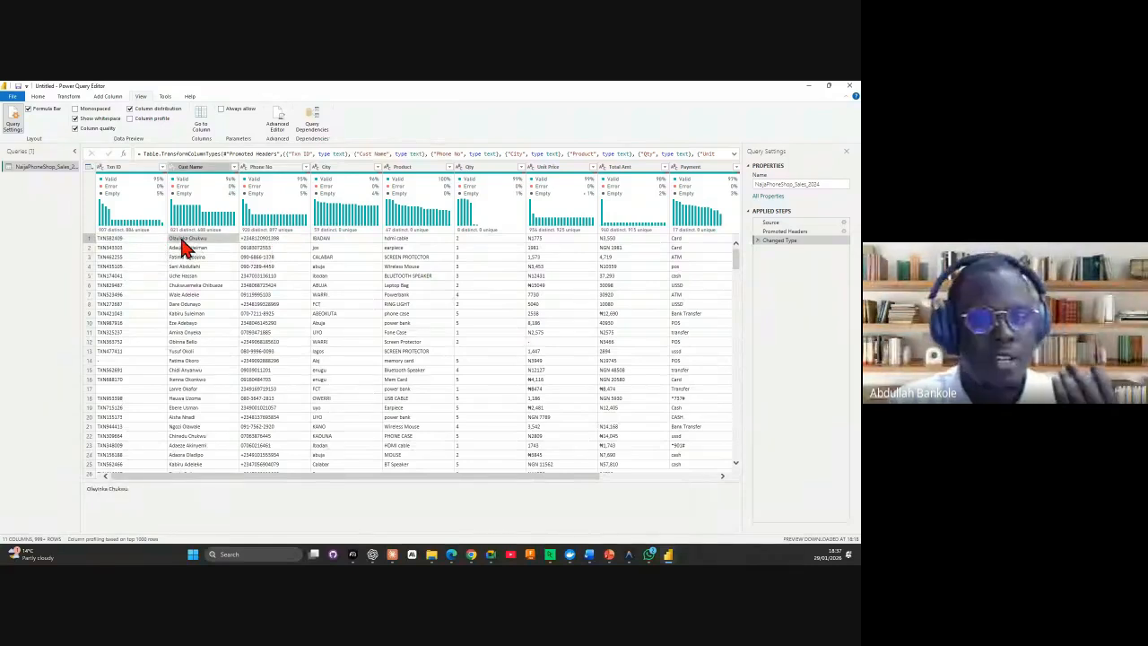
{"action": "left_click", "coordinate": [353, 241]}
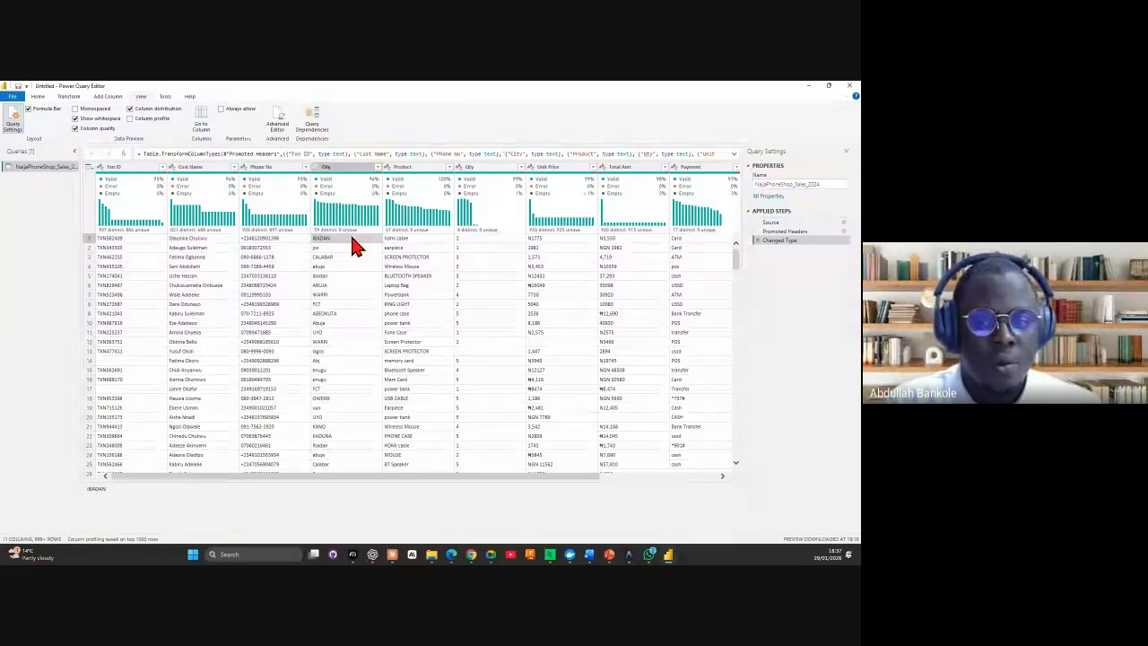
{"action": "left_click", "coordinate": [293, 230]}
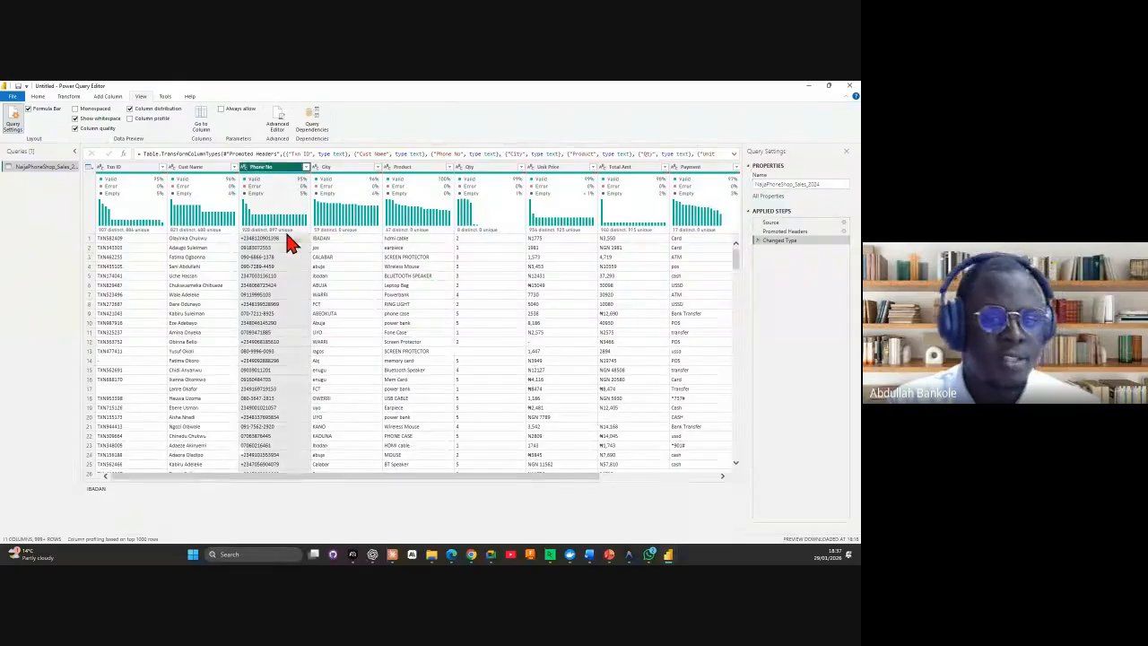
{"action": "left_click", "coordinate": [405, 238]}
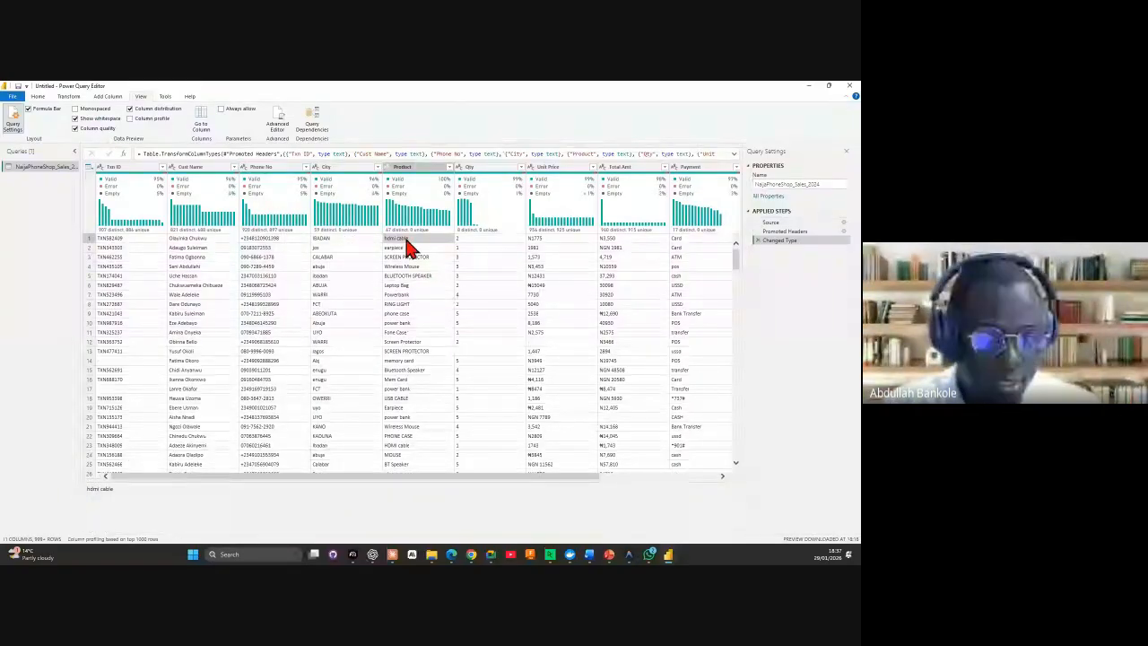
{"action": "left_click", "coordinate": [473, 241]}
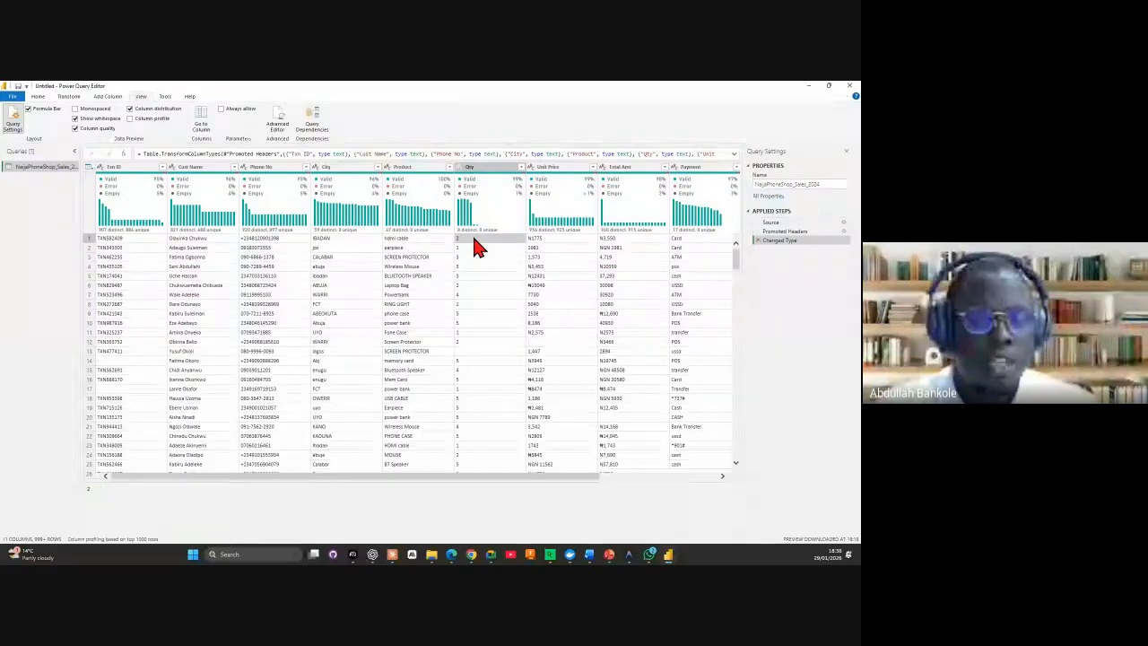
{"action": "key", "text": "Right"}
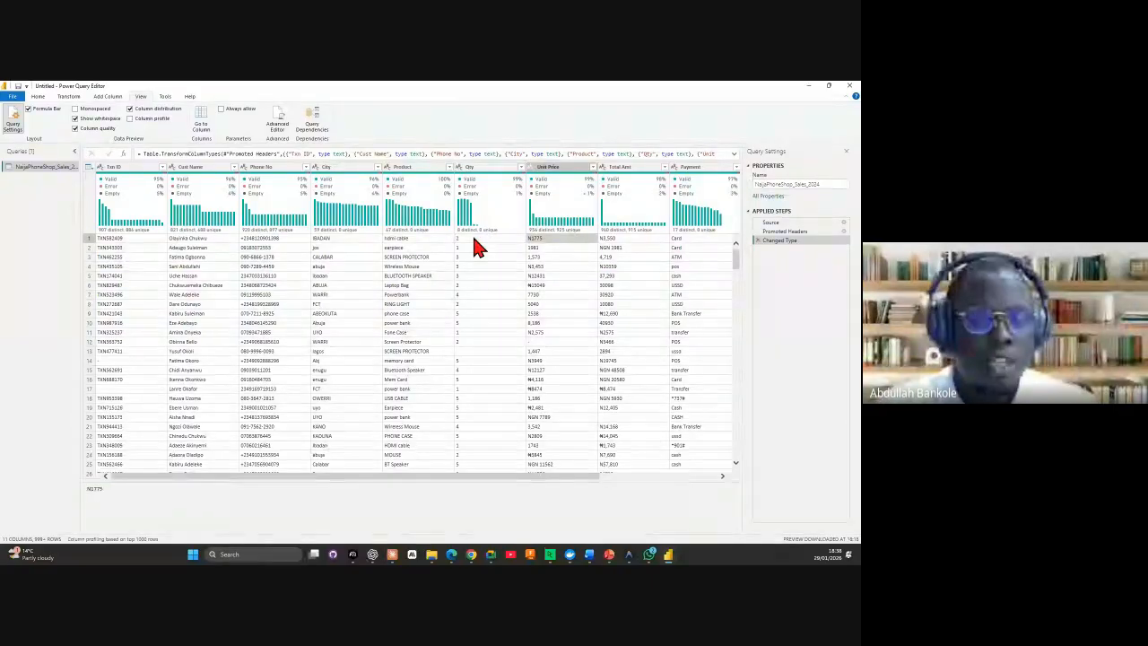
{"action": "key", "text": "Right"}
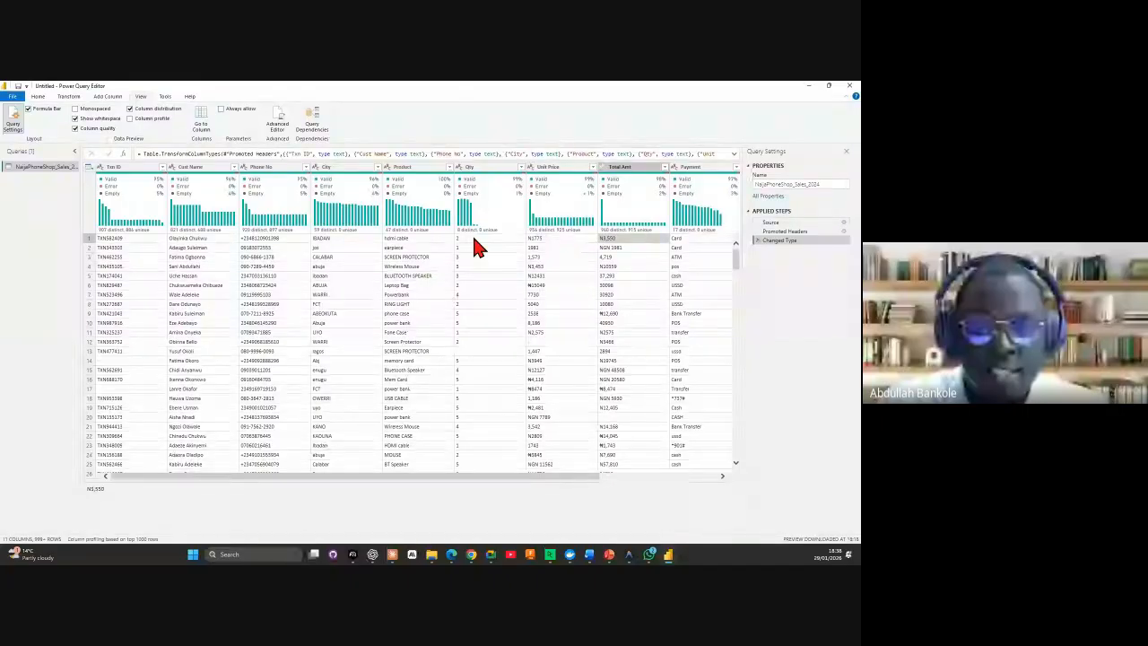
{"action": "key", "text": "Right"}
{"action": "key", "text": "Right"}
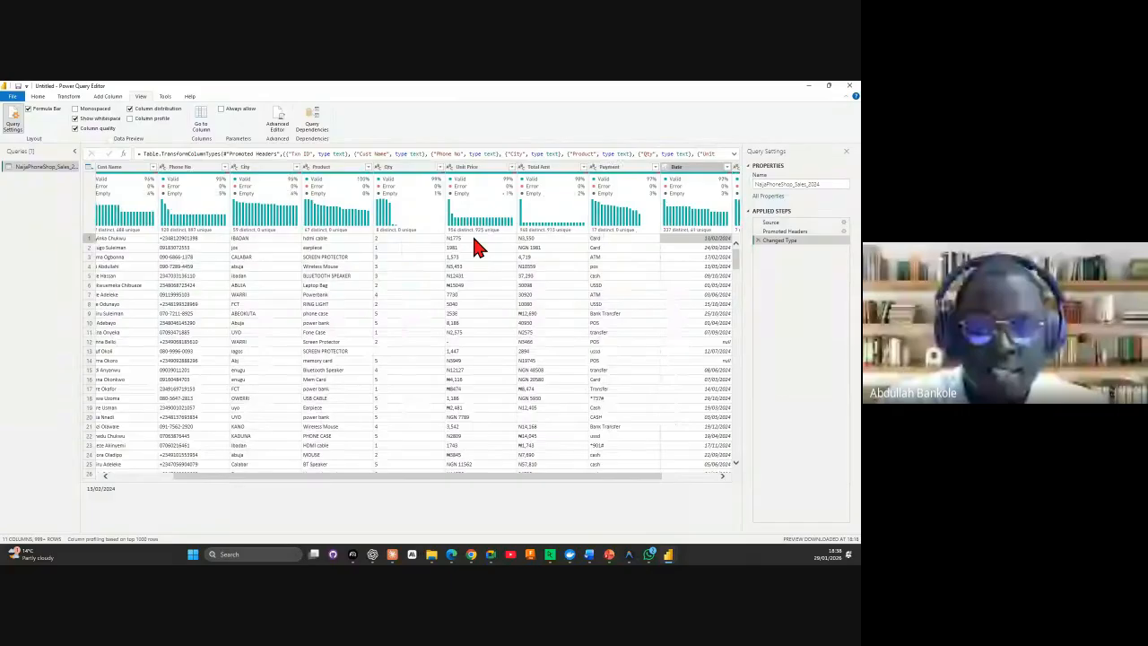
{"action": "key", "text": "Right"}
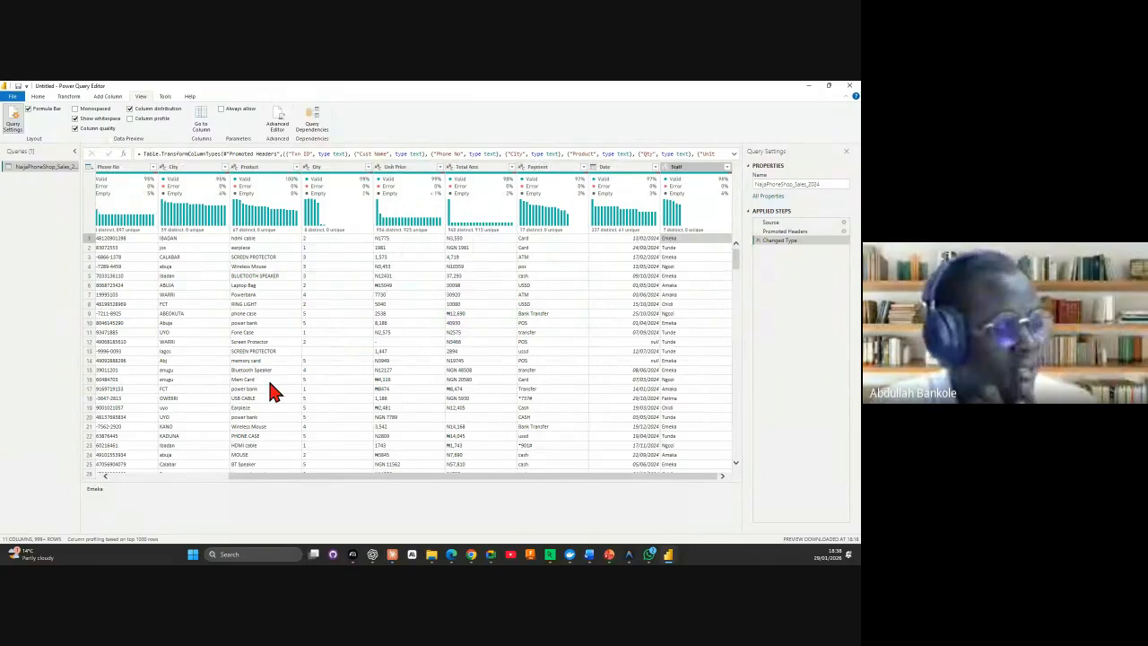
Step: Move back across the first row from Staff past Txn ID to show its full record
{"action": "key", "text": "Left"}
{"action": "key", "text": "Left"}
{"action": "key", "text": "Left"}
{"action": "key", "text": "Left"}
{"action": "key", "text": "Left"}
{"action": "key", "text": "Left"}
{"action": "key", "text": "Left"}
{"action": "key", "text": "Left"}
{"action": "key", "text": "Left"}
{"action": "key", "text": "Left"}
{"action": "key", "text": "Left"}
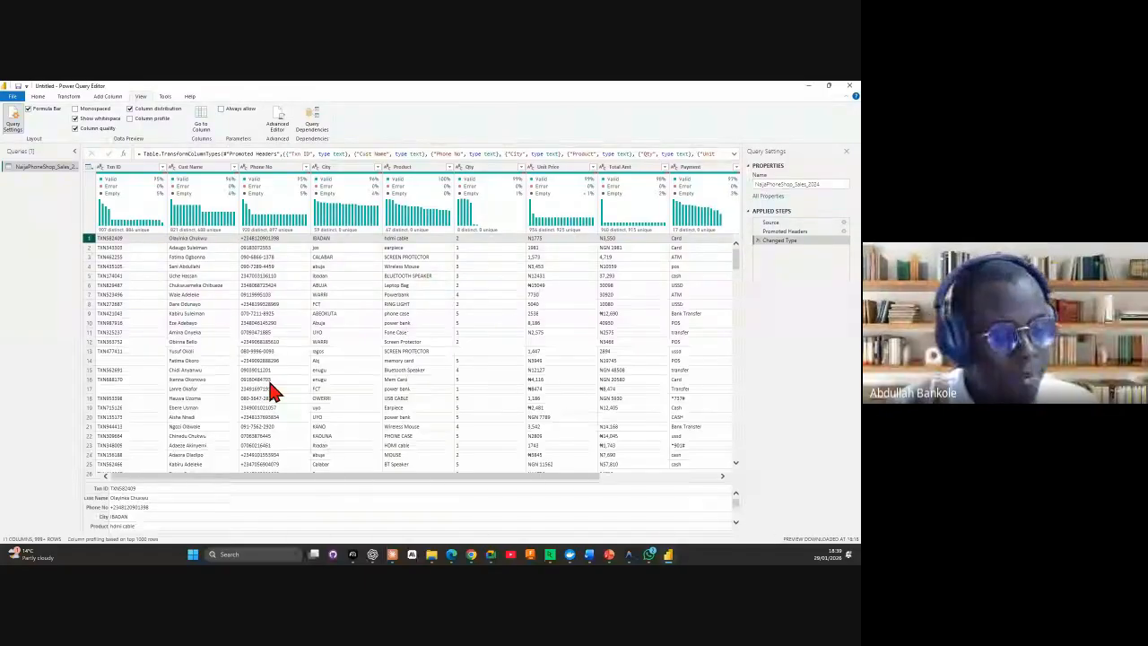
Step: Look through the Txn ID column's distinct filter values for blanks and placeholder entries
{"action": "left_click", "coordinate": [114, 170]}
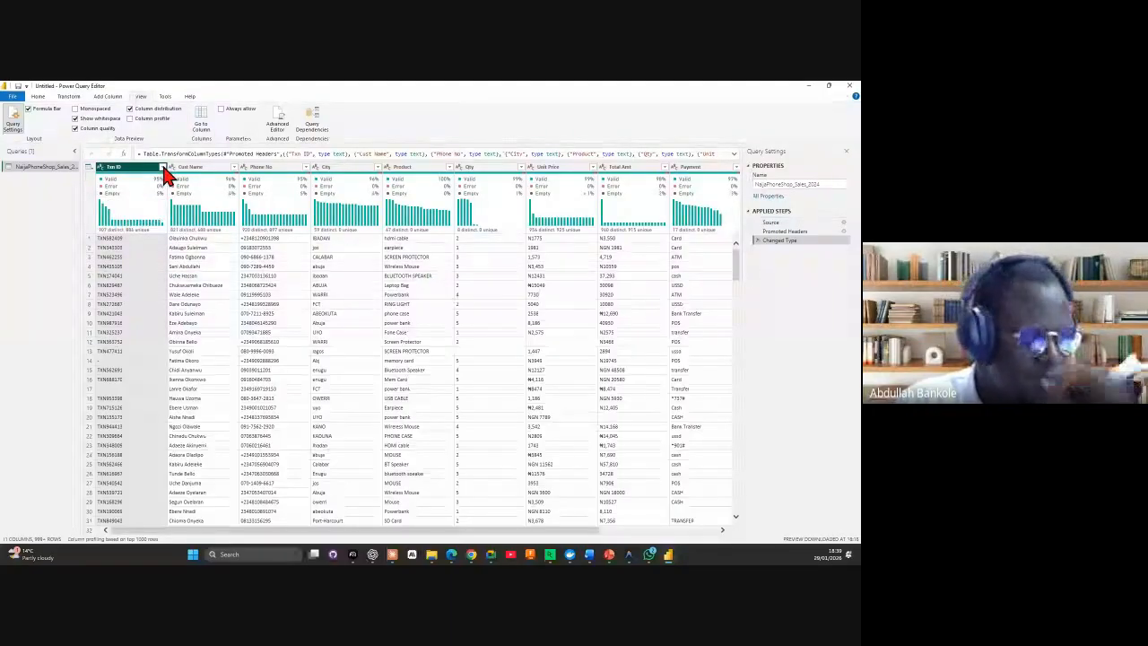
{"action": "left_click", "coordinate": [162, 168]}
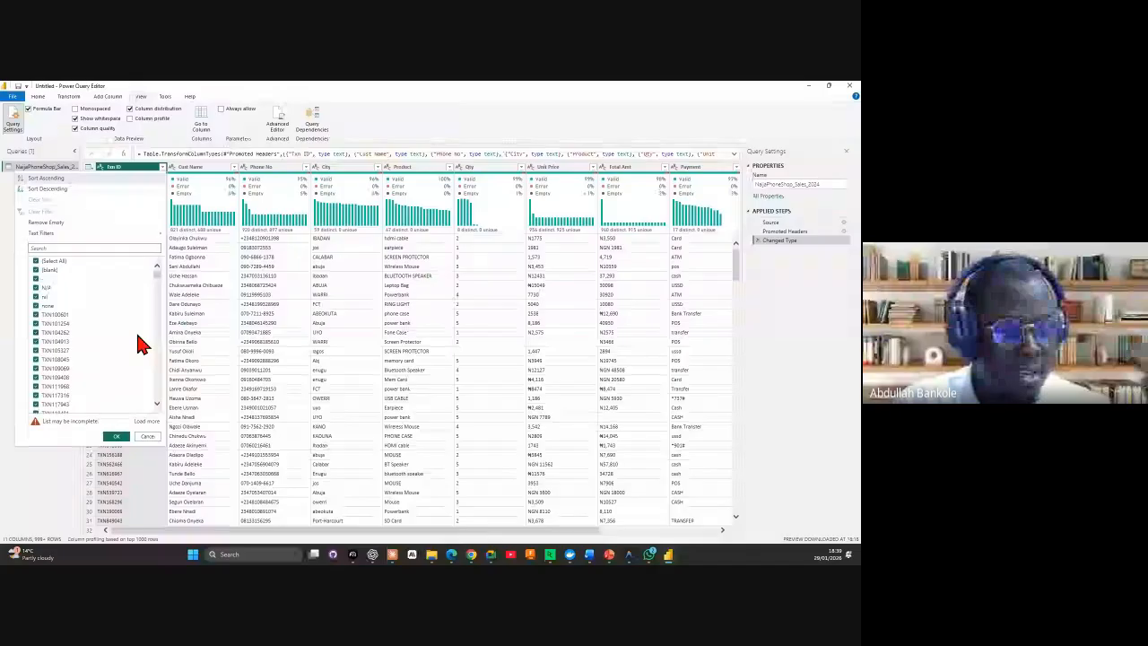
{"action": "left_click", "coordinate": [197, 286]}
{"action": "left_click", "coordinate": [163, 167]}
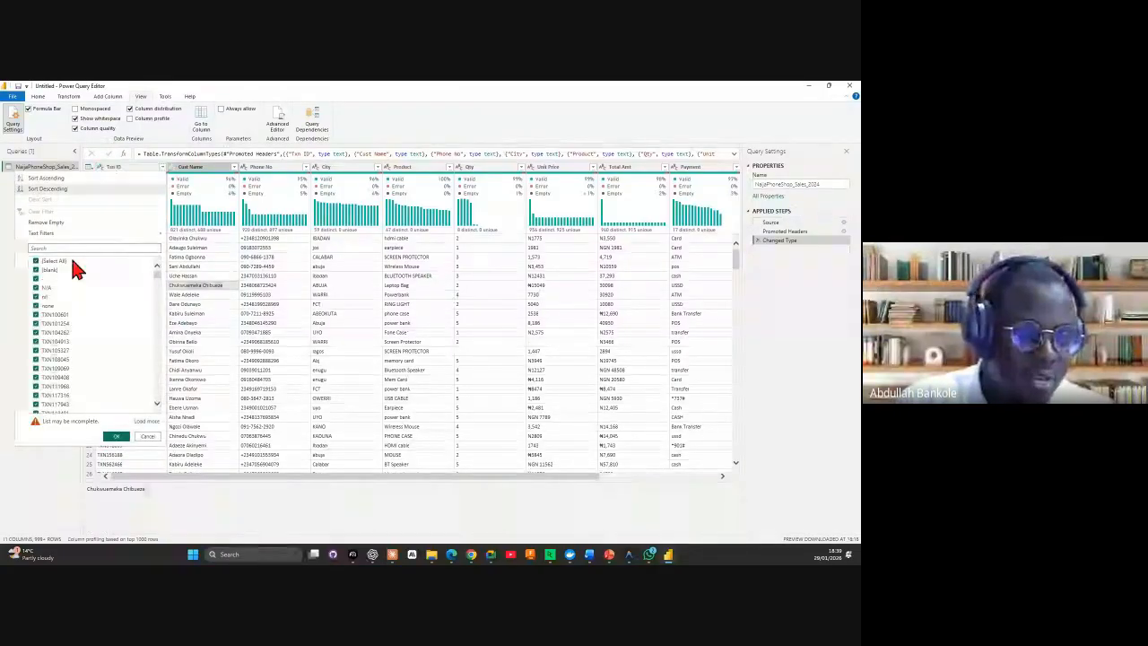
{"action": "left_click_drag", "start_coordinate": [159, 282], "coordinate": [148, 315]}
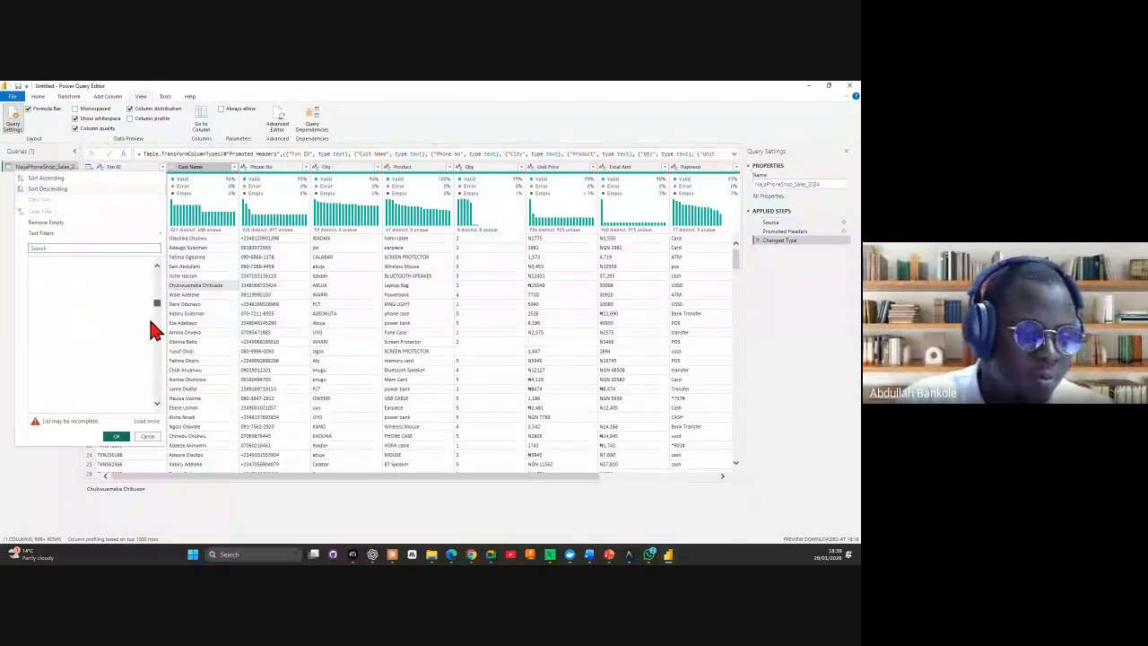
{"action": "left_click_drag", "start_coordinate": [150, 378], "coordinate": [161, 264]}
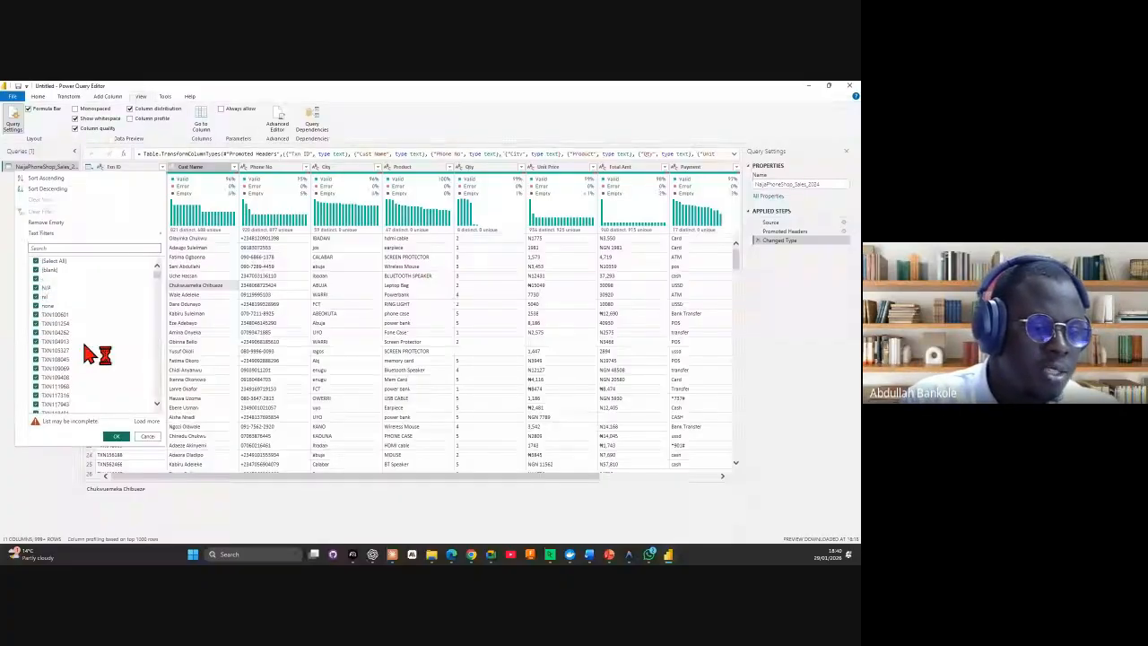
Step: Filter out the none, nil, N/A, - and blank values from Txn ID, and delete the resulting Filtered Rows step
{"action": "left_click", "coordinate": [37, 307]}
{"action": "left_click", "coordinate": [36, 297]}
{"action": "left_click", "coordinate": [36, 288]}
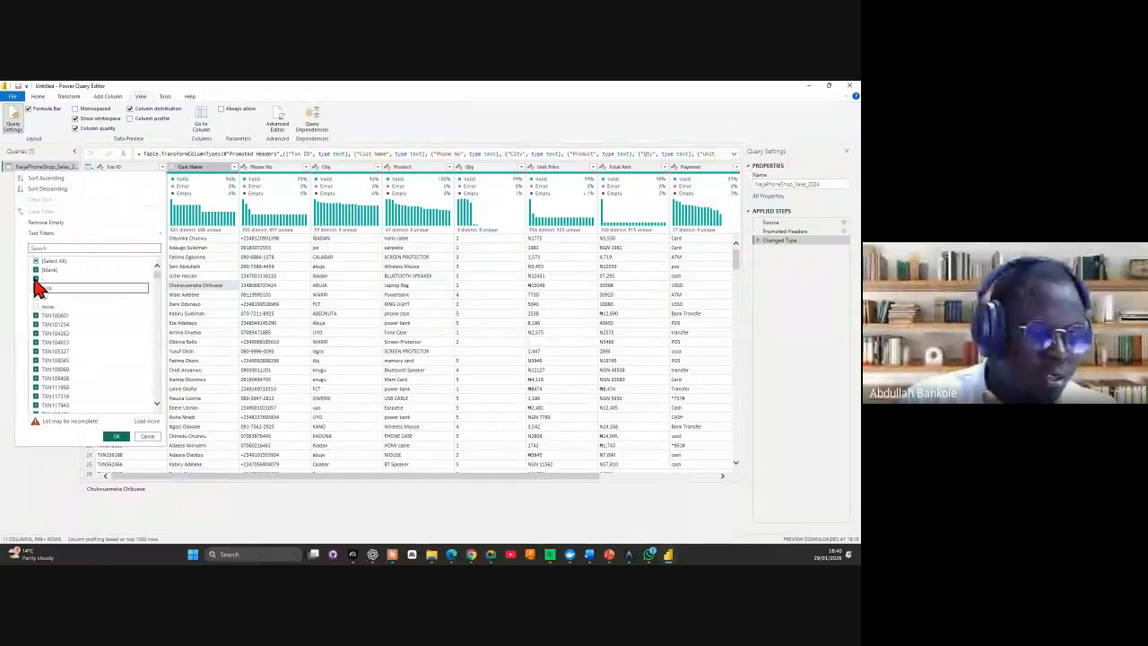
{"action": "left_click", "coordinate": [35, 279]}
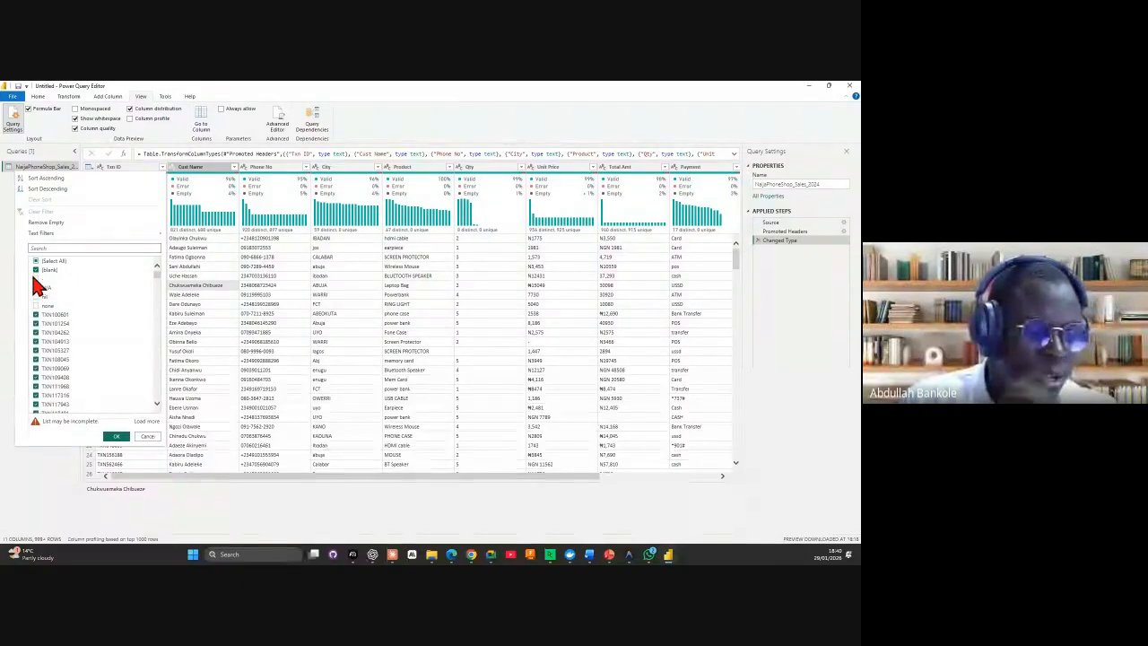
{"action": "left_click", "coordinate": [36, 269]}
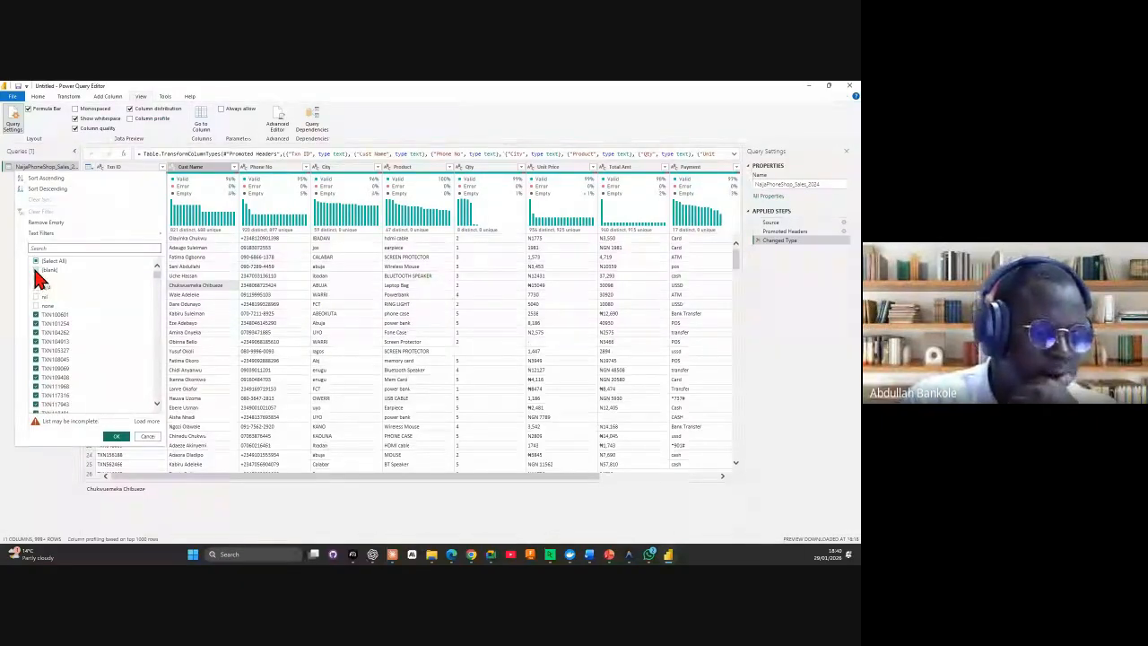
{"action": "left_click", "coordinate": [116, 437]}
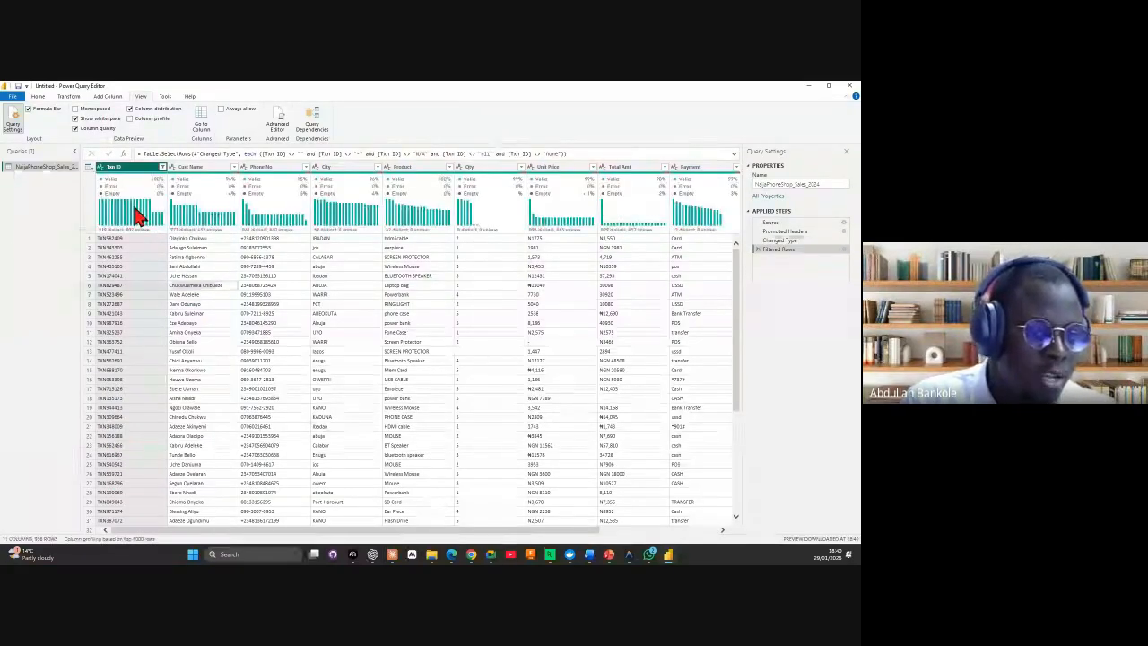
{"action": "mouse_move", "coordinate": [123, 222]}
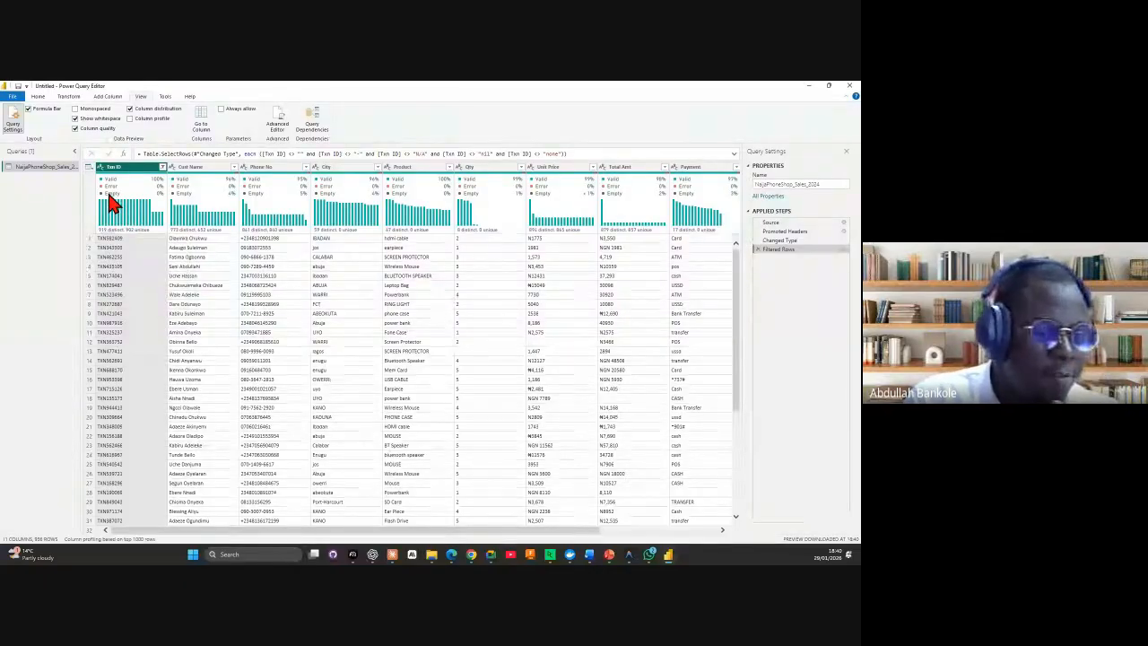
{"action": "mouse_move", "coordinate": [158, 192]}
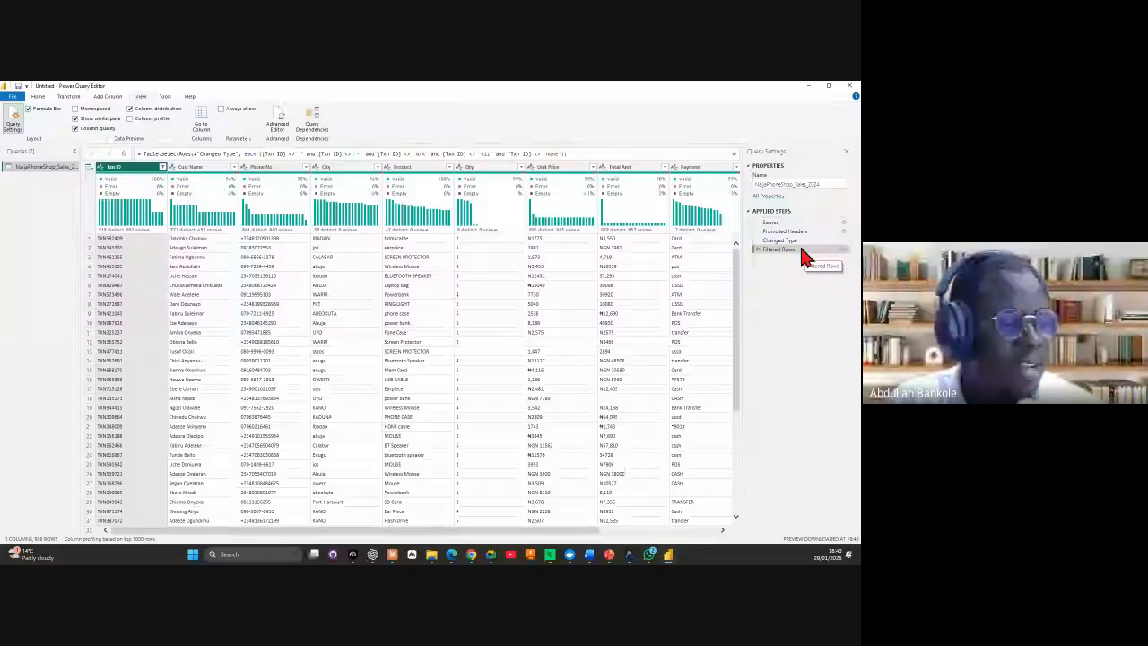
{"action": "left_click", "coordinate": [758, 249]}
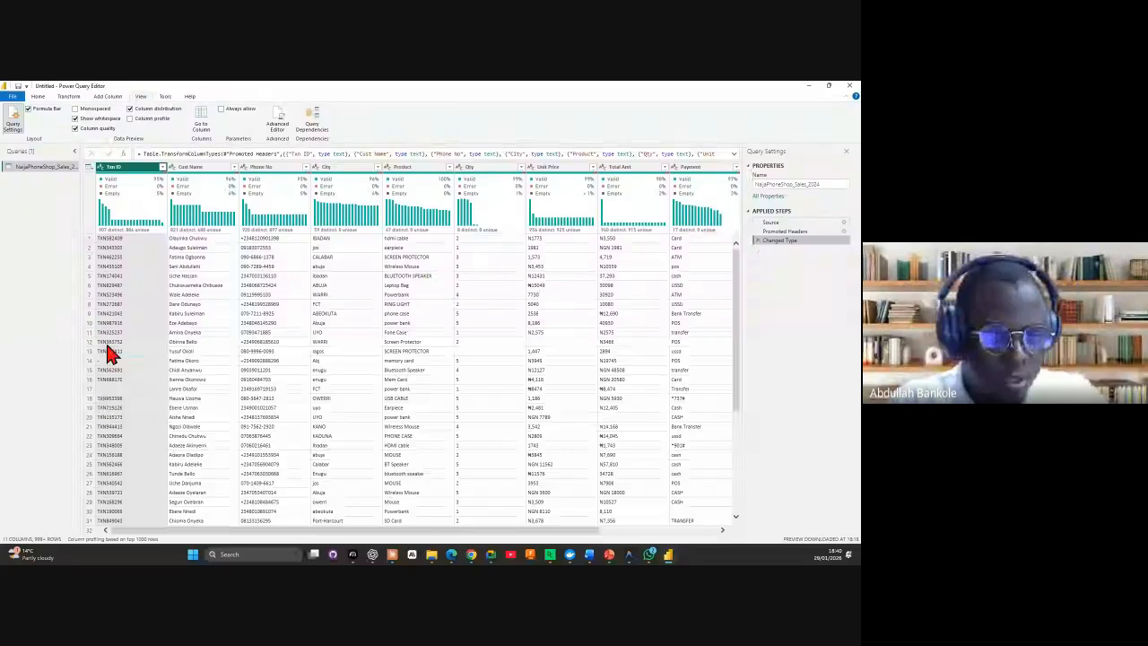
Step: Filter Txn ID again to exclude the blank, -, N/A, nil and none values
{"action": "left_click", "coordinate": [163, 168]}
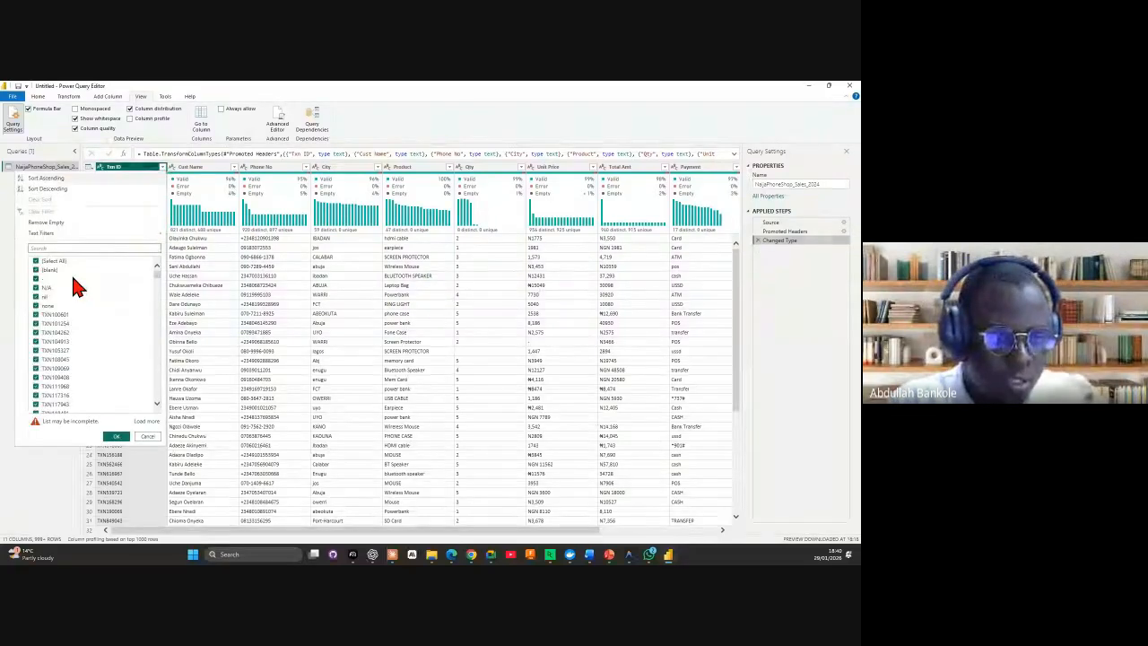
{"action": "left_click", "coordinate": [35, 270]}
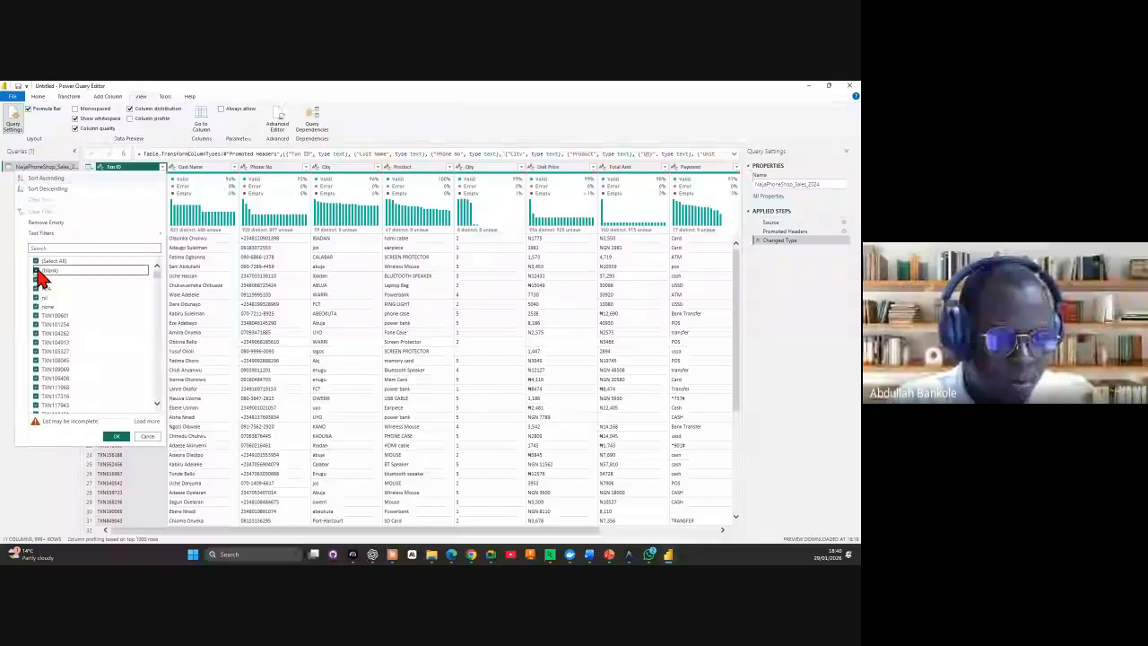
{"action": "left_click", "coordinate": [36, 288]}
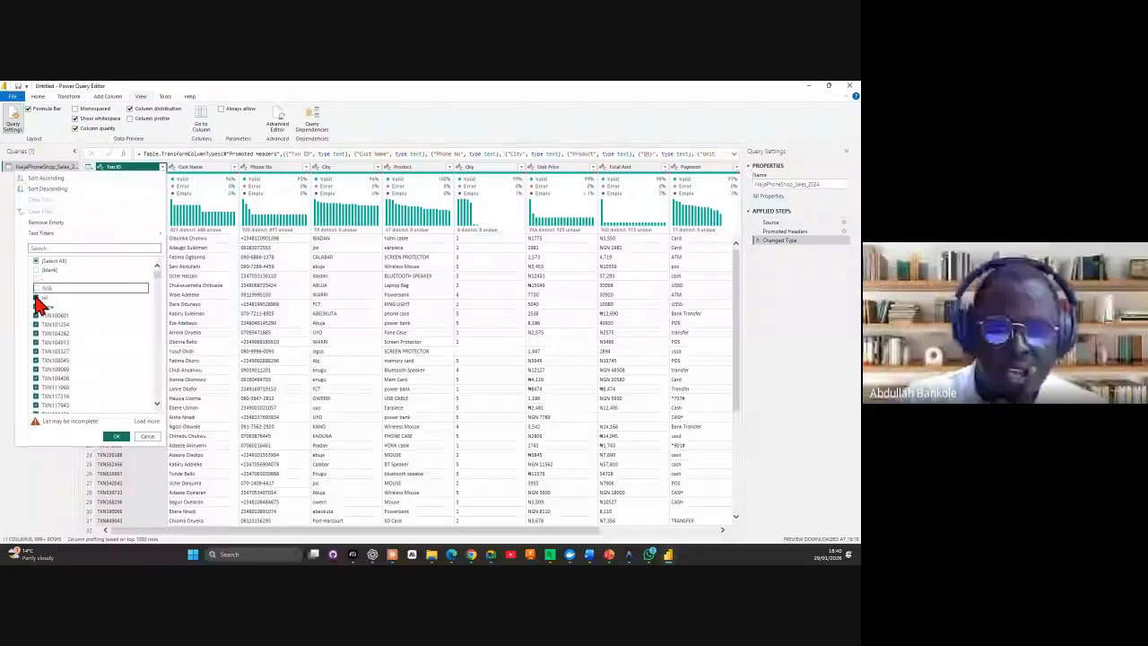
{"action": "left_click", "coordinate": [36, 298]}
{"action": "left_click", "coordinate": [37, 307]}
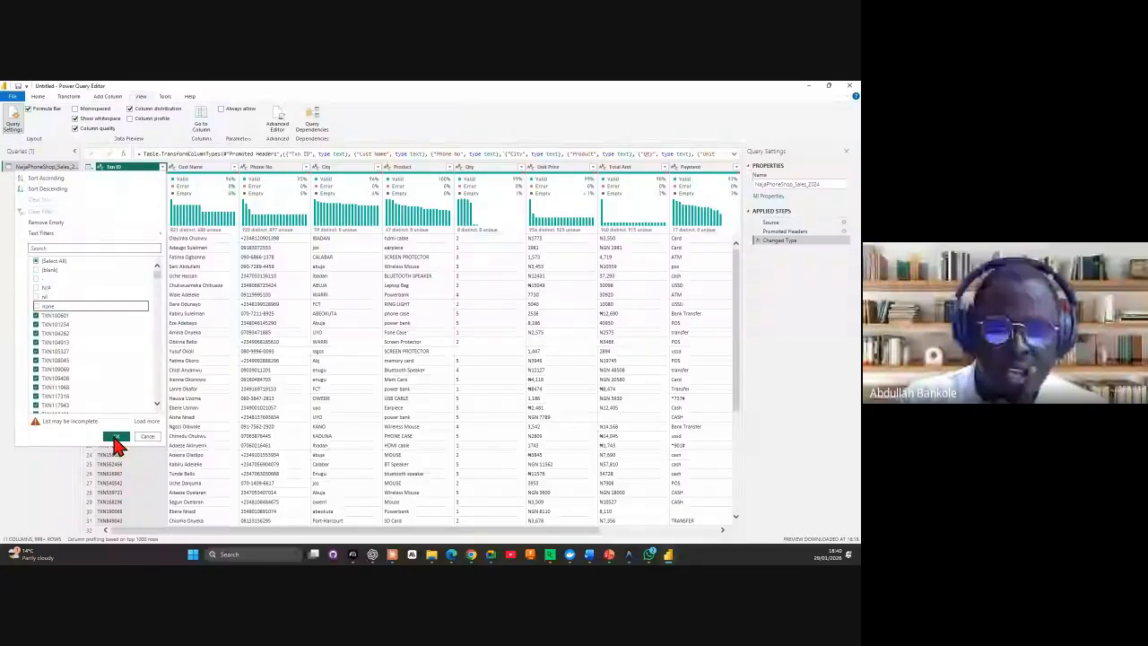
{"action": "left_click", "coordinate": [114, 440]}
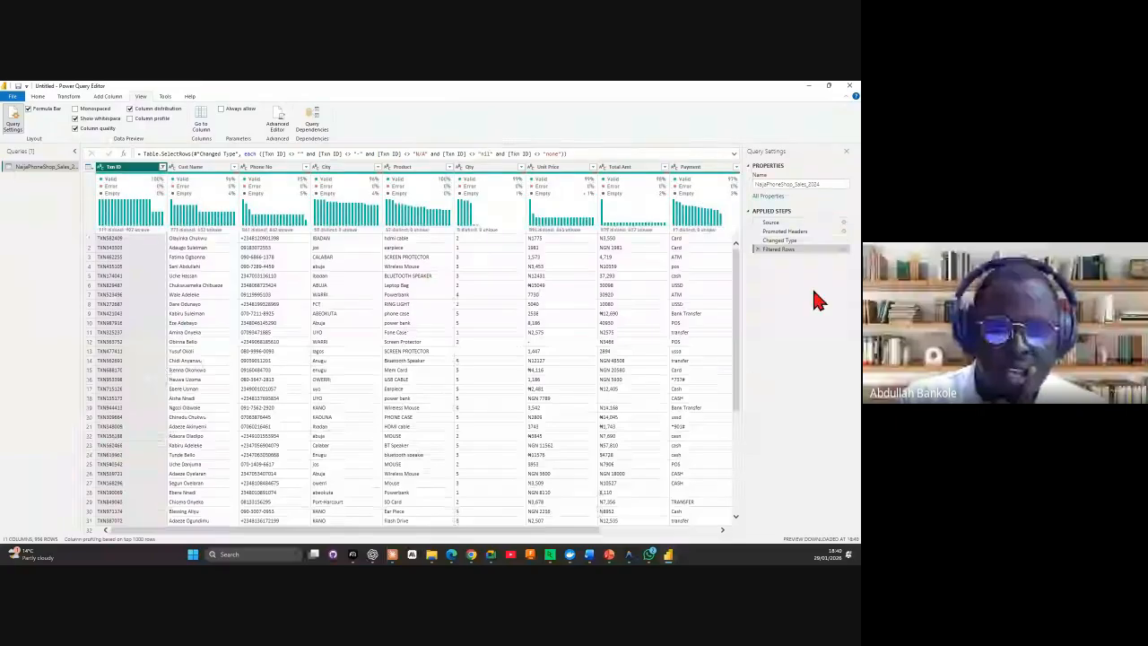
Step: Review the Filtered Rows step's conditions in its settings dialog and its Table.SelectRows formula
{"action": "left_click", "coordinate": [843, 250]}
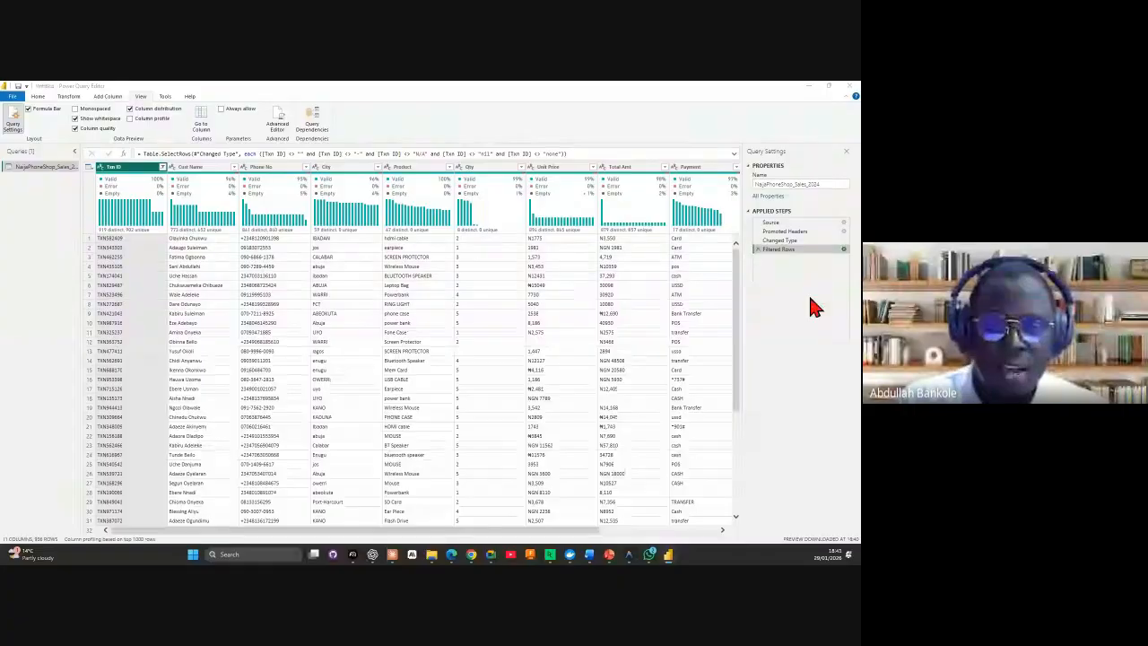
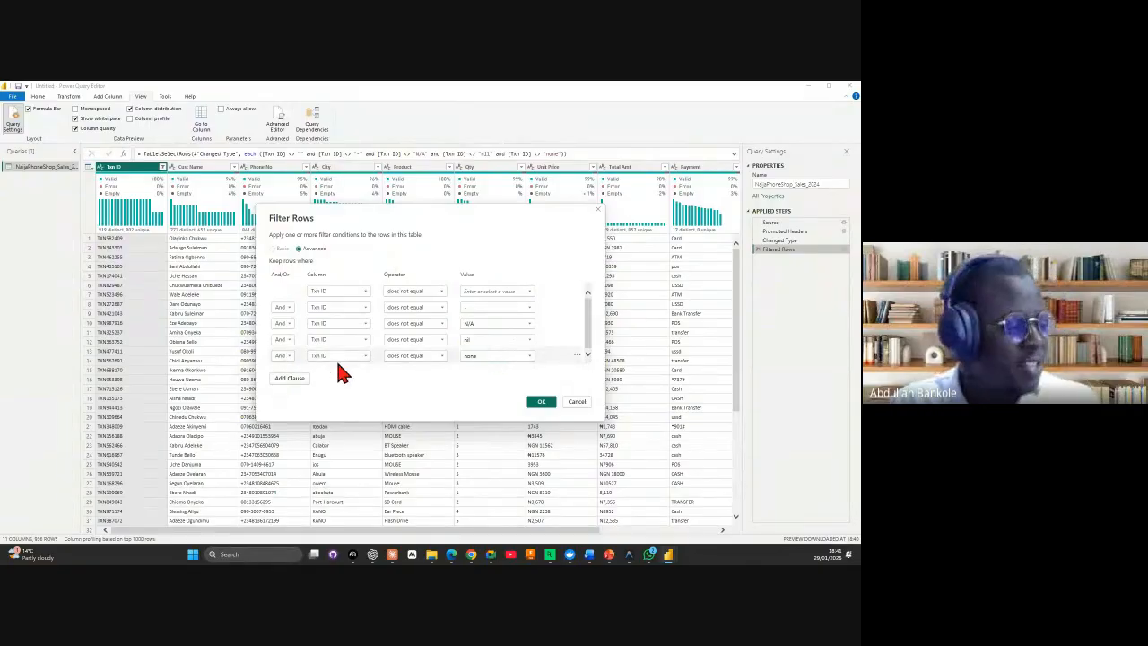
{"action": "left_click", "coordinate": [549, 401]}
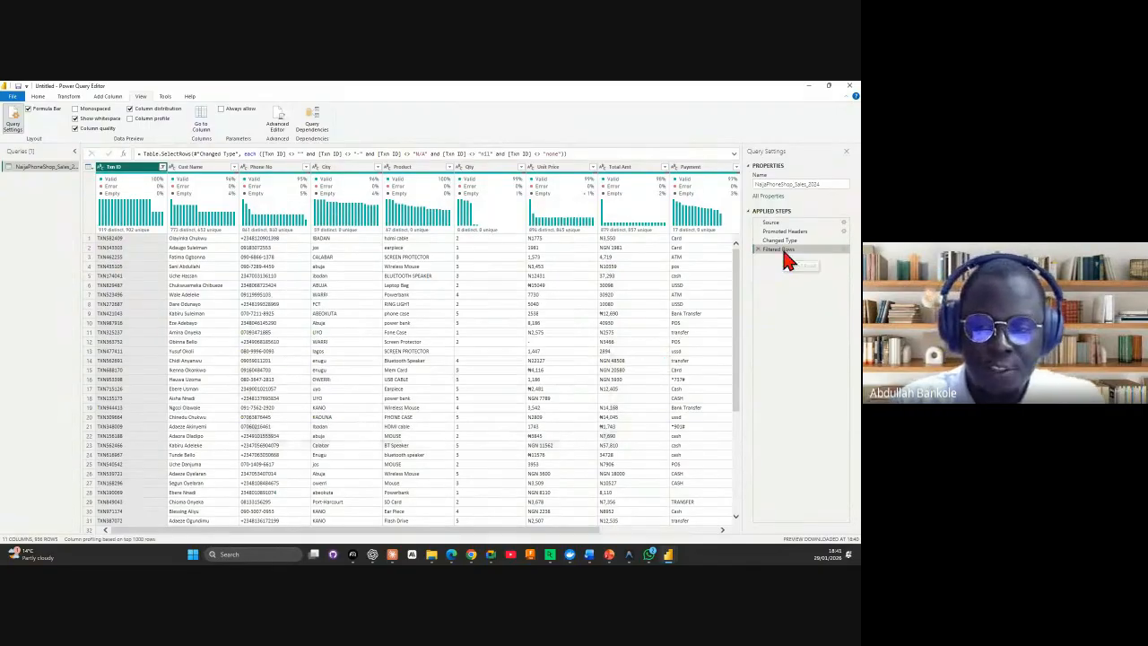
{"action": "left_click", "coordinate": [575, 155]}
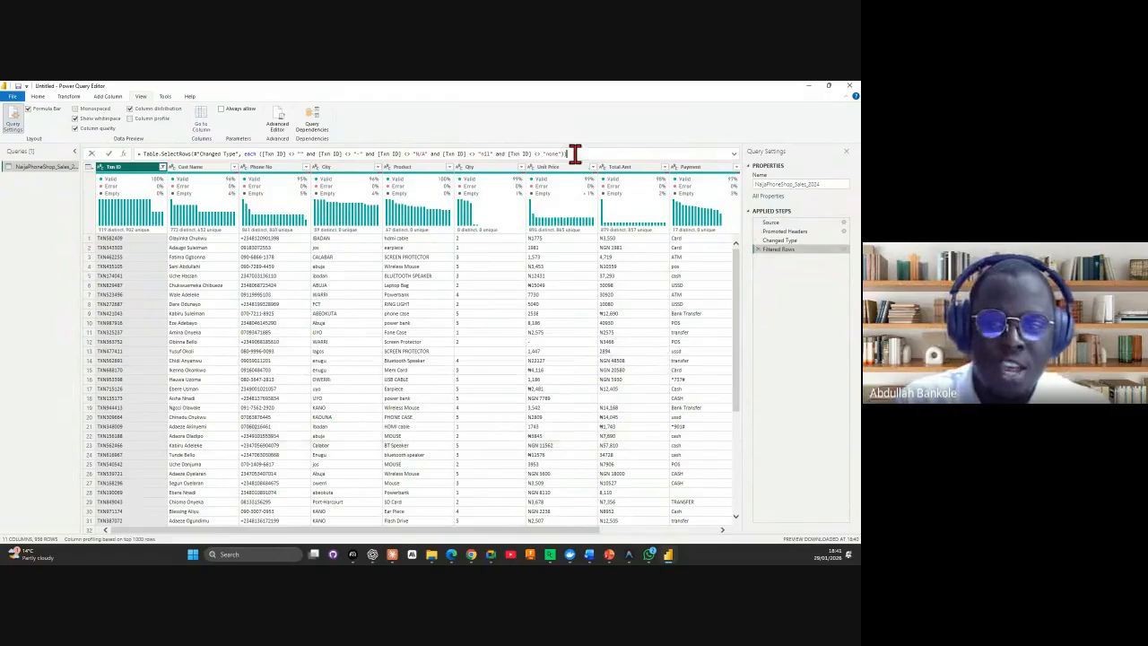
{"action": "key", "text": "ctrl+a"}
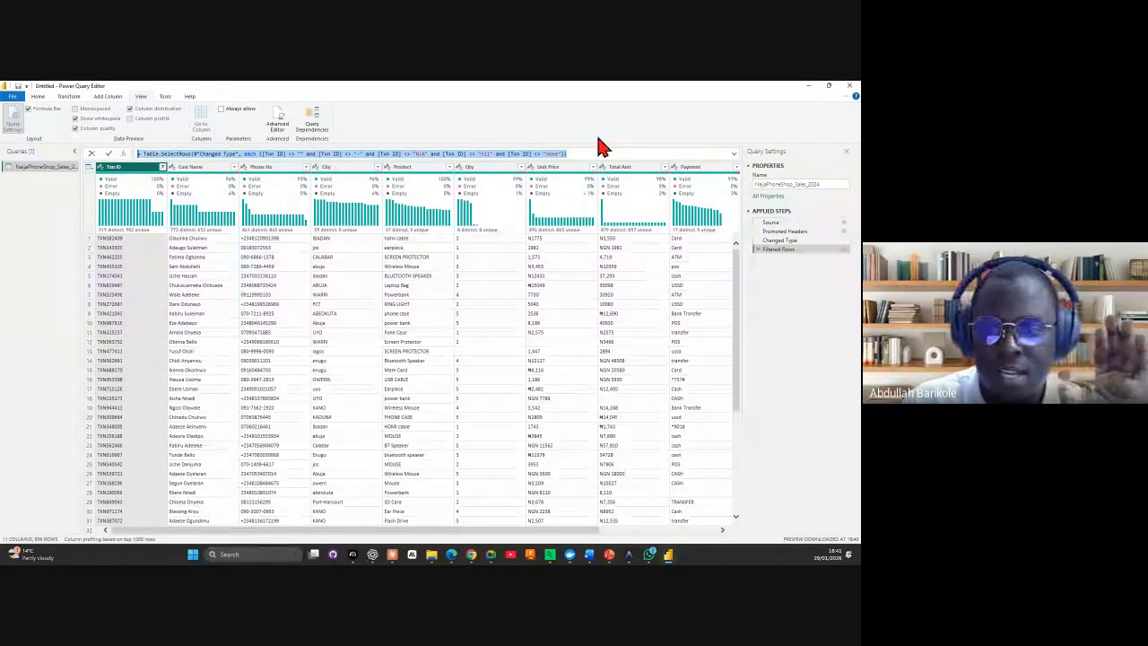
{"action": "left_click", "coordinate": [814, 317]}
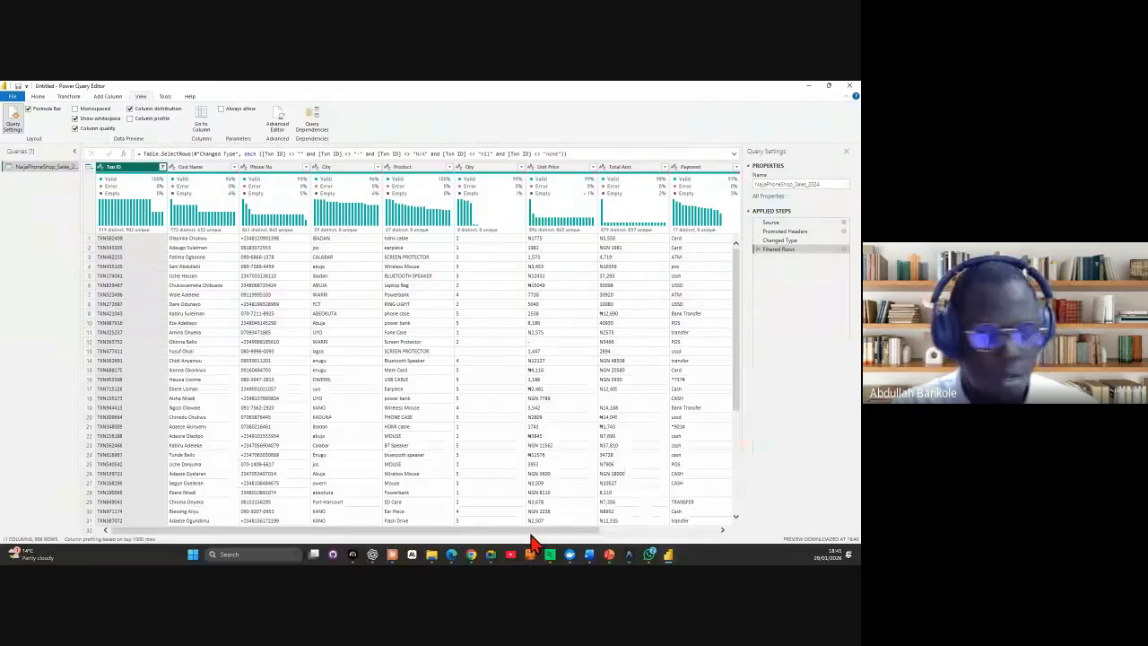
Step: Clear the filter from the Txn ID column
{"action": "left_click_drag", "start_coordinate": [530, 537], "coordinate": [387, 536]}
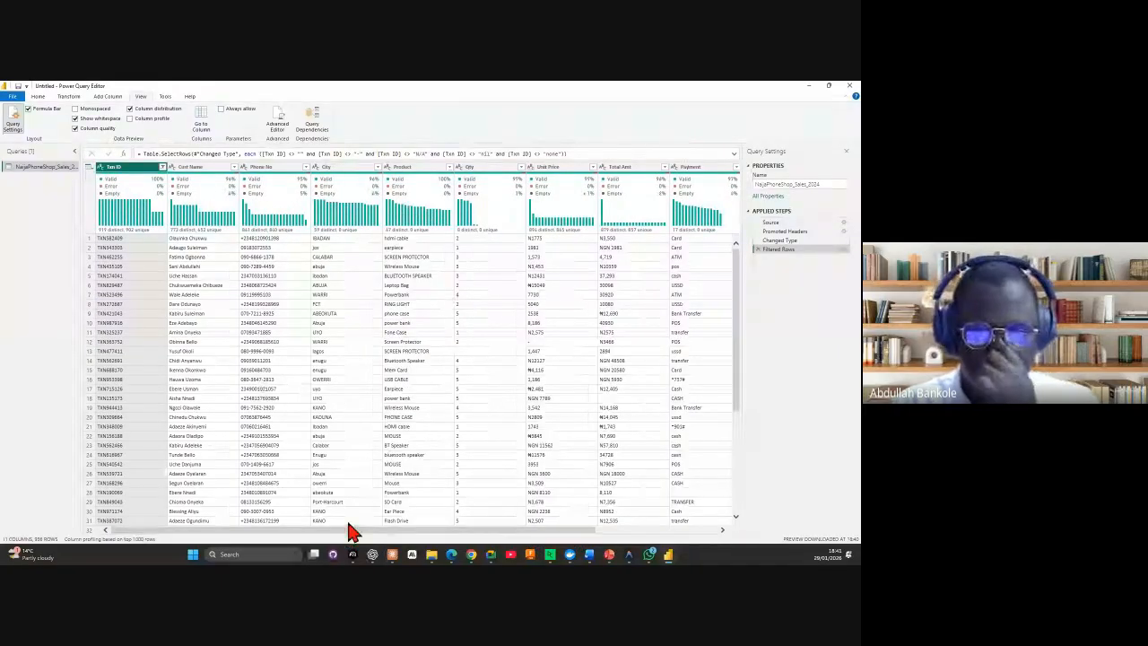
{"action": "left_click", "coordinate": [39, 96]}
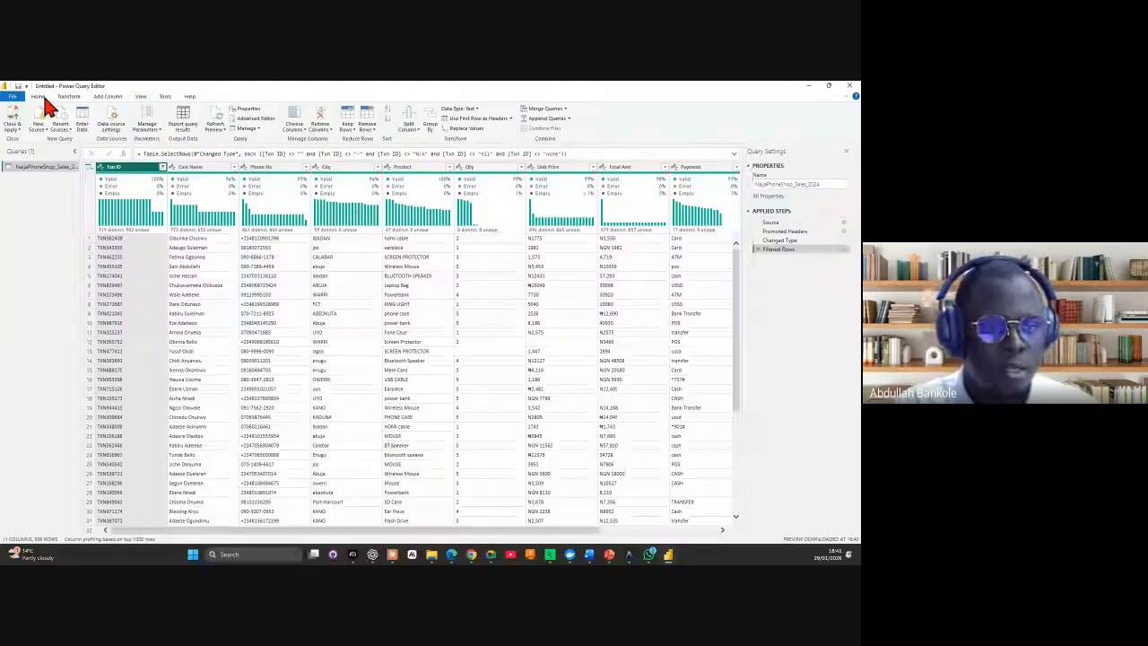
{"action": "left_click", "coordinate": [162, 167]}
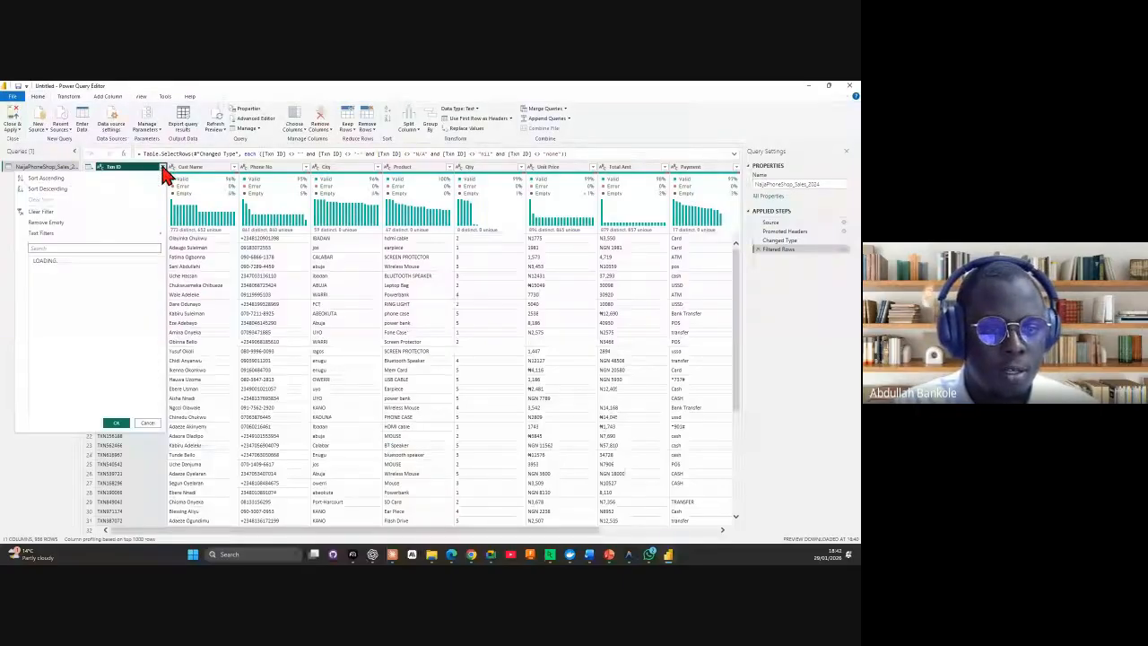
{"action": "left_click", "coordinate": [41, 211]}
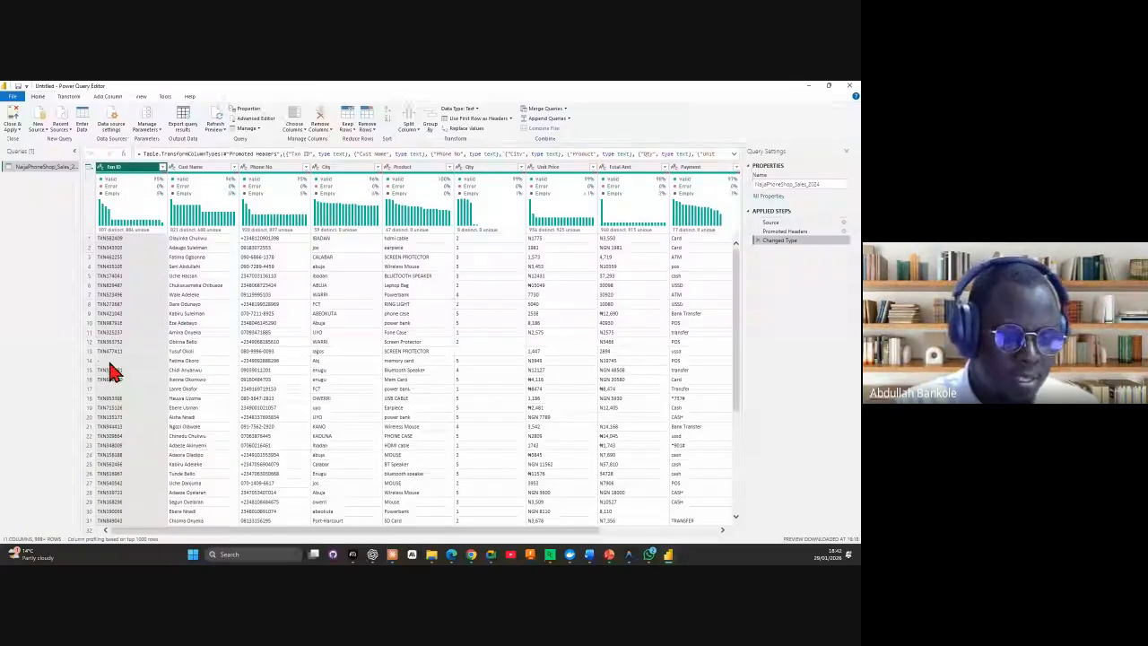
Step: Inspect the Txn ID cells holding -, blank and none values in rows 14, 17 and 37
{"action": "left_click", "coordinate": [109, 363]}
{"action": "left_click", "coordinate": [107, 390]}
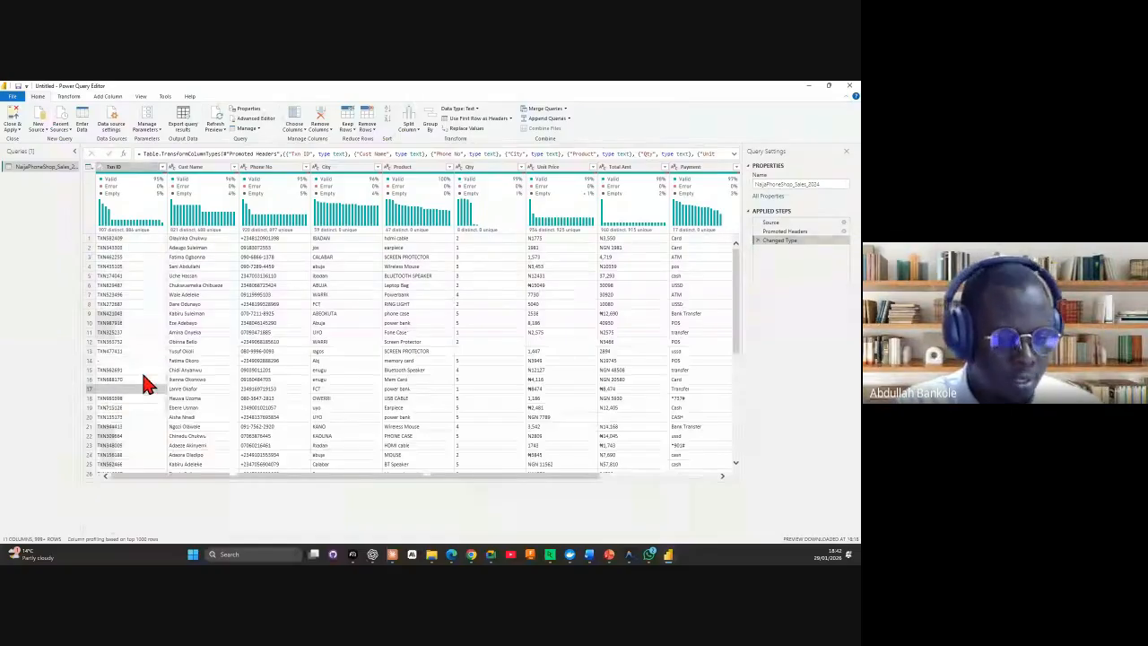
{"action": "scroll", "coordinate": [148, 386], "scroll_direction": "down", "scroll_amount": 4}
{"action": "scroll", "coordinate": [125, 394], "scroll_direction": "down", "scroll_amount": 3}
{"action": "left_click", "coordinate": [108, 394]}
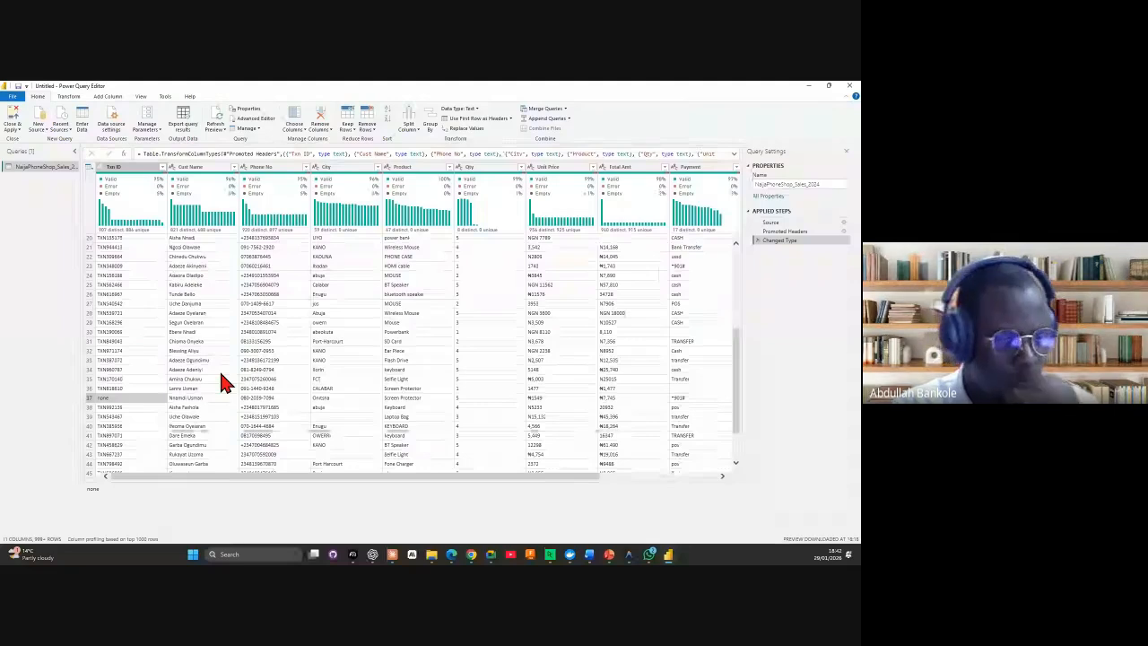
{"action": "scroll", "coordinate": [215, 368], "scroll_direction": "up", "scroll_amount": 6}
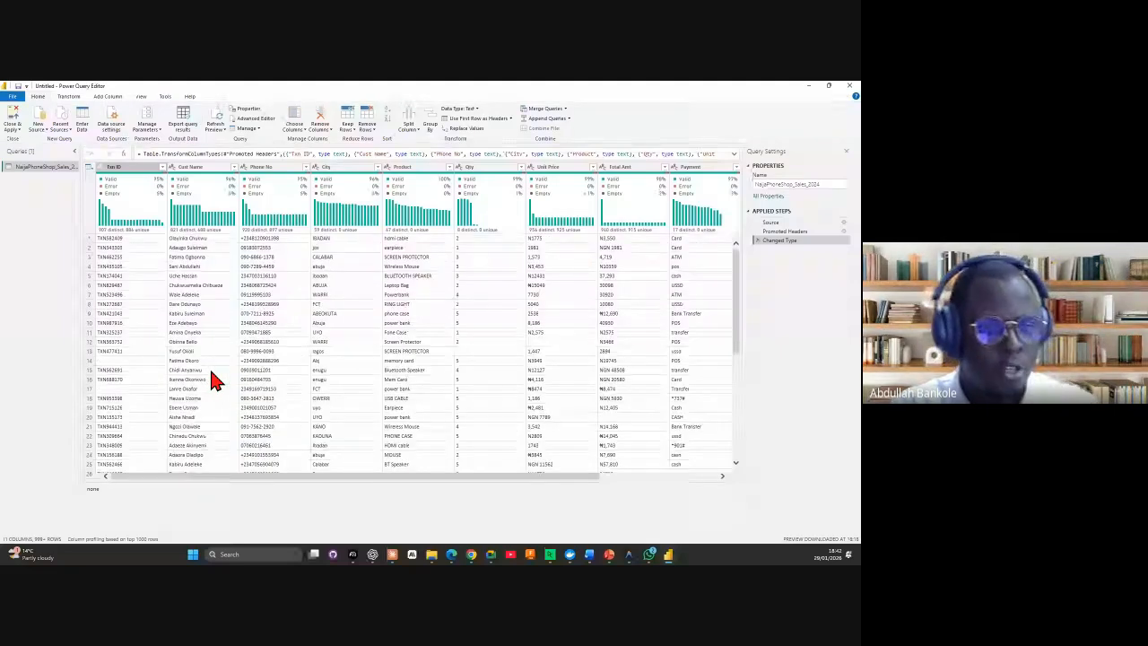
Step: Exclude rows whose Txn ID is blank, -, N/A, nil or none
{"action": "left_click", "coordinate": [163, 167]}
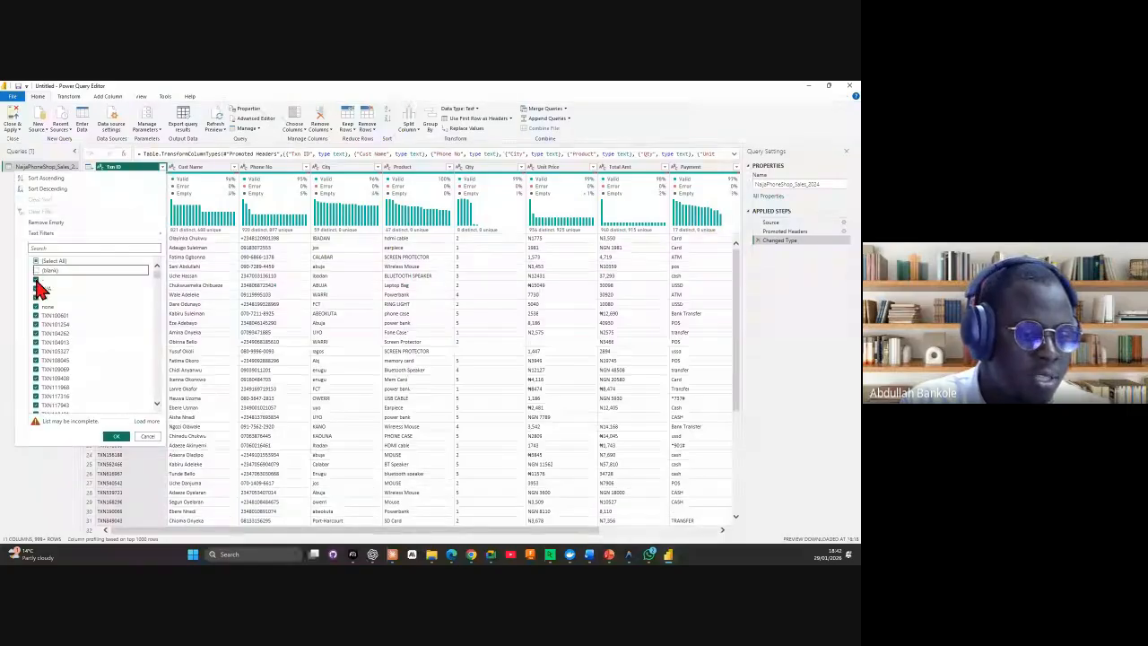
{"action": "left_click", "coordinate": [36, 289]}
{"action": "left_click", "coordinate": [36, 297]}
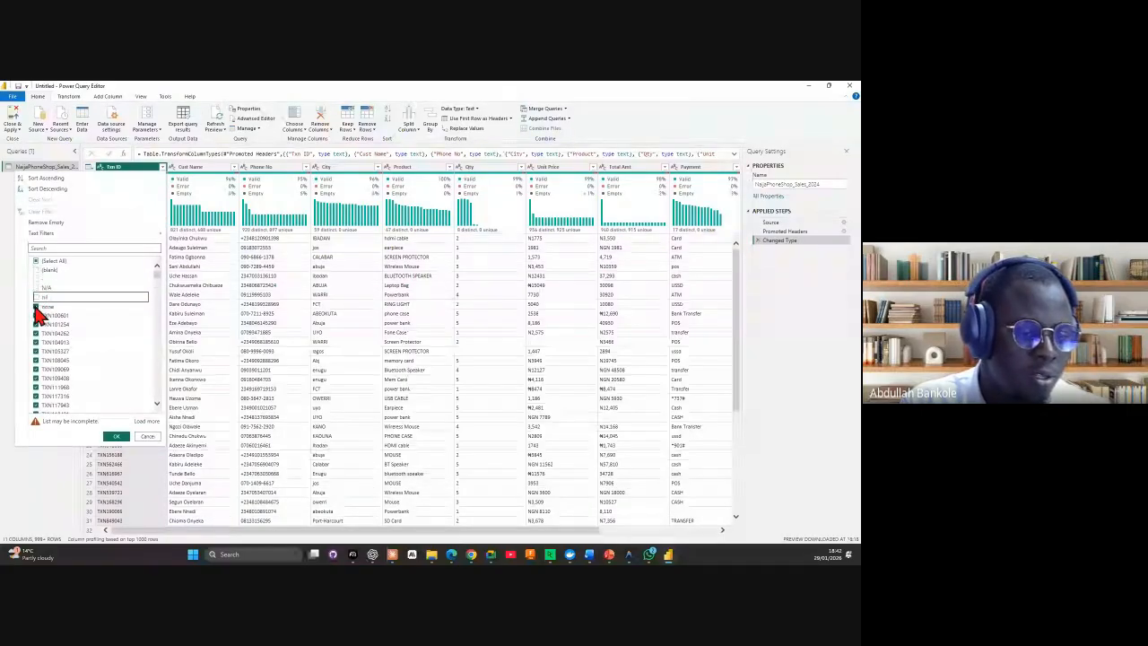
{"action": "left_click", "coordinate": [36, 307]}
{"action": "left_click", "coordinate": [118, 438]}
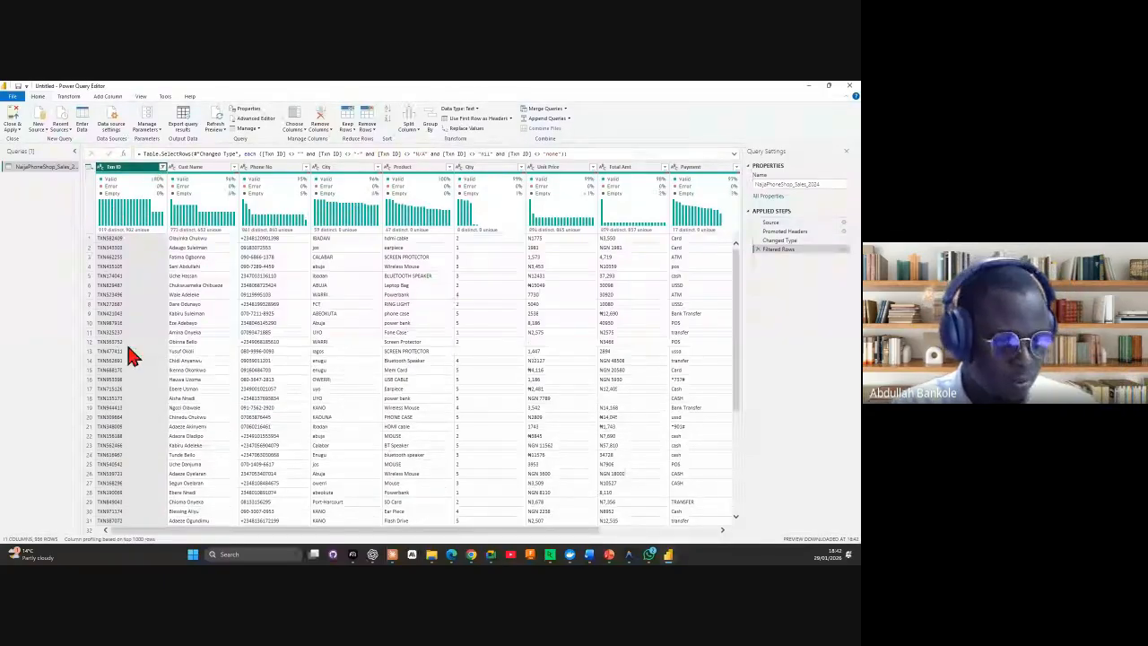
Step: Exclude rows whose Cust Name is blank
{"action": "left_click", "coordinate": [235, 167]}
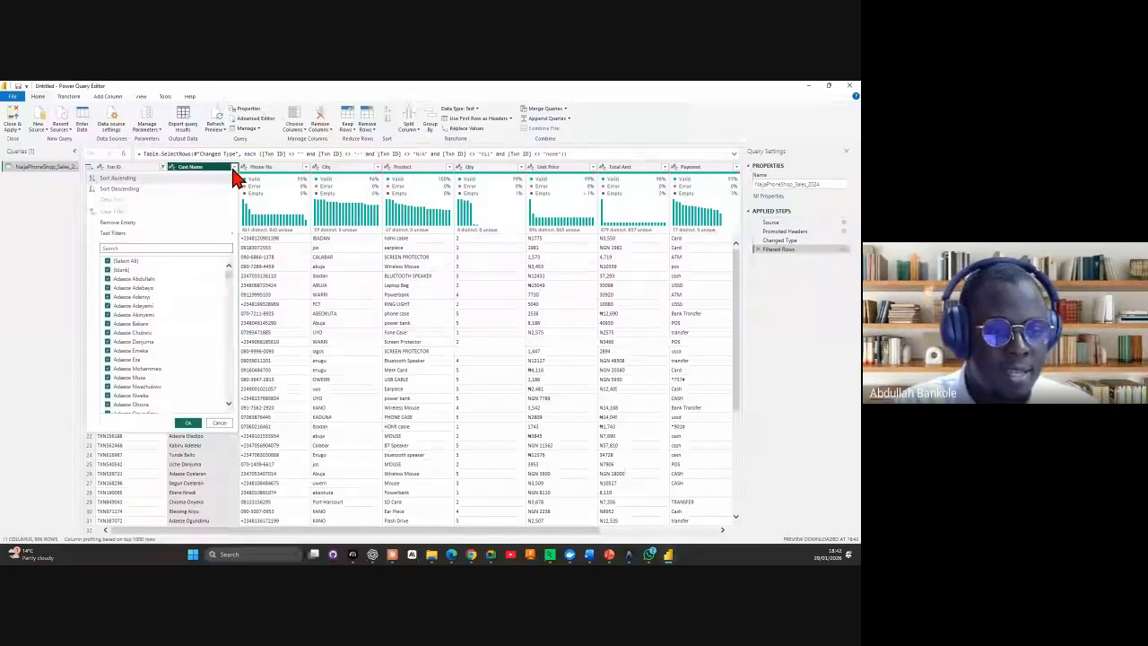
{"action": "left_click", "coordinate": [108, 270]}
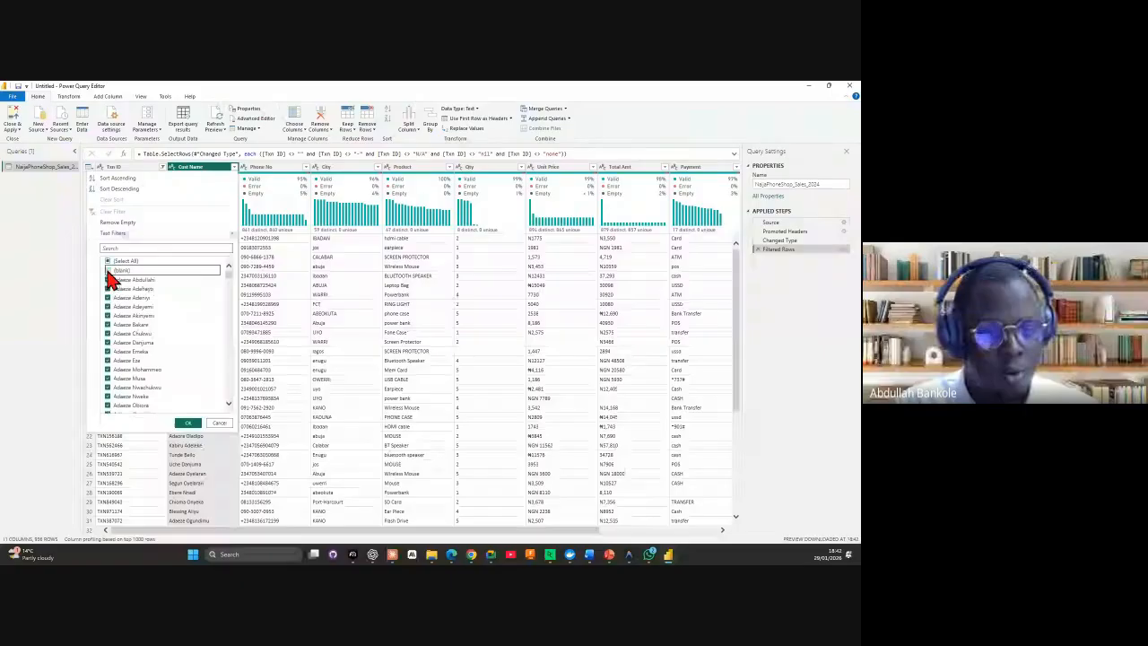
{"action": "left_click", "coordinate": [187, 424]}
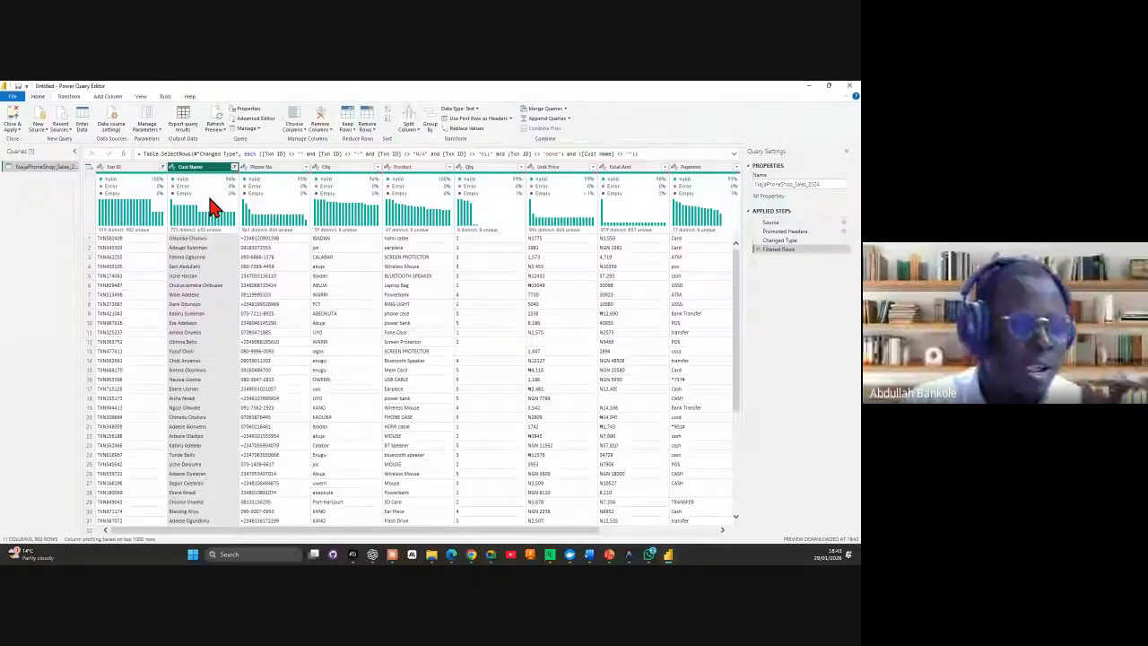
{"action": "mouse_move", "coordinate": [182, 188]}
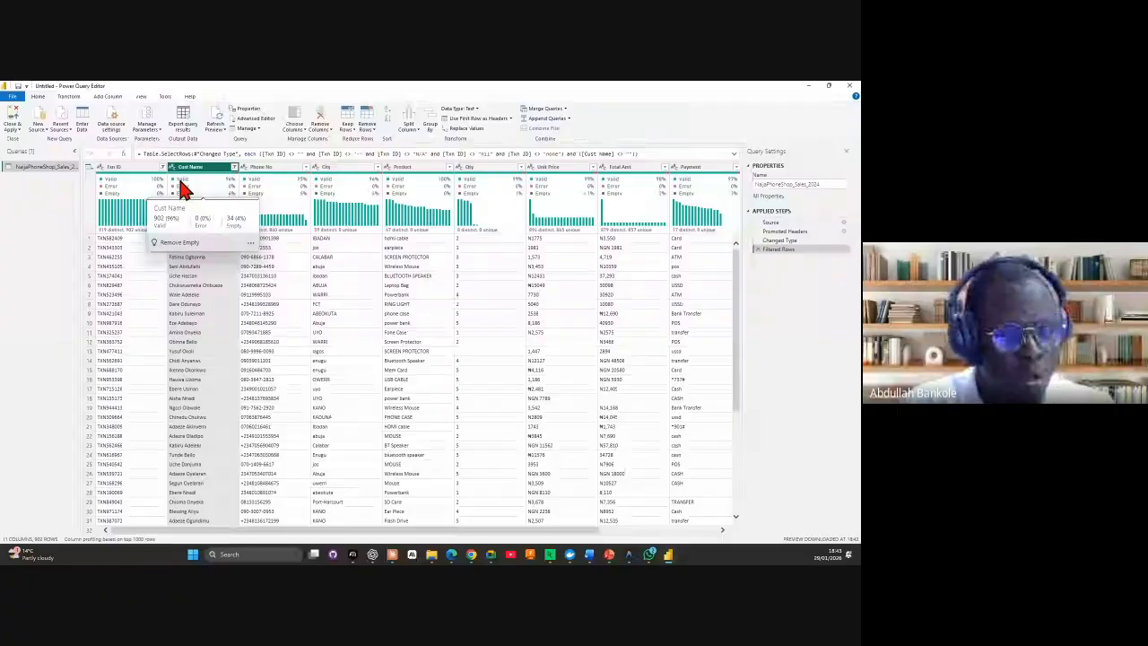
Step: Remove the Txn ID exclusions by selecting all of the column's values again, including blank, -, N/A, nil and none
{"action": "left_click", "coordinate": [134, 172]}
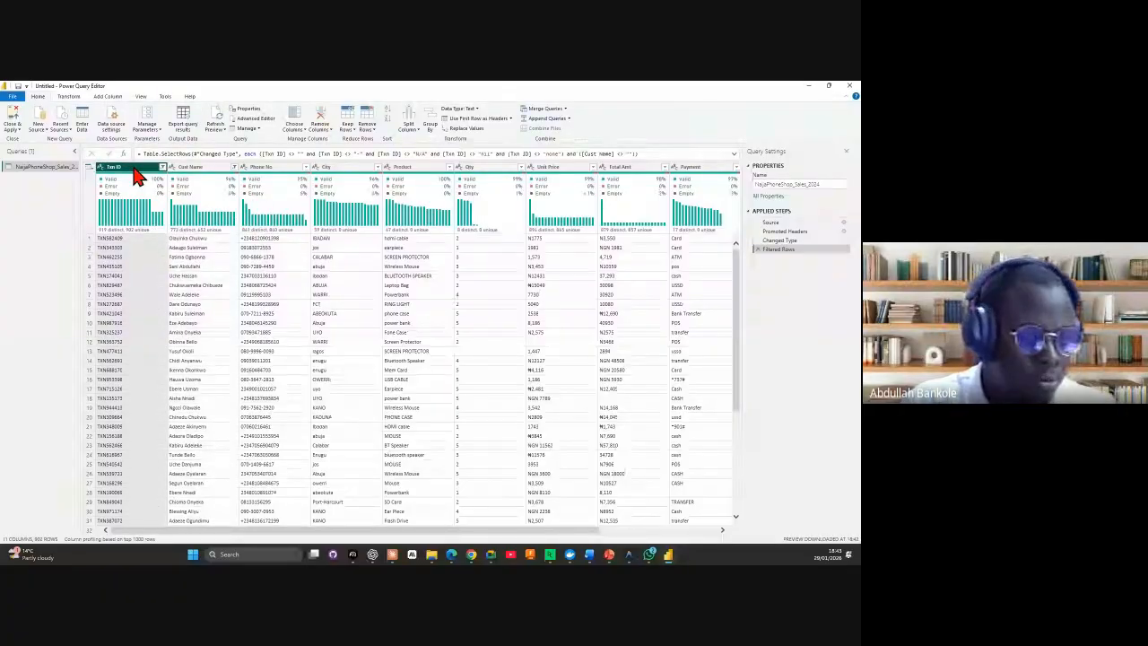
{"action": "left_click", "coordinate": [189, 173]}
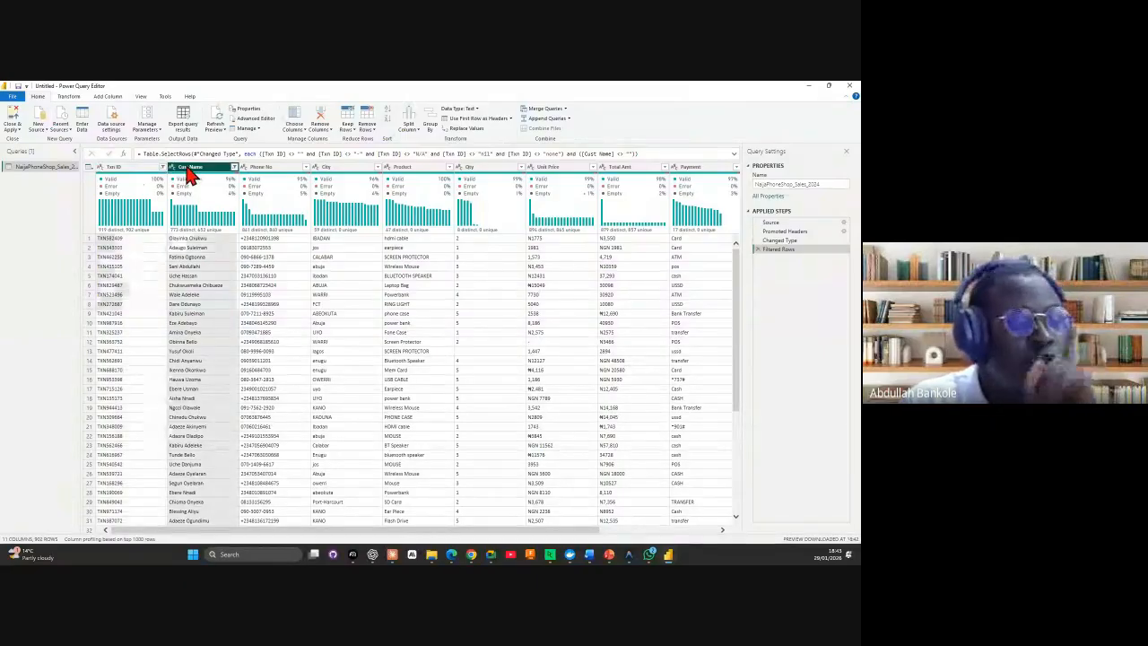
{"action": "left_click", "coordinate": [131, 172]}
{"action": "left_click", "coordinate": [188, 170]}
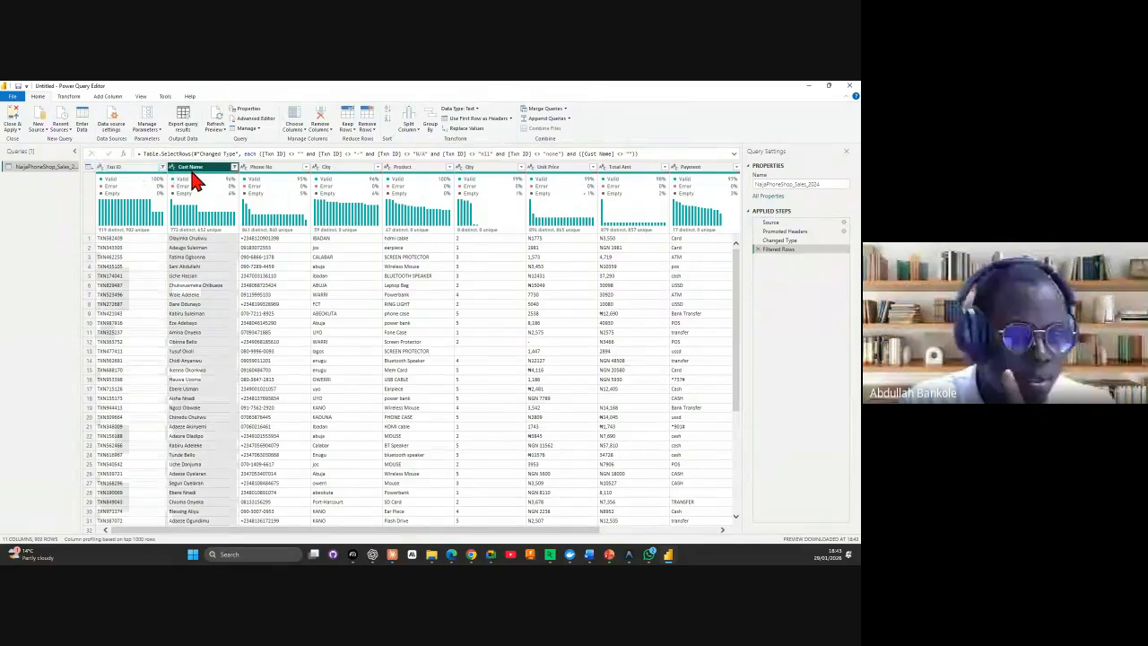
{"action": "left_click", "coordinate": [163, 168]}
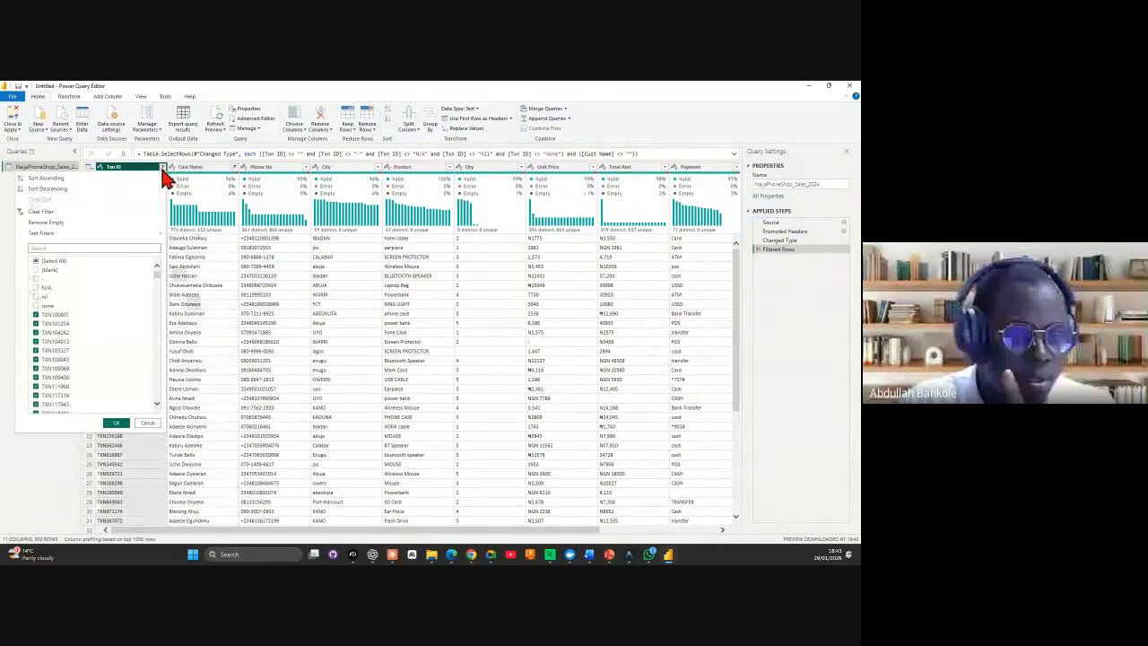
{"action": "left_click", "coordinate": [52, 266]}
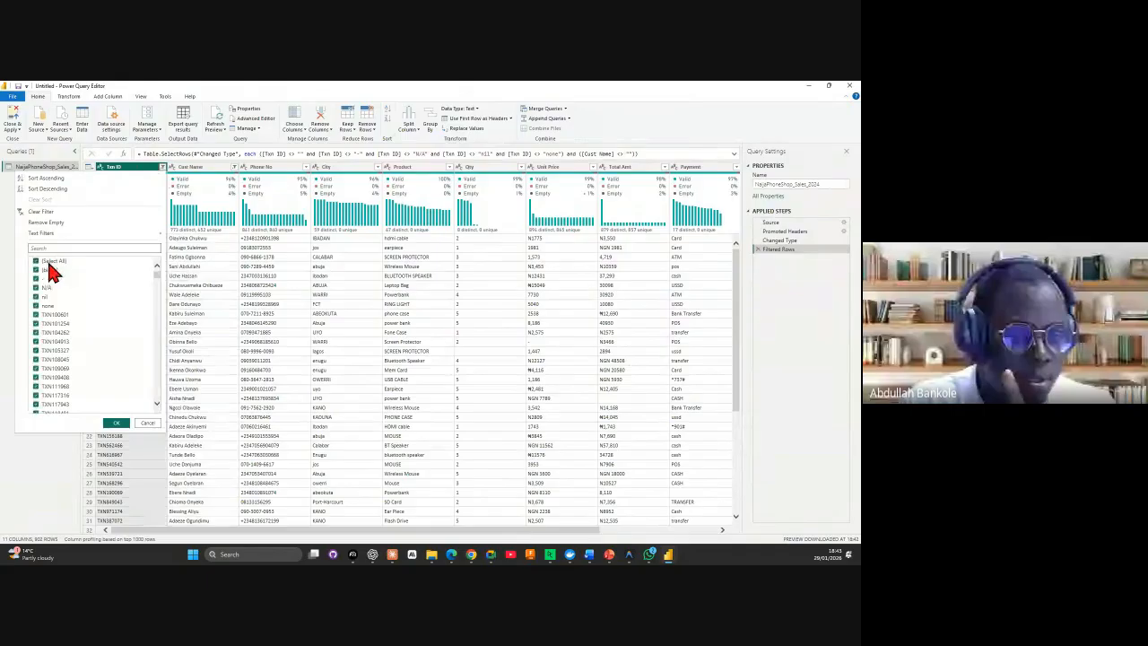
{"action": "left_click", "coordinate": [116, 424]}
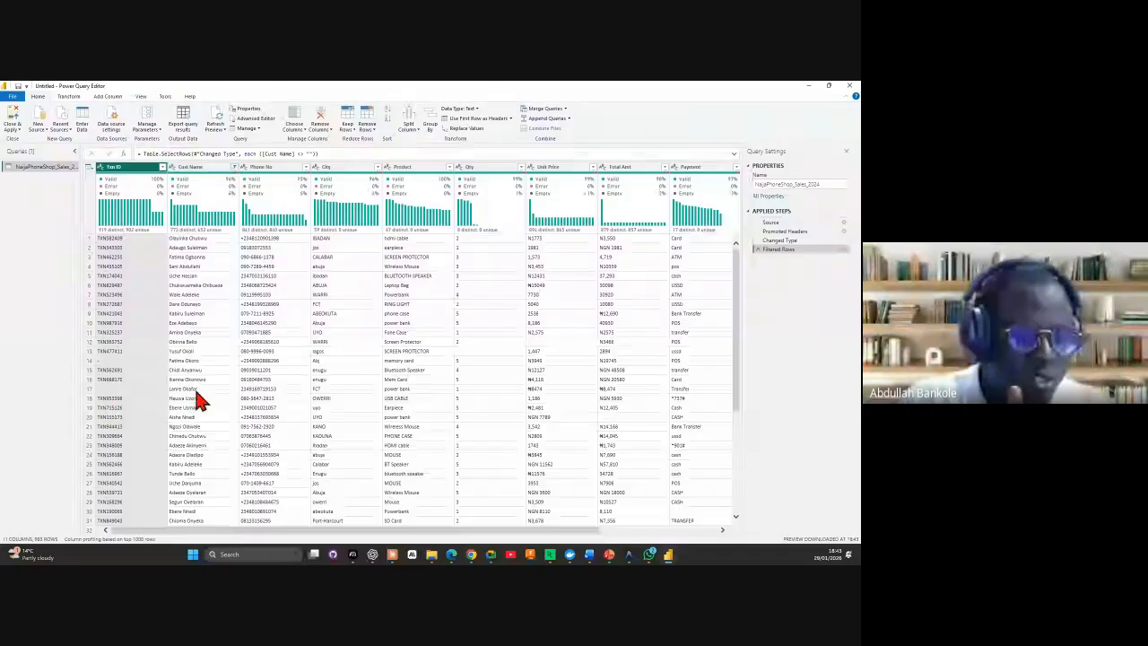
Step: Examine the rows with missing or placeholder Txn ID values and compare them with their Cust Name entries
{"action": "left_click", "coordinate": [124, 361]}
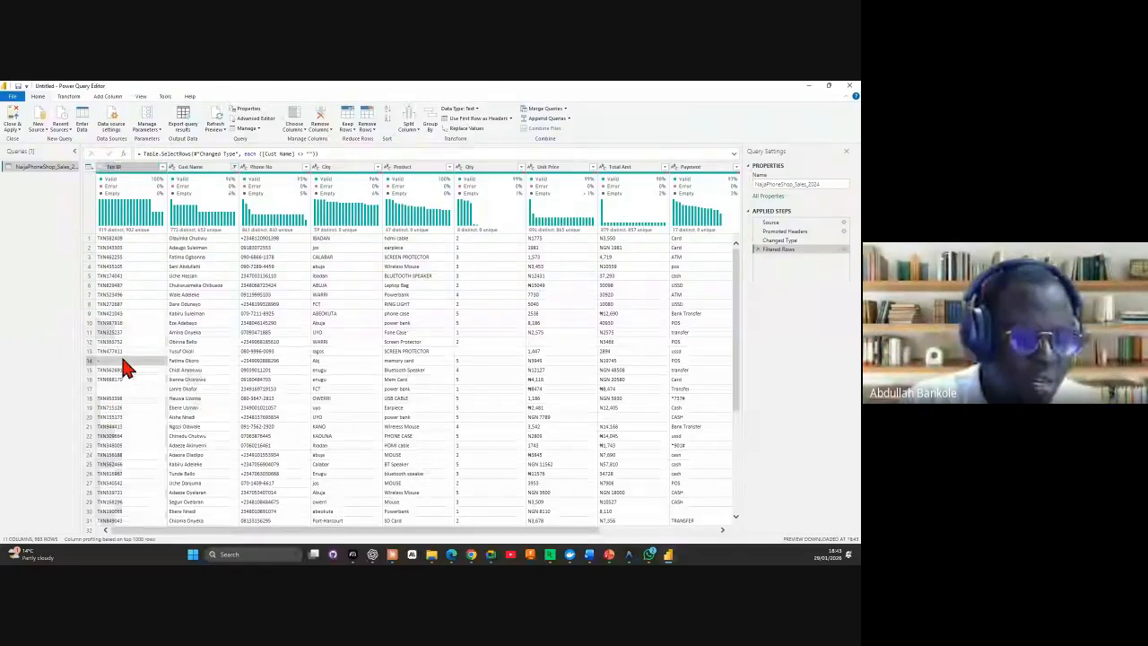
{"action": "left_click", "coordinate": [189, 361]}
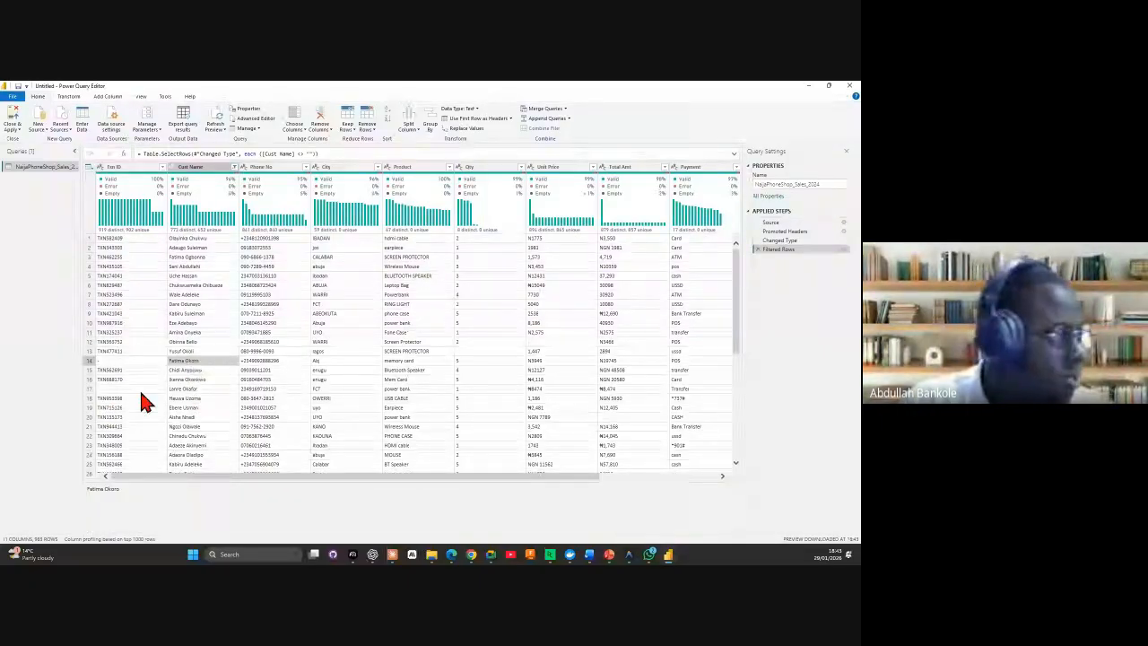
{"action": "left_click", "coordinate": [192, 389]}
{"action": "scroll", "coordinate": [195, 385], "scroll_direction": "down", "scroll_amount": 8}
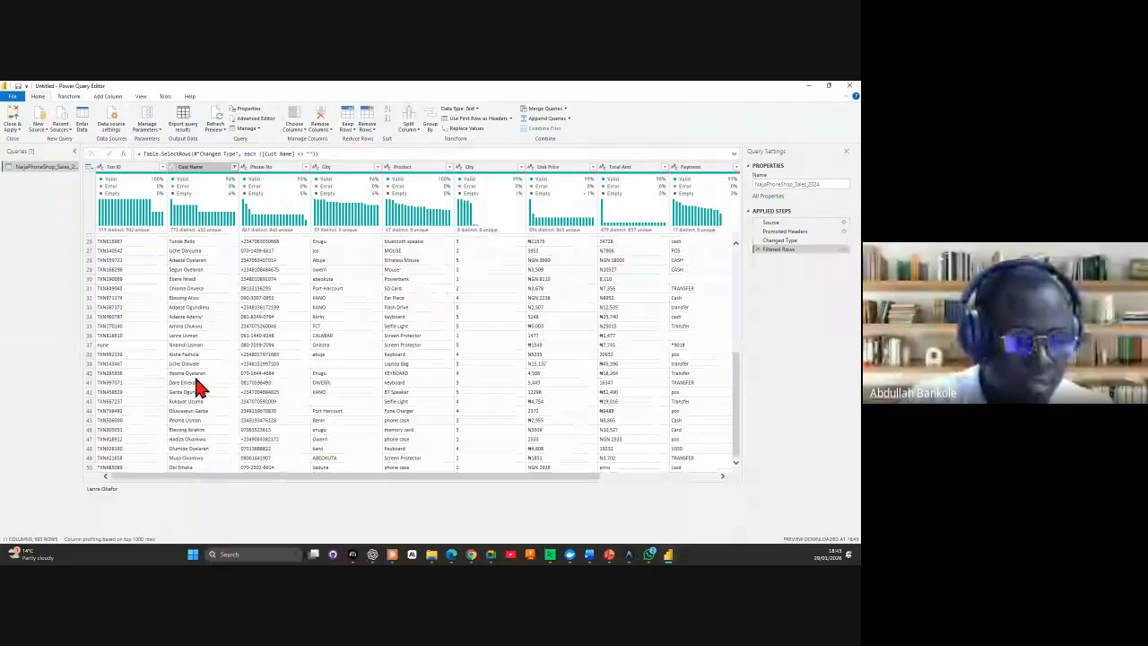
{"action": "scroll", "coordinate": [194, 373], "scroll_direction": "up", "scroll_amount": 8}
{"action": "scroll", "coordinate": [193, 413], "scroll_direction": "down", "scroll_amount": 20}
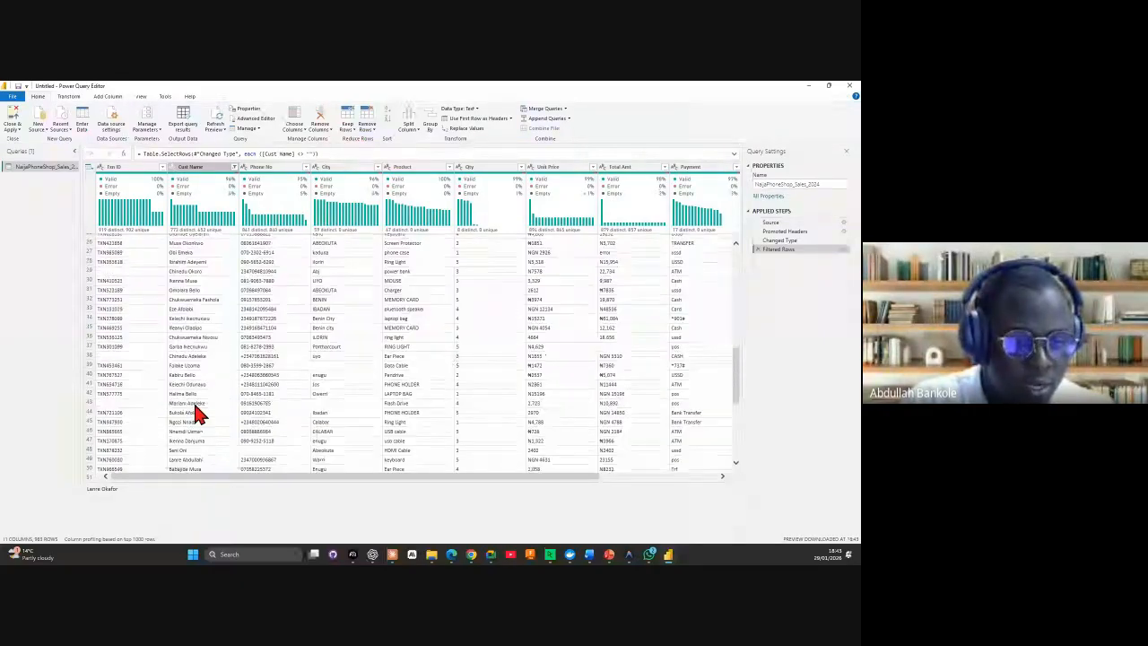
{"action": "scroll", "coordinate": [194, 410], "scroll_direction": "up", "scroll_amount": 8}
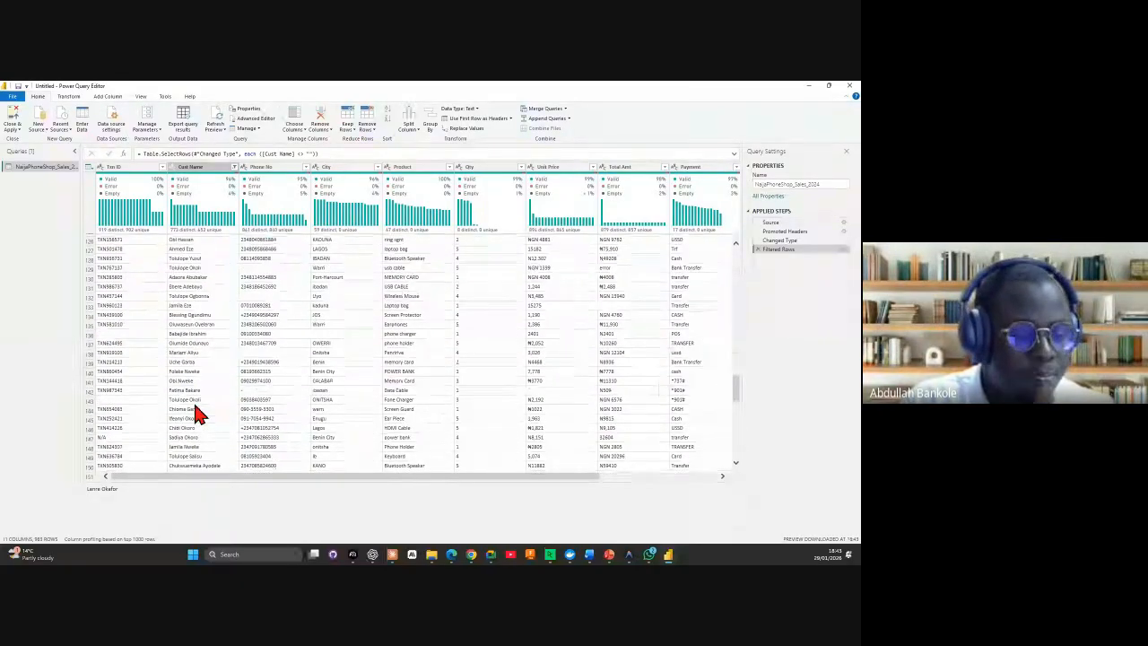
{"action": "scroll", "coordinate": [126, 333], "scroll_direction": "down", "scroll_amount": 20}
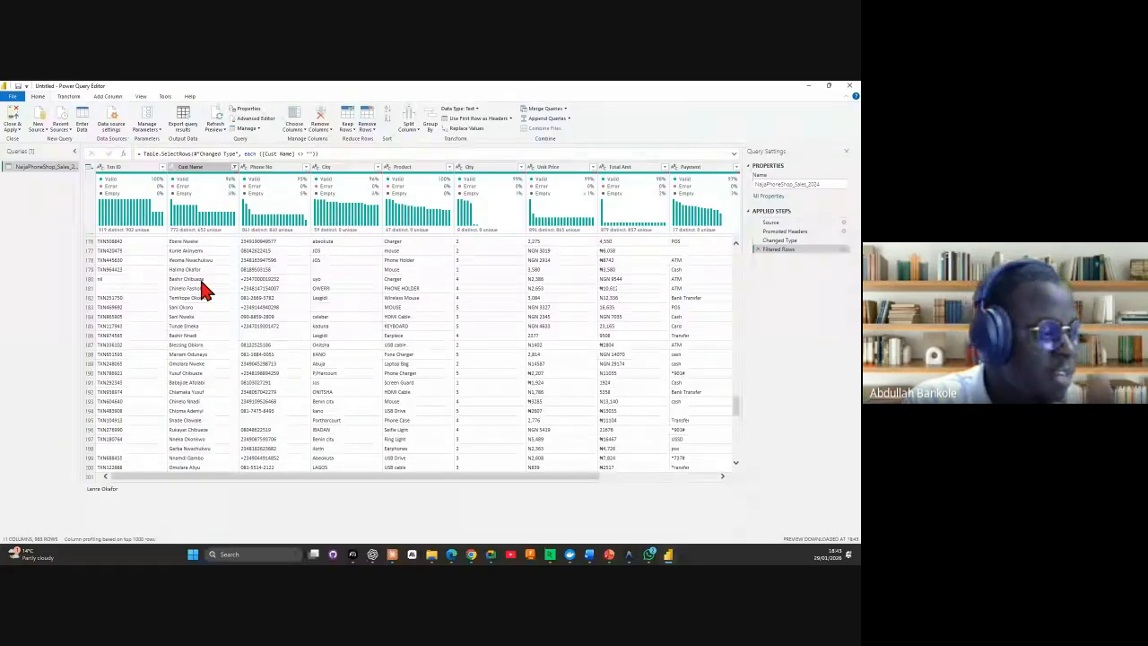
{"action": "scroll", "coordinate": [199, 275], "scroll_direction": "up", "scroll_amount": 20}
{"action": "scroll", "coordinate": [199, 276], "scroll_direction": "down", "scroll_amount": 20}
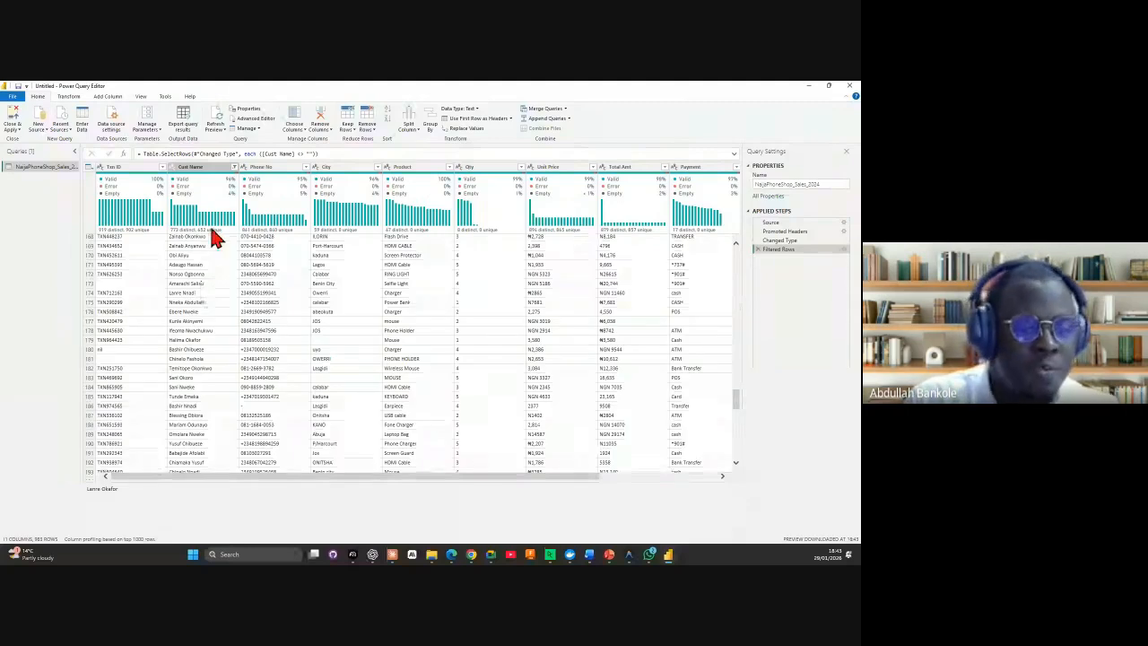
Step: Review the Cust Name column's filter without changing its selection
{"action": "left_click", "coordinate": [201, 169]}
{"action": "left_click", "coordinate": [234, 168]}
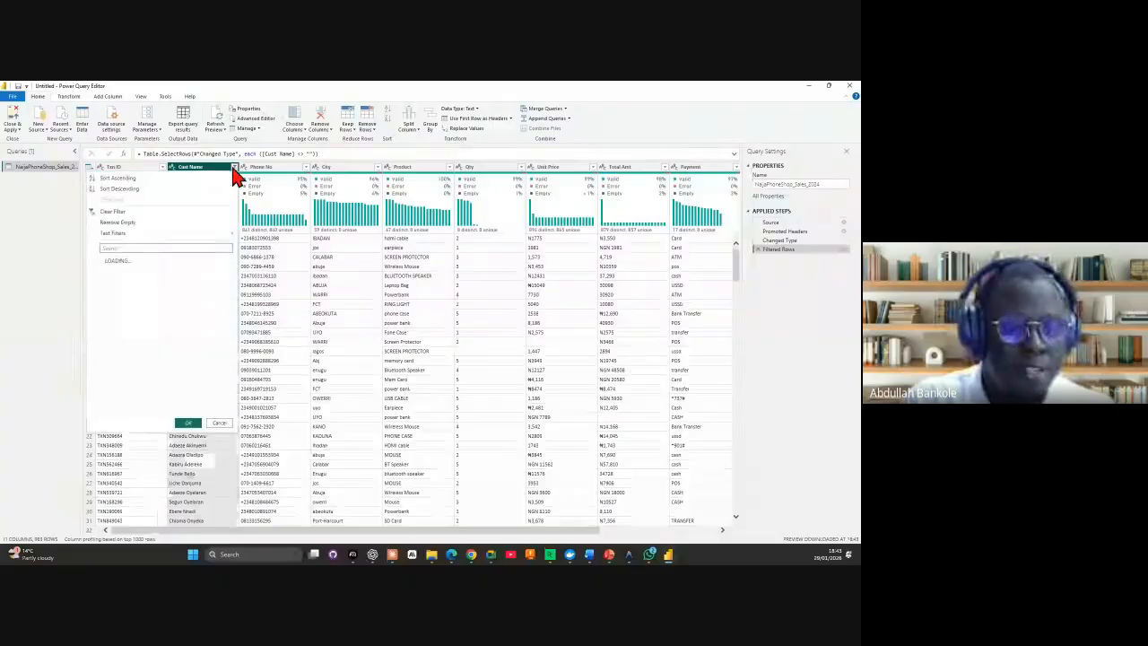
{"action": "left_click", "coordinate": [190, 423]}
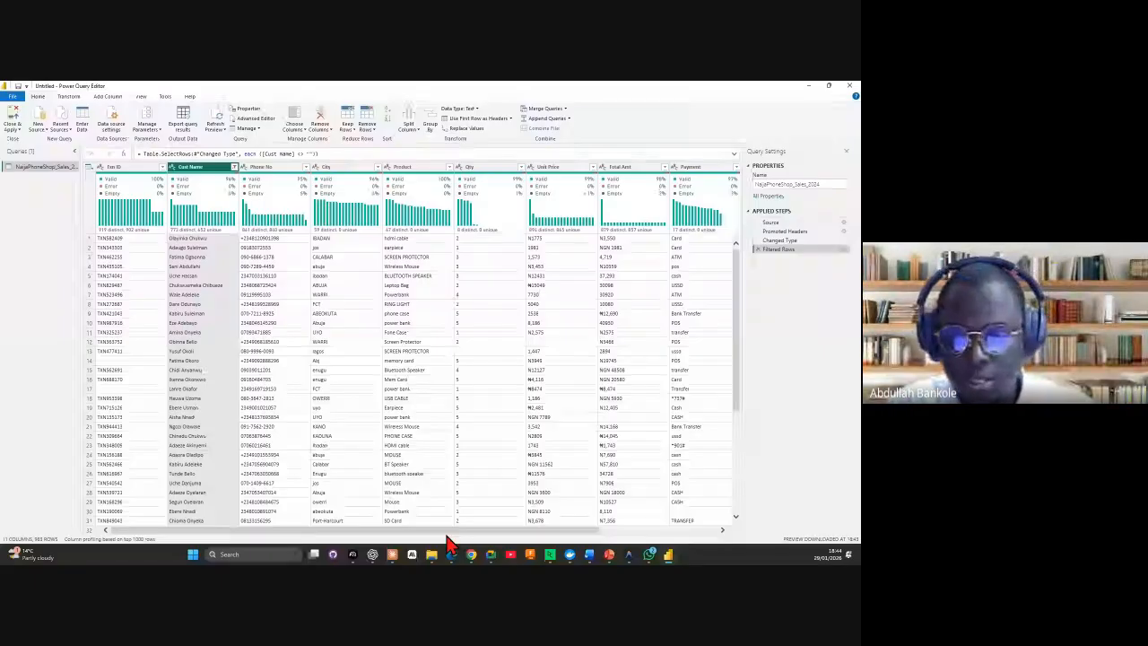
Step: Inspect the null cells in the Date column and exclude rows whose Date is null
{"action": "left_click_drag", "start_coordinate": [448, 537], "coordinate": [600, 532]}
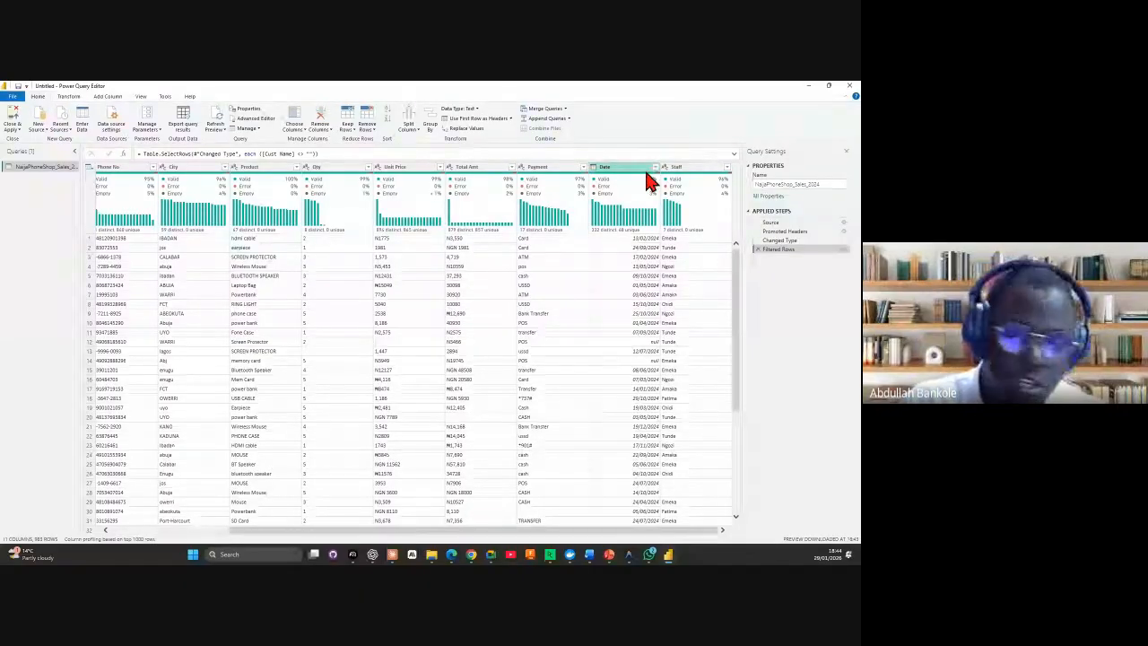
{"action": "left_click", "coordinate": [646, 336]}
{"action": "left_click", "coordinate": [643, 345]}
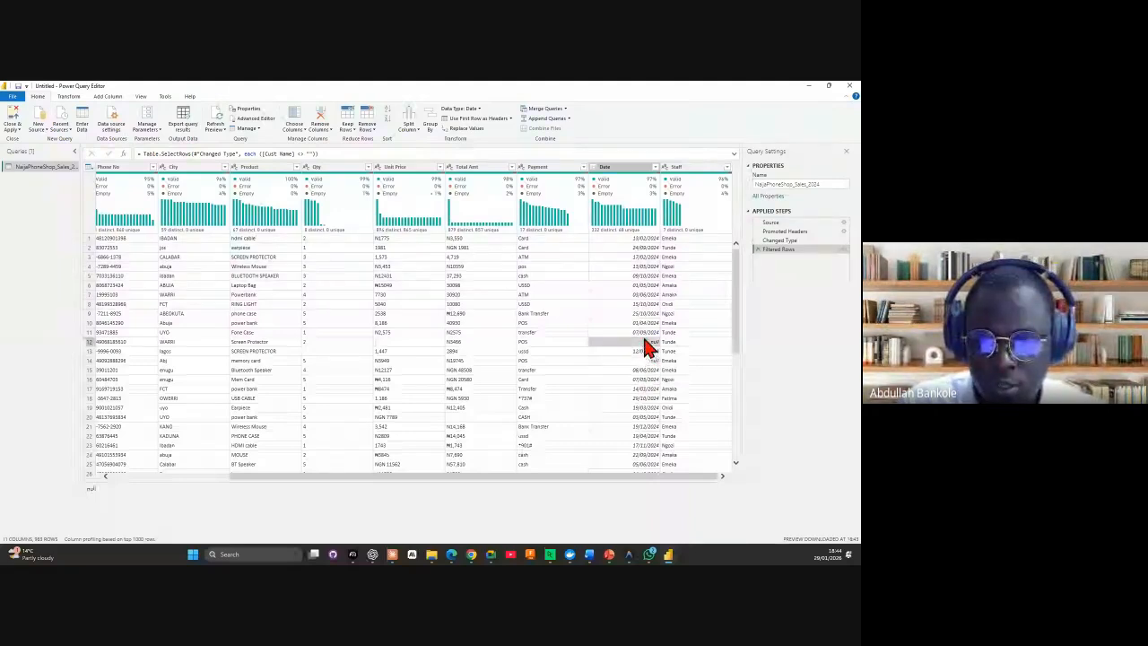
{"action": "left_click", "coordinate": [638, 360]}
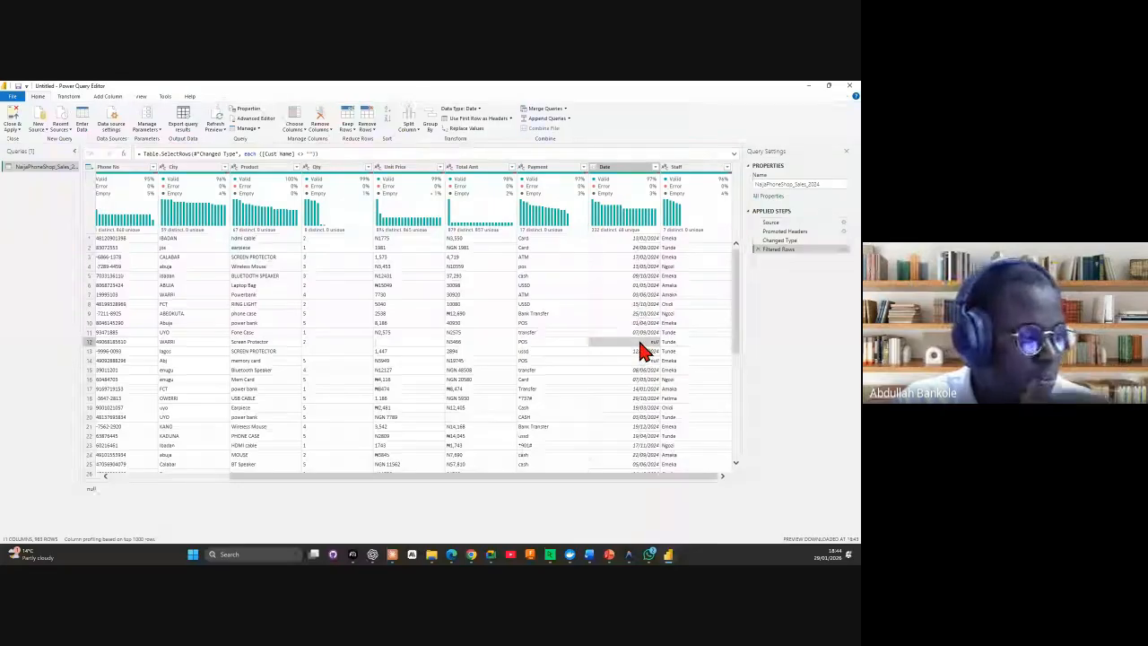
{"action": "left_click", "coordinate": [654, 167]}
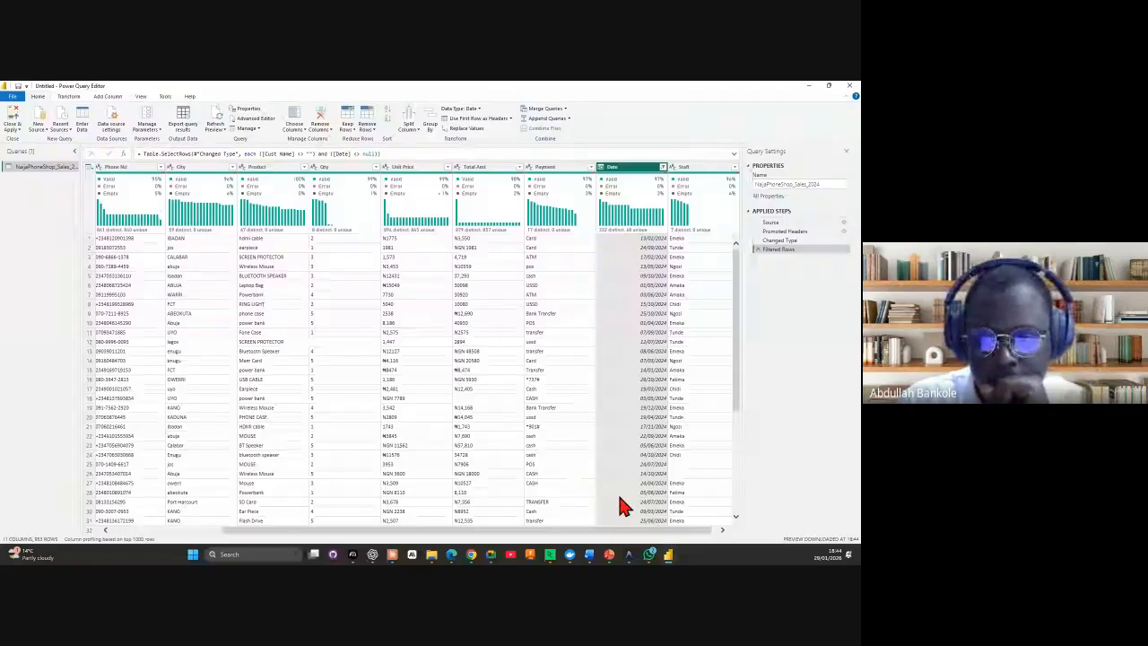
Step: Review the Date column's filter values through to the last December 2024 date
{"action": "left_click", "coordinate": [663, 168]}
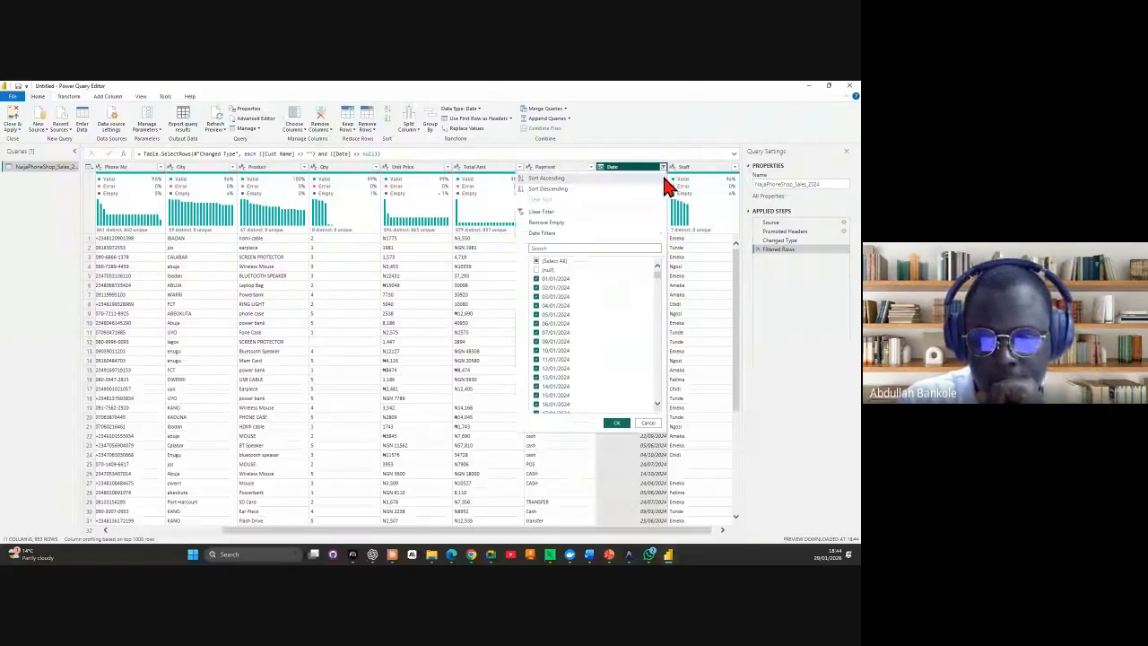
{"action": "left_click_drag", "start_coordinate": [662, 282], "coordinate": [648, 451]}
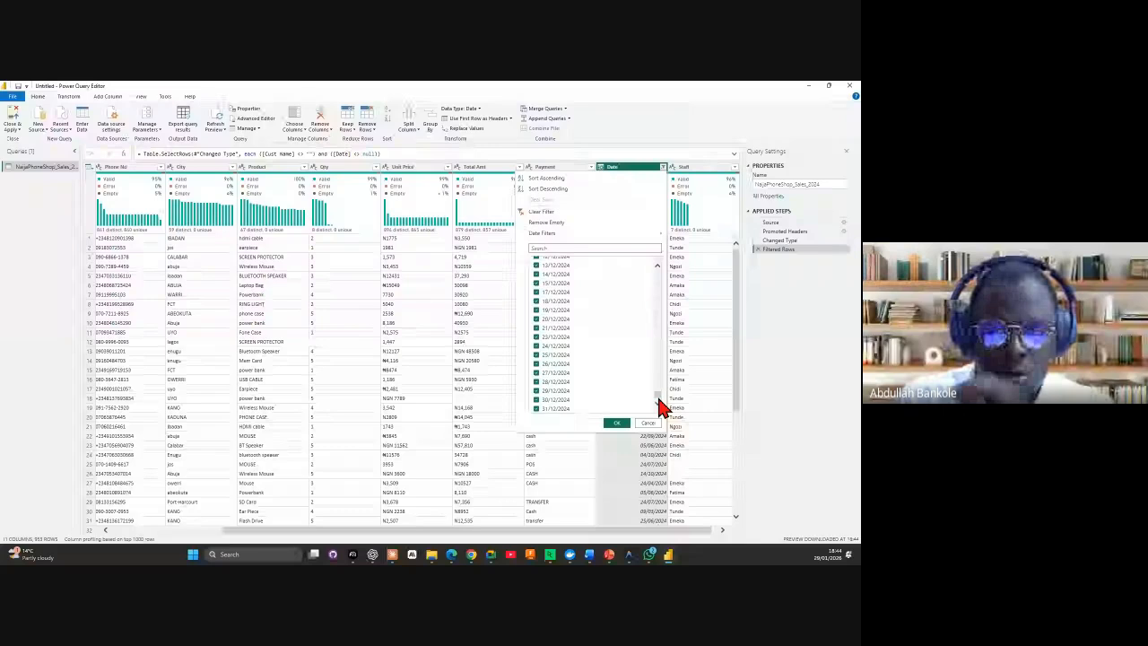
{"action": "left_click", "coordinate": [616, 424]}
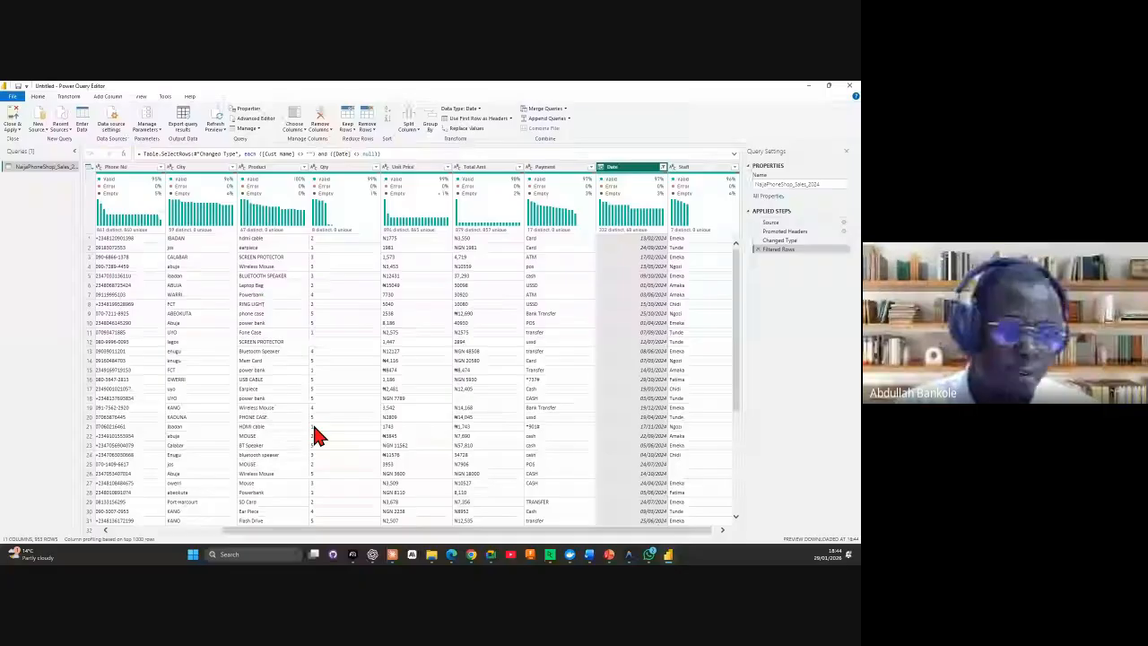
Step: Inspect the first few records, viewing the full details of rows 1 and 2 and the Txn ID in row 3
{"action": "mouse_move", "coordinate": [431, 554]}
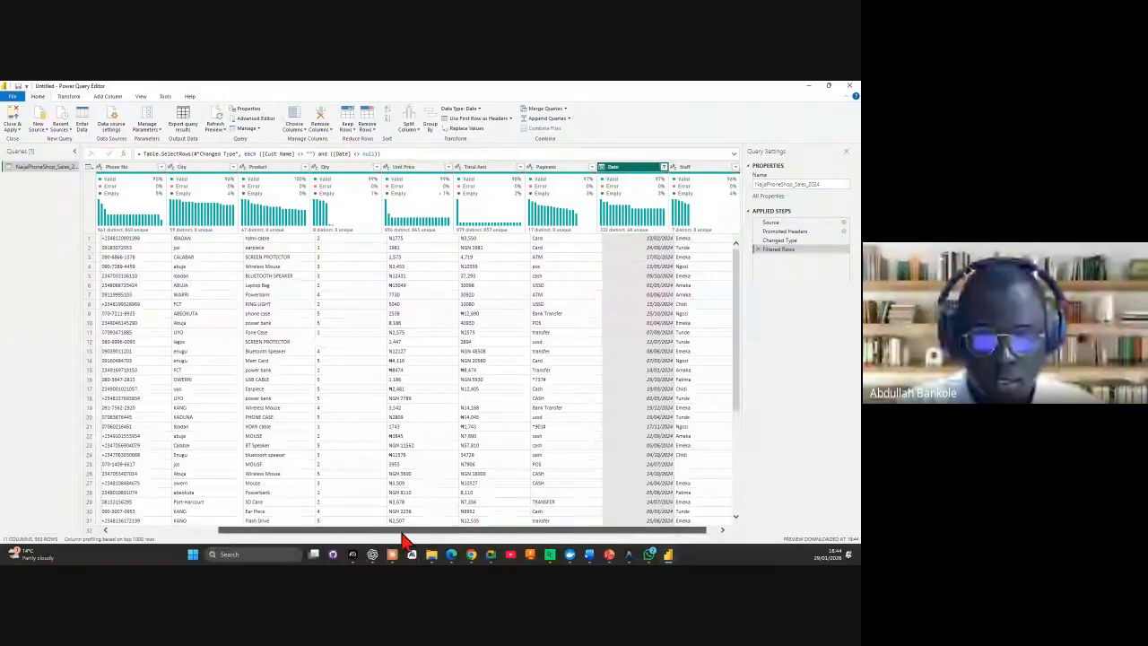
{"action": "left_click_drag", "start_coordinate": [402, 530], "coordinate": [221, 530]}
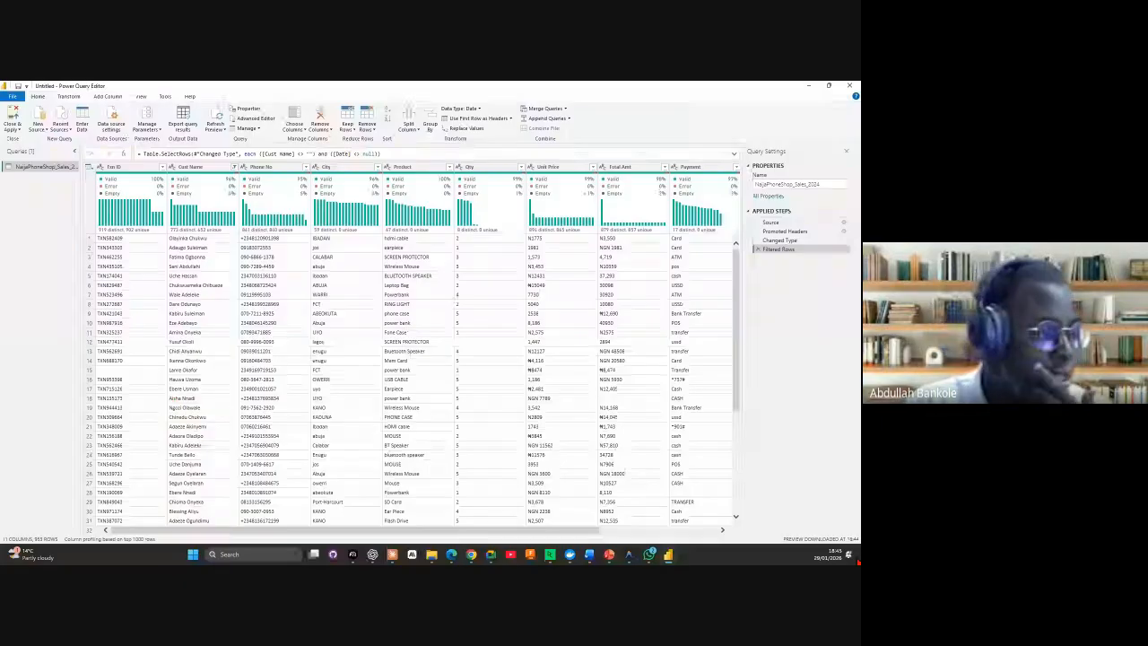
{"action": "left_click", "coordinate": [136, 239]}
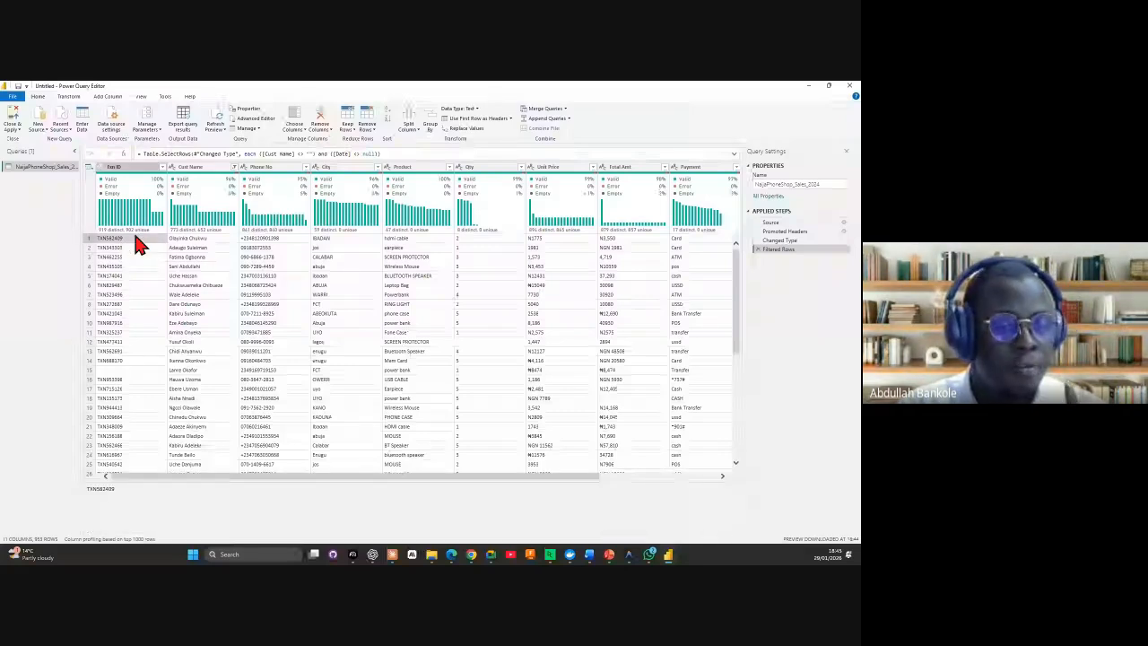
{"action": "left_click", "coordinate": [90, 240]}
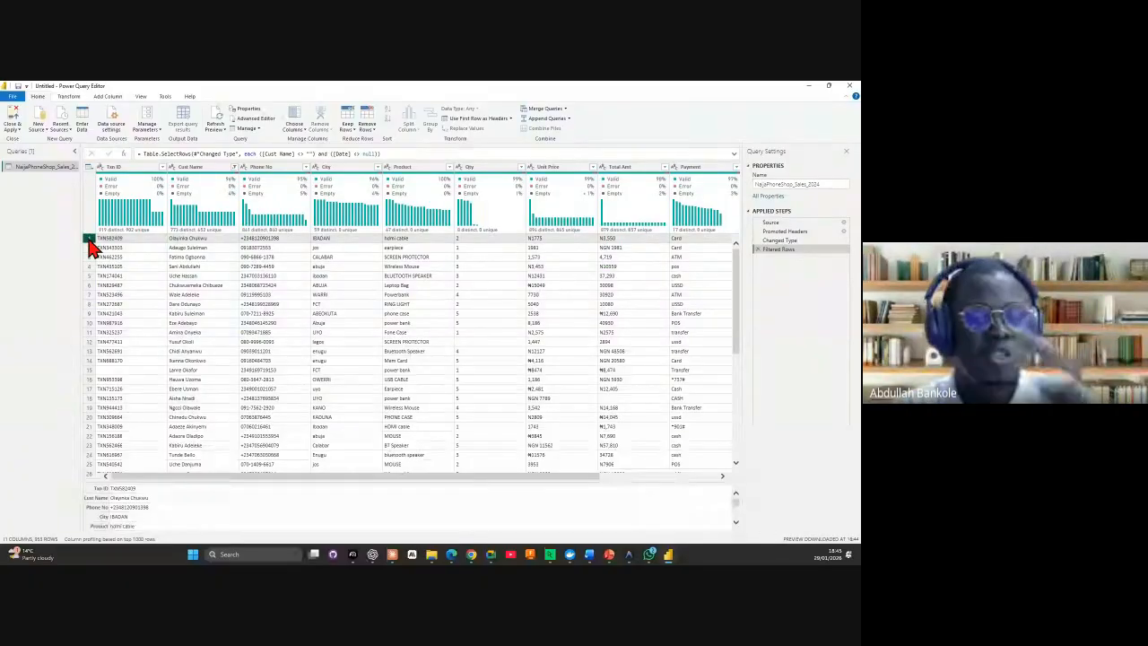
{"action": "left_click", "coordinate": [89, 249]}
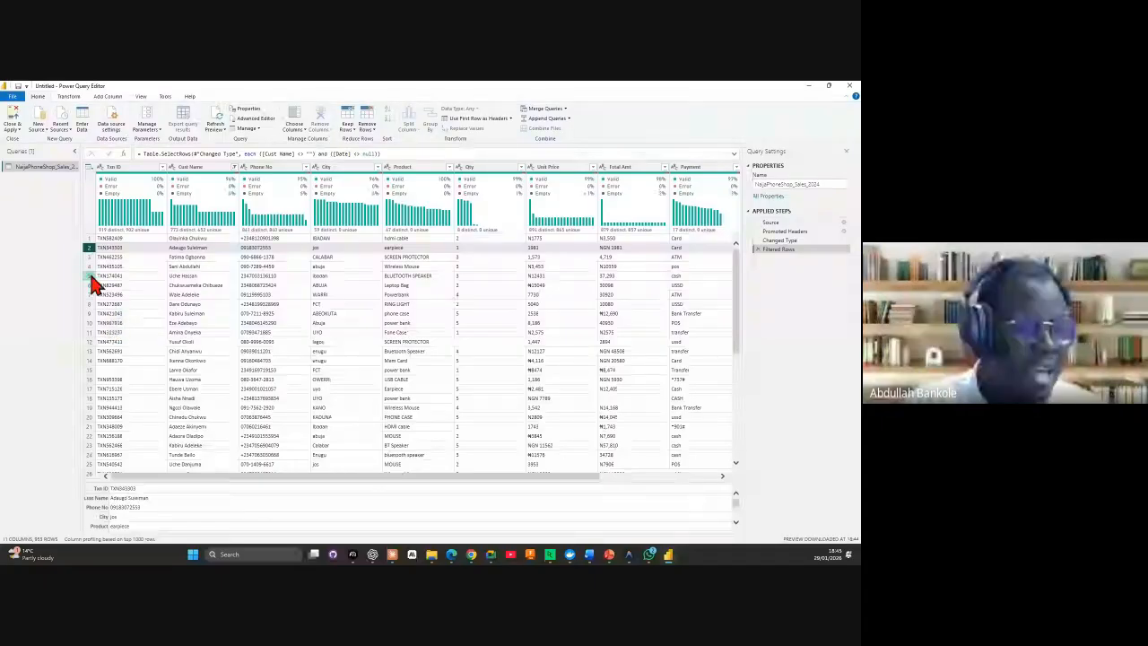
{"action": "left_click", "coordinate": [91, 241]}
{"action": "left_click", "coordinate": [135, 258]}
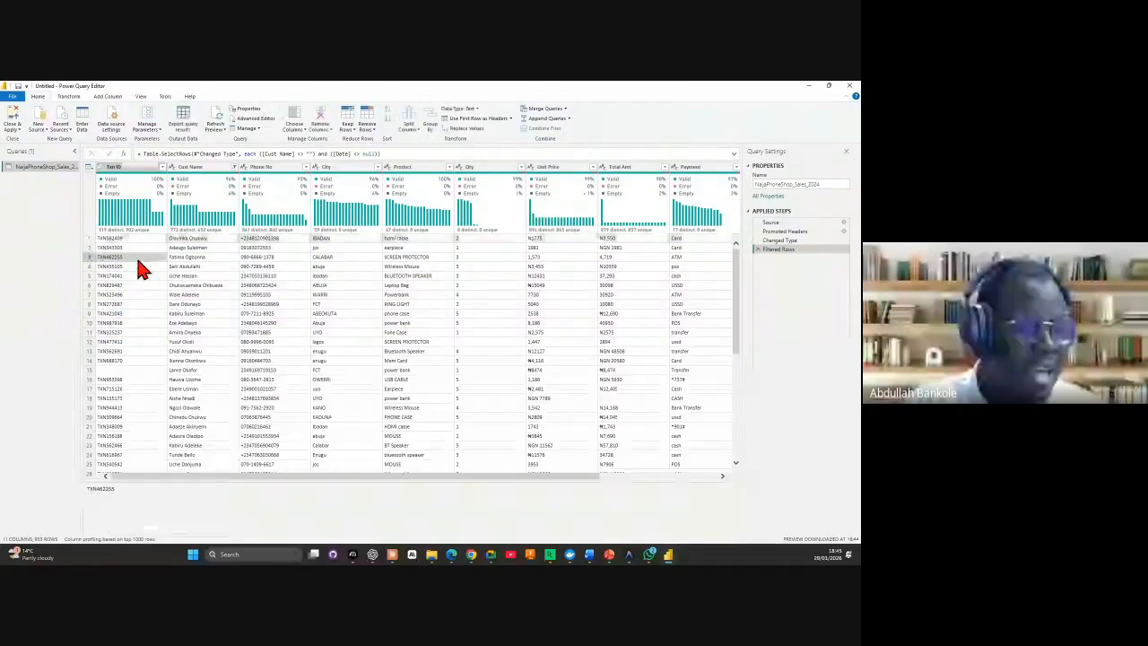
Step: Keep only the duplicate rows across the entire table and look through them
{"action": "left_click", "coordinate": [89, 169]}
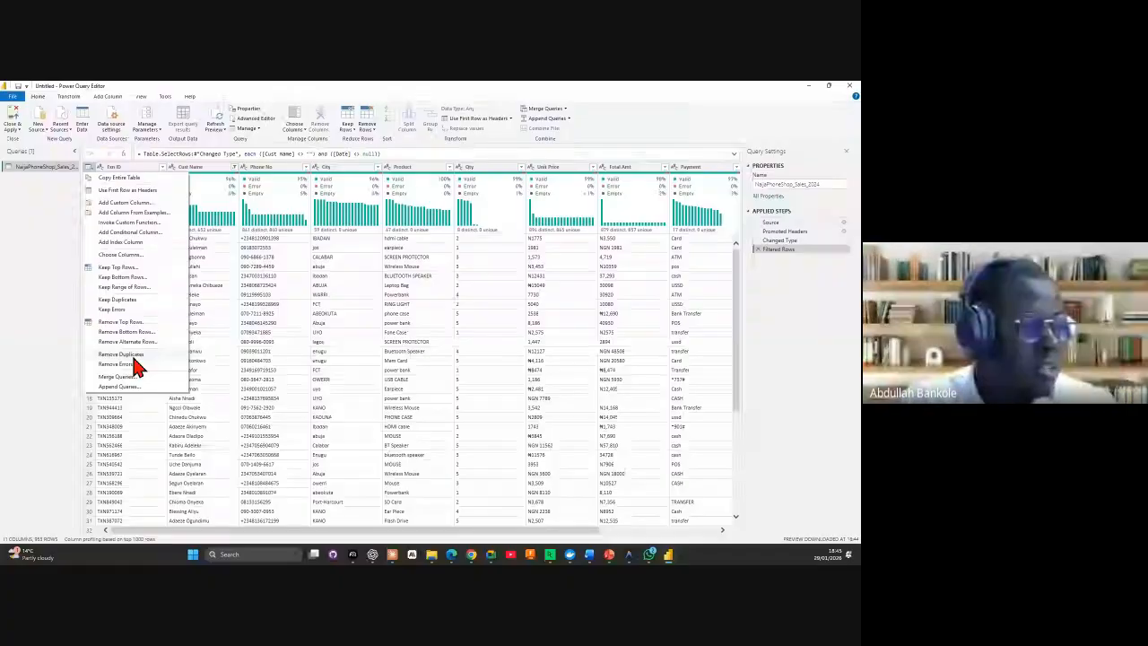
{"action": "left_click", "coordinate": [130, 298]}
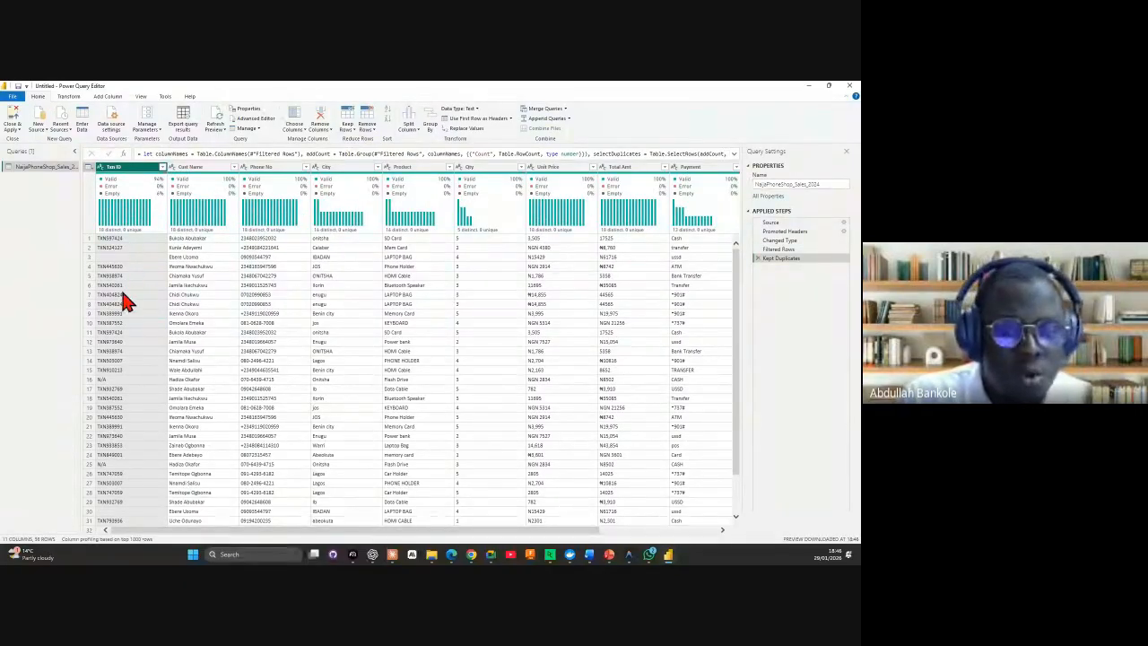
{"action": "scroll", "coordinate": [125, 315], "scroll_direction": "down", "scroll_amount": 2}
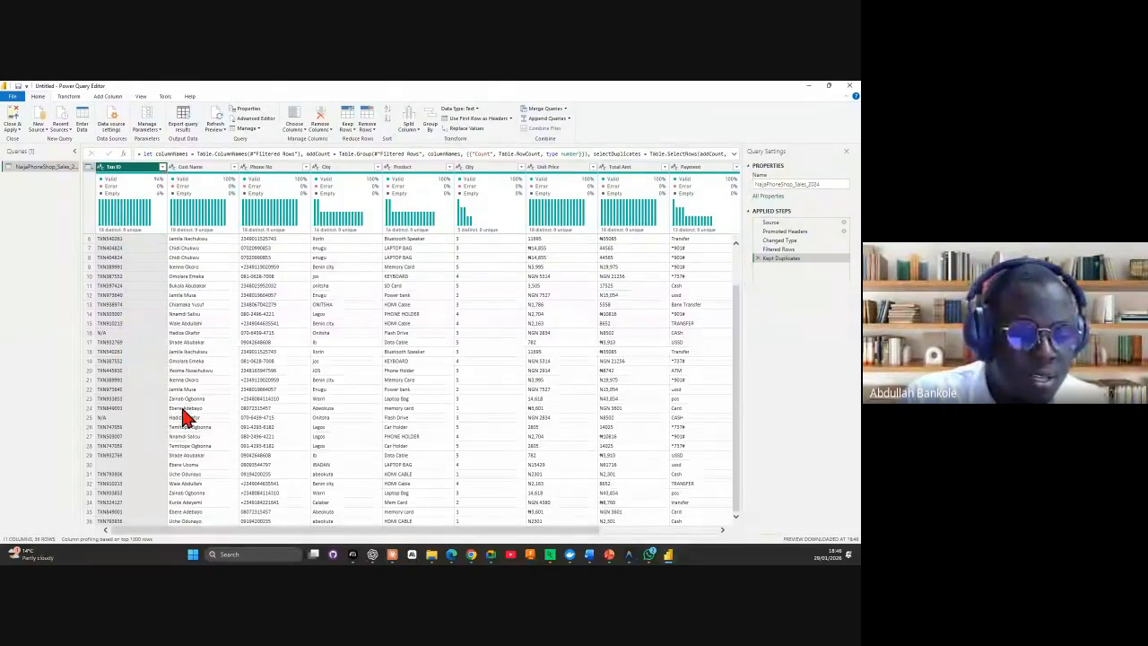
Step: Sort the kept duplicate rows by Txn ID in ascending order
{"action": "scroll", "coordinate": [152, 296], "scroll_direction": "up", "scroll_amount": 2}
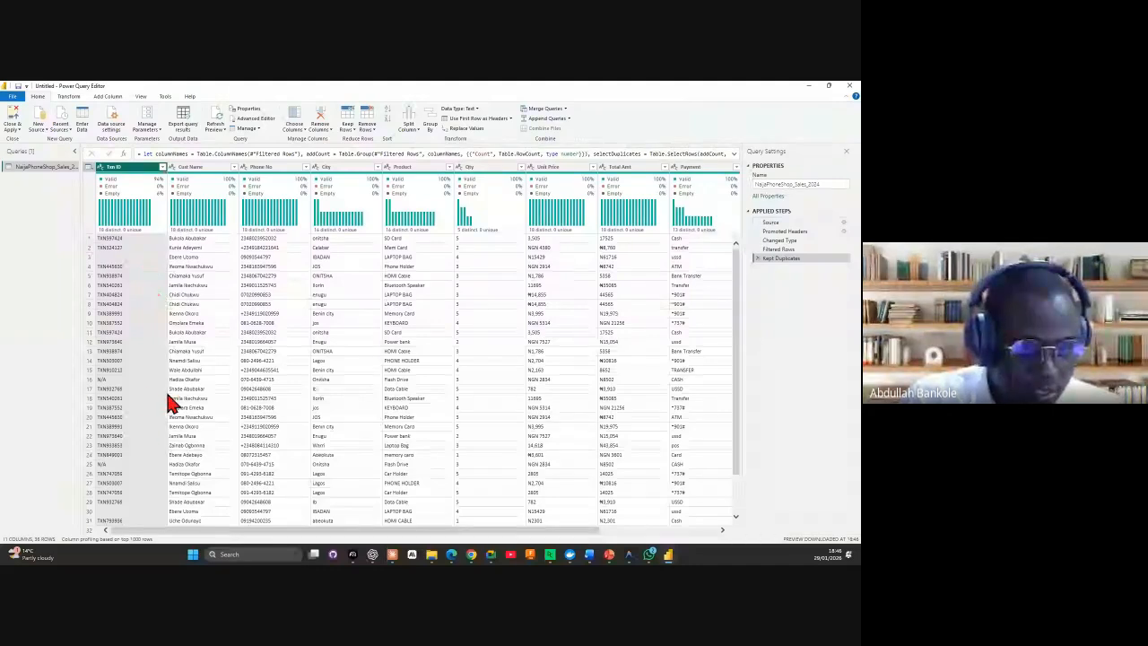
{"action": "scroll", "coordinate": [153, 179], "scroll_direction": "down", "scroll_amount": 2}
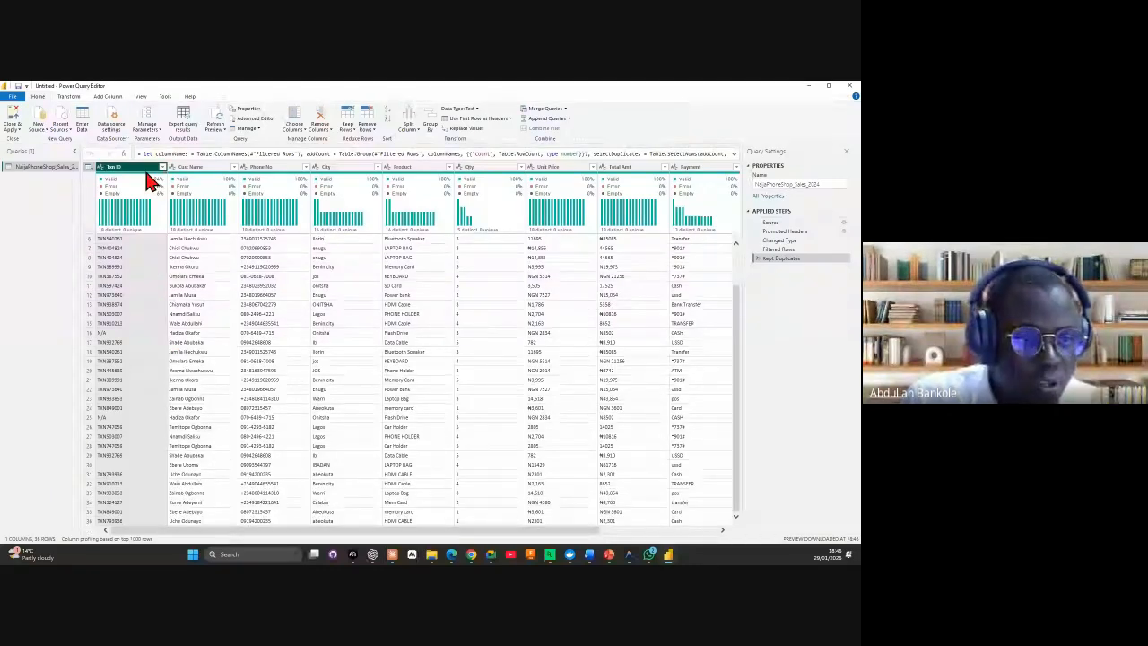
{"action": "left_click", "coordinate": [163, 167]}
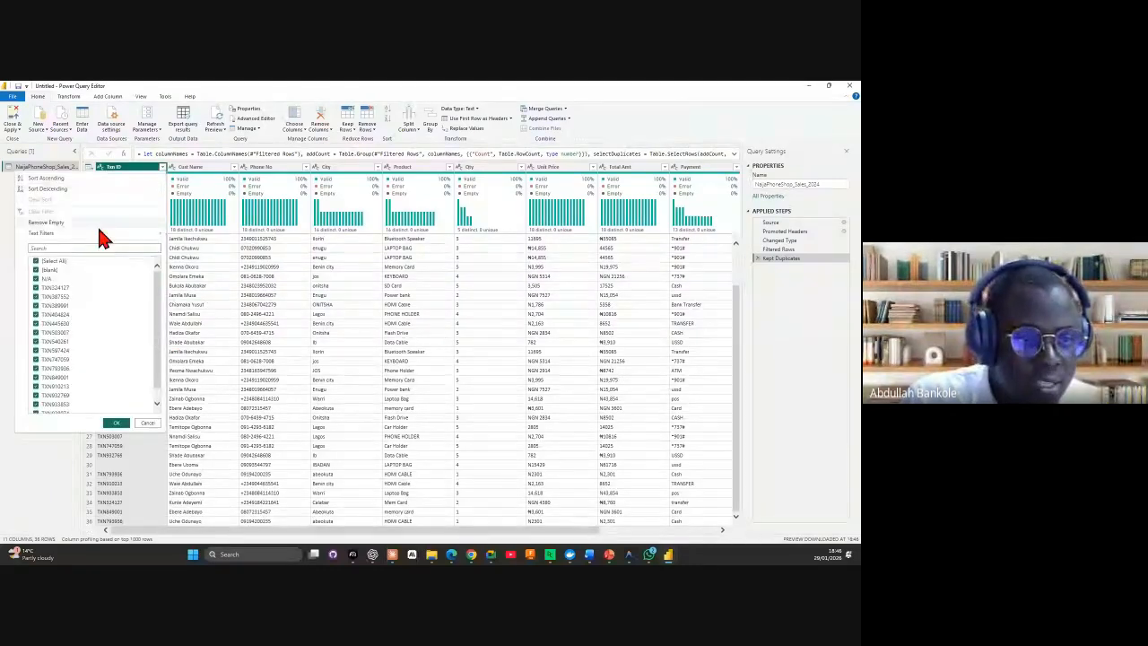
{"action": "left_click", "coordinate": [64, 177]}
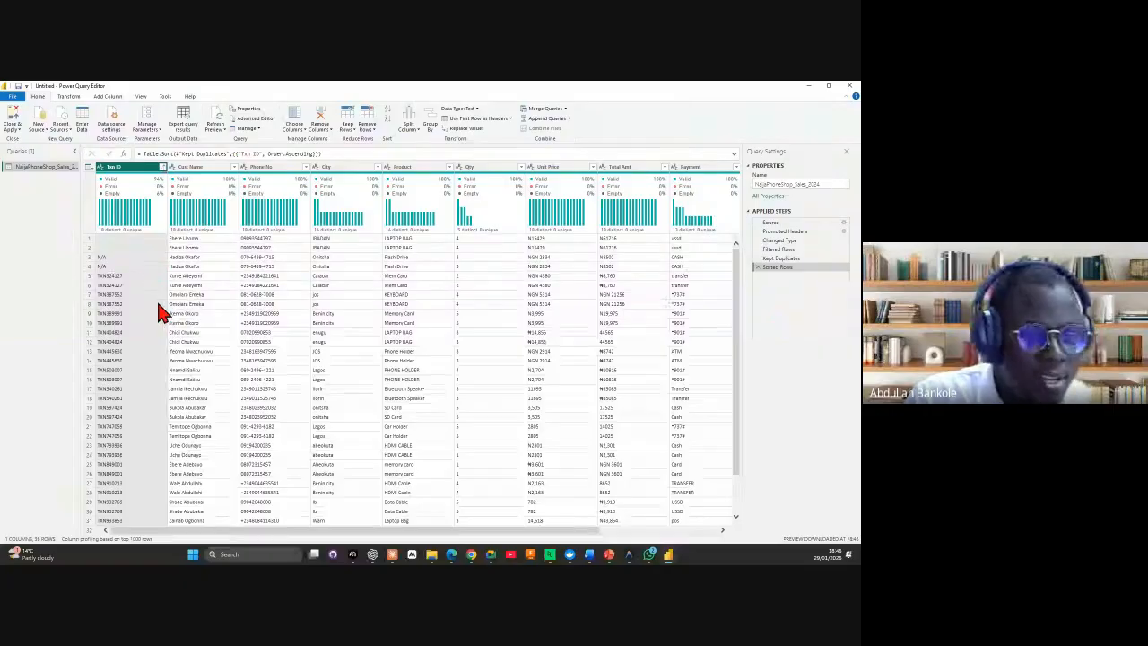
Step: Compare the paired duplicate records by viewing the details of rows 3 to 6 and row 8
{"action": "left_click", "coordinate": [91, 258]}
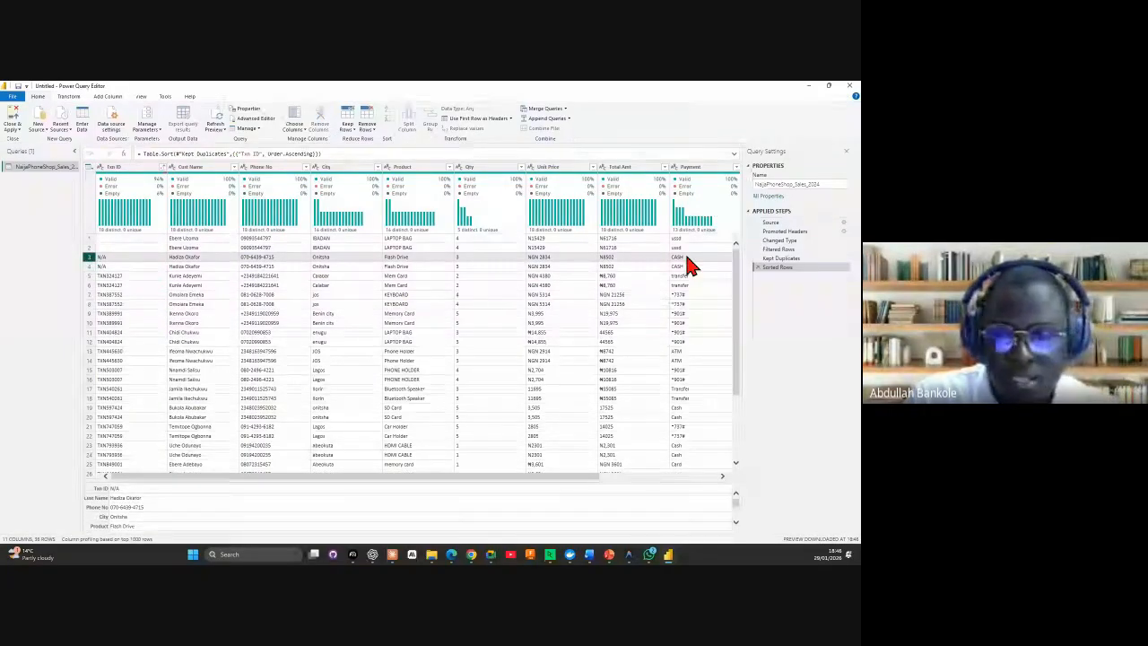
{"action": "left_click", "coordinate": [90, 267]}
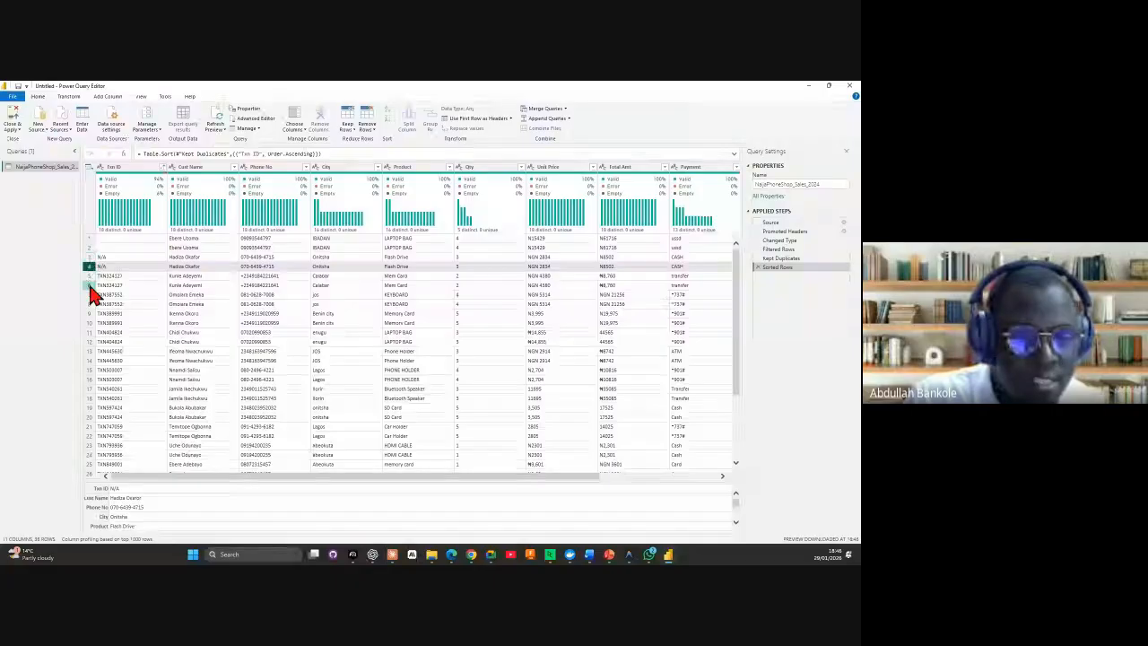
{"action": "left_click", "coordinate": [90, 277]}
{"action": "left_click", "coordinate": [87, 285]}
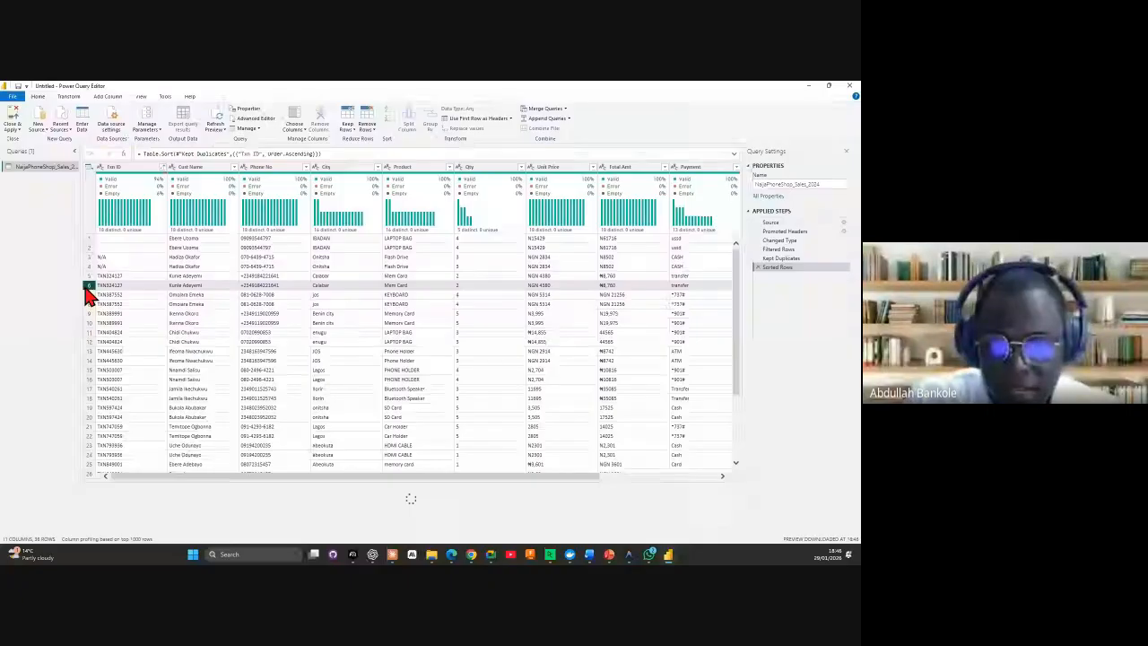
{"action": "left_click", "coordinate": [87, 304]}
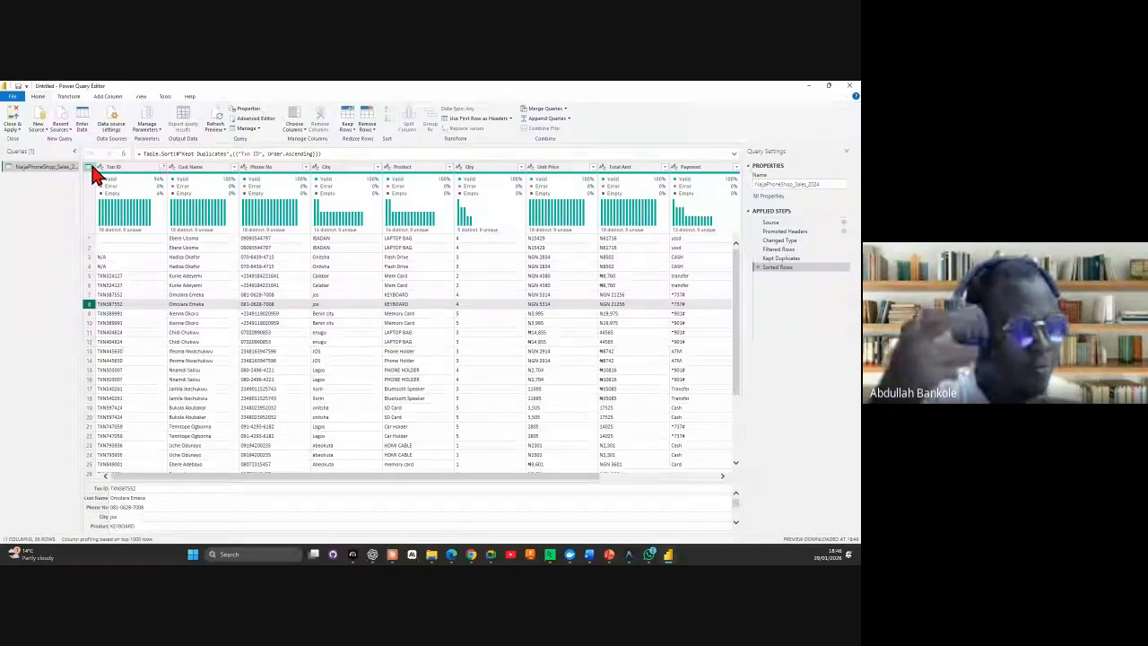
Step: Delete the Sorted Rows and Kept Duplicates steps and remove duplicate rows across the entire table
{"action": "left_click", "coordinate": [758, 268]}
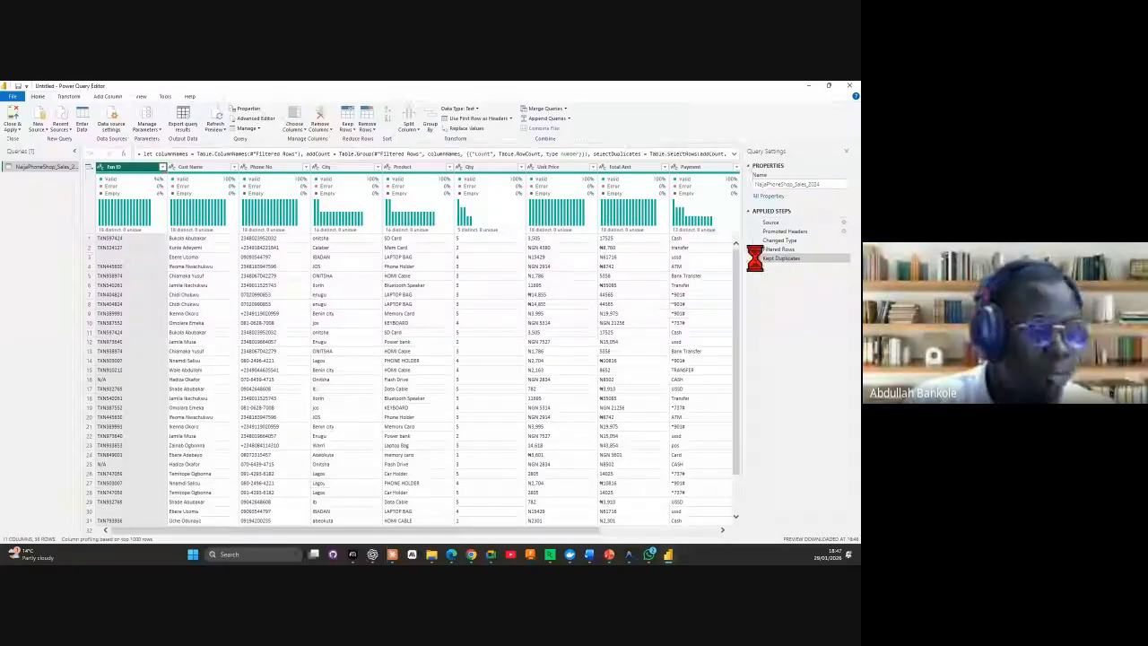
{"action": "left_click", "coordinate": [756, 259]}
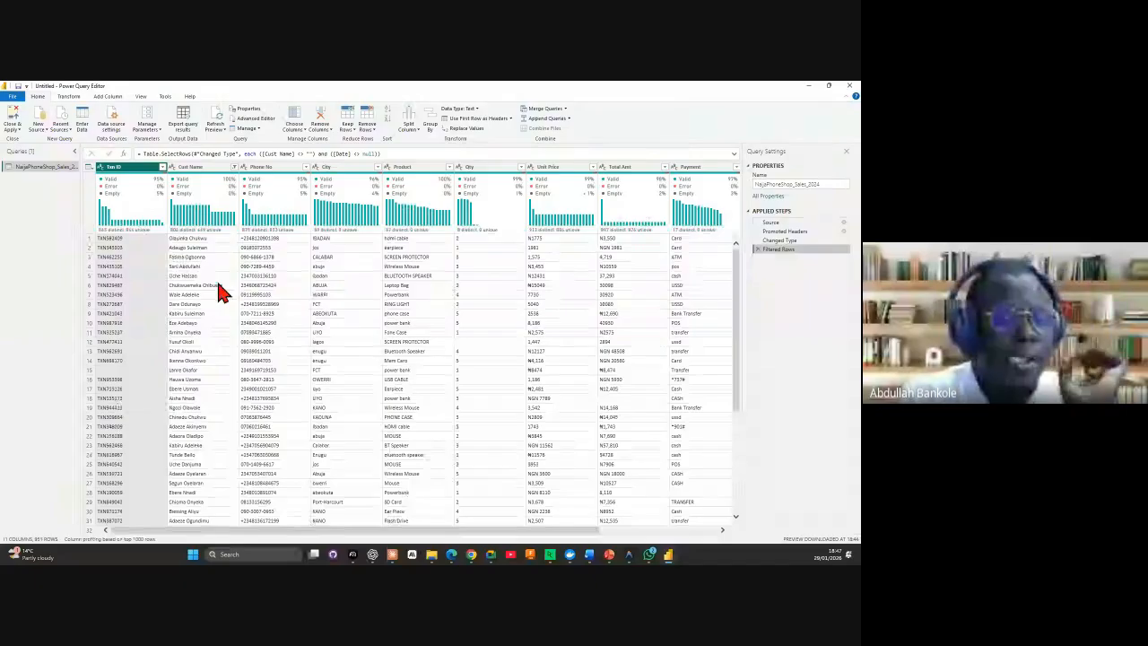
{"action": "left_click", "coordinate": [88, 169]}
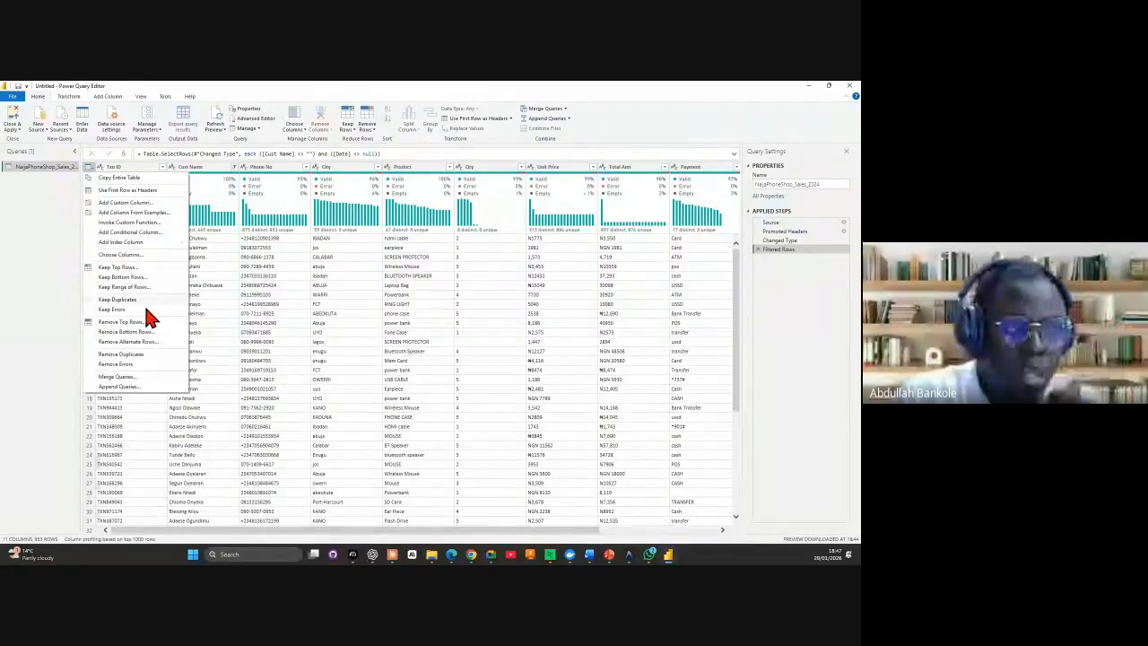
{"action": "left_click", "coordinate": [131, 357]}
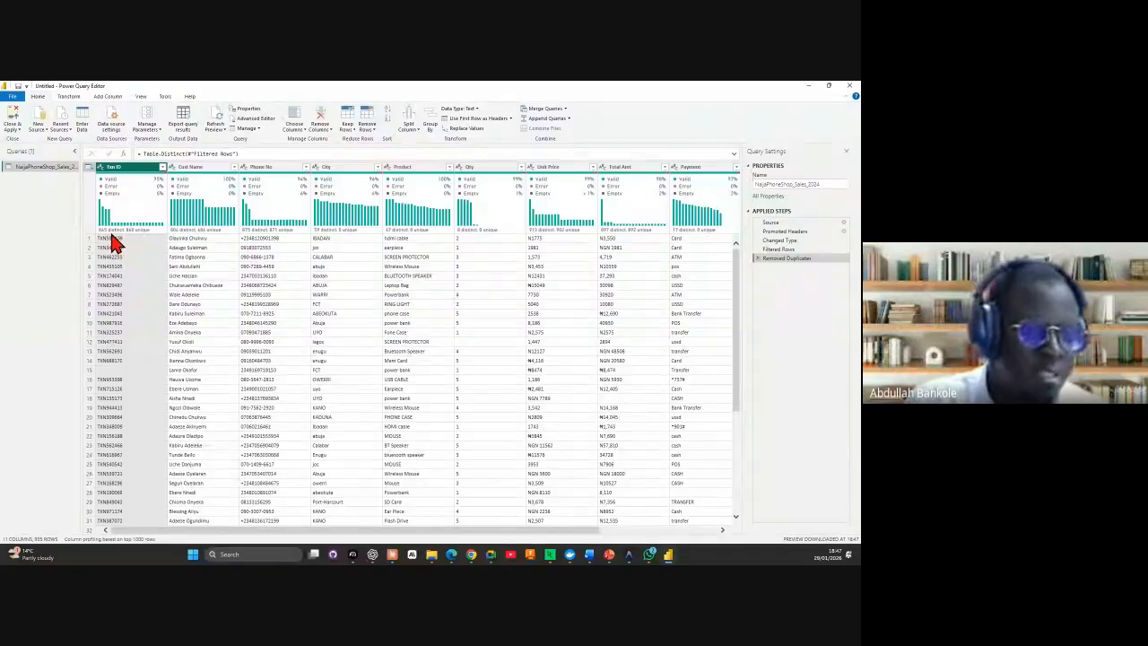
Step: Examine the Txn ID column for blank and placeholder entries, in the rows and in its filter values
{"action": "mouse_move", "coordinate": [121, 237]}
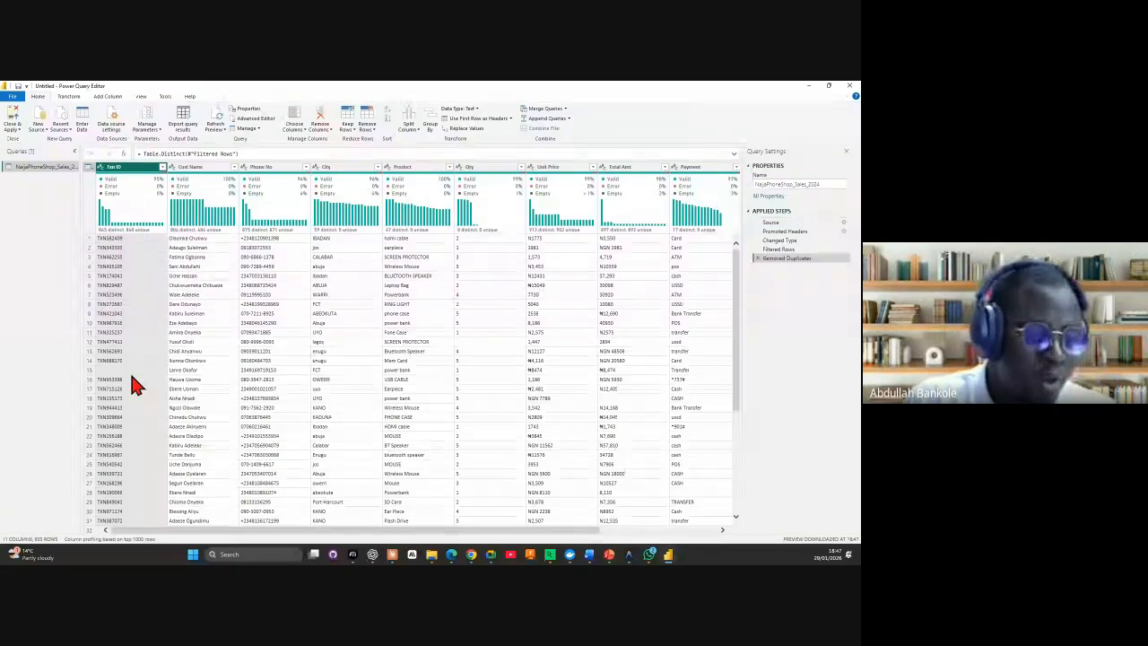
{"action": "scroll", "coordinate": [129, 369], "scroll_direction": "down", "scroll_amount": 8}
{"action": "left_click", "coordinate": [123, 325]}
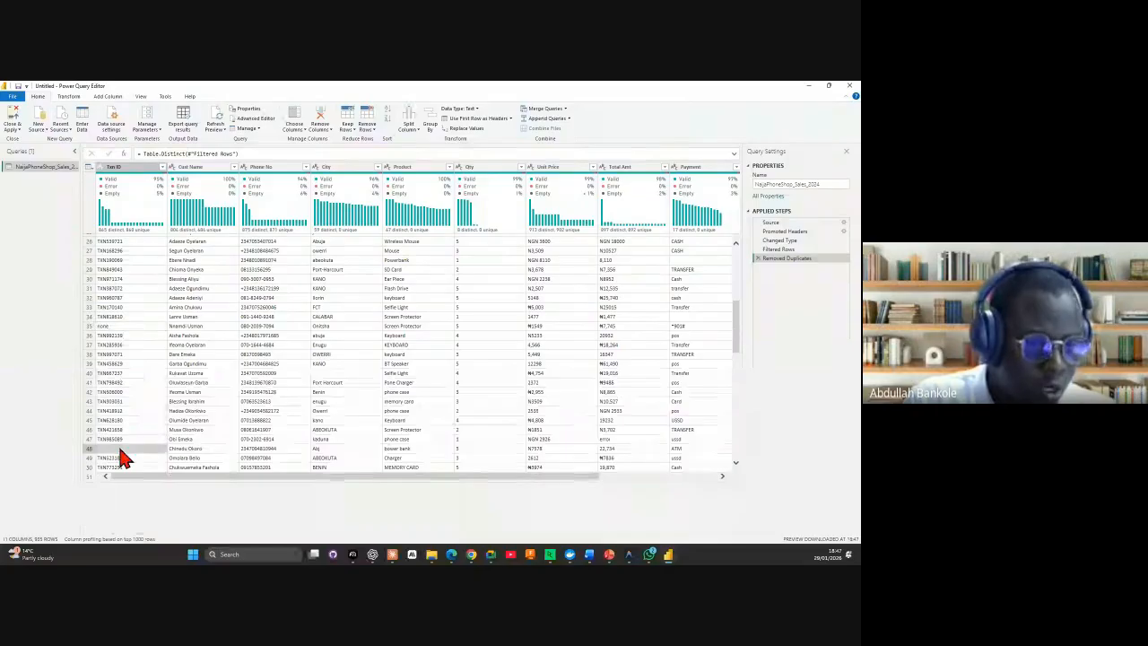
{"action": "scroll", "coordinate": [123, 456], "scroll_direction": "down", "scroll_amount": 14}
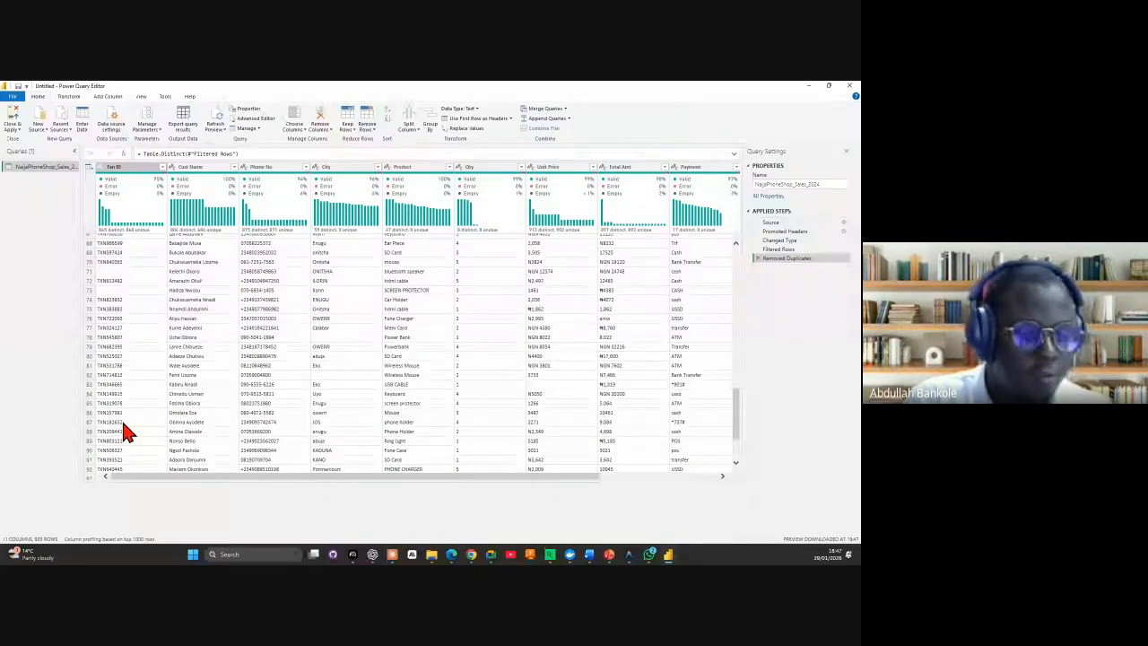
{"action": "left_click", "coordinate": [128, 290]}
{"action": "scroll", "coordinate": [128, 289], "scroll_direction": "up", "scroll_amount": 20}
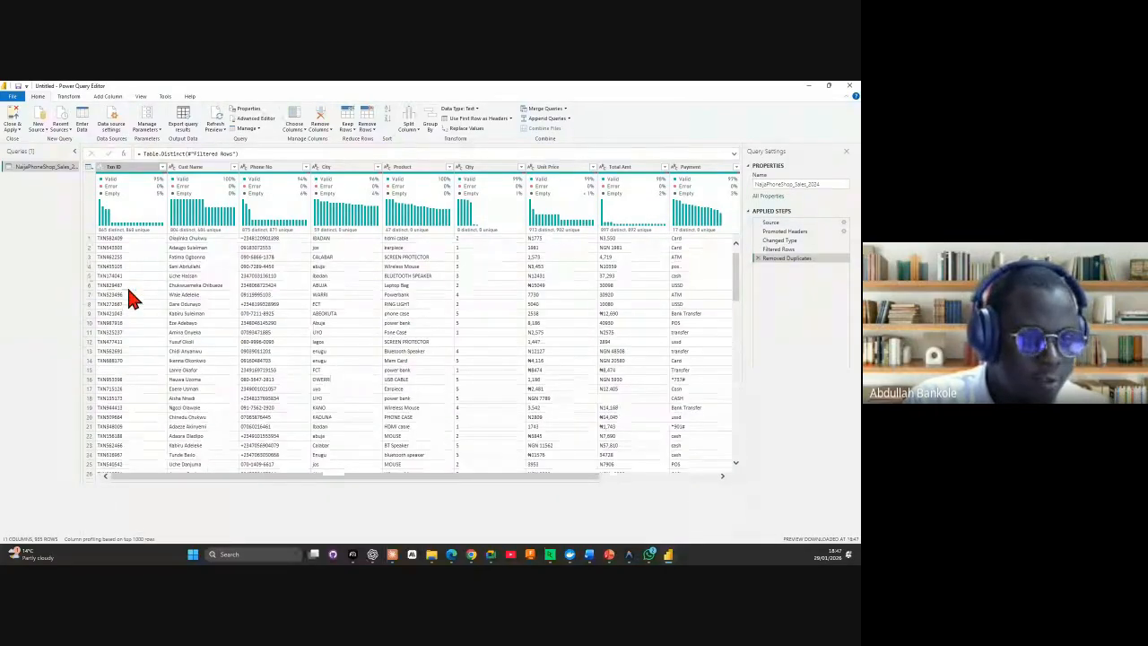
{"action": "scroll", "coordinate": [128, 292], "scroll_direction": "down", "scroll_amount": 20}
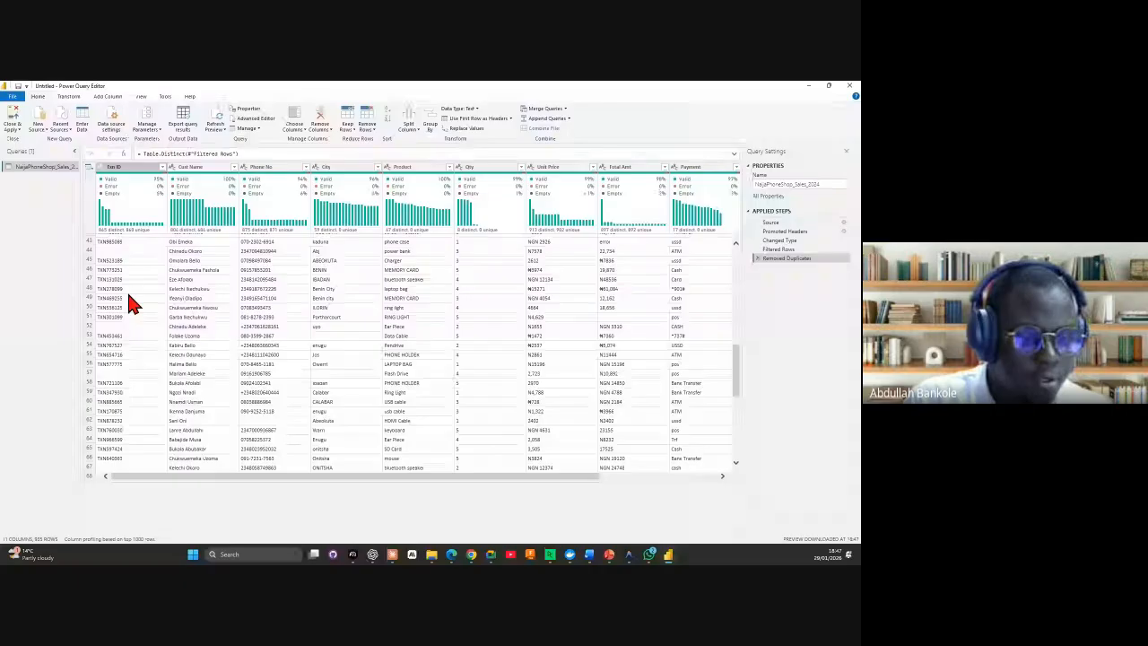
{"action": "left_click", "coordinate": [163, 168]}
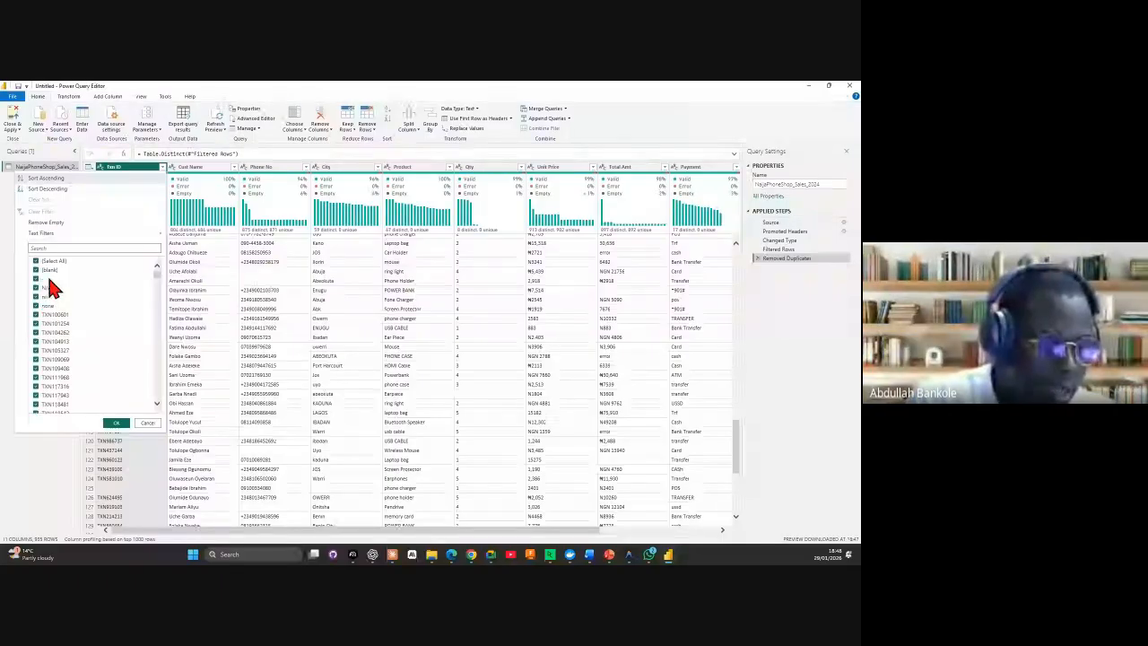
{"action": "left_click", "coordinate": [146, 423]}
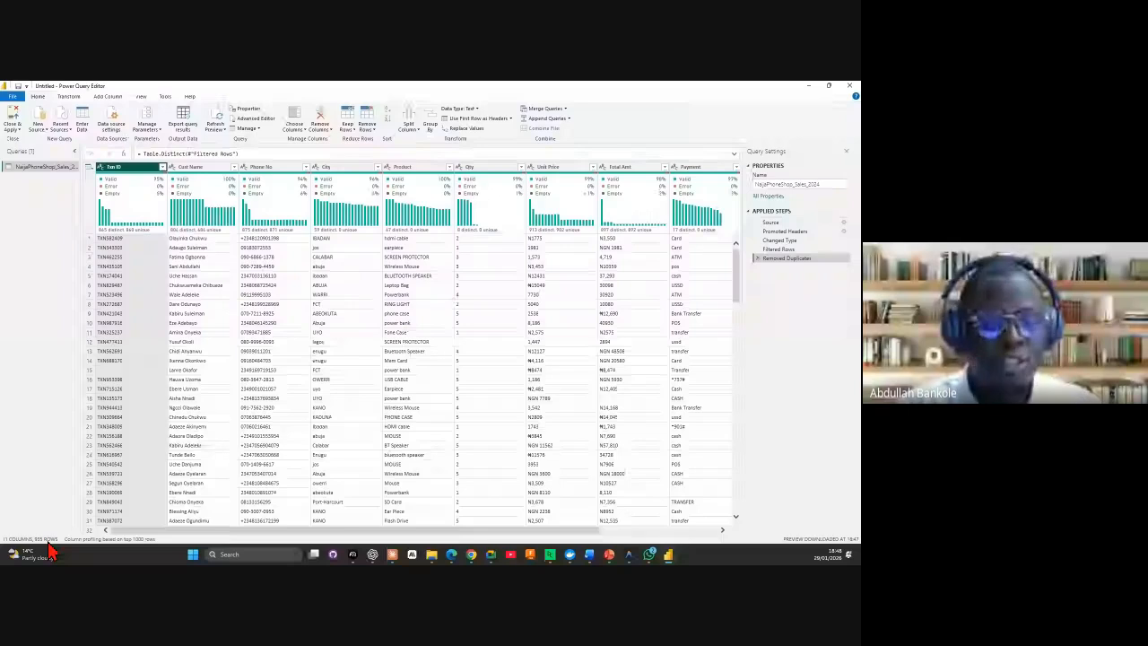
Step: Filter the Txn ID column to show only the (blank), -, N/A, nil and none values
{"action": "left_click", "coordinate": [122, 377]}
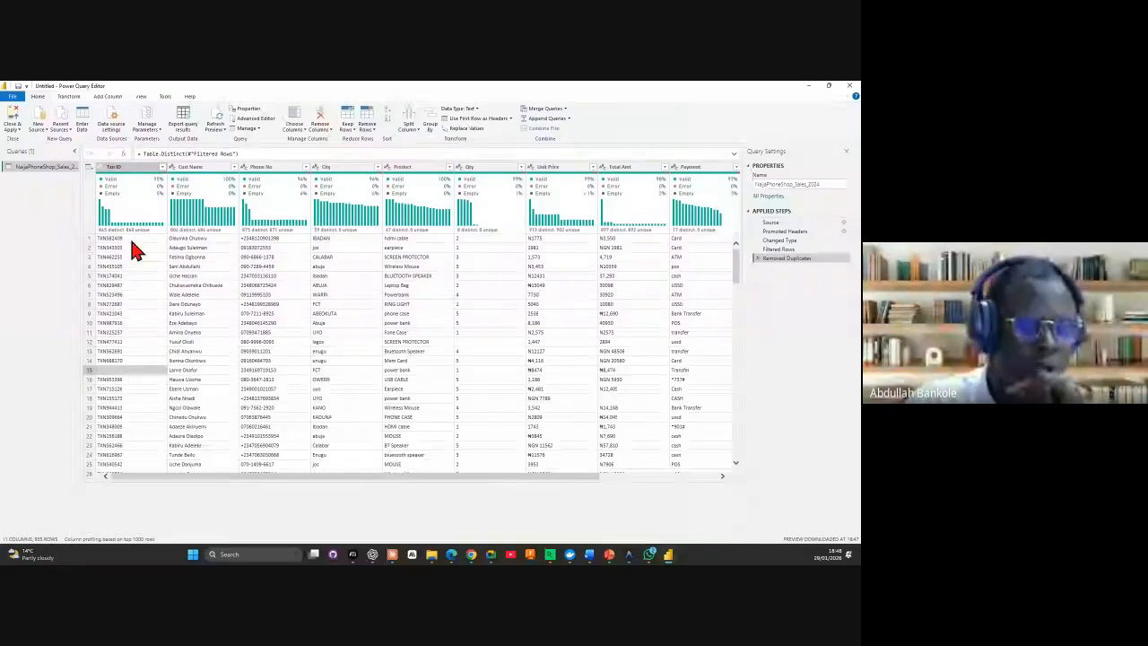
{"action": "left_click", "coordinate": [123, 171]}
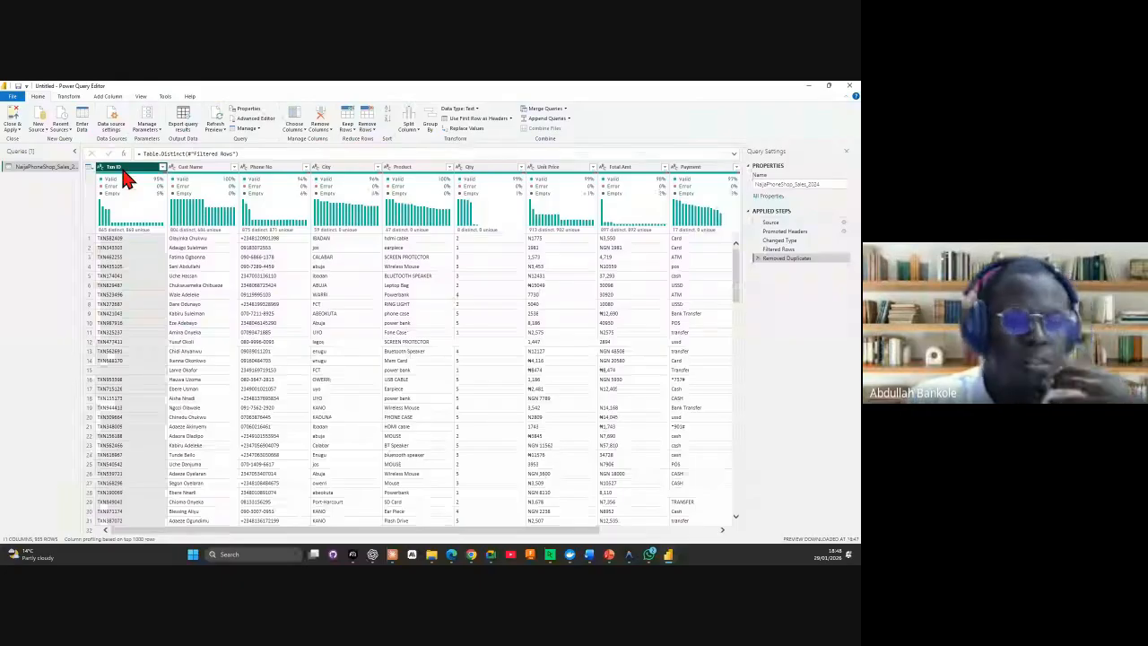
{"action": "left_click", "coordinate": [162, 168]}
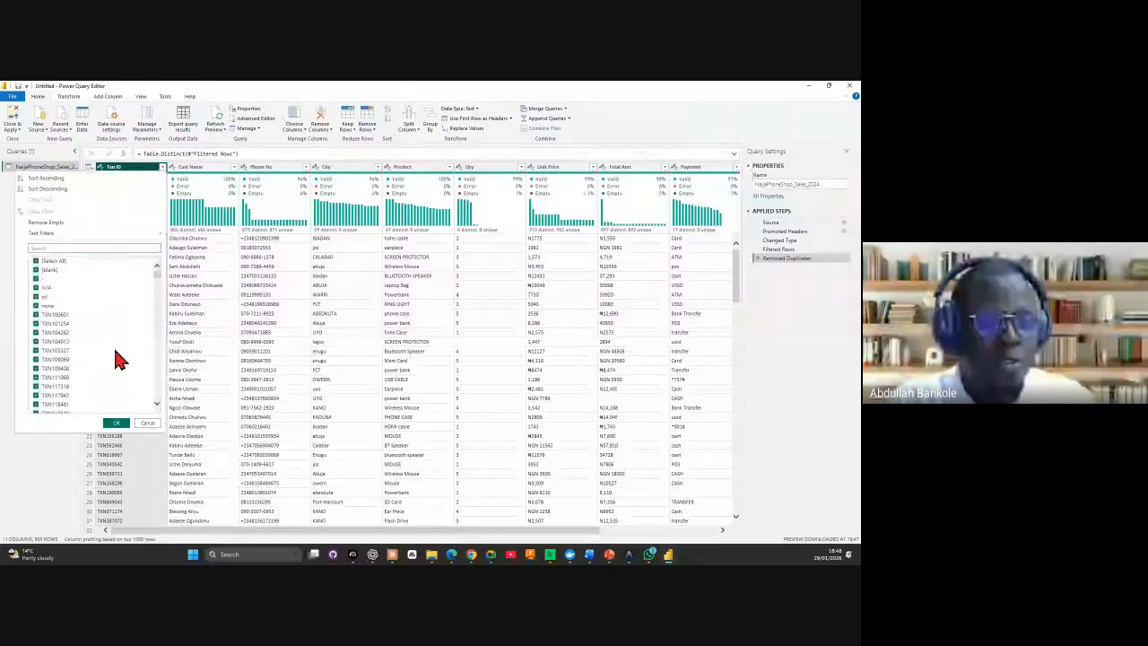
{"action": "left_click", "coordinate": [36, 261]}
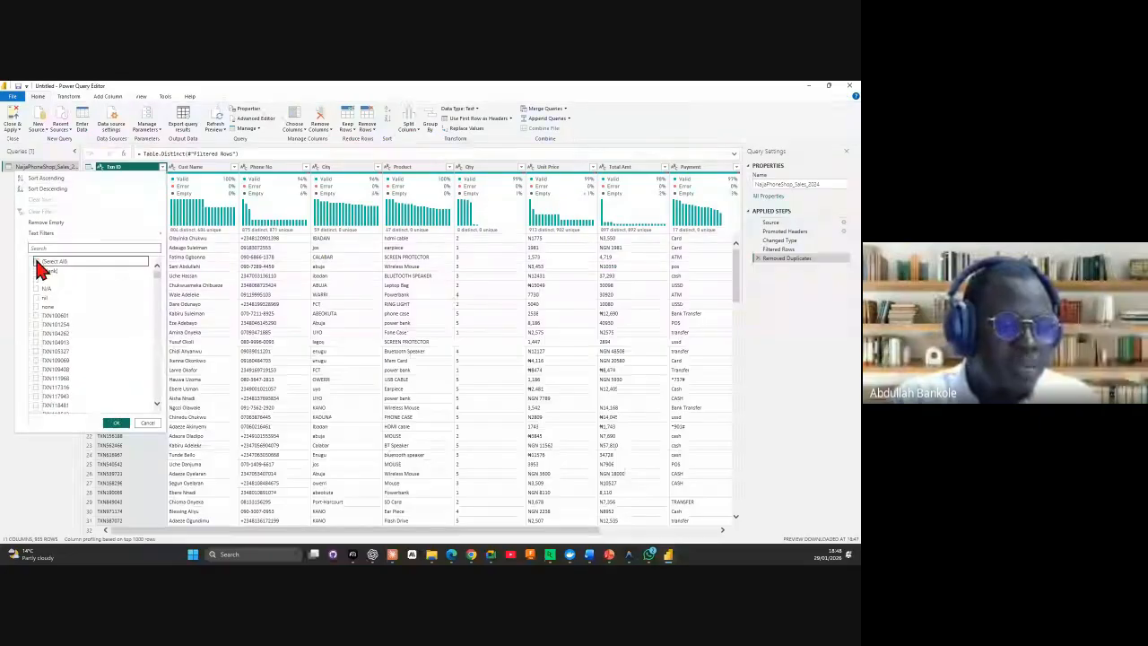
{"action": "left_click", "coordinate": [37, 298]}
{"action": "left_click", "coordinate": [36, 288]}
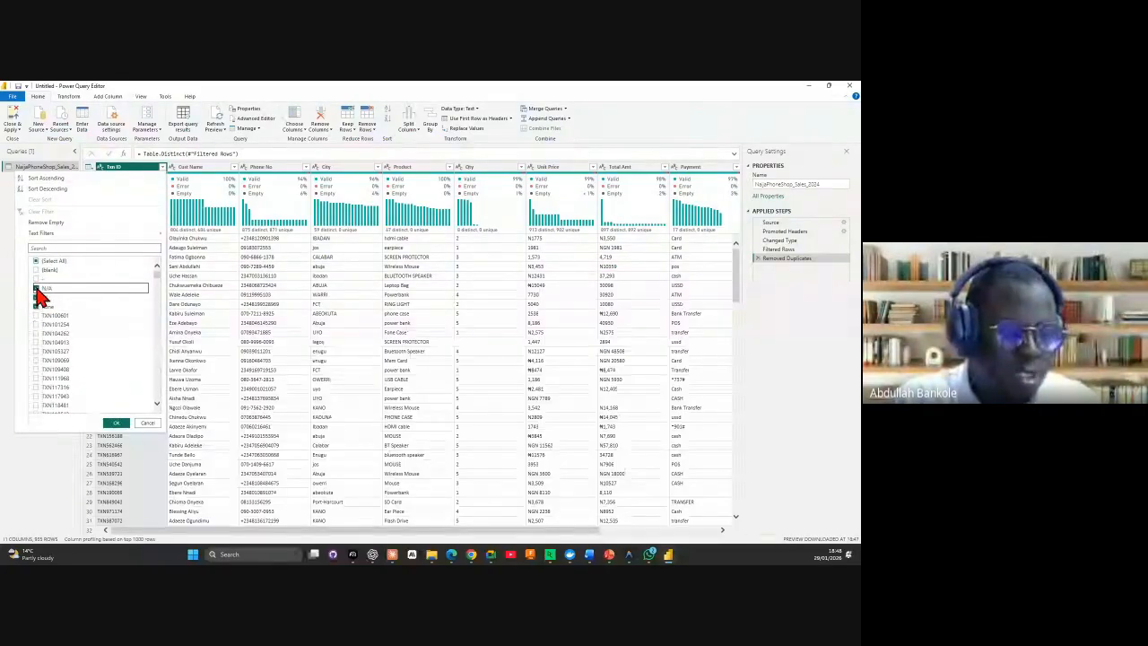
{"action": "left_click", "coordinate": [36, 279]}
{"action": "left_click", "coordinate": [36, 270]}
{"action": "left_click", "coordinate": [118, 425]}
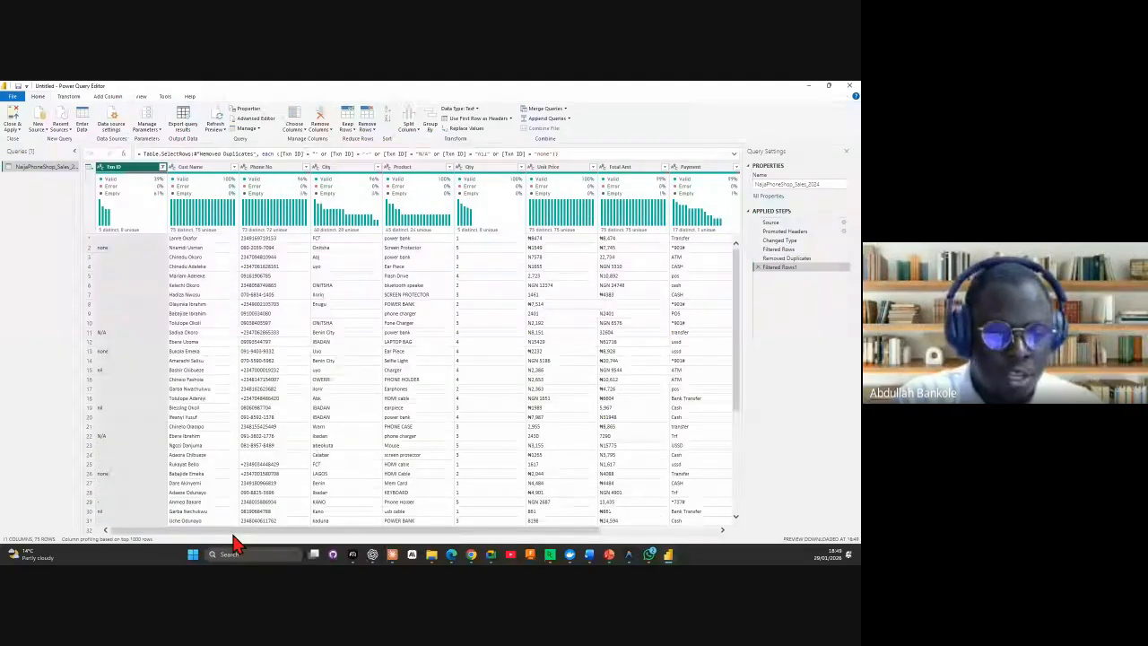
Step: Look through the rows with missing transaction IDs and clear the Txn ID filter
{"action": "left_click_drag", "start_coordinate": [233, 537], "coordinate": [192, 540]}
{"action": "scroll", "coordinate": [241, 386], "scroll_direction": "down", "scroll_amount": 1}
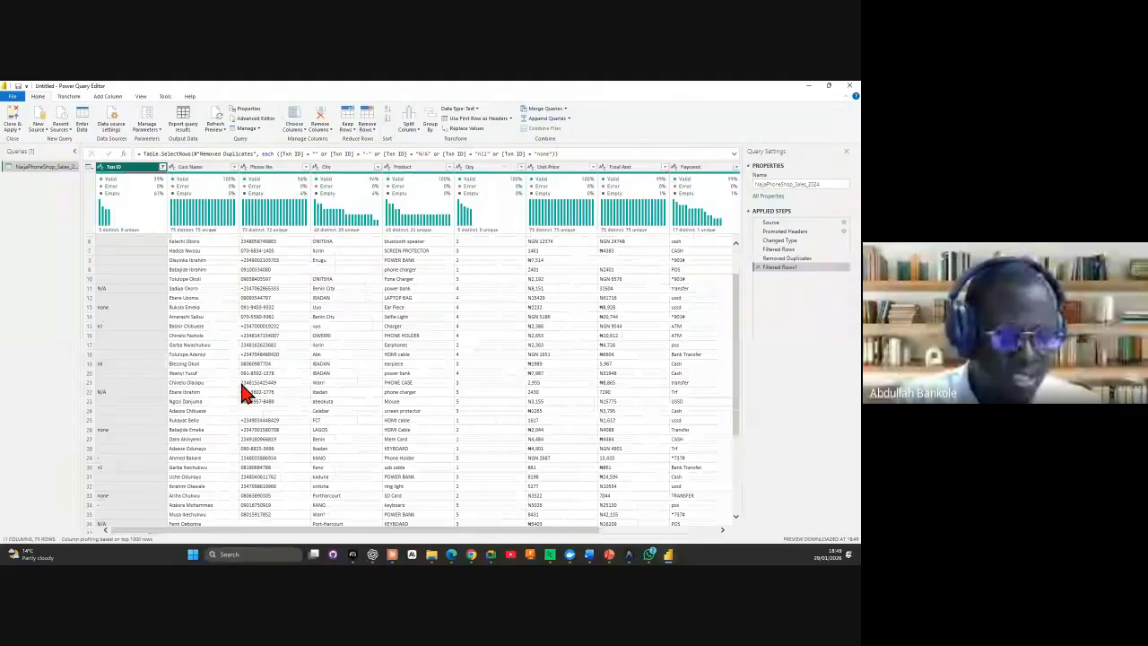
{"action": "scroll", "coordinate": [240, 388], "scroll_direction": "down", "scroll_amount": 8}
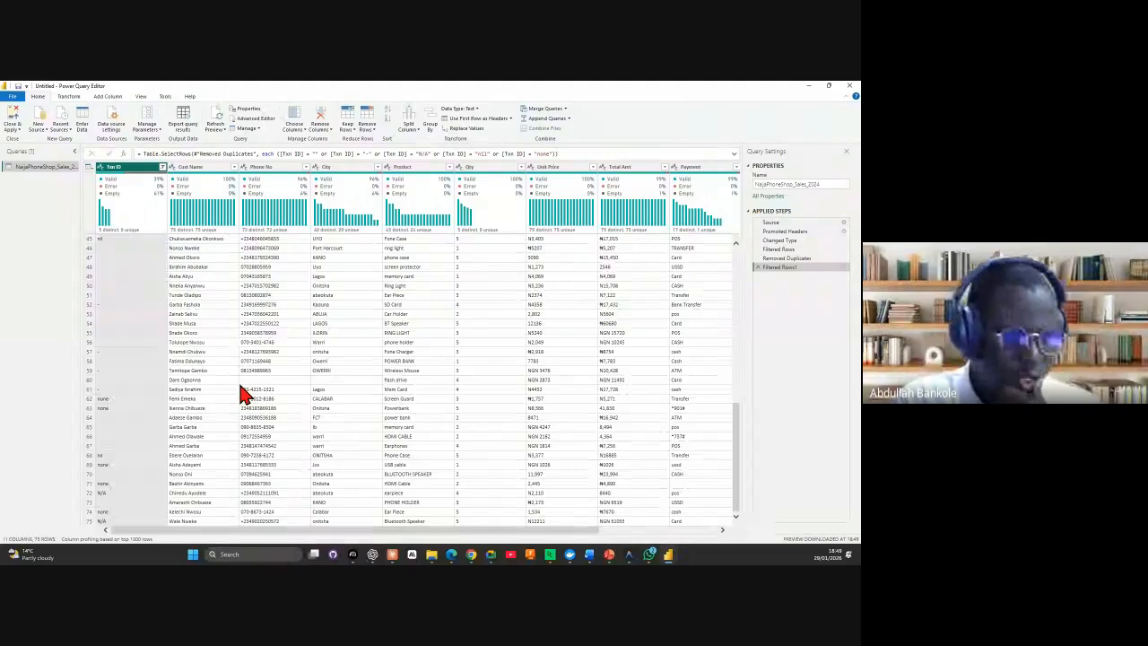
{"action": "scroll", "coordinate": [240, 395], "scroll_direction": "up", "scroll_amount": 10}
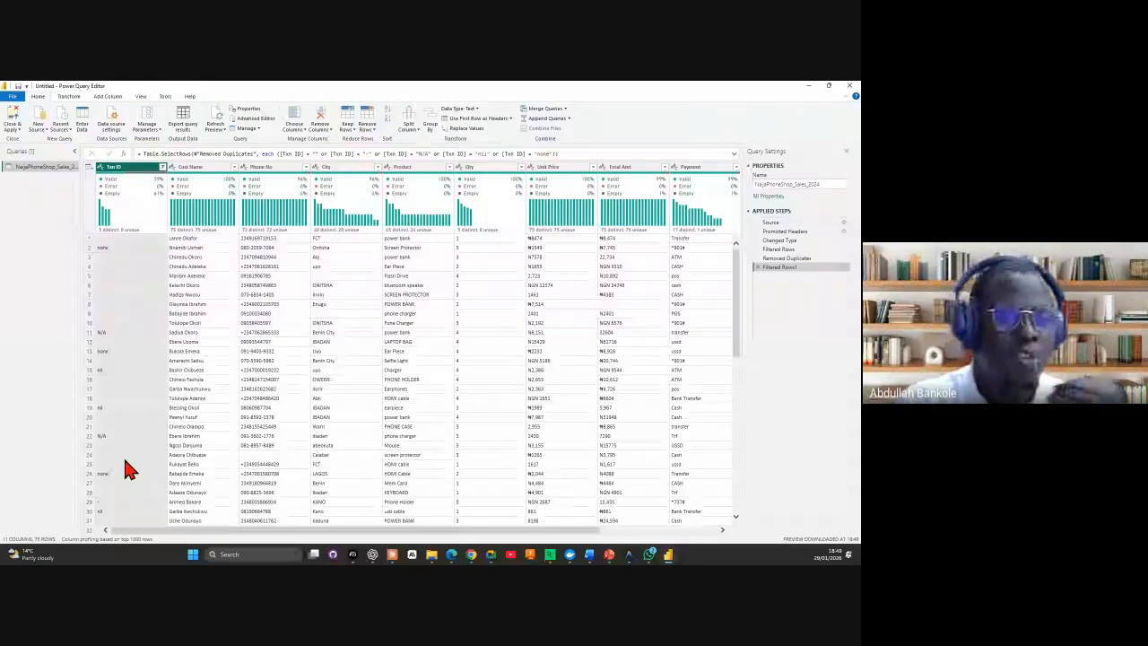
{"action": "left_click", "coordinate": [163, 169]}
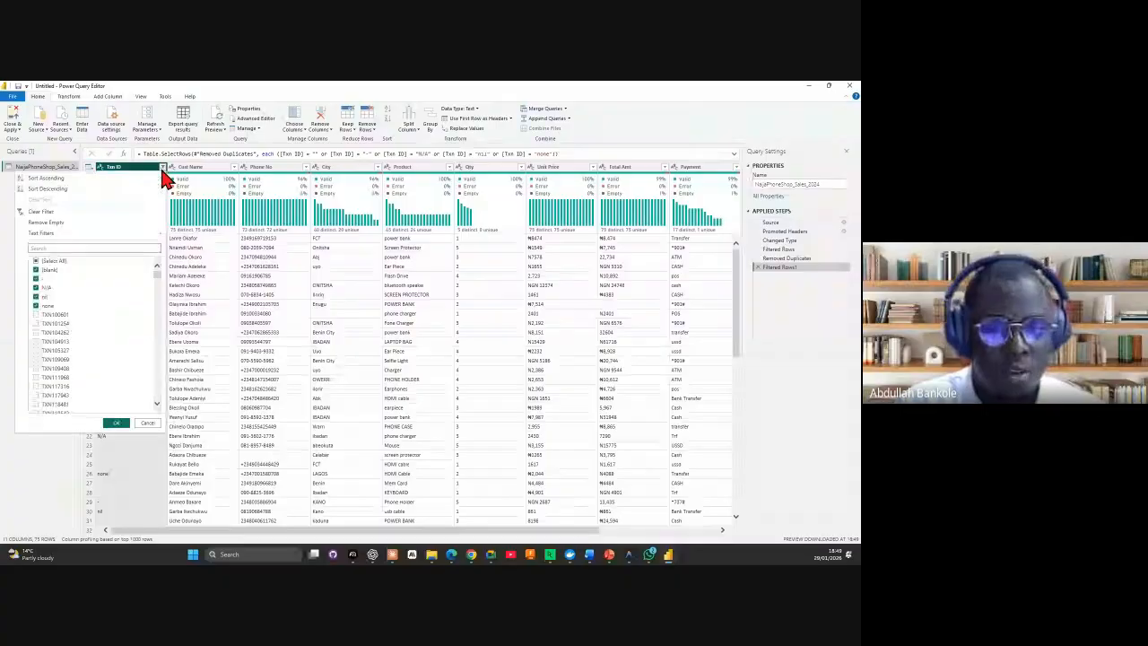
{"action": "left_click", "coordinate": [80, 213]}
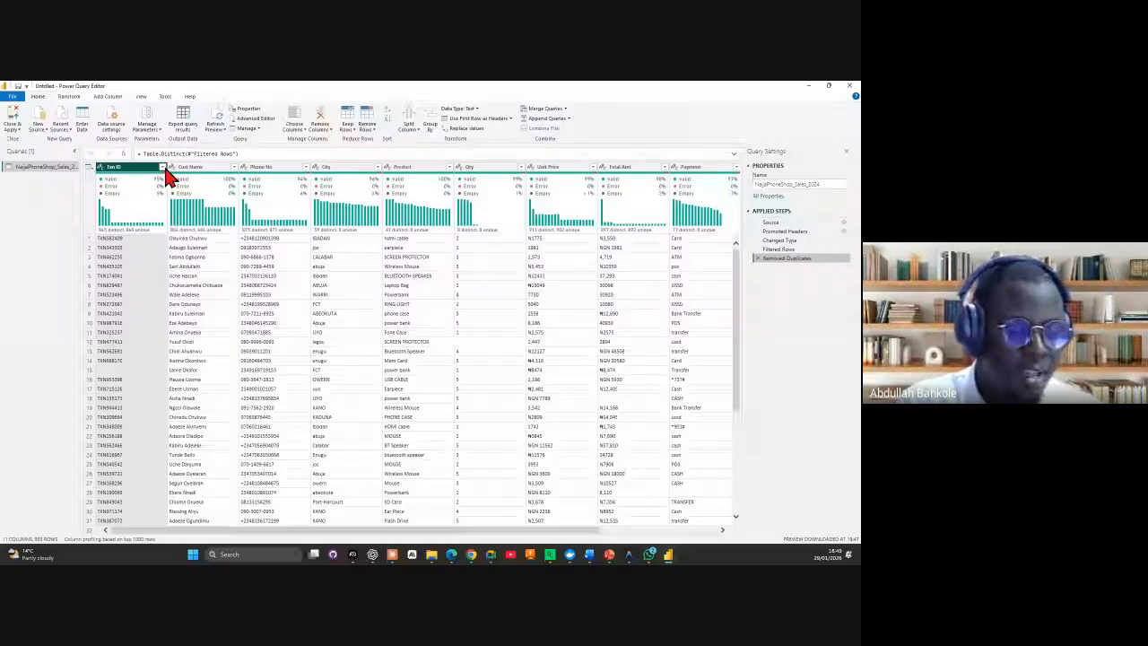
Step: Replace the blank values in the Txn ID column with "No ID"
{"action": "left_click", "coordinate": [147, 370]}
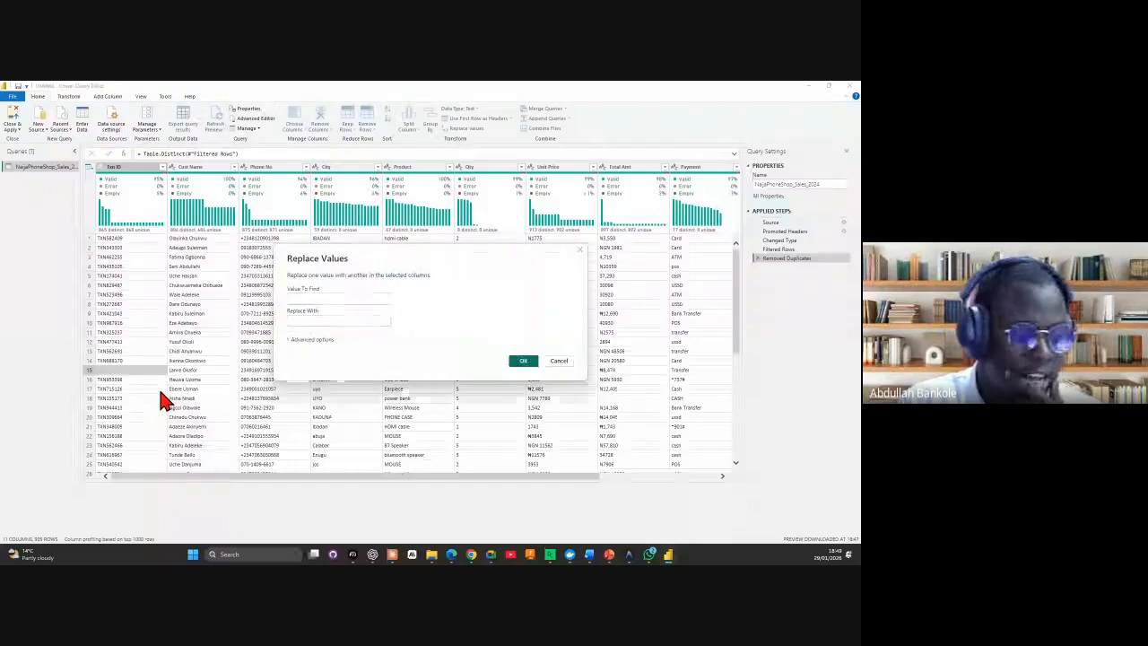
{"action": "left_click", "coordinate": [306, 322]}
{"action": "type", "text": "No"}
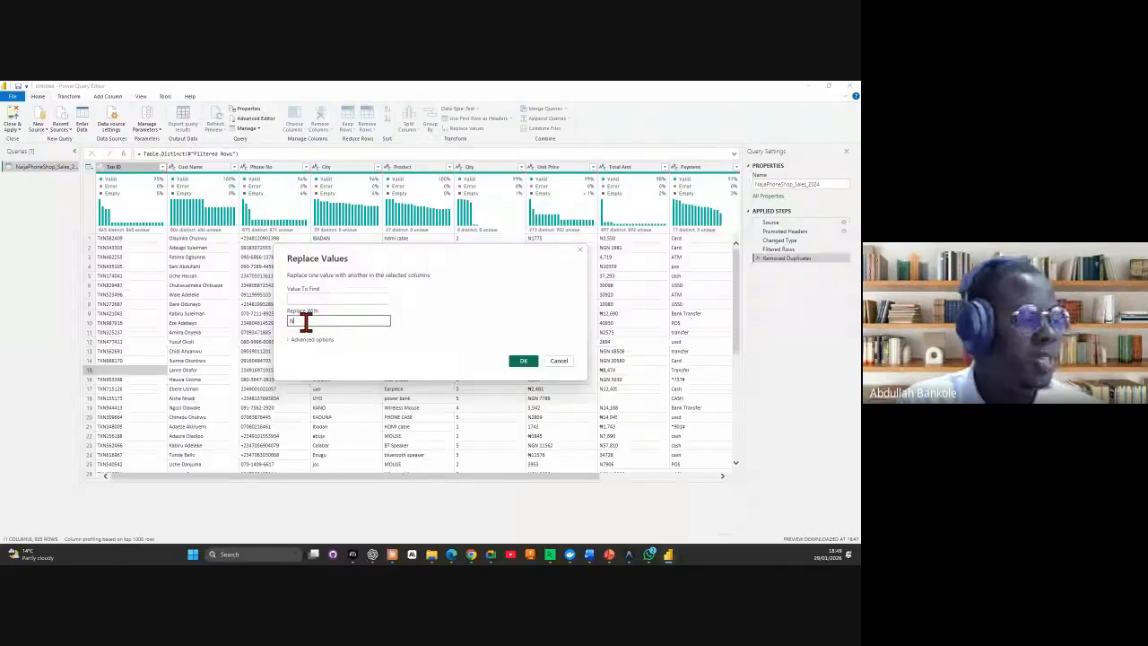
{"action": "type", "text": " ID"}
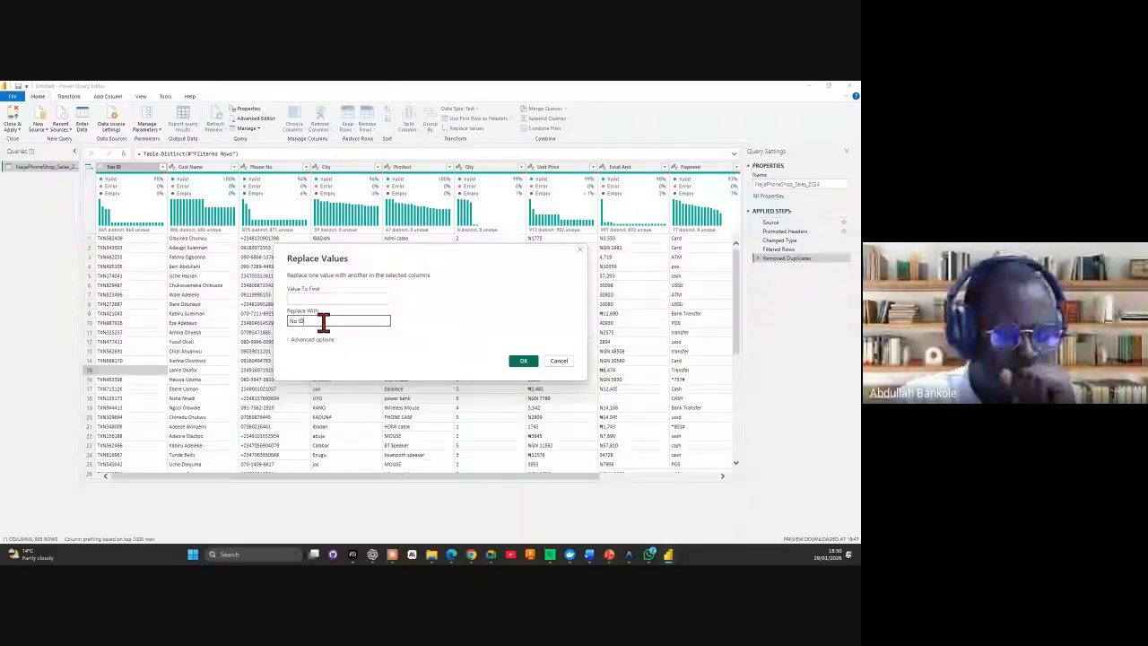
{"action": "left_click_drag", "start_coordinate": [323, 320], "coordinate": [246, 320]}
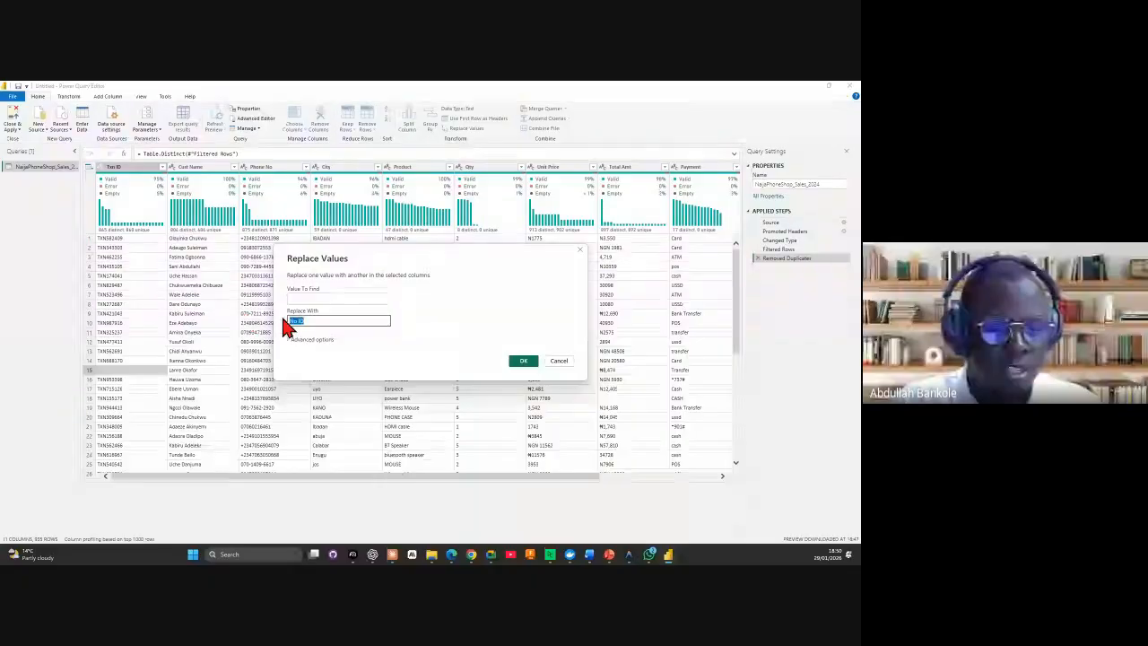
{"action": "left_click", "coordinate": [524, 361]}
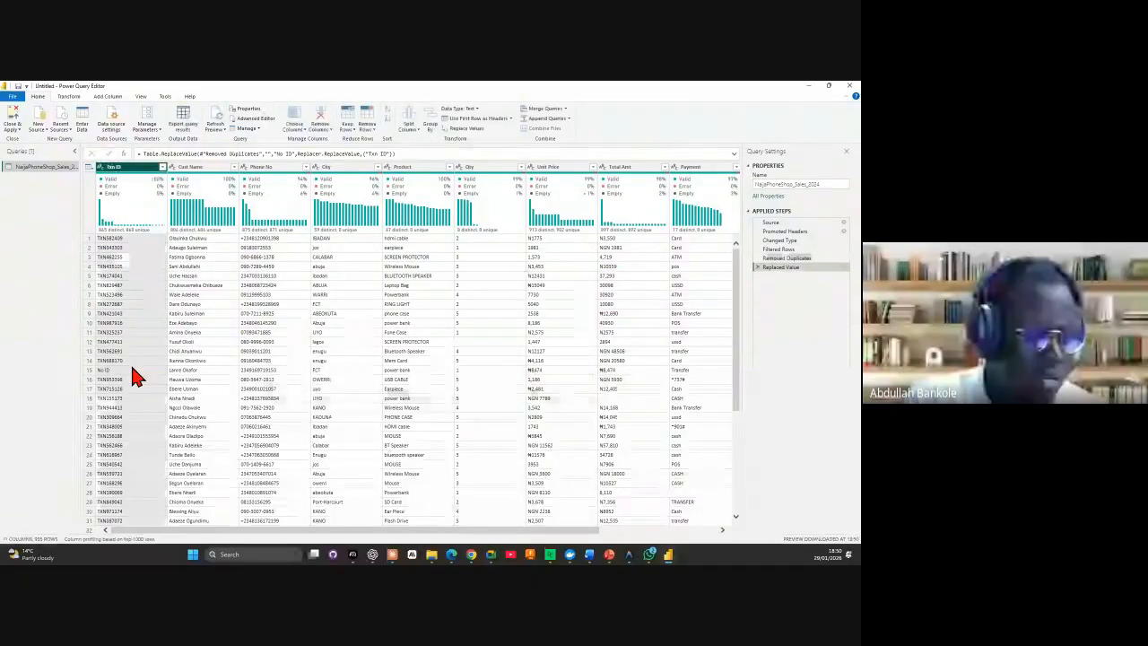
Step: Undo the blank replacement in the Txn ID column, and replace its blank values with "No ID" again
{"action": "key", "text": "ctrl+z"}
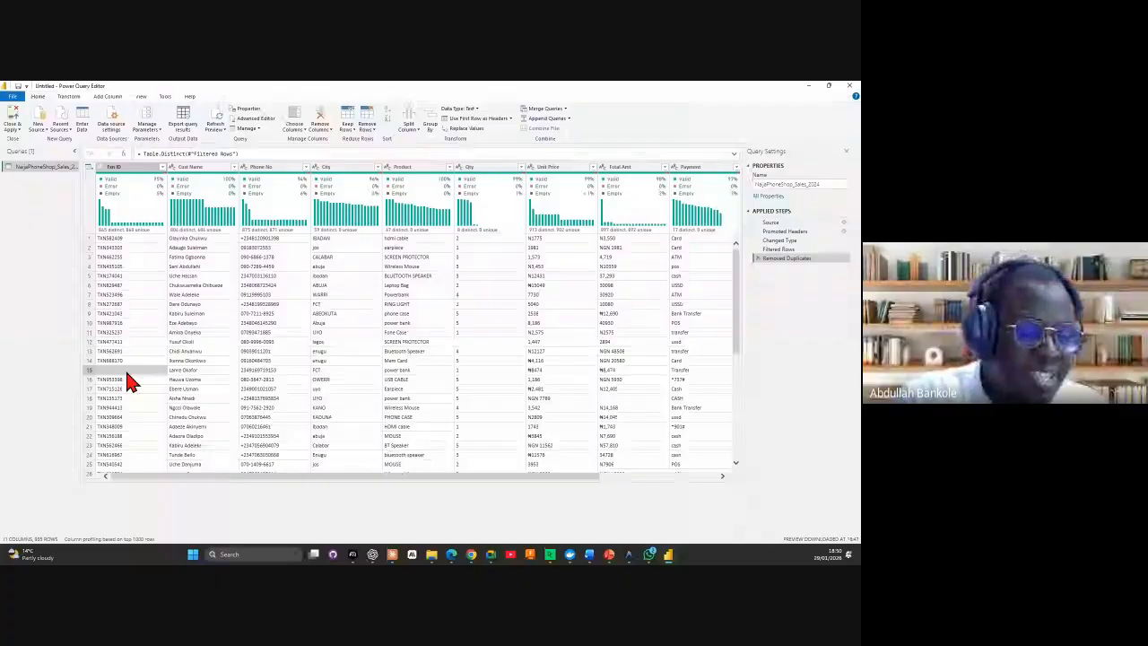
{"action": "right_click", "coordinate": [129, 380]}
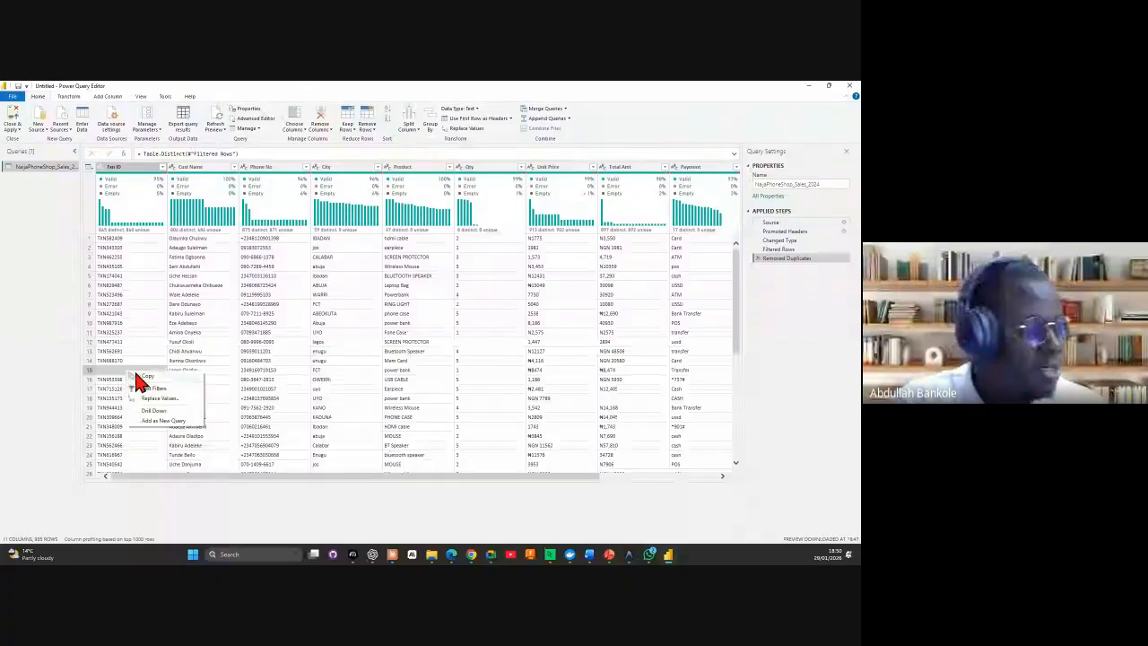
{"action": "left_click", "coordinate": [152, 397]}
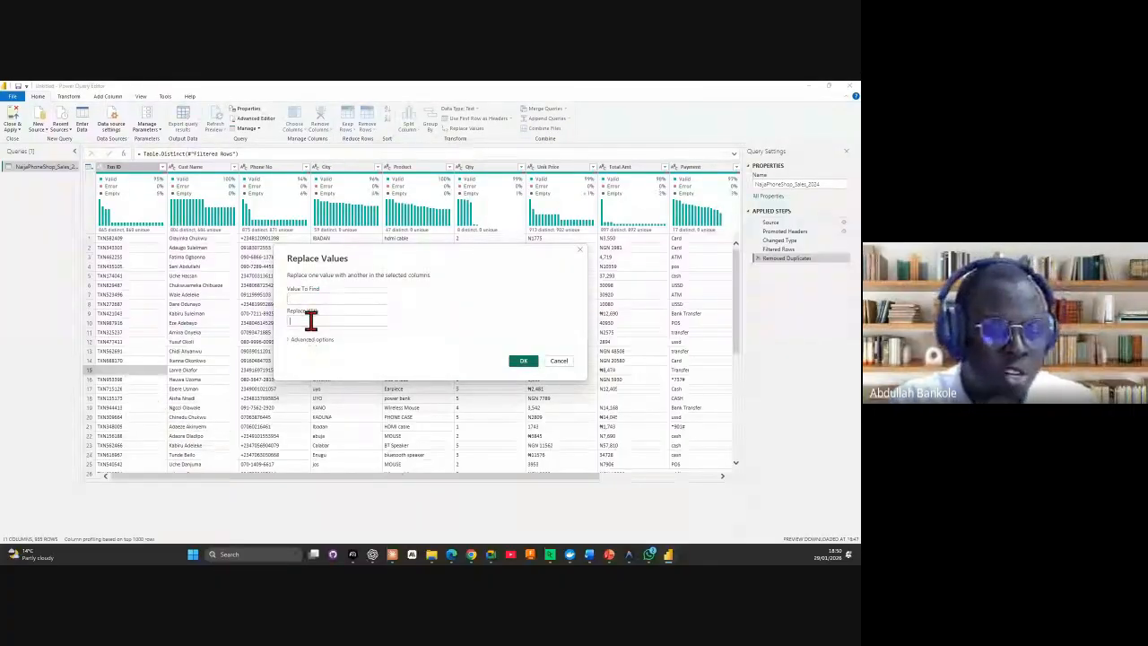
{"action": "left_click", "coordinate": [310, 320]}
{"action": "type", "text": "No ID"}
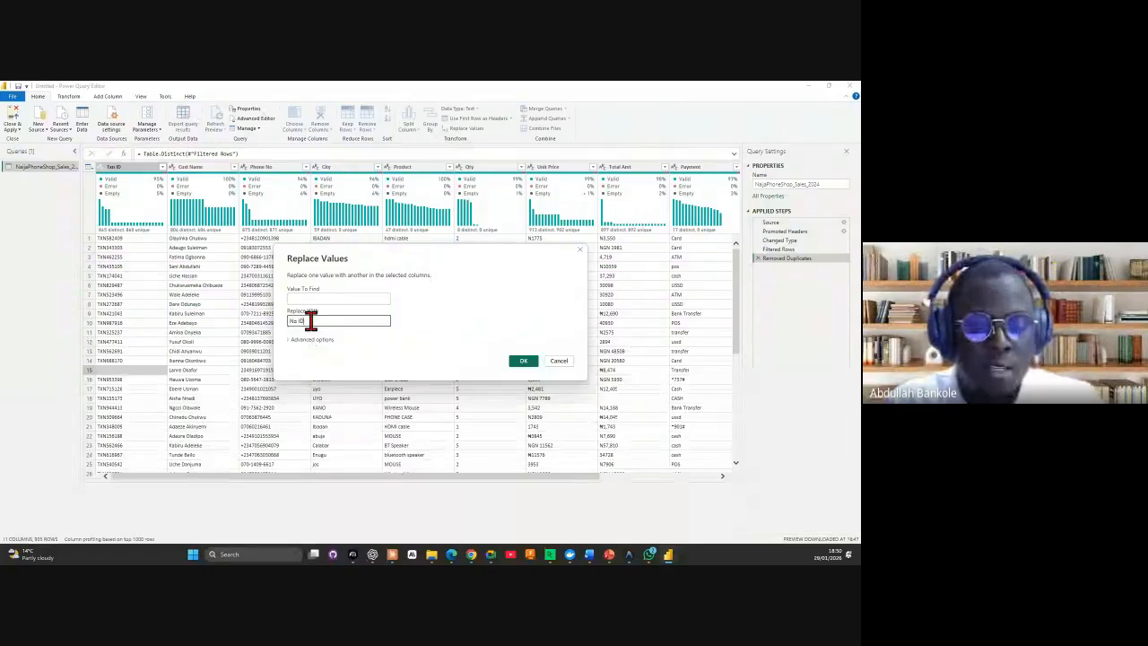
{"action": "left_click", "coordinate": [524, 362]}
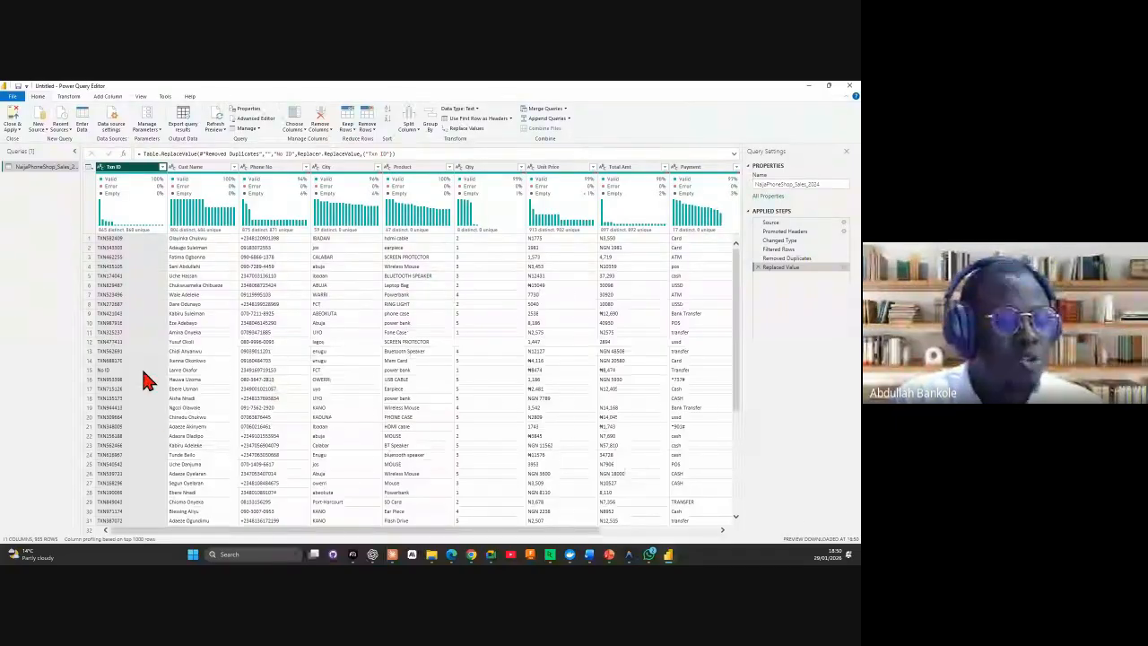
Step: Examine the Txn ID column's filter values and rows for remaining placeholder entries
{"action": "left_click", "coordinate": [163, 169]}
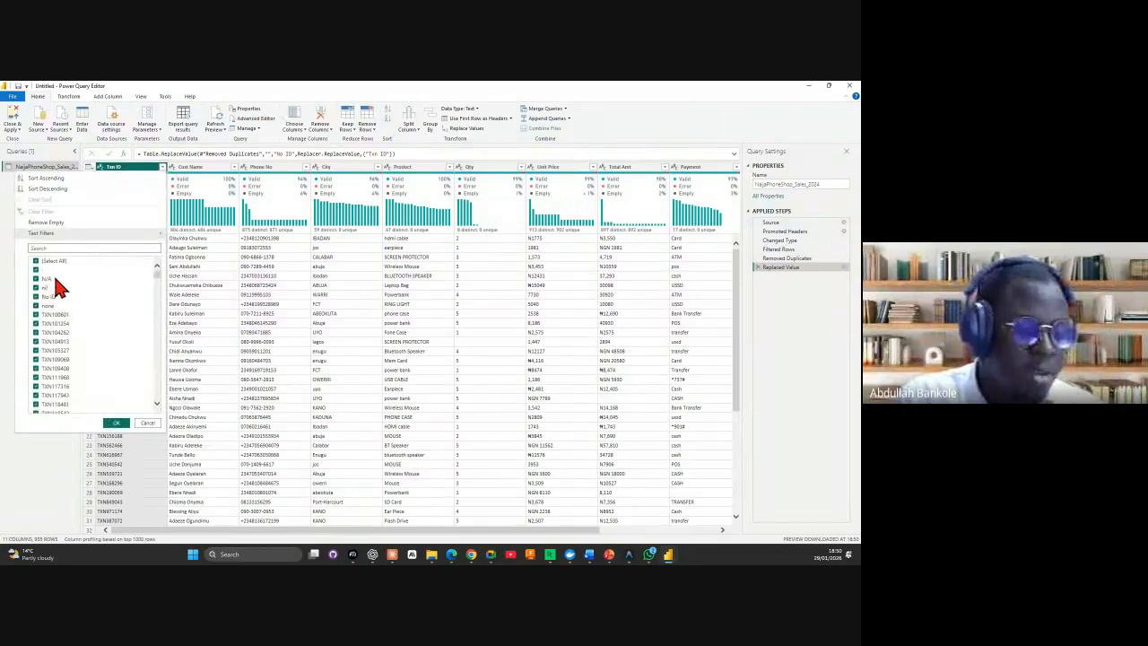
{"action": "left_click", "coordinate": [147, 422]}
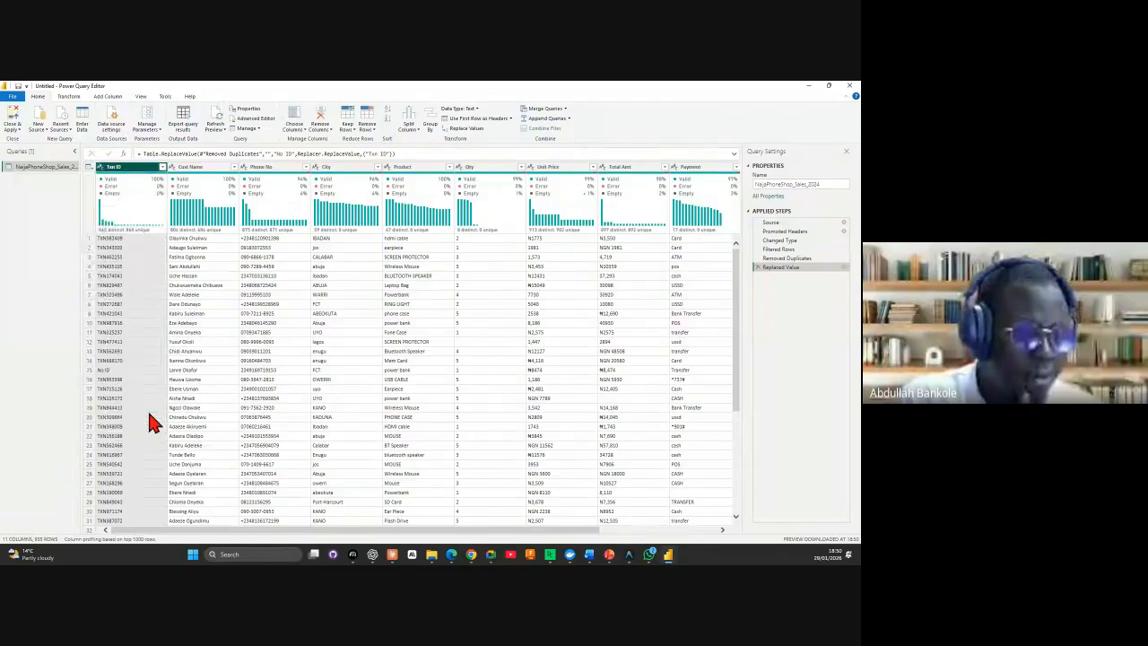
{"action": "scroll", "coordinate": [166, 373], "scroll_direction": "down", "scroll_amount": 3}
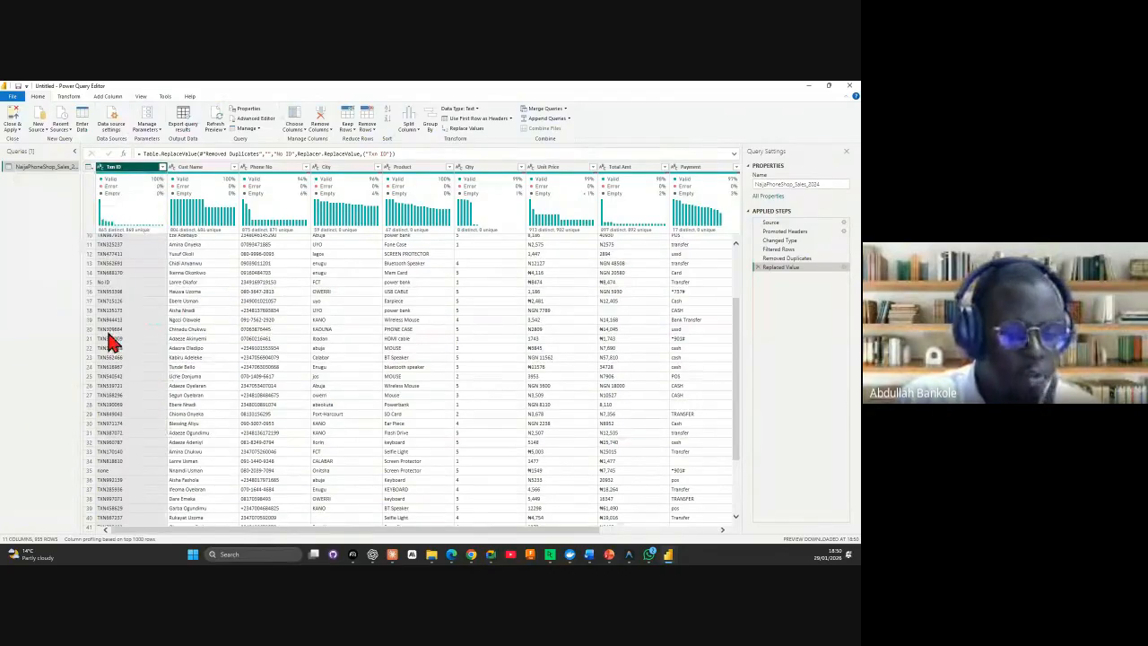
{"action": "left_click", "coordinate": [121, 470]}
{"action": "right_click", "coordinate": [122, 468]}
{"action": "left_click", "coordinate": [131, 473]}
{"action": "scroll", "coordinate": [141, 388], "scroll_direction": "down", "scroll_amount": 2}
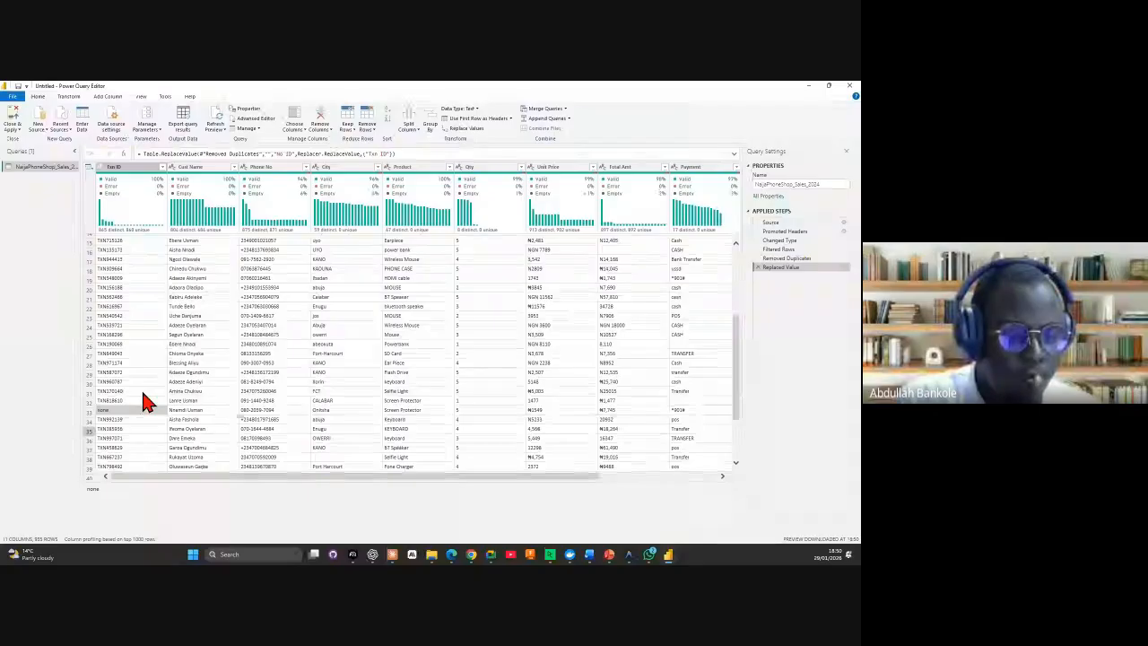
{"action": "scroll", "coordinate": [141, 387], "scroll_direction": "down", "scroll_amount": 1}
Step: Filter the Txn ID column to show only the -, N/A, nil, No ID and none values
{"action": "left_click", "coordinate": [162, 166]}
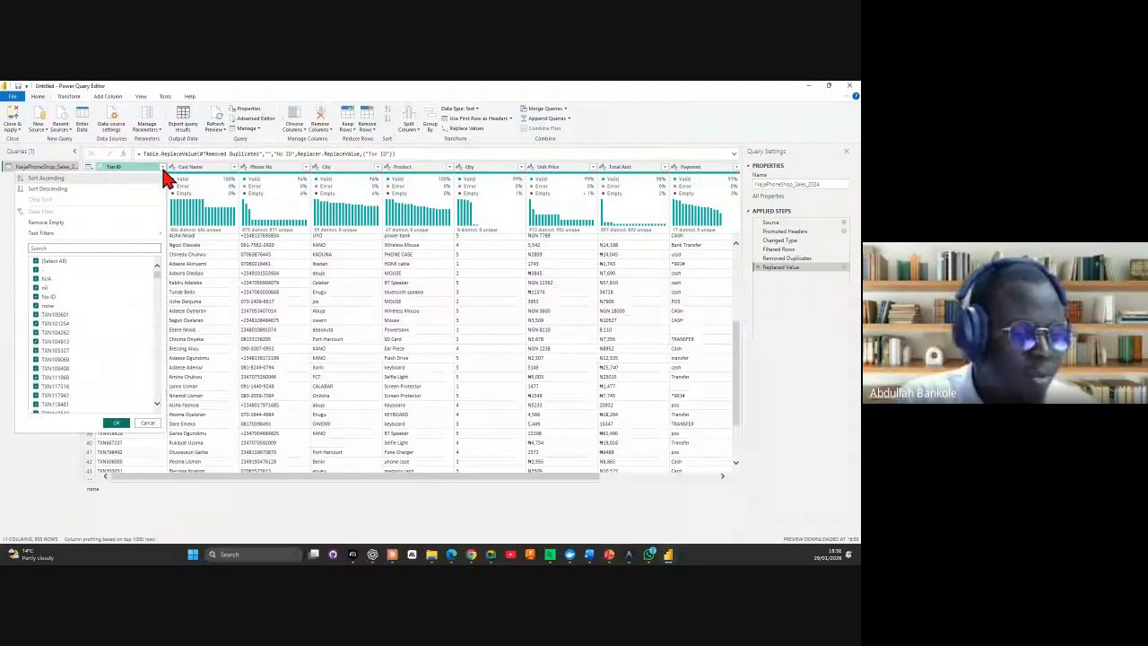
{"action": "left_click", "coordinate": [36, 260]}
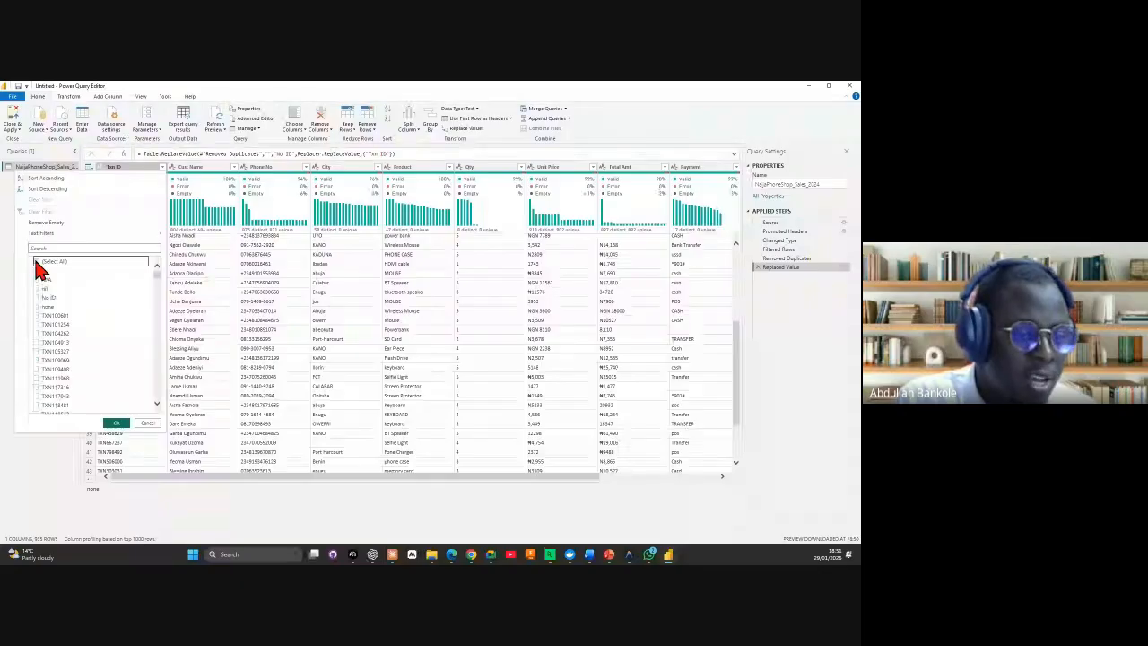
{"action": "left_click", "coordinate": [36, 261]}
{"action": "left_click", "coordinate": [36, 261]}
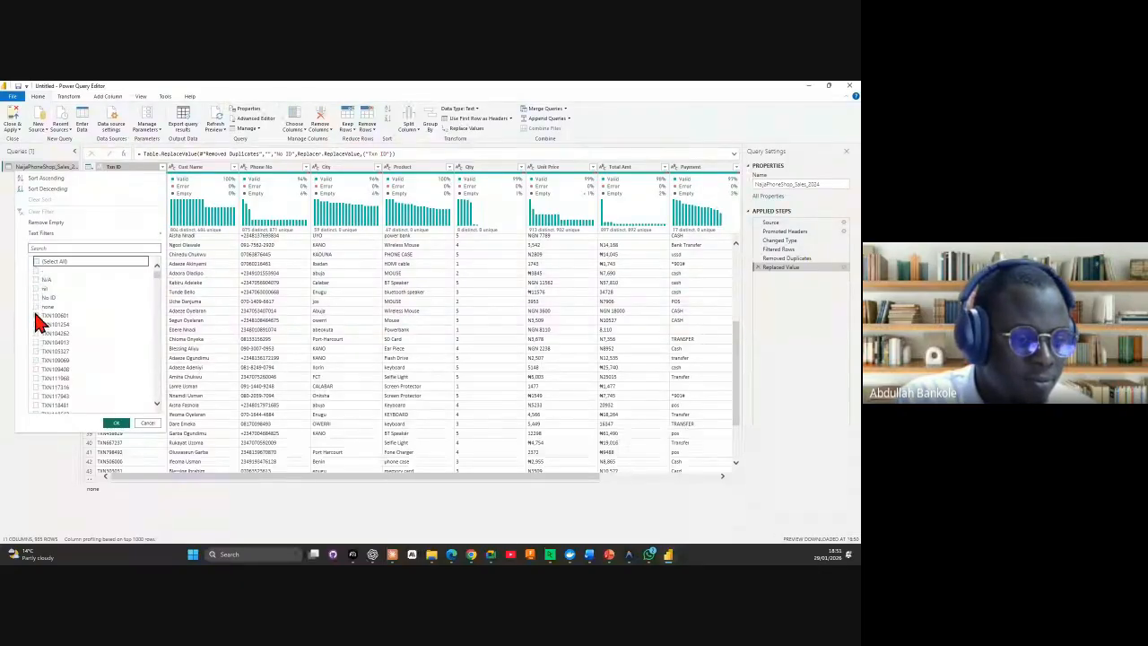
{"action": "left_click", "coordinate": [36, 307]}
{"action": "left_click", "coordinate": [35, 297]}
{"action": "left_click", "coordinate": [36, 288]}
{"action": "left_click", "coordinate": [36, 279]}
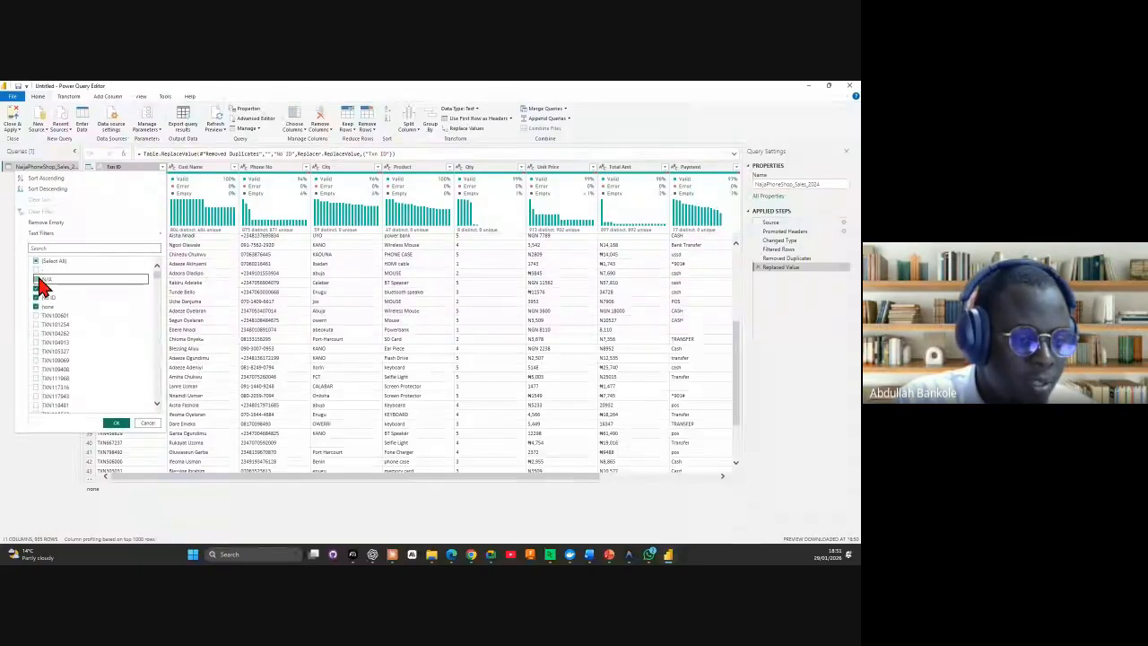
{"action": "left_click", "coordinate": [36, 270]}
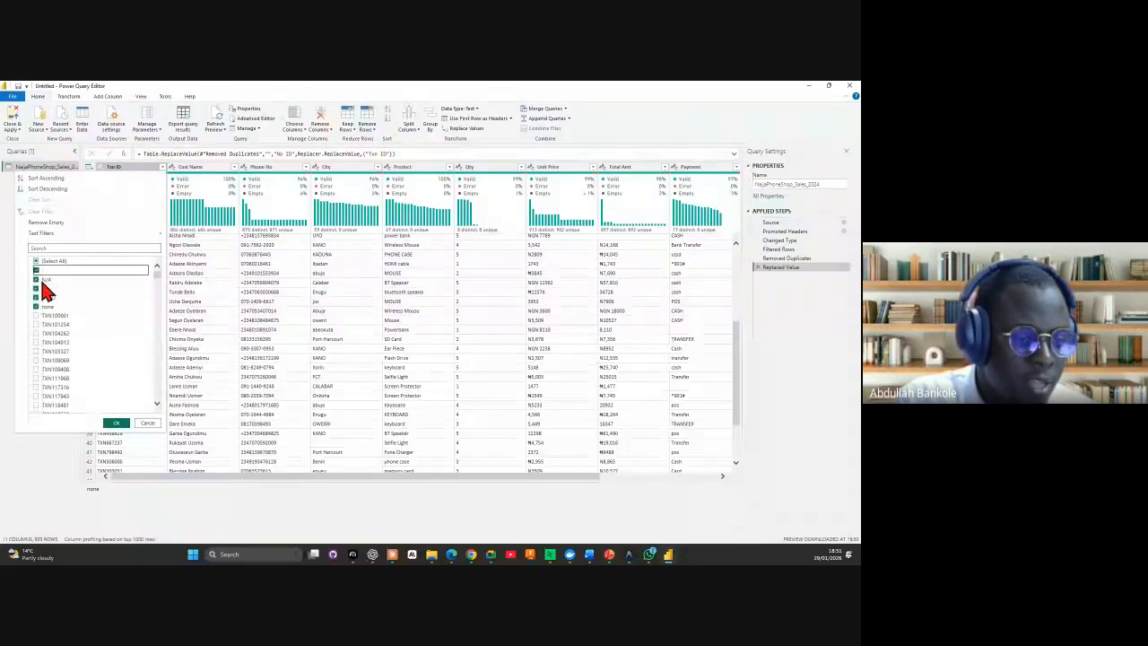
{"action": "left_click", "coordinate": [117, 423]}
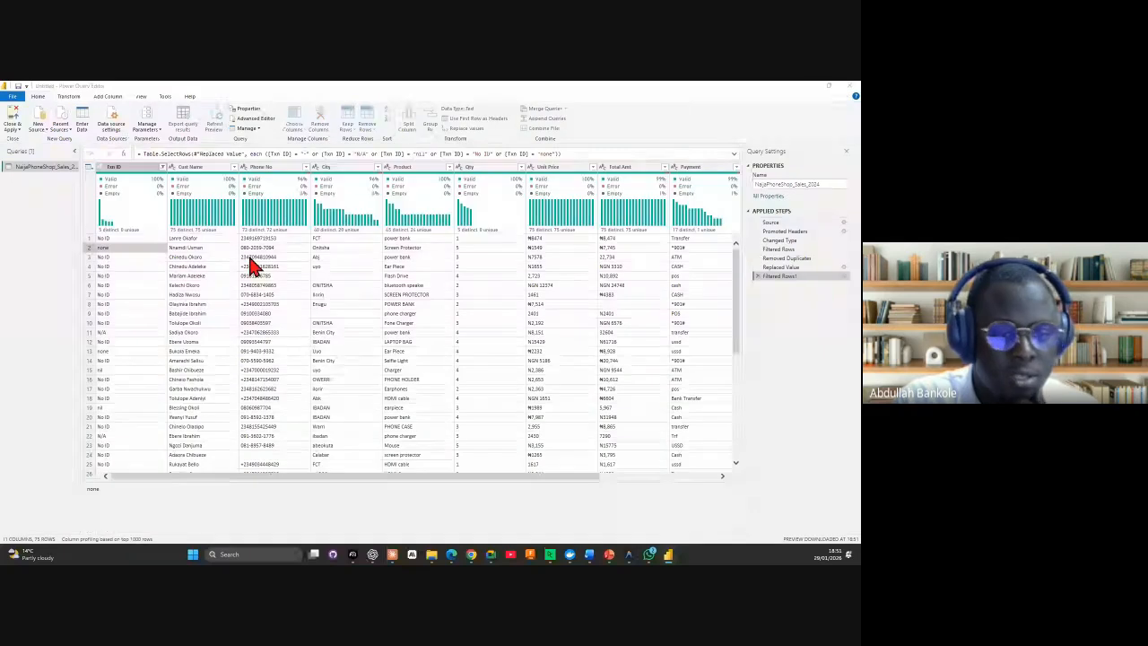
Step: Replace the N/A values in the Txn ID column with "No ID"
{"action": "right_click", "coordinate": [129, 333]}
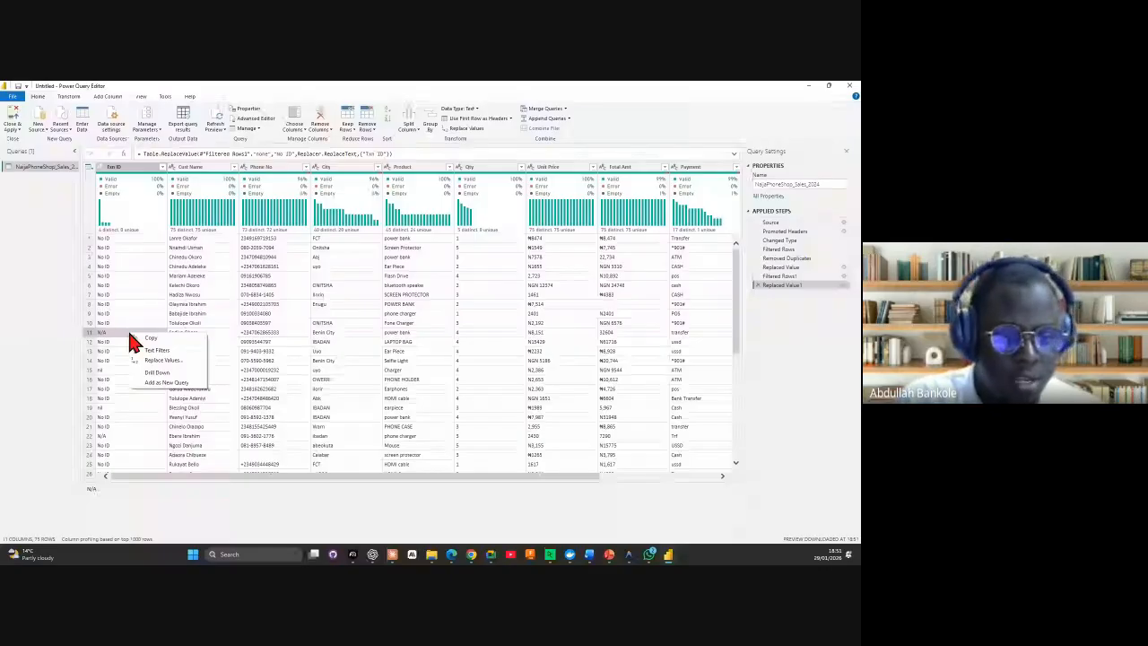
{"action": "left_click", "coordinate": [159, 360]}
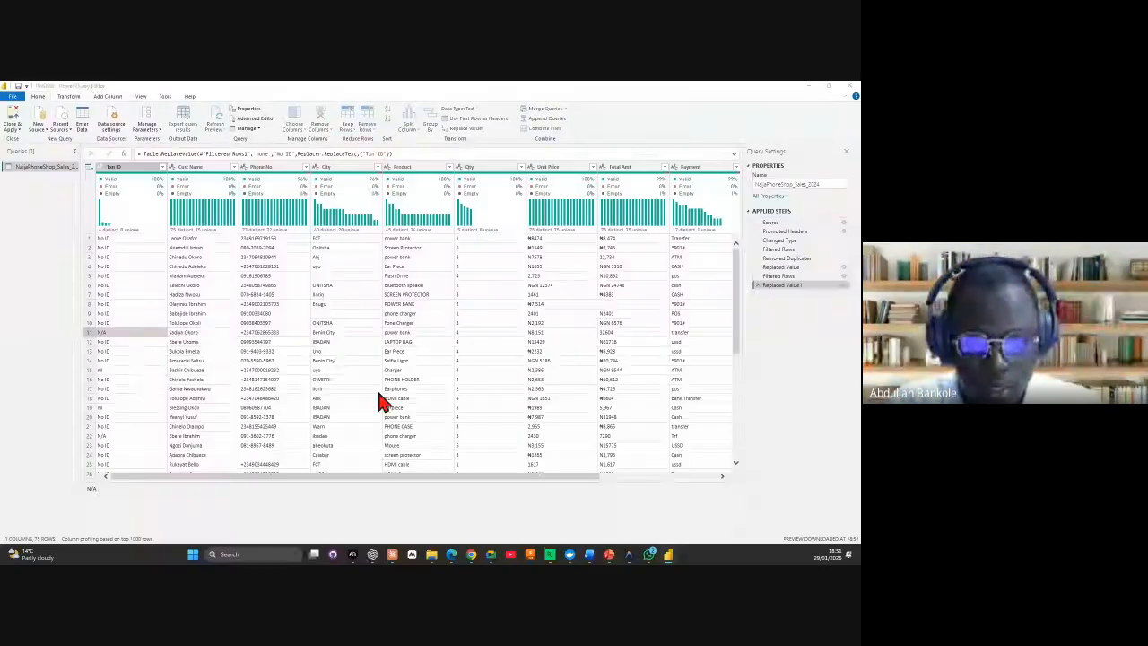
{"action": "left_click", "coordinate": [316, 321]}
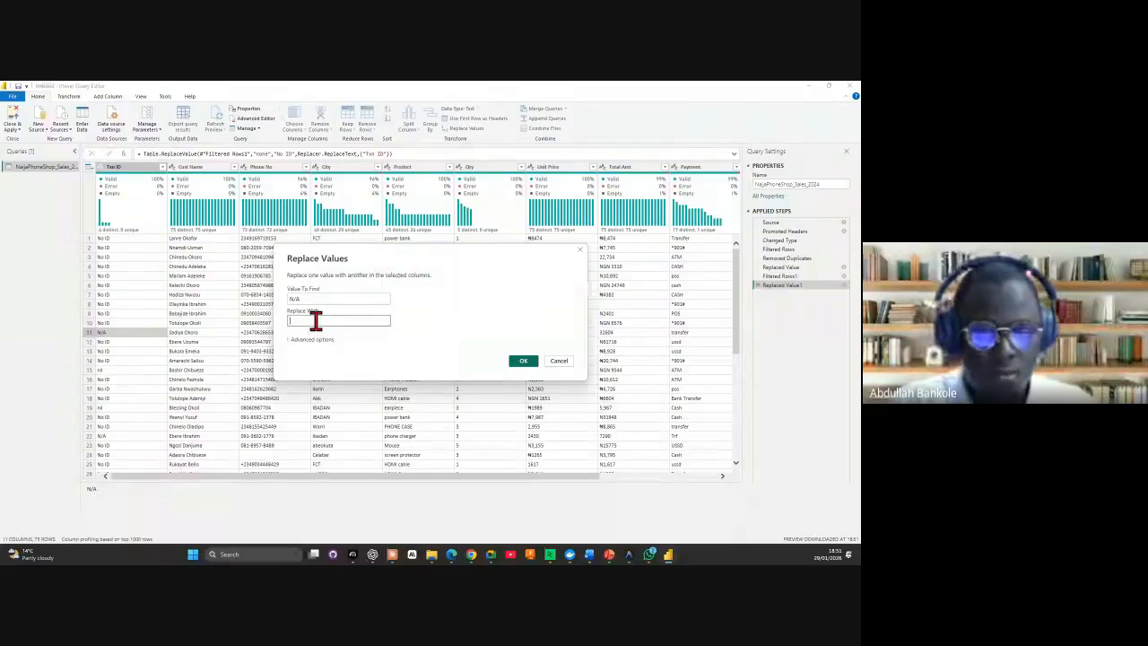
{"action": "type", "text": "No ID"}
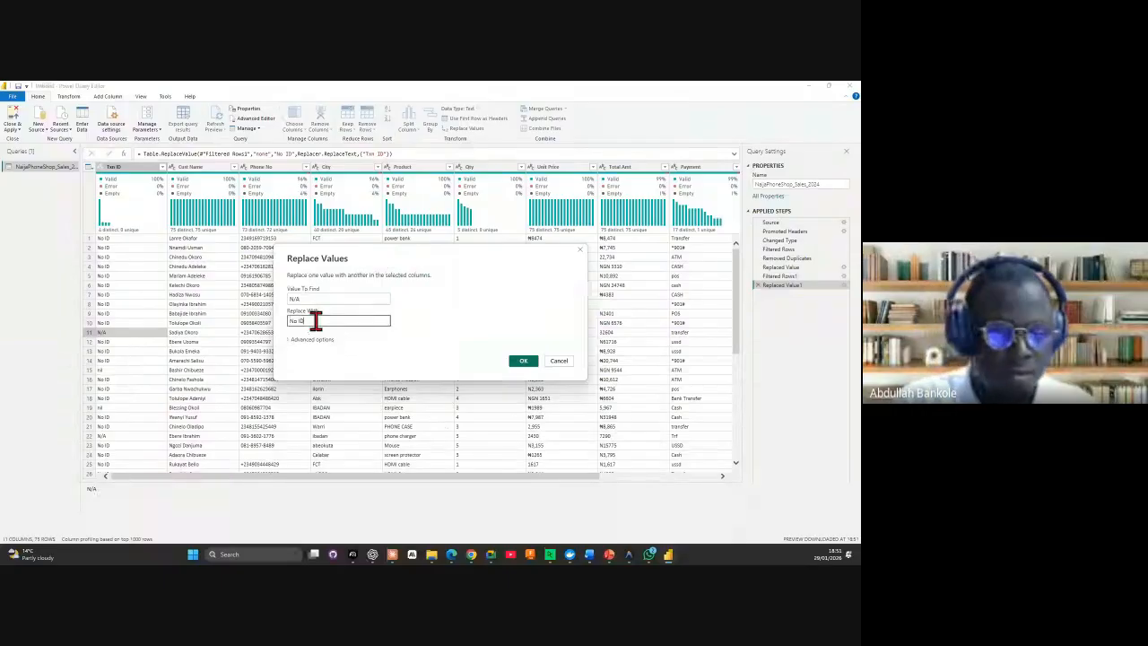
{"action": "left_click", "coordinate": [523, 360]}
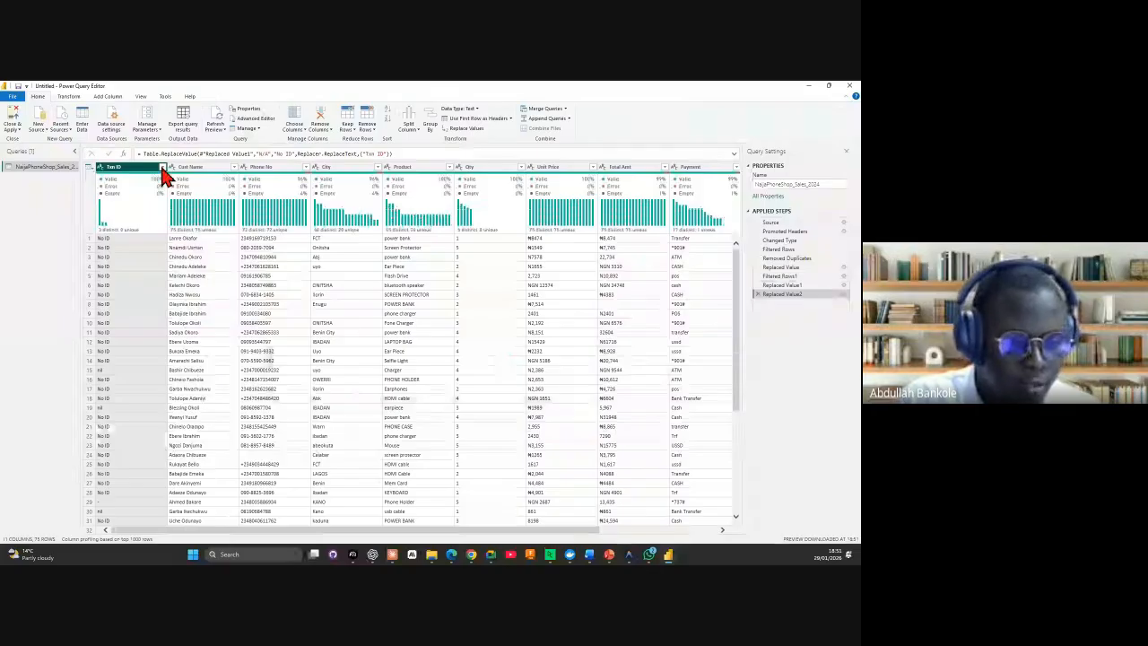
Step: Replace the nil and - values in the Txn ID column with "No ID"
{"action": "left_click", "coordinate": [162, 167]}
{"action": "left_click", "coordinate": [125, 406]}
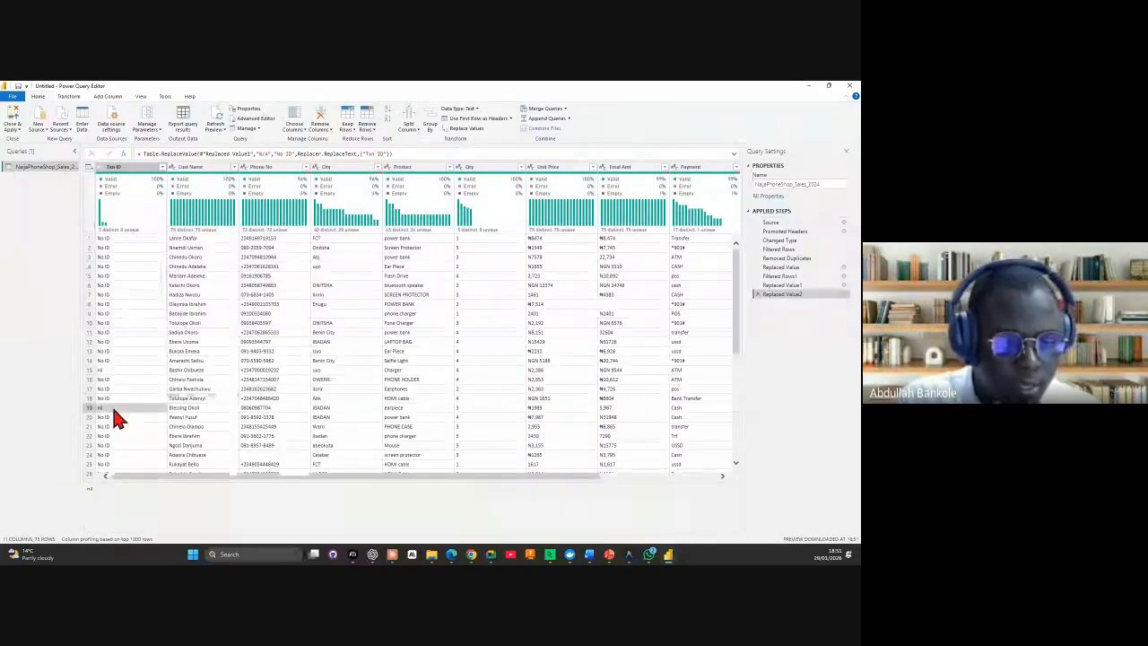
{"action": "right_click", "coordinate": [115, 413]}
{"action": "left_click", "coordinate": [154, 435]}
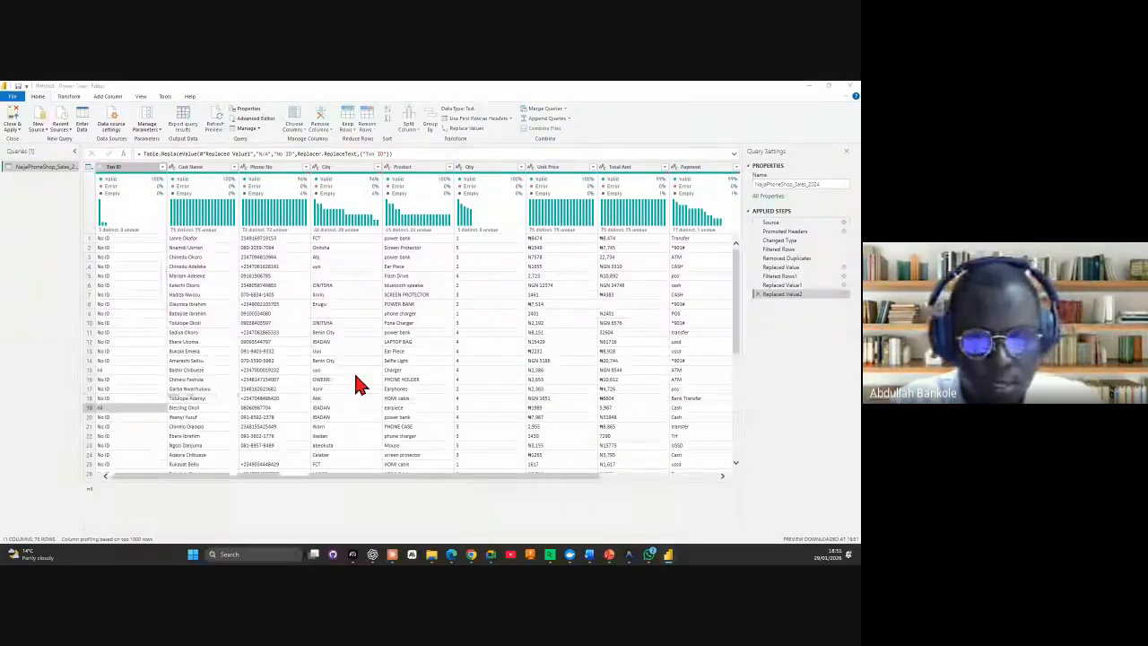
{"action": "key", "text": "Return"}
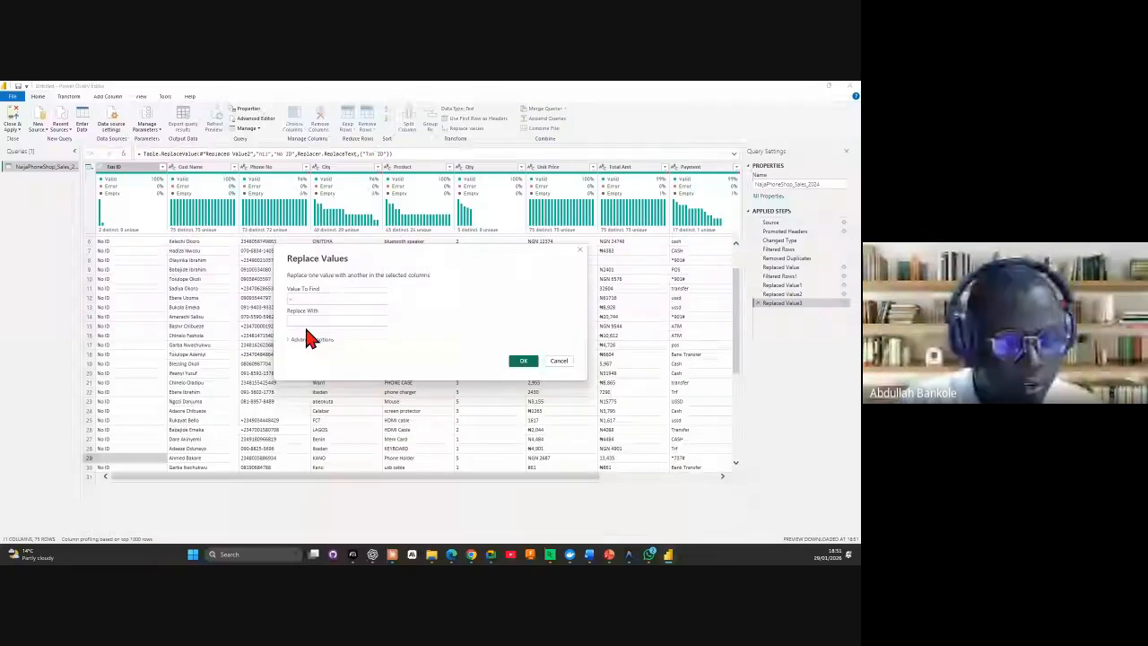
{"action": "type", "text": "No ID"}
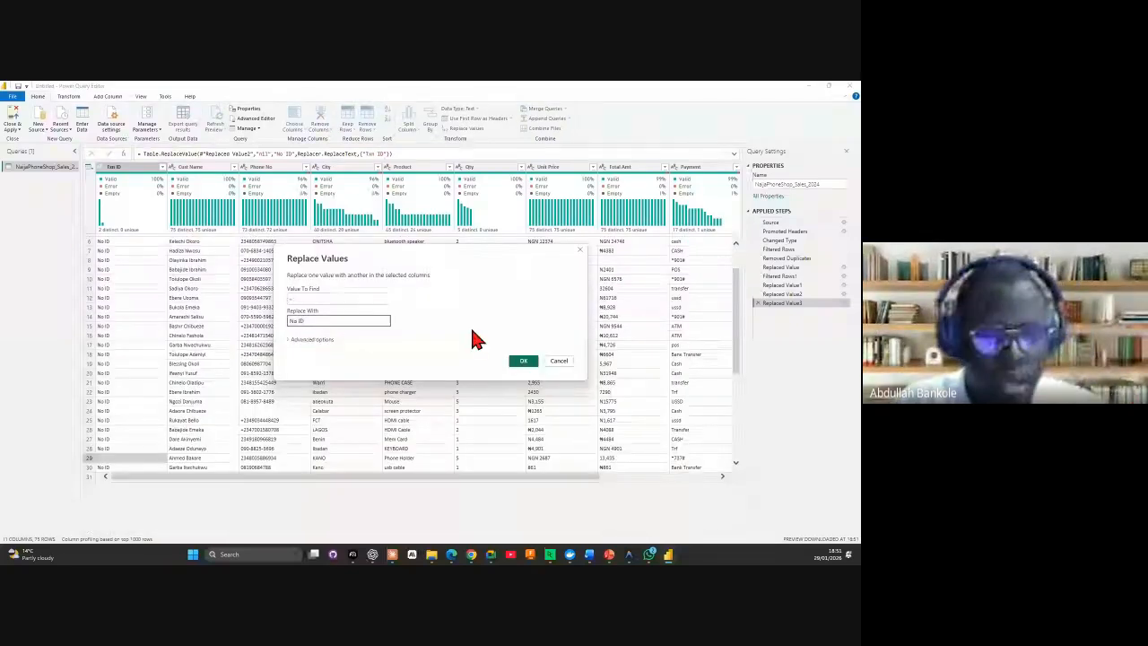
{"action": "left_click", "coordinate": [523, 360]}
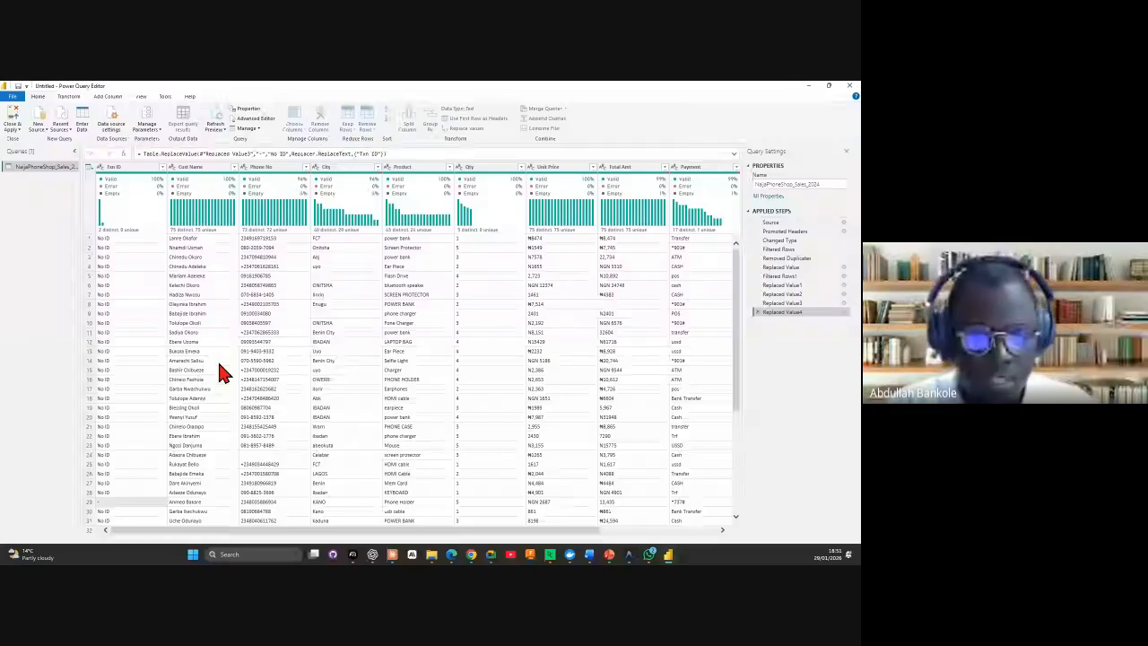
Step: Check the Txn ID column's filter values and distinct count for any leftover placeholders
{"action": "left_click", "coordinate": [159, 170]}
{"action": "left_click", "coordinate": [162, 169]}
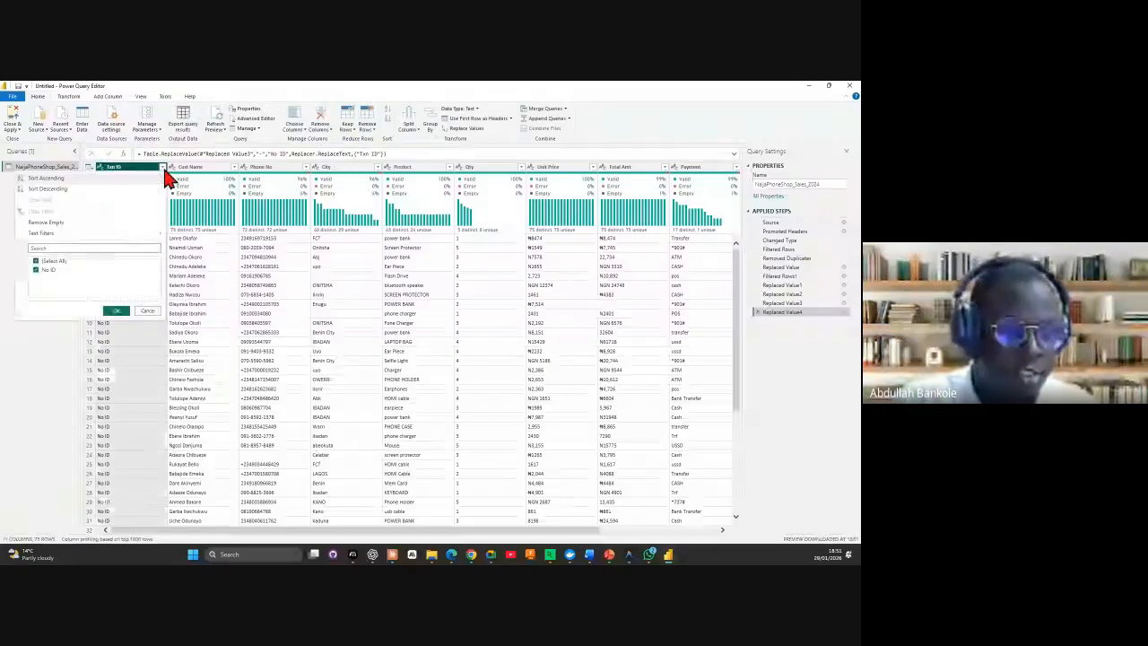
{"action": "left_click", "coordinate": [146, 312]}
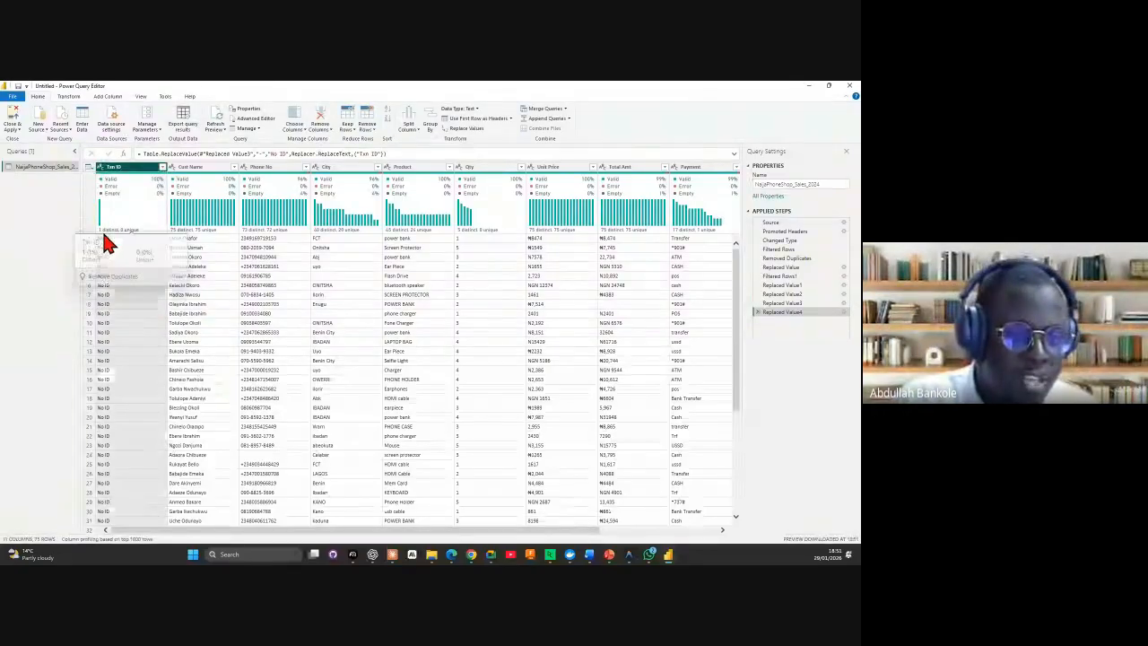
{"action": "mouse_move", "coordinate": [135, 233]}
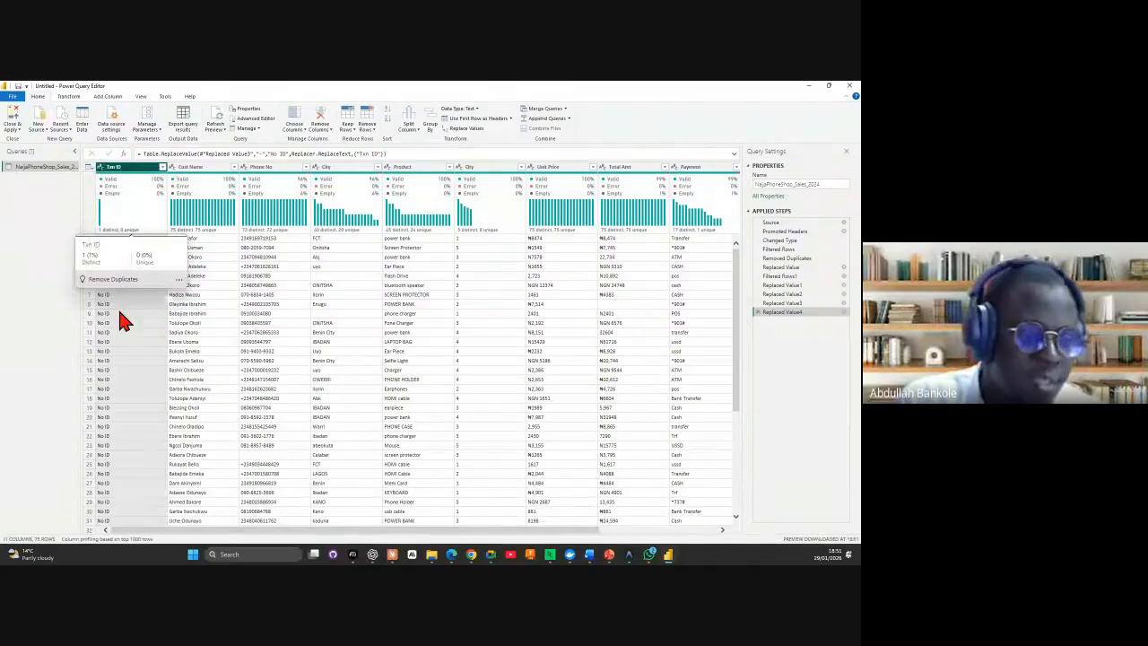
{"action": "left_click", "coordinate": [109, 371]}
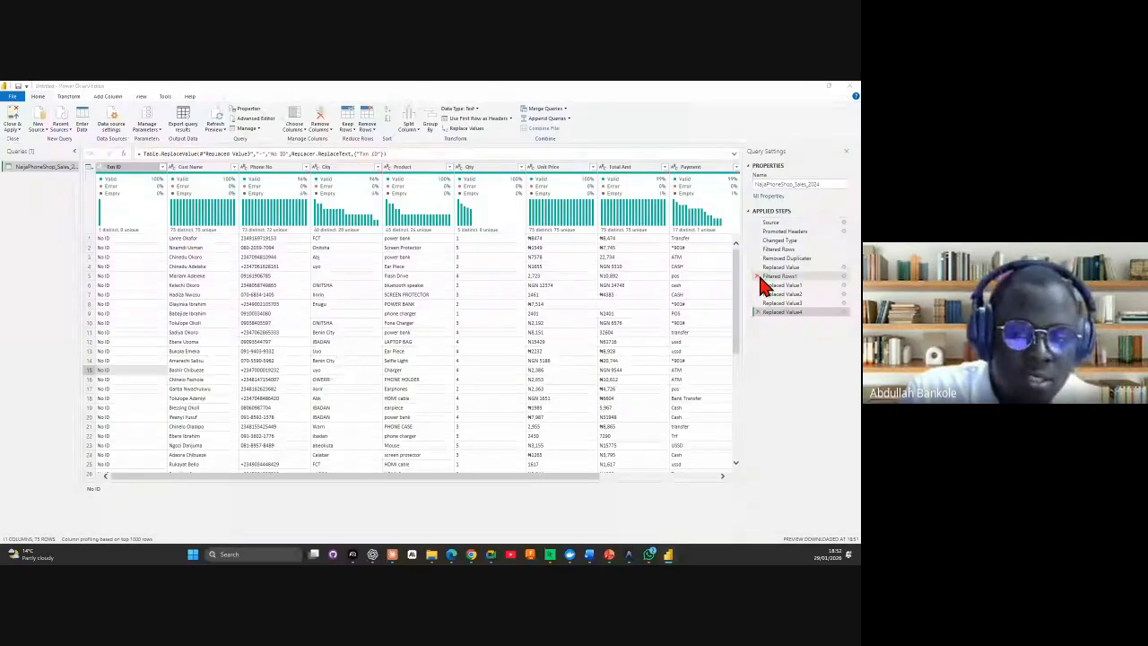
Step: Delete the Filtered Rows1 applied step to bring back all the transaction rows
{"action": "left_click", "coordinate": [759, 277]}
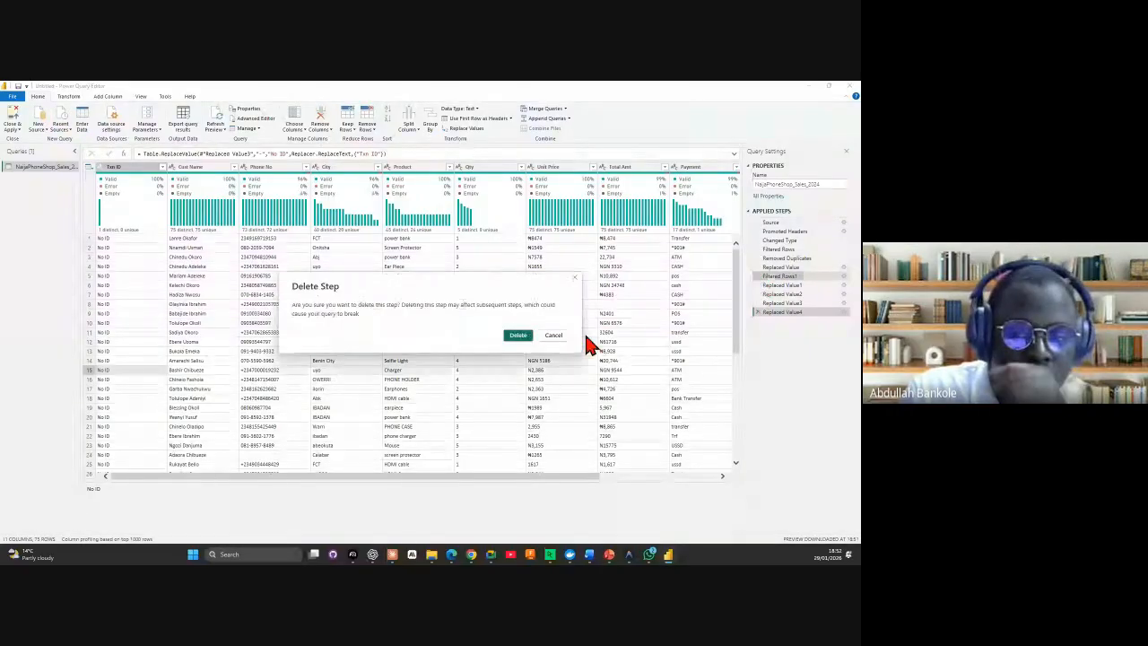
{"action": "left_click", "coordinate": [517, 336]}
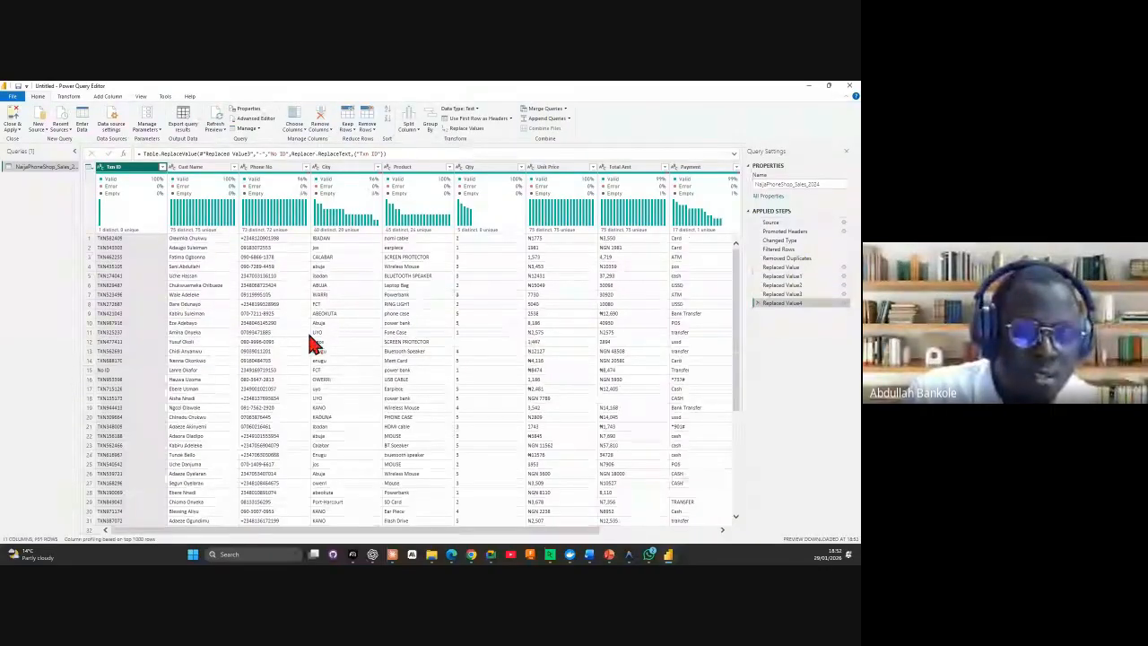
{"action": "left_click", "coordinate": [123, 360]}
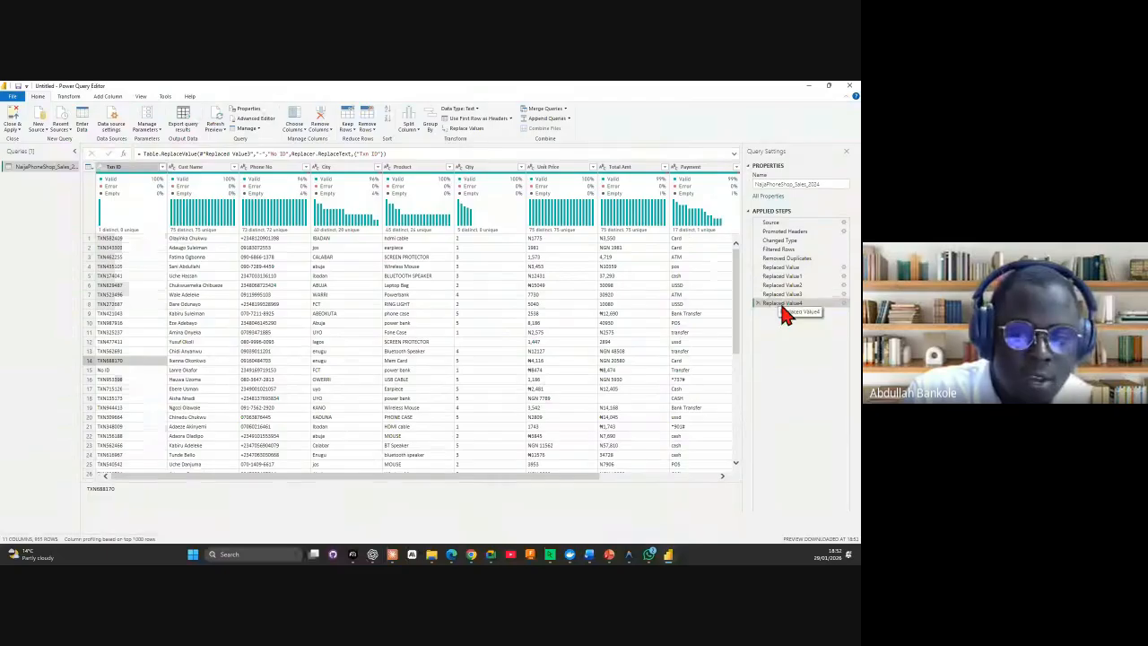
{"action": "left_click", "coordinate": [119, 303]}
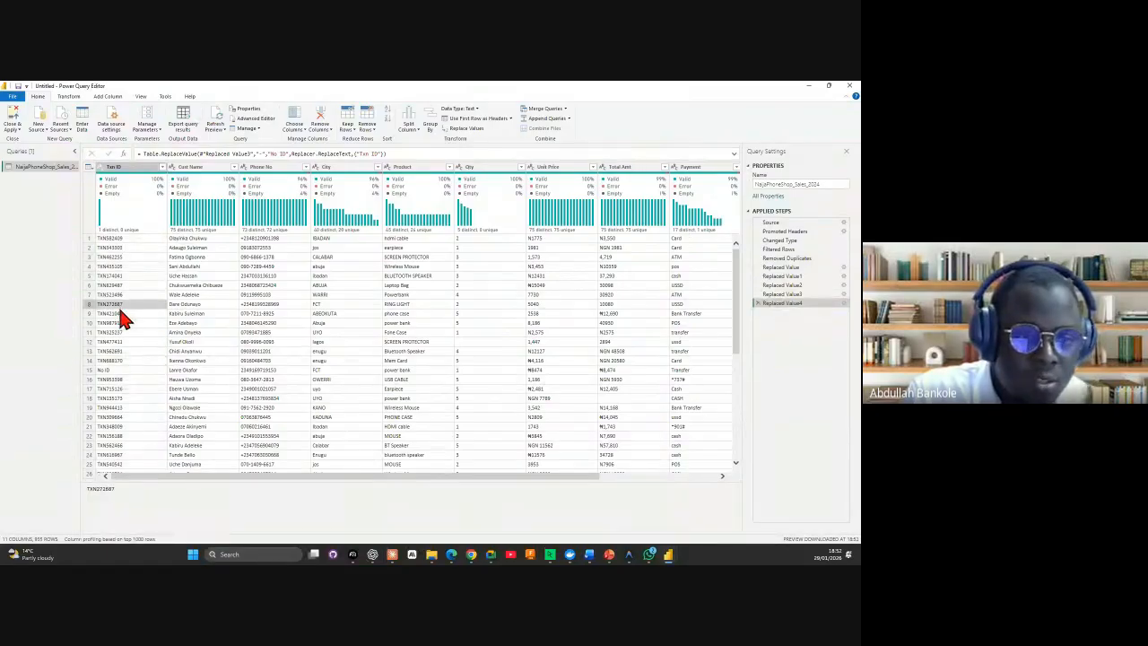
Step: Review each Txn ID replacement in the applied steps, from Replaced Value through Replaced Value4
{"action": "left_click", "coordinate": [795, 268]}
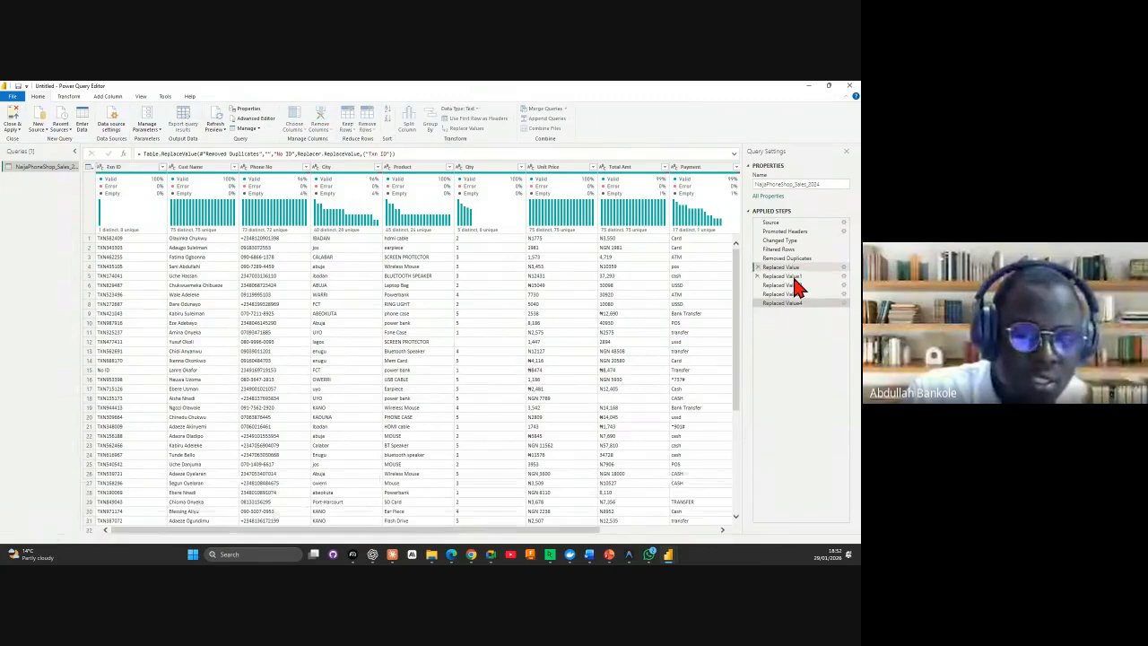
{"action": "left_click", "coordinate": [795, 276]}
{"action": "left_click", "coordinate": [794, 285]}
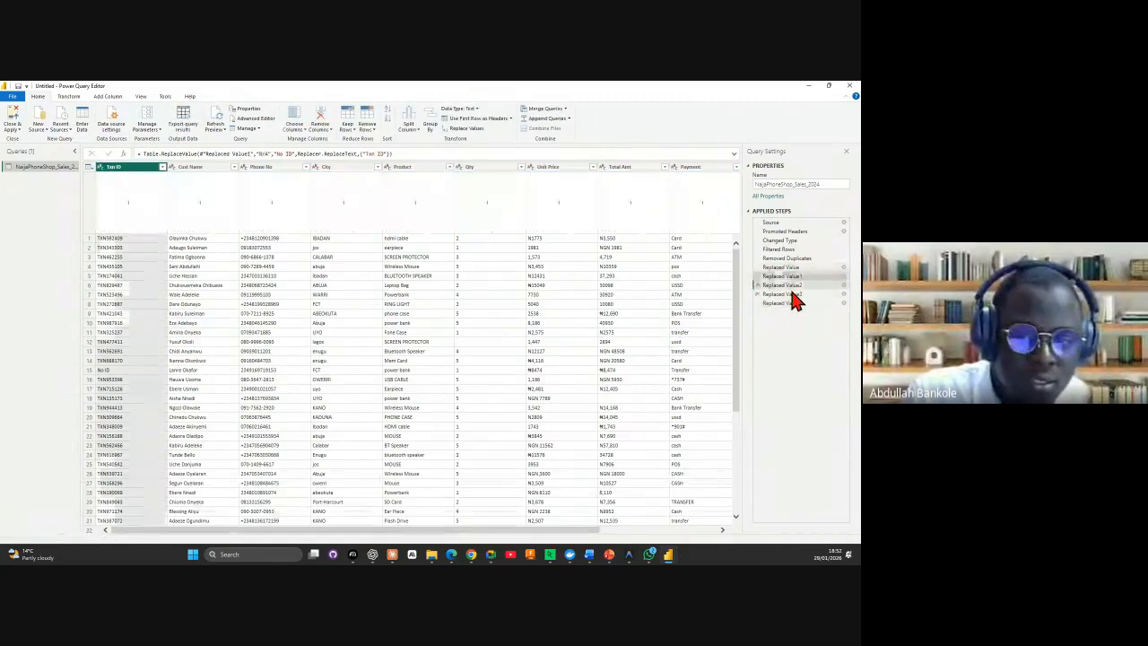
{"action": "left_click", "coordinate": [793, 294]}
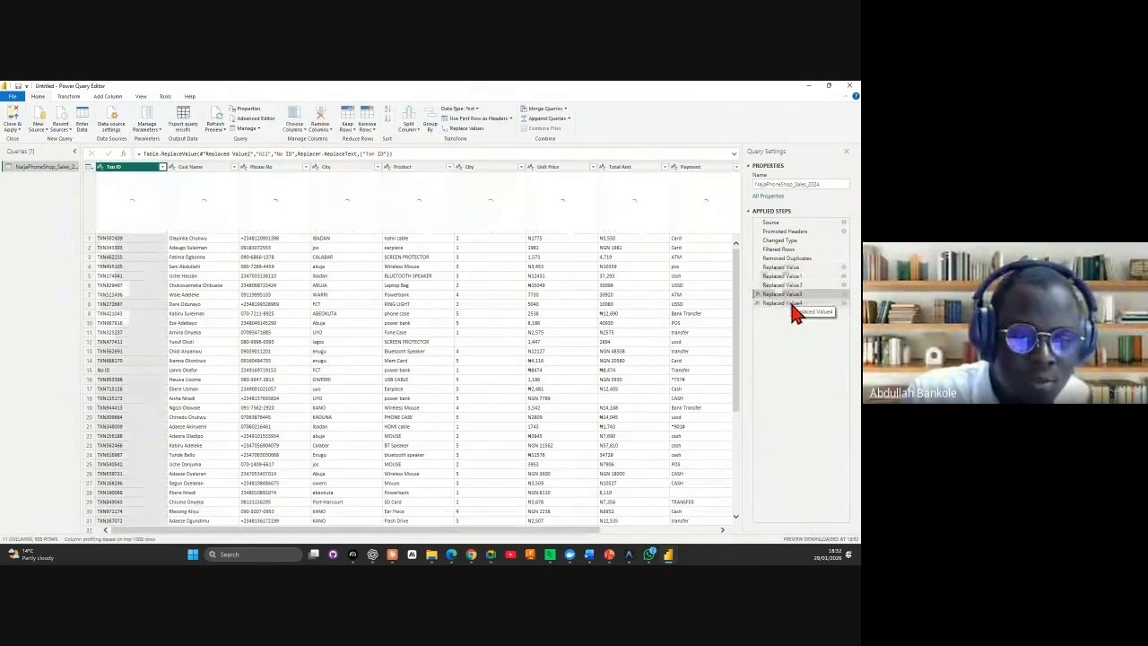
{"action": "left_click", "coordinate": [791, 304]}
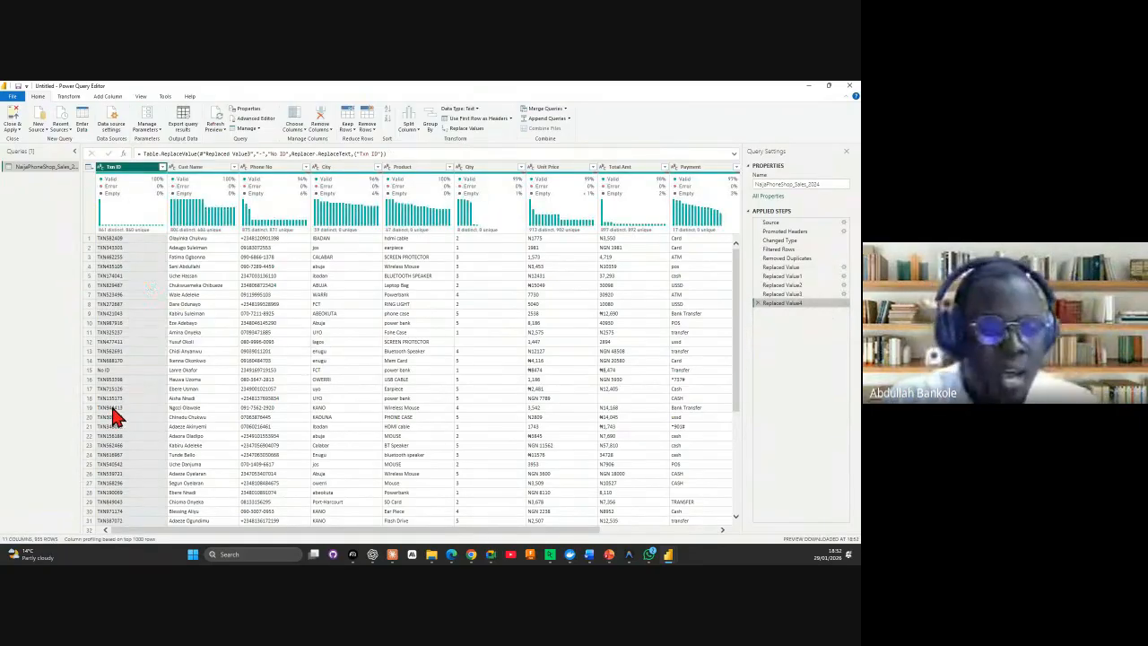
Step: Examine the Txn ID column's distinct and unique counts, its "No ID" entry and its full list of filter values
{"action": "mouse_move", "coordinate": [116, 231]}
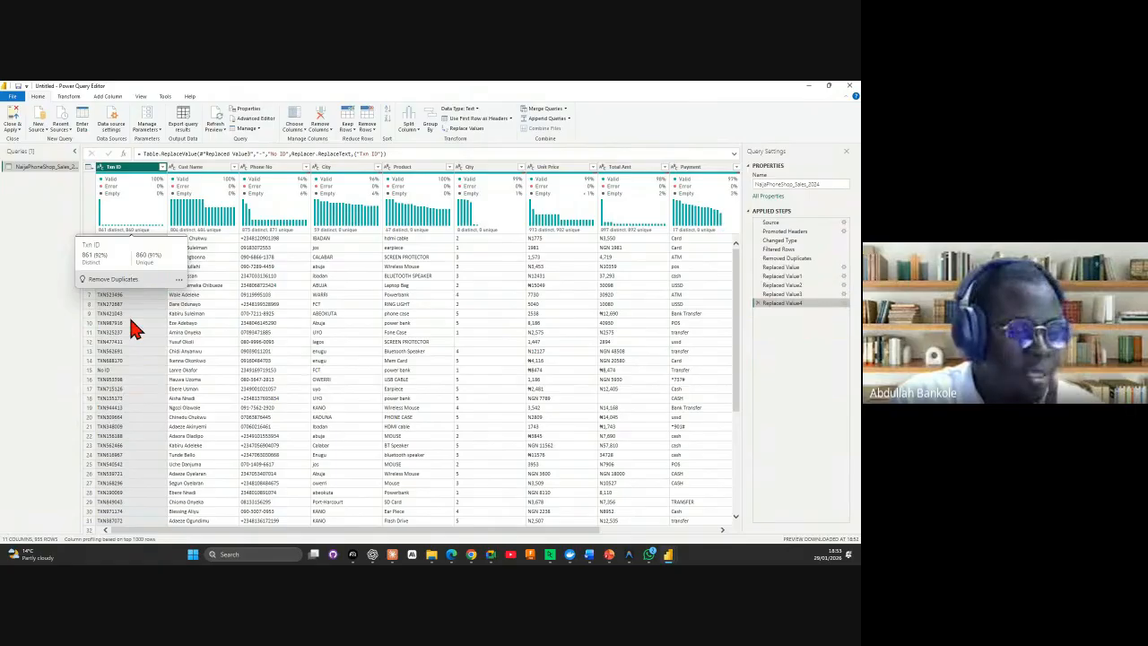
{"action": "left_click", "coordinate": [127, 368]}
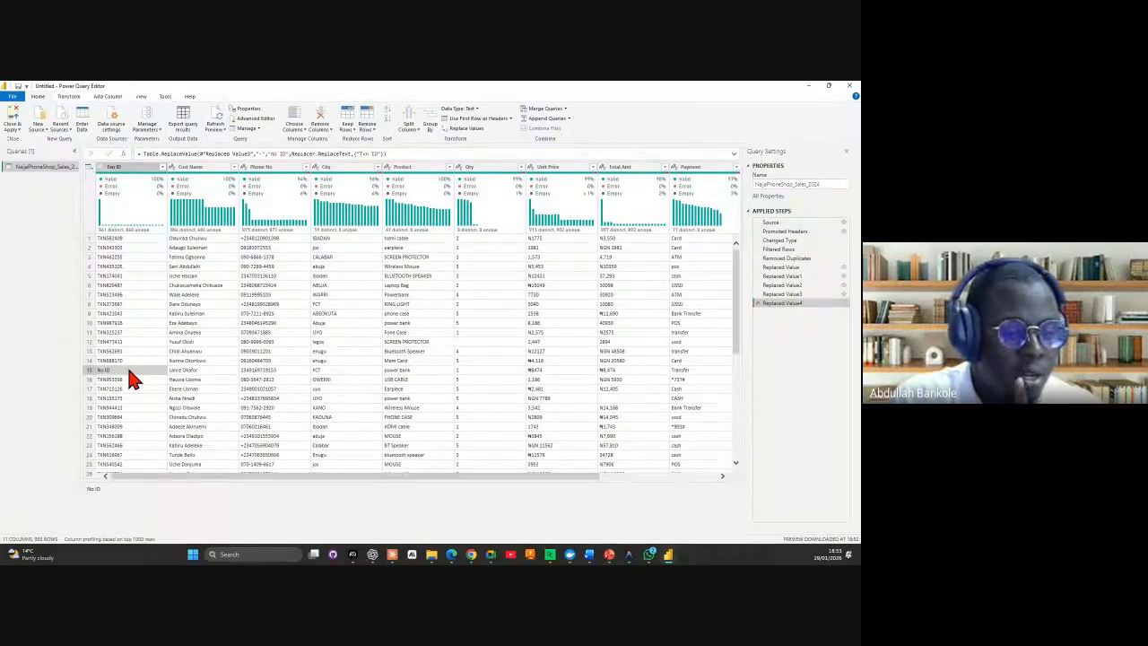
{"action": "left_click", "coordinate": [162, 167]}
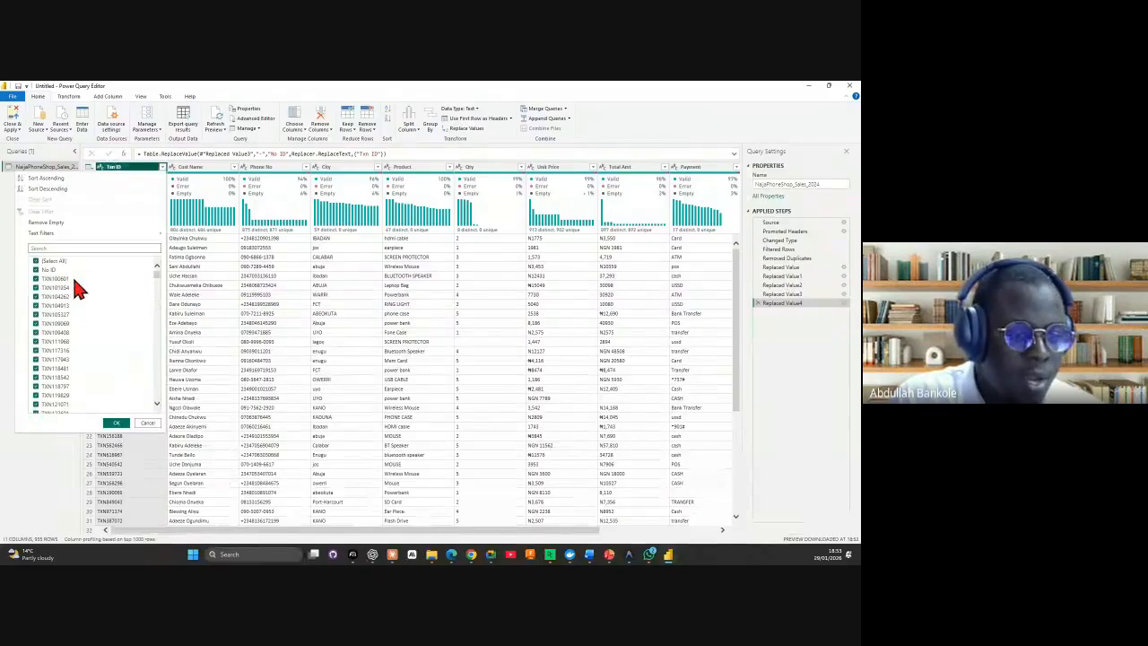
{"action": "left_click_drag", "start_coordinate": [157, 272], "coordinate": [134, 437]}
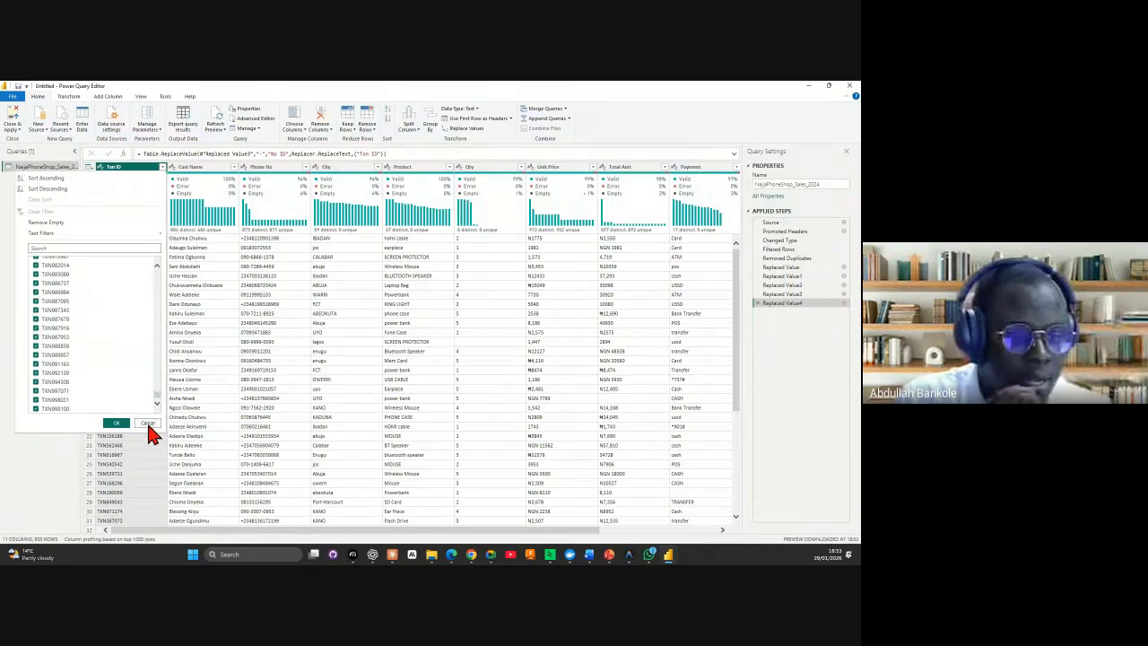
{"action": "left_click", "coordinate": [147, 421]}
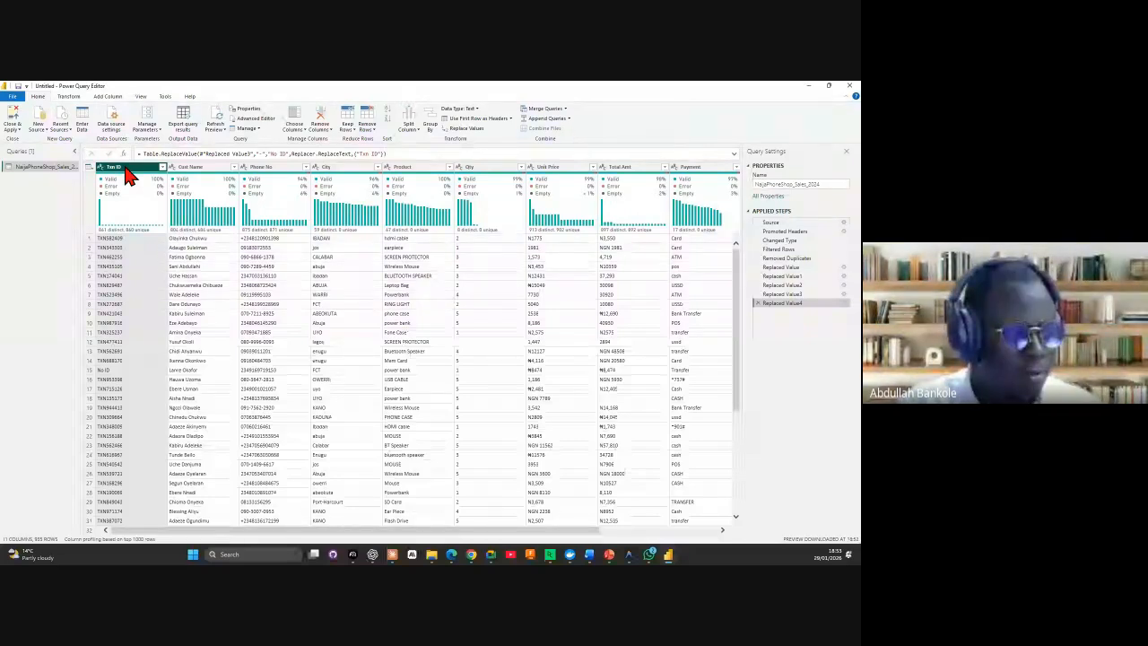
{"action": "left_click", "coordinate": [196, 173]}
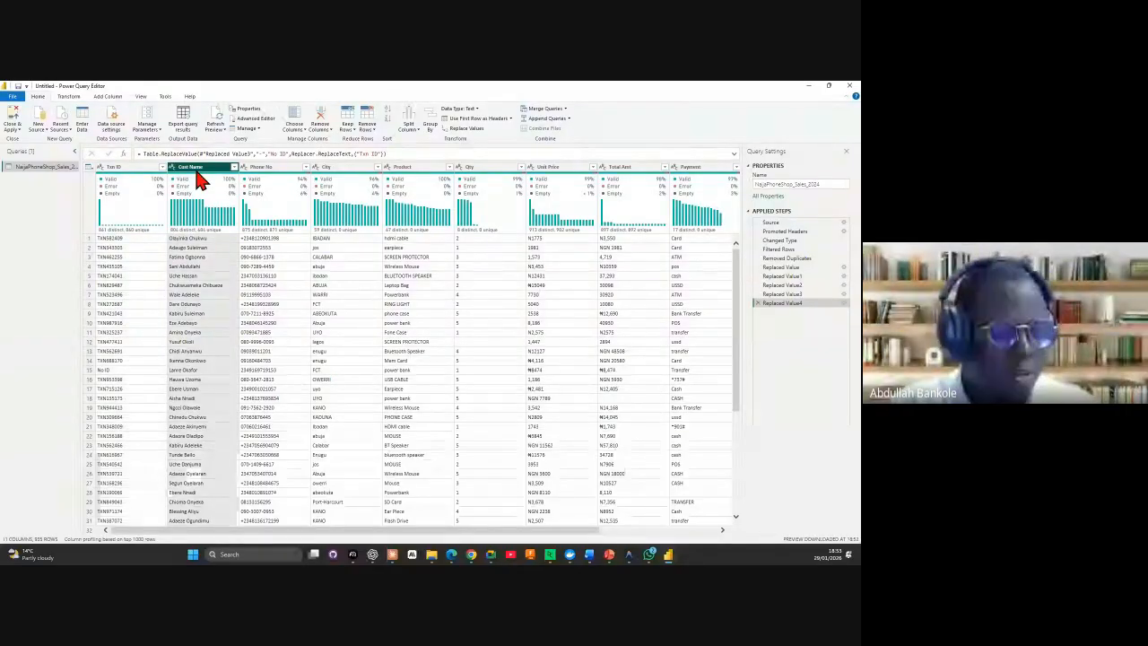
{"action": "mouse_move", "coordinate": [148, 258]}
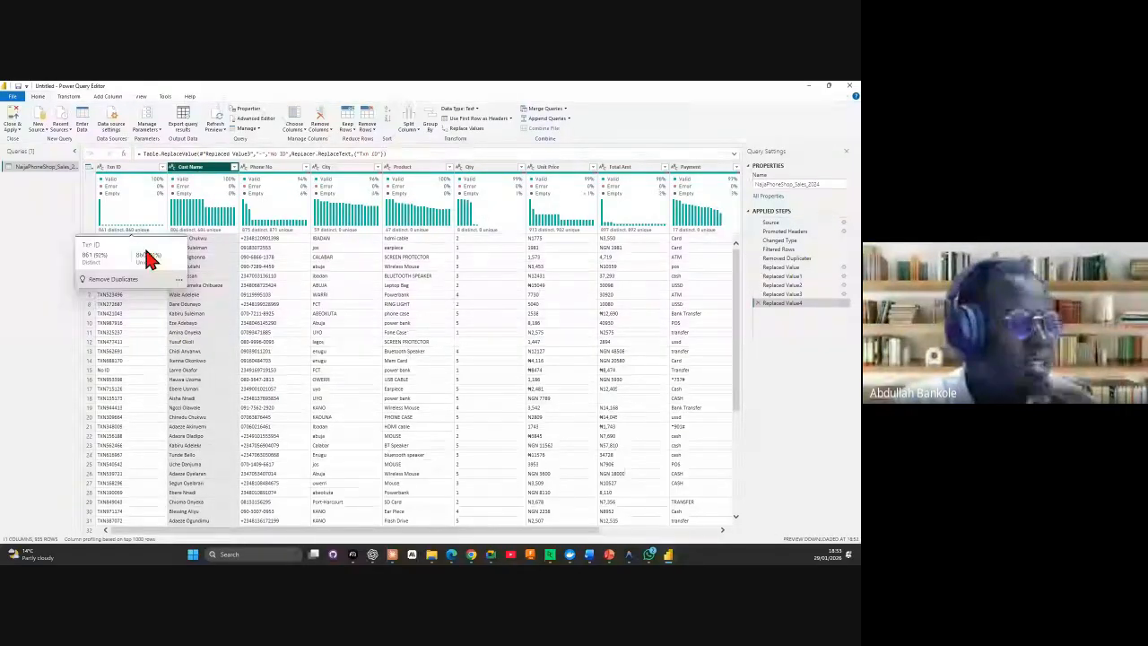
Step: Look through the distinct values in the Cust Name column's filter list and close it without filtering
{"action": "left_click", "coordinate": [233, 168]}
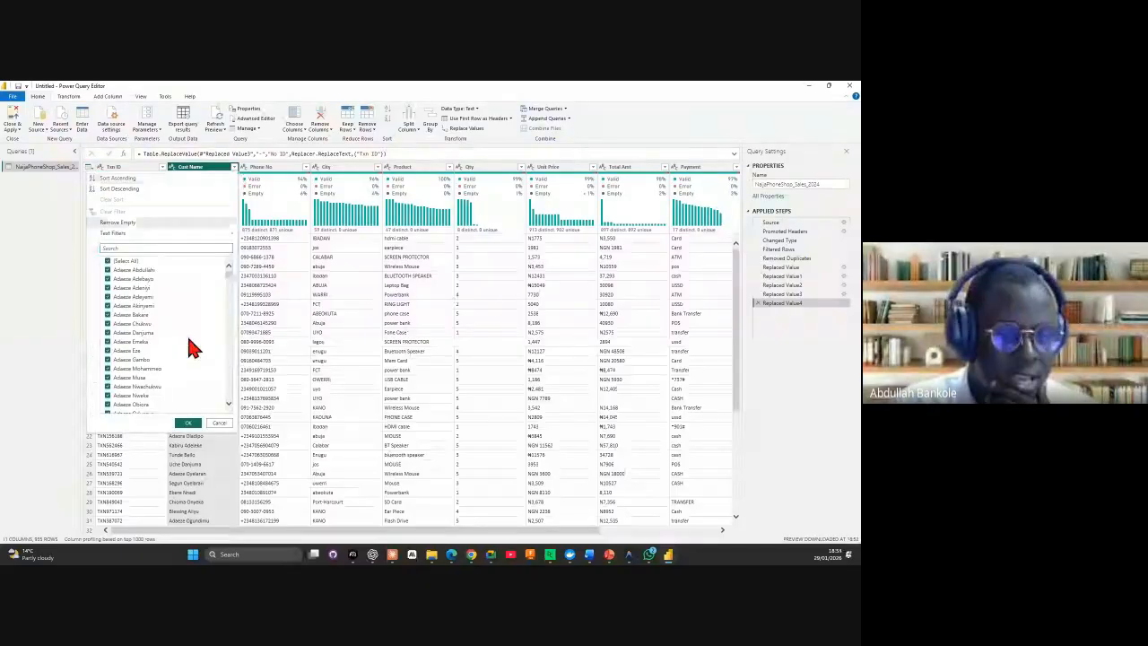
{"action": "left_click_drag", "start_coordinate": [228, 268], "coordinate": [226, 311]}
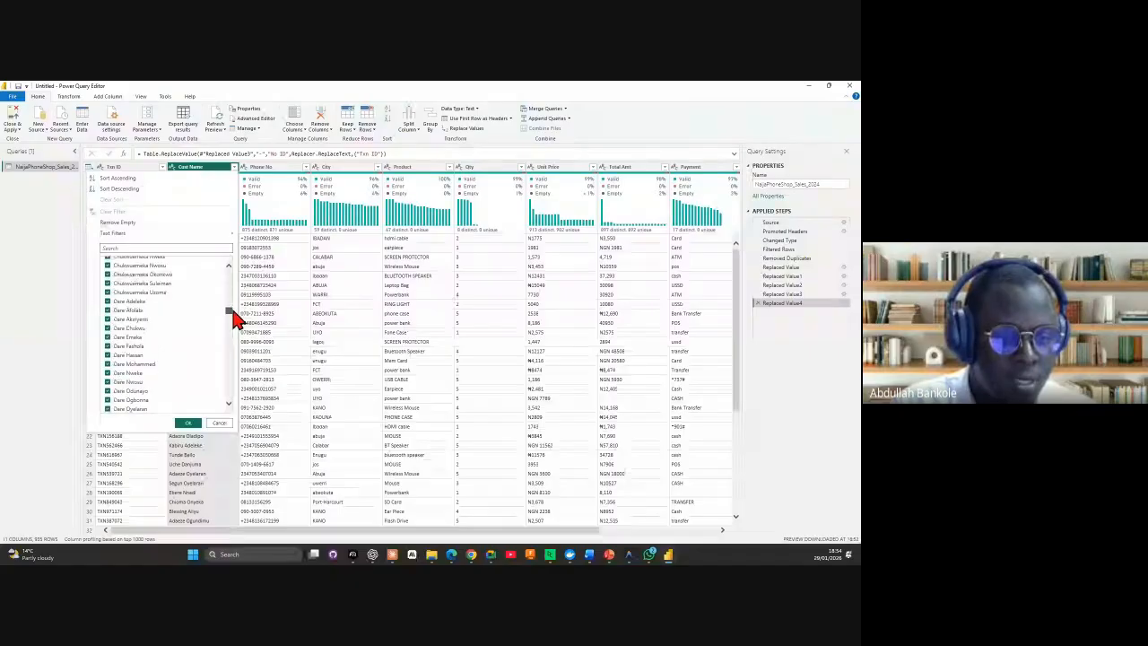
{"action": "key", "text": "Escape"}
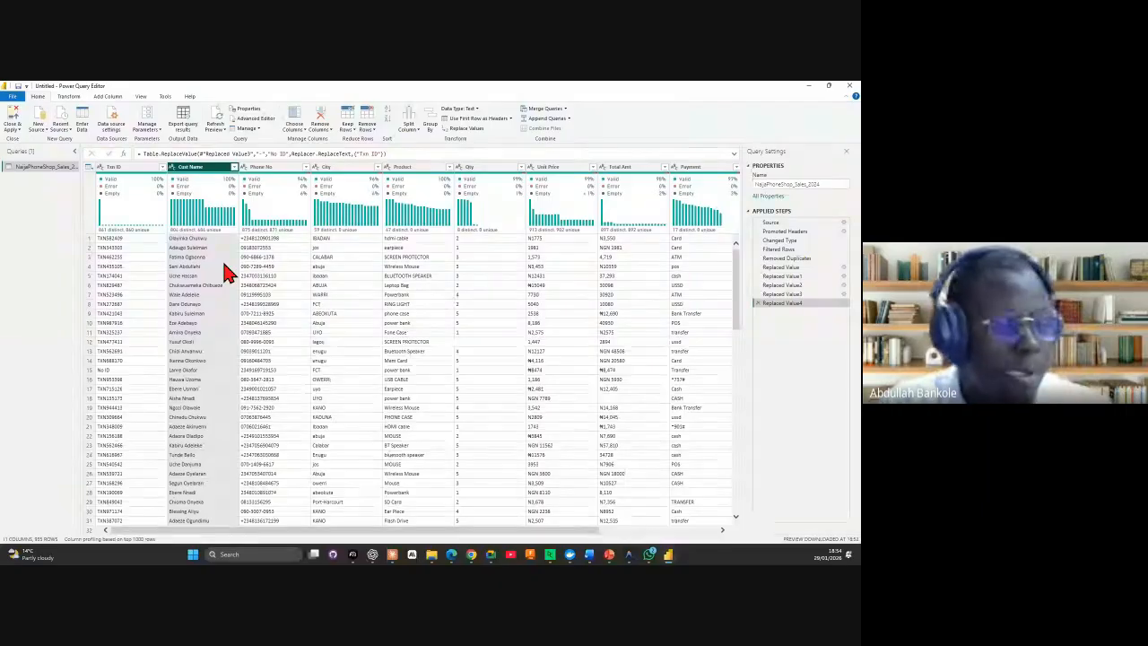
{"action": "left_click", "coordinate": [233, 167]}
{"action": "mouse_move", "coordinate": [229, 274]}
{"action": "left_mouse_down"}
{"action": "mouse_move", "coordinate": [213, 424]}
{"action": "mouse_move", "coordinate": [219, 262]}
{"action": "left_mouse_up"}
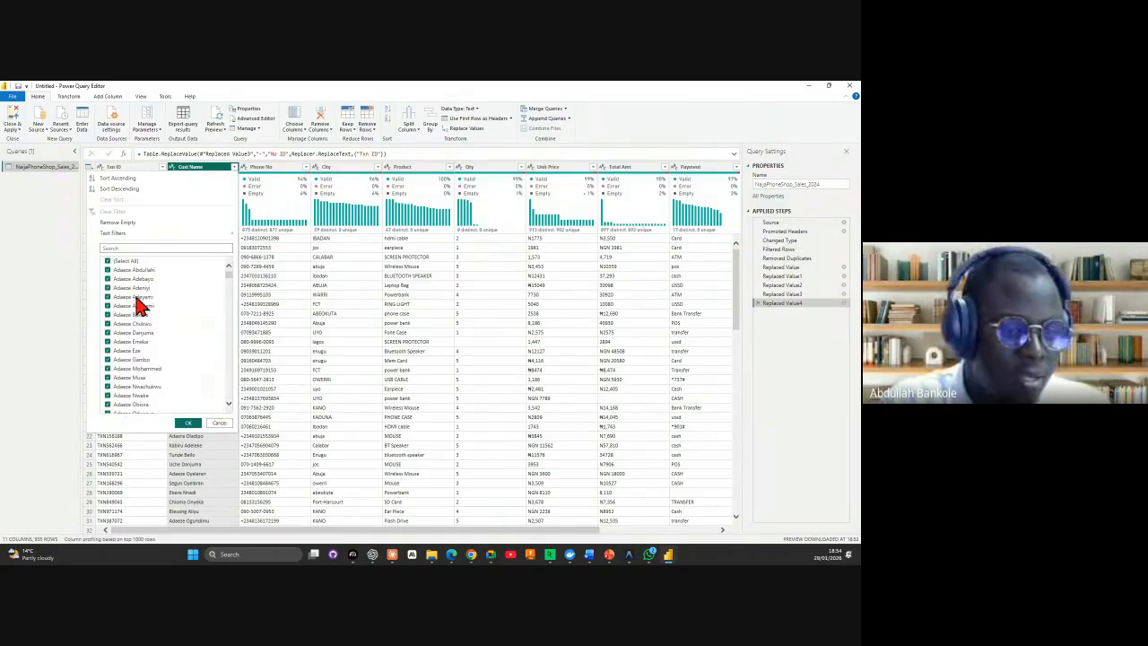
{"action": "left_click", "coordinate": [219, 422]}
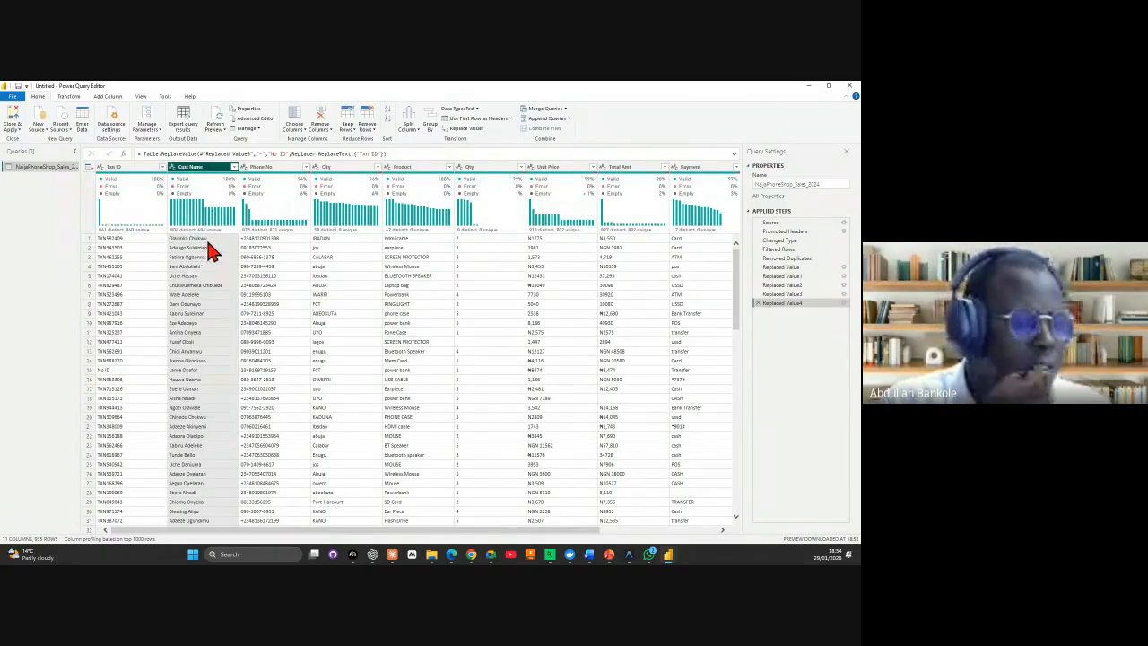
Step: Apply the Capitalize Each Word transformation to the Cust Name column
{"action": "right_click", "coordinate": [197, 178]}
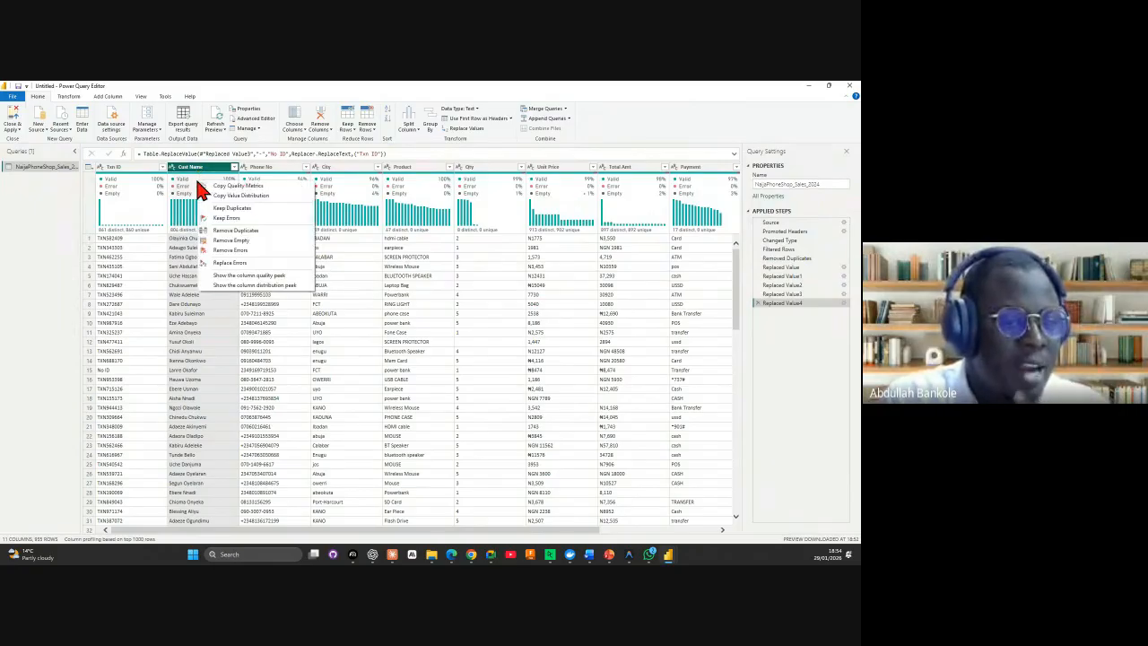
{"action": "left_click", "coordinate": [197, 175]}
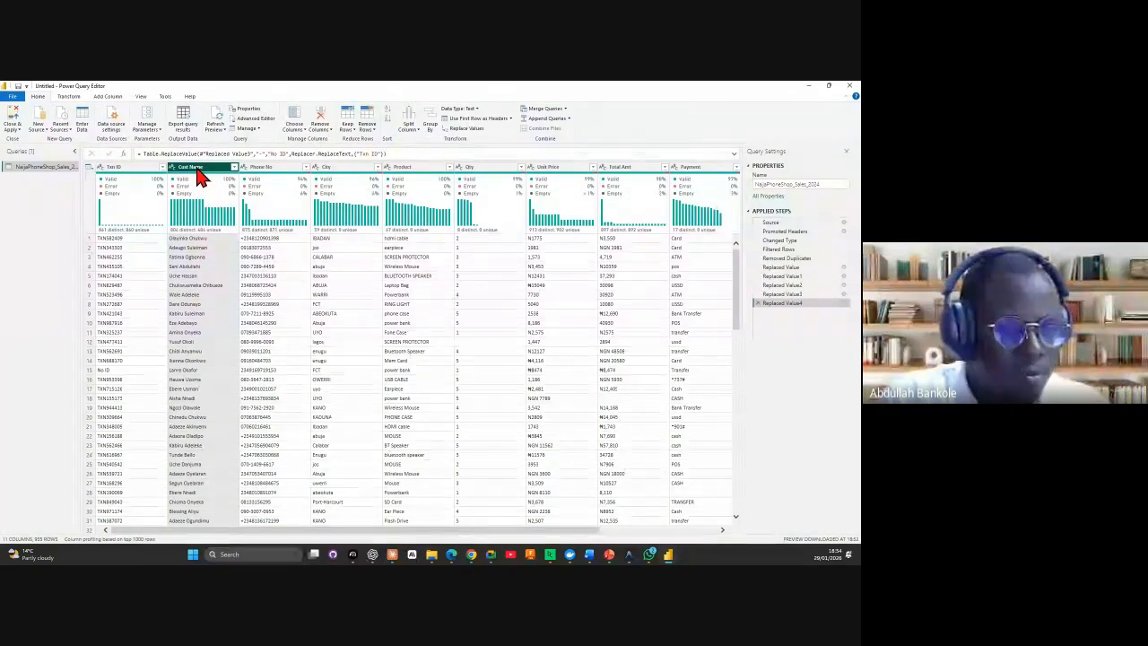
{"action": "right_click", "coordinate": [198, 171]}
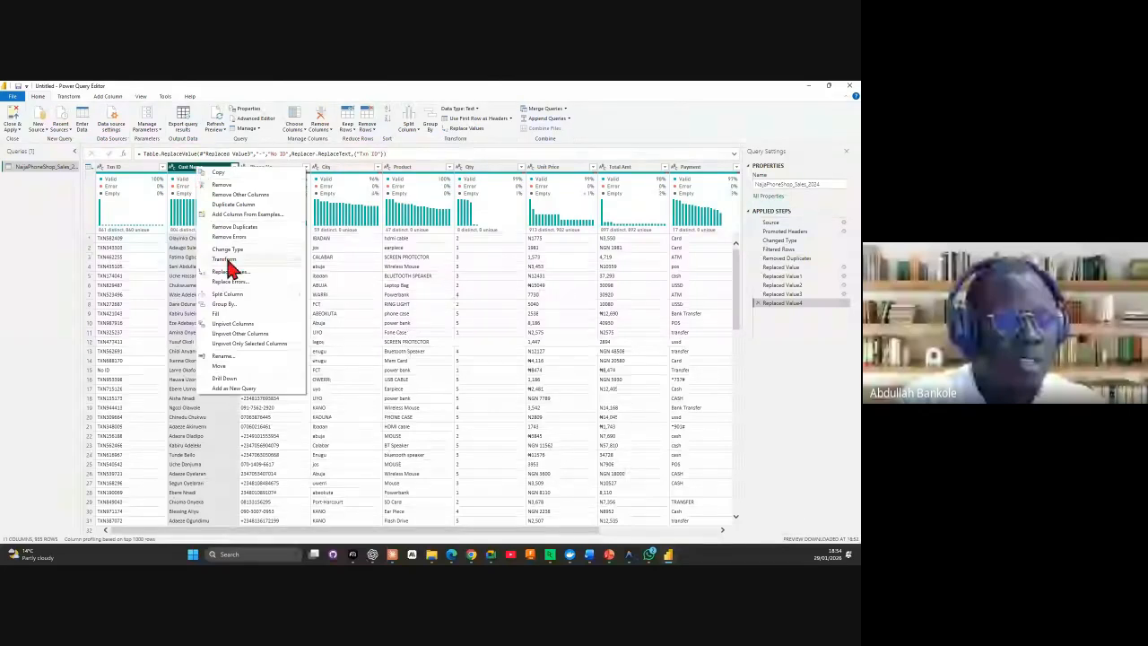
{"action": "mouse_move", "coordinate": [226, 262]}
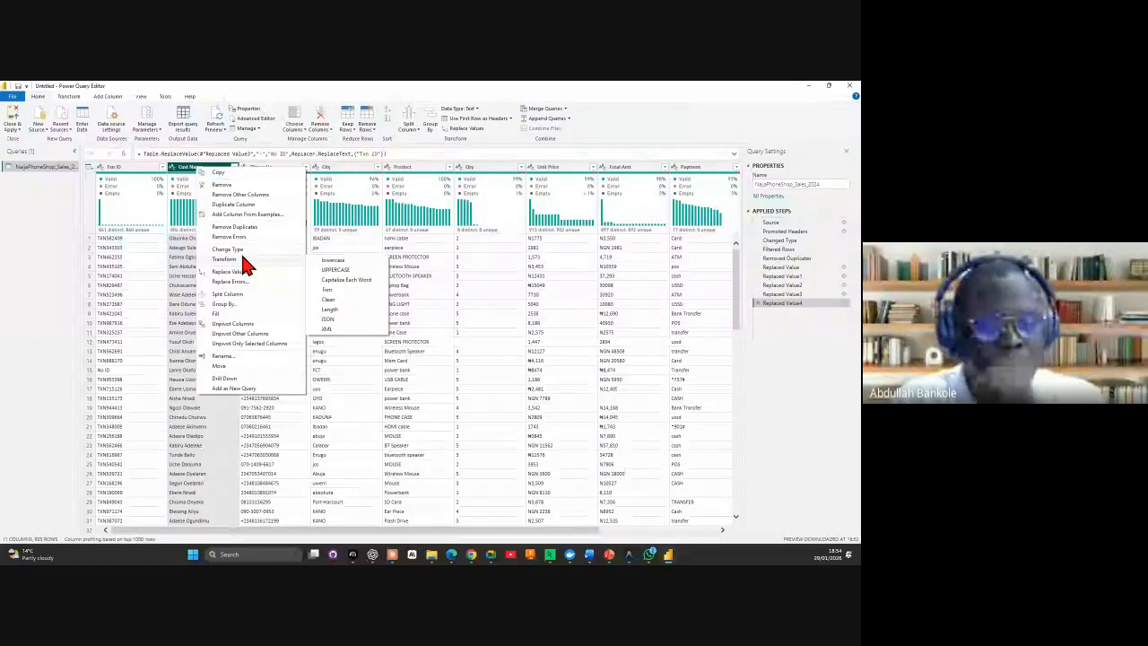
{"action": "left_click", "coordinate": [334, 282]}
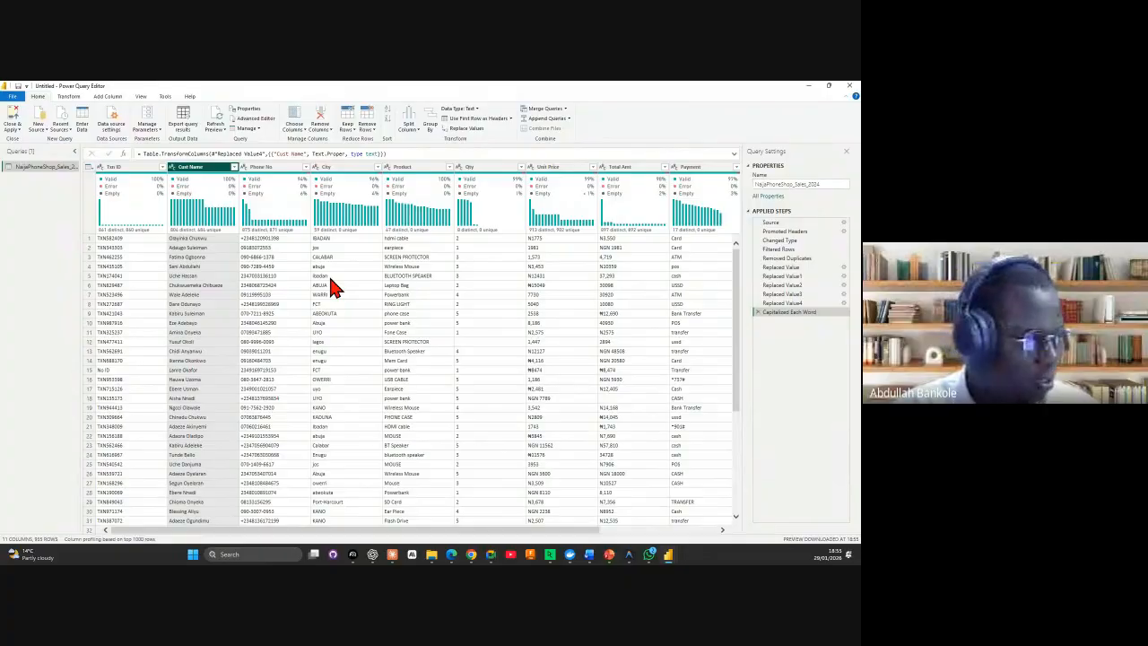
Step: Check the Phone No column's distinct values and filter it to only the blank, "N/A" and "not provided" entries
{"action": "left_click", "coordinate": [270, 180]}
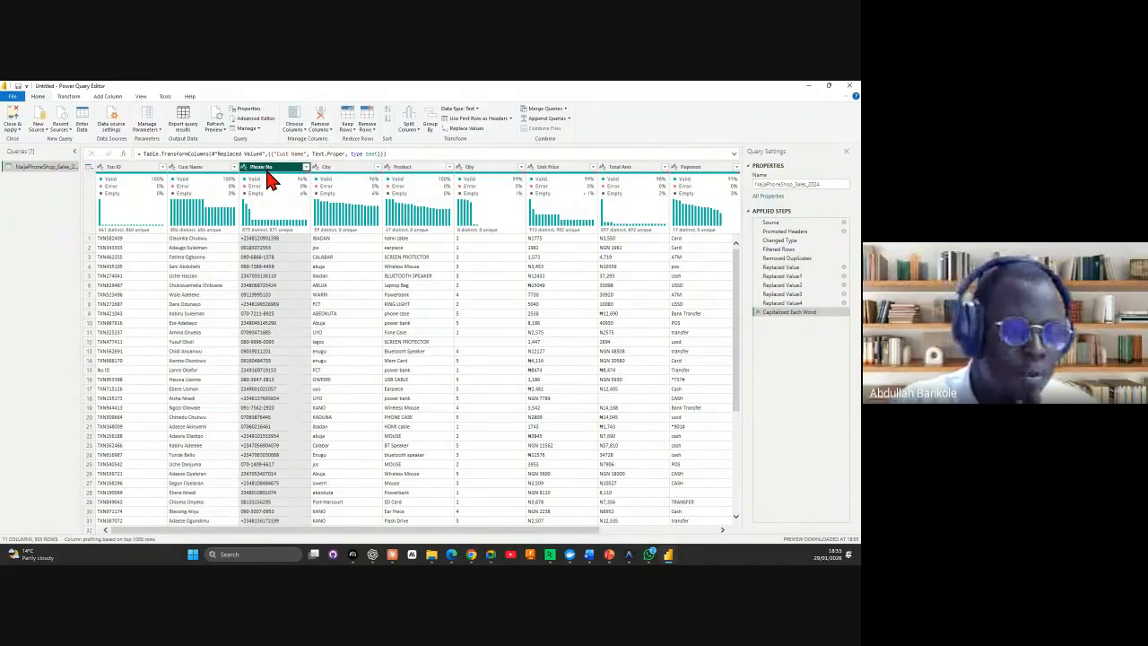
{"action": "left_click", "coordinate": [306, 168]}
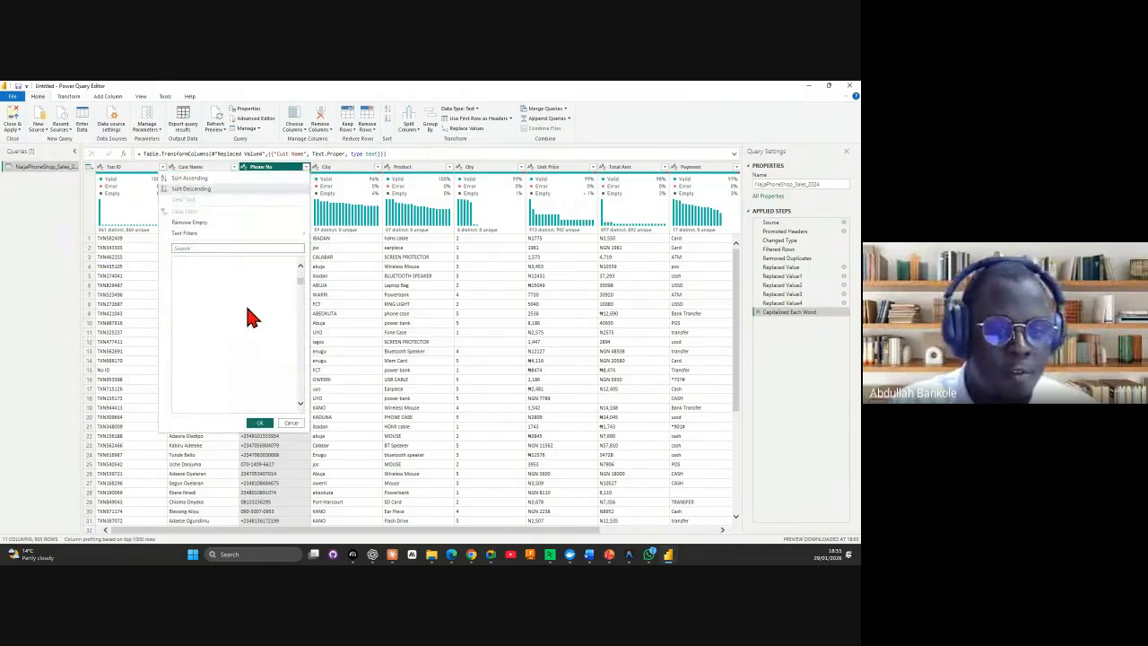
{"action": "scroll", "coordinate": [252, 317], "scroll_direction": "down", "scroll_amount": 5}
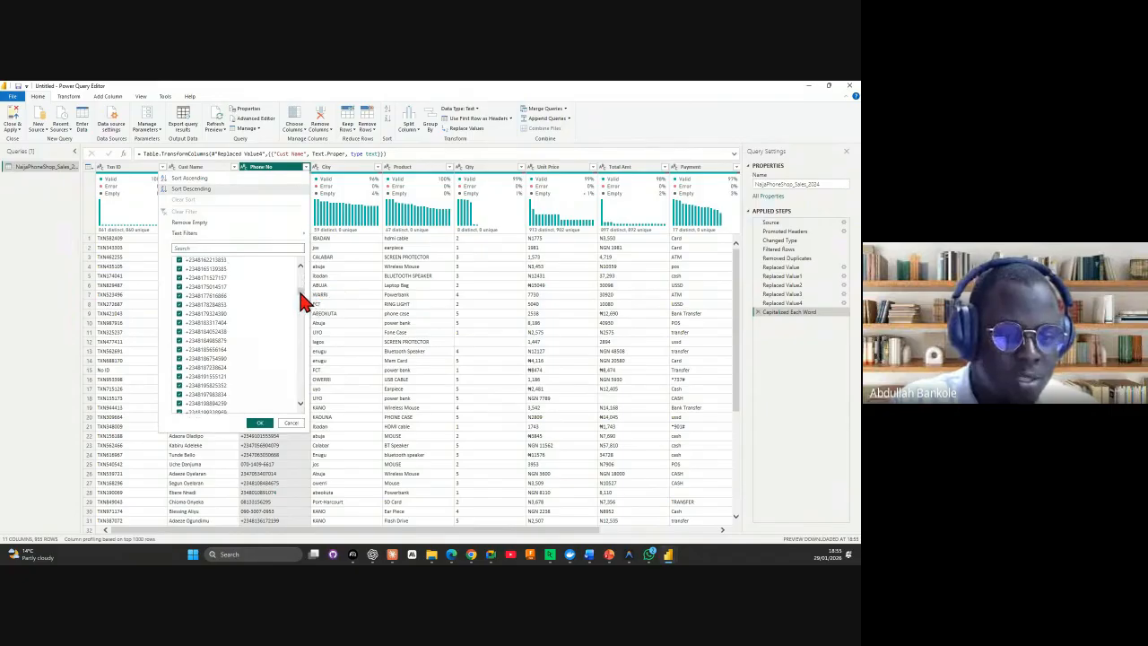
{"action": "left_click_drag", "start_coordinate": [301, 295], "coordinate": [305, 417]}
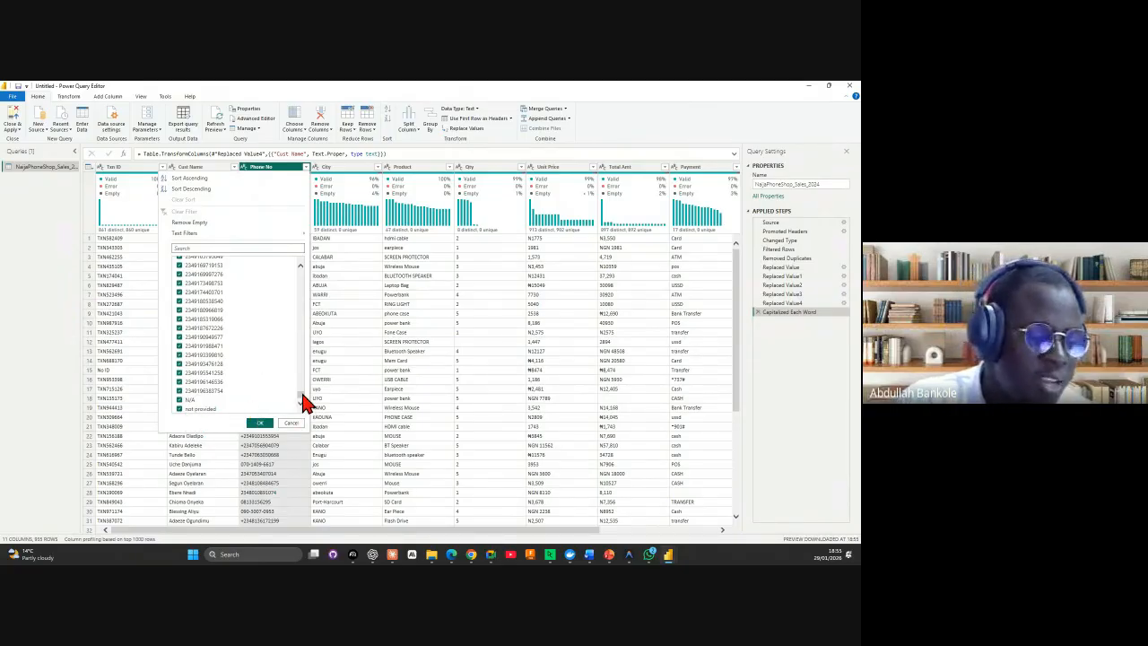
{"action": "left_click_drag", "start_coordinate": [301, 396], "coordinate": [300, 260]}
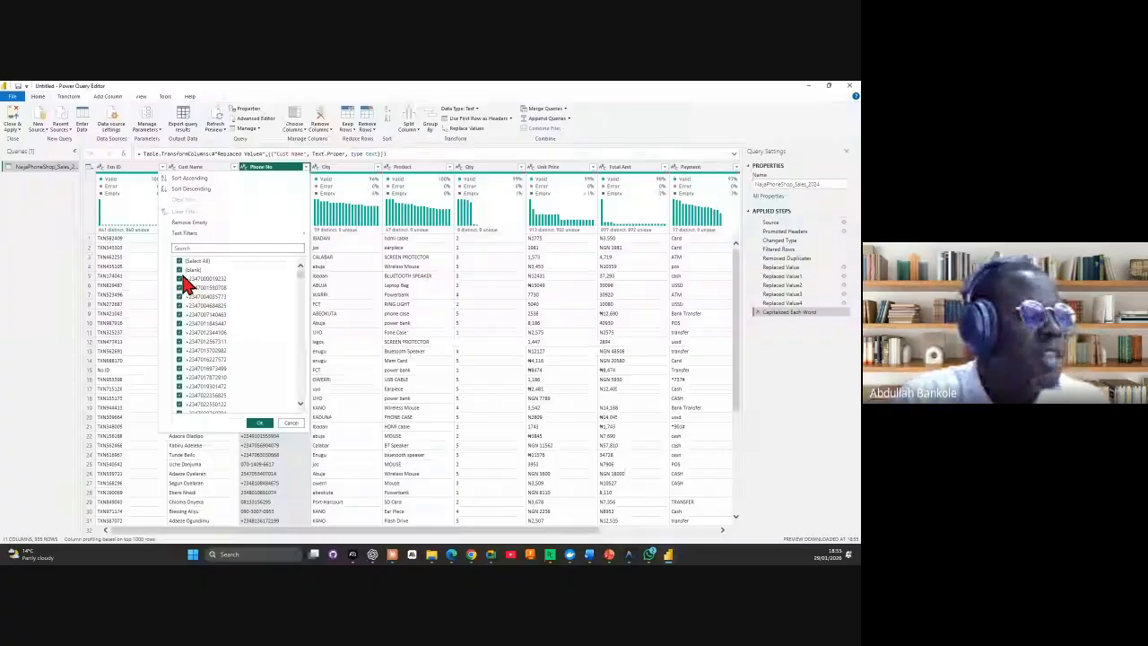
{"action": "left_click", "coordinate": [180, 262]}
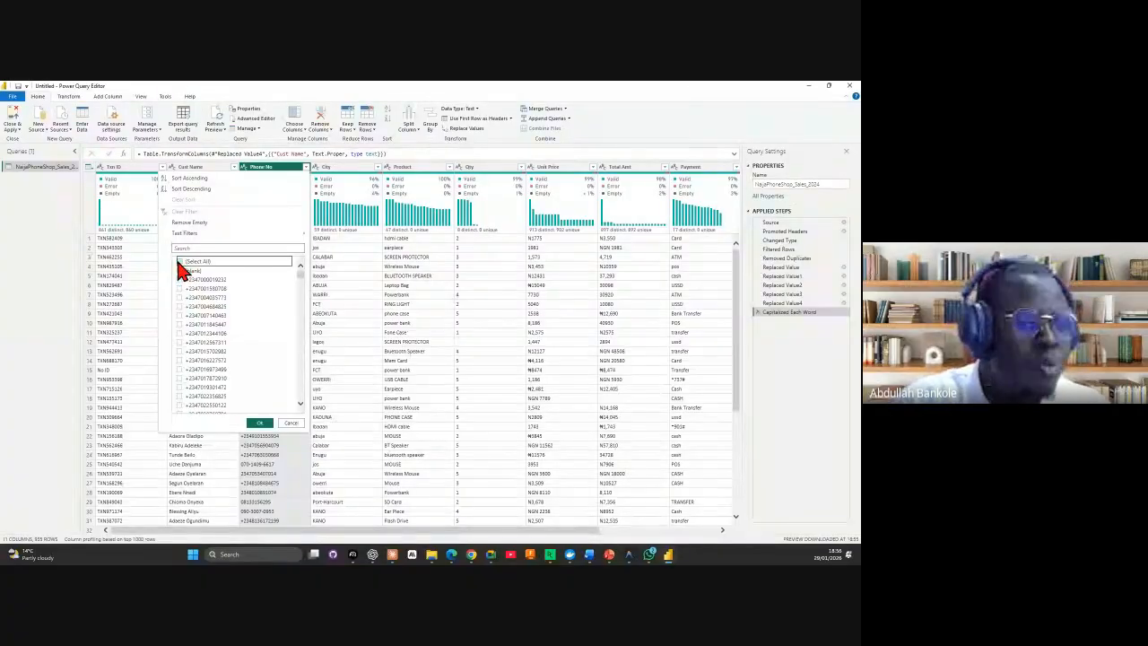
{"action": "left_click", "coordinate": [181, 271]}
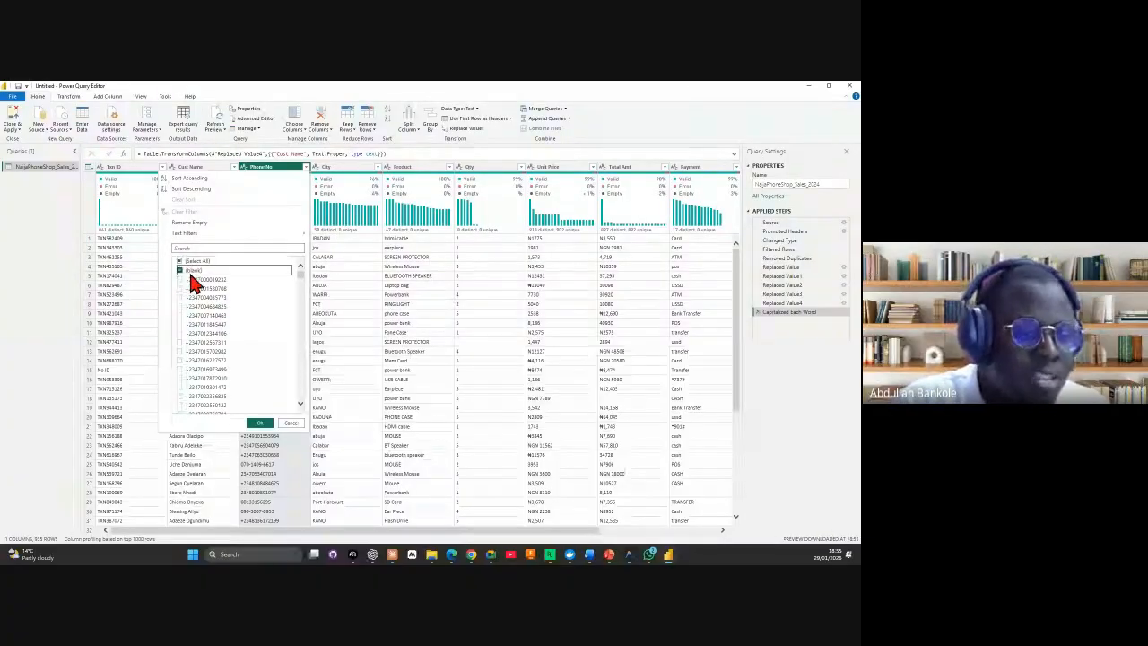
{"action": "left_click_drag", "start_coordinate": [300, 275], "coordinate": [293, 406]}
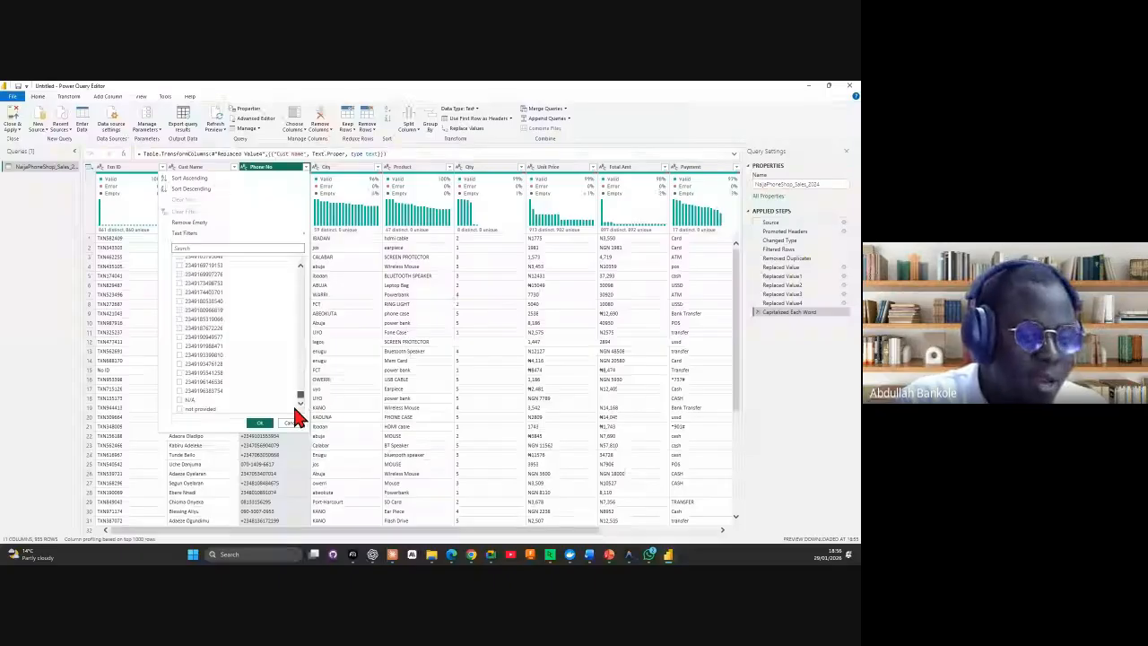
{"action": "left_click", "coordinate": [180, 401]}
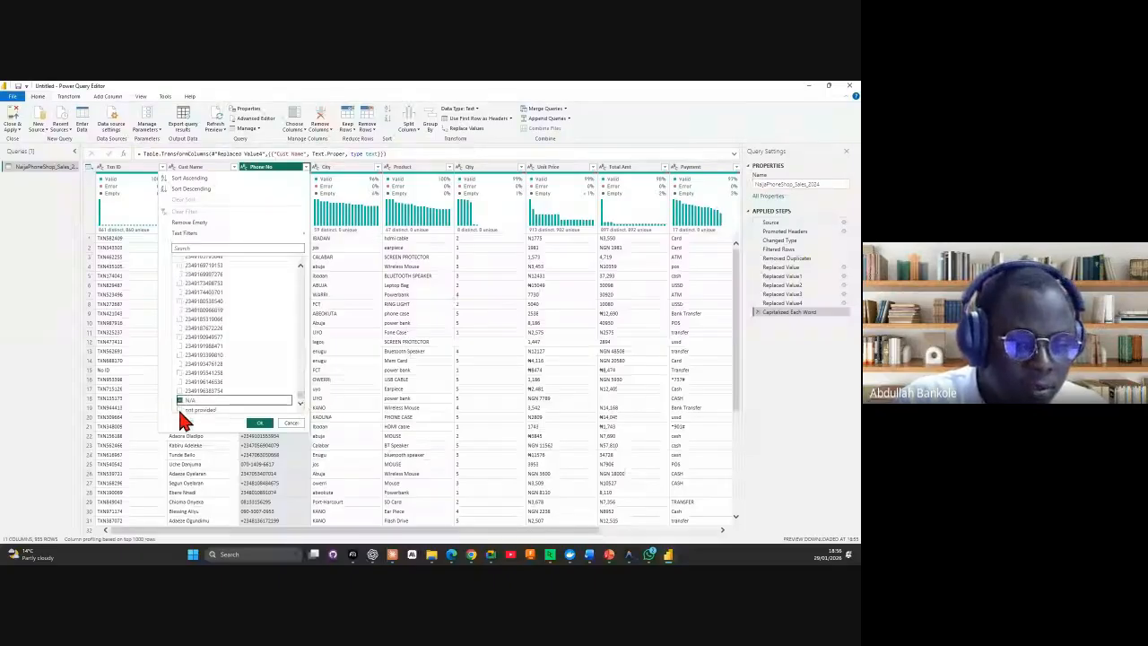
{"action": "left_click", "coordinate": [180, 410]}
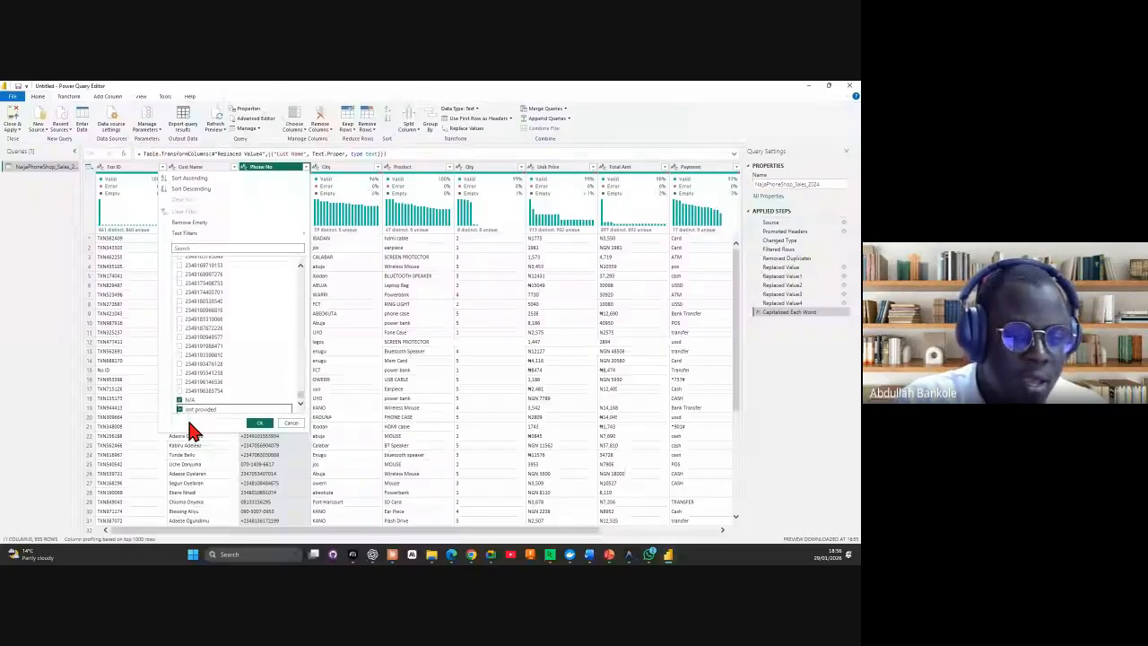
{"action": "left_click", "coordinate": [259, 422]}
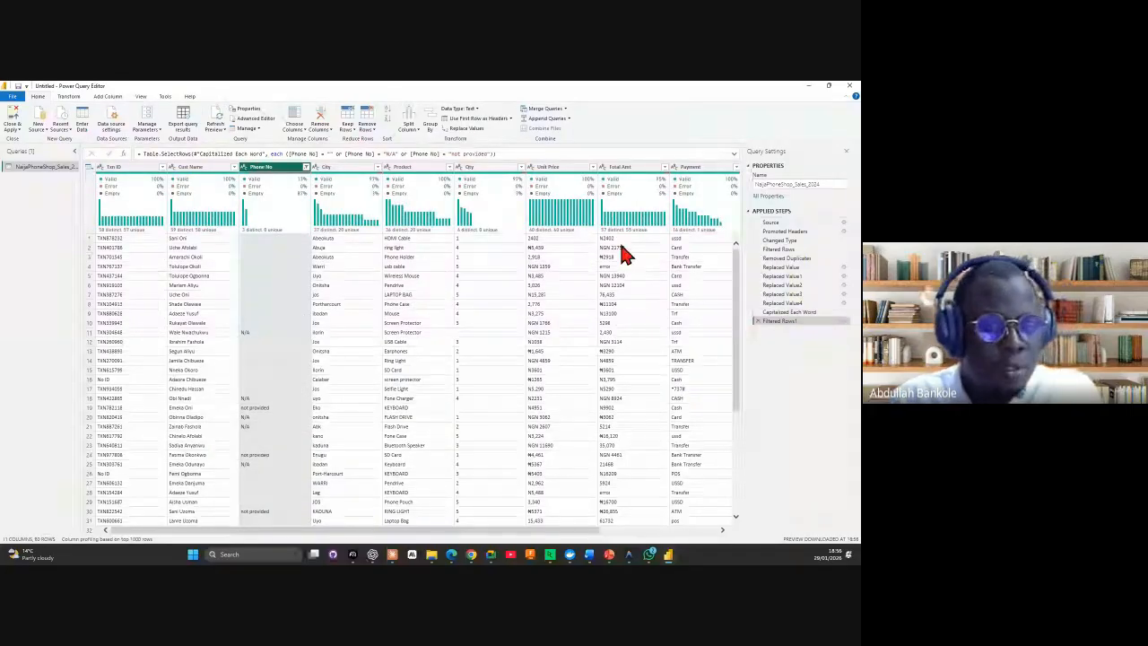
Step: Replace the blank values in the Phone No column with "No Phone"
{"action": "right_click", "coordinate": [263, 237]}
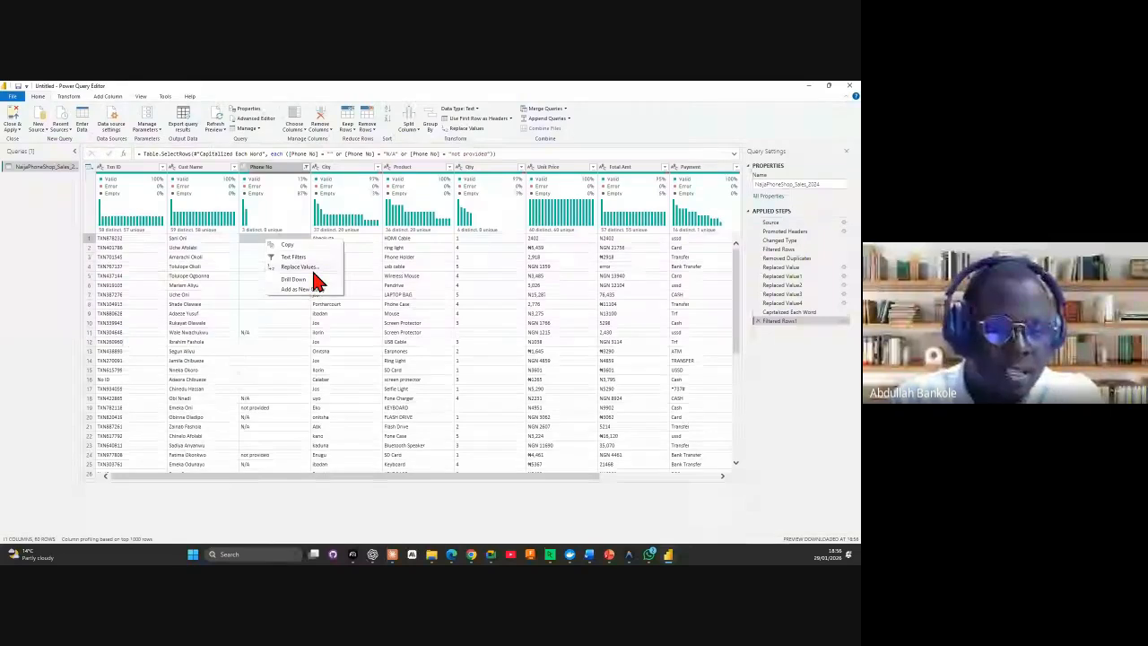
{"action": "key", "text": "Escape"}
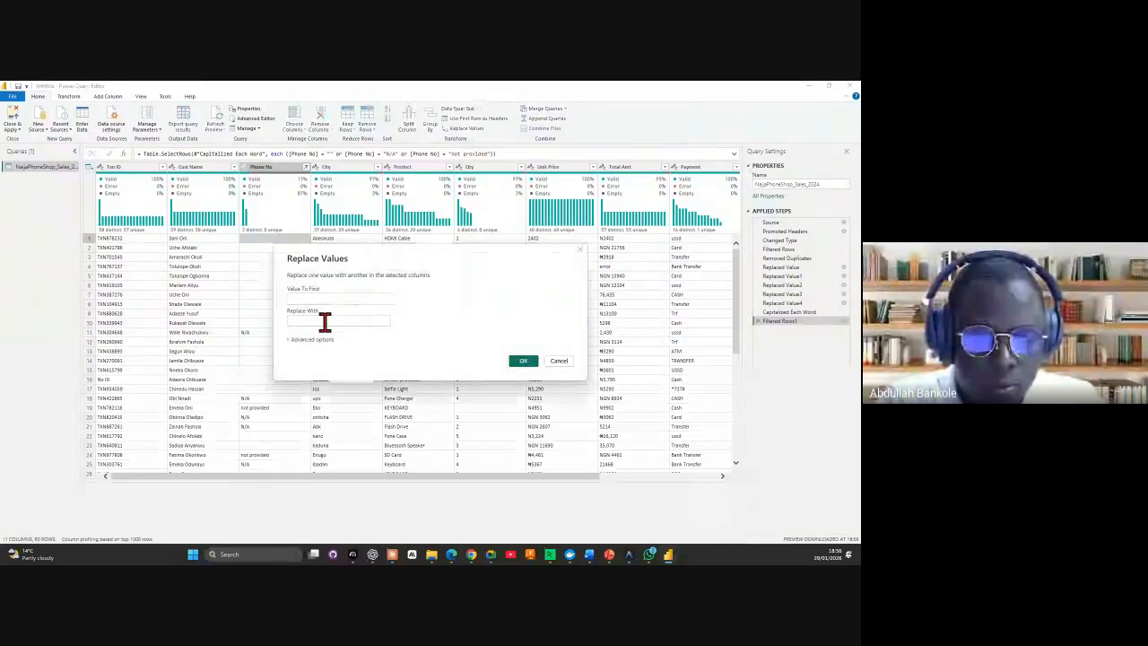
{"action": "left_click", "coordinate": [325, 321]}
{"action": "type", "text": "n"}
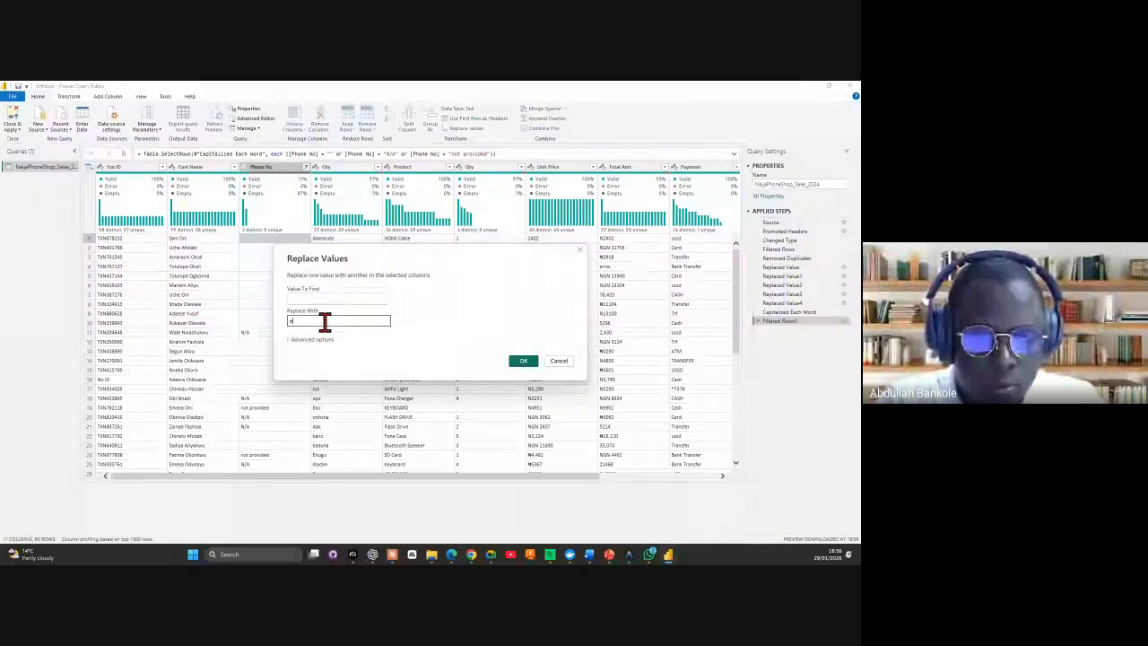
{"action": "type", "text": "N"}
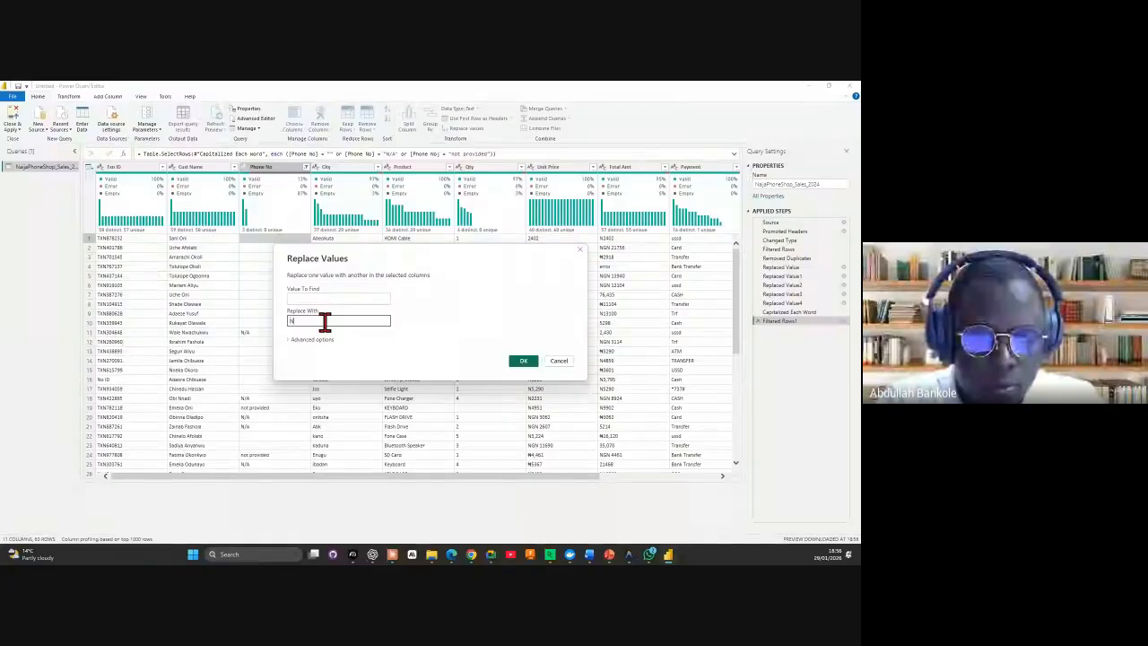
{"action": "type", "text": "o Phone"}
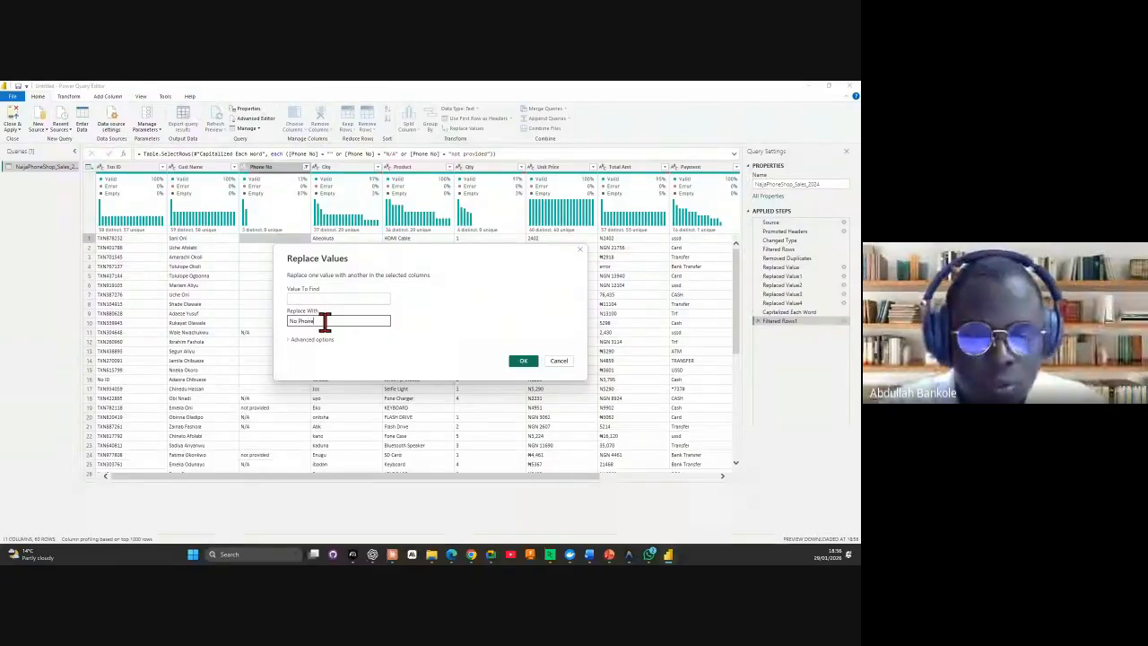
{"action": "left_click", "coordinate": [519, 363]}
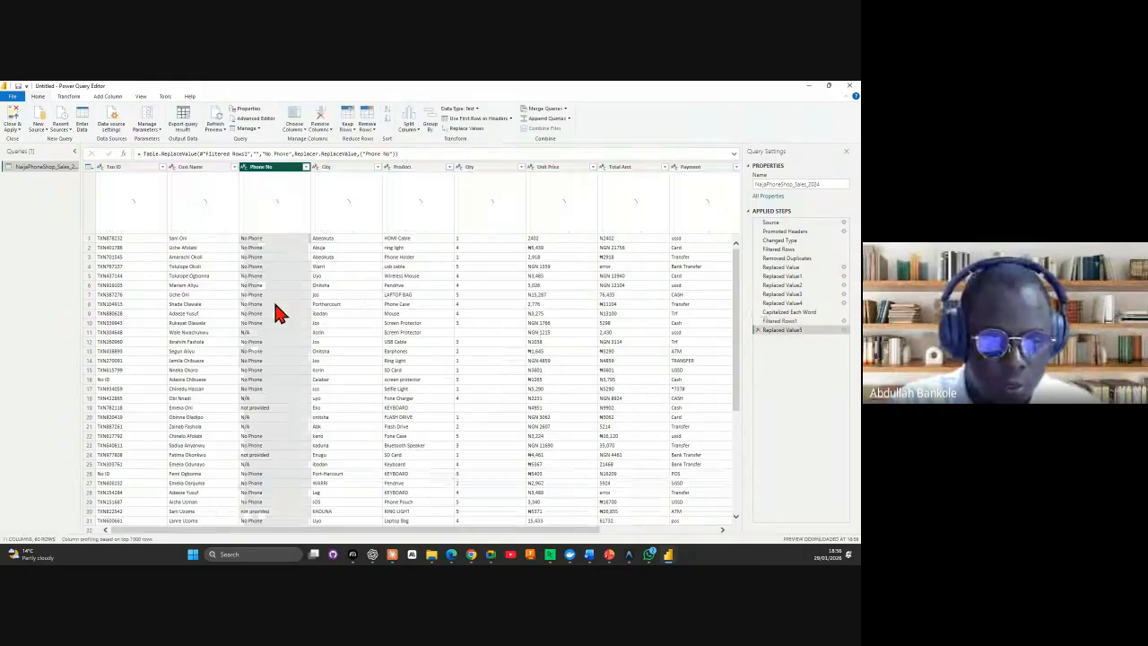
Step: Replace the "N/A" values in the Phone No column with "No Phone"
{"action": "left_click", "coordinate": [271, 332]}
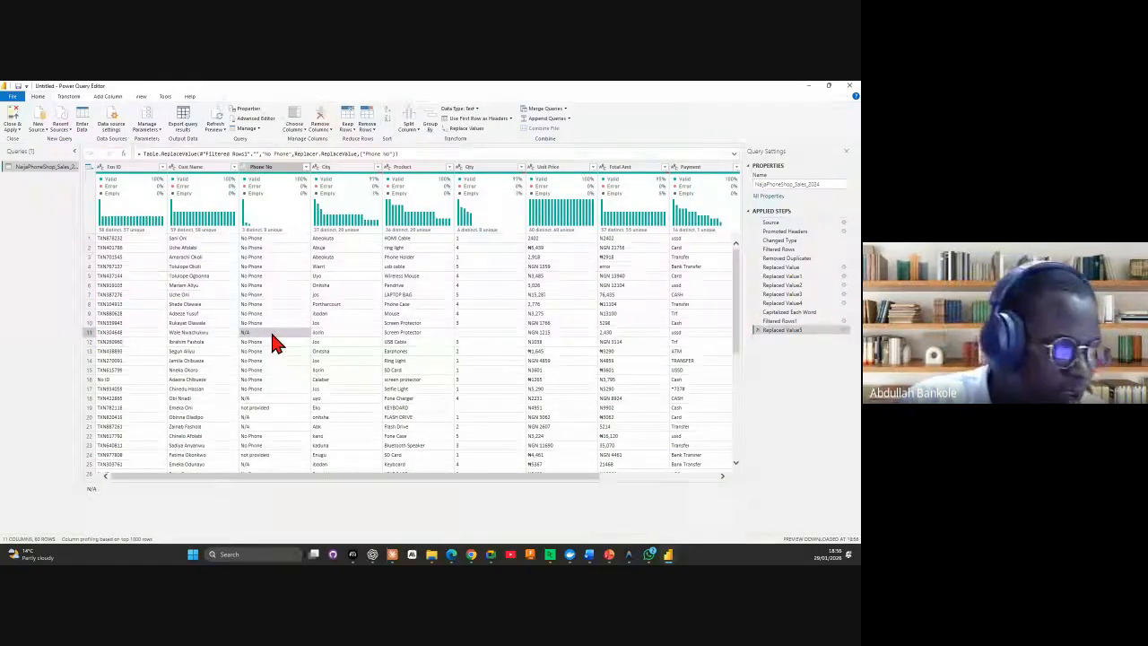
{"action": "right_click", "coordinate": [273, 336]}
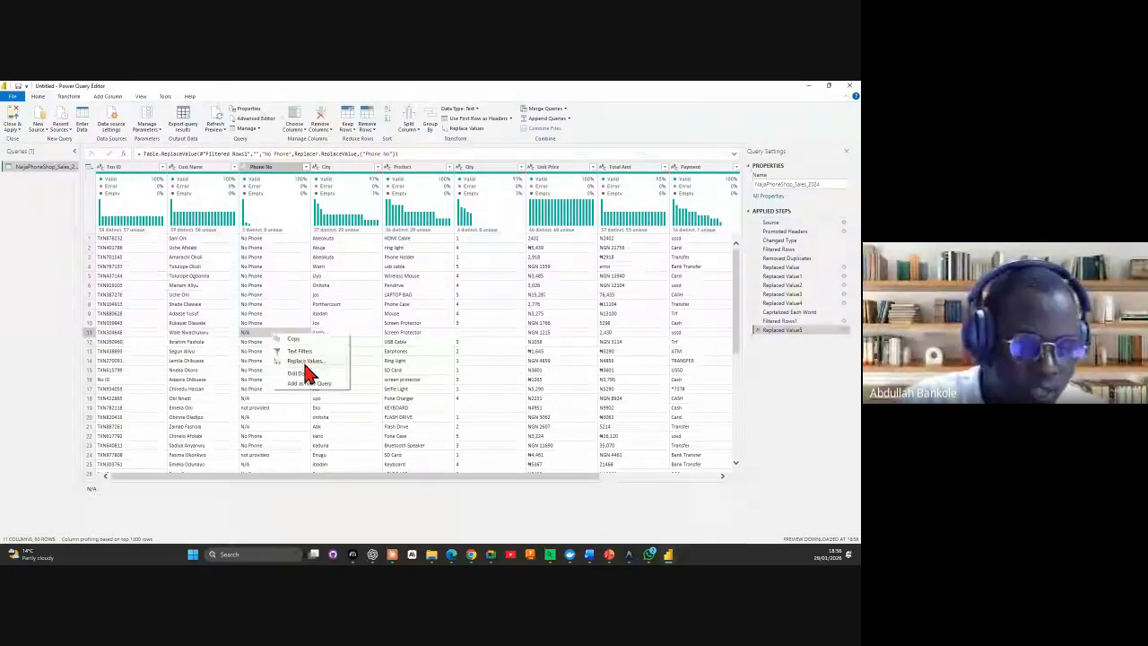
{"action": "left_click", "coordinate": [305, 362]}
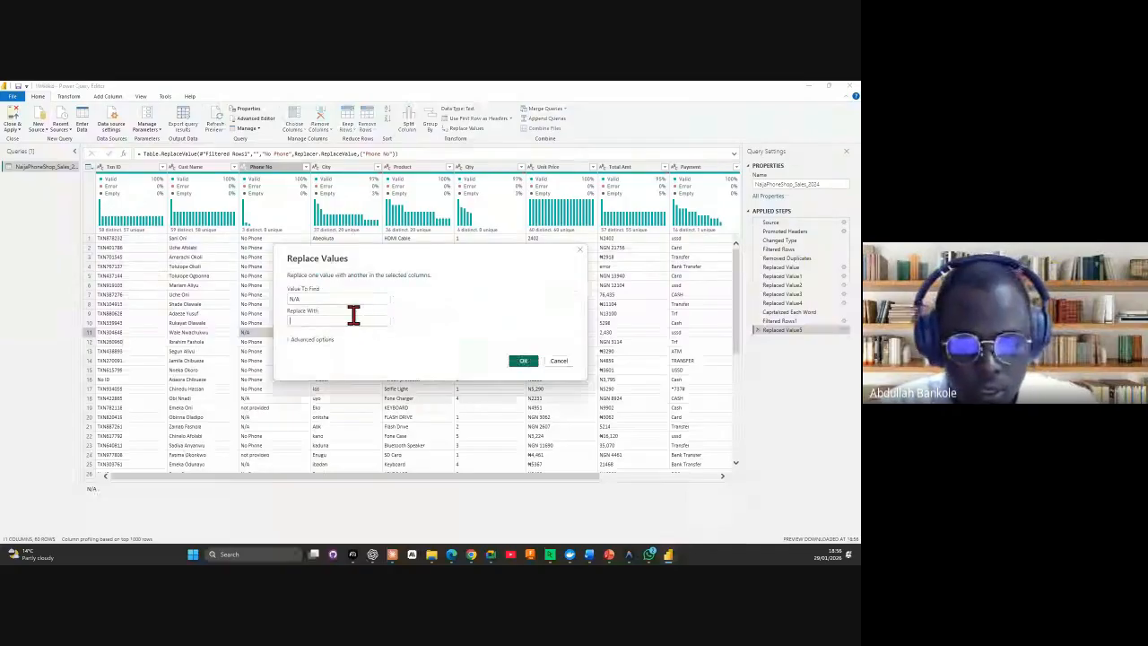
{"action": "left_click", "coordinate": [353, 316]}
{"action": "type", "text": "No ID"}
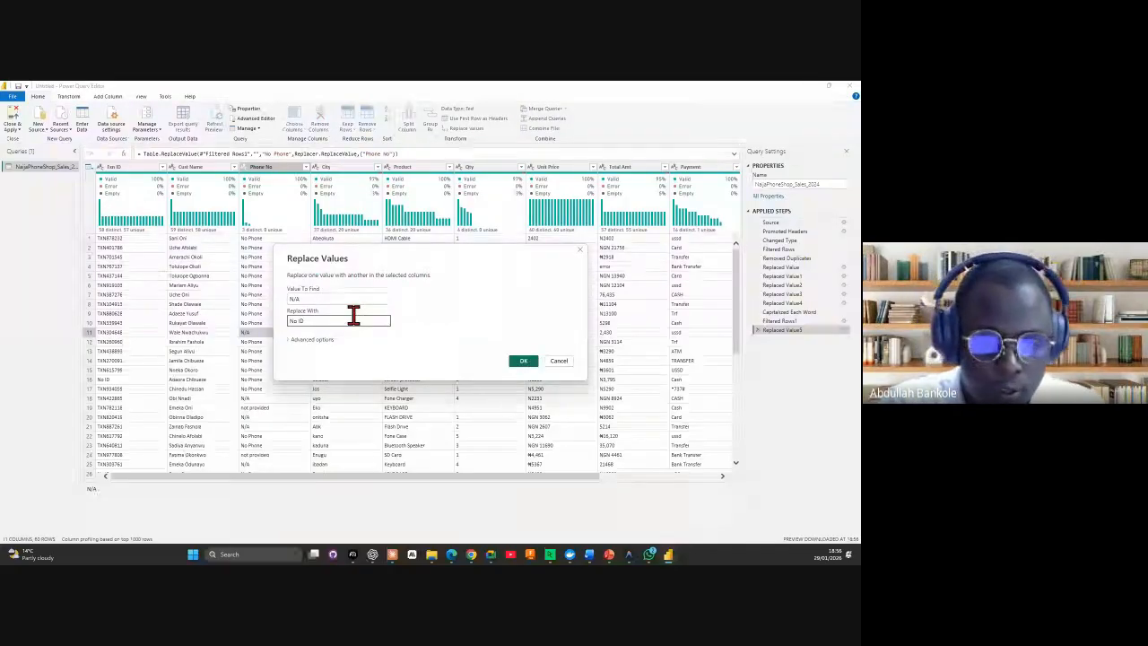
{"action": "key", "text": "BackSpace"}
{"action": "key", "text": "BackSpace"}
{"action": "key", "text": "BackSpace"}
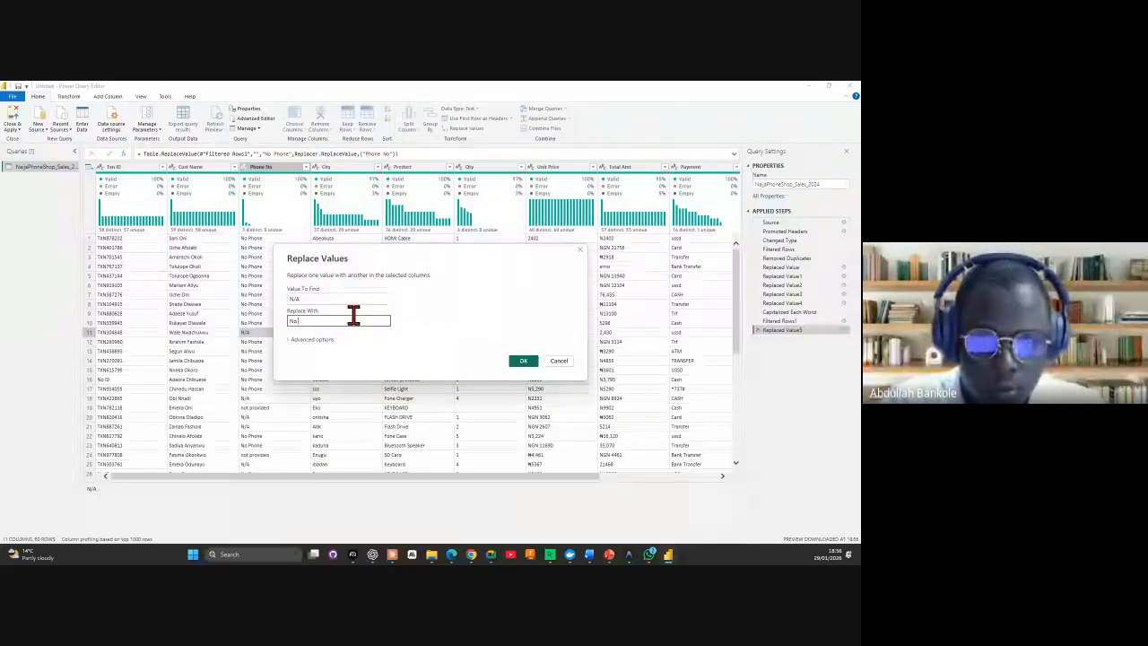
{"action": "type", "text": "P"}
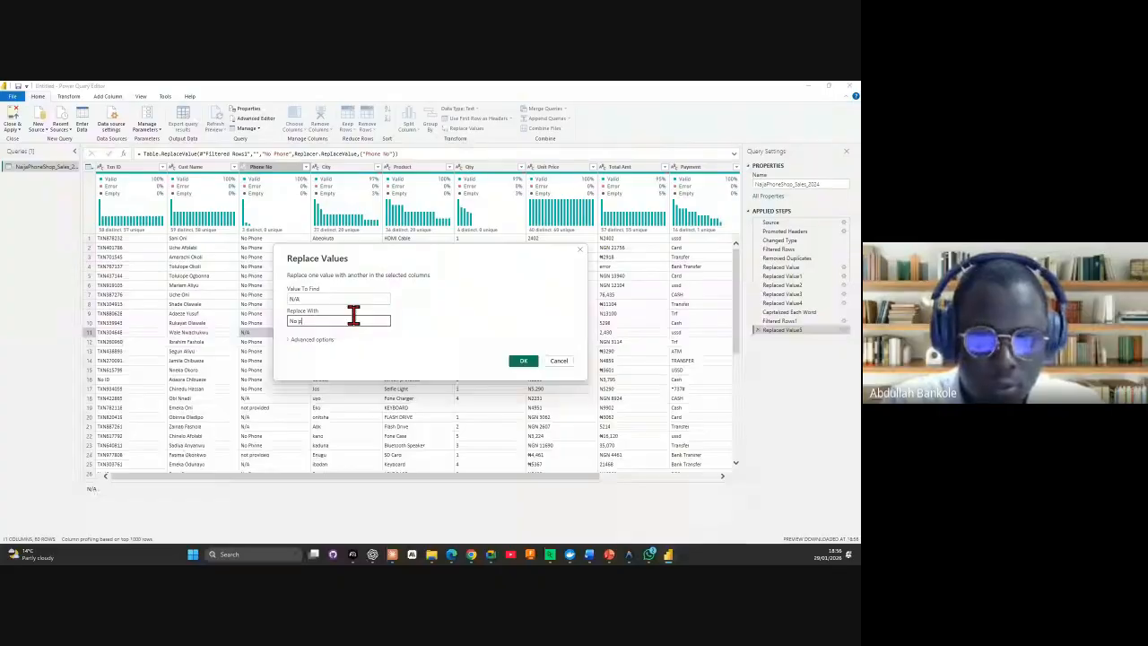
{"action": "type", "text": "HON"}
{"action": "key", "text": "BackSpace"}
{"action": "key", "text": "BackSpace"}
{"action": "key", "text": "BackSpace"}
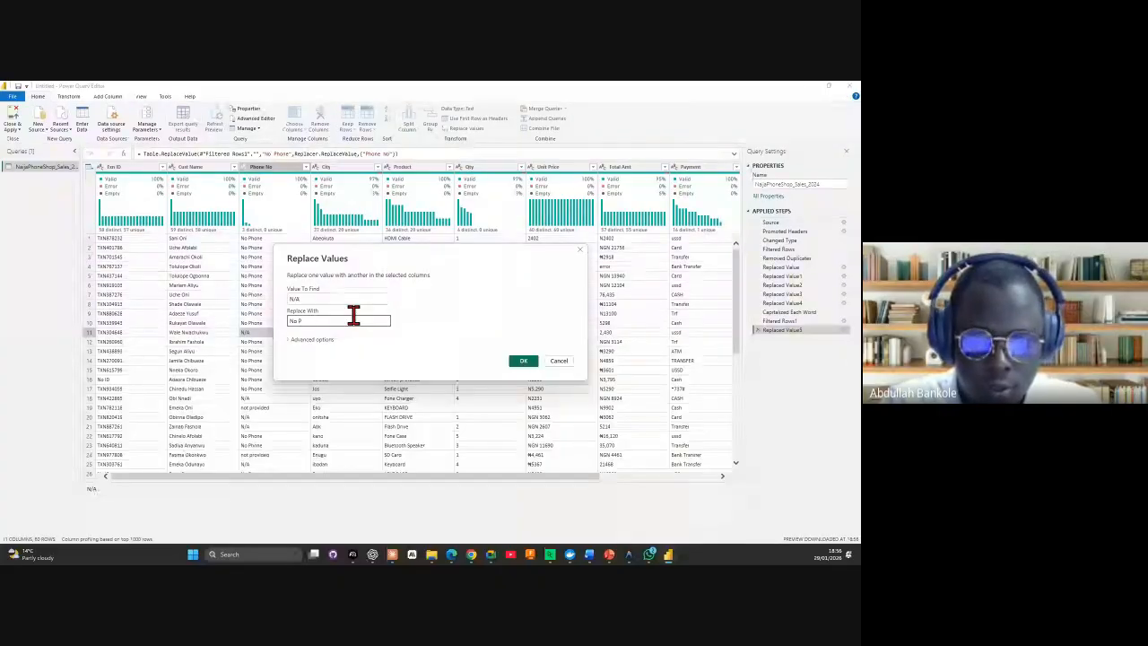
{"action": "type", "text": "ho"}
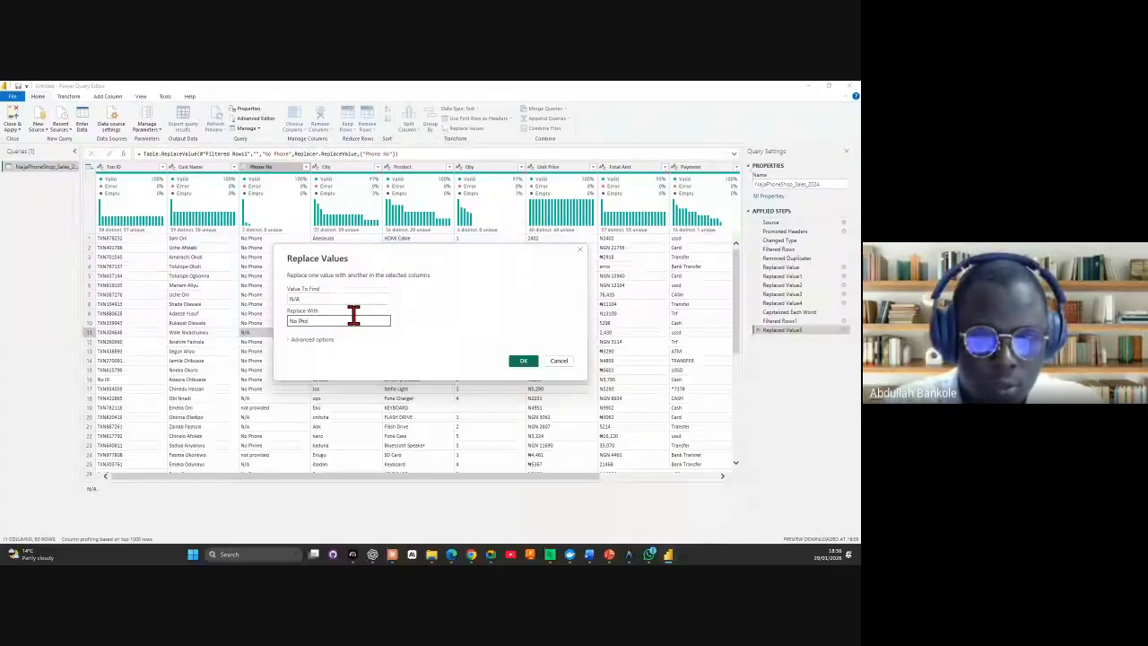
{"action": "type", "text": "ne"}
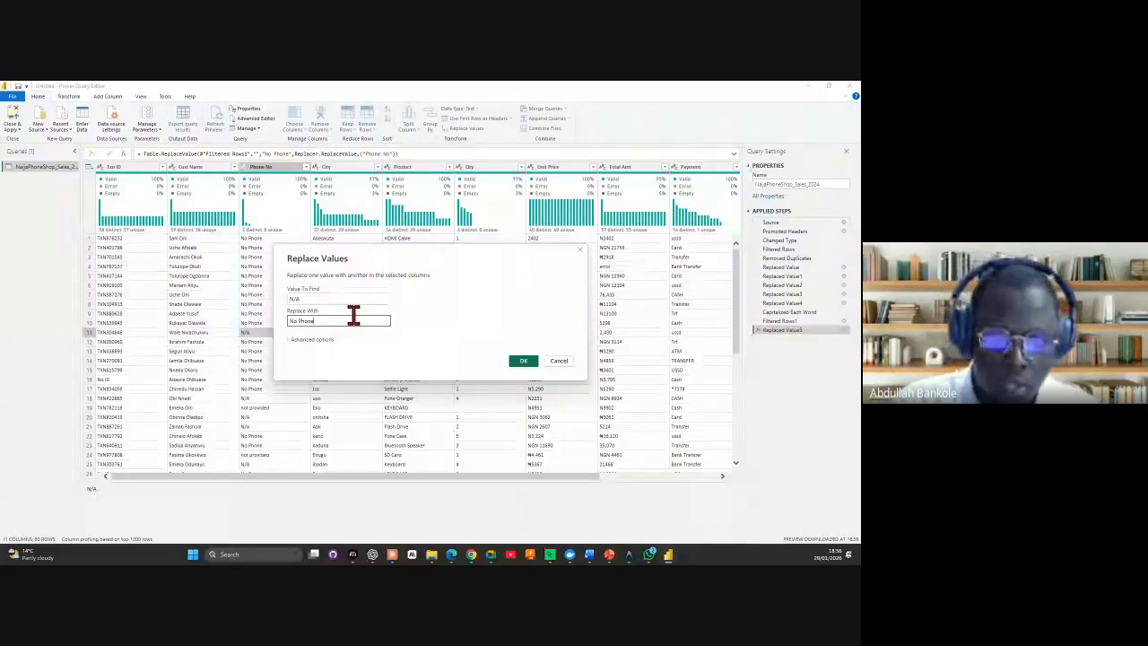
{"action": "left_click", "coordinate": [524, 360]}
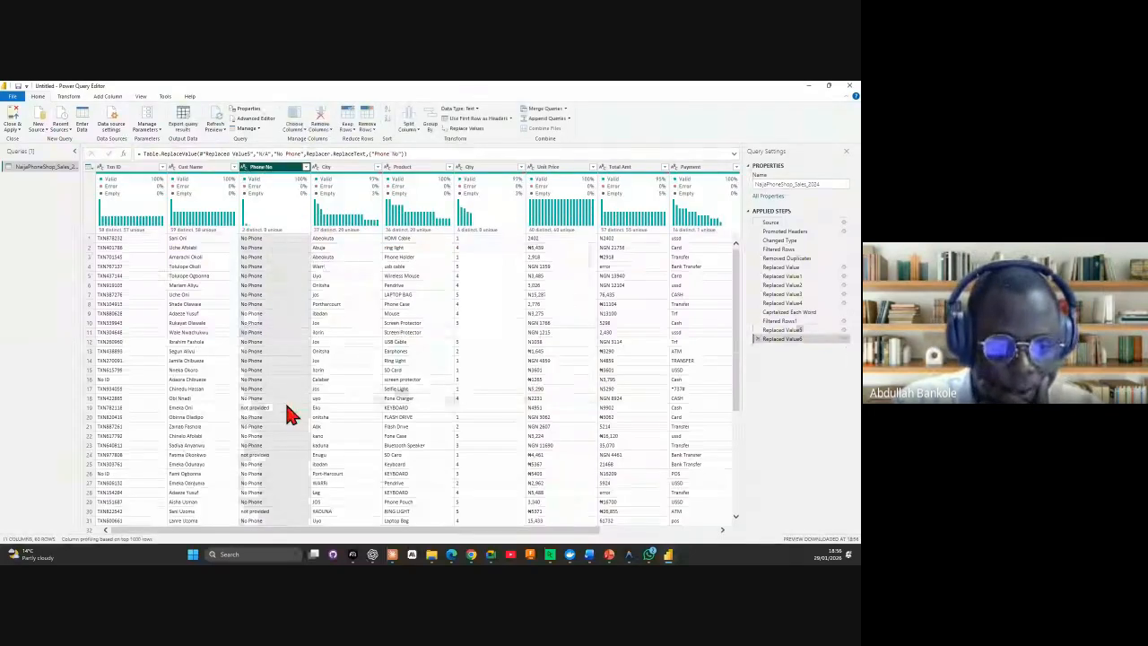
Step: Replace the "not provided" values in the Phone No column with "No Phone"
{"action": "left_click", "coordinate": [278, 449]}
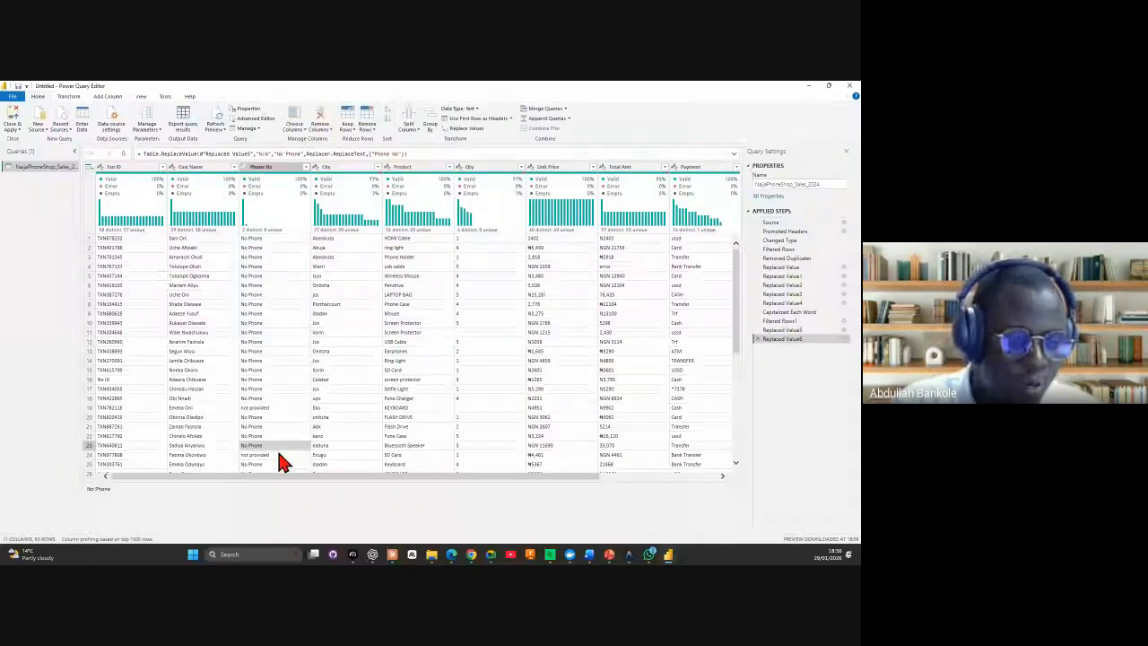
{"action": "left_click", "coordinate": [276, 455]}
{"action": "right_click", "coordinate": [277, 454]}
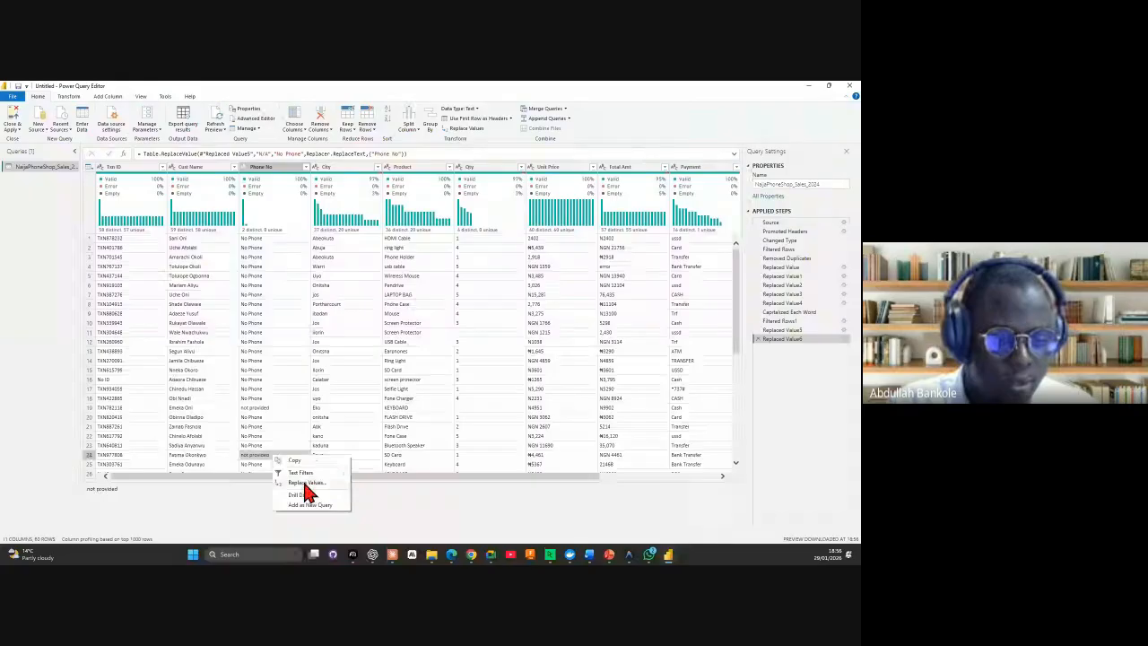
{"action": "left_click", "coordinate": [306, 483]}
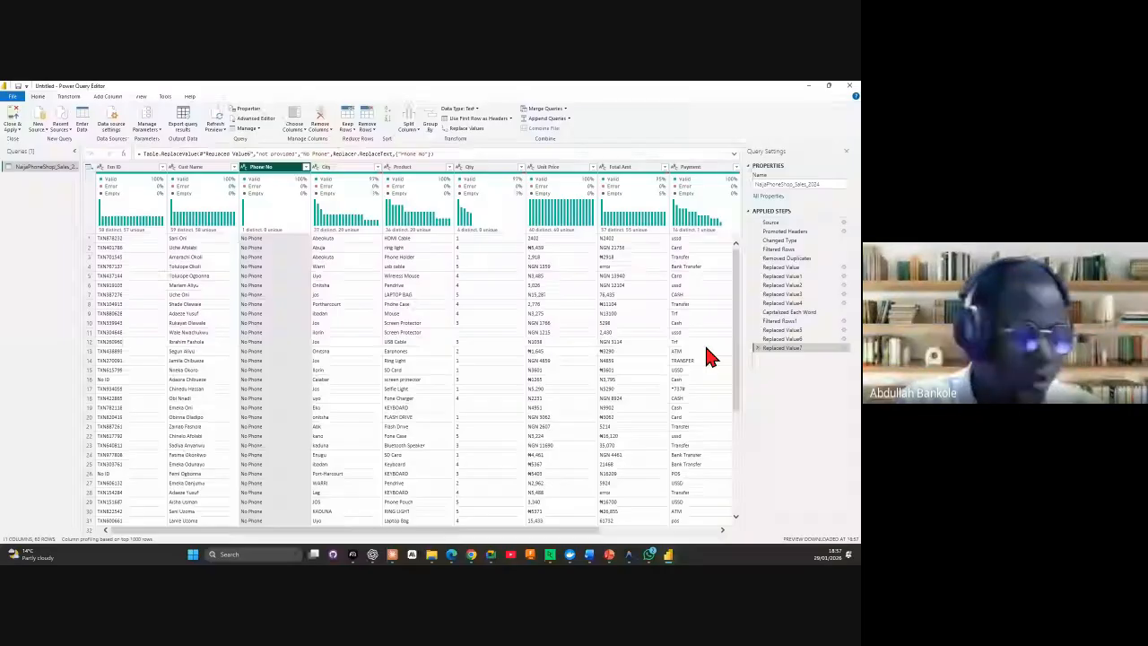
Step: Delete the Filtered Rows1 step from the query and return to the last applied step, Replaced Value7
{"action": "left_click", "coordinate": [770, 323]}
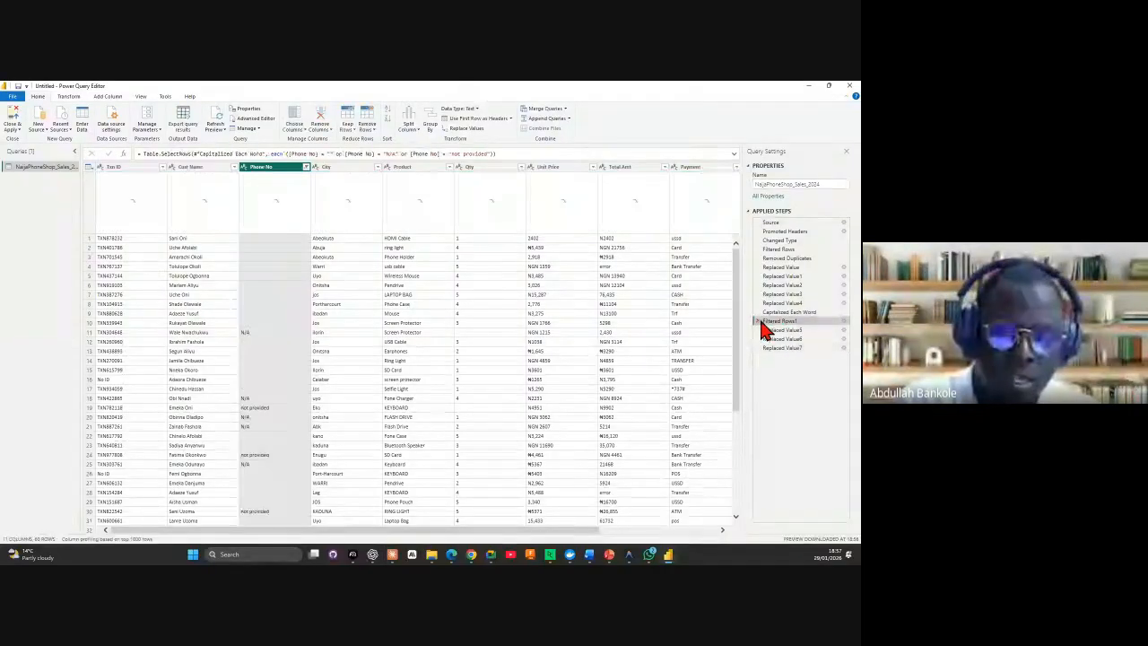
{"action": "key", "text": "Delete"}
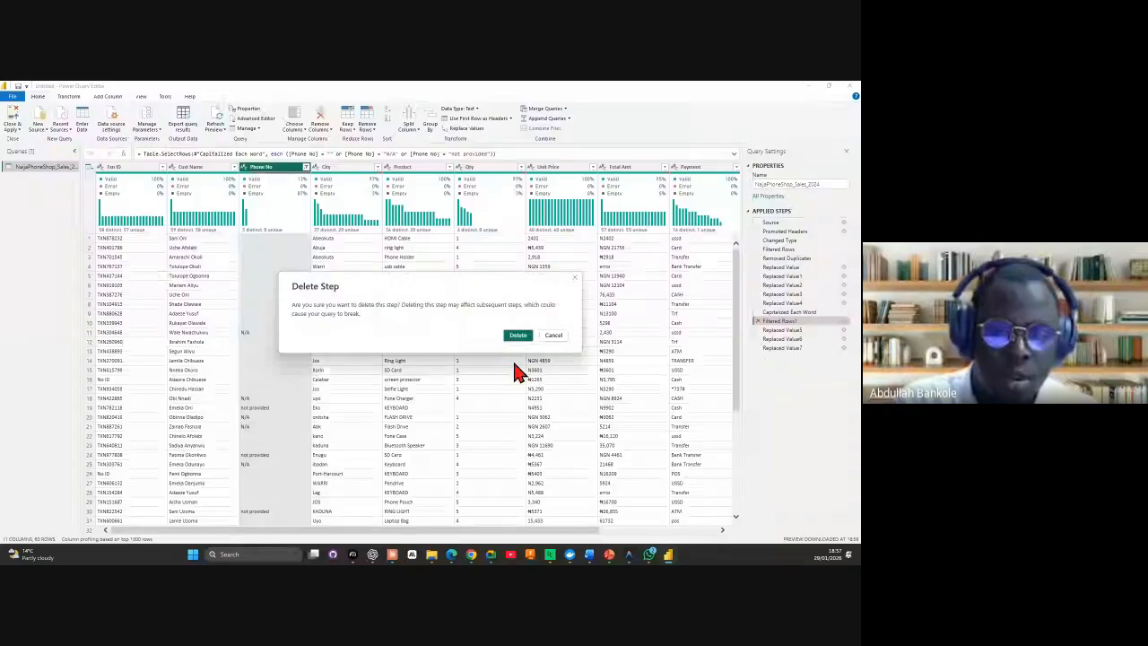
{"action": "left_click", "coordinate": [517, 336]}
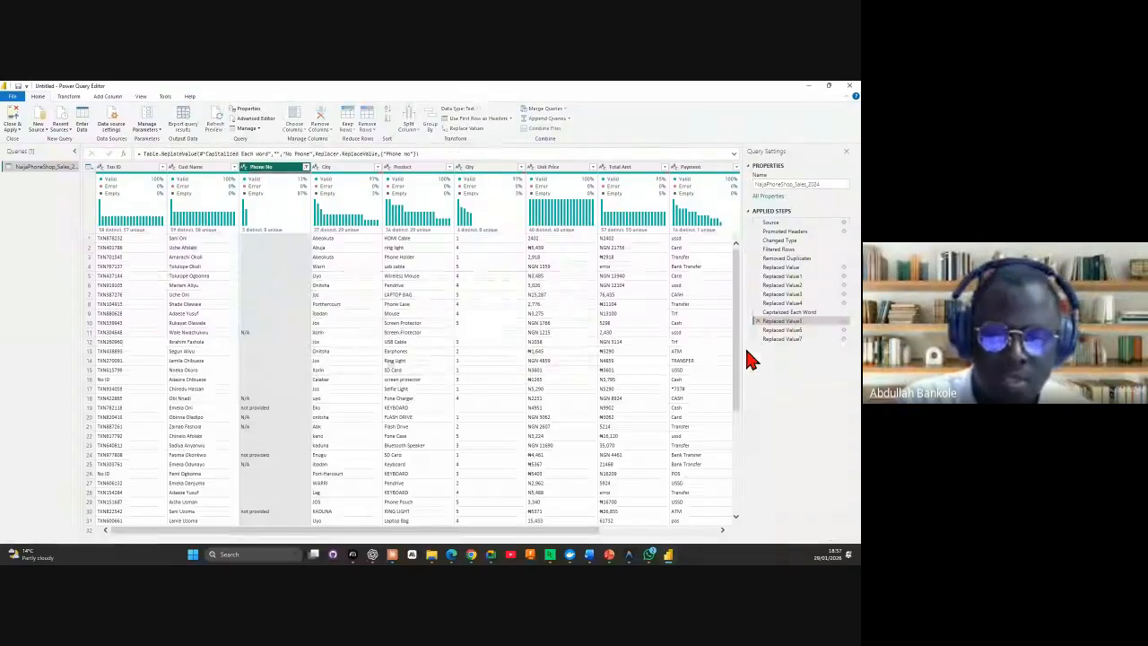
{"action": "left_click", "coordinate": [801, 340]}
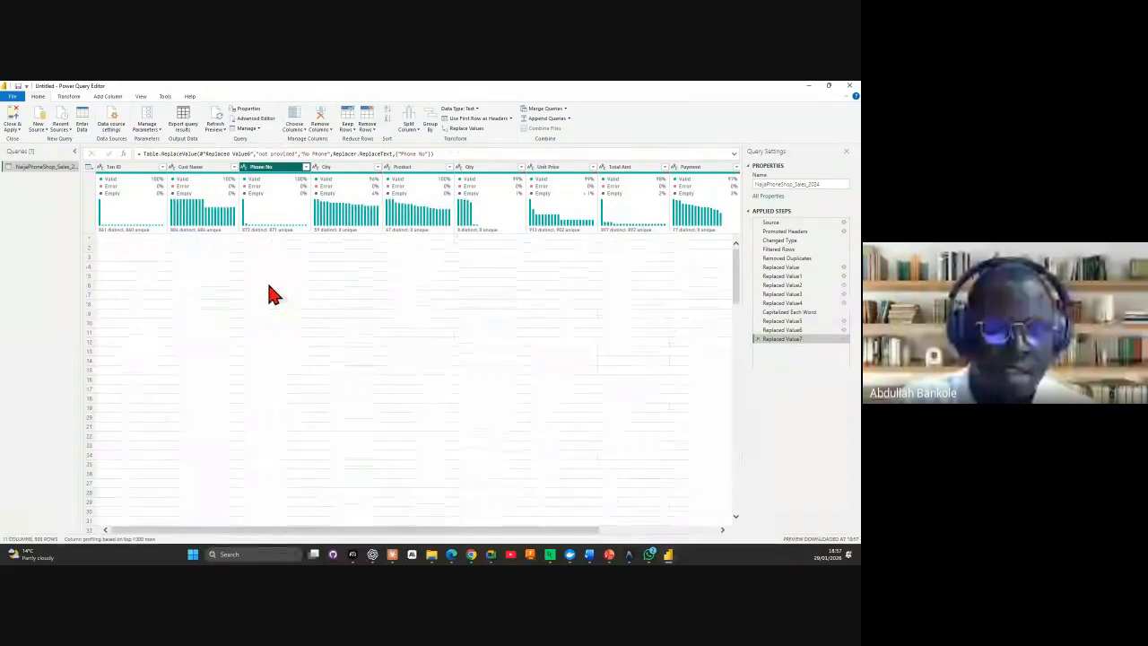
Step: Check the Phone No column's distinct values through to the end of the filter list and close it without filtering
{"action": "left_click", "coordinate": [306, 167]}
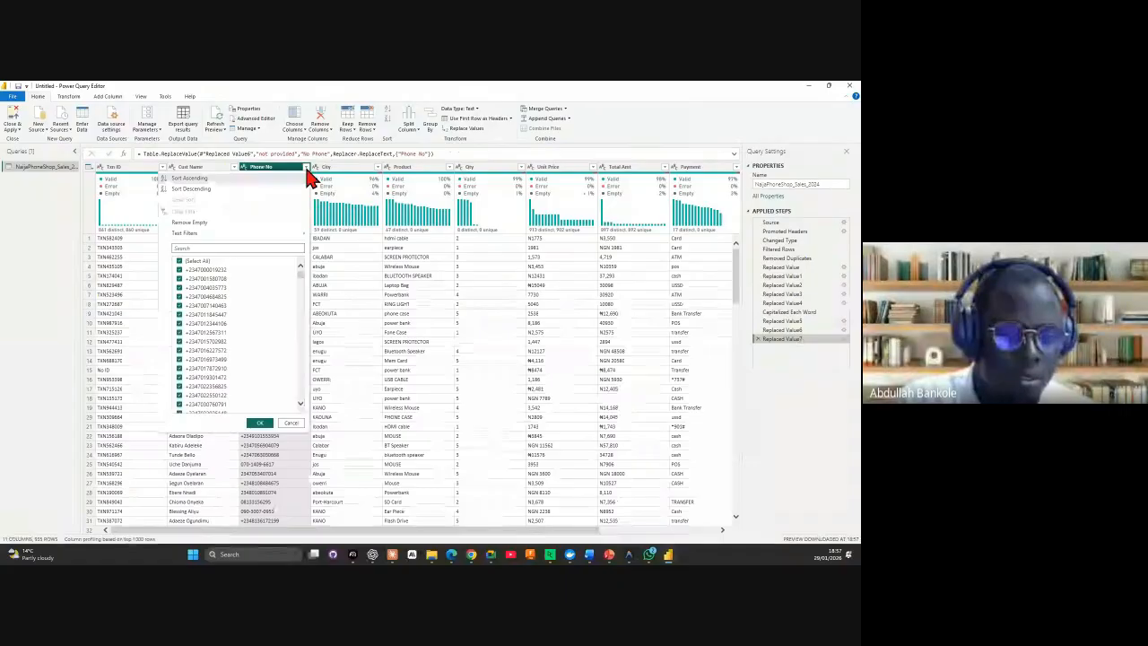
{"action": "left_click_drag", "start_coordinate": [300, 275], "coordinate": [296, 423]}
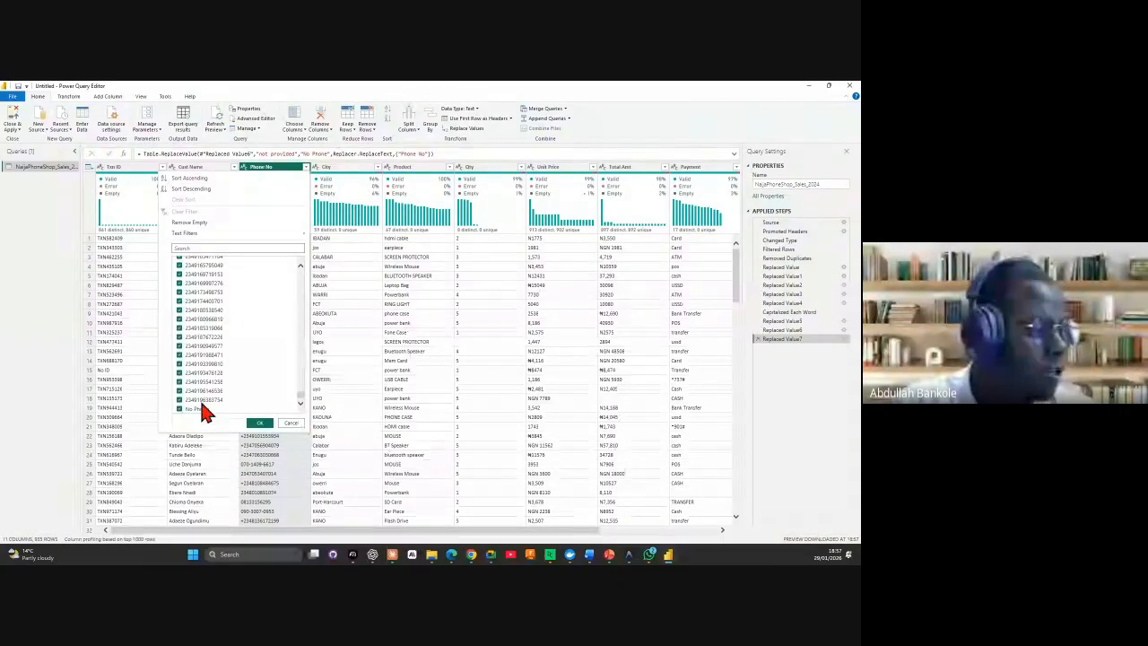
{"action": "left_click", "coordinate": [299, 422]}
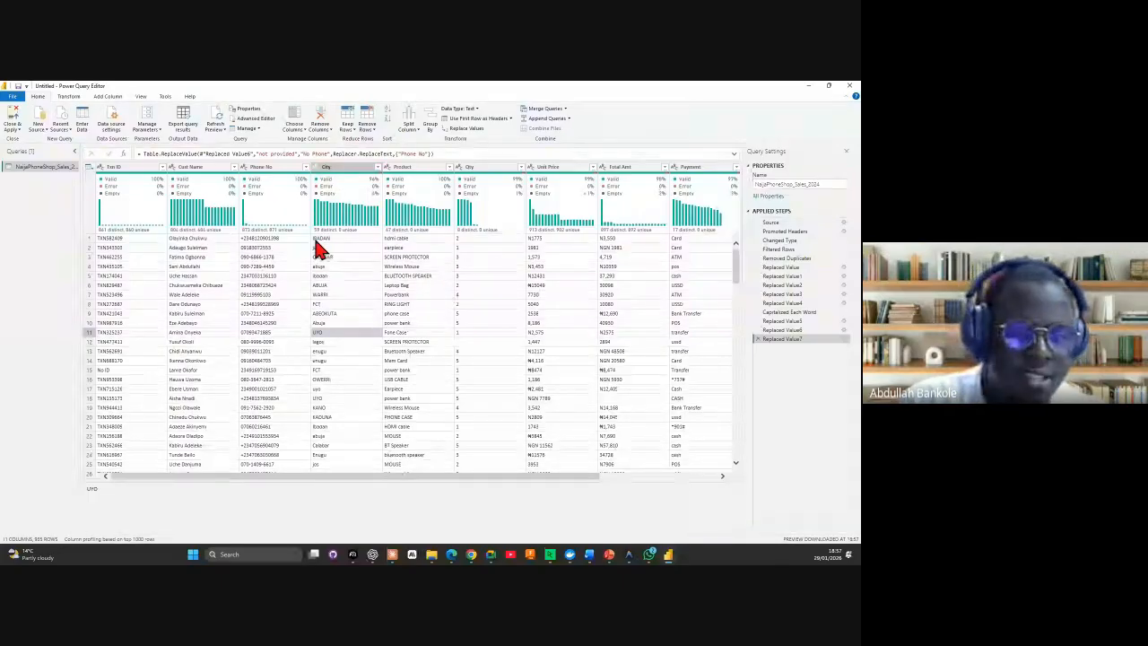
Step: Examine the City column's distinct values and a few of its cells for inconsistent city names without filtering
{"action": "left_click", "coordinate": [376, 169]}
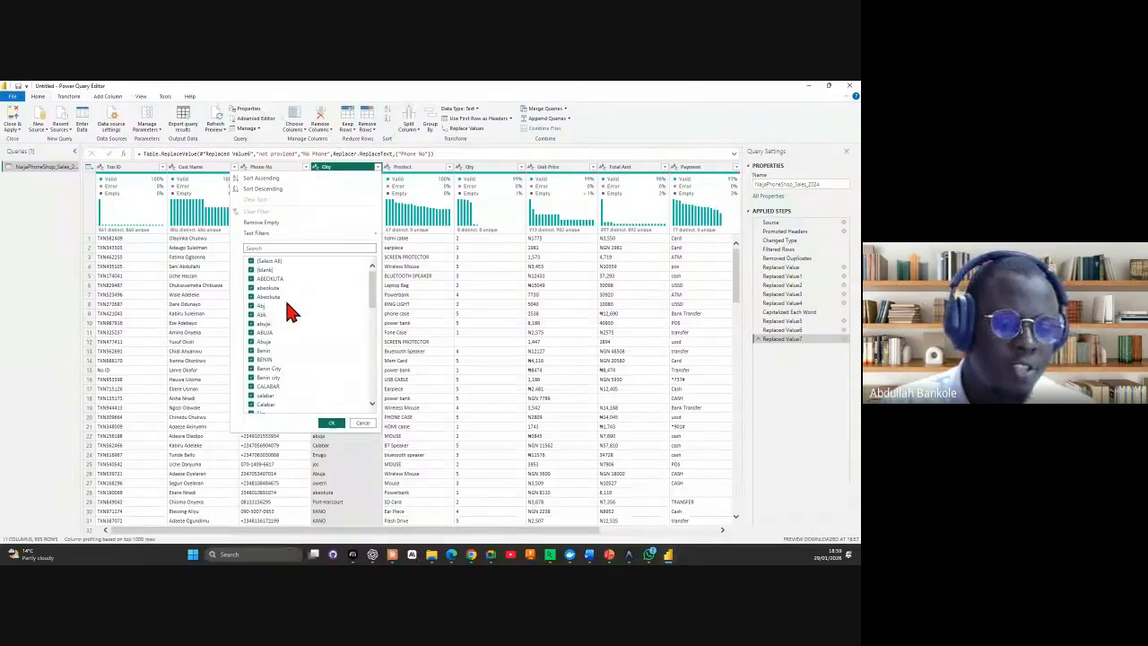
{"action": "left_click", "coordinate": [361, 423]}
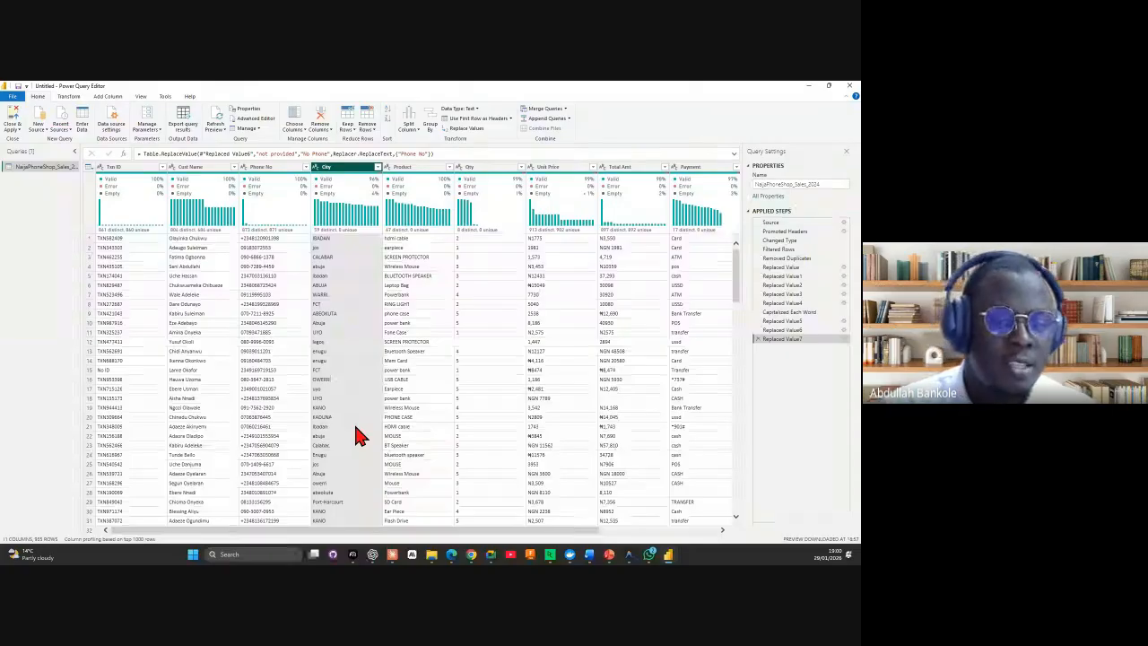
{"action": "left_click", "coordinate": [332, 251]}
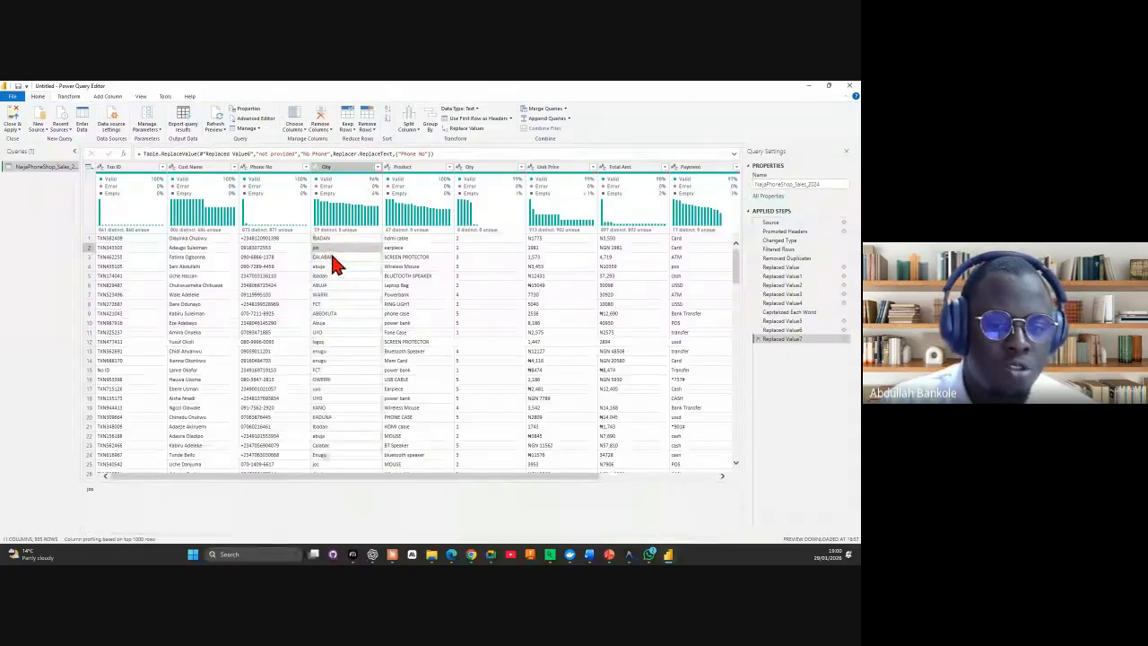
{"action": "left_click", "coordinate": [325, 305]}
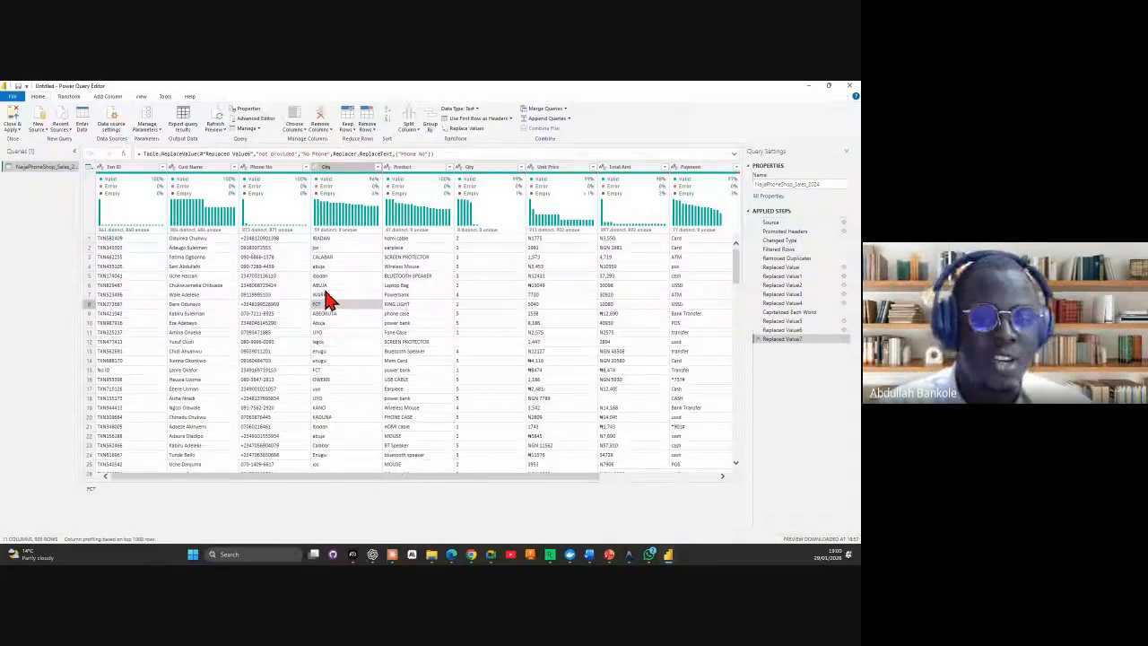
{"action": "left_click", "coordinate": [331, 168]}
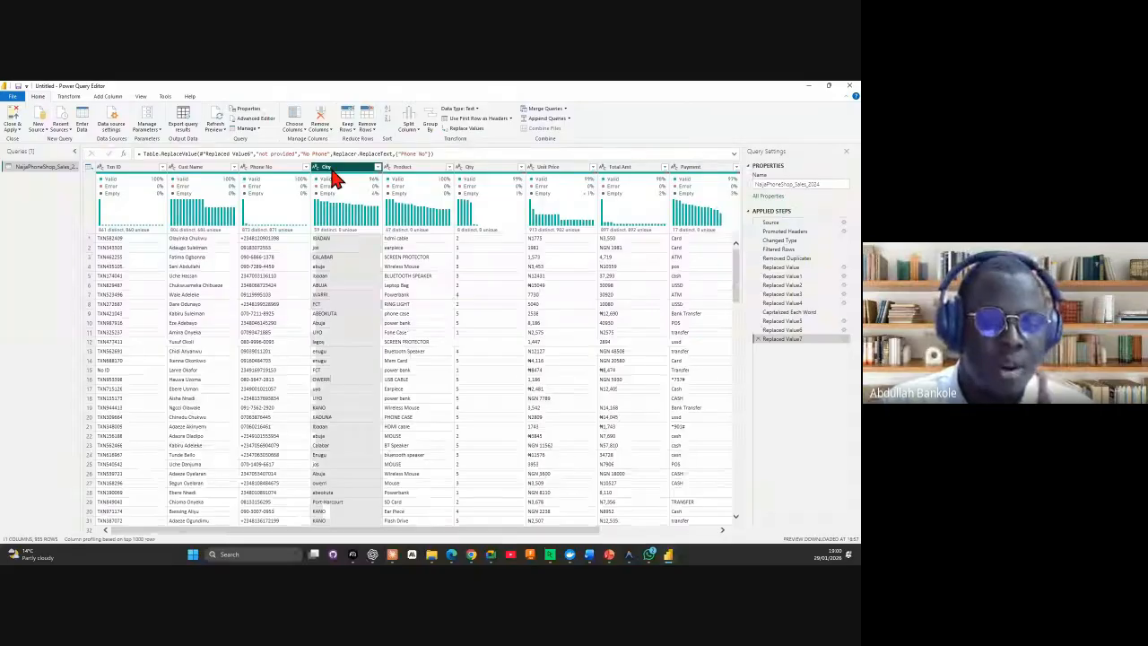
{"action": "right_click", "coordinate": [334, 171]}
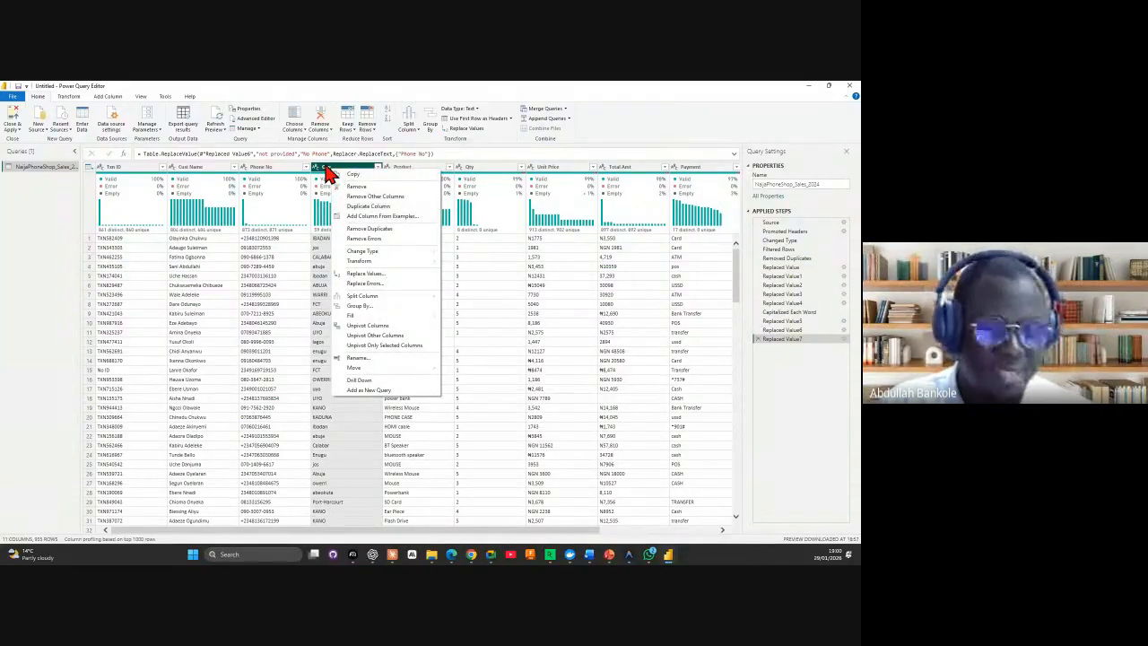
{"action": "mouse_move", "coordinate": [375, 262]}
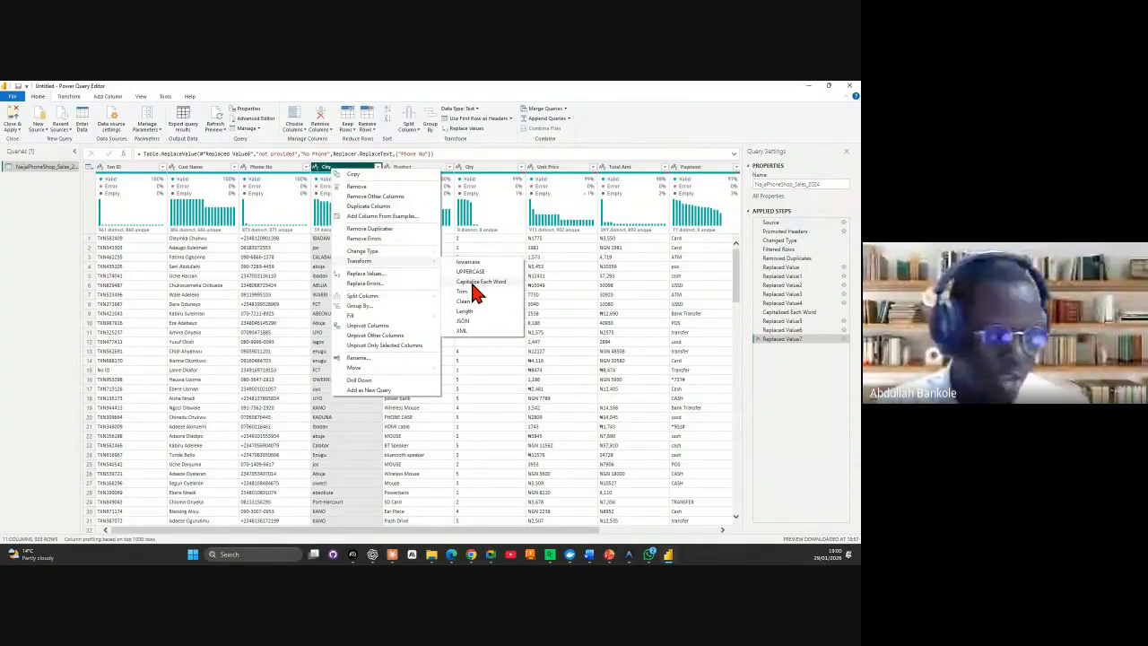
{"action": "left_click", "coordinate": [45, 313]}
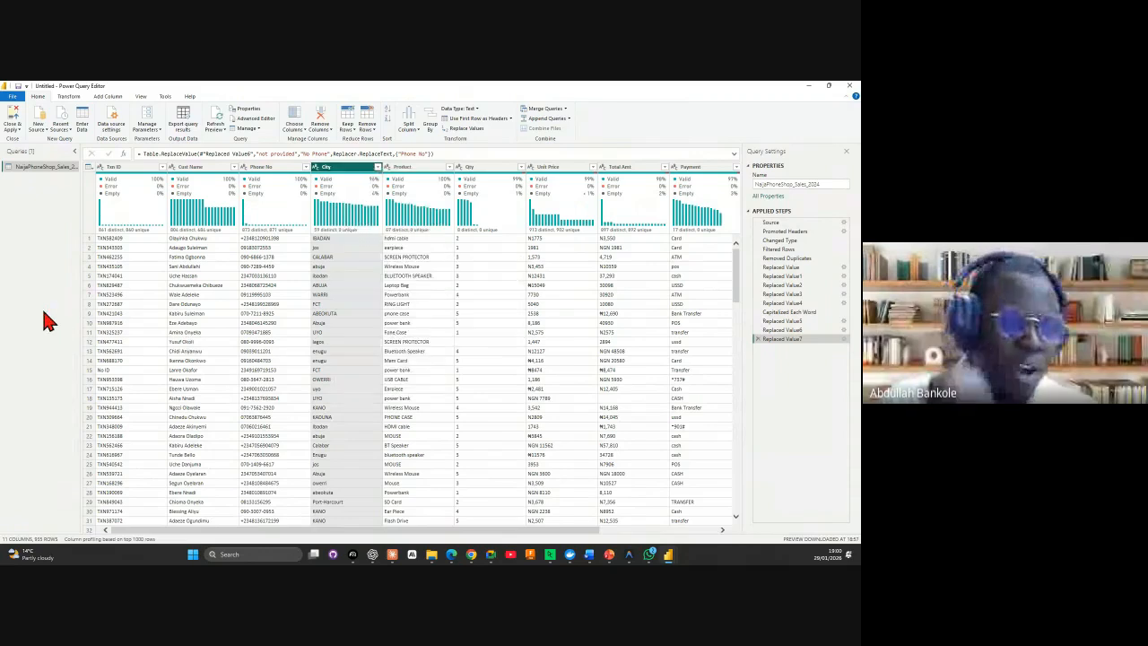
Step: Apply the Capitalize Each Word transformation to the City column
{"action": "left_click", "coordinate": [68, 99]}
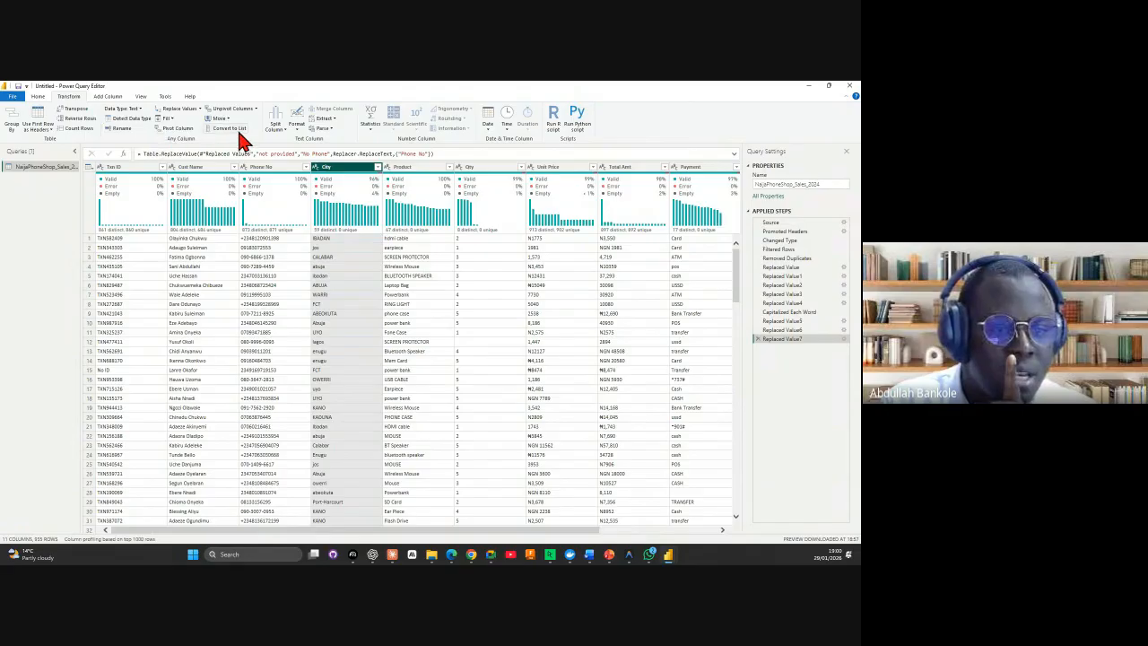
{"action": "left_click", "coordinate": [298, 123]}
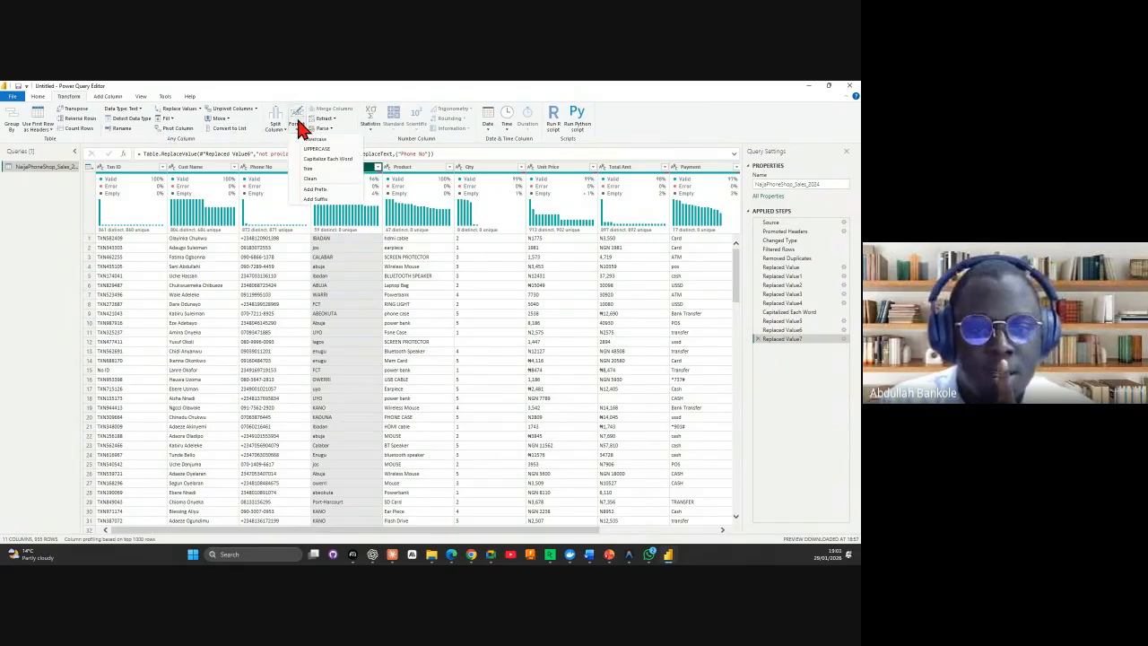
{"action": "left_click", "coordinate": [330, 159]}
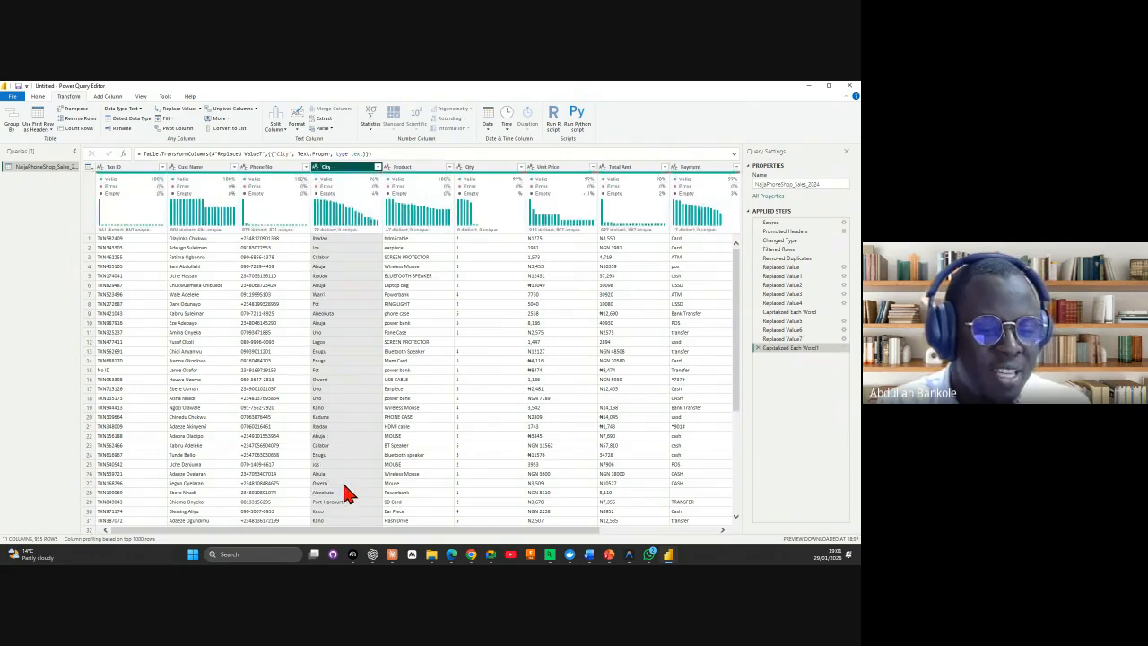
Step: Examine the City column's full list of distinct values for abbreviations and variant spellings of the same city
{"action": "left_click", "coordinate": [378, 168]}
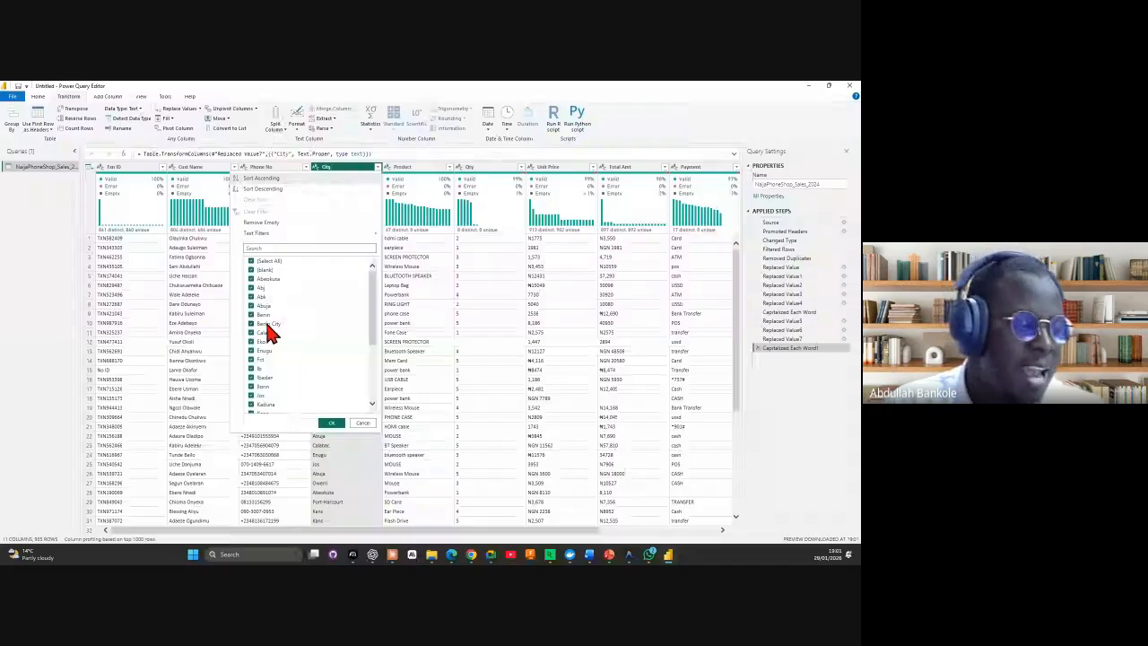
{"action": "scroll", "coordinate": [270, 338], "scroll_direction": "down", "scroll_amount": 2}
{"action": "scroll", "coordinate": [271, 340], "scroll_direction": "down", "scroll_amount": 3}
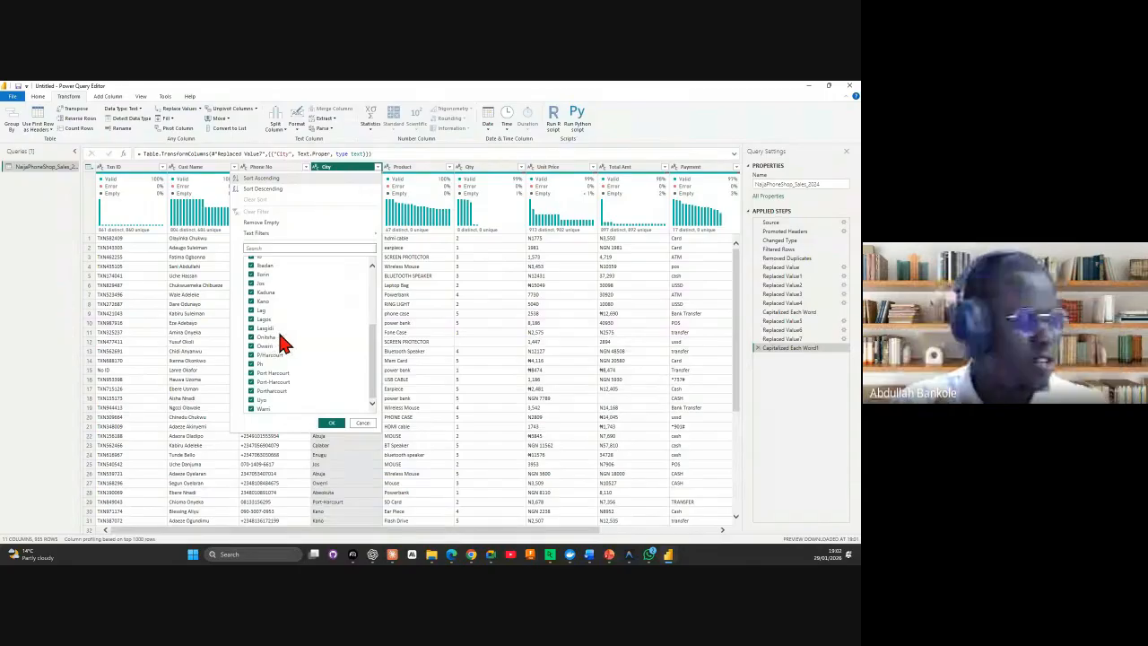
{"action": "left_click_drag", "start_coordinate": [374, 359], "coordinate": [364, 283]}
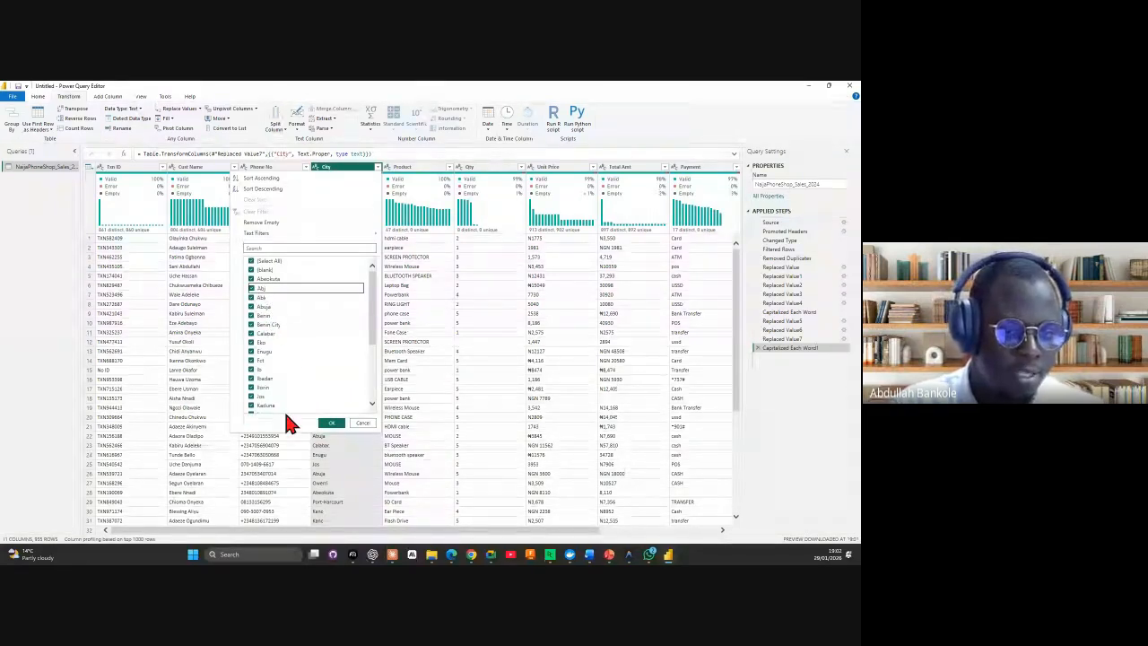
{"action": "left_click_drag", "start_coordinate": [374, 308], "coordinate": [370, 278]}
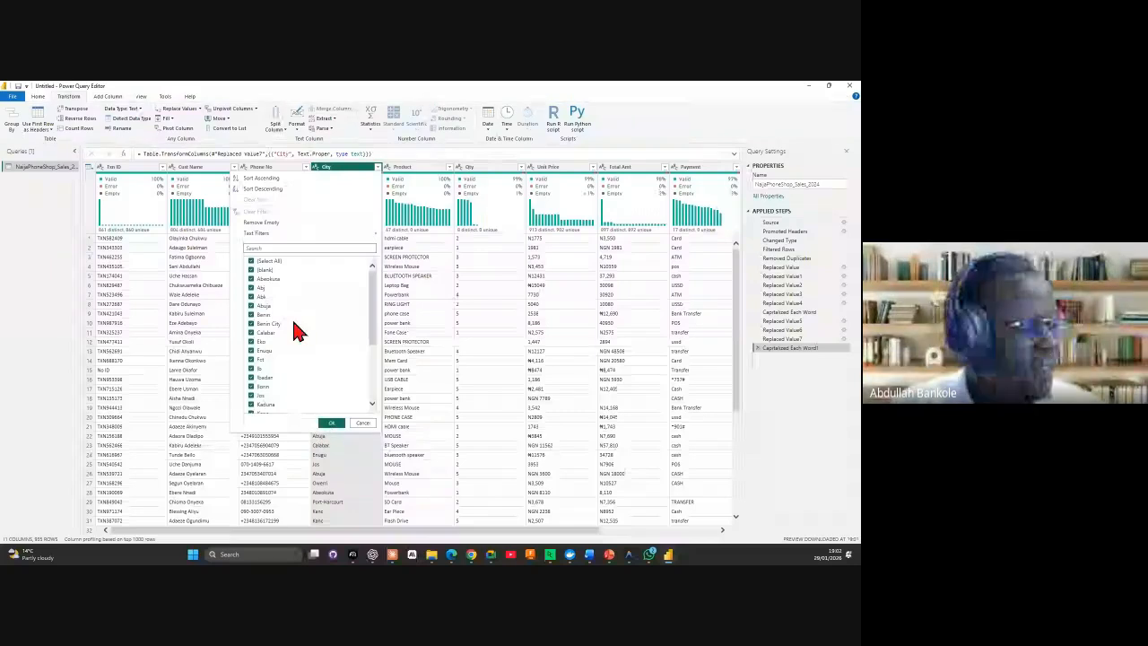
{"action": "scroll", "coordinate": [330, 345], "scroll_direction": "down", "scroll_amount": 3}
{"action": "scroll", "coordinate": [330, 350], "scroll_direction": "down", "scroll_amount": 1}
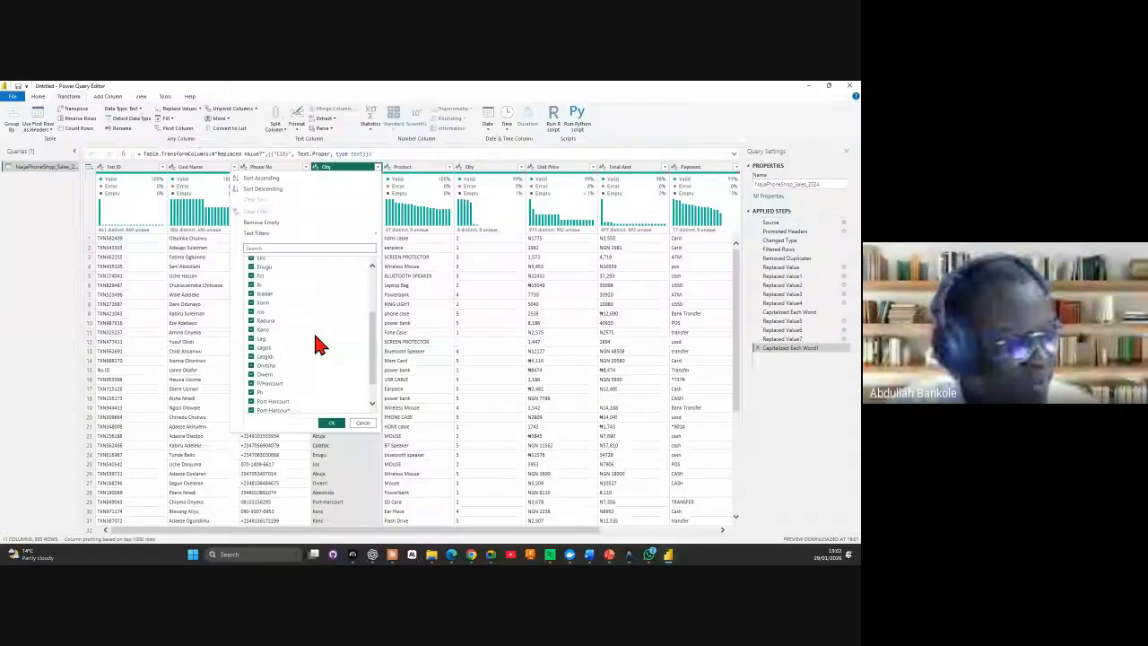
{"action": "scroll", "coordinate": [307, 325], "scroll_direction": "up", "scroll_amount": 4}
Step: Filter the City column to only the Abeokuta and Abk rows
{"action": "left_click", "coordinate": [252, 261]}
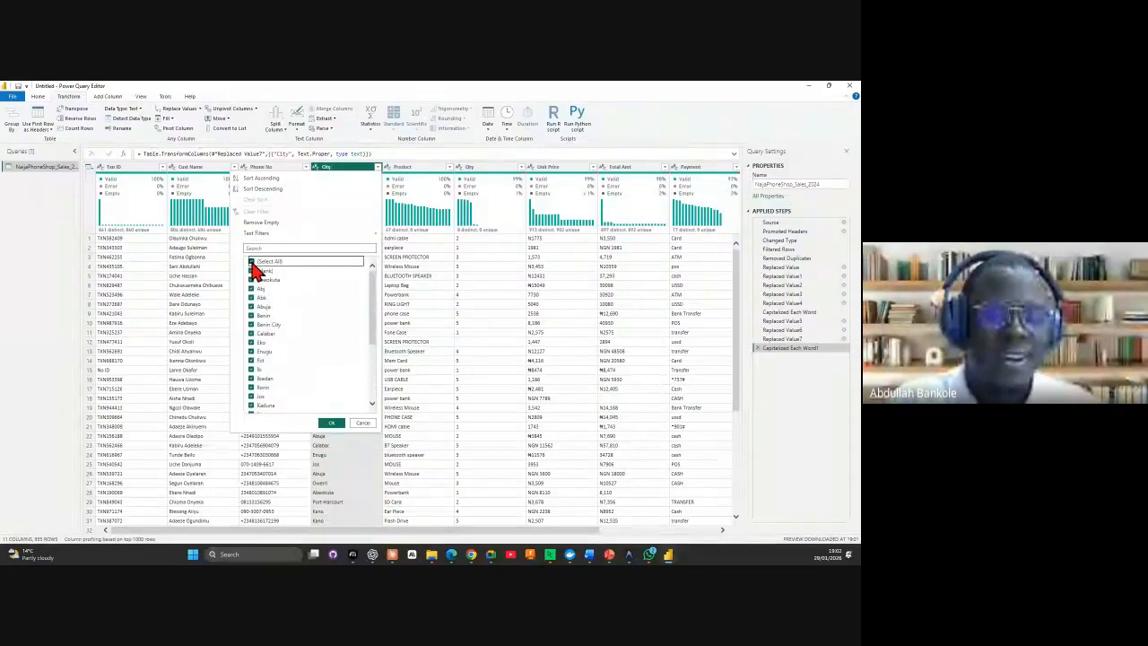
{"action": "left_click", "coordinate": [253, 280]}
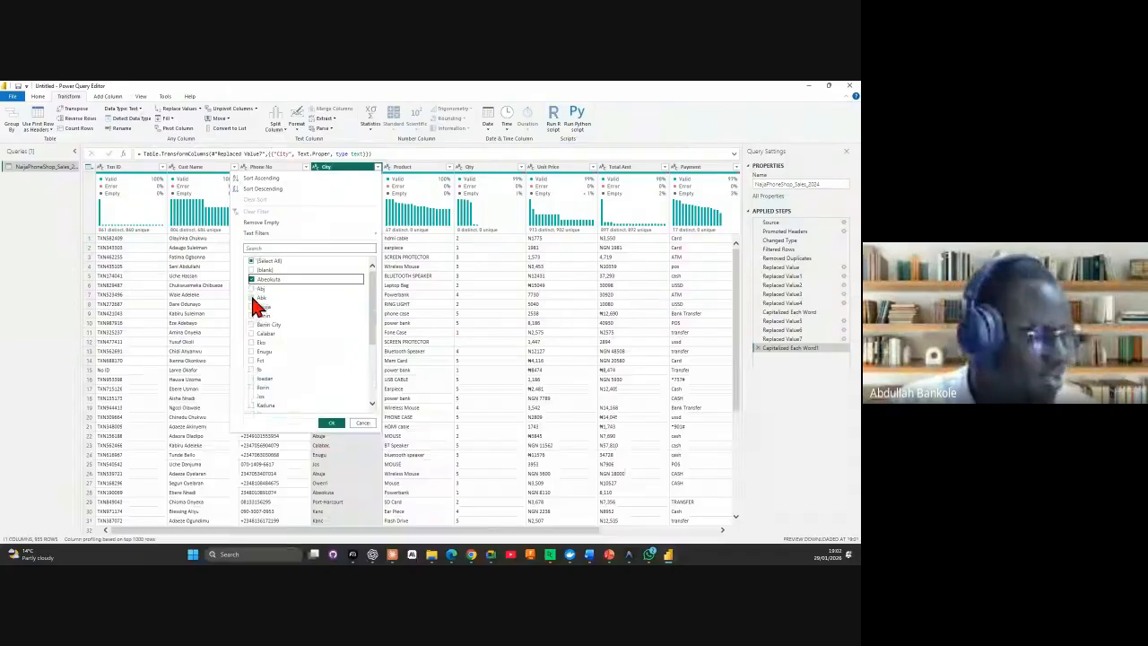
{"action": "left_click", "coordinate": [252, 298]}
{"action": "left_click", "coordinate": [332, 422]}
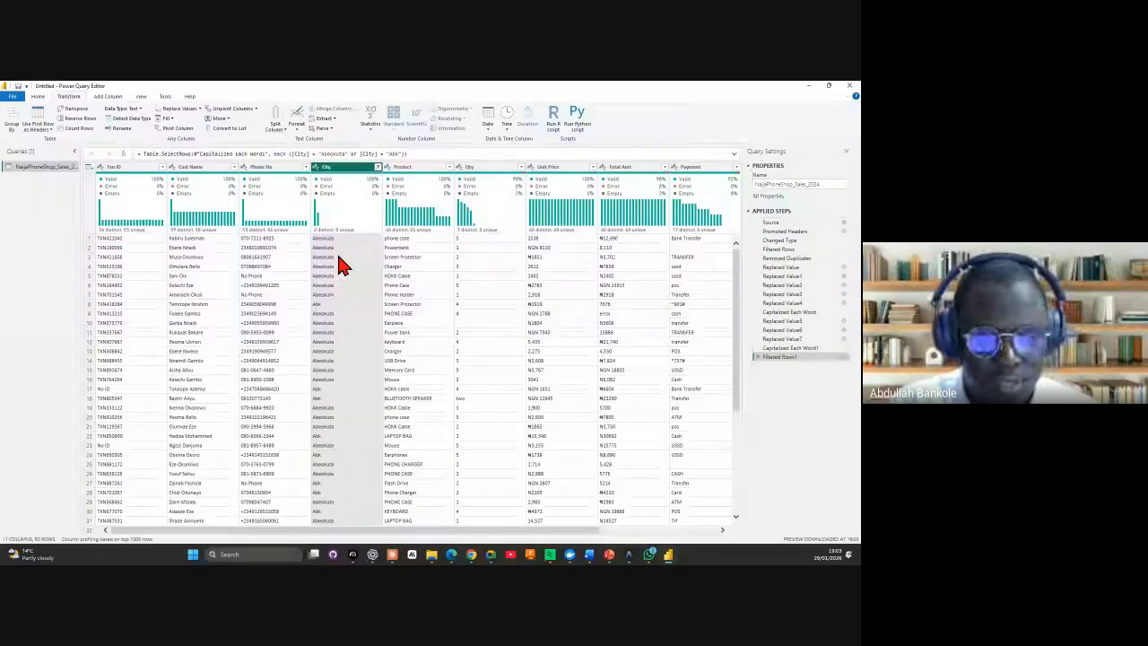
Step: Replace the value Abk with Abeokuta in the City column
{"action": "left_click", "coordinate": [323, 294]}
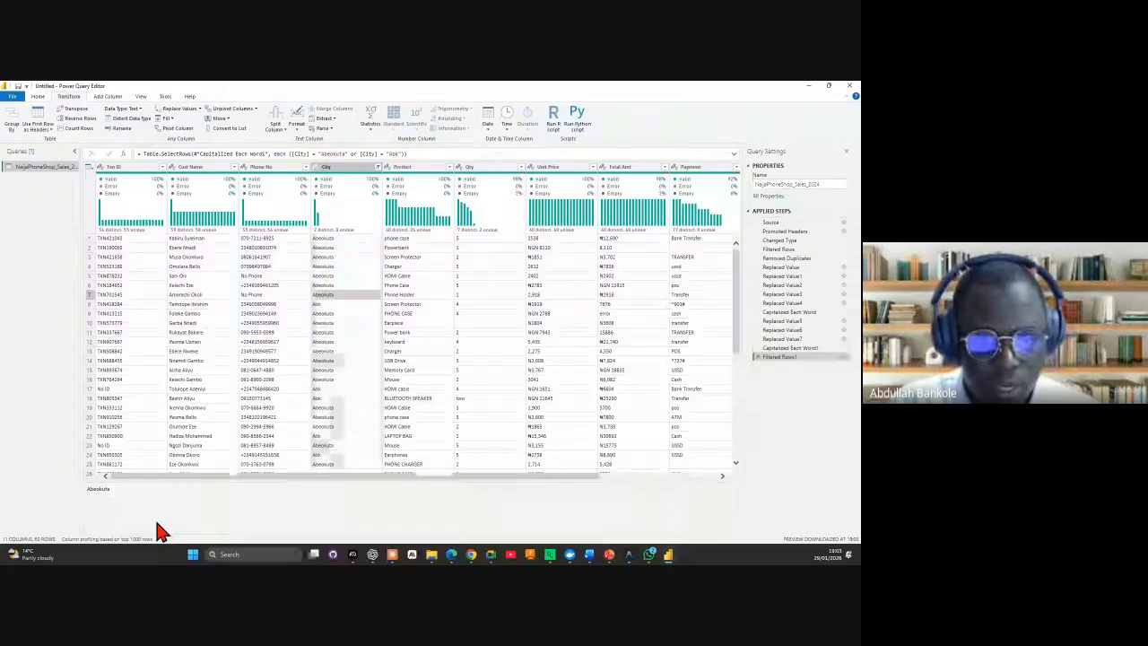
{"action": "left_click_drag", "start_coordinate": [118, 492], "coordinate": [60, 486]}
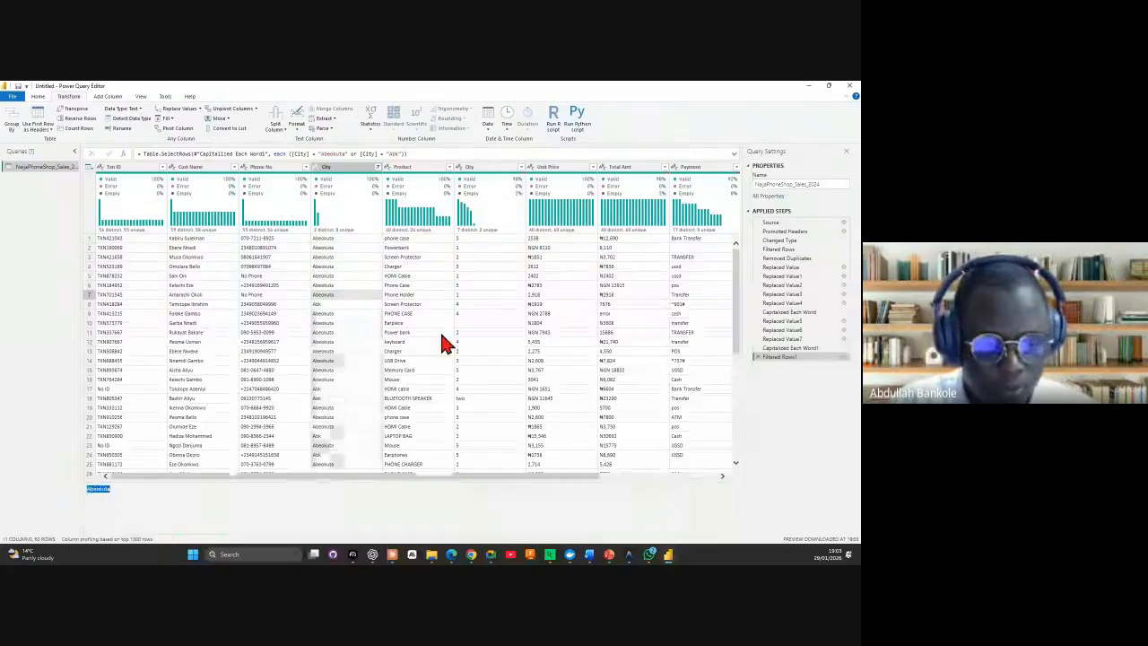
{"action": "right_click", "coordinate": [344, 306]}
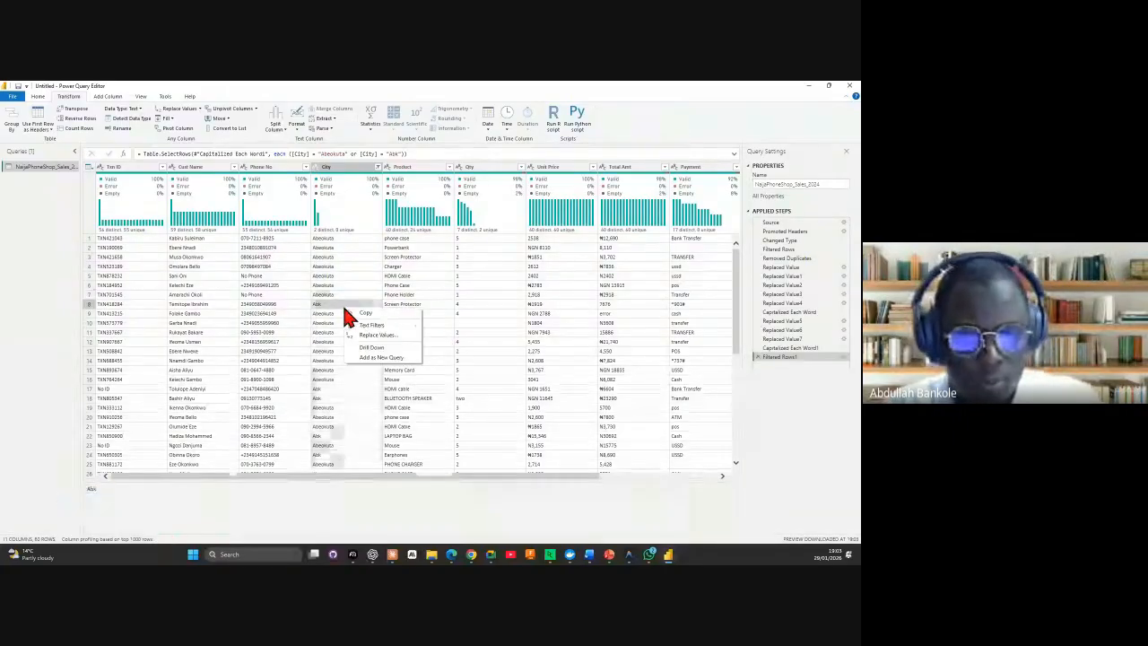
{"action": "left_click", "coordinate": [378, 337]}
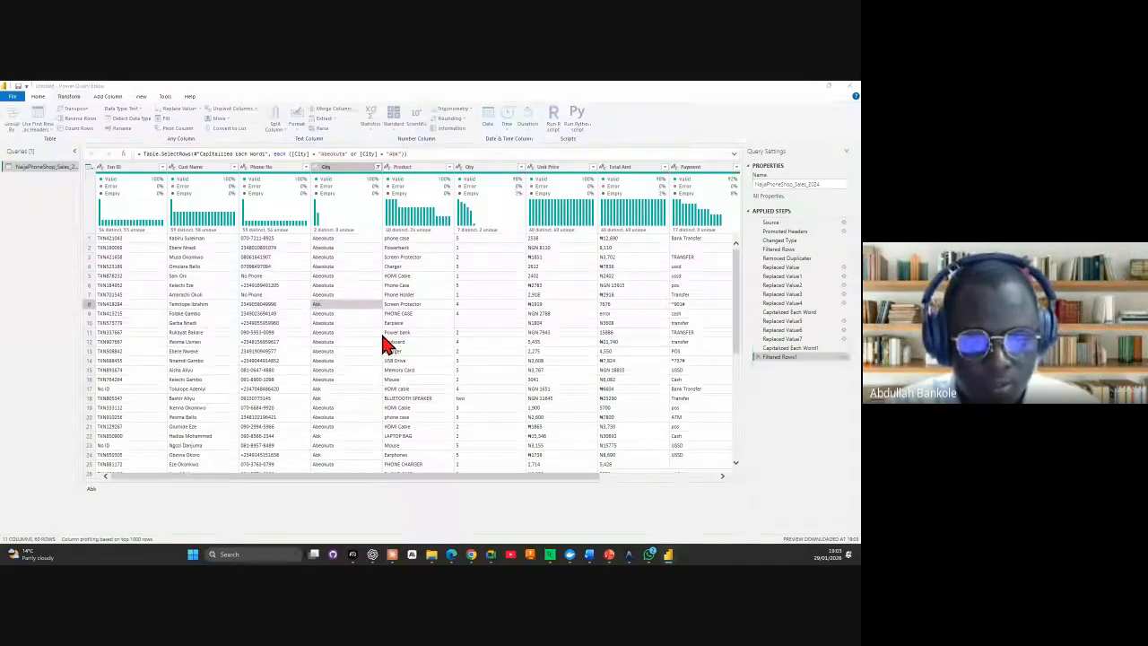
{"action": "left_click", "coordinate": [370, 321]}
{"action": "type", "text": "Abeokuta"}
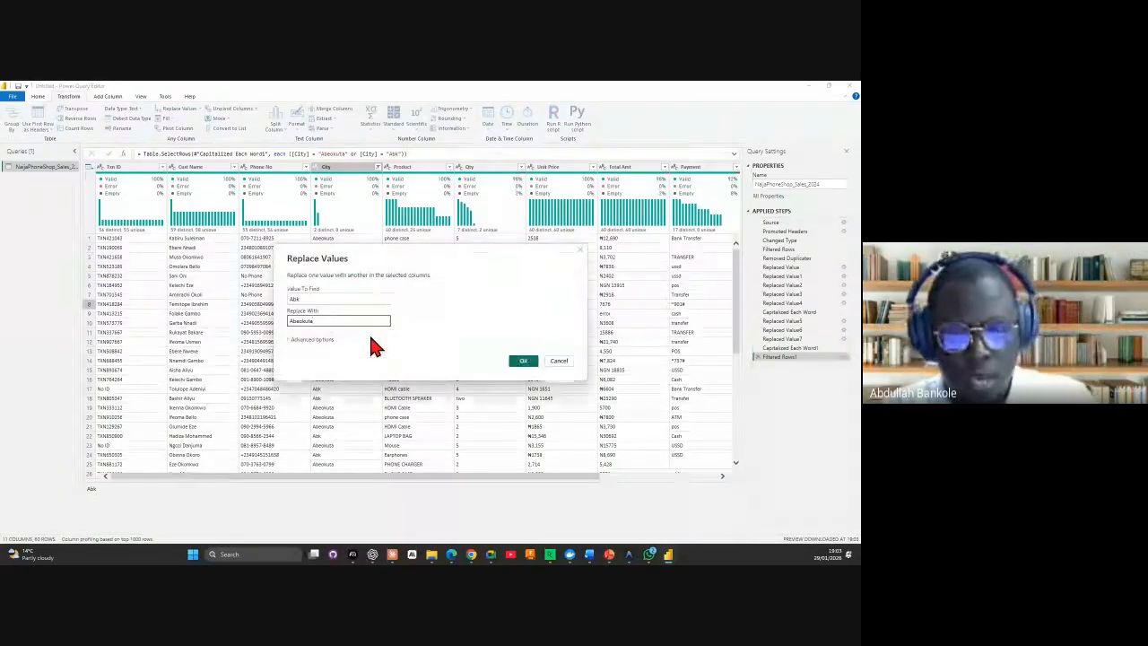
{"action": "left_click", "coordinate": [526, 362]}
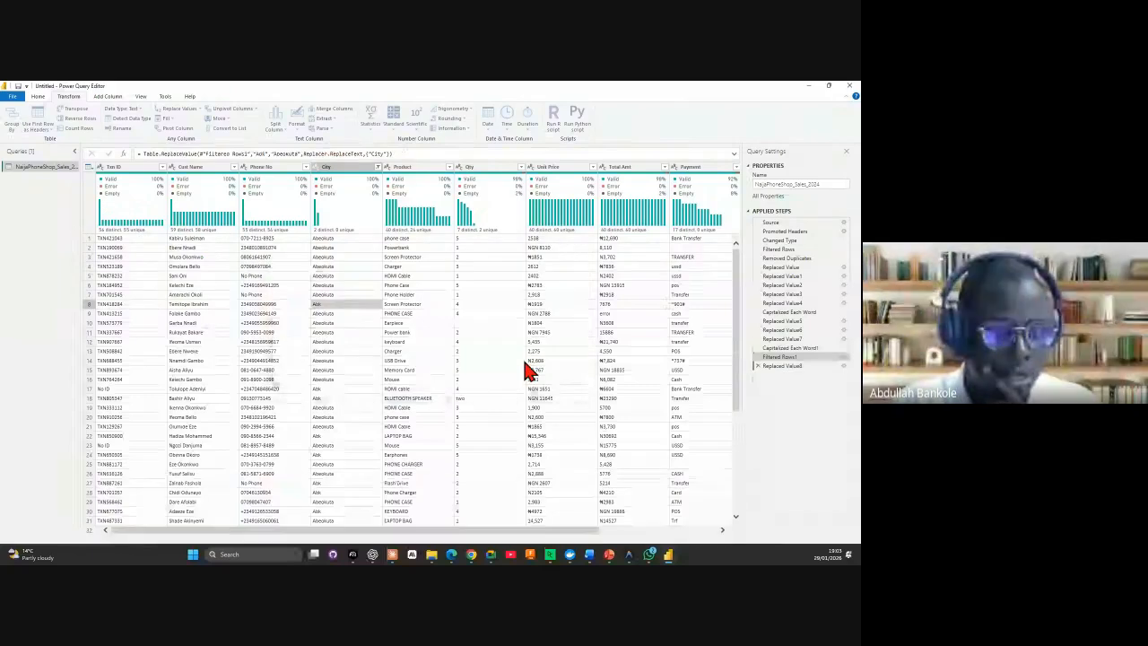
Step: Check the filtered City column's distinct values and delete the Filtered Rows1 step from the query
{"action": "left_click", "coordinate": [377, 168]}
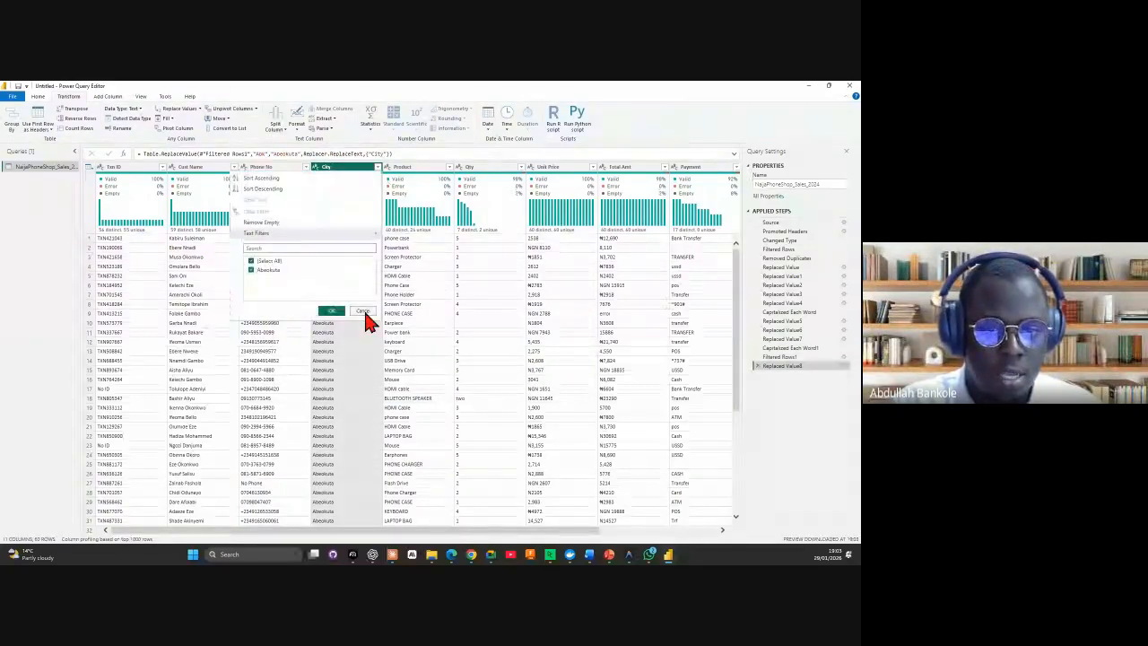
{"action": "left_click", "coordinate": [363, 311]}
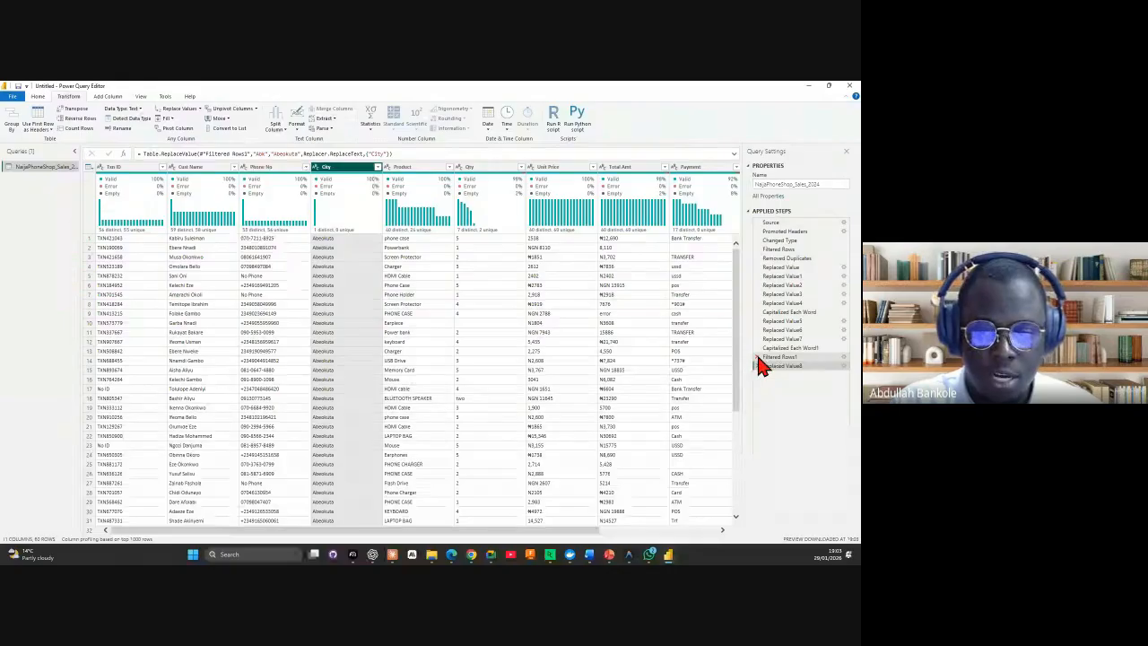
{"action": "left_click", "coordinate": [759, 357]}
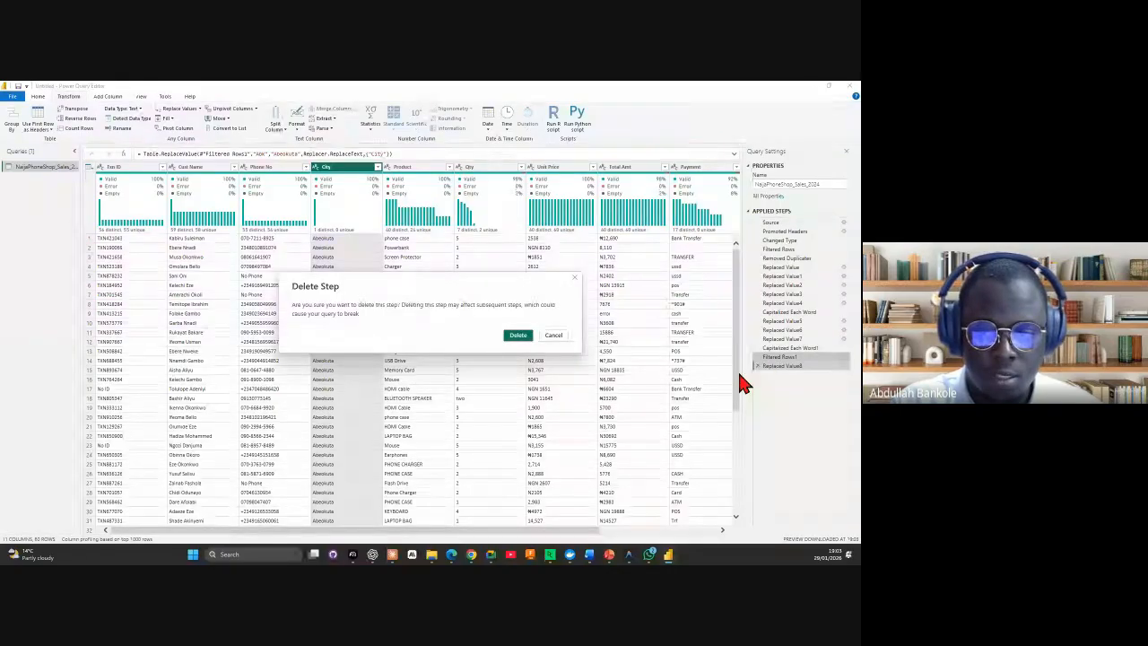
{"action": "left_click", "coordinate": [518, 336]}
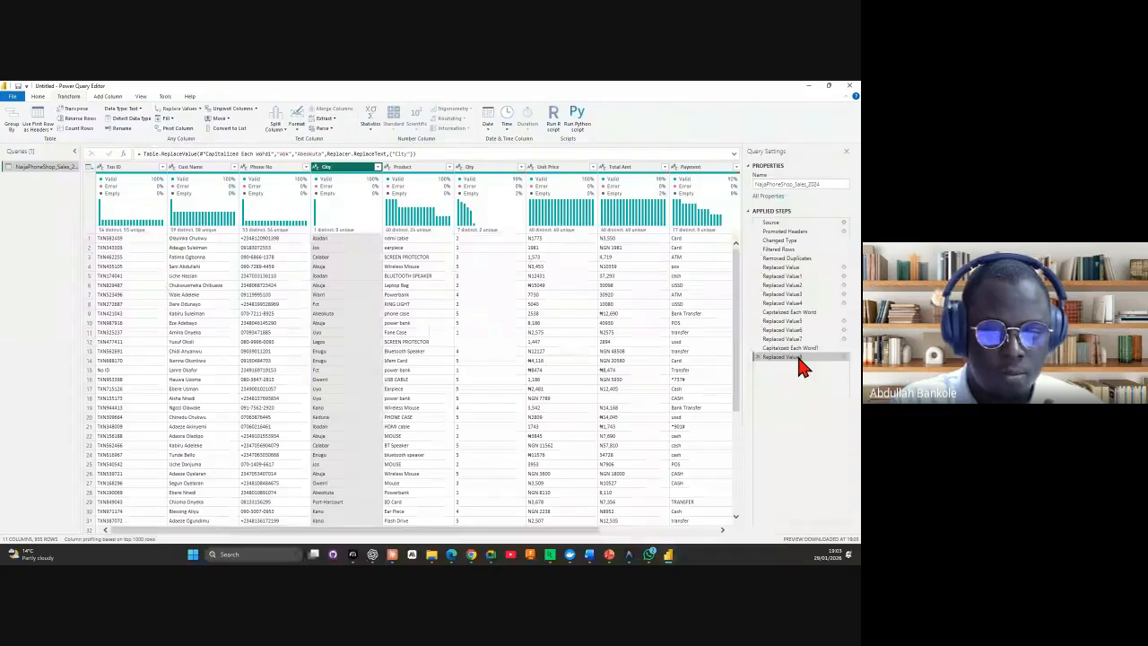
Step: Review the Replaced Value8 step's replacement settings, its formula and a City cell without changing anything
{"action": "double_click", "coordinate": [798, 358]}
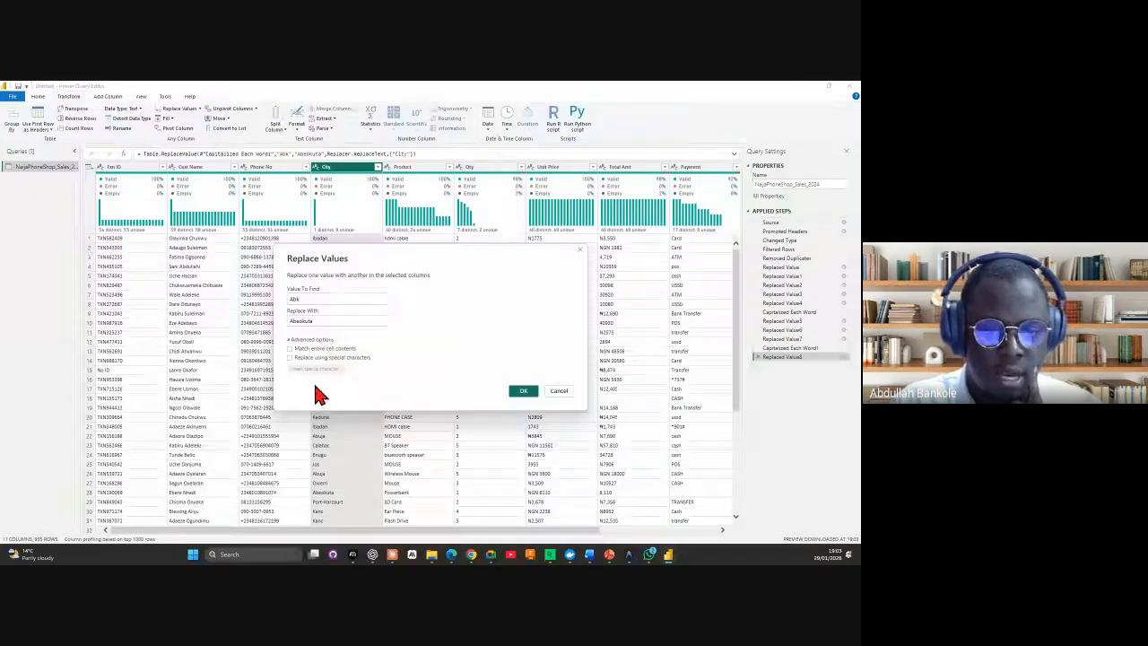
{"action": "left_click", "coordinate": [558, 393]}
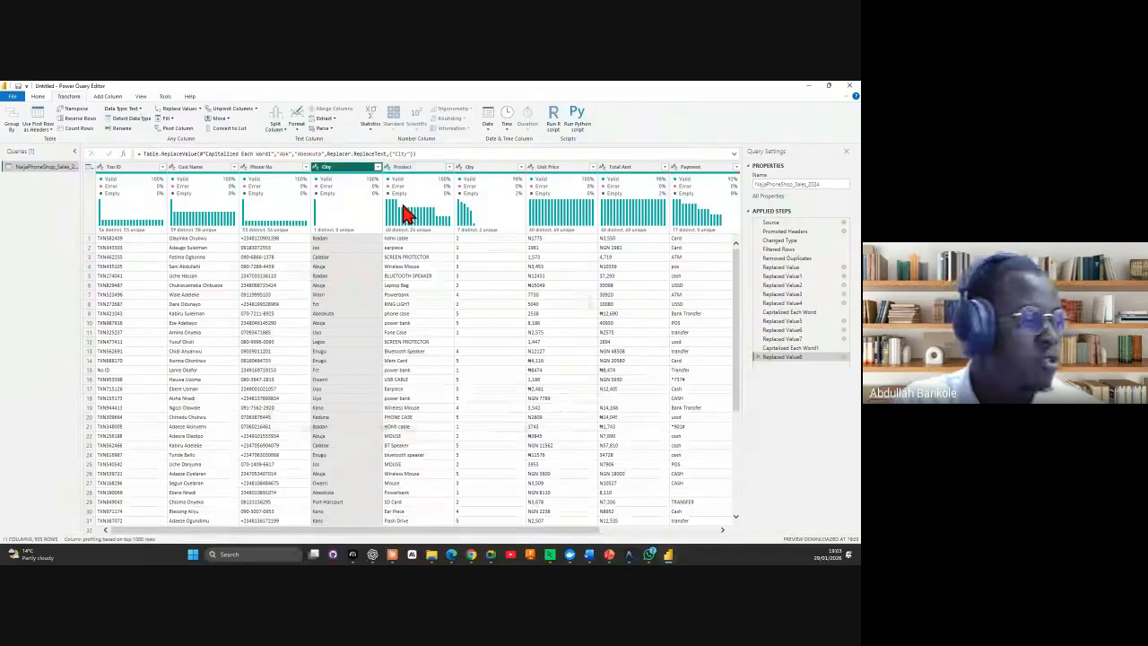
{"action": "left_click", "coordinate": [435, 152]}
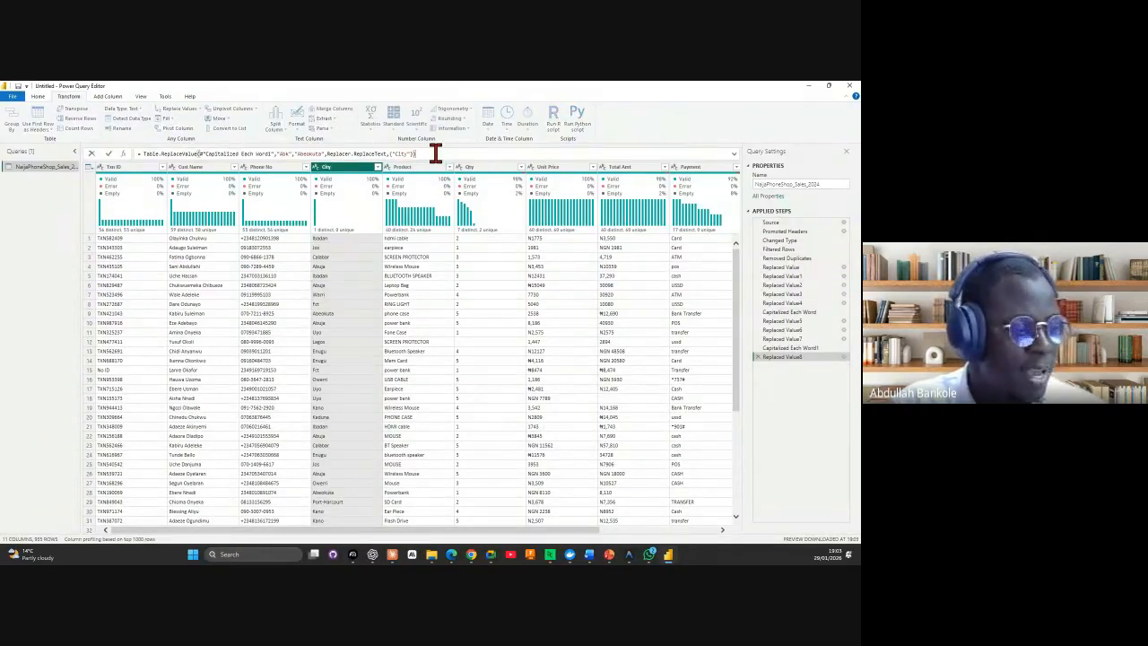
{"action": "left_click", "coordinate": [383, 273]}
{"action": "left_click", "coordinate": [354, 305]}
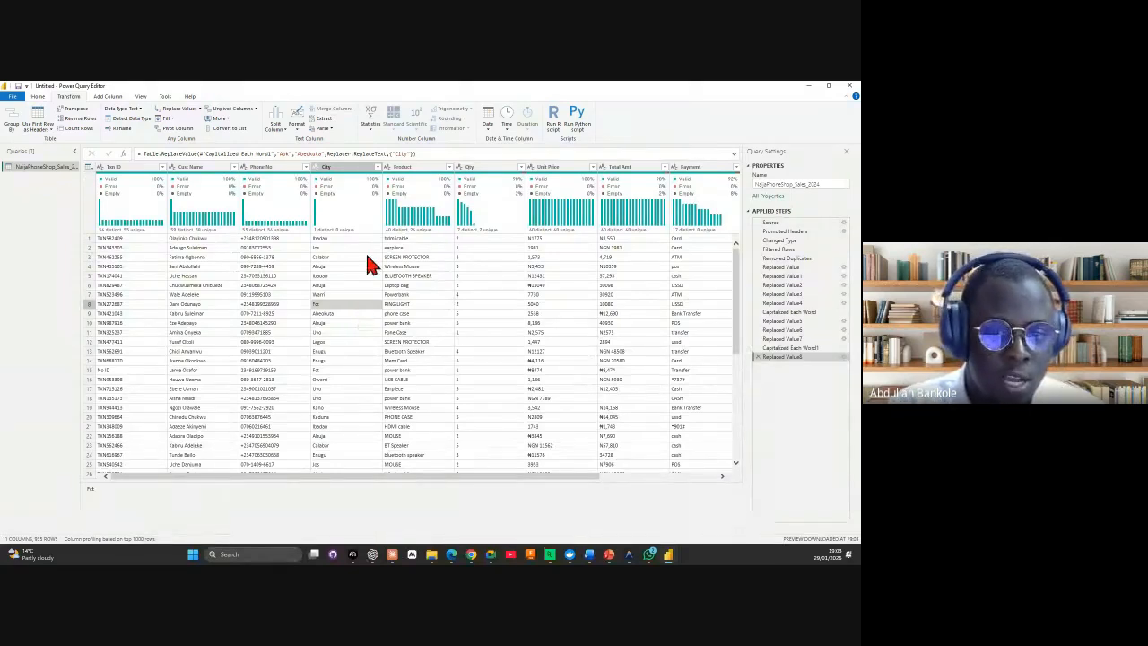
Step: Filter the City column to only the Abj and Abuja rows
{"action": "left_click", "coordinate": [378, 167]}
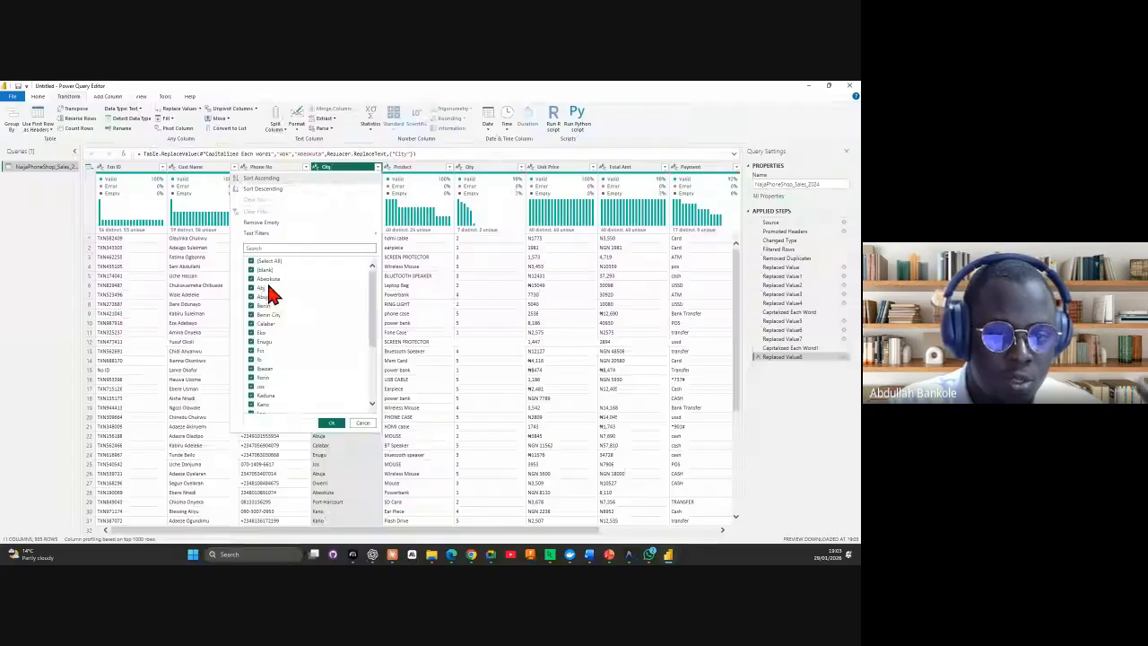
{"action": "left_click", "coordinate": [251, 261]}
{"action": "left_click", "coordinate": [251, 288]}
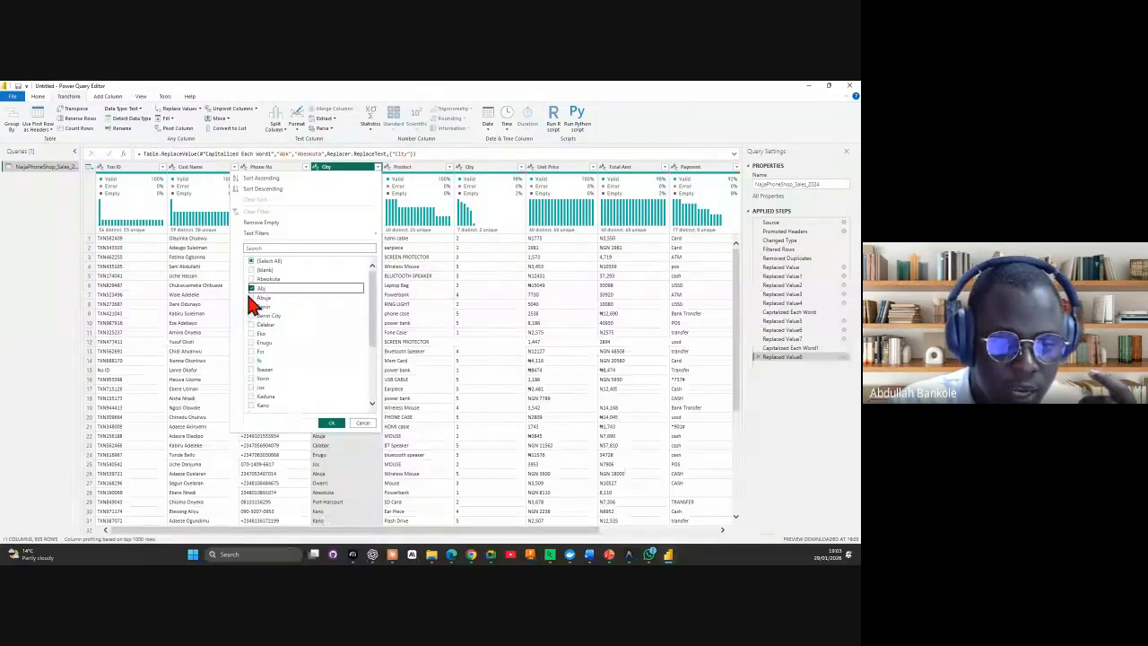
{"action": "left_click", "coordinate": [252, 297]}
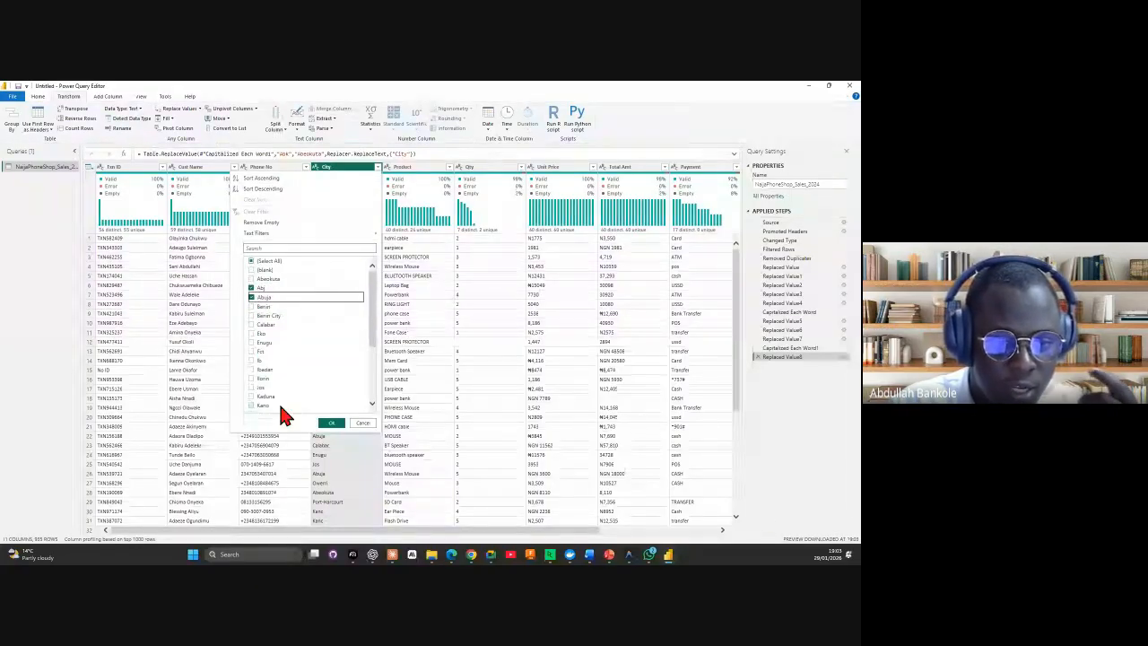
{"action": "left_click", "coordinate": [331, 423]}
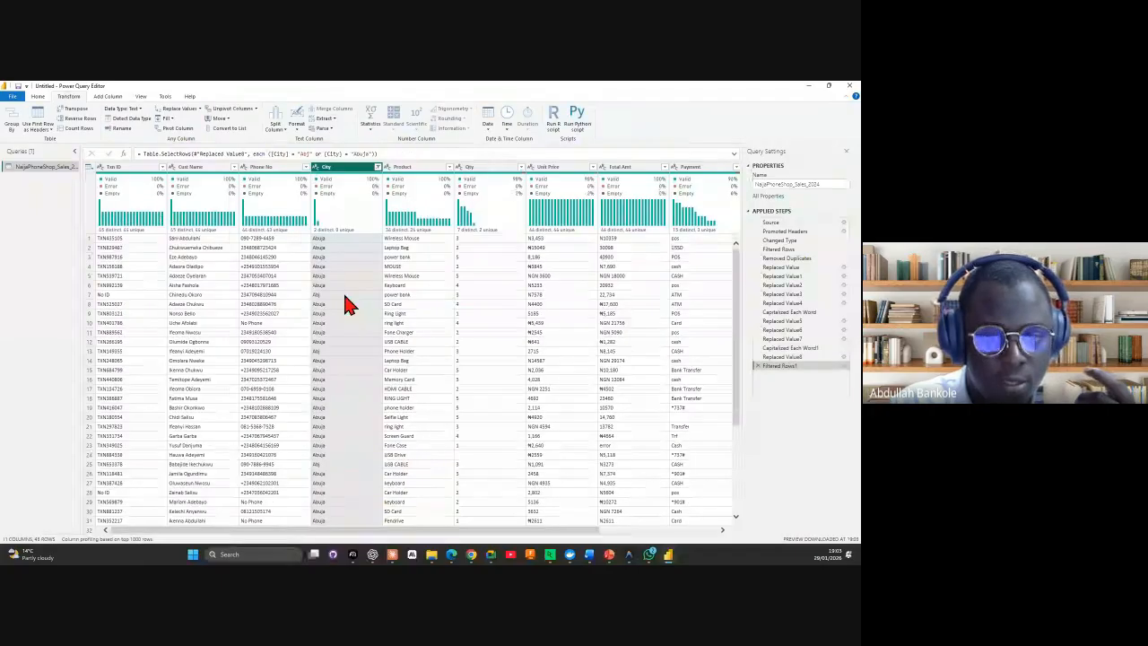
Step: Replace the value Abj with Abuja in the City column
{"action": "left_click", "coordinate": [324, 294]}
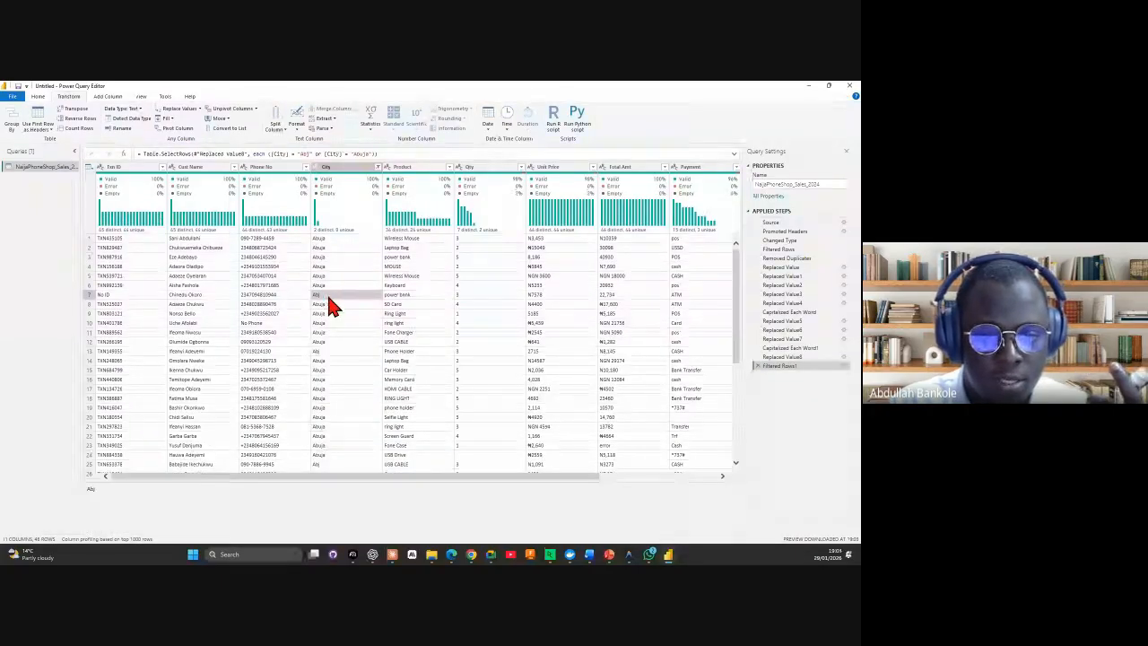
{"action": "right_click", "coordinate": [329, 297]}
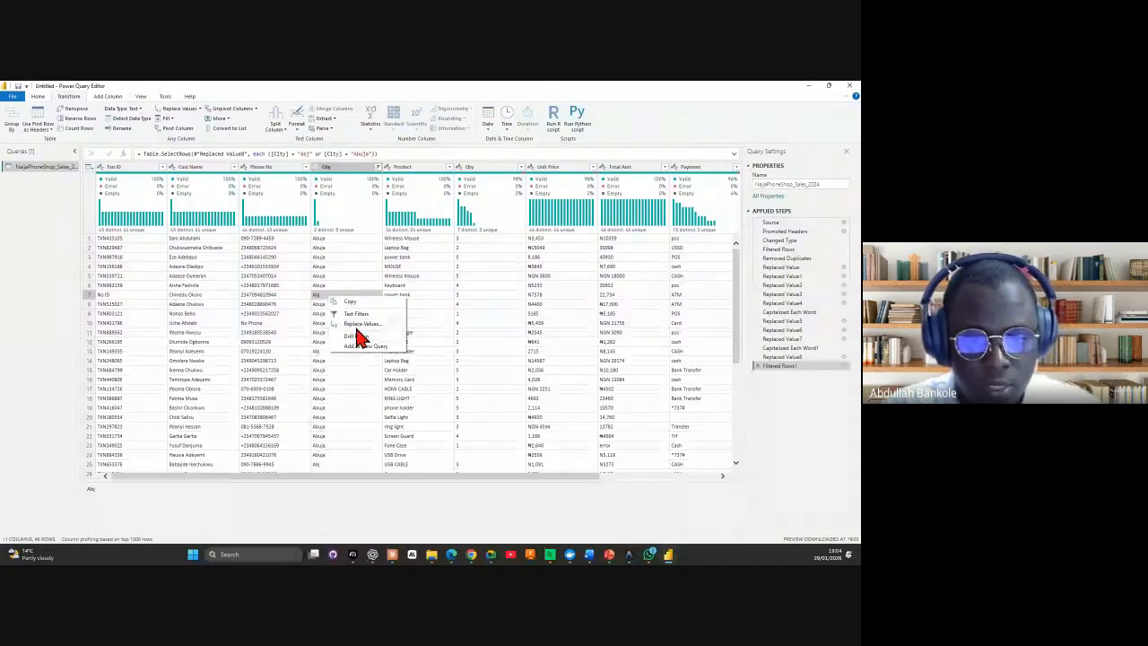
{"action": "left_click", "coordinate": [357, 326]}
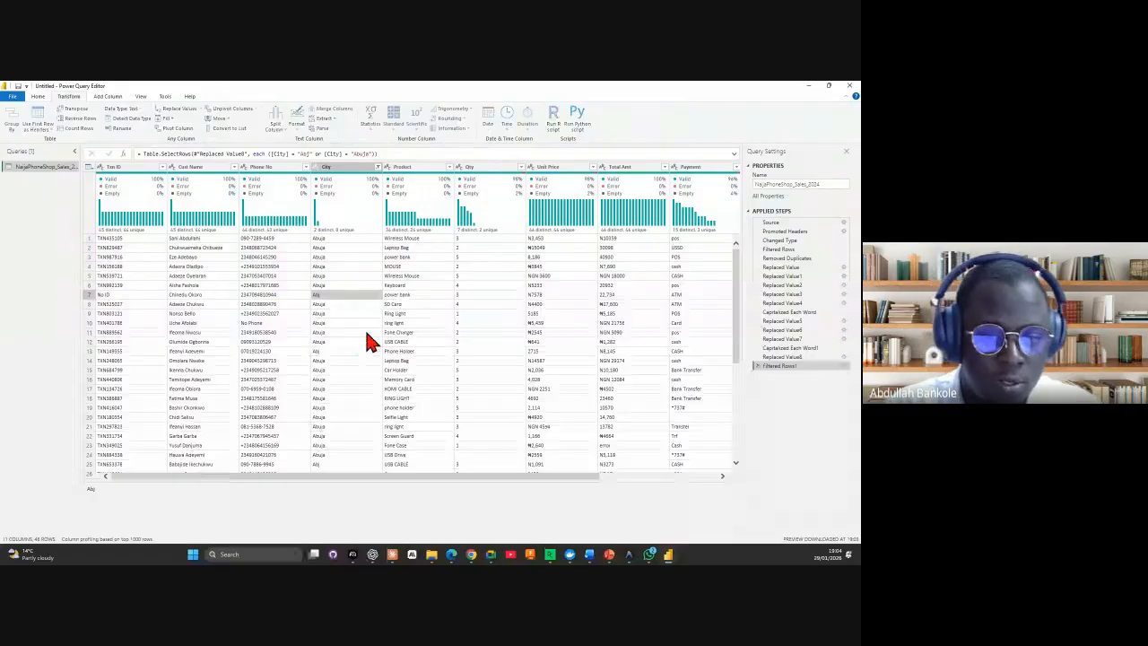
{"action": "left_click", "coordinate": [328, 321]}
{"action": "type", "text": "Abuja"}
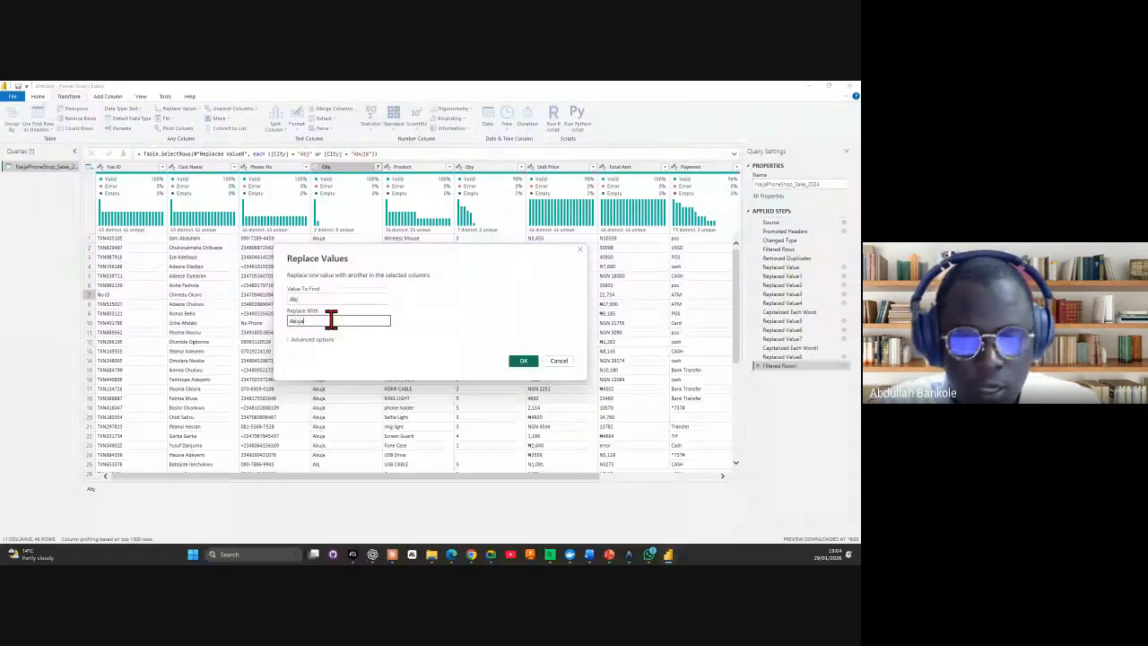
{"action": "left_click", "coordinate": [524, 361]}
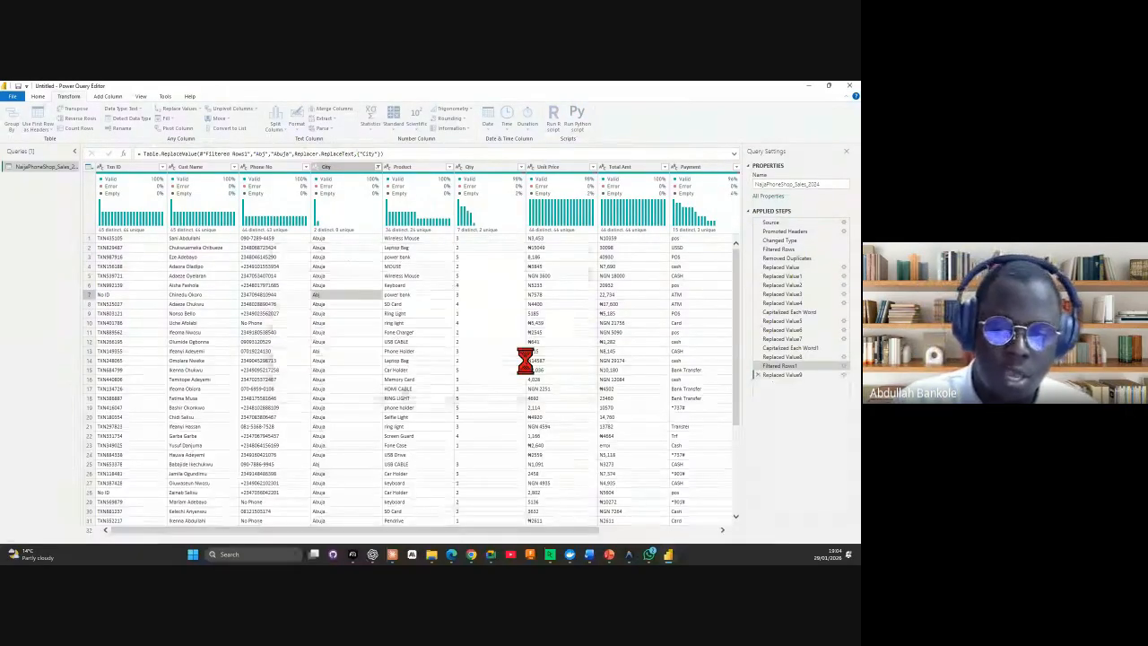
Step: Delete the Filtered Rows1 step that limits the City column to Abj and Abuja, keeping the replacement step
{"action": "left_click", "coordinate": [760, 367]}
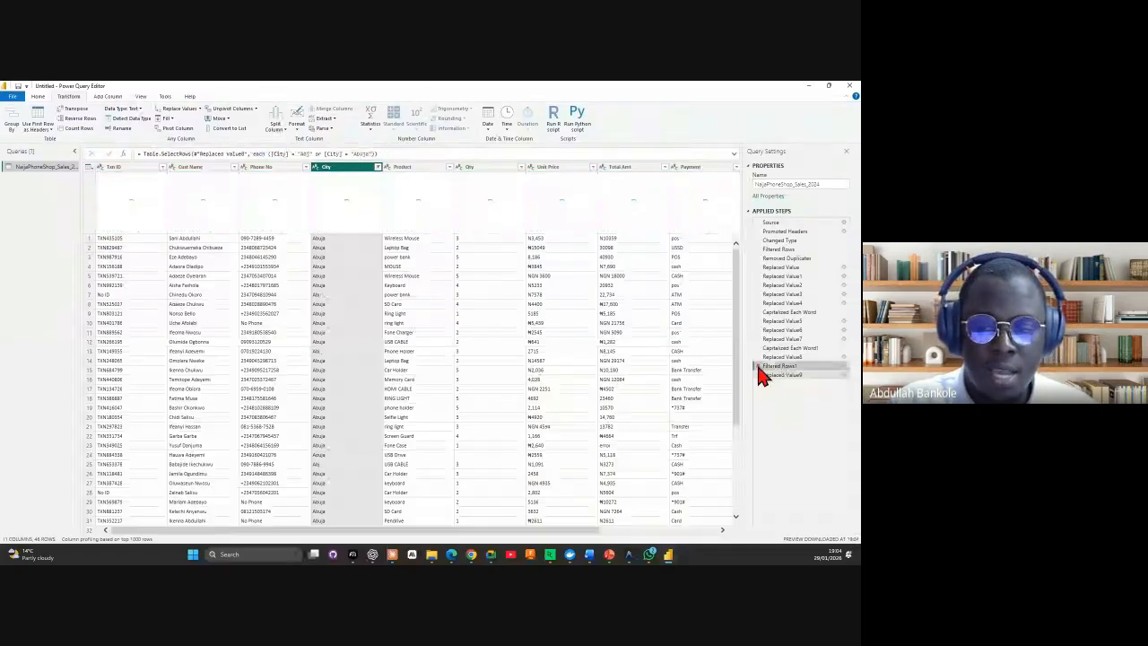
{"action": "left_click", "coordinate": [759, 366]}
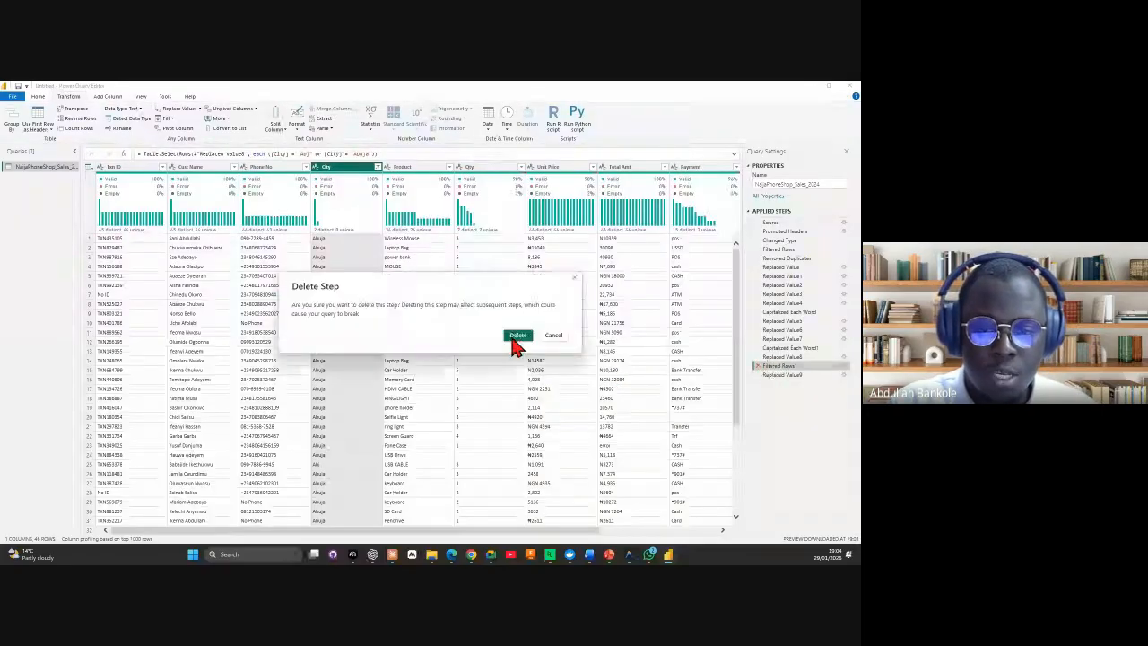
{"action": "left_click", "coordinate": [519, 334]}
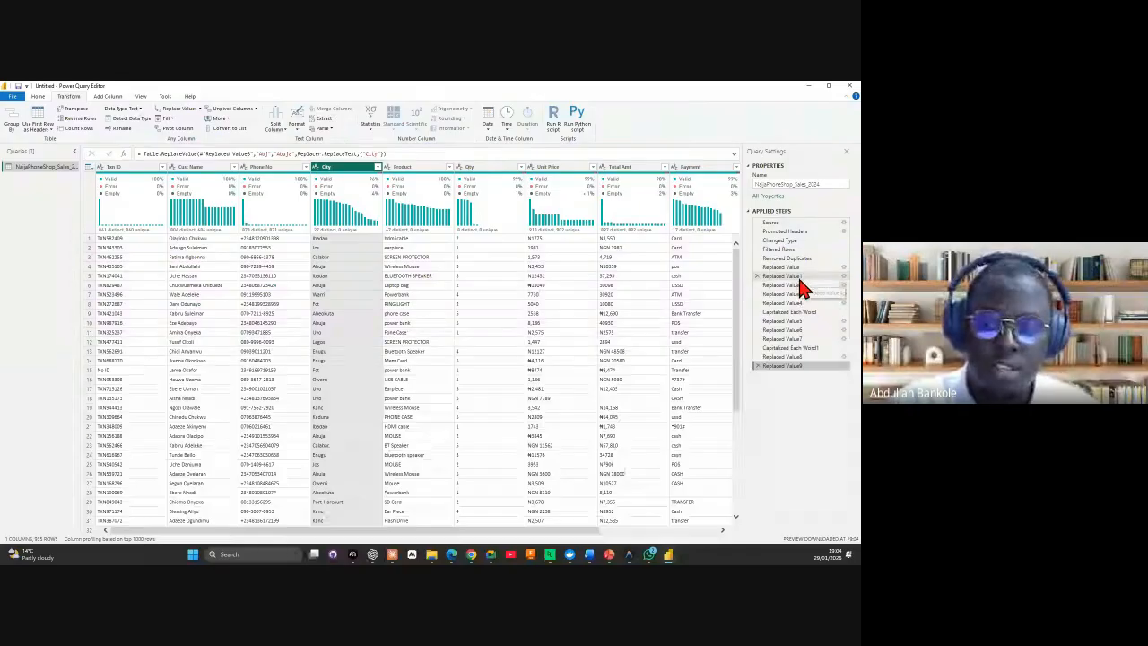
{"action": "right_click", "coordinate": [799, 274]}
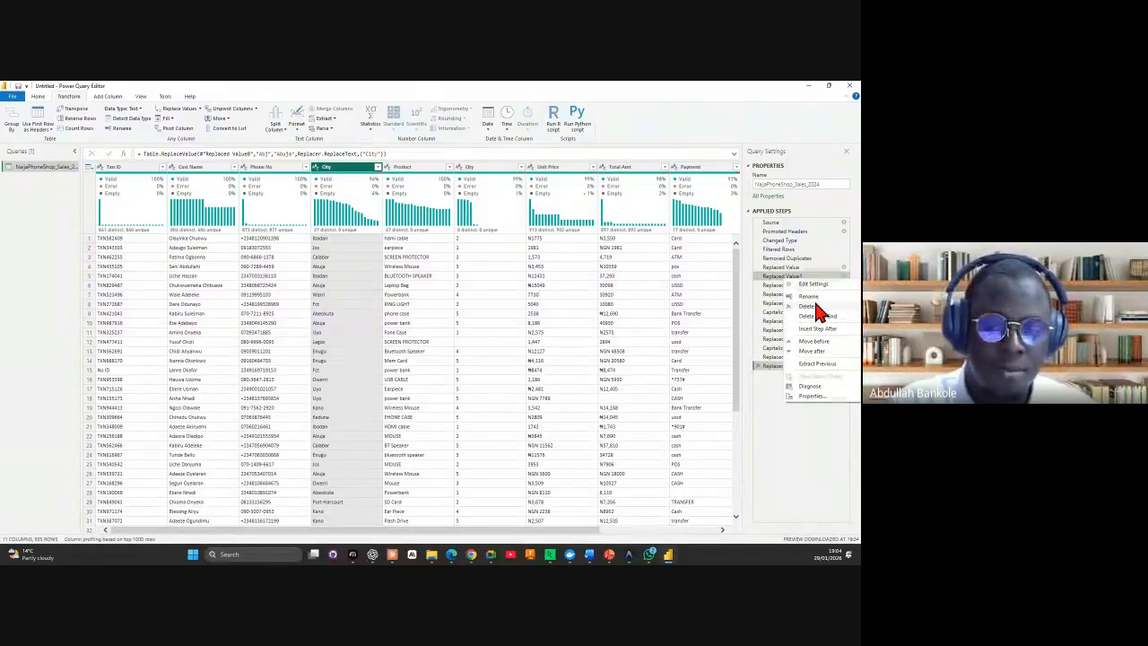
{"action": "left_click", "coordinate": [814, 297]}
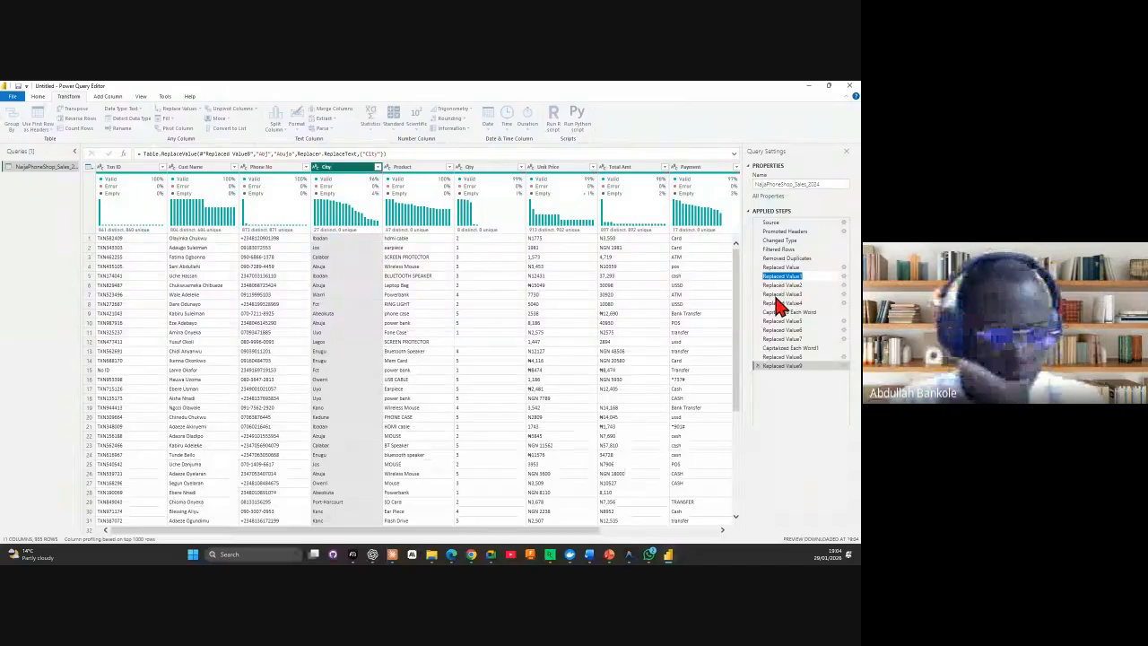
{"action": "key", "text": "Return"}
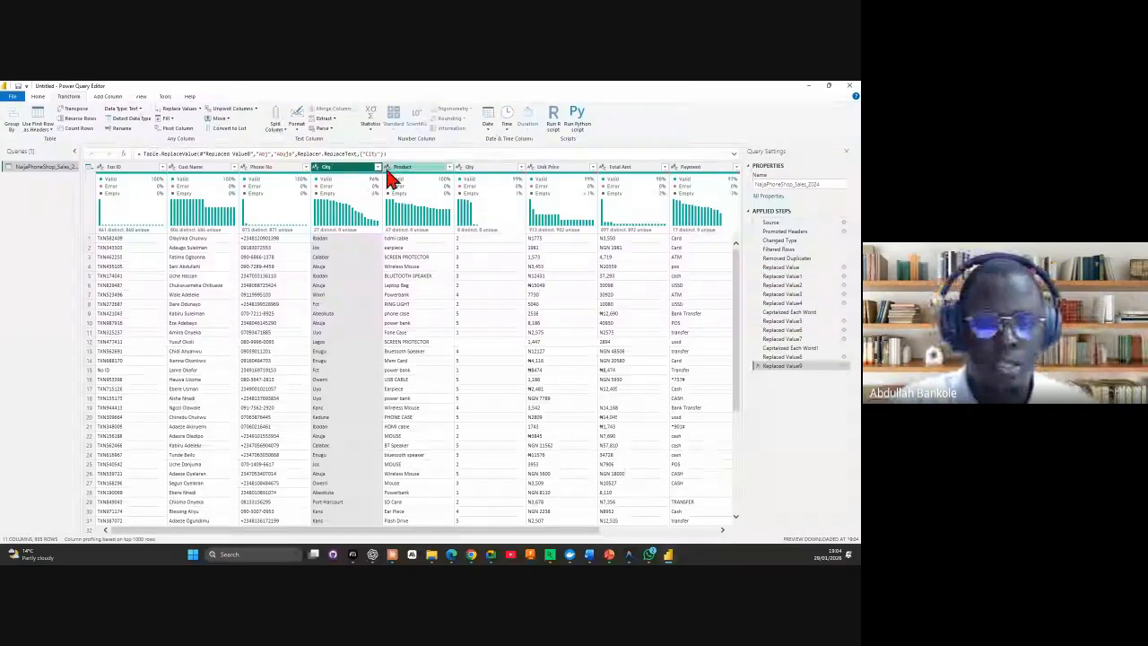
Step: Filter the City column to only the Benin and Benin City rows
{"action": "left_click", "coordinate": [378, 168]}
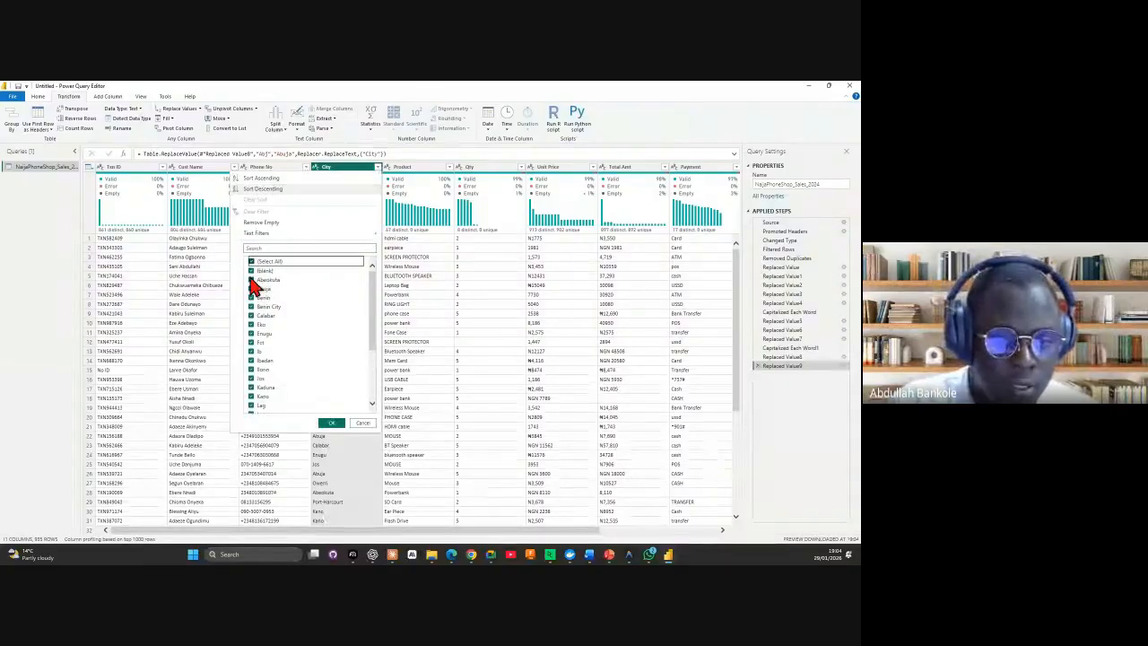
{"action": "left_click", "coordinate": [253, 261]}
{"action": "left_click", "coordinate": [252, 296]}
{"action": "left_click", "coordinate": [252, 306]}
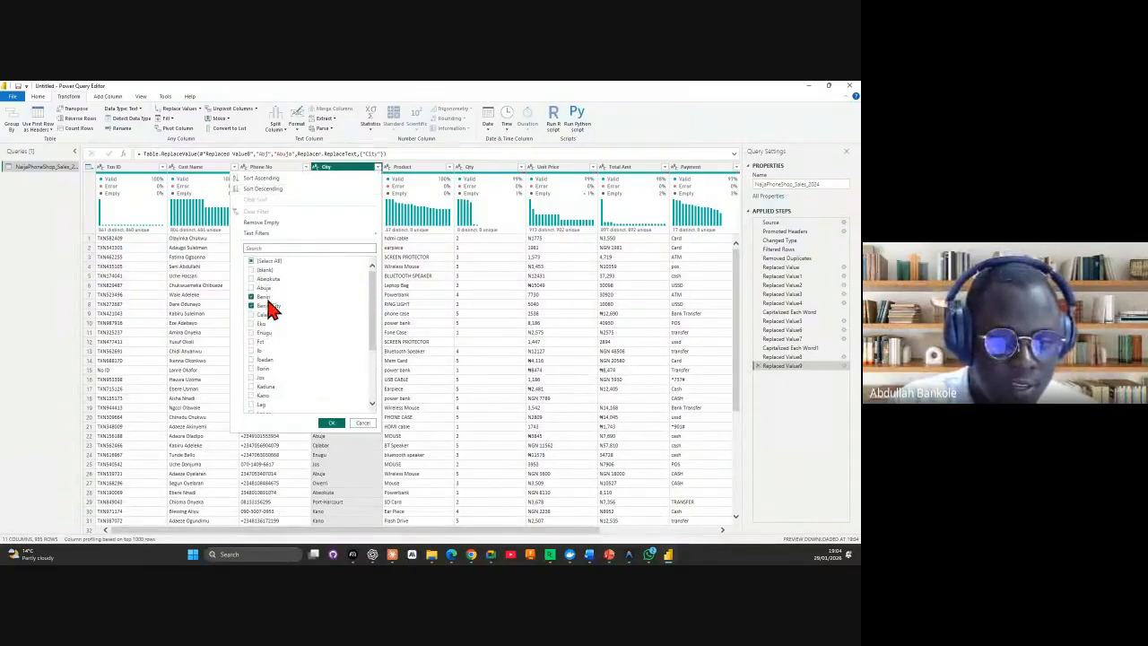
{"action": "left_click", "coordinate": [331, 424]}
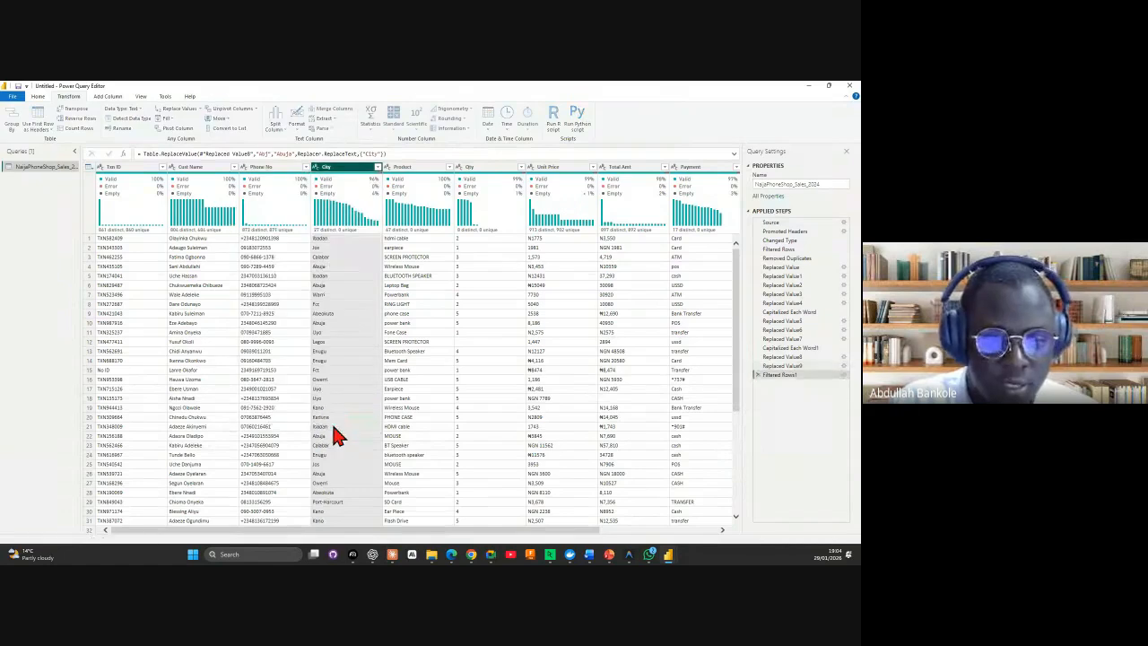
Step: Replace the value Benin with Benin City in the City column
{"action": "left_click", "coordinate": [325, 257]}
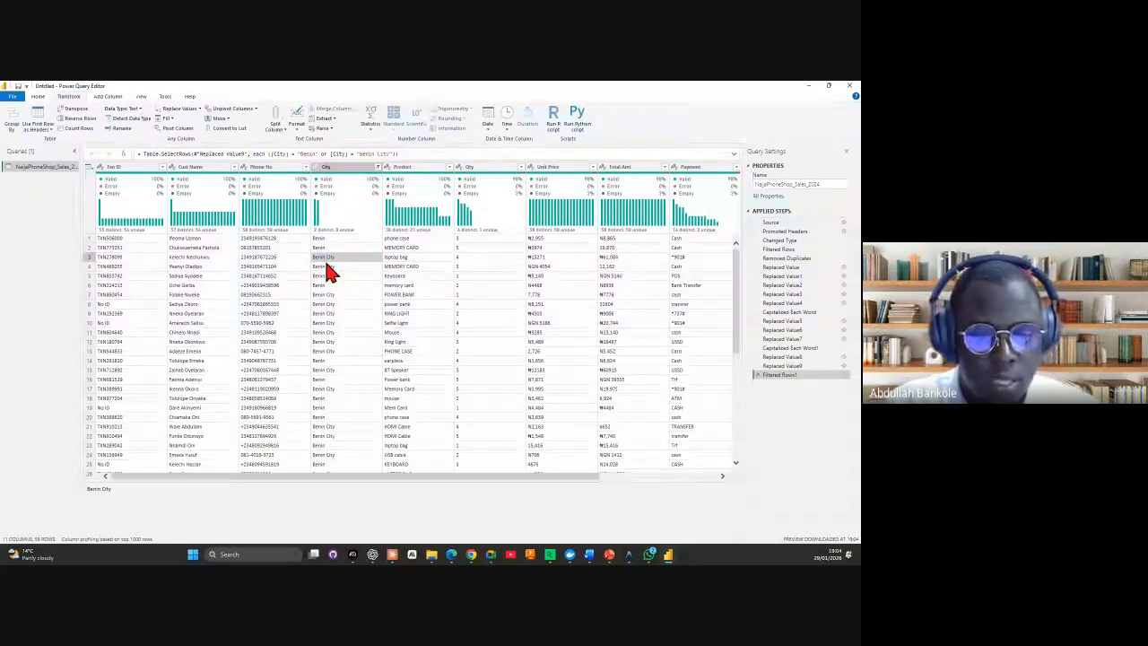
{"action": "left_click", "coordinate": [342, 248]}
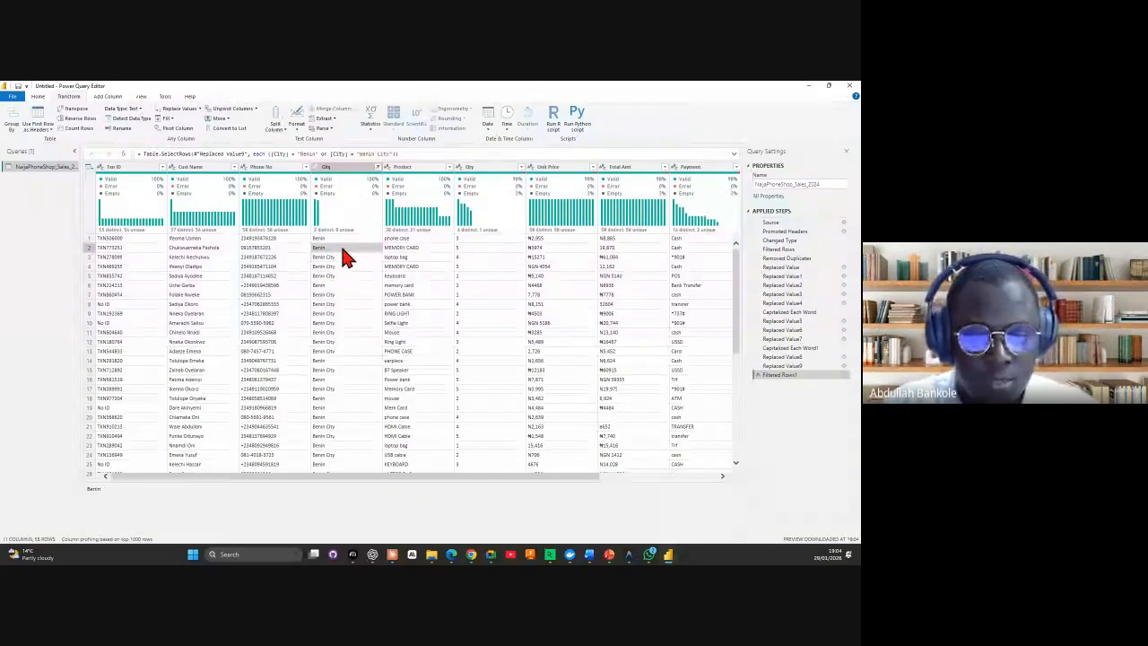
{"action": "right_click", "coordinate": [342, 248]}
{"action": "left_click", "coordinate": [377, 287]}
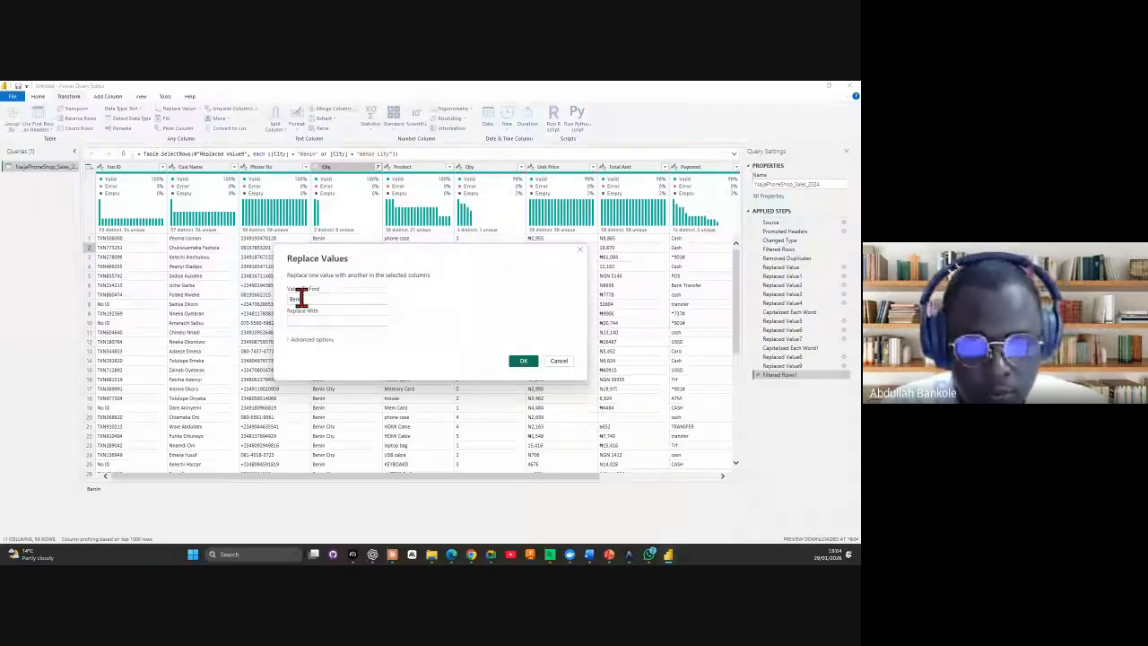
{"action": "double_click", "coordinate": [302, 299]}
{"action": "key", "text": "ctrl+c"}
{"action": "left_click", "coordinate": [303, 321]}
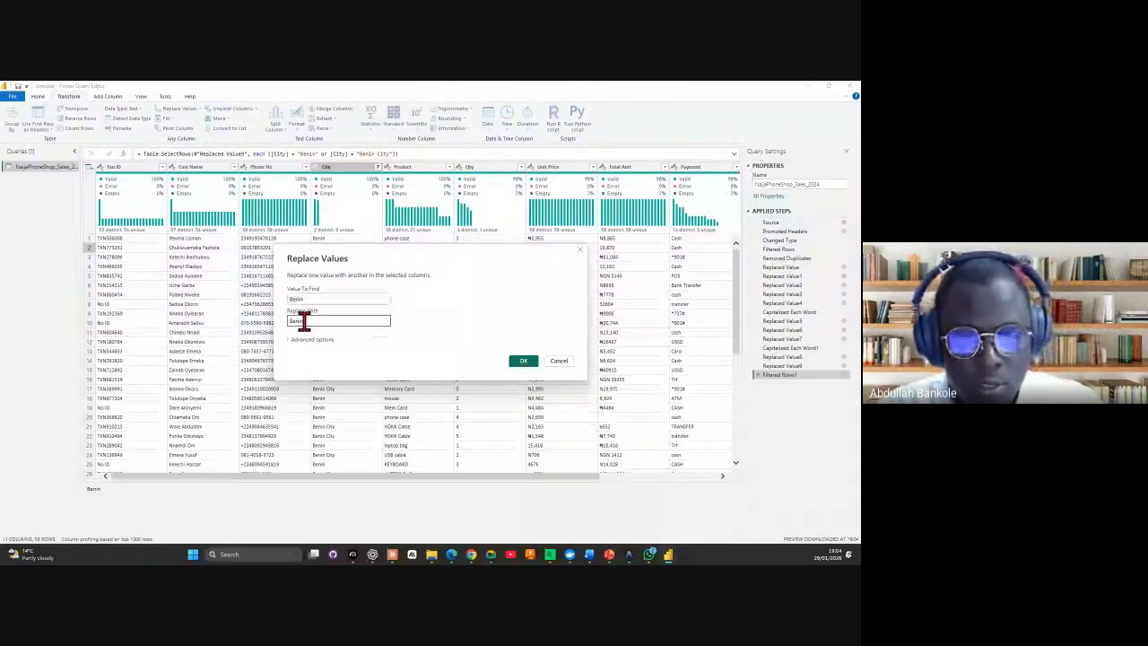
{"action": "key", "text": "ctrl+v"}
{"action": "type", "text": "City"}
{"action": "key", "text": "Return"}
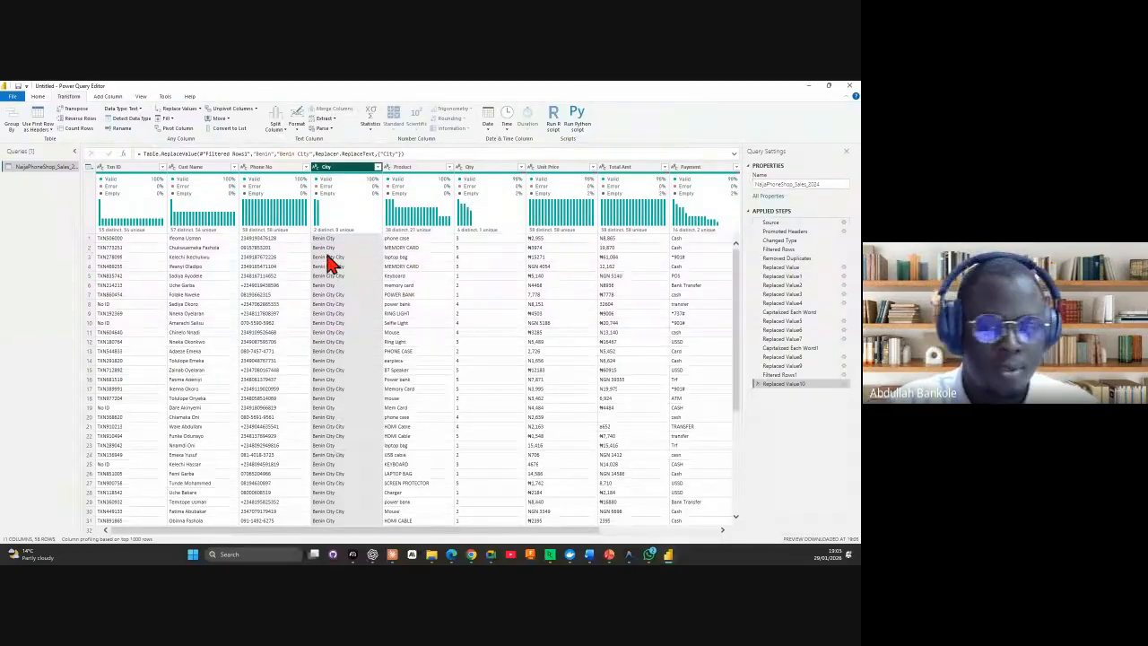
Step: Edit the Replaced Value10 step so that it finds Benin City and replaces it with Benin
{"action": "left_click", "coordinate": [843, 384]}
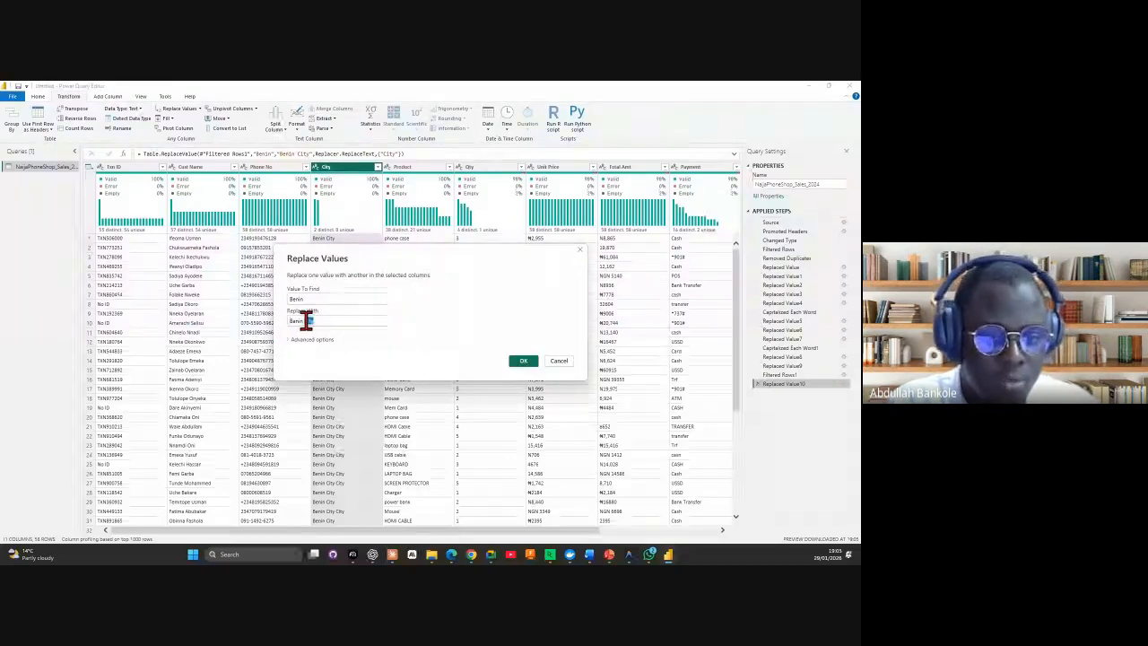
{"action": "left_click_drag", "start_coordinate": [314, 321], "coordinate": [287, 330]}
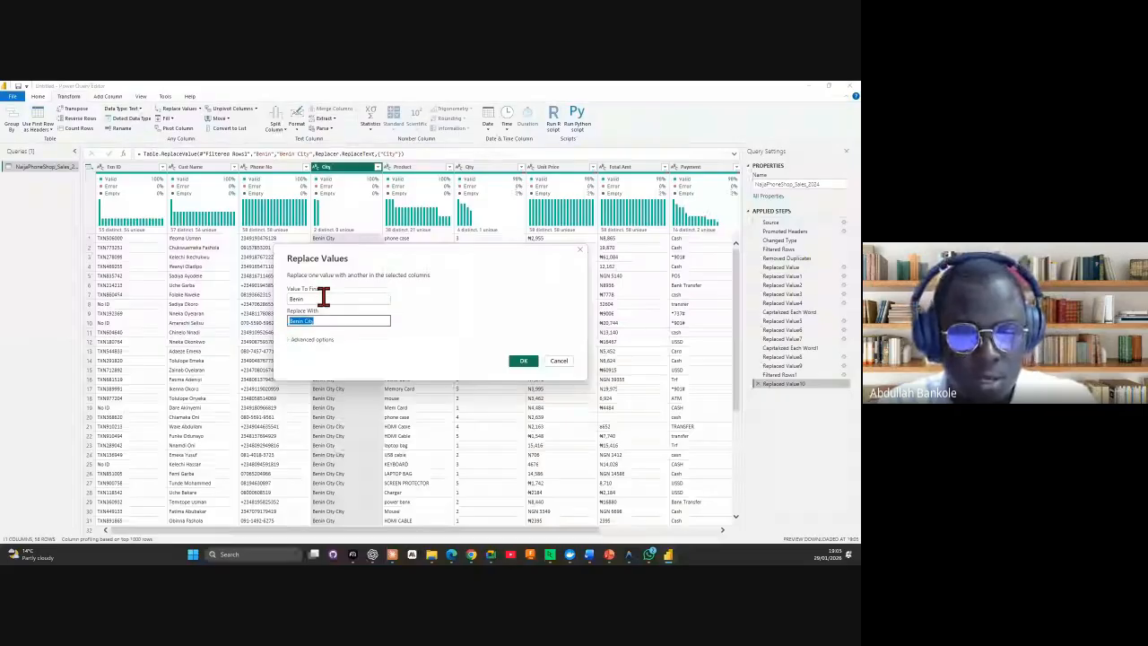
{"action": "left_click", "coordinate": [322, 300]}
{"action": "type", "text": "City"}
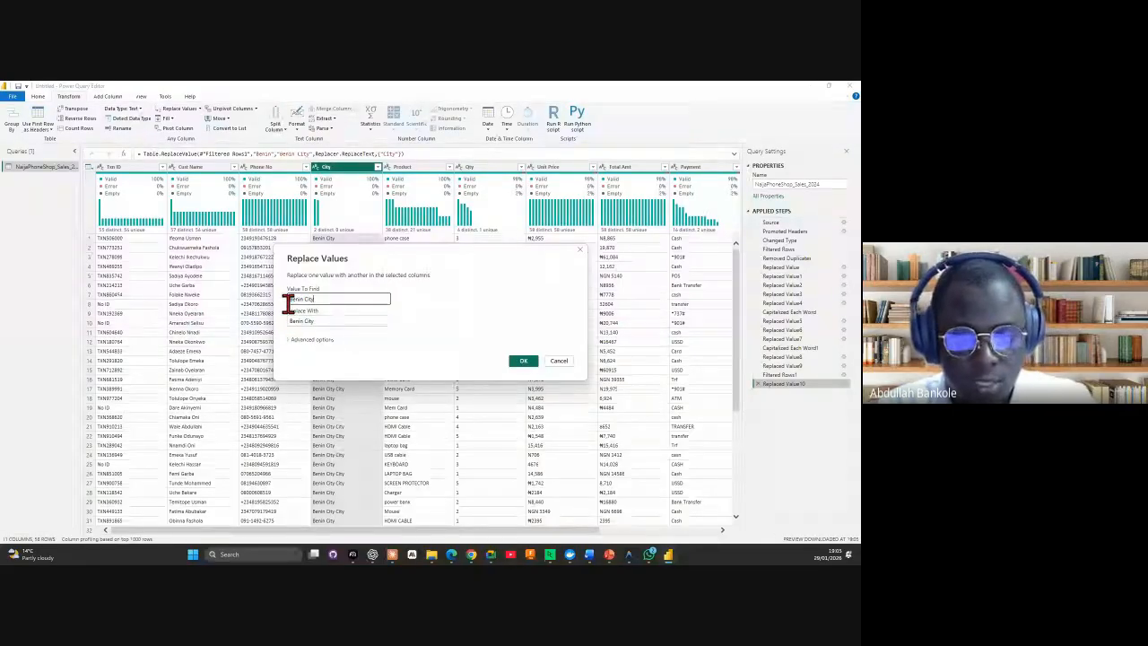
{"action": "left_click", "coordinate": [323, 322]}
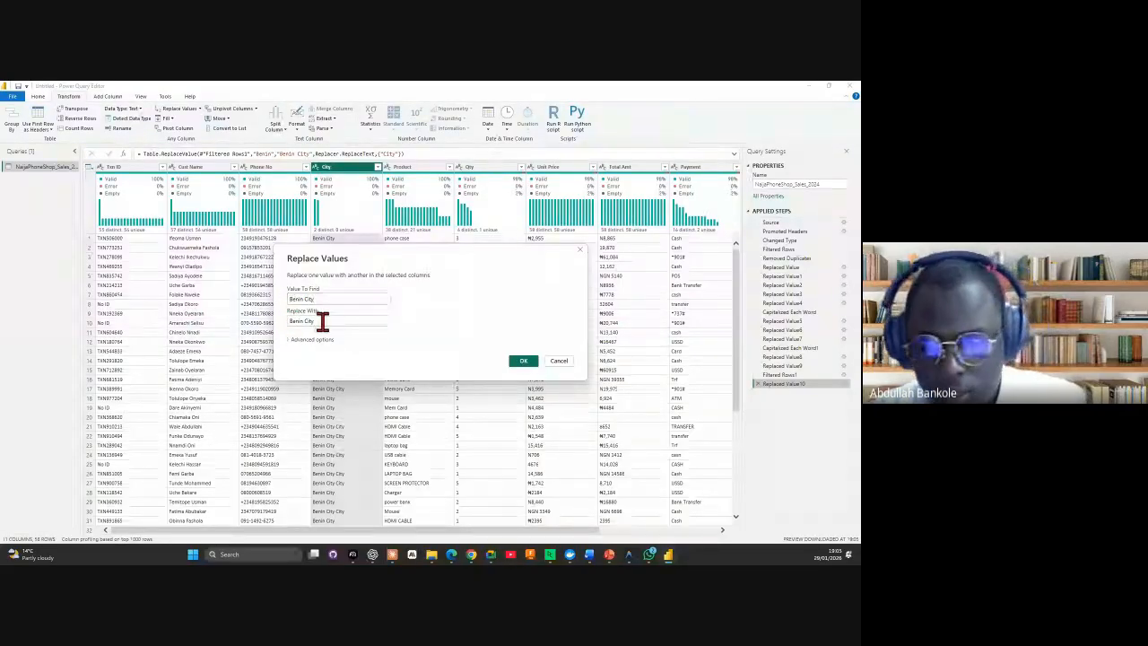
{"action": "key", "text": "BackSpace"}
{"action": "key", "text": "BackSpace"}
{"action": "key", "text": "BackSpace"}
{"action": "key", "text": "BackSpace"}
{"action": "key", "text": "BackSpace"}
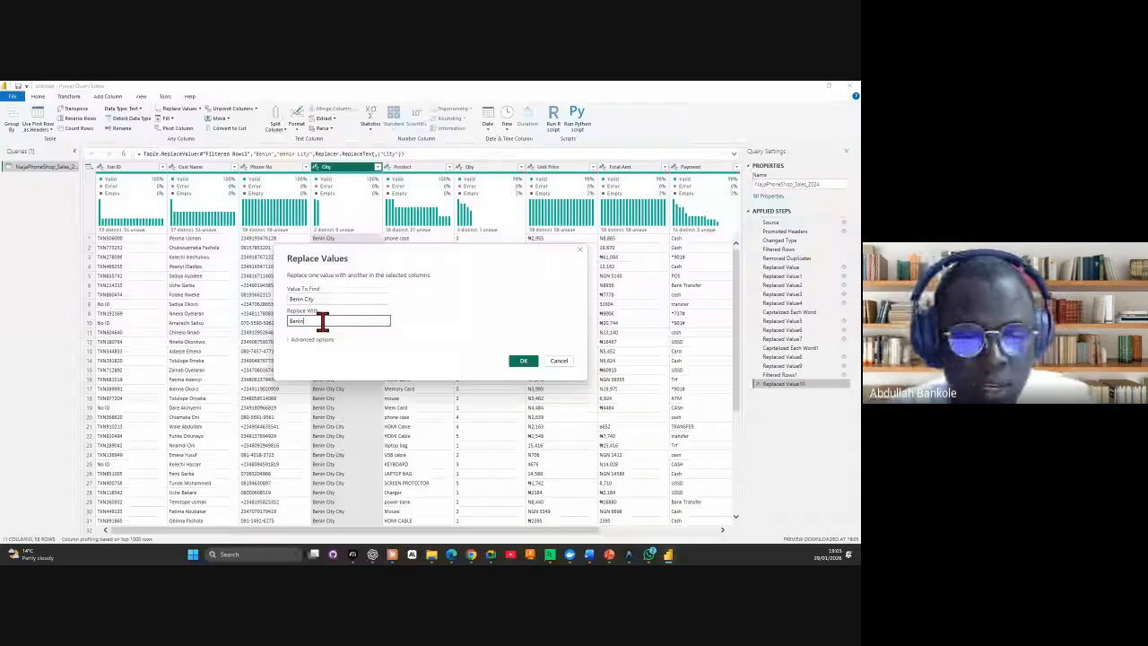
{"action": "left_click", "coordinate": [521, 362]}
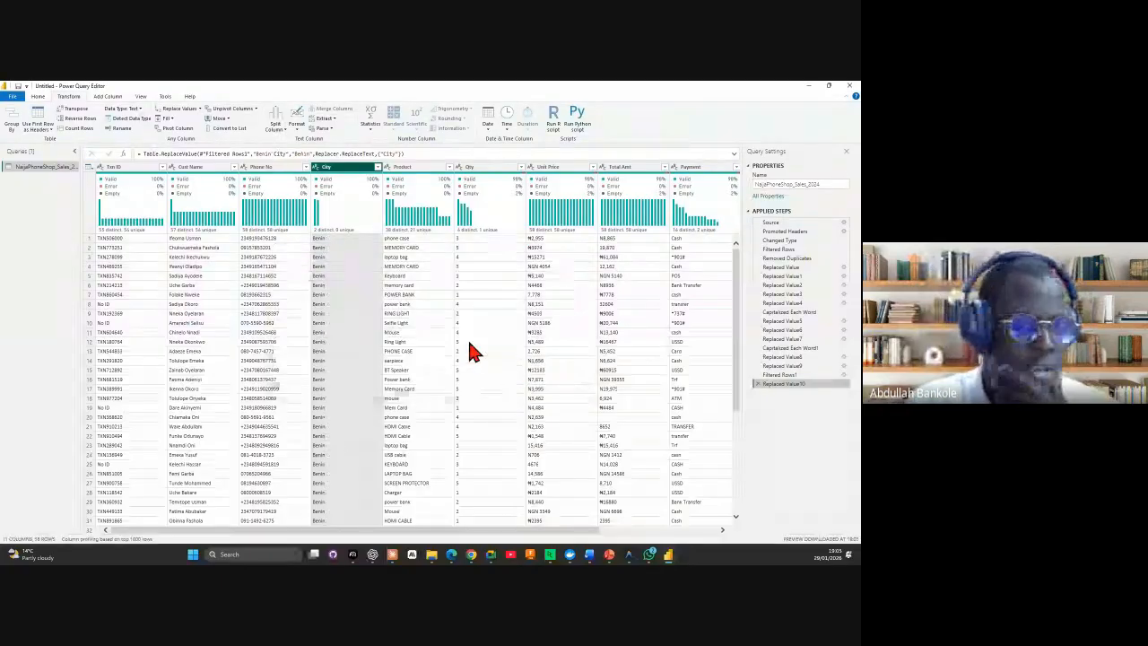
Step: Check the City column's filter values and delete the Filtered Rows1 step, keeping the Benin replacement
{"action": "left_click", "coordinate": [377, 167]}
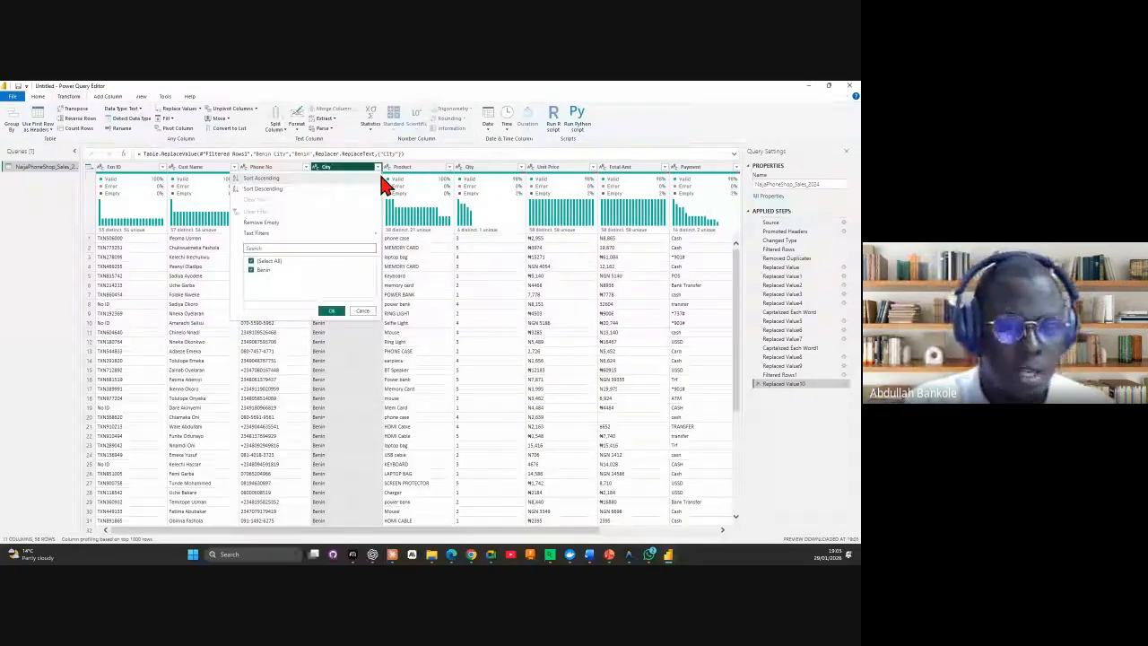
{"action": "left_click", "coordinate": [772, 423]}
{"action": "left_click", "coordinate": [758, 374]}
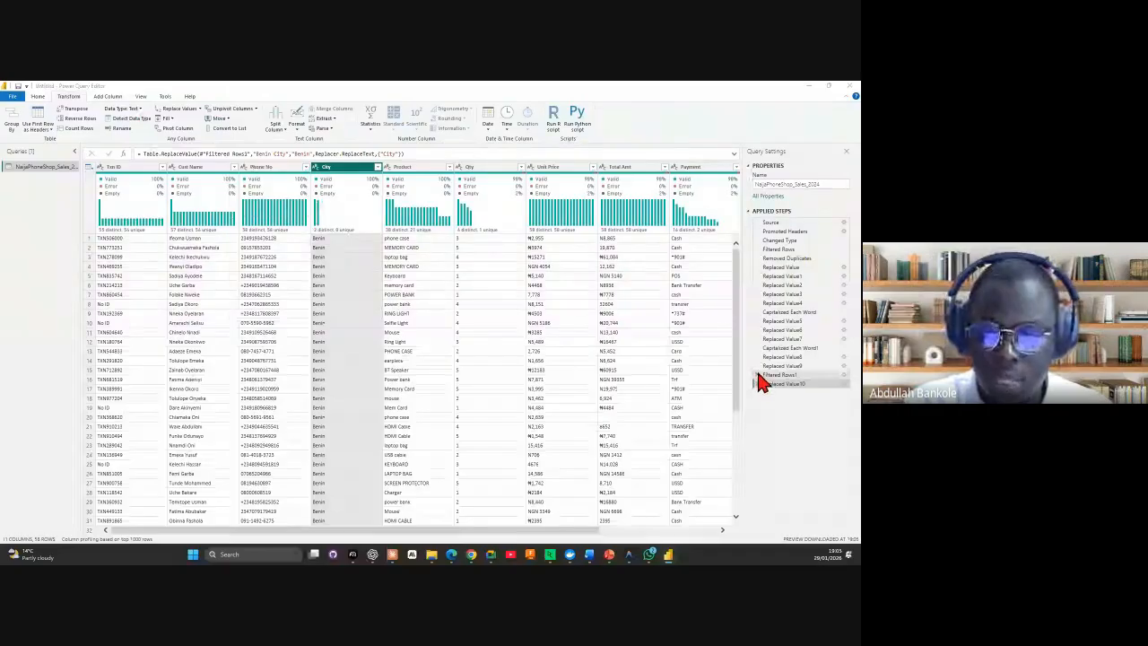
{"action": "left_click", "coordinate": [511, 335]}
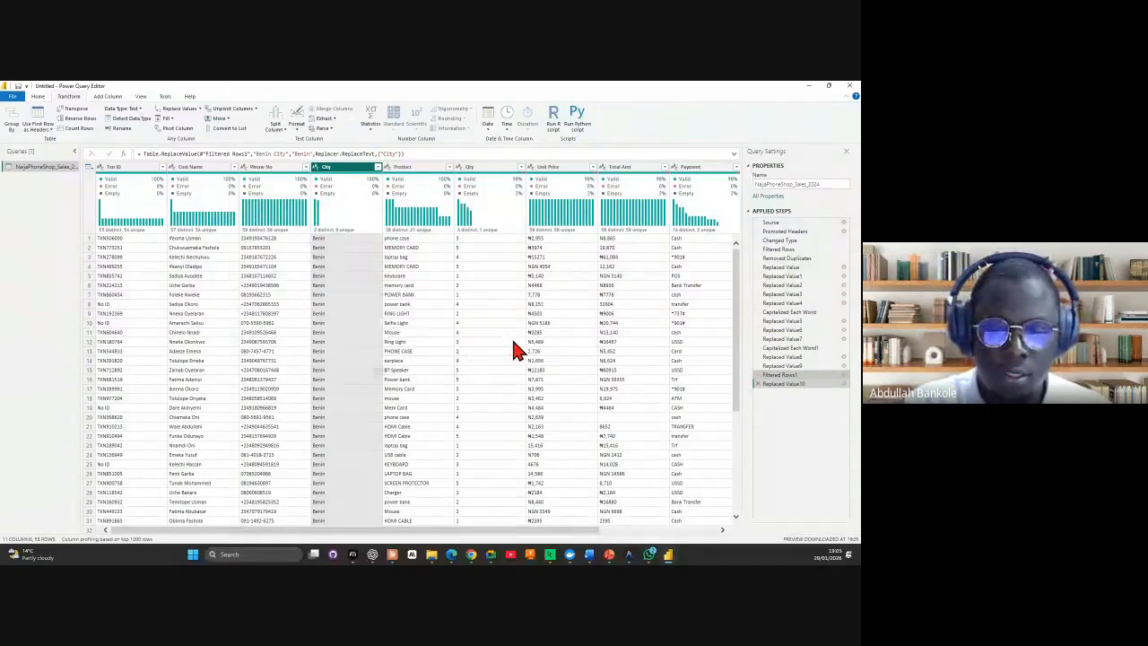
Step: Filter the City column to only the Eko, Lag, Lagos and Lasgidi rows
{"action": "left_click", "coordinate": [378, 169]}
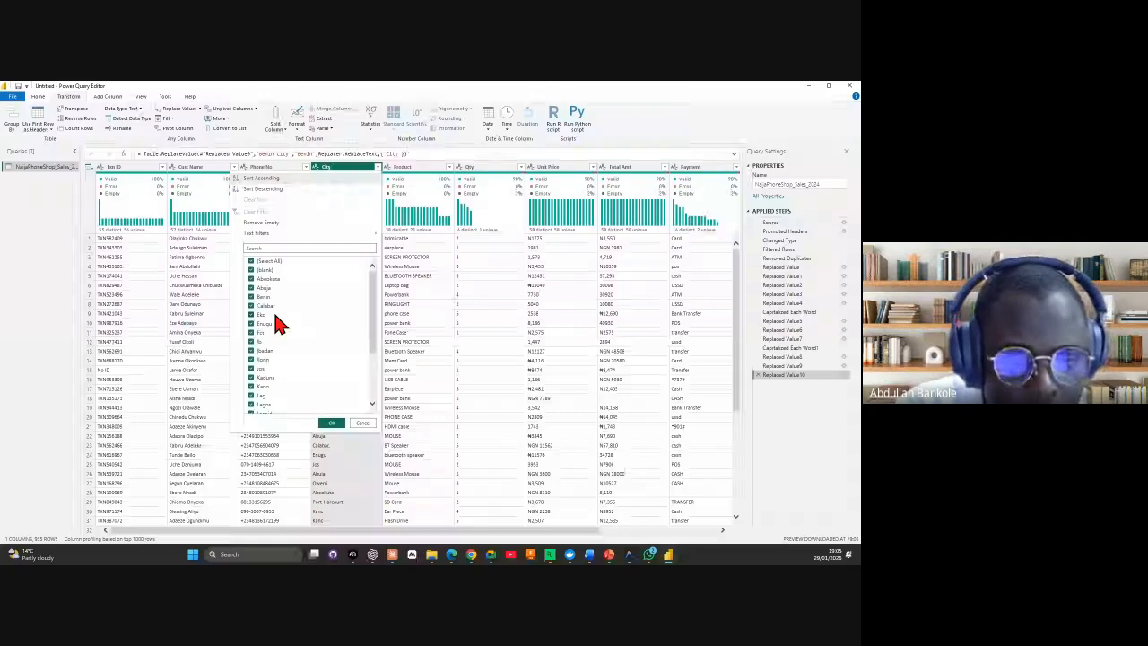
{"action": "left_click", "coordinate": [252, 261]}
{"action": "left_click", "coordinate": [253, 315]}
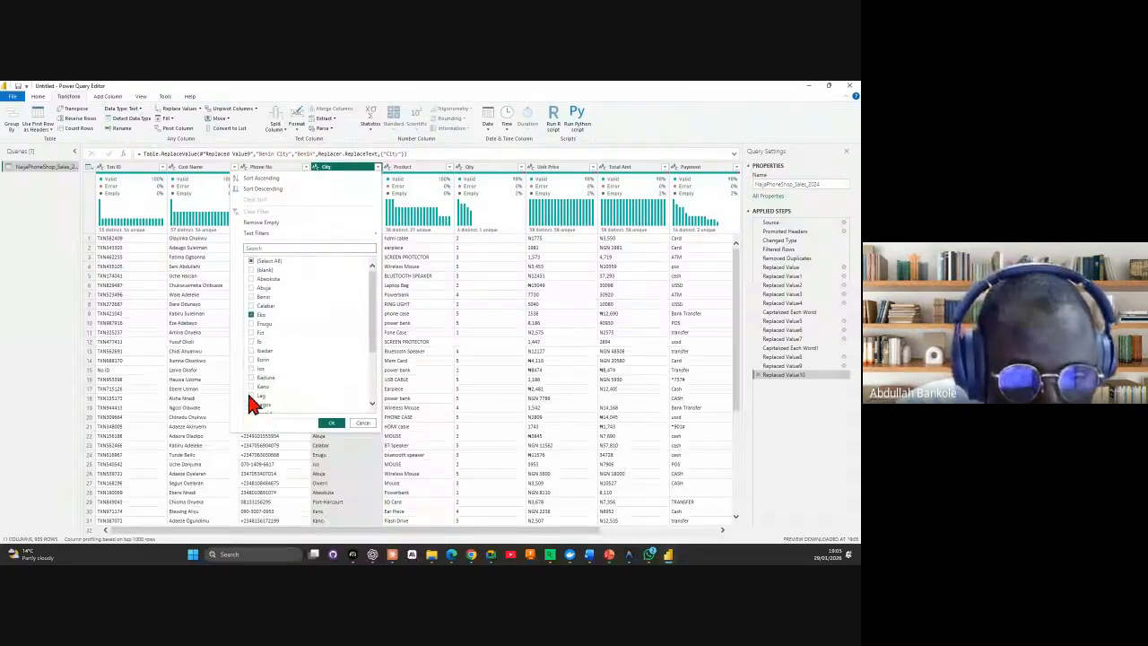
{"action": "left_click", "coordinate": [251, 396]}
{"action": "left_click", "coordinate": [252, 405]}
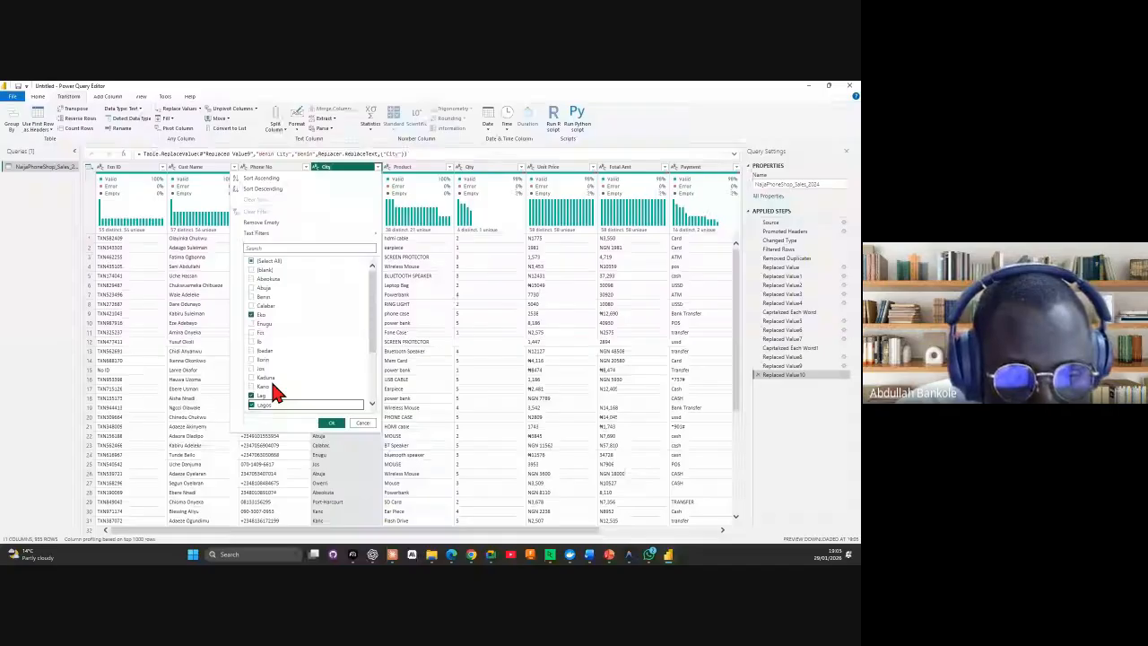
{"action": "scroll", "coordinate": [277, 393], "scroll_direction": "down", "scroll_amount": 1}
{"action": "left_click", "coordinate": [254, 378]}
{"action": "scroll", "coordinate": [305, 387], "scroll_direction": "down", "scroll_amount": 1}
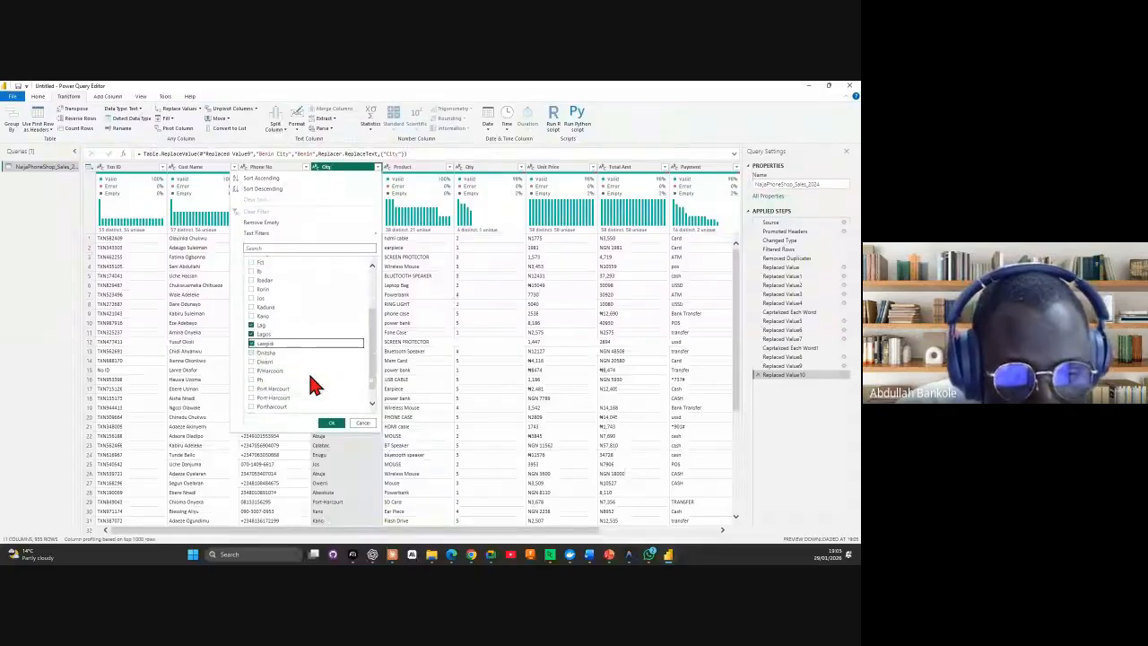
{"action": "scroll", "coordinate": [311, 384], "scroll_direction": "down", "scroll_amount": 1}
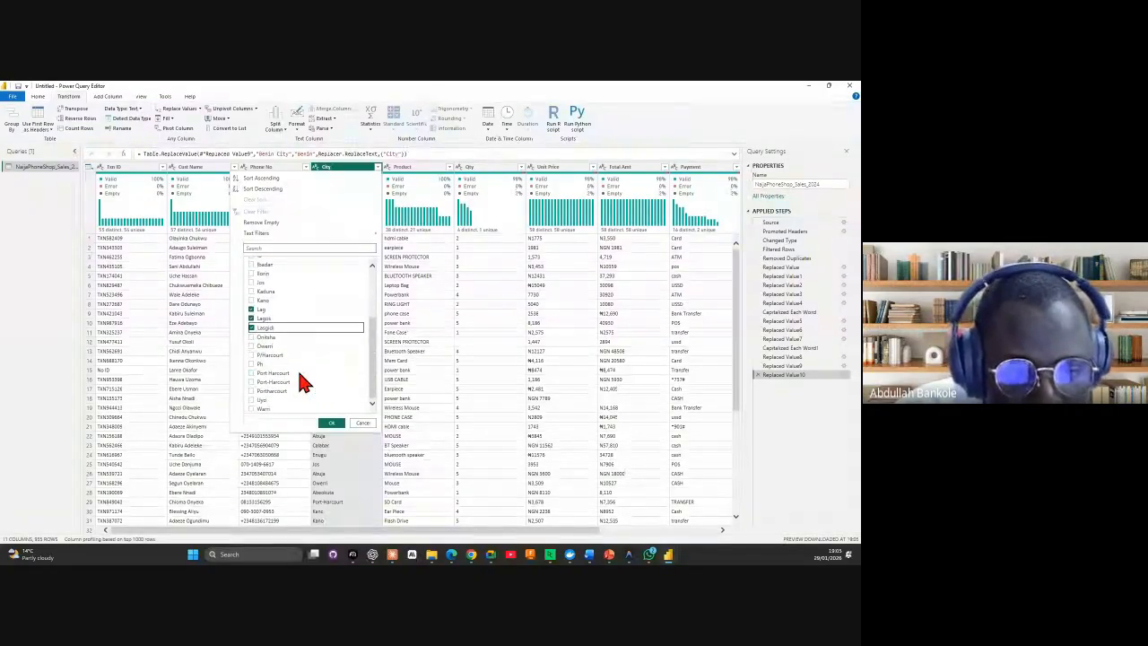
{"action": "left_click", "coordinate": [336, 430]}
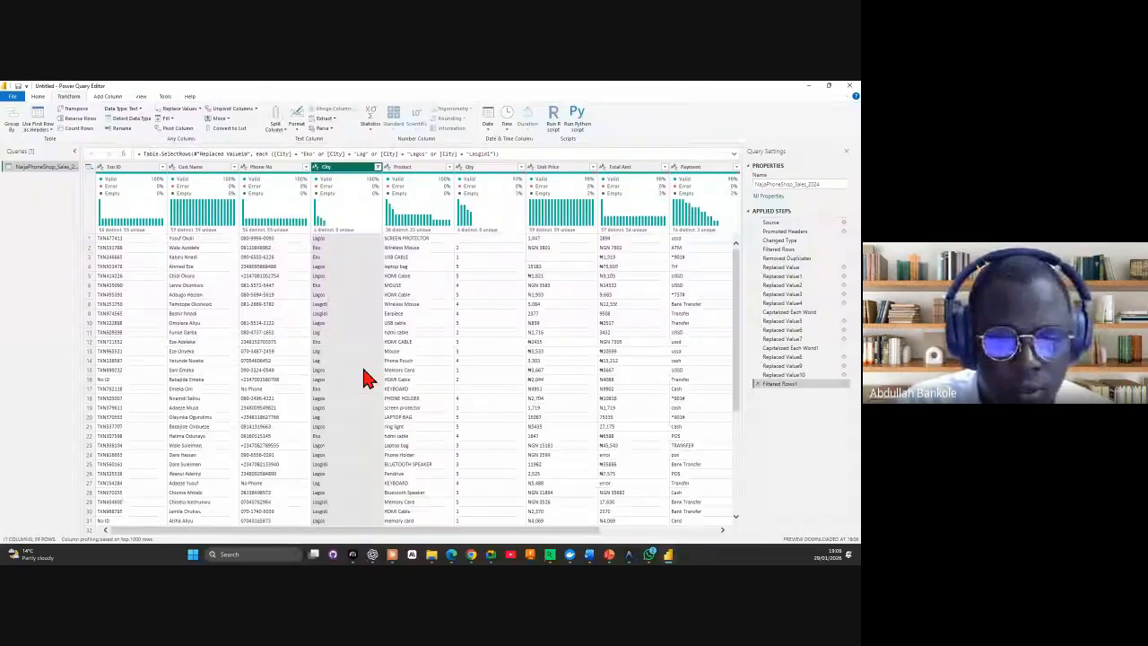
Step: Replace the value Eko with Lagos in the City column
{"action": "left_click", "coordinate": [333, 248]}
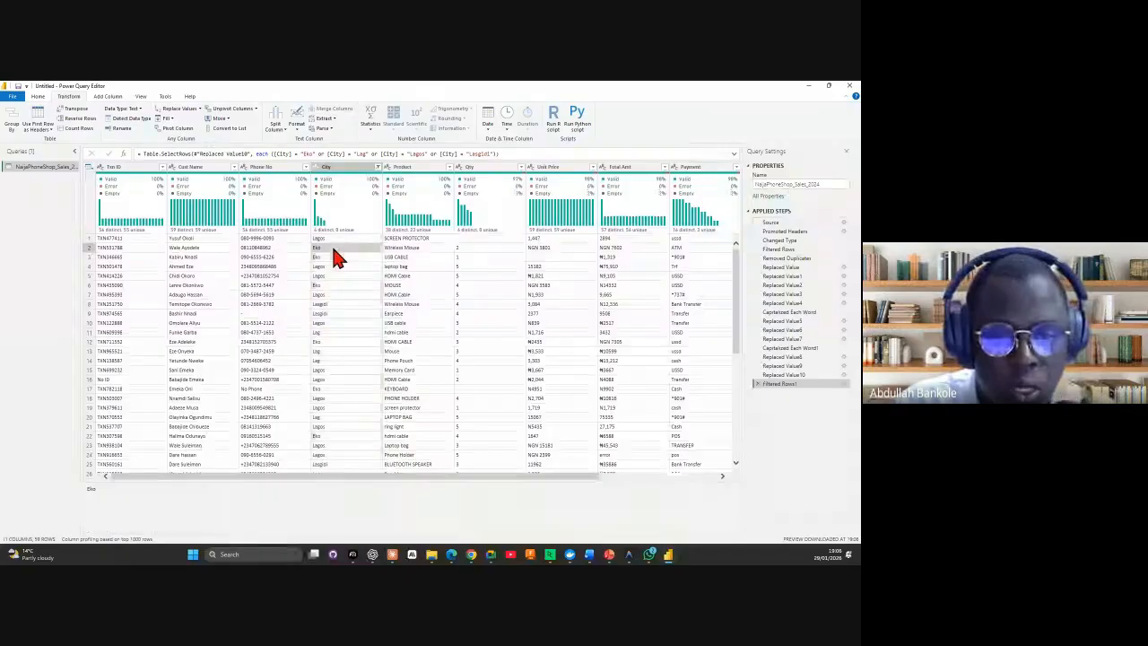
{"action": "right_click", "coordinate": [334, 249]}
{"action": "left_click", "coordinate": [375, 276]}
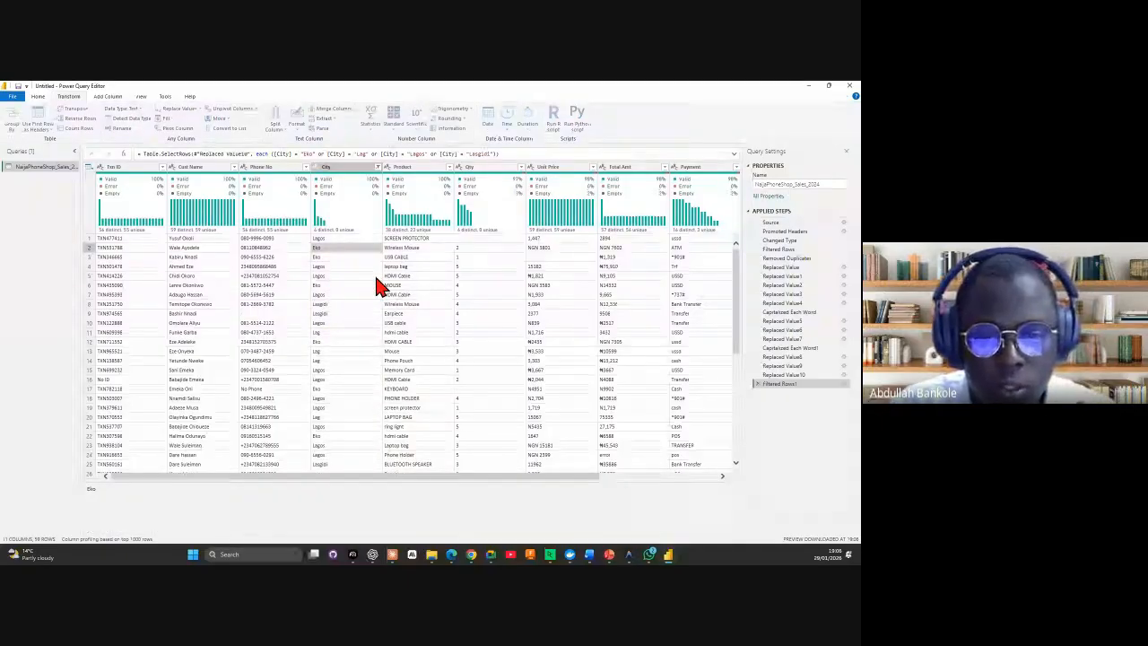
{"action": "left_click", "coordinate": [367, 321]}
{"action": "type", "text": "La"}
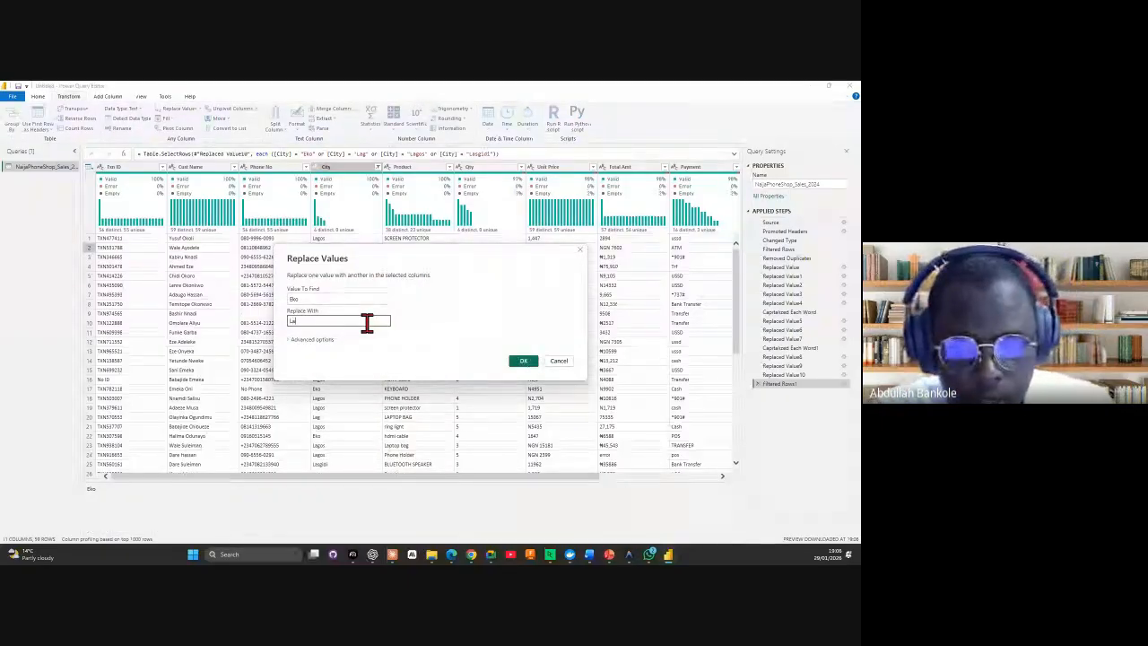
{"action": "type", "text": "gos"}
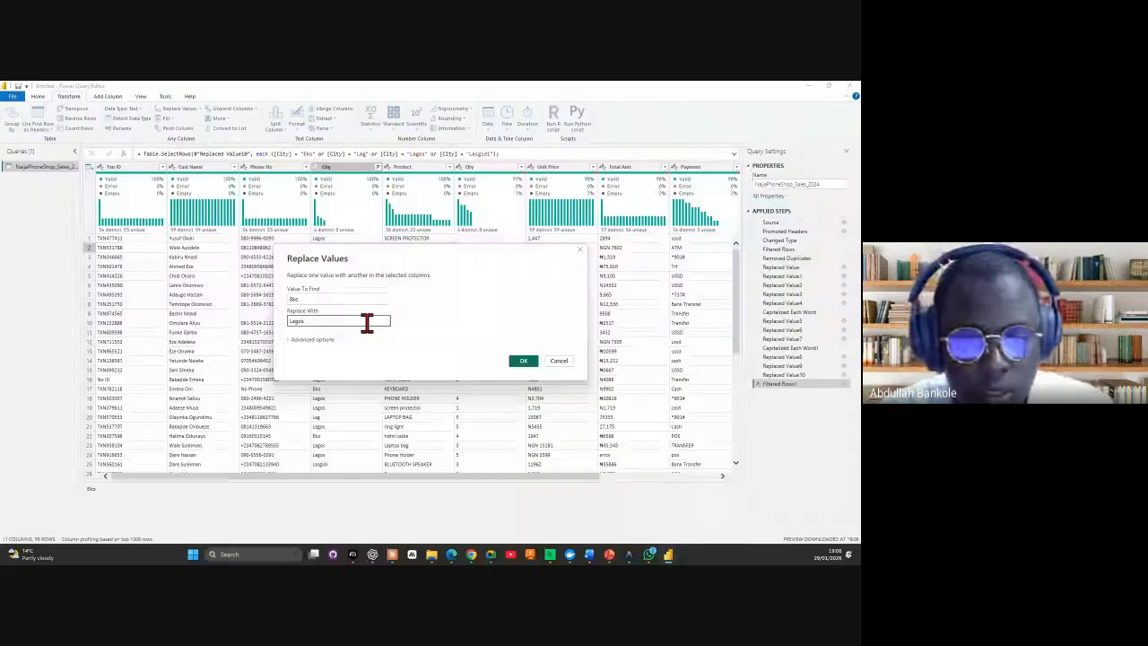
{"action": "left_click", "coordinate": [524, 361]}
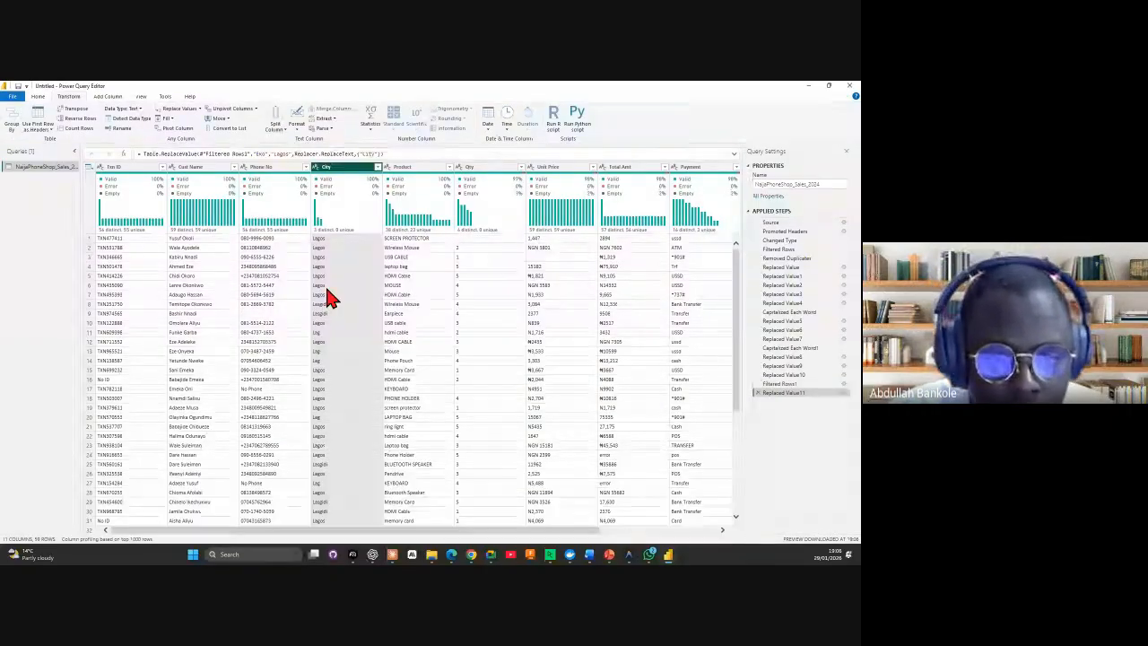
Step: Replace the value Lasgidi with Lagos in the City column
{"action": "right_click", "coordinate": [326, 303]}
{"action": "left_click", "coordinate": [369, 335]}
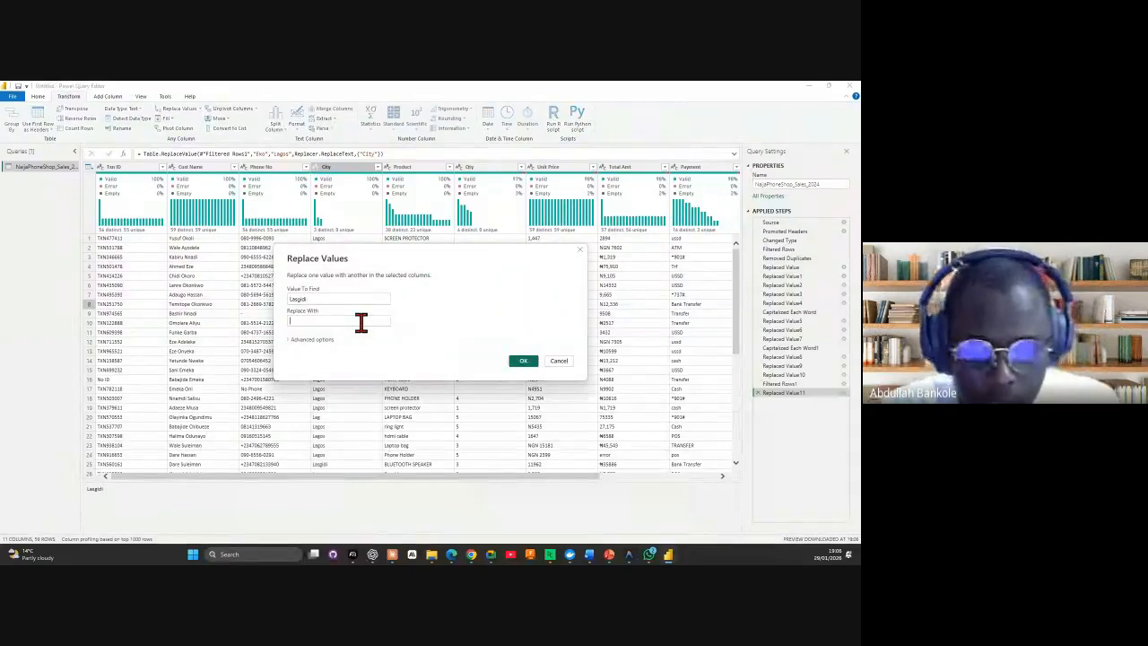
{"action": "type", "text": "Lagos"}
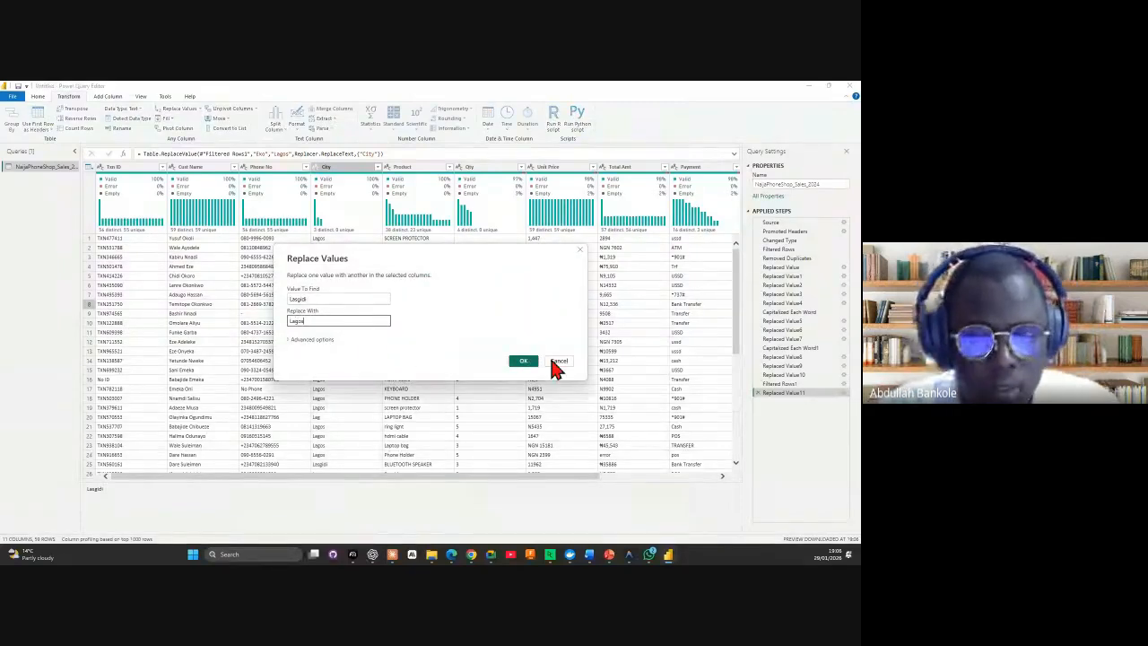
{"action": "left_click", "coordinate": [524, 360]}
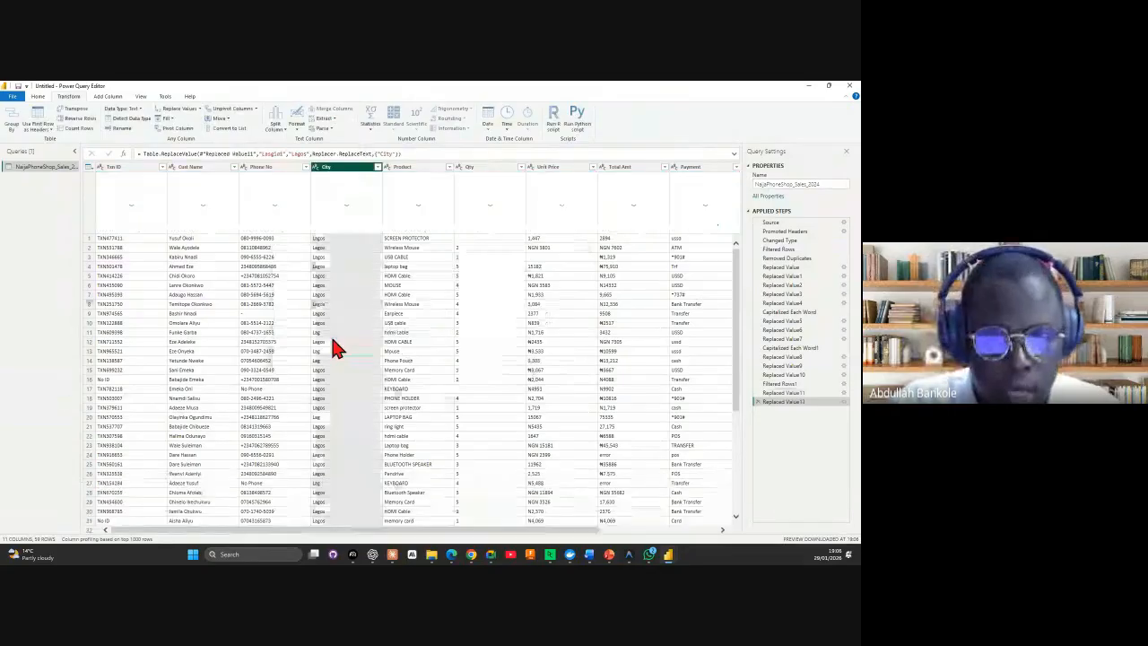
Step: Replace the value Lag with Lagos in the City column
{"action": "right_click", "coordinate": [331, 333]}
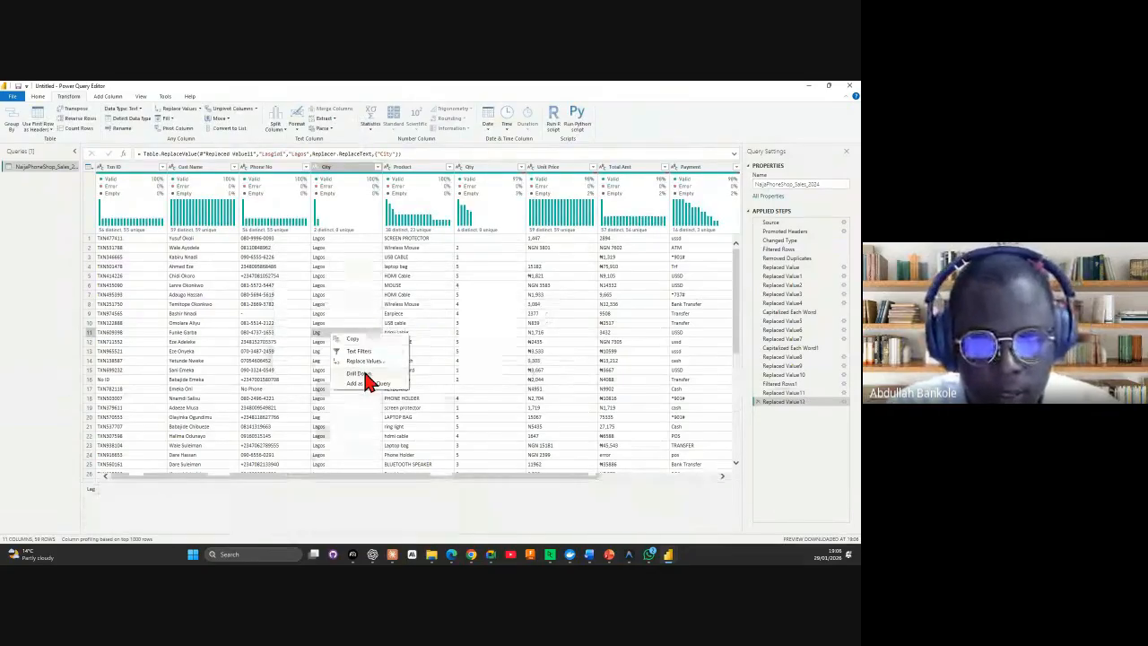
{"action": "left_click", "coordinate": [367, 363]}
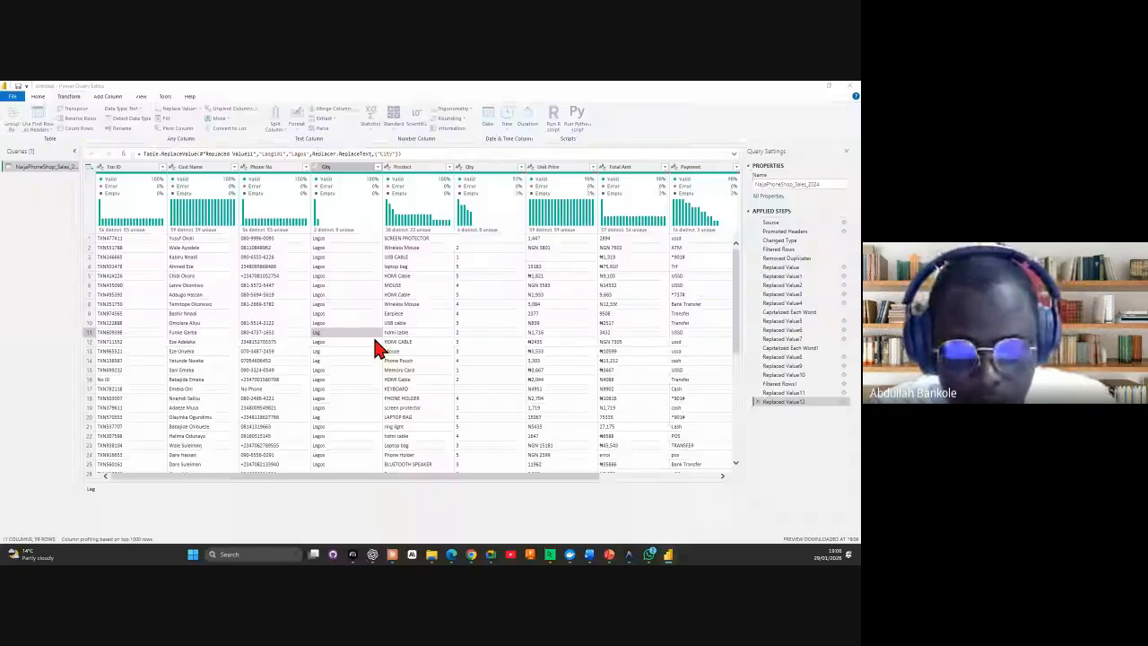
{"action": "left_click", "coordinate": [331, 321]}
{"action": "type", "text": "Lagos"}
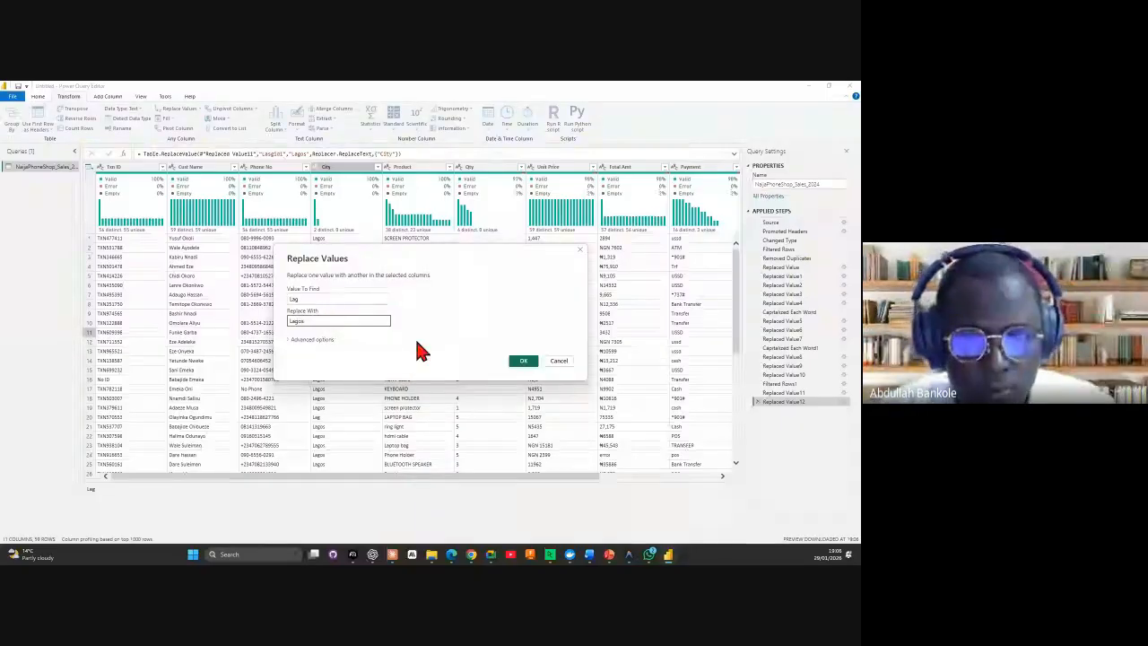
{"action": "left_click", "coordinate": [527, 366]}
Step: Check the City column's filter values and replace Lagosos with Lagos in that column
{"action": "left_click", "coordinate": [375, 167]}
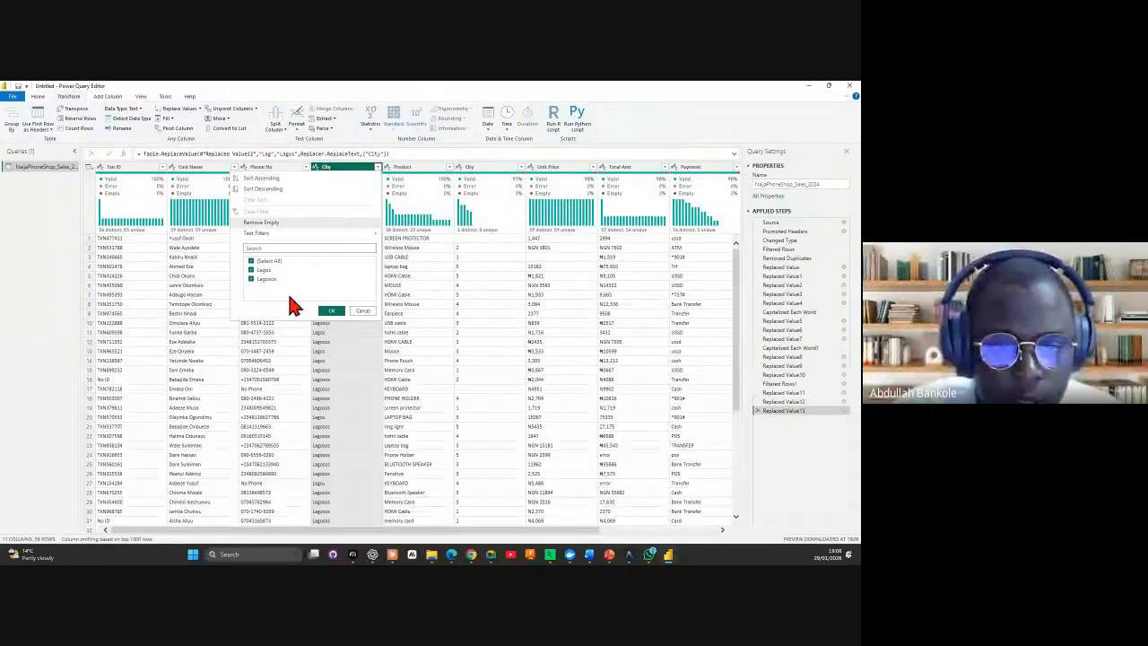
{"action": "left_click", "coordinate": [343, 352]}
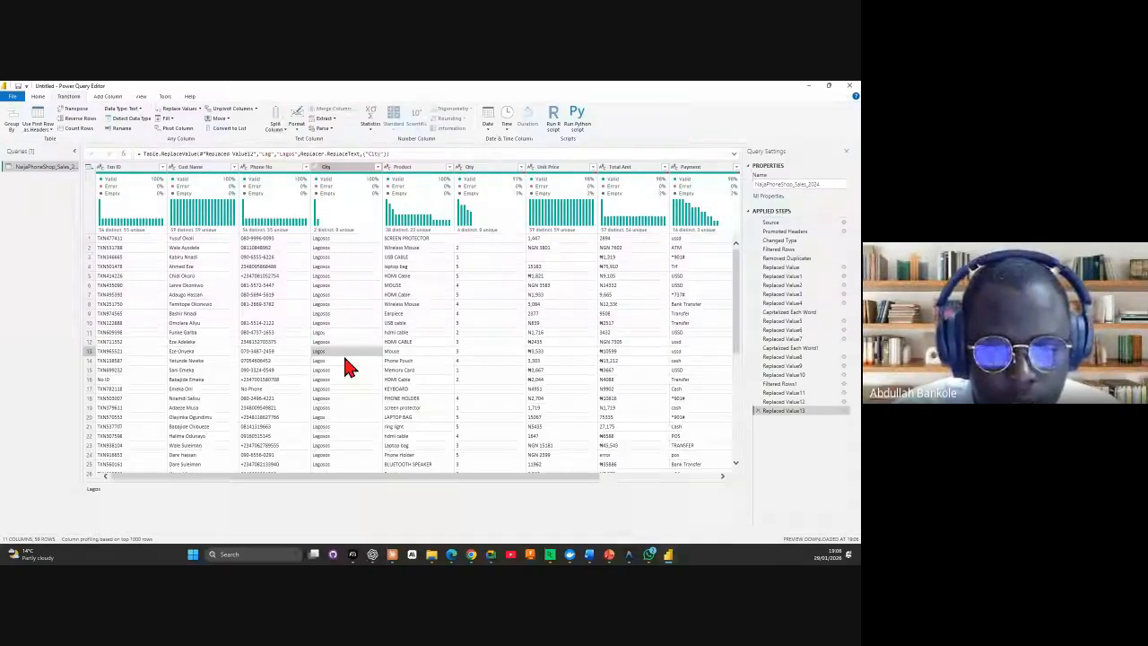
{"action": "right_click", "coordinate": [341, 341]}
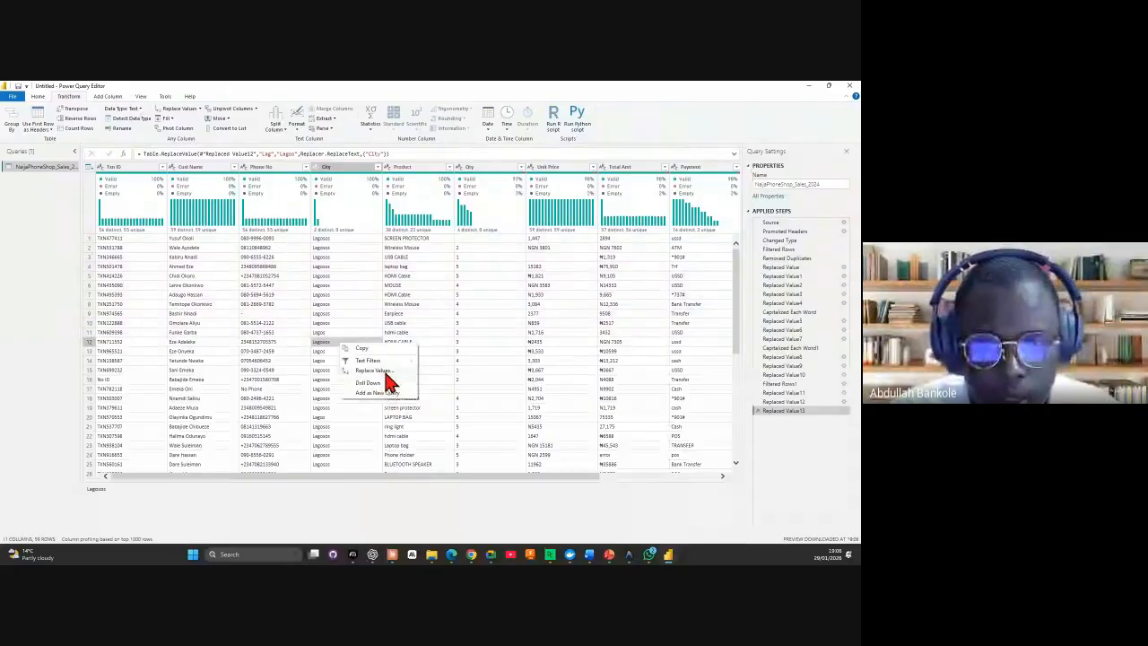
{"action": "left_click", "coordinate": [385, 372]}
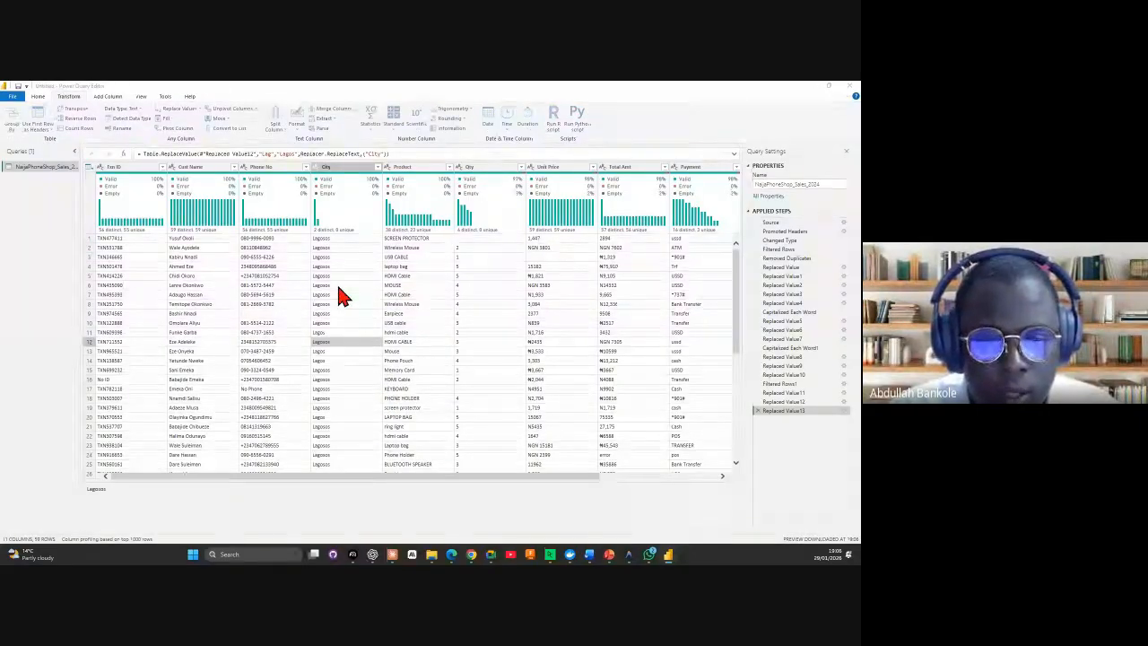
{"action": "type", "text": "L"}
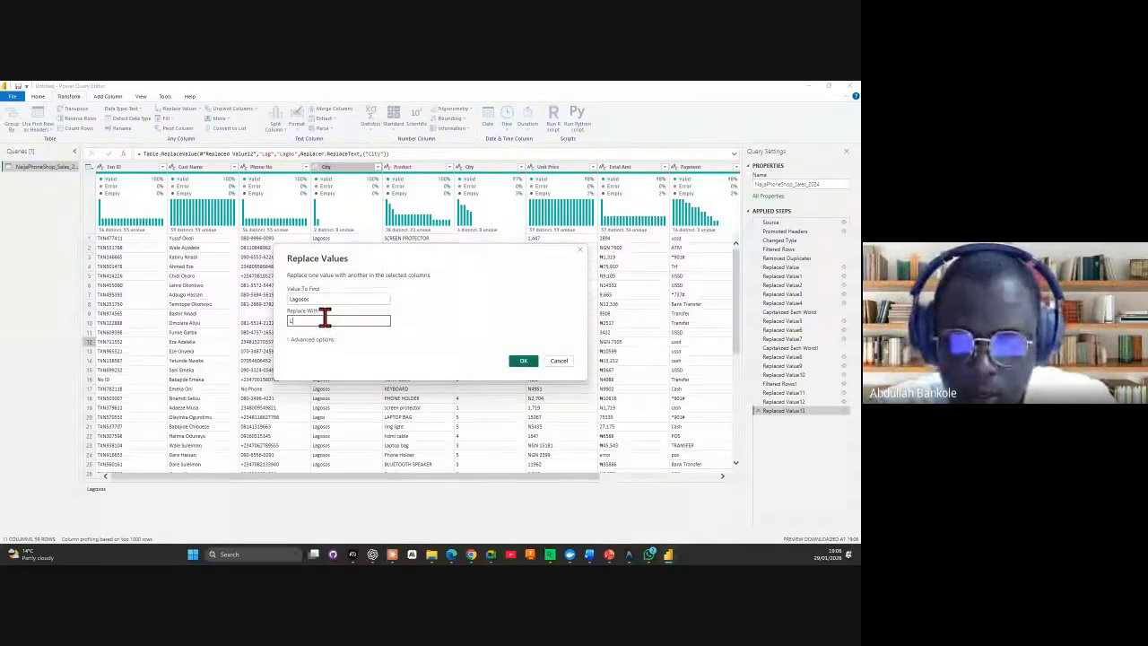
{"action": "type", "text": "agos"}
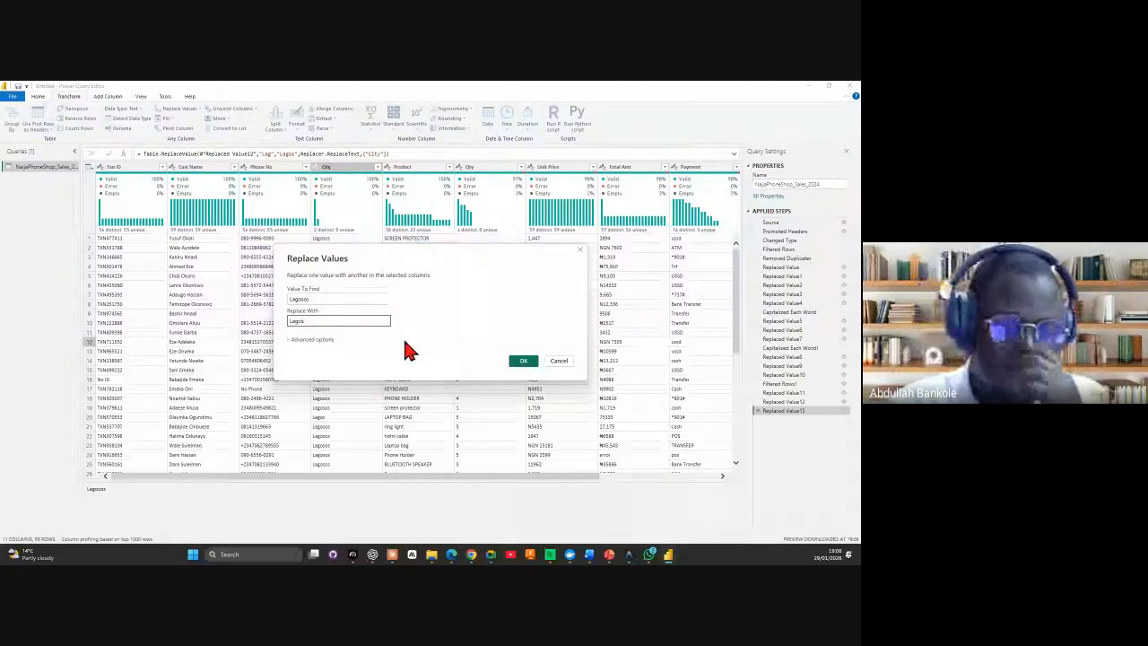
{"action": "left_click", "coordinate": [523, 362]}
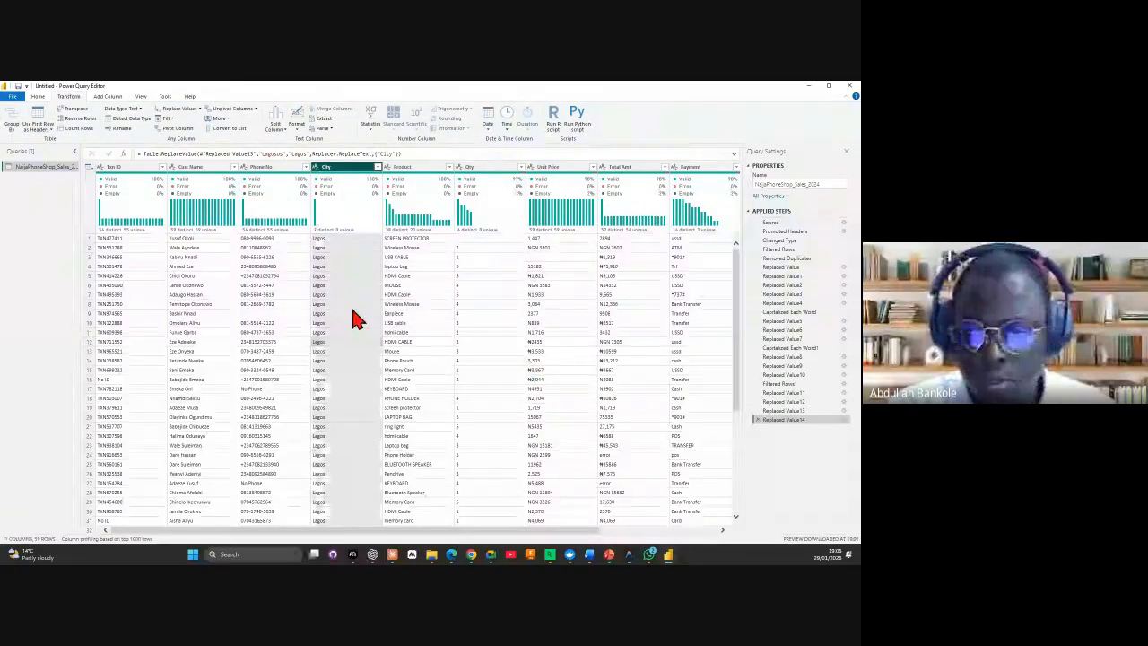
Step: Delete the Filtered Rows1 step and filter the City column to only the Abuja and Fct rows
{"action": "left_click", "coordinate": [759, 385]}
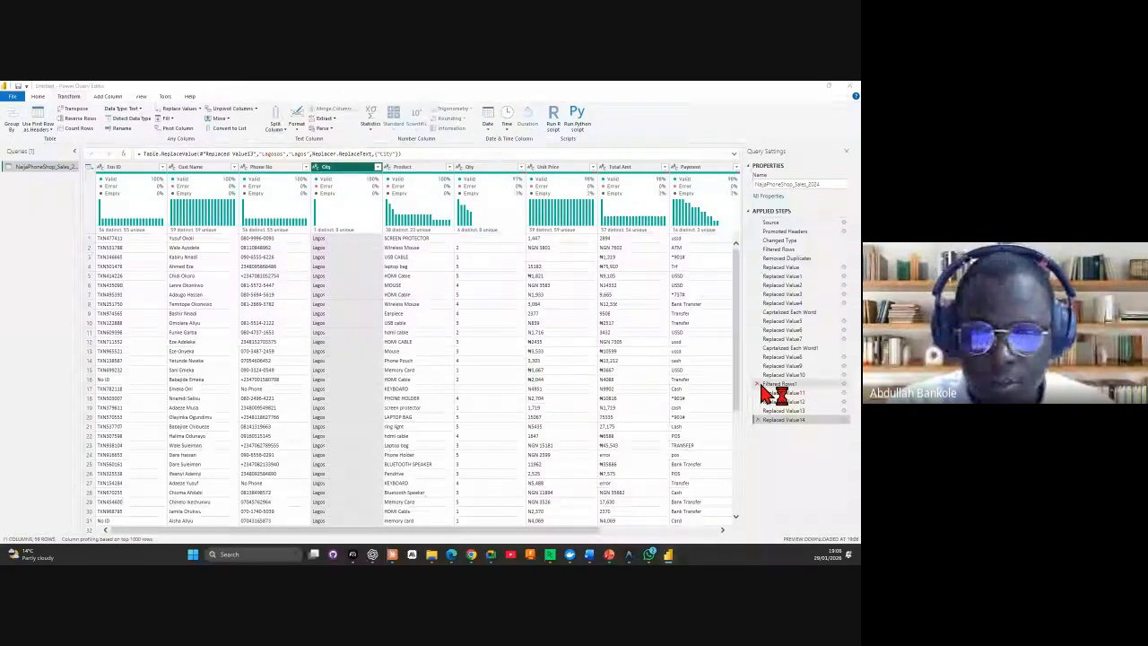
{"action": "left_click", "coordinate": [518, 333]}
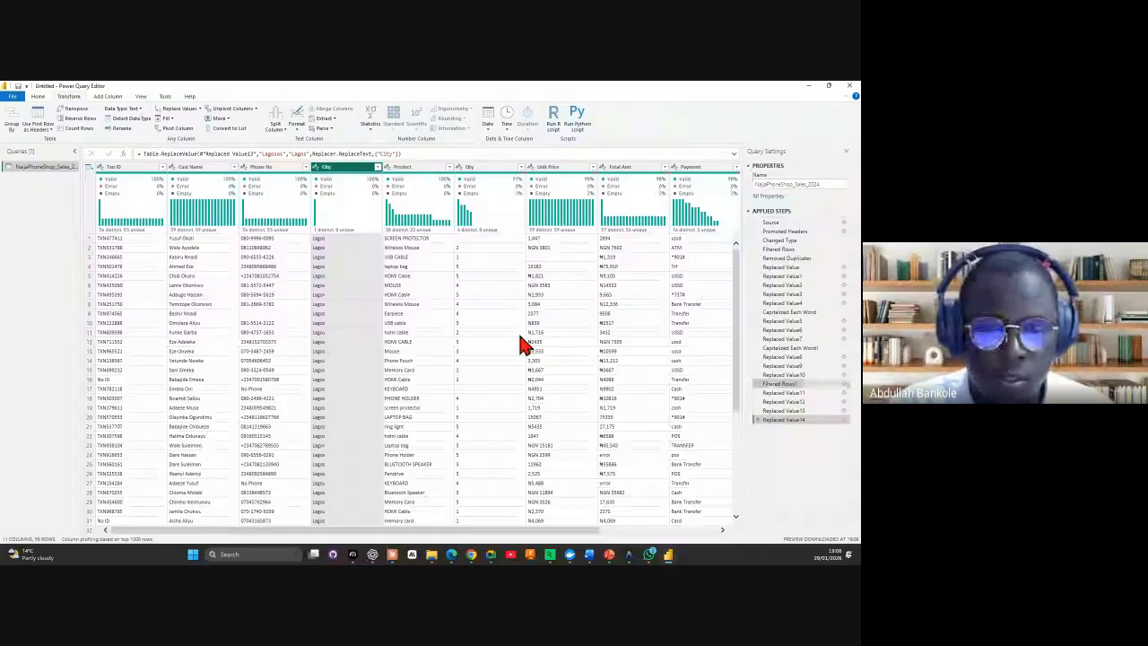
{"action": "left_click", "coordinate": [377, 167]}
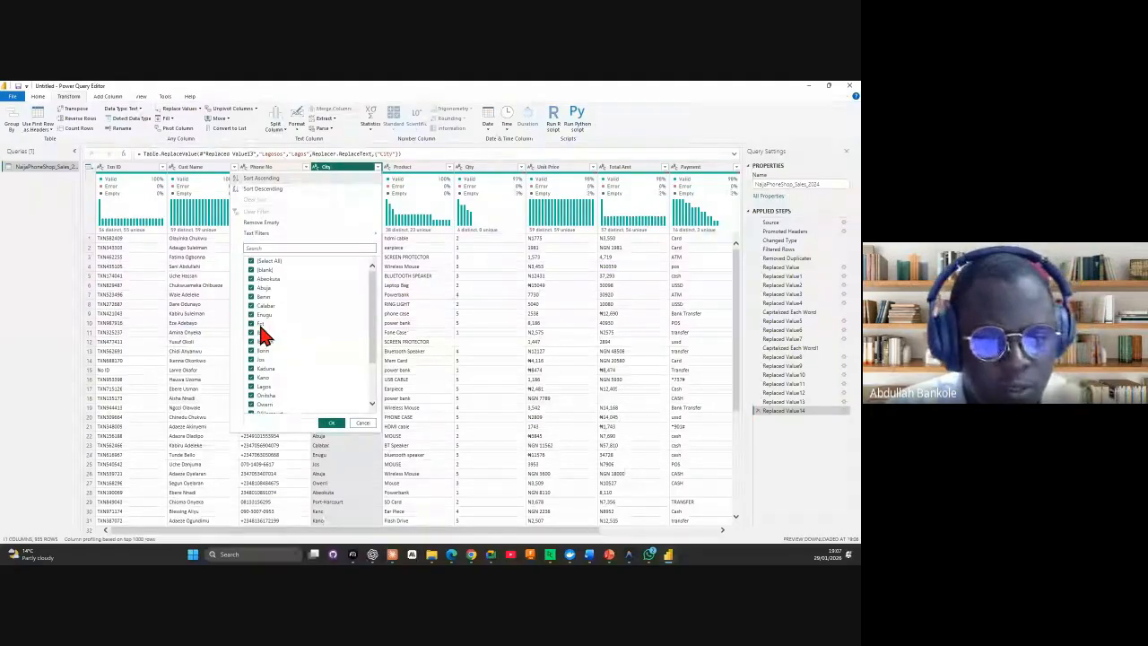
{"action": "left_click", "coordinate": [251, 262]}
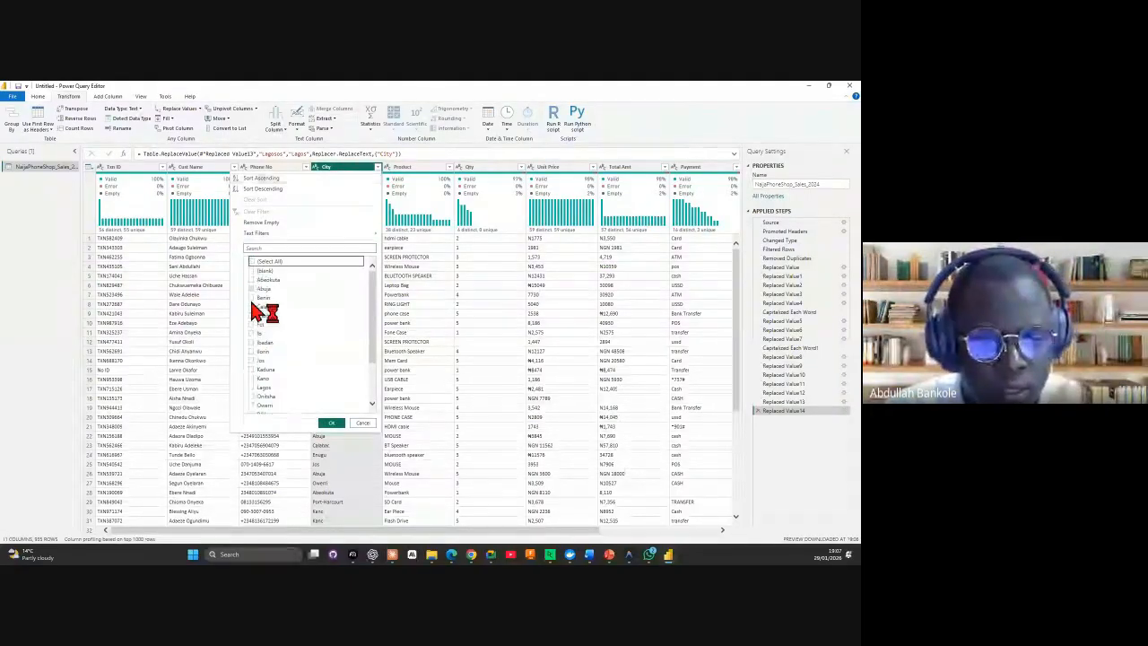
{"action": "left_click", "coordinate": [252, 324]}
{"action": "left_click", "coordinate": [252, 288]}
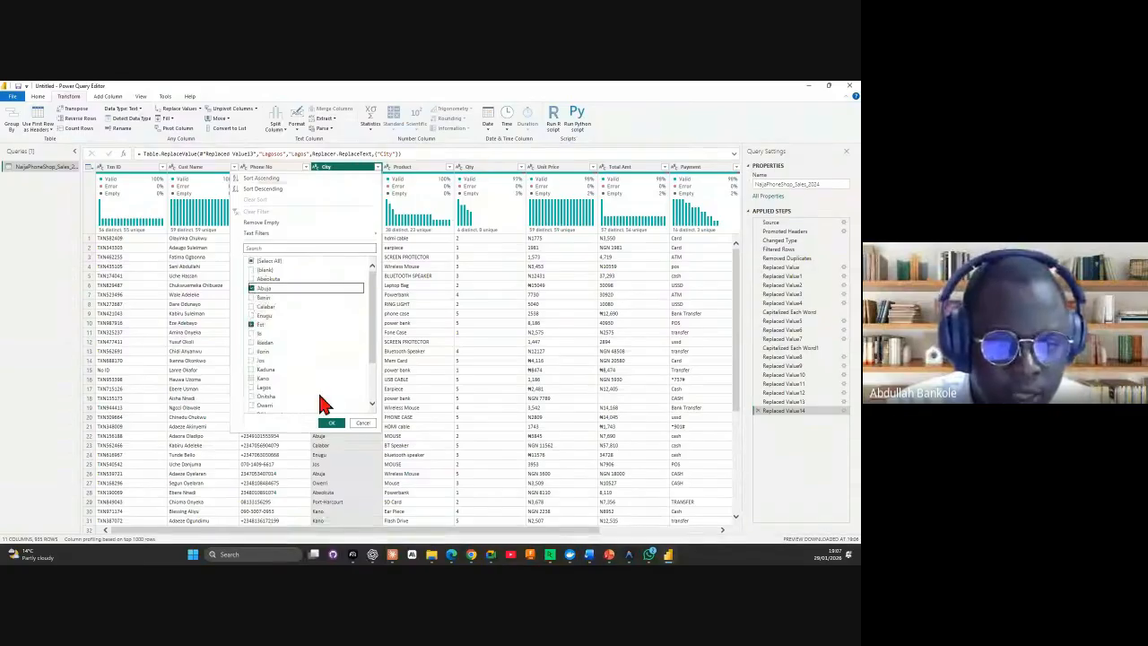
{"action": "left_click", "coordinate": [331, 423]}
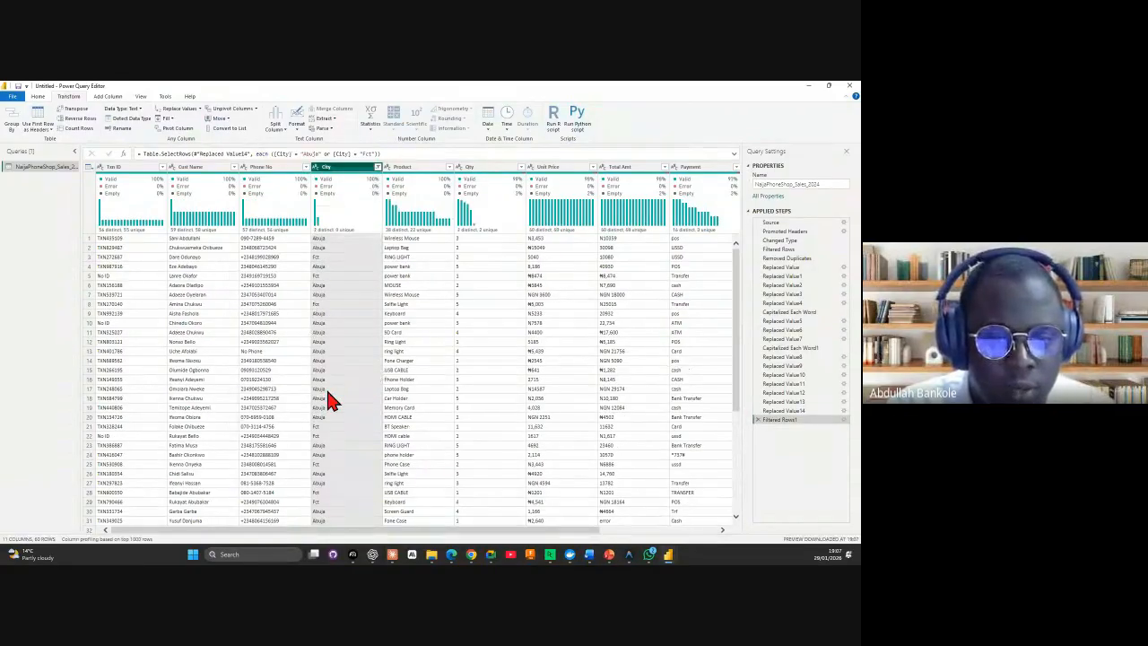
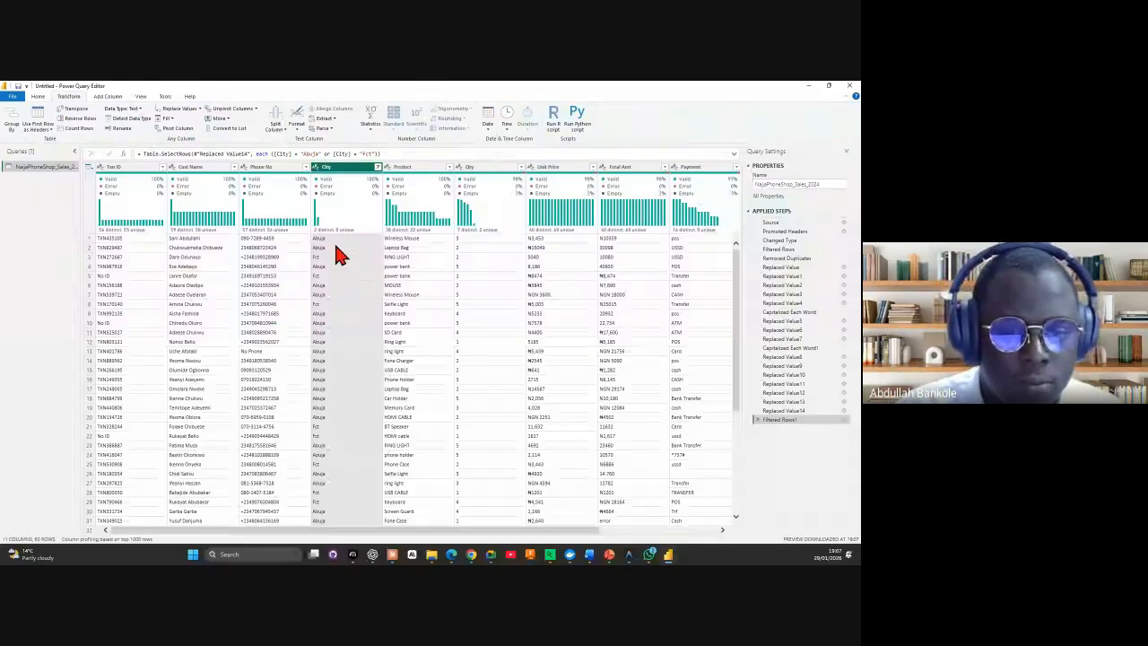
Step: Replace the value Fct with Abuja in the City column
{"action": "left_click", "coordinate": [338, 251]}
{"action": "right_click", "coordinate": [341, 259]}
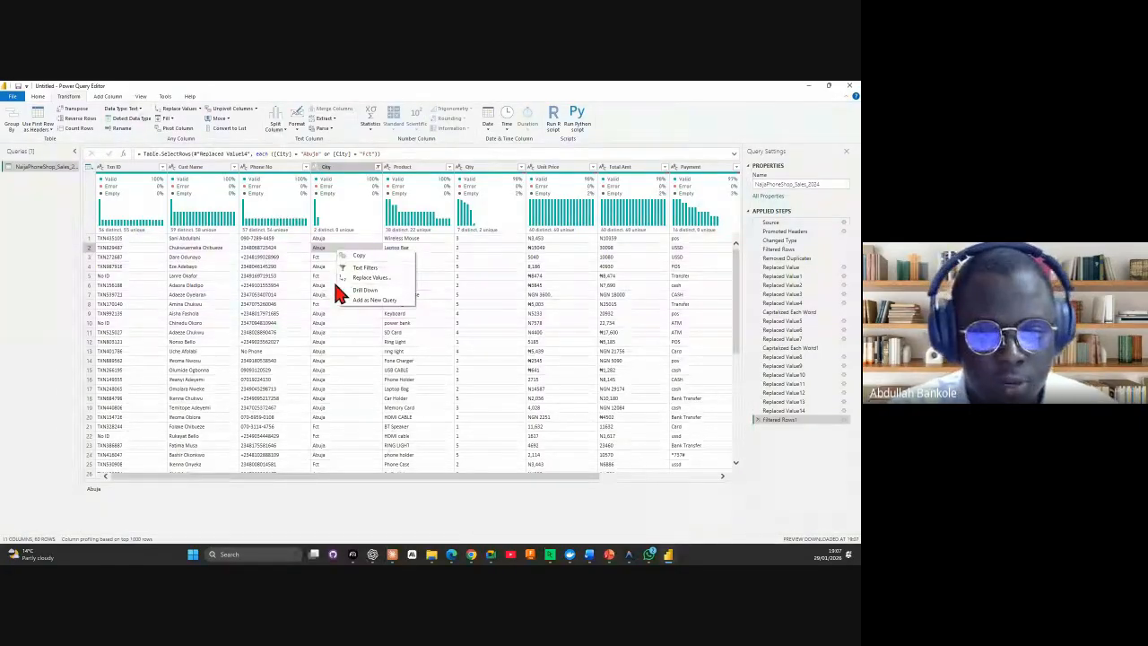
{"action": "right_click", "coordinate": [321, 259]}
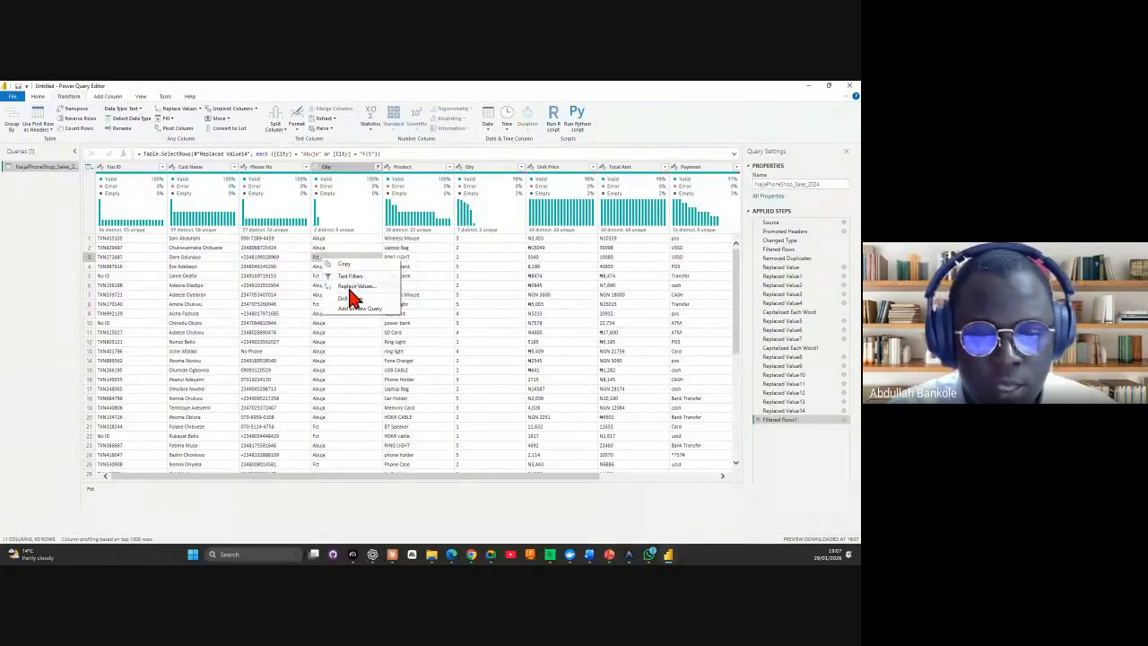
{"action": "left_click", "coordinate": [348, 287]}
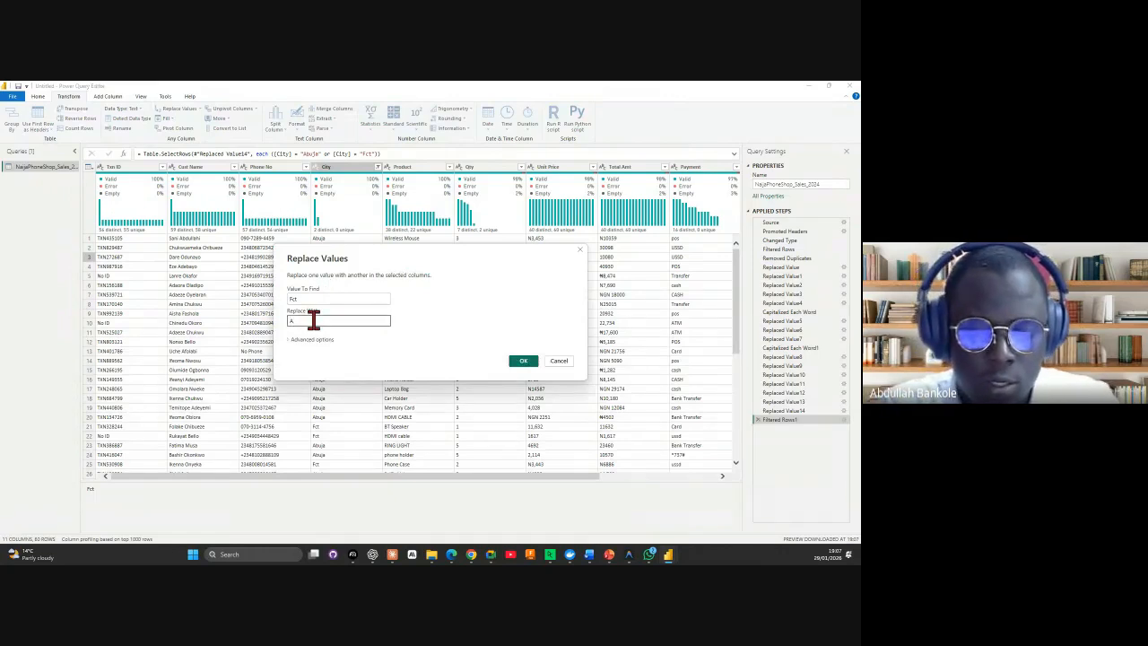
{"action": "type", "text": "Abuja"}
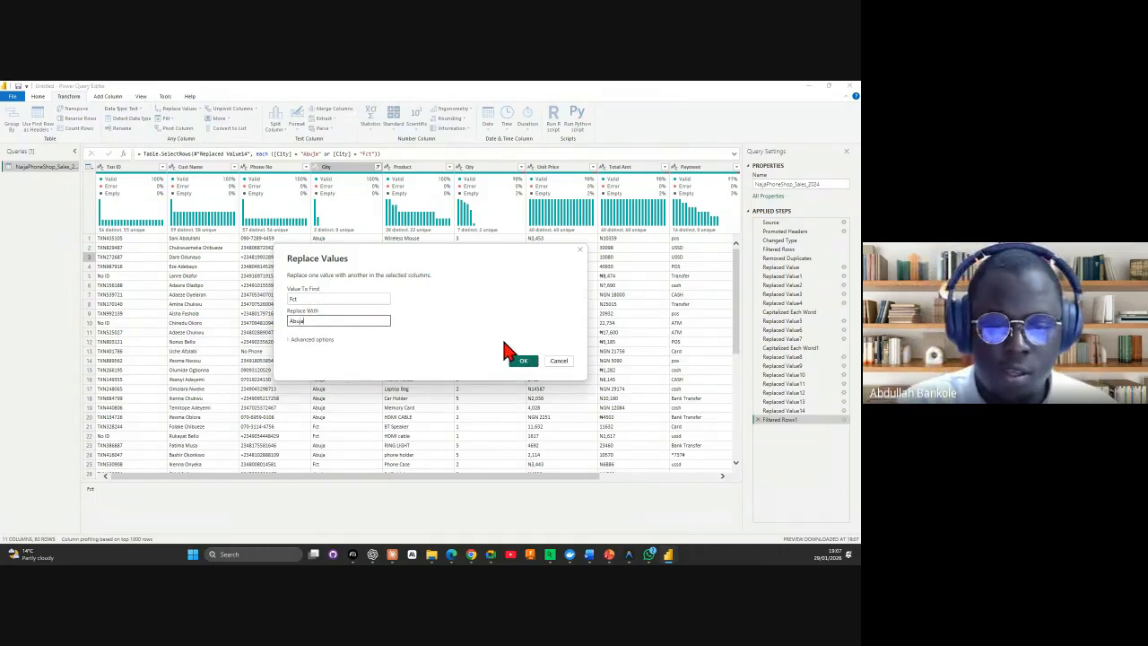
{"action": "left_click", "coordinate": [524, 361]}
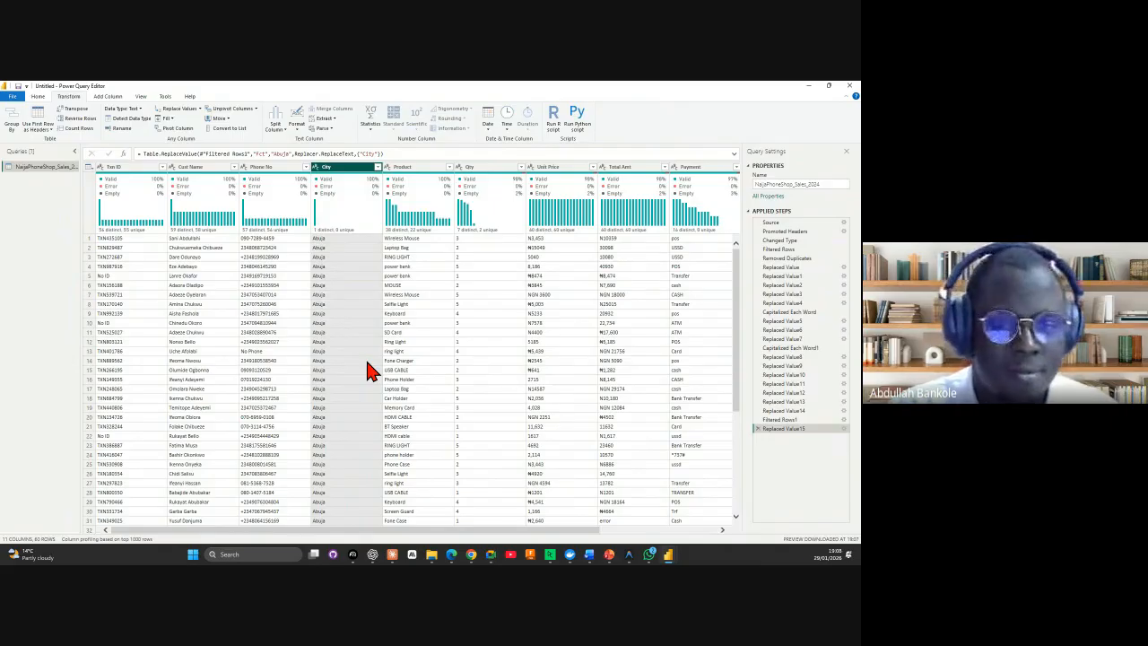
Step: Delete the Abuja and Fct row filter step and filter the City column to only the Ib and Ibadan rows
{"action": "left_click", "coordinate": [757, 420]}
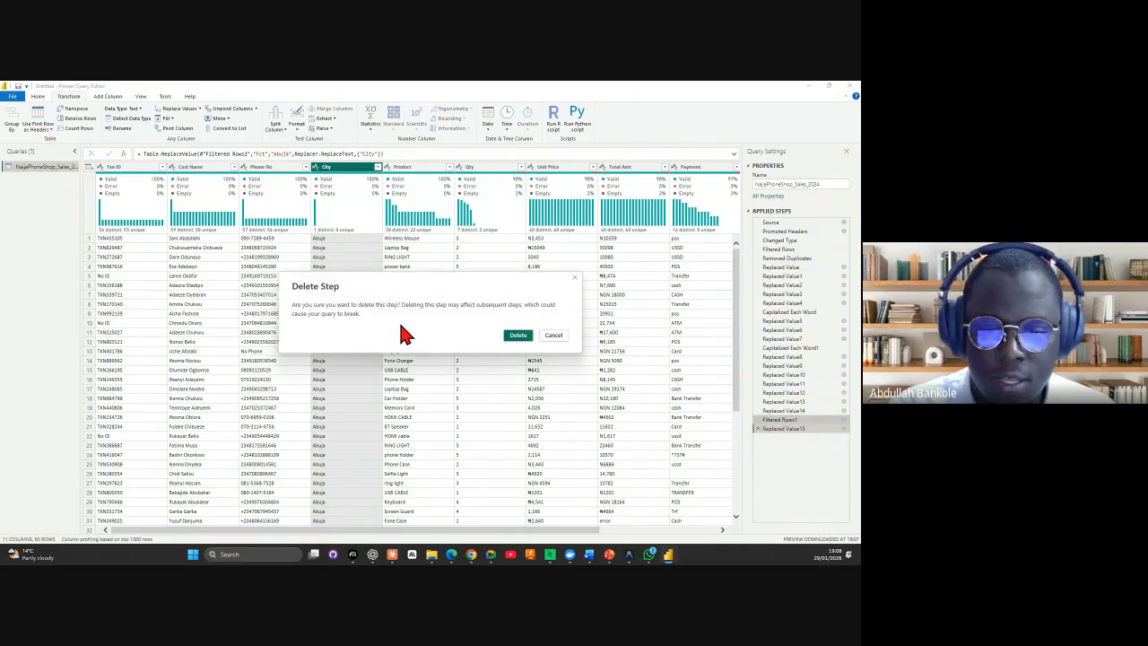
{"action": "left_click", "coordinate": [520, 335]}
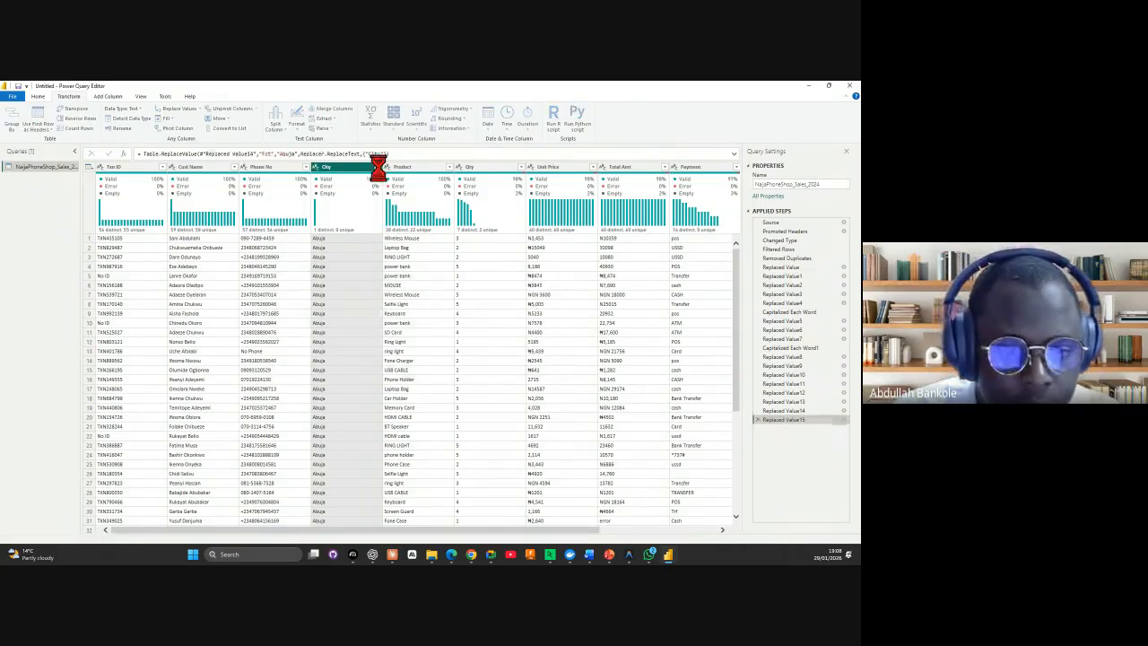
{"action": "left_click", "coordinate": [378, 167]}
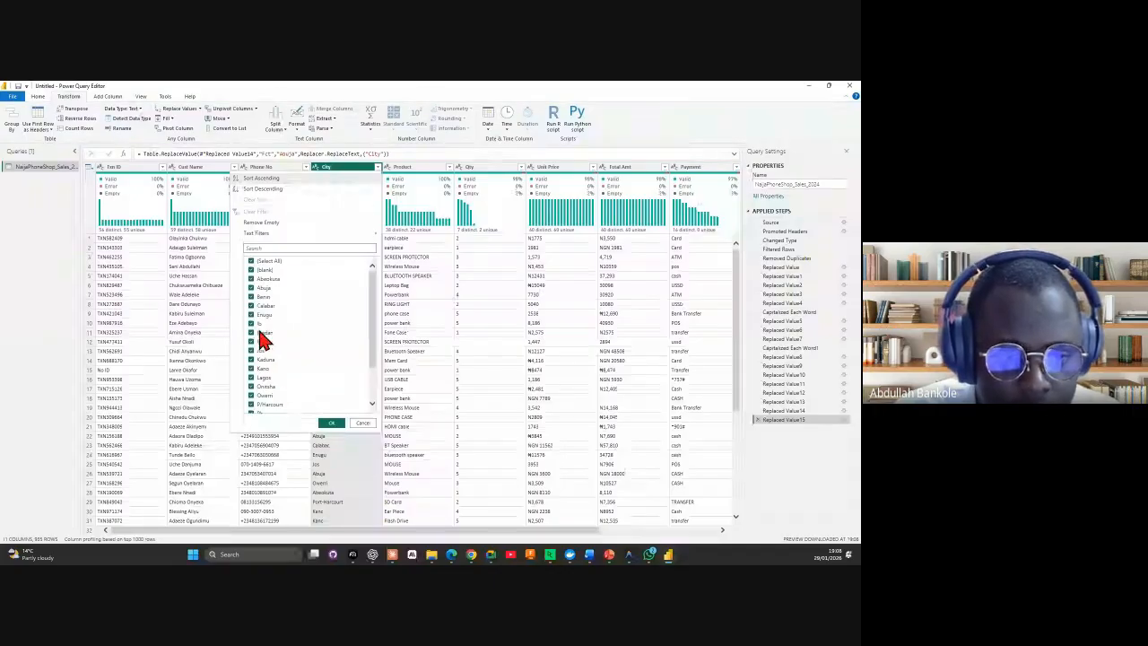
{"action": "left_click", "coordinate": [252, 261]}
{"action": "left_click", "coordinate": [253, 324]}
{"action": "left_click", "coordinate": [252, 333]}
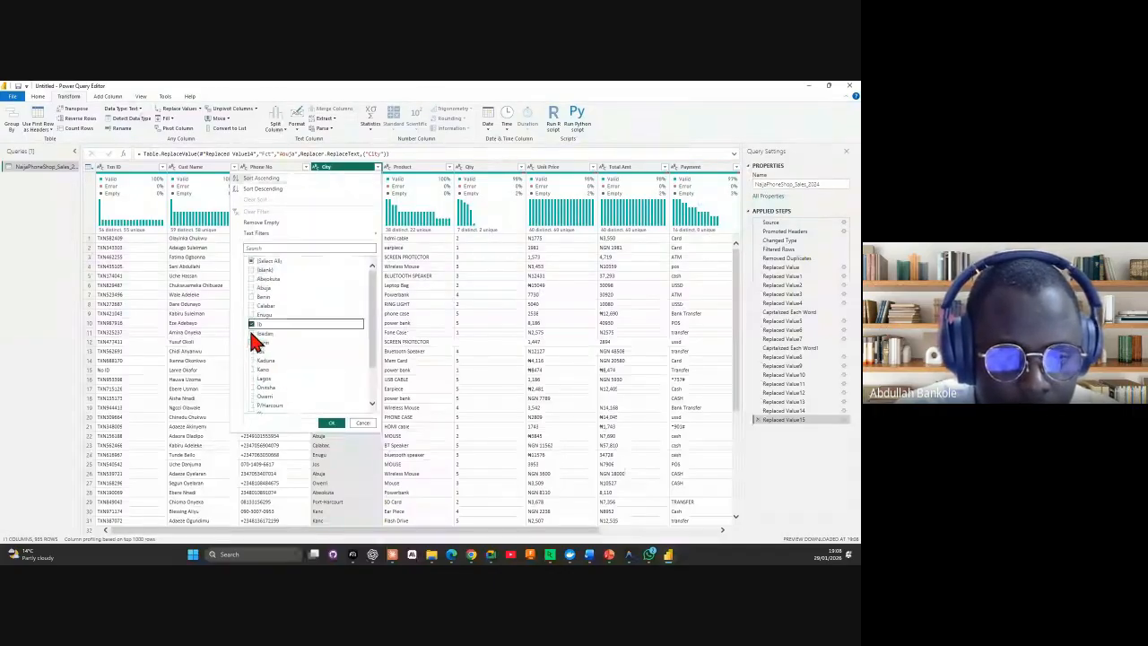
{"action": "left_click", "coordinate": [330, 423]}
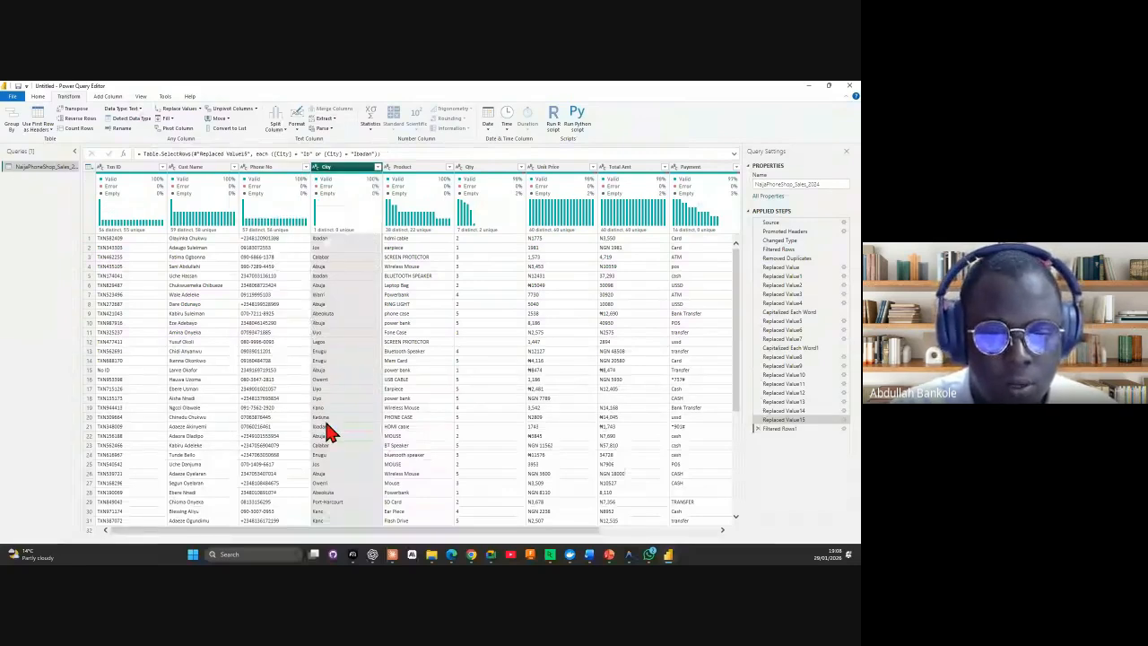
Step: Replace the value Ib with Ibadan in the City column
{"action": "right_click", "coordinate": [328, 326]}
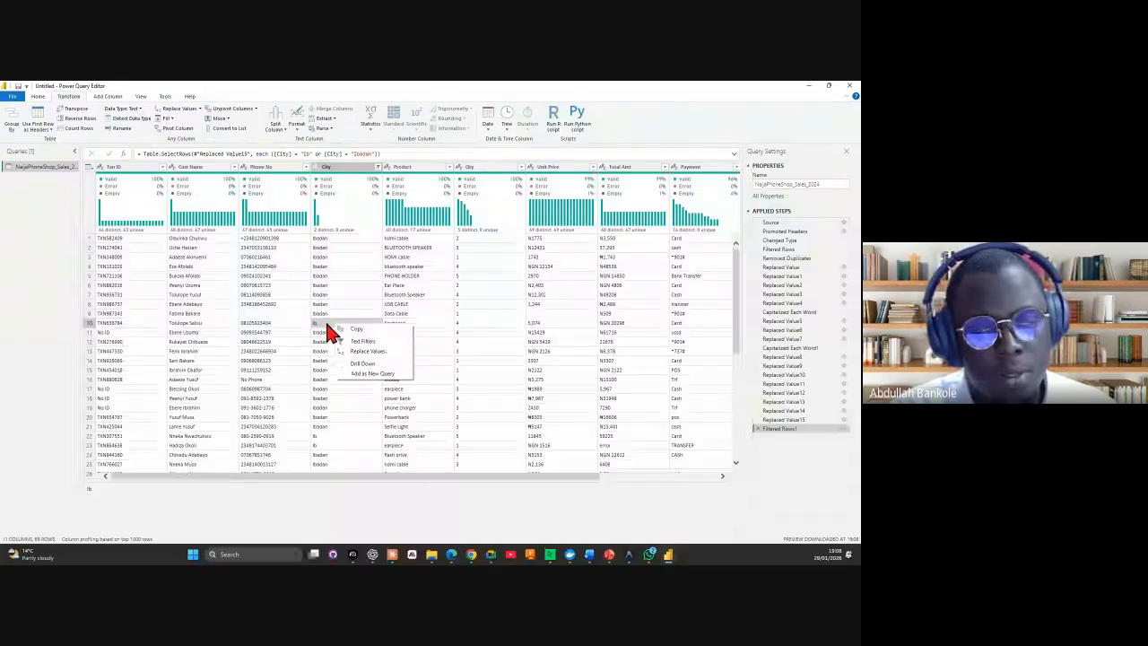
{"action": "left_click", "coordinate": [334, 268]}
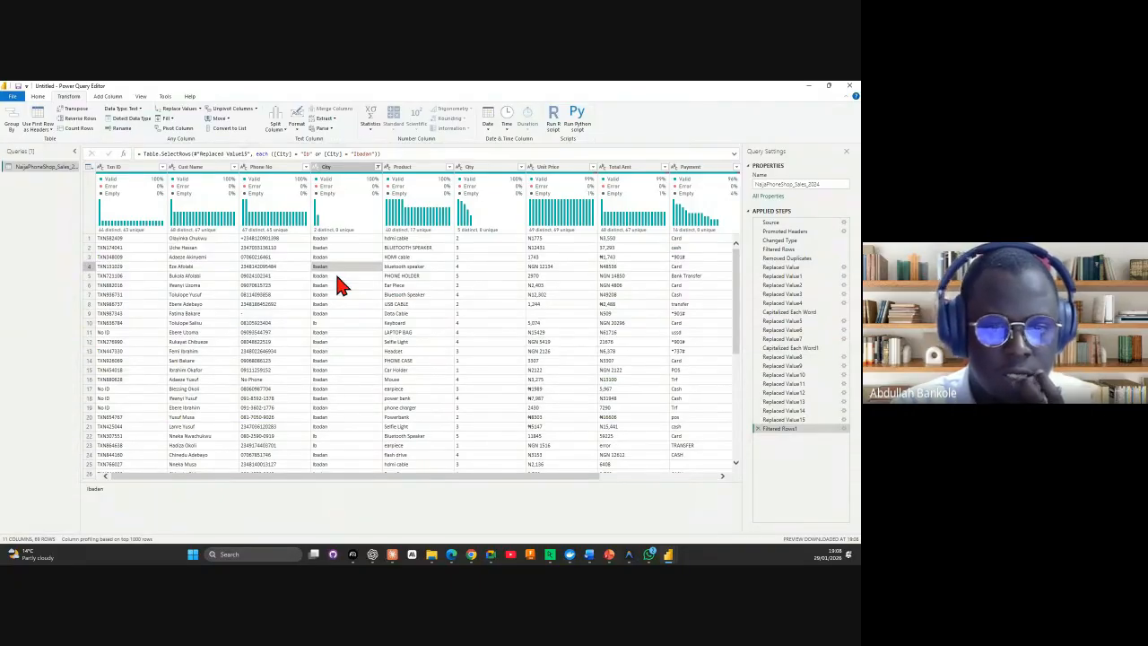
{"action": "right_click", "coordinate": [332, 324]}
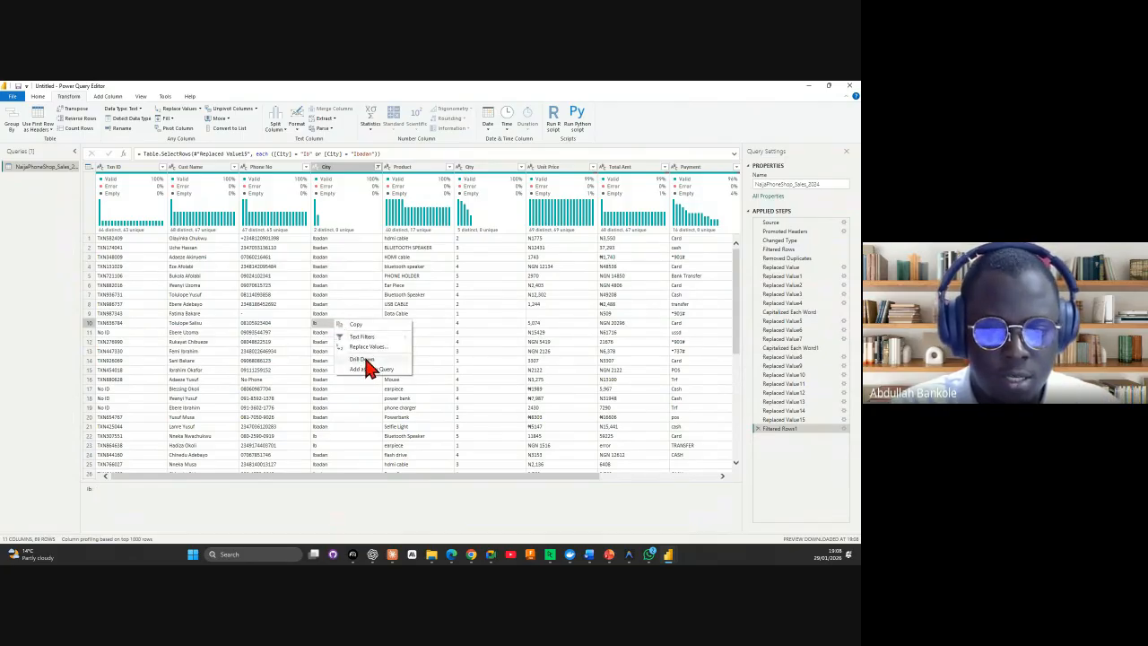
{"action": "left_click", "coordinate": [369, 348]}
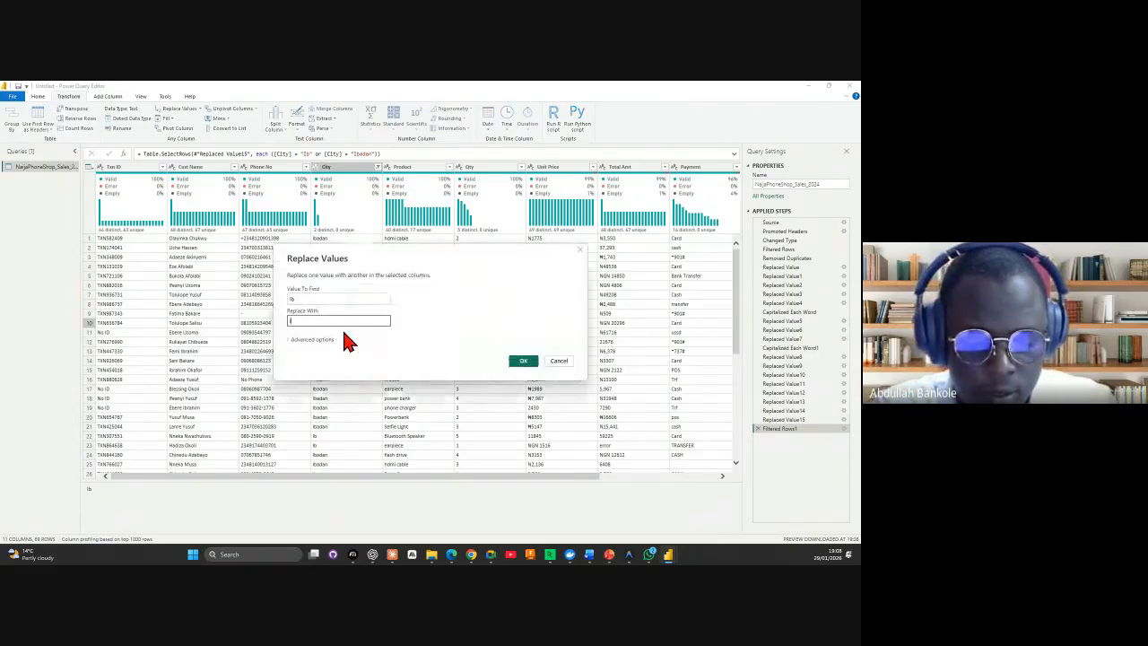
{"action": "type", "text": "Ibadan"}
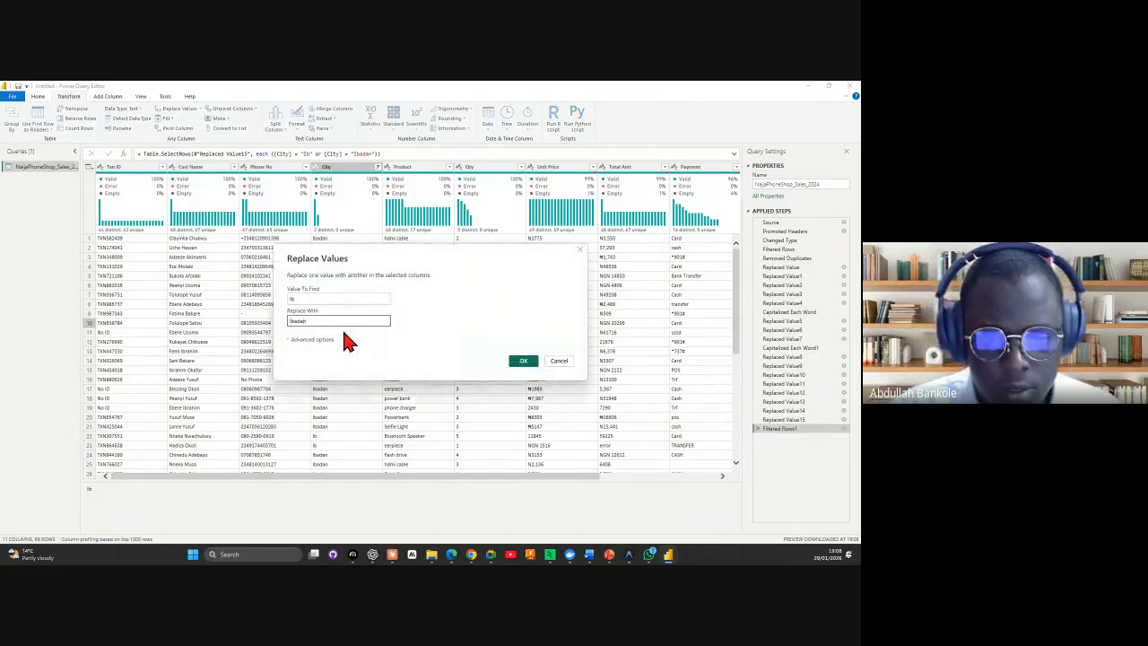
{"action": "left_click", "coordinate": [525, 361]}
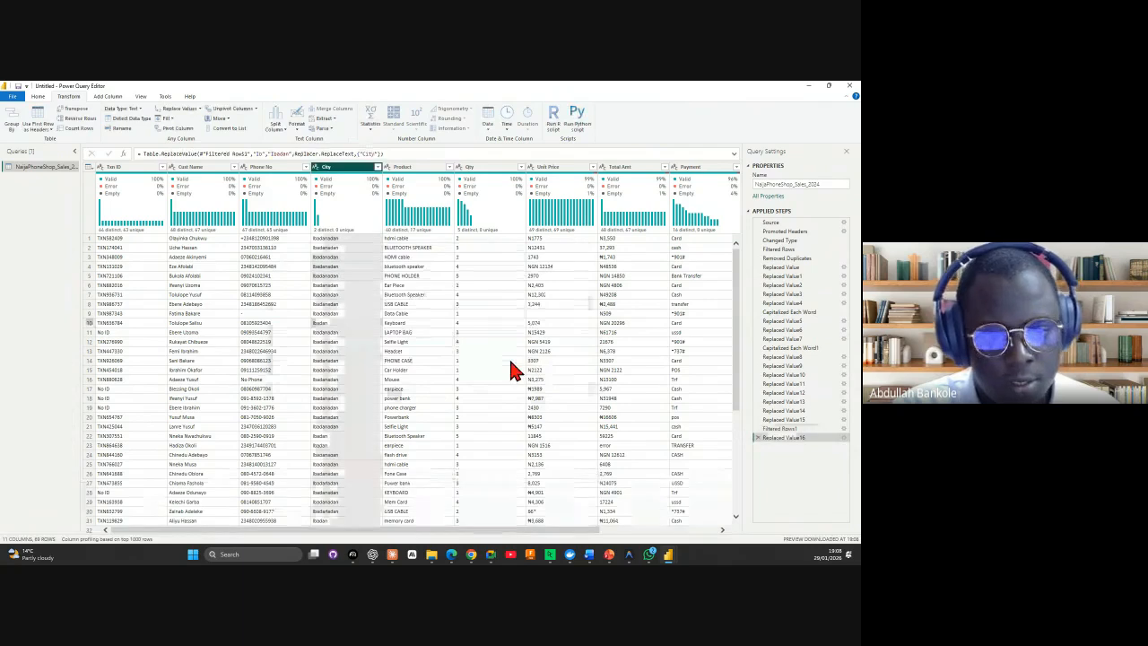
Step: Replace the value Ibadanadan with Ibadan in the City column
{"action": "left_click", "coordinate": [333, 312]}
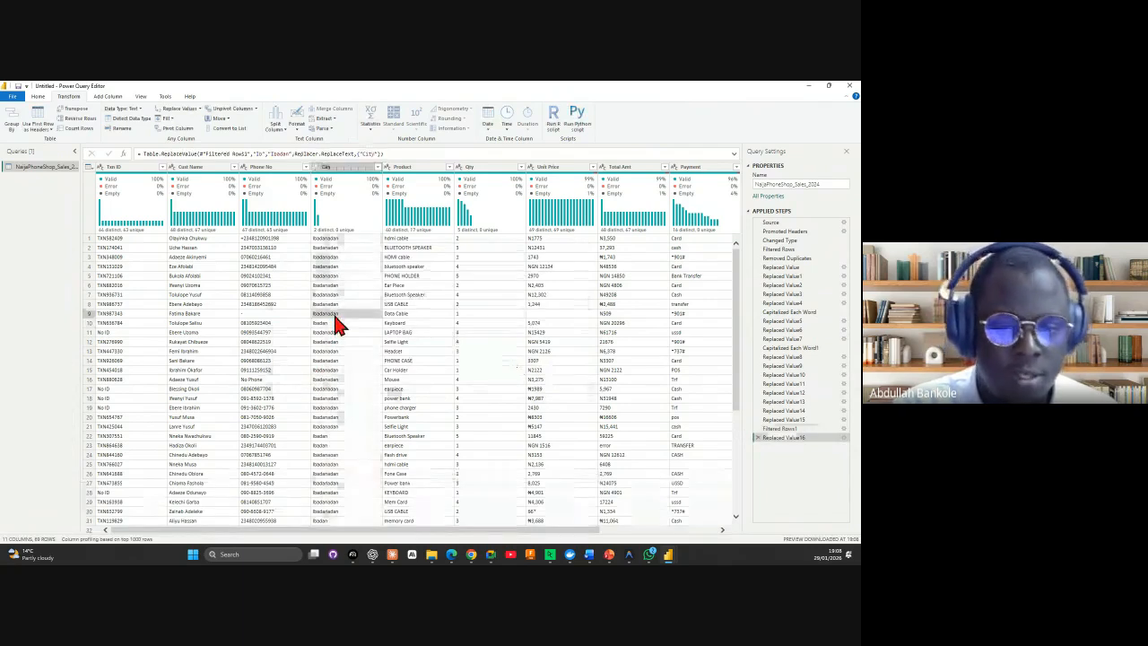
{"action": "right_click", "coordinate": [332, 312]}
{"action": "left_click", "coordinate": [383, 345]}
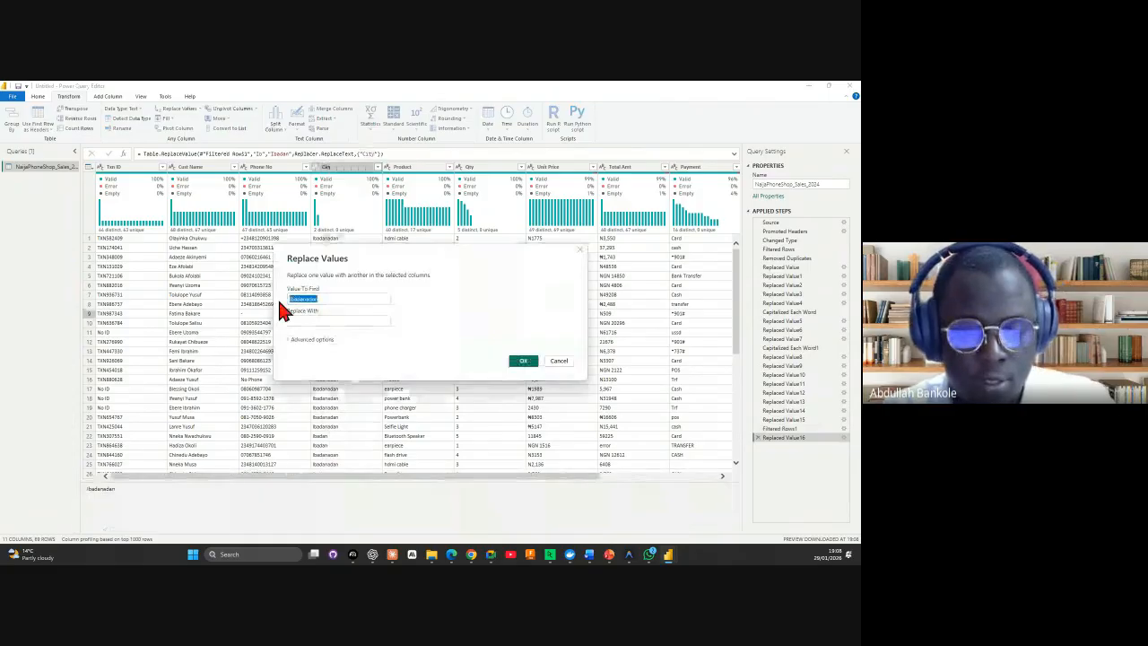
{"action": "left_click", "coordinate": [304, 323]}
{"action": "type", "text": "Ibadan"}
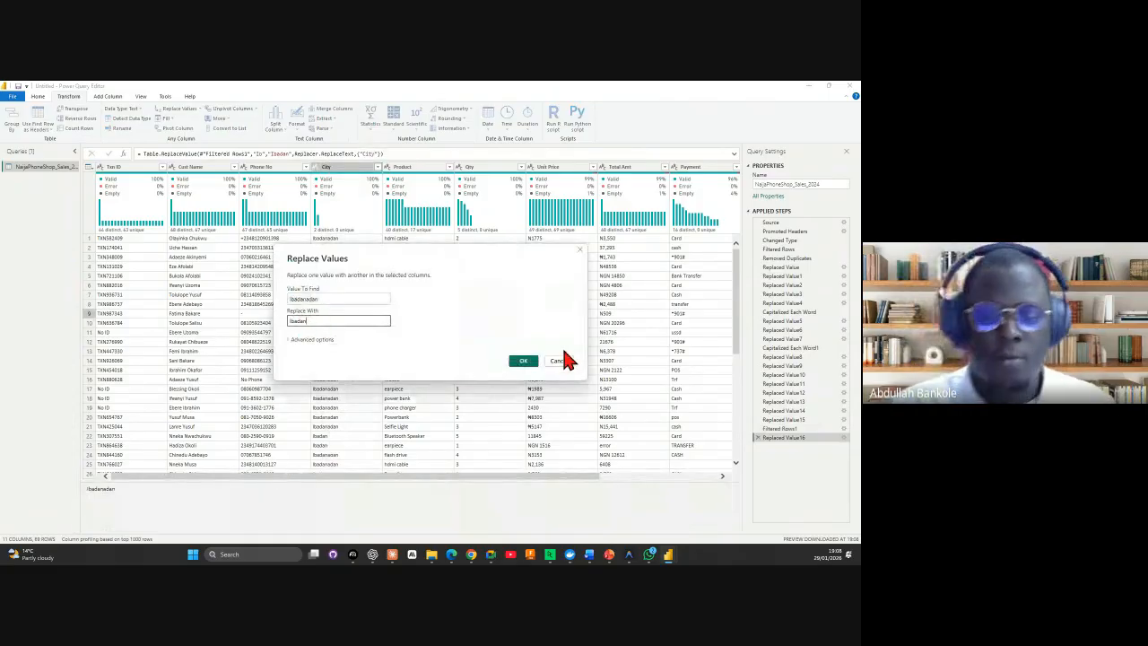
{"action": "left_click", "coordinate": [530, 362]}
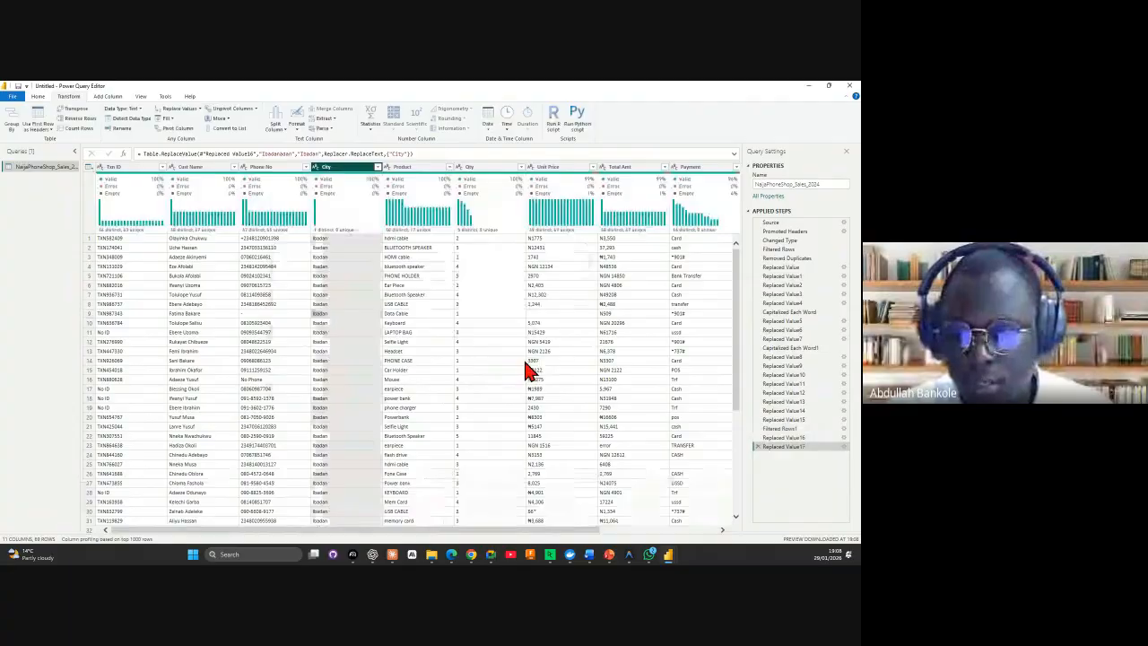
Step: Delete the Ib and Ibadan row filter step and filter the City column to P/Harcourt, Ph, Port Harcourt, Port-Harcourt and Portharcourt
{"action": "left_click", "coordinate": [758, 429]}
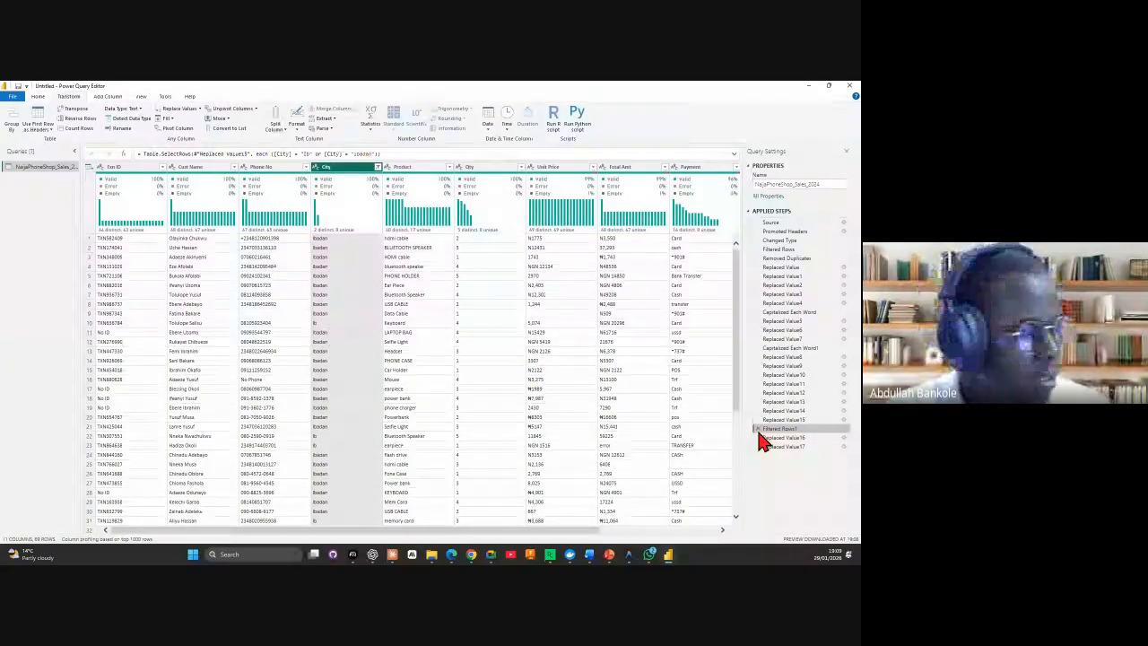
{"action": "left_click", "coordinate": [758, 428]}
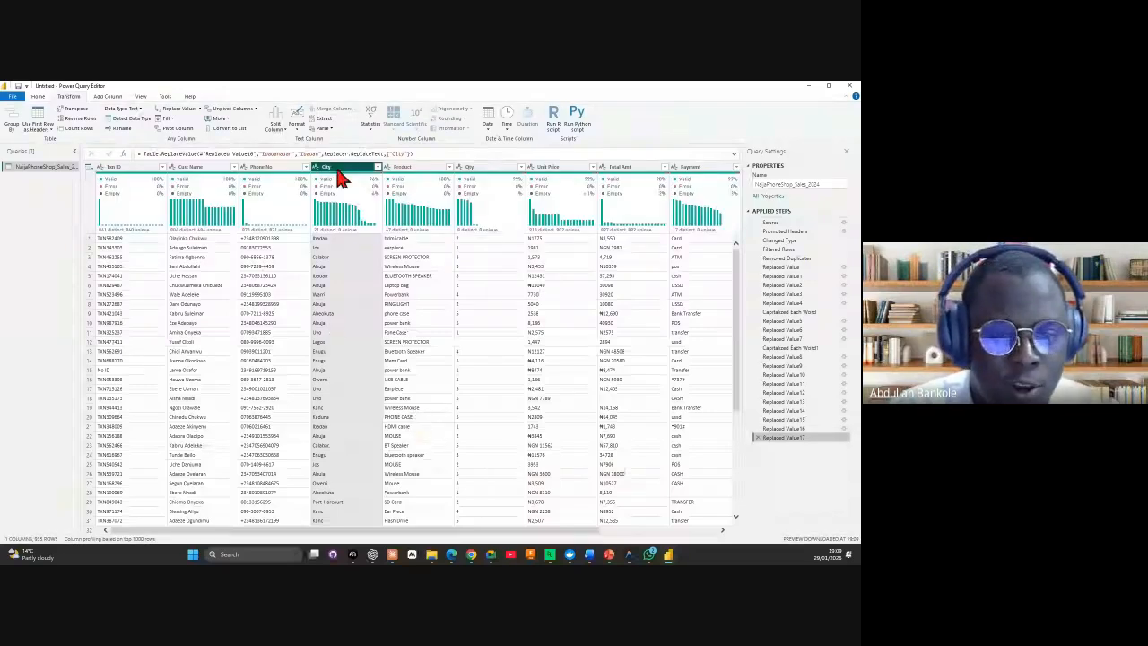
{"action": "left_click", "coordinate": [378, 167]}
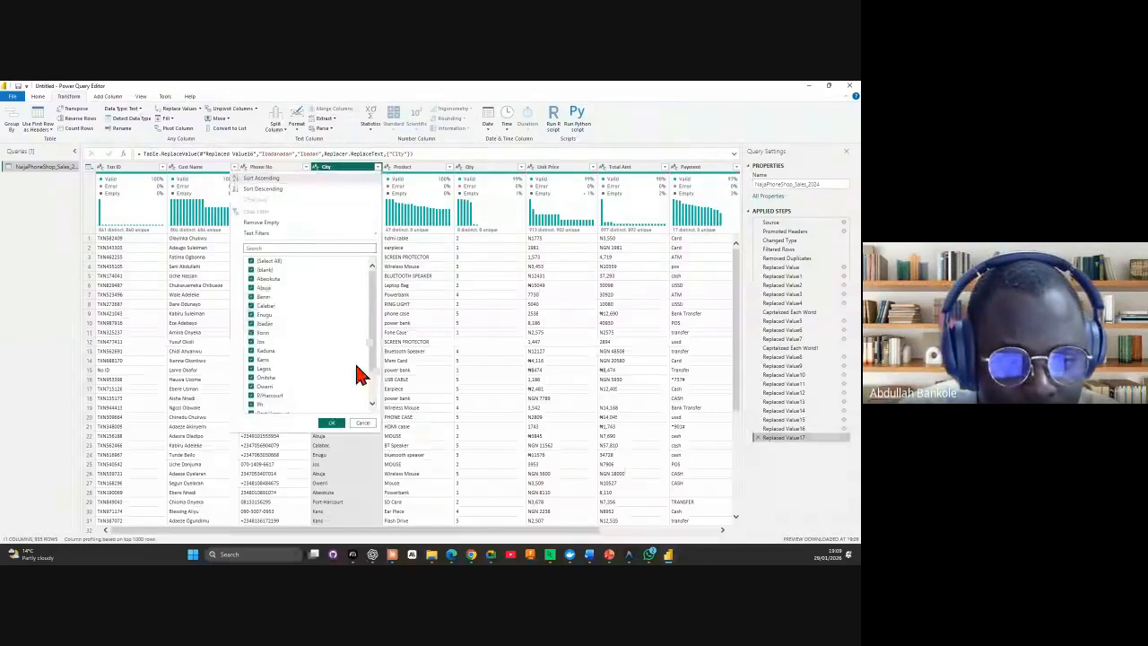
{"action": "scroll", "coordinate": [279, 343], "scroll_direction": "down", "scroll_amount": 1}
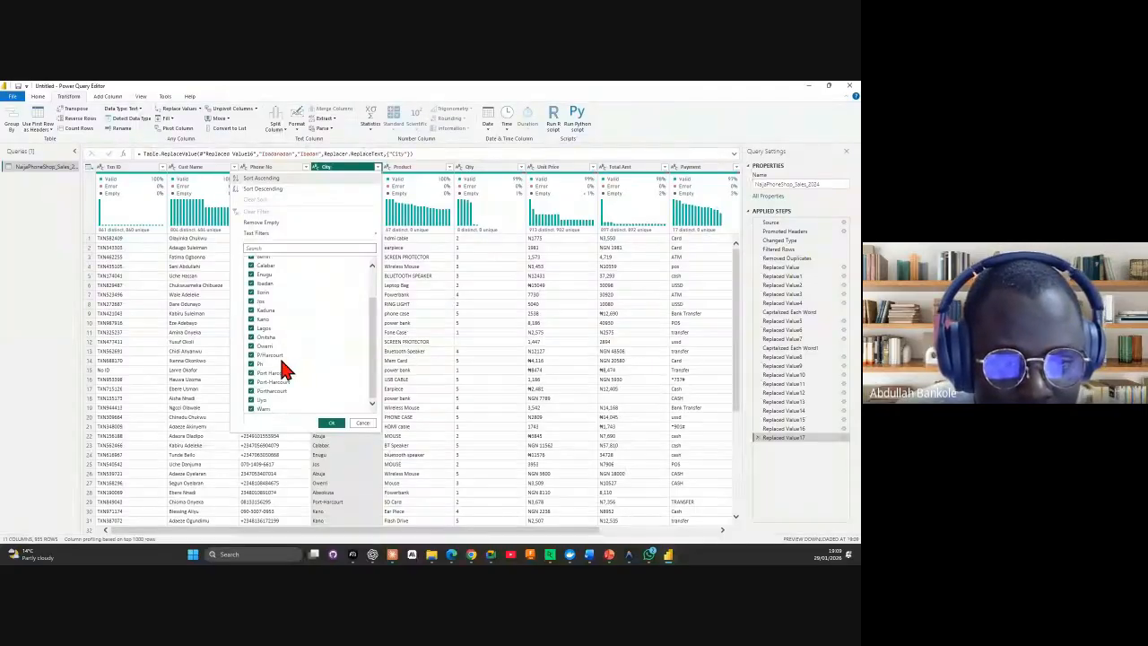
{"action": "scroll", "coordinate": [274, 341], "scroll_direction": "up", "scroll_amount": 5}
{"action": "left_click", "coordinate": [252, 262]}
{"action": "scroll", "coordinate": [265, 305], "scroll_direction": "down", "scroll_amount": 2}
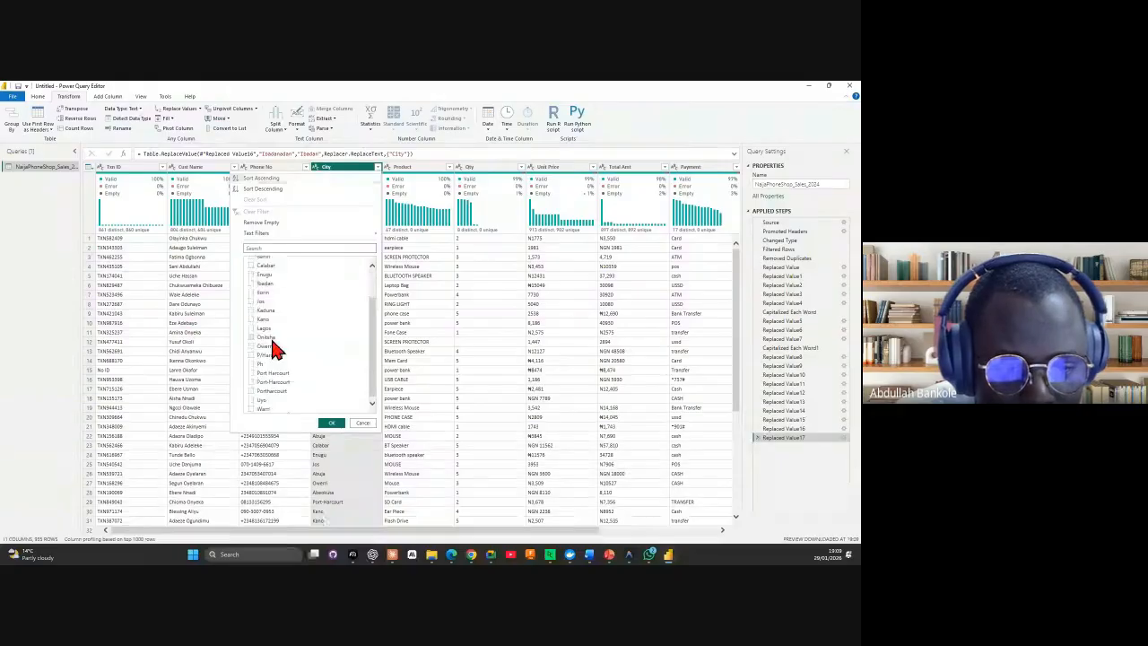
{"action": "left_click", "coordinate": [253, 355]}
{"action": "left_click", "coordinate": [252, 363]}
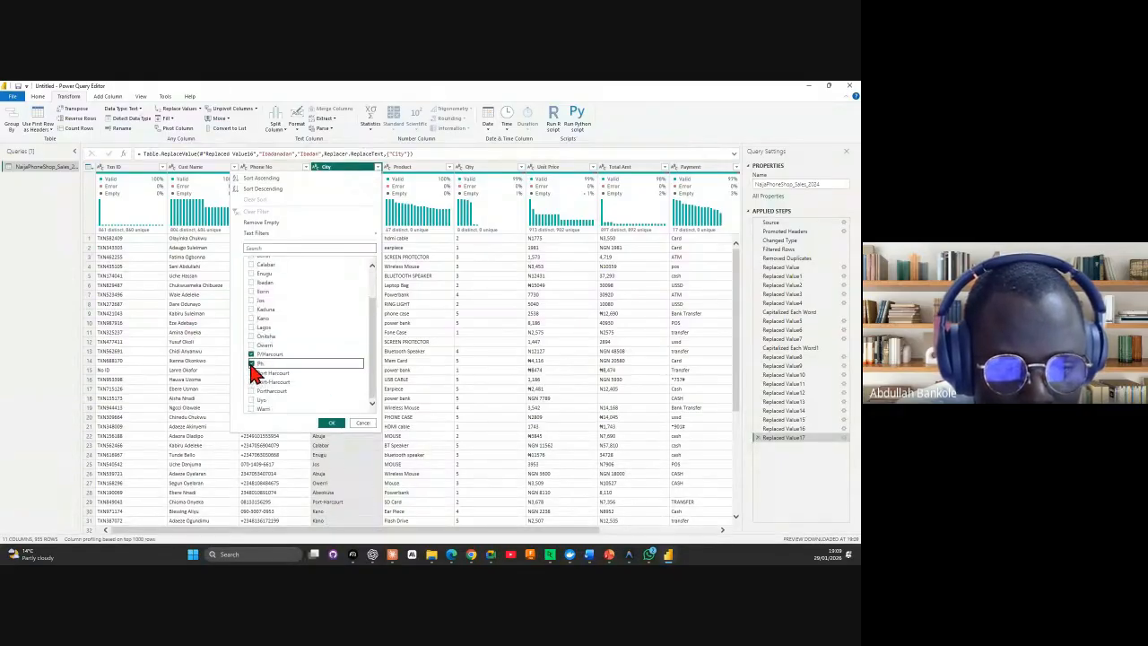
{"action": "left_click", "coordinate": [252, 373]}
{"action": "left_click", "coordinate": [253, 382]}
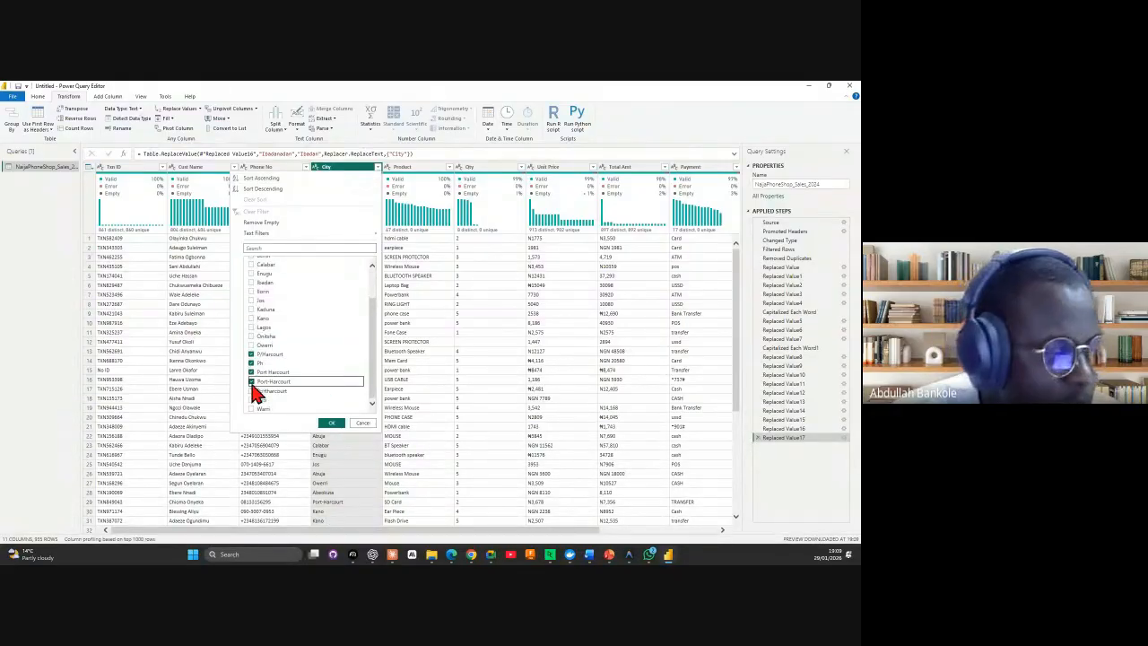
{"action": "left_click", "coordinate": [253, 391]}
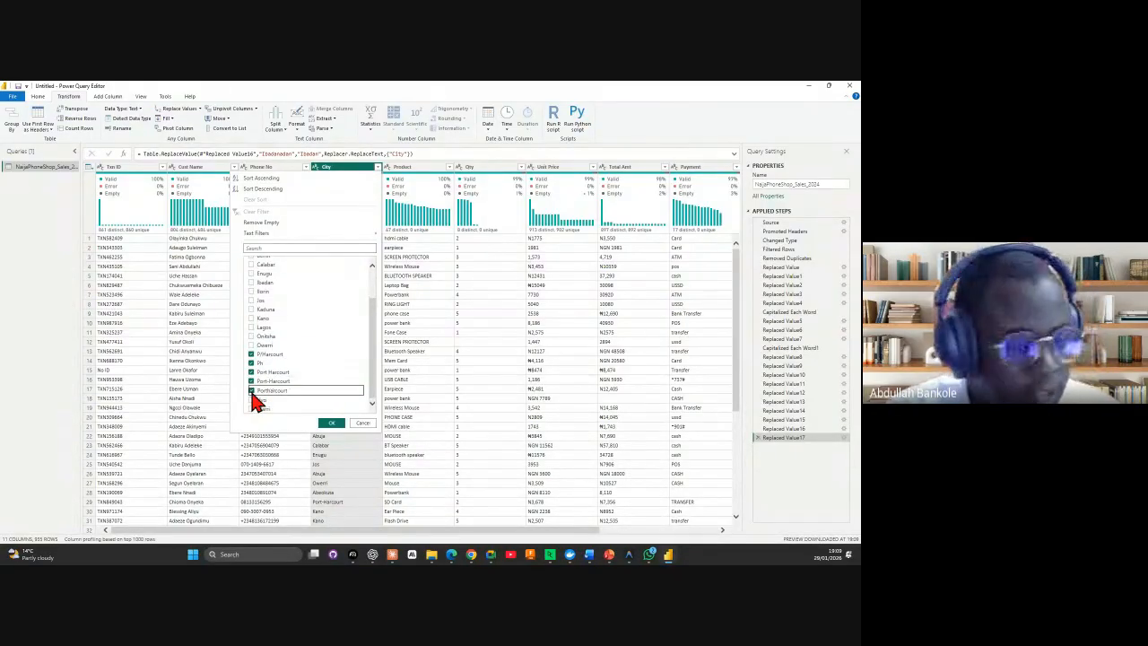
{"action": "left_click", "coordinate": [337, 425]}
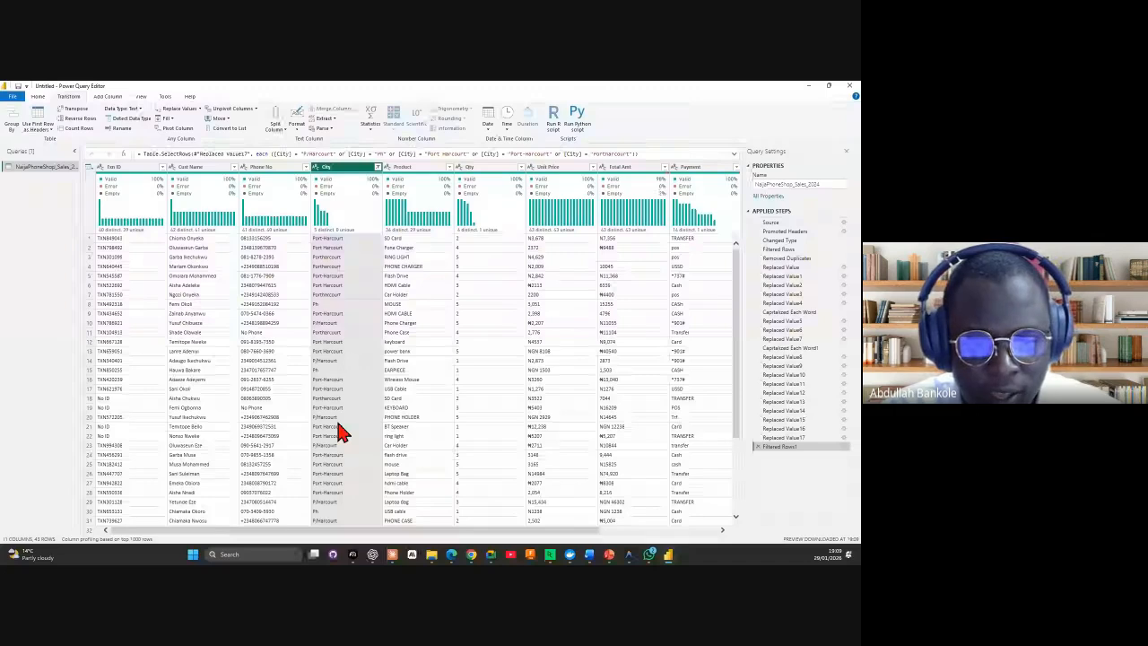
Step: Replace the value Ph with Port Harcourt in the City column
{"action": "right_click", "coordinate": [333, 311]}
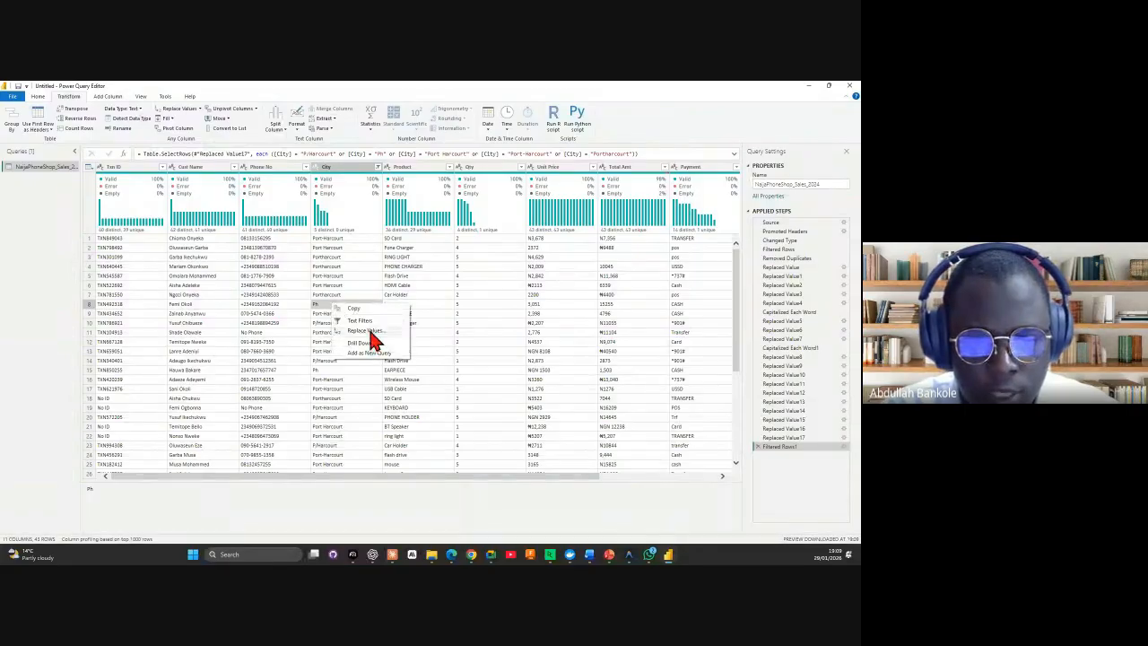
{"action": "left_click", "coordinate": [369, 331]}
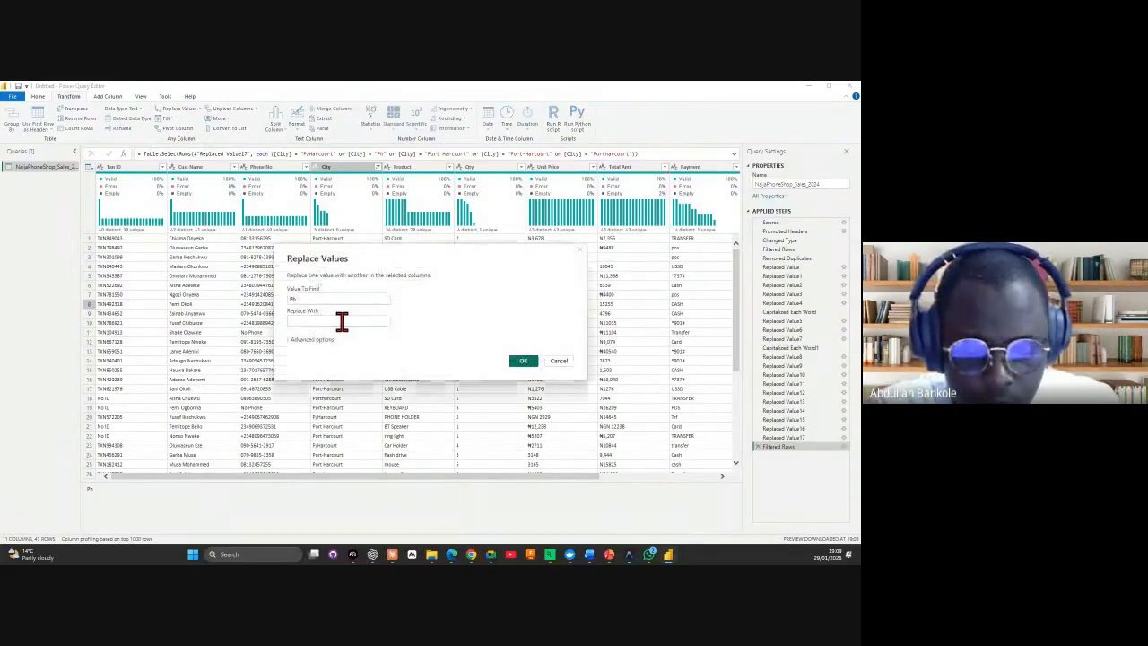
{"action": "left_click", "coordinate": [342, 322]}
{"action": "type", "text": "Port H"}
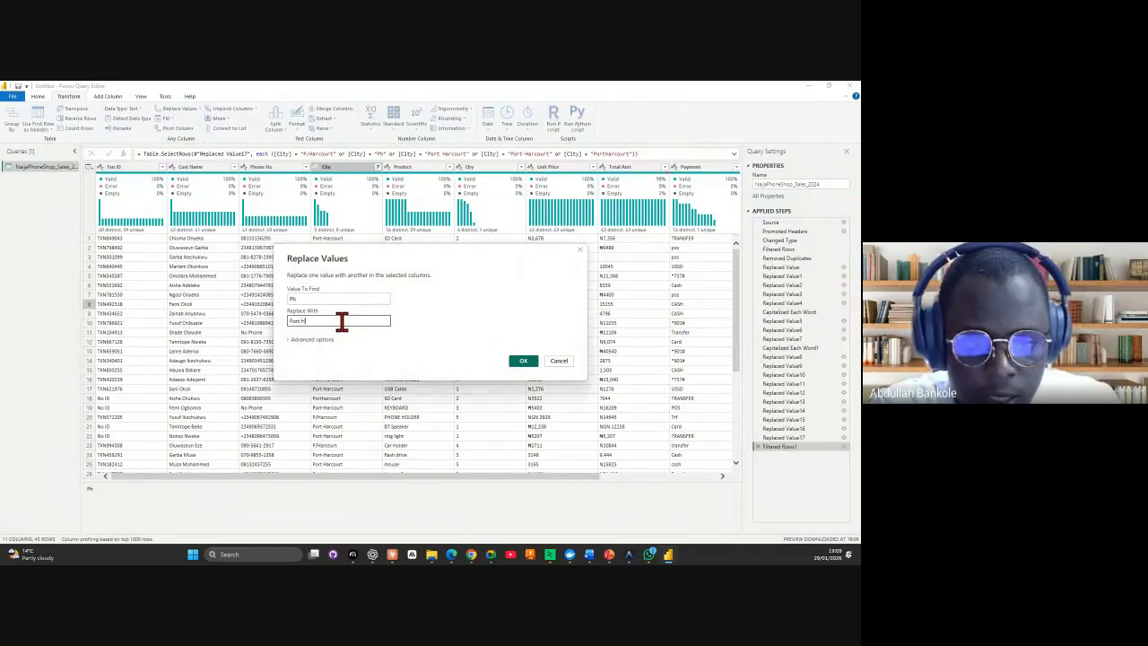
{"action": "type", "text": "ar"}
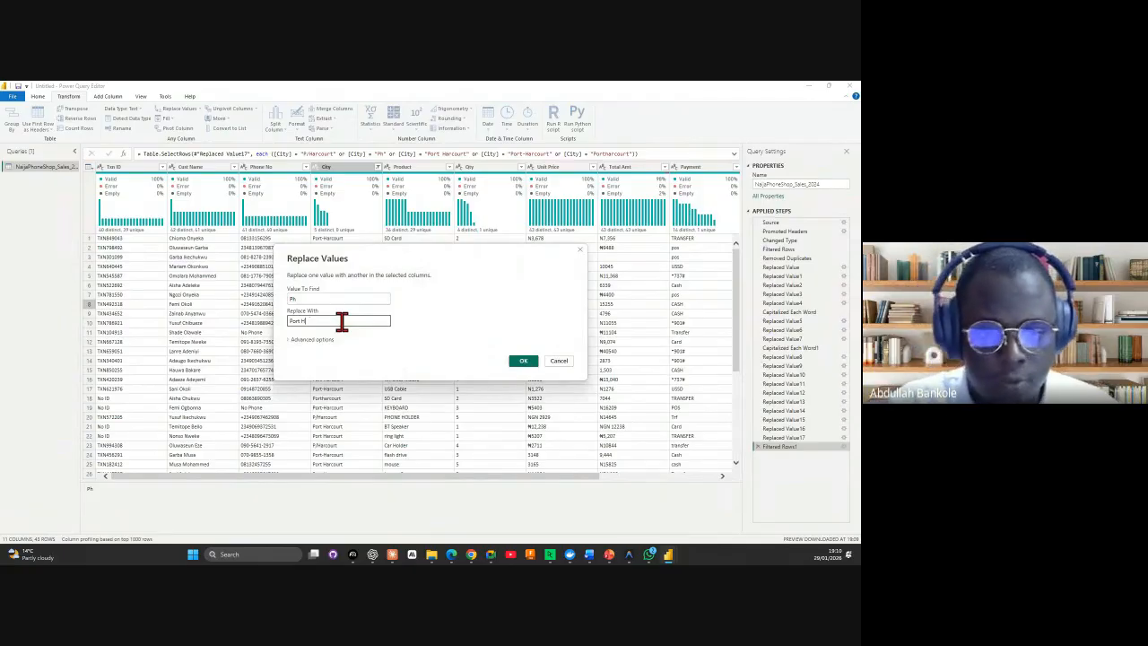
{"action": "type", "text": "arcourt"}
{"action": "left_click", "coordinate": [524, 362]}
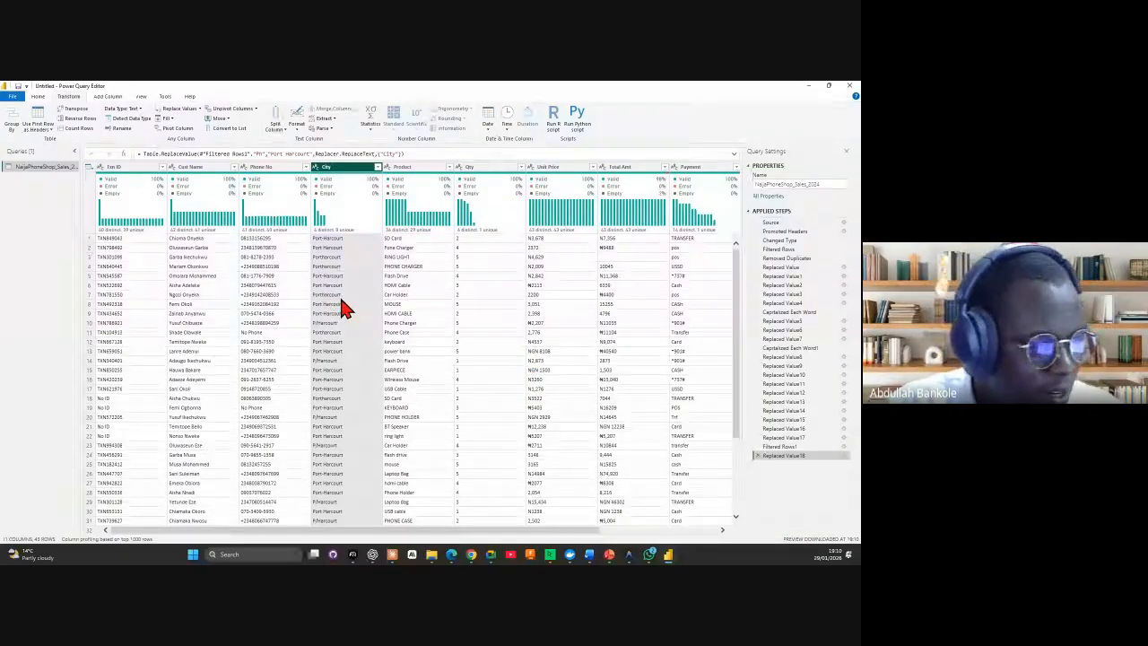
Step: Copy the correct spelling Port Harcourt from a City cell and use it to replace the value Port-Harcourt in that column
{"action": "left_click", "coordinate": [344, 239]}
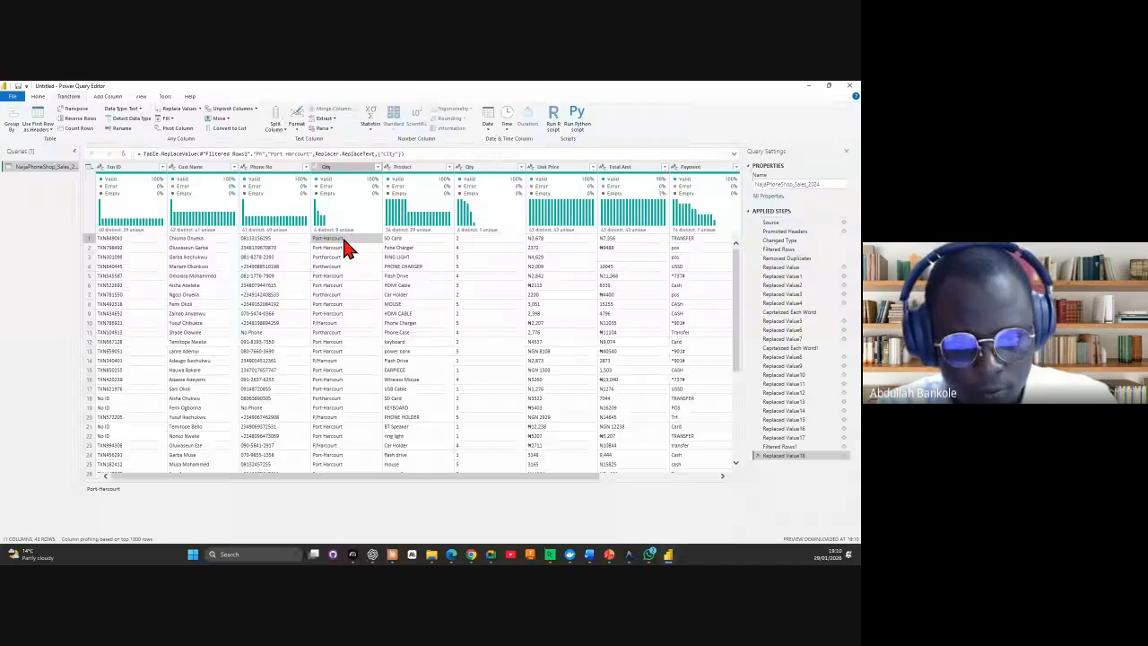
{"action": "right_click", "coordinate": [346, 243]}
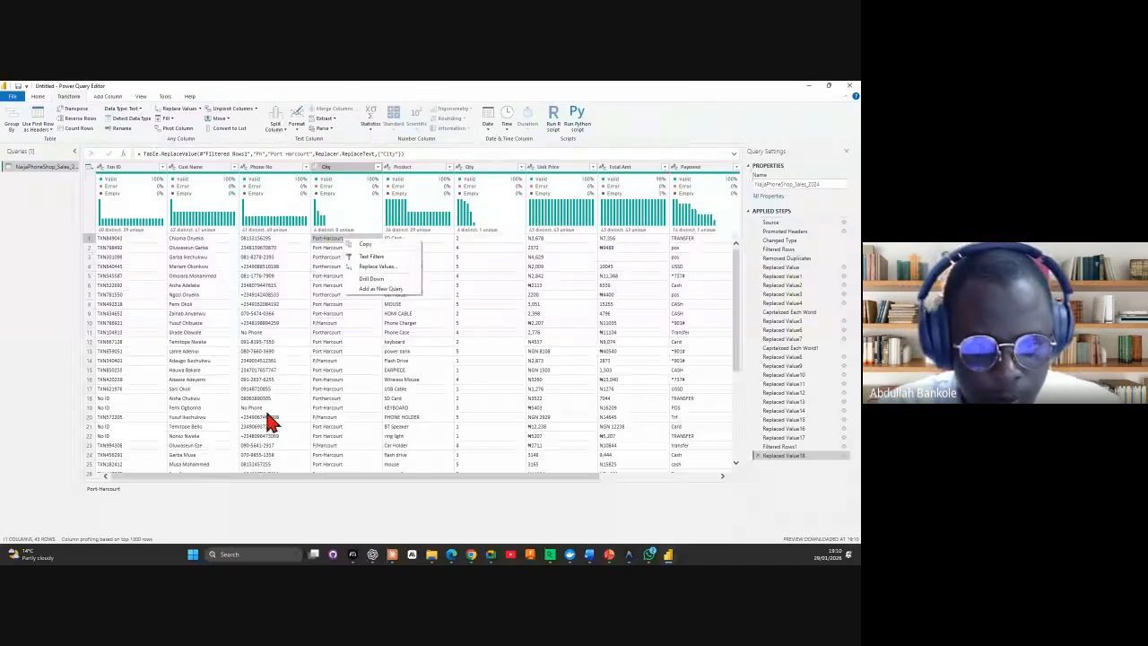
{"action": "left_click", "coordinate": [332, 251]}
{"action": "double_click", "coordinate": [116, 490]}
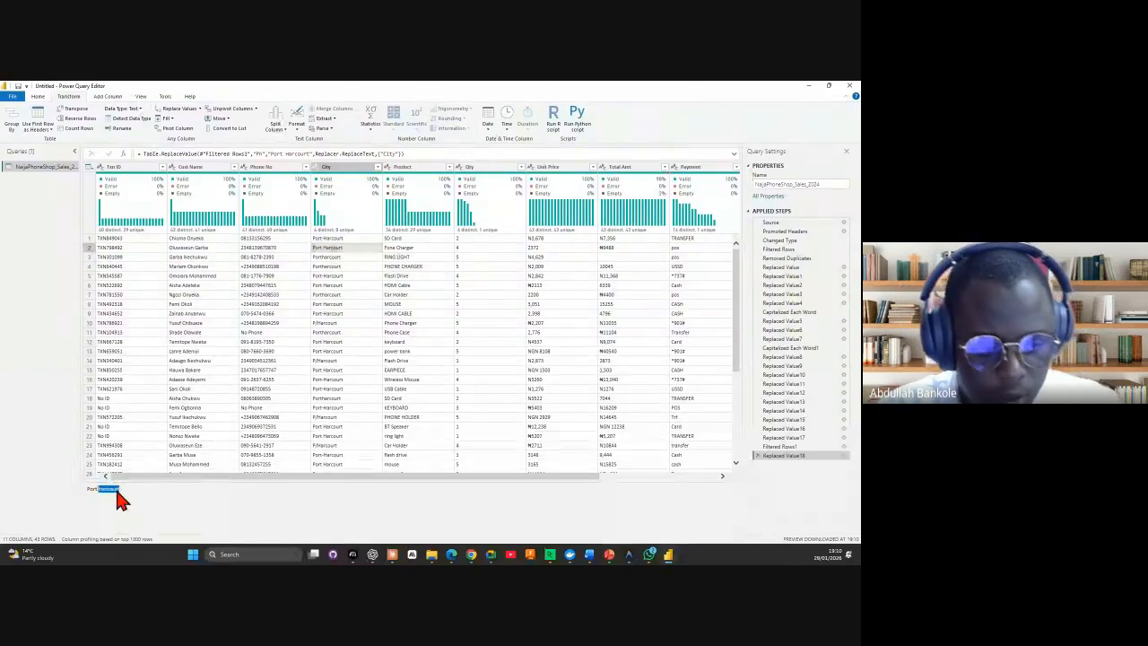
{"action": "triple_click", "coordinate": [116, 490]}
{"action": "key", "text": "ctrl+c"}
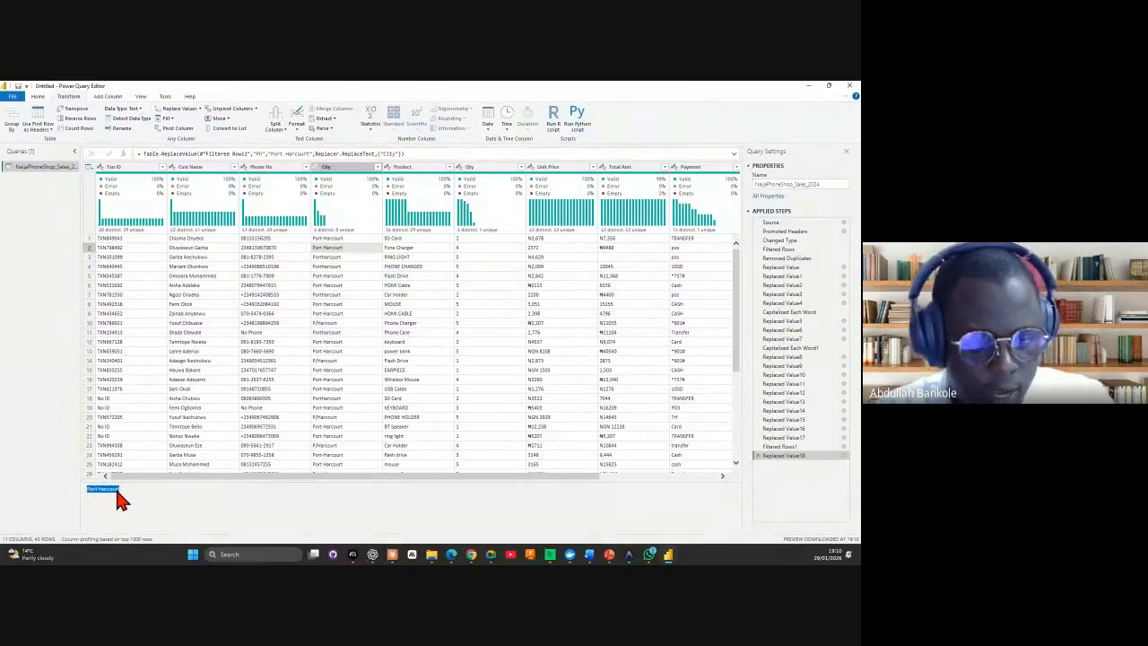
{"action": "right_click", "coordinate": [348, 238]}
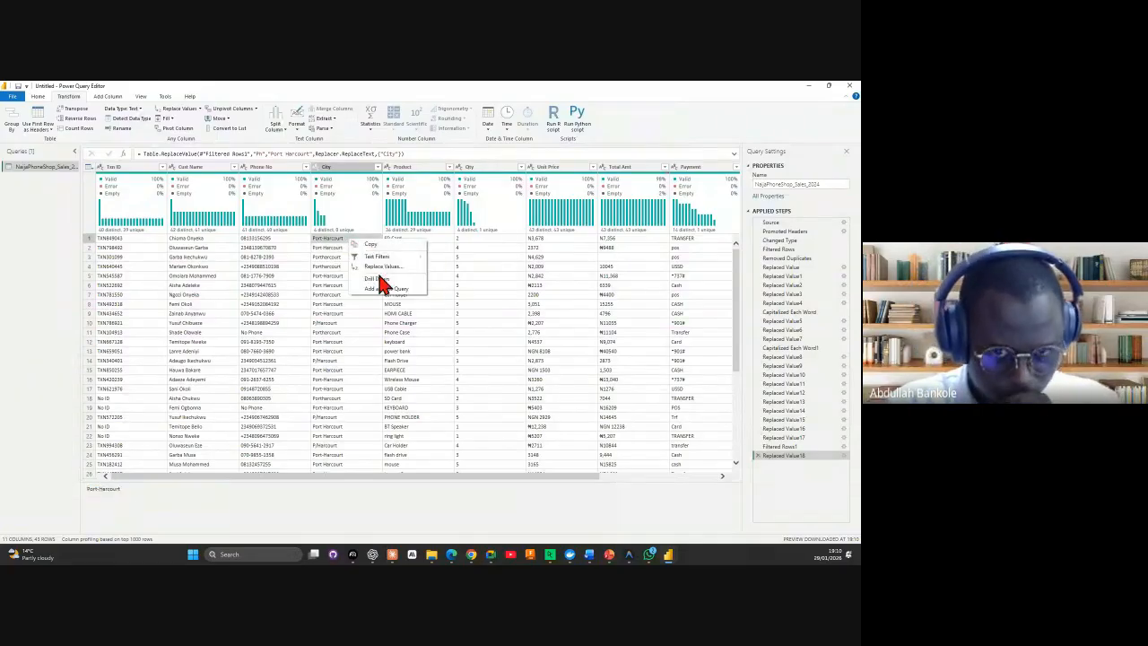
{"action": "left_click", "coordinate": [384, 267]}
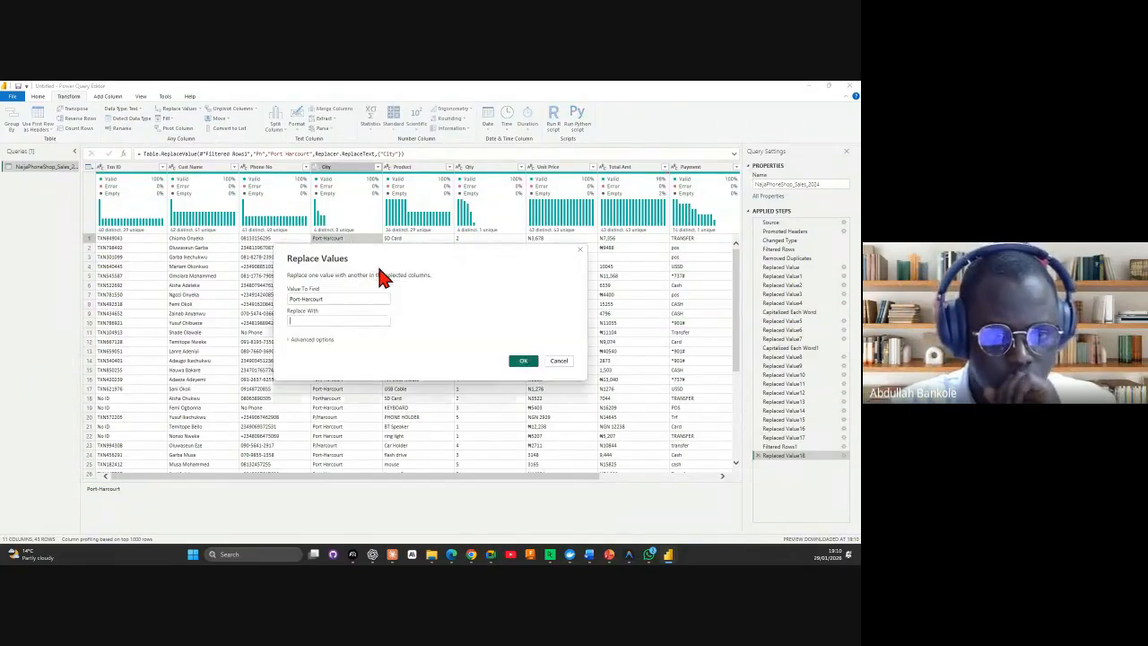
{"action": "key", "text": "ctrl+v"}
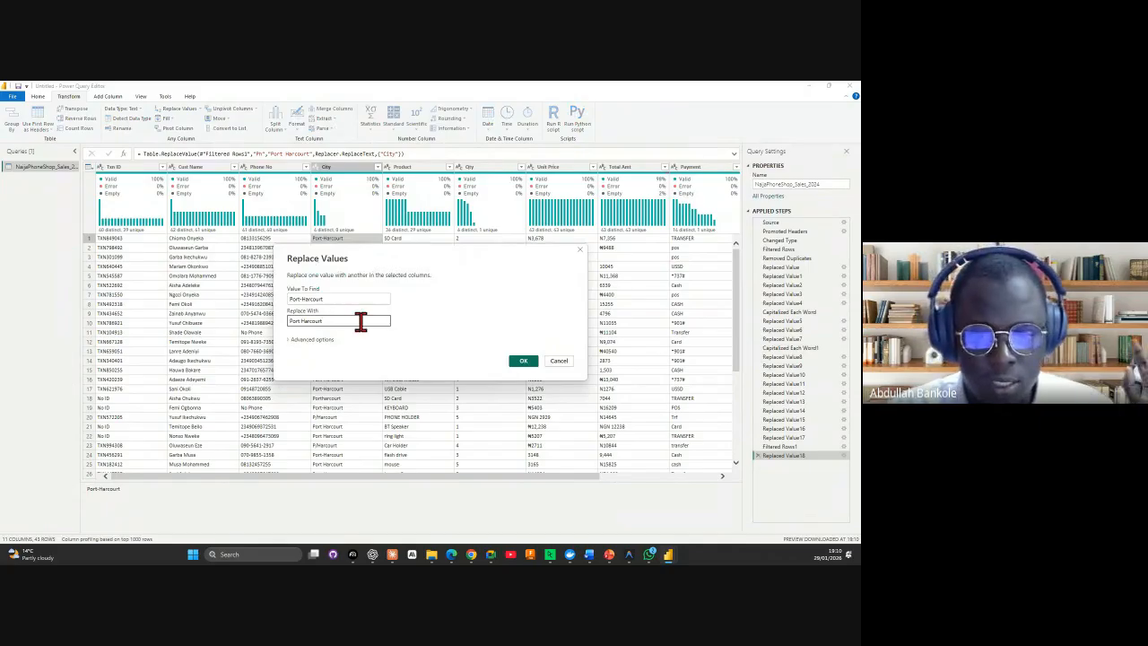
{"action": "left_click", "coordinate": [524, 362]}
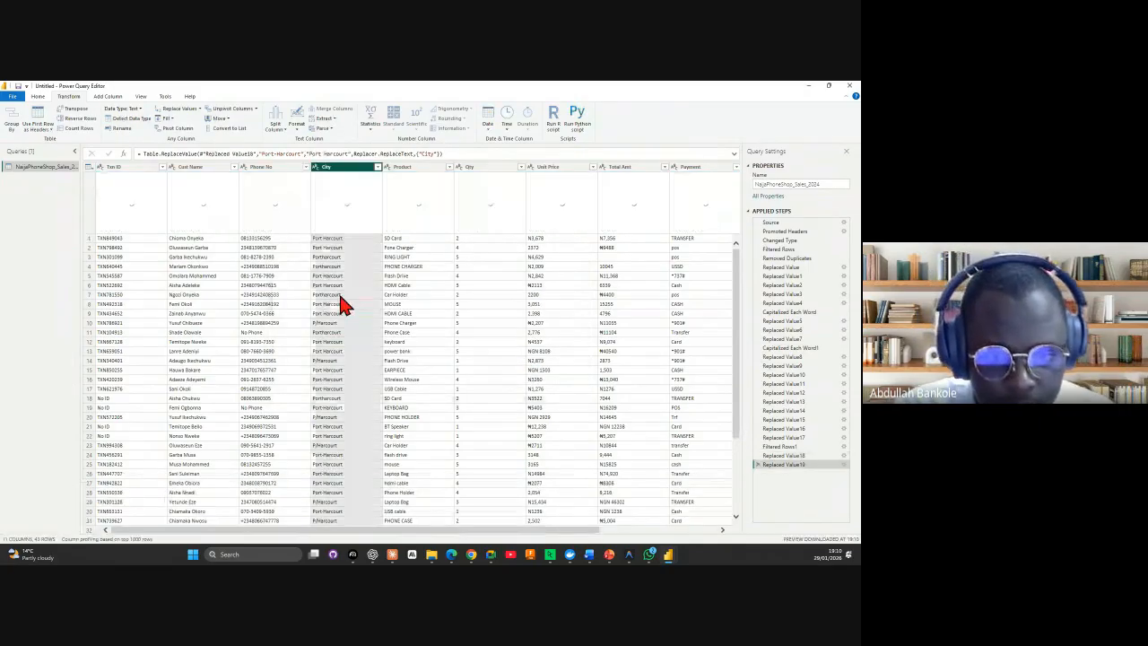
Step: Replace the value Portharcourt with the copied Port Harcourt in the City column
{"action": "left_click", "coordinate": [336, 258]}
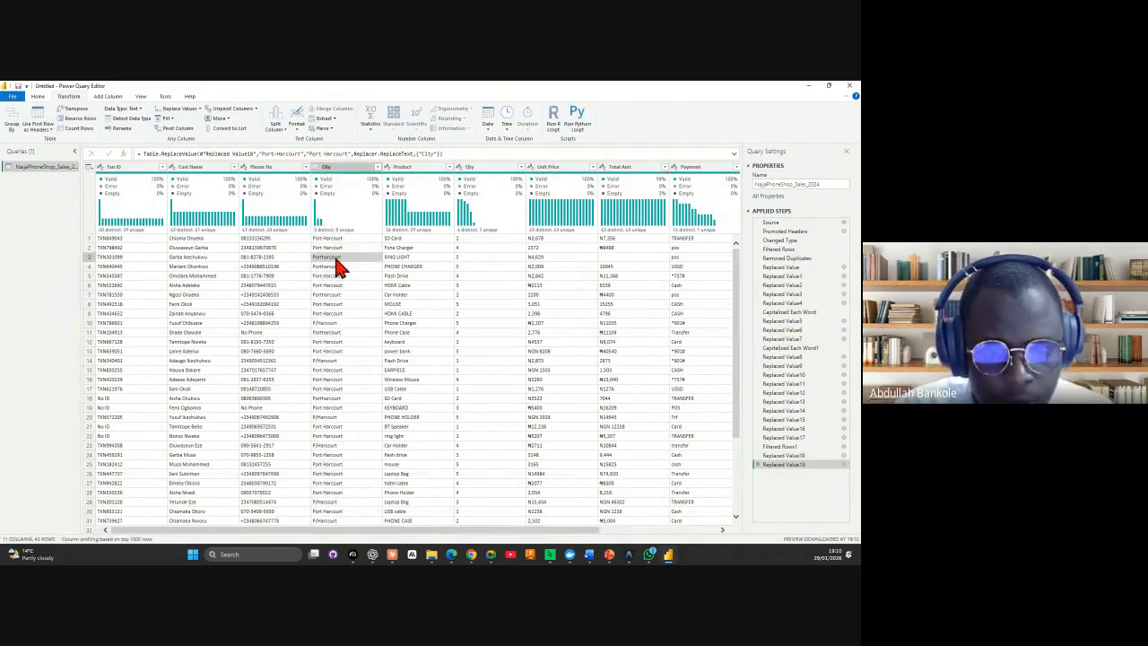
{"action": "right_click", "coordinate": [336, 259]}
{"action": "left_click", "coordinate": [369, 288]}
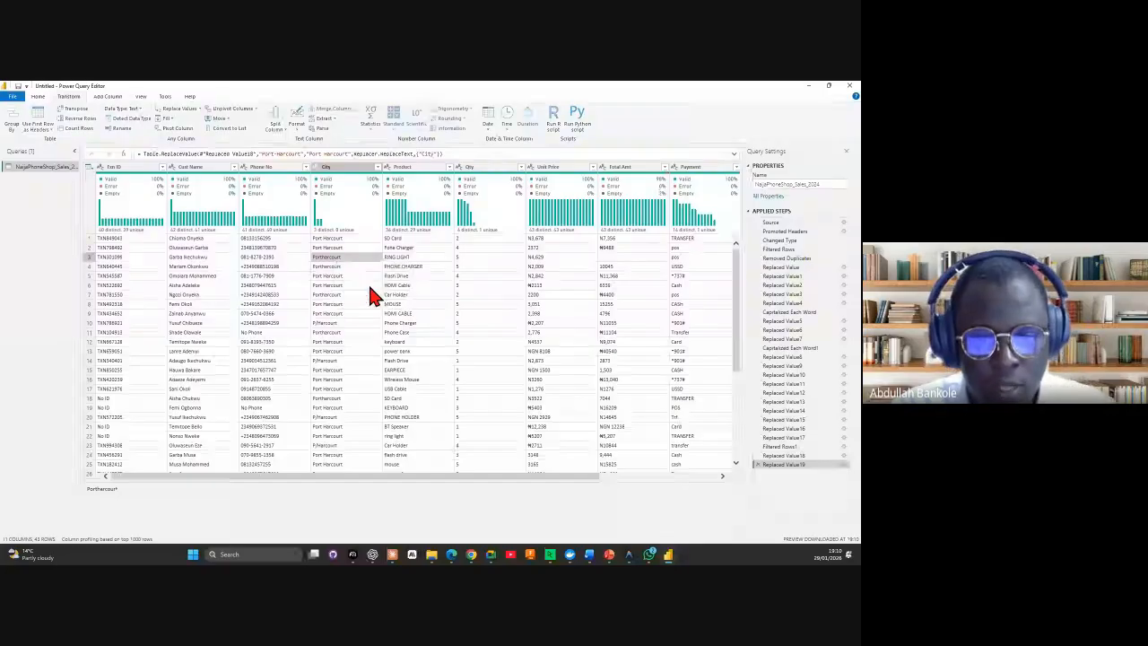
{"action": "left_click", "coordinate": [350, 322]}
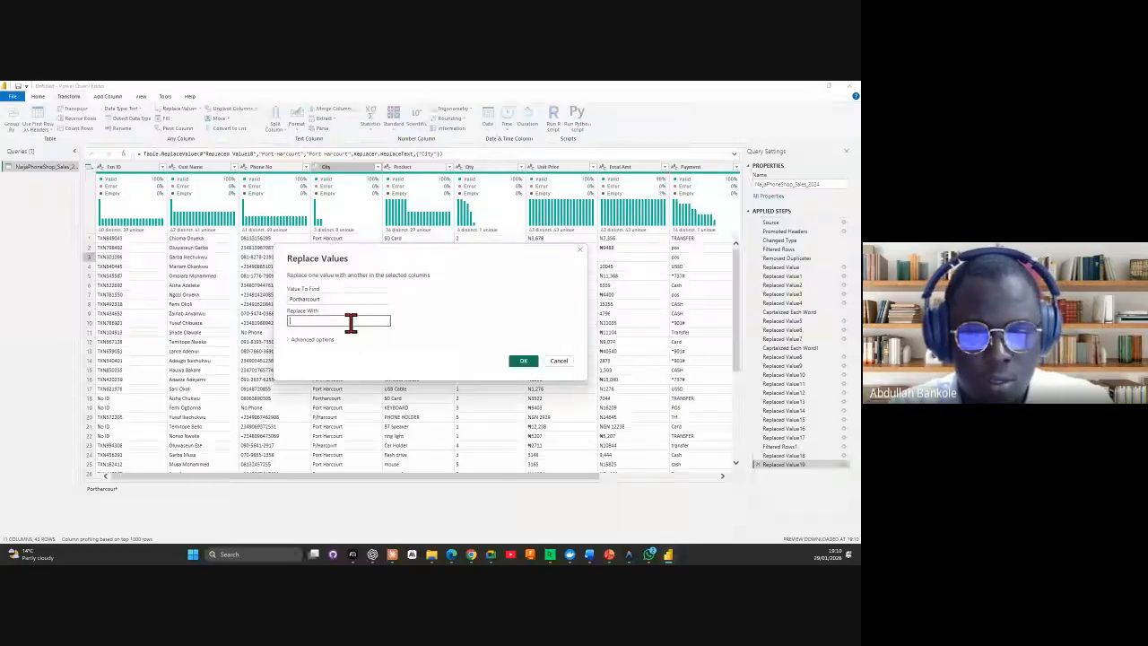
{"action": "key", "text": "ctrl+v"}
{"action": "left_click", "coordinate": [522, 361]}
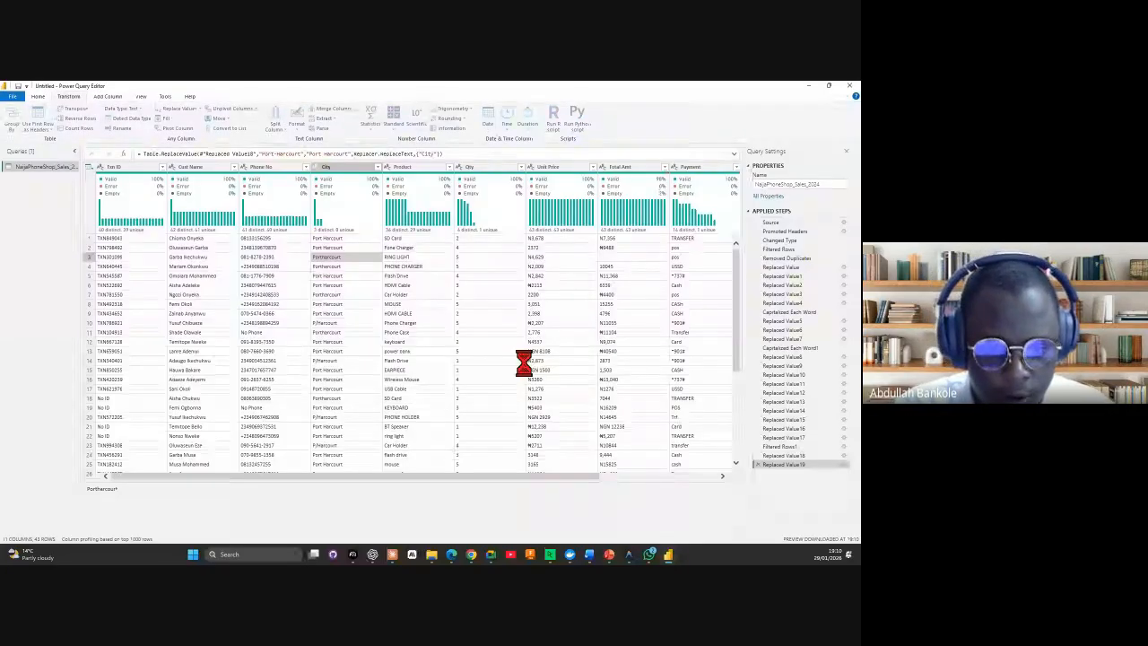
Step: Replace the value P/Harcourt with Port Harcourt in the City column and delete the Filtered Rows1 step
{"action": "right_click", "coordinate": [335, 321]}
{"action": "left_click", "coordinate": [367, 353]}
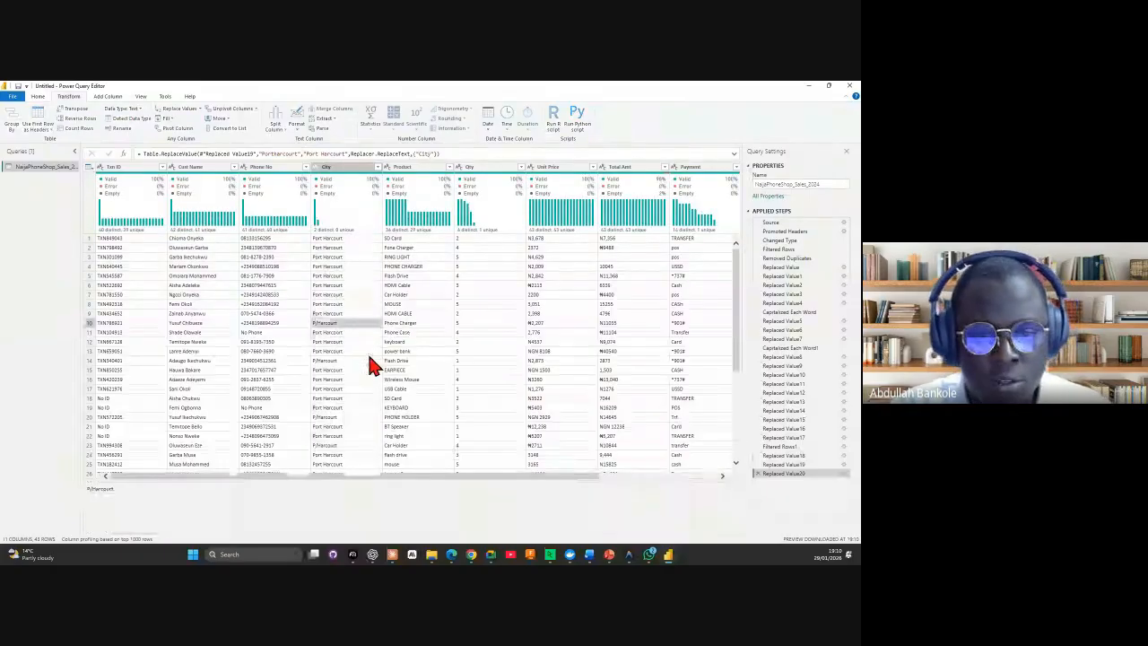
{"action": "left_click", "coordinate": [376, 321]}
{"action": "key", "text": "ctrl+v"}
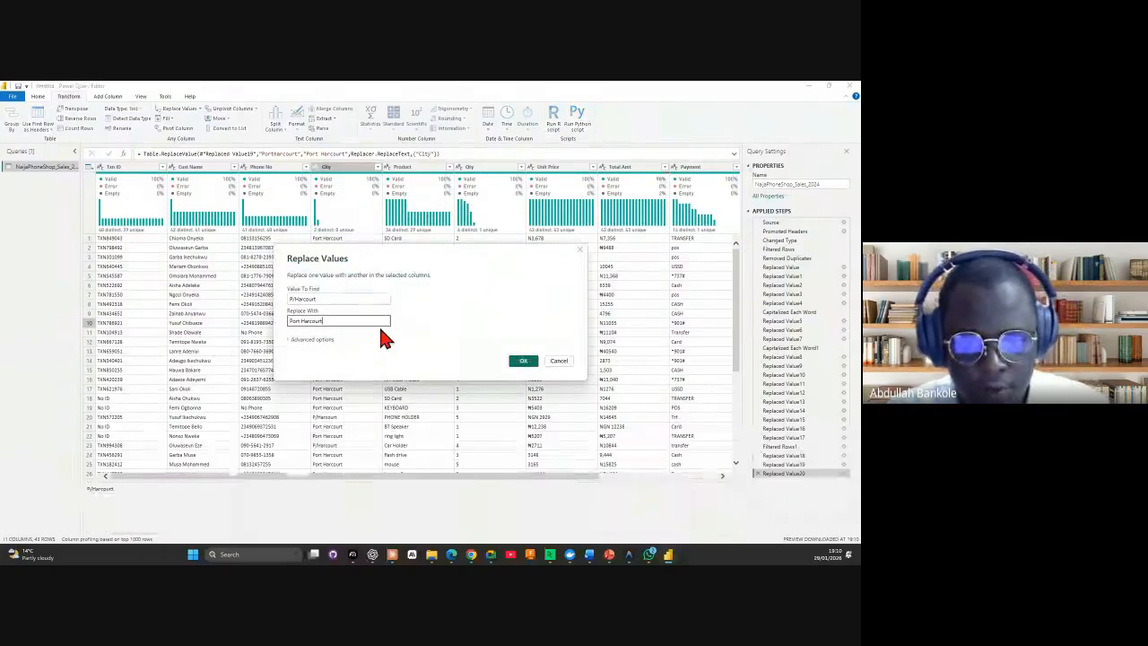
{"action": "left_click", "coordinate": [524, 361]}
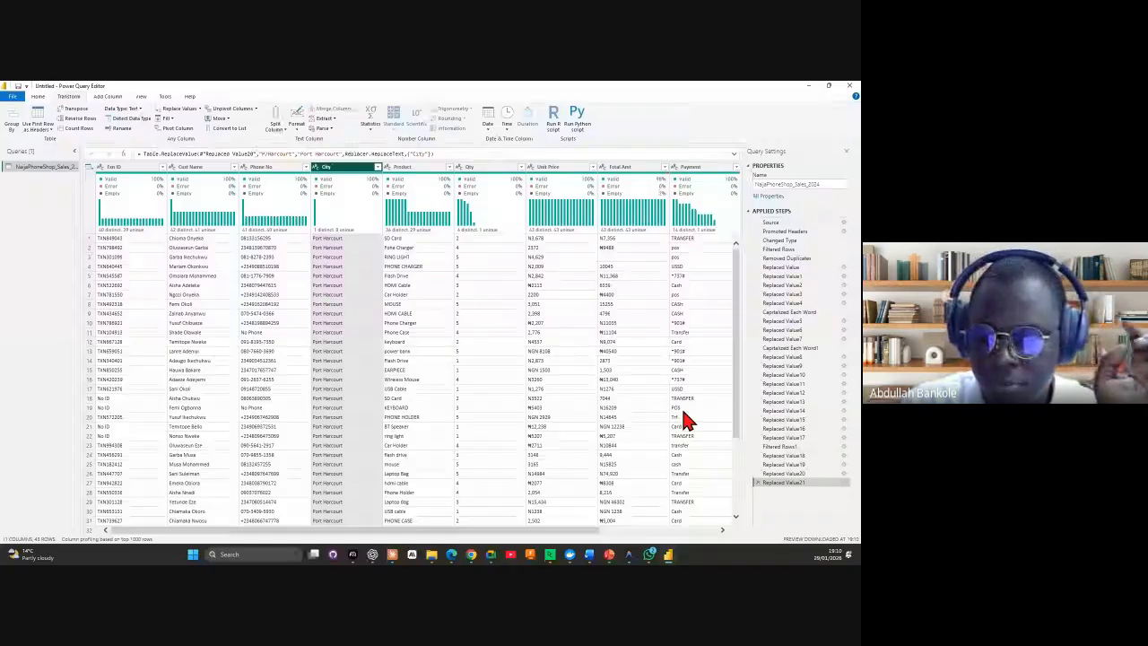
{"action": "left_click", "coordinate": [757, 446]}
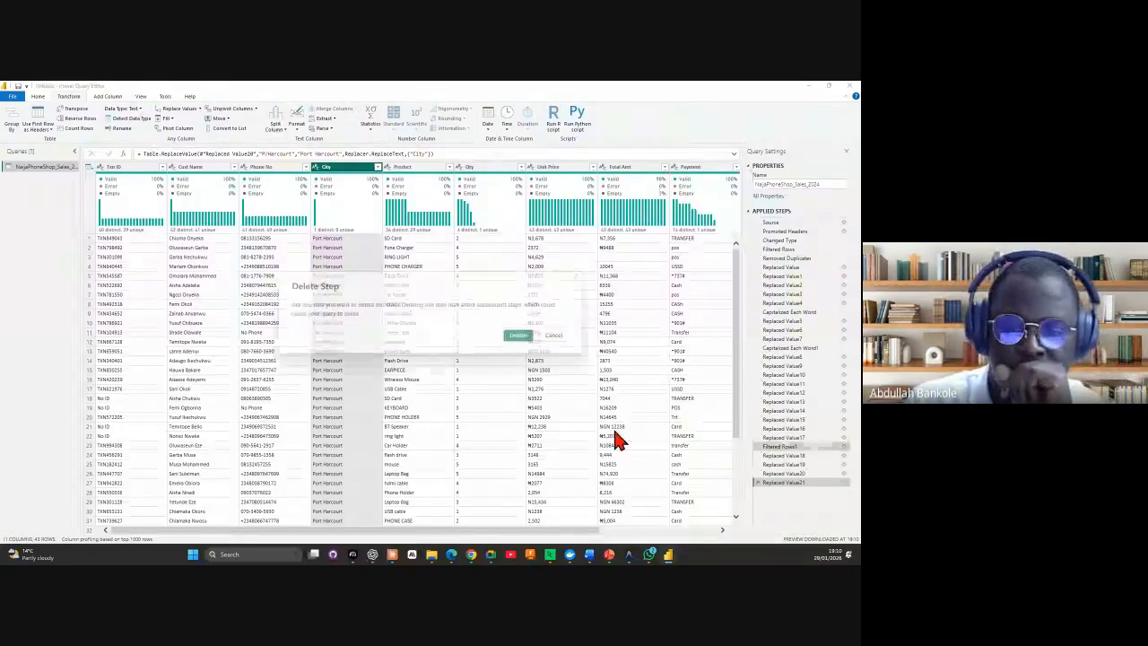
{"action": "left_click", "coordinate": [518, 334]}
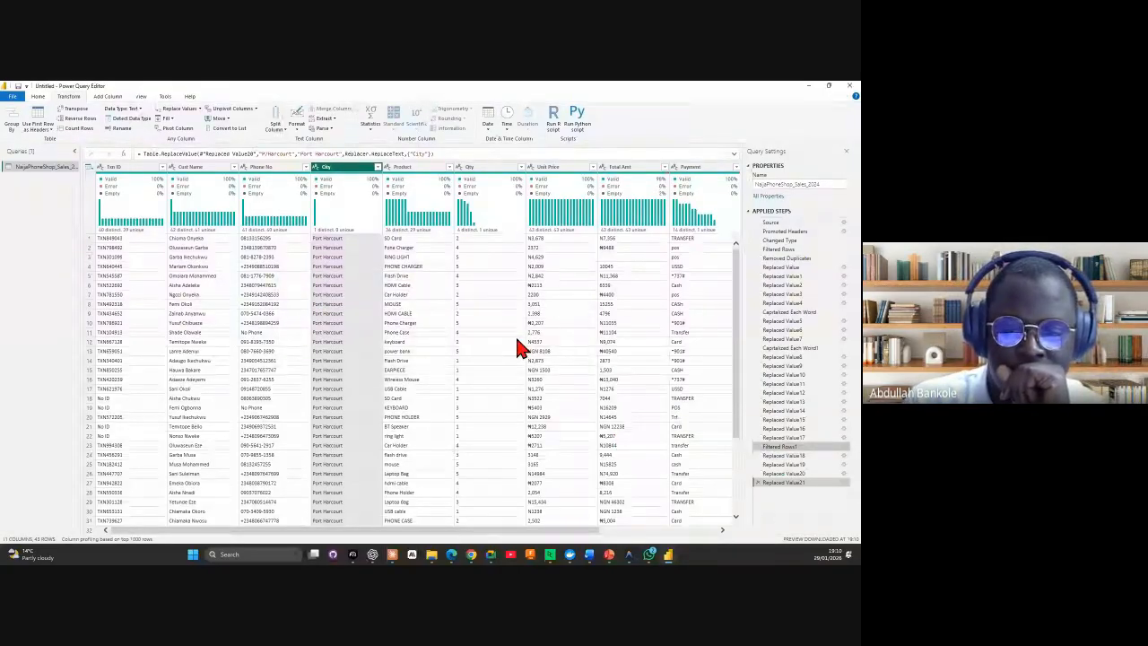
Step: Filter the City column to show only the blank entries
{"action": "left_click", "coordinate": [377, 166]}
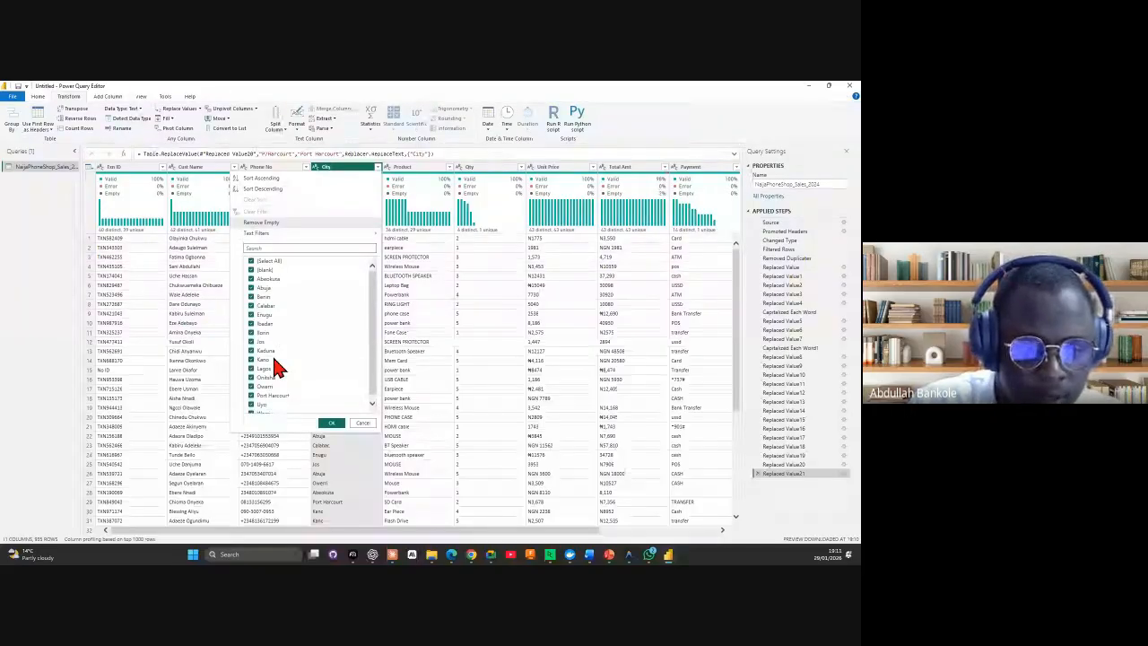
{"action": "scroll", "coordinate": [287, 399], "scroll_direction": "down", "scroll_amount": 1}
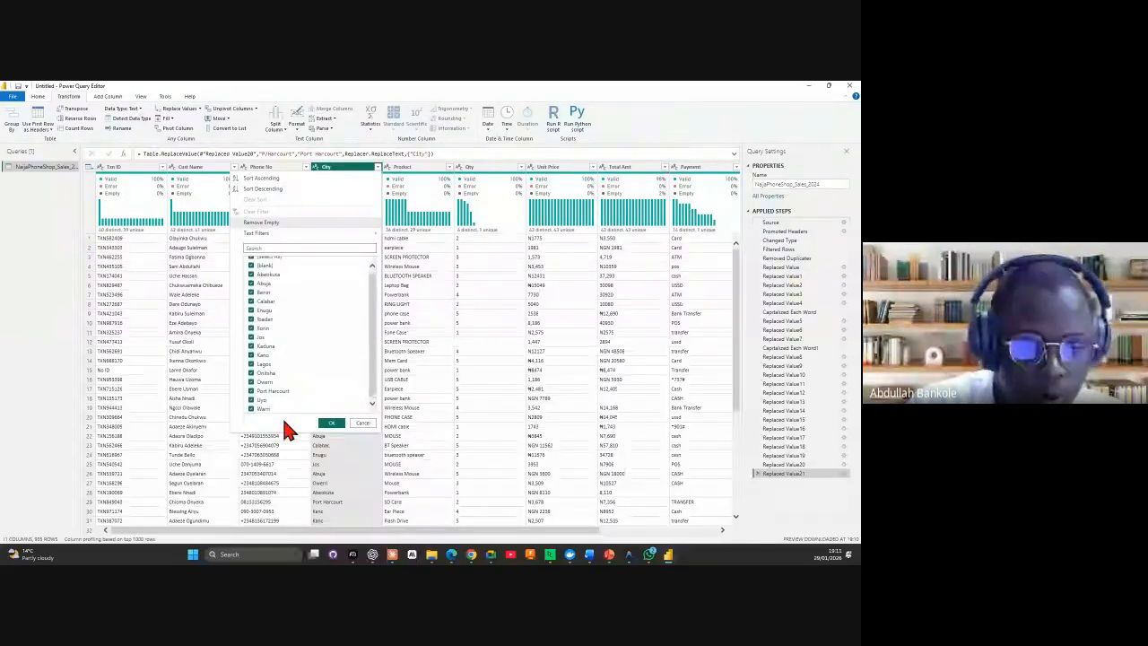
{"action": "scroll", "coordinate": [256, 273], "scroll_direction": "up", "scroll_amount": 1}
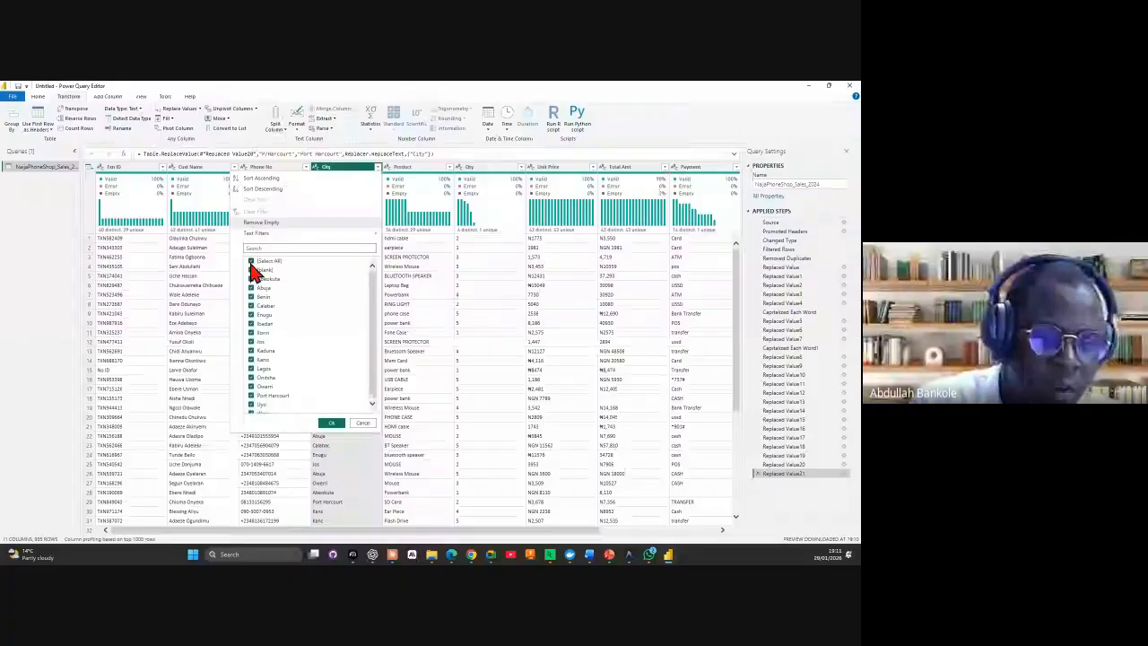
{"action": "left_click", "coordinate": [252, 269]}
{"action": "left_click", "coordinate": [332, 423]}
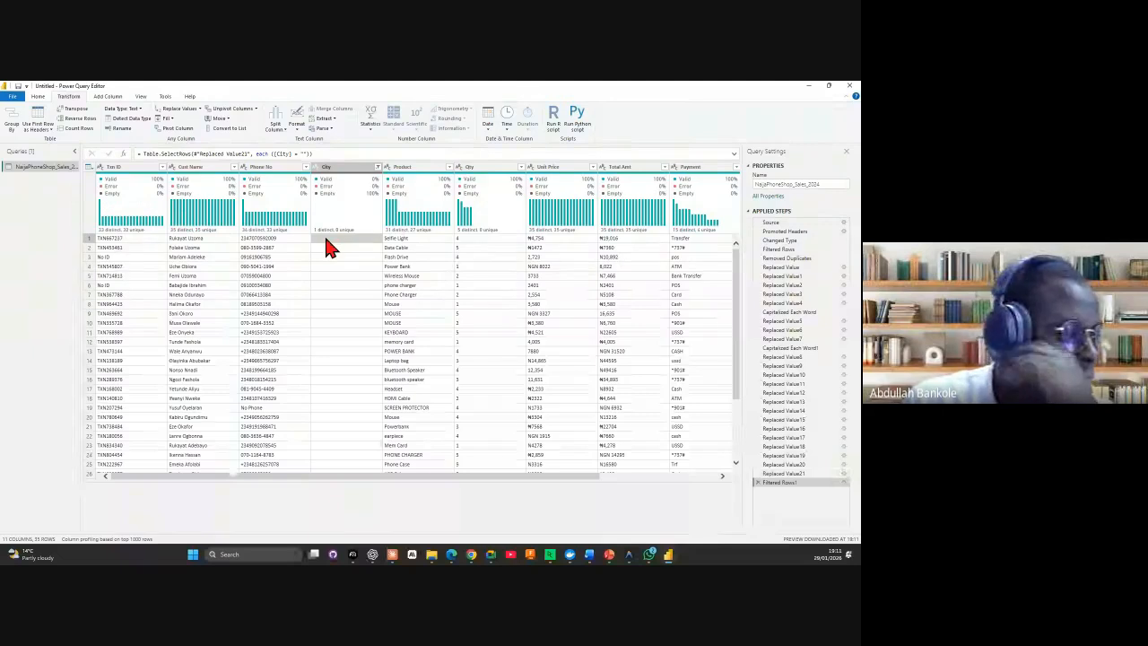
Step: Replace the blank values in the City column with No City and delete the Filtered Rows1 step
{"action": "right_click", "coordinate": [326, 240]}
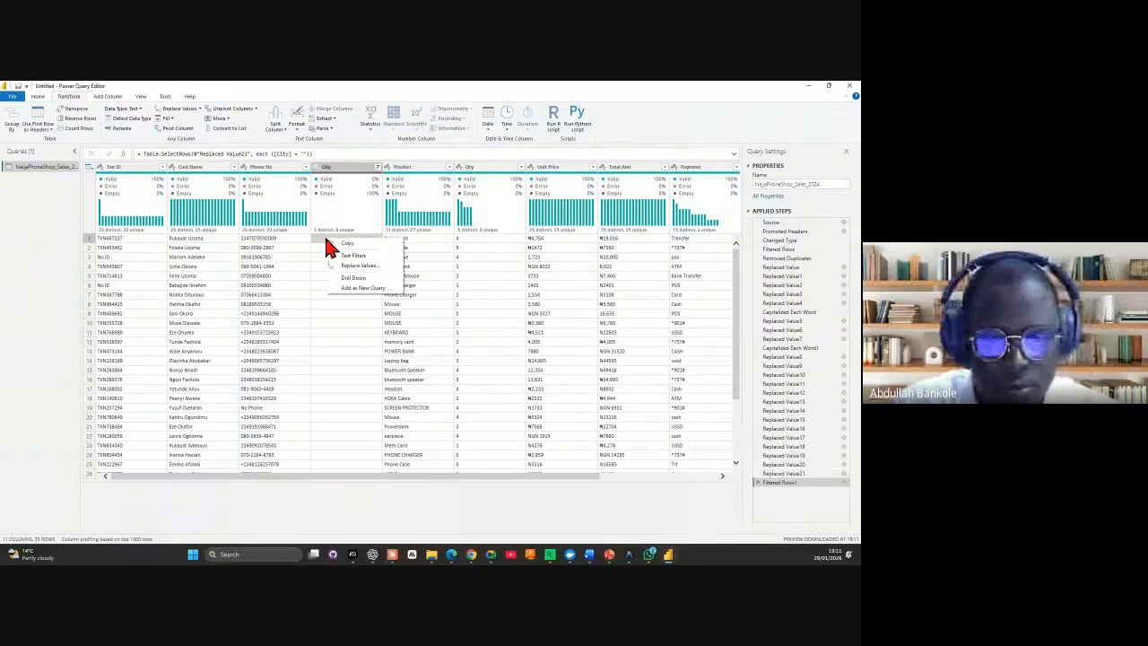
{"action": "left_click", "coordinate": [359, 265]}
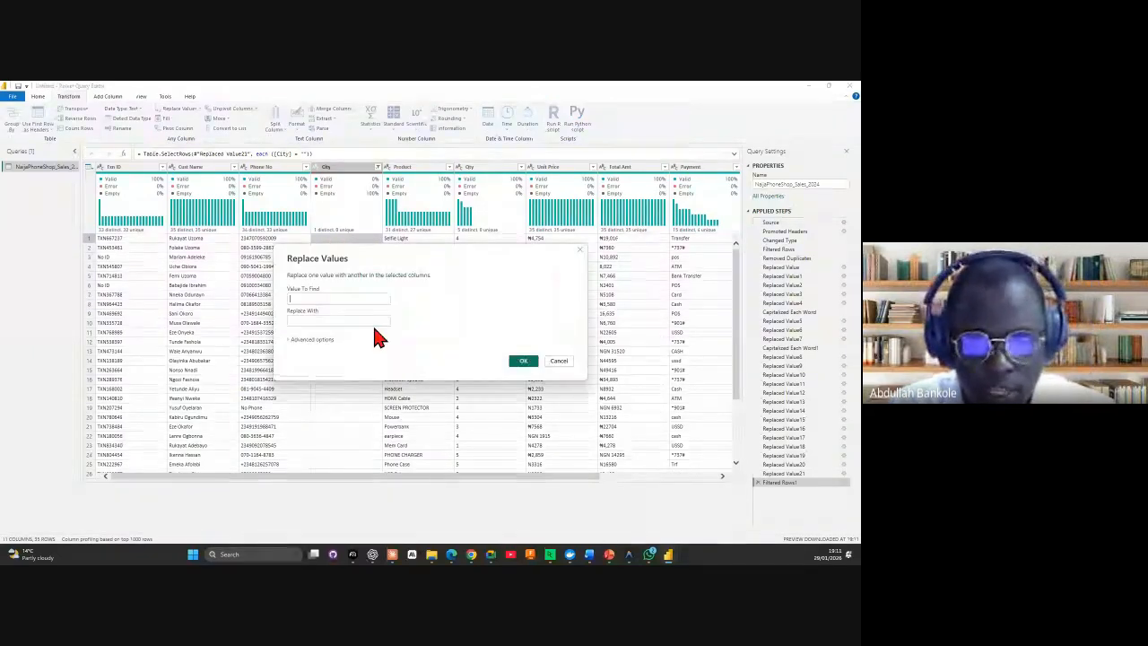
{"action": "left_click", "coordinate": [310, 325]}
{"action": "type", "text": "No City"}
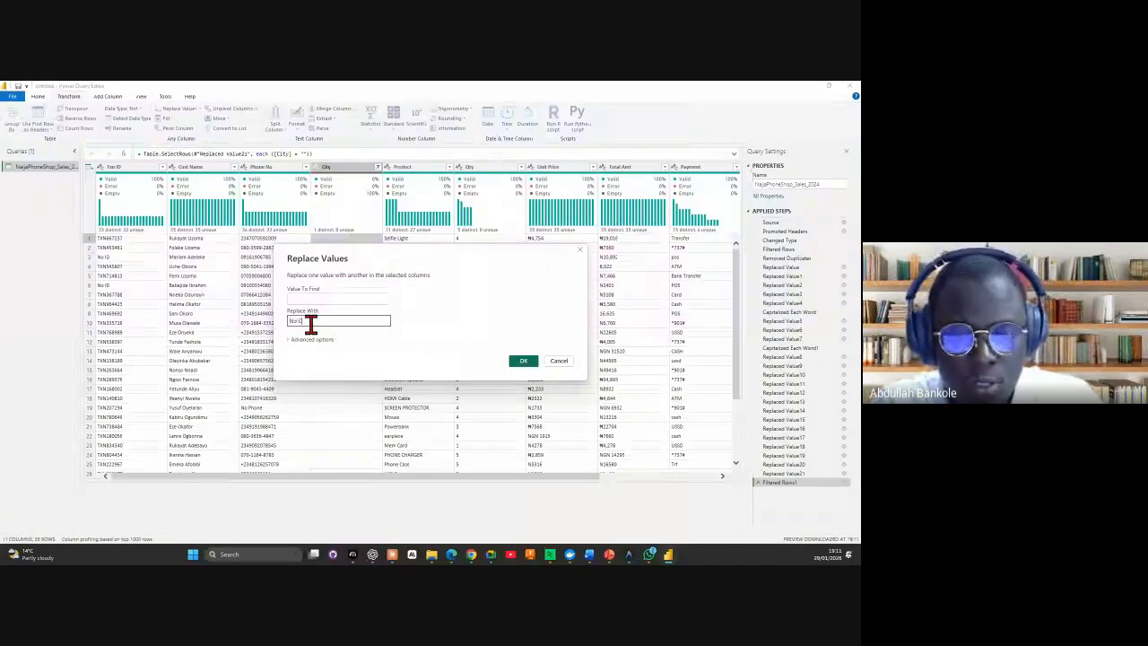
{"action": "left_click", "coordinate": [523, 361]}
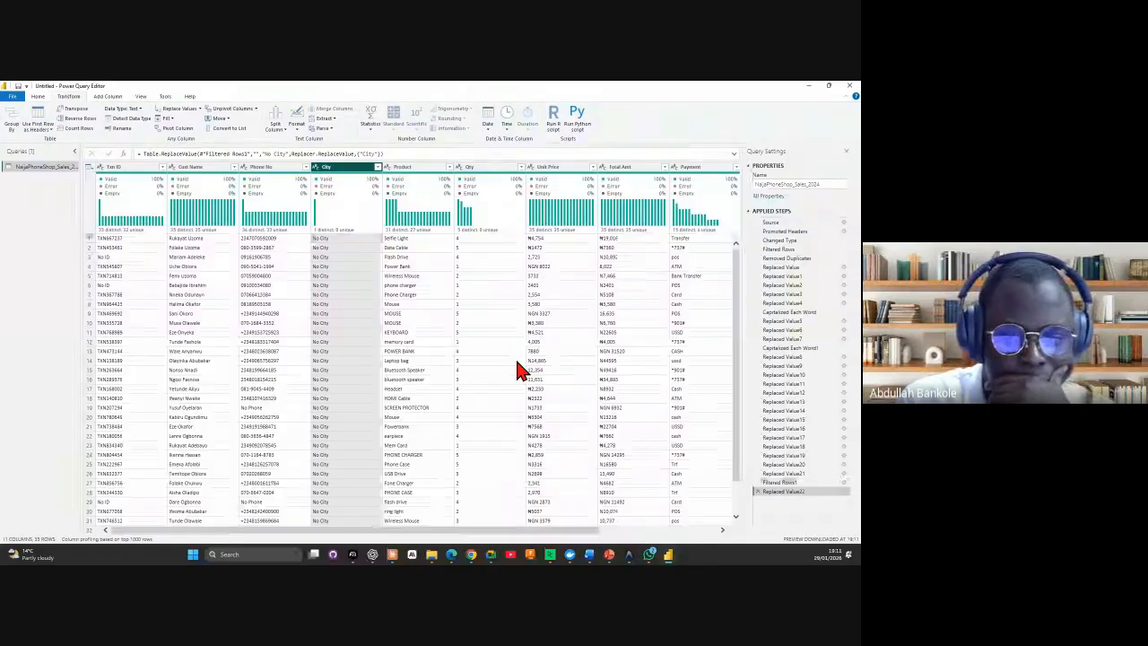
{"action": "left_click", "coordinate": [759, 485]}
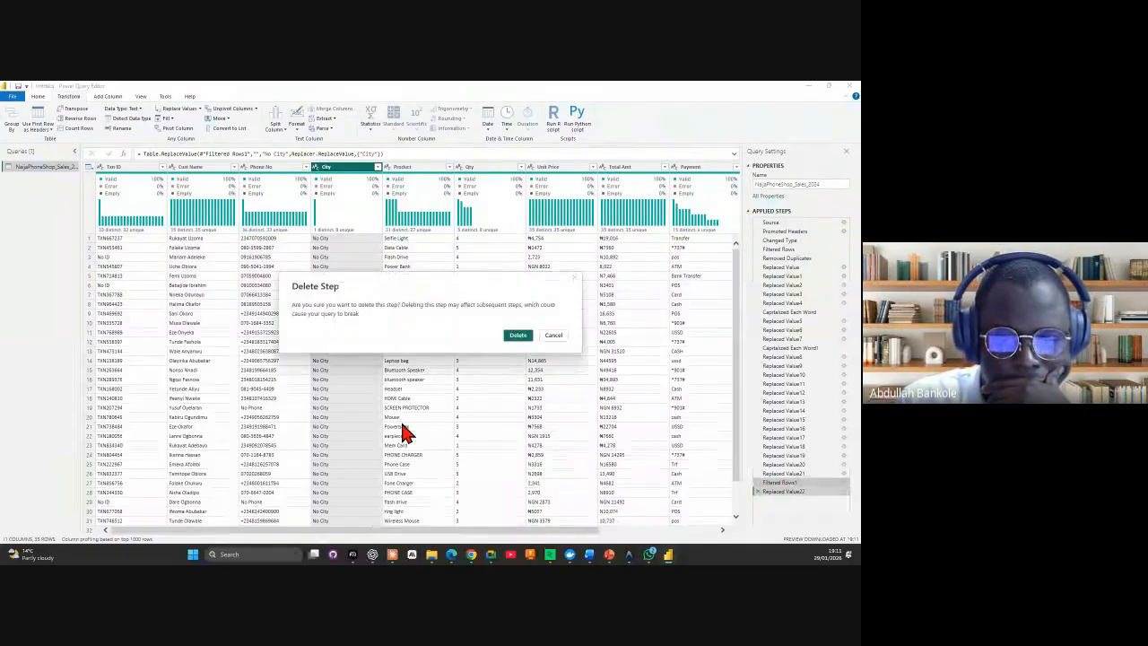
{"action": "left_click", "coordinate": [517, 337]}
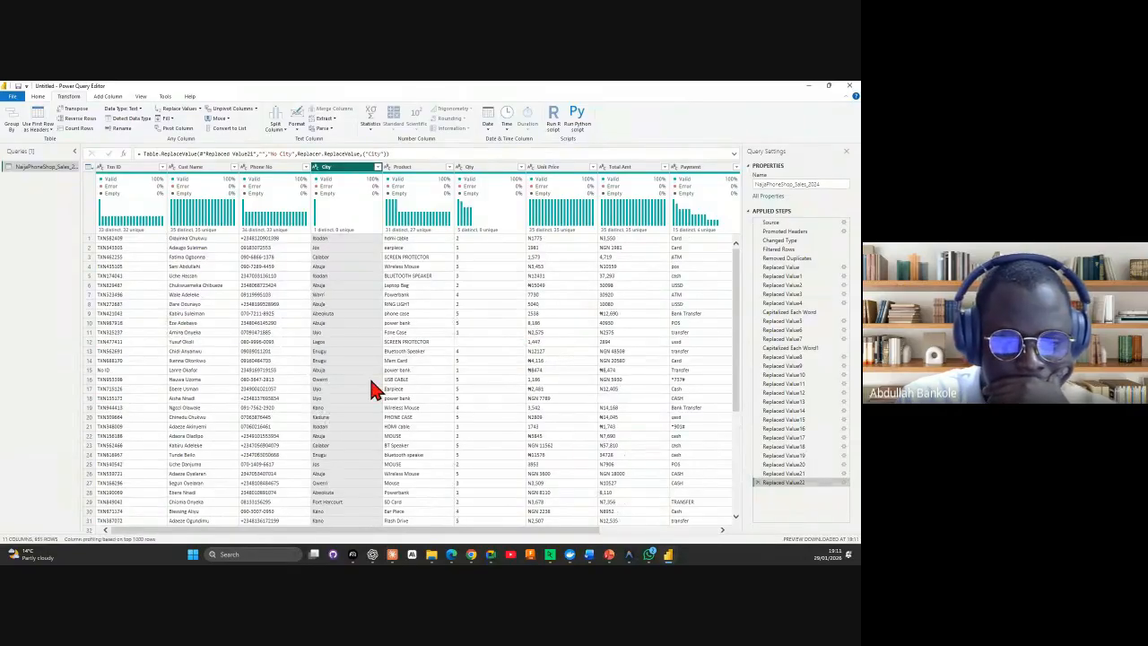
Step: Check the cleaned City column's rows and list of distinct values for remaining blanks or inconsistent names
{"action": "scroll", "coordinate": [369, 375], "scroll_direction": "down", "scroll_amount": 20}
{"action": "scroll", "coordinate": [375, 390], "scroll_direction": "down", "scroll_amount": 20}
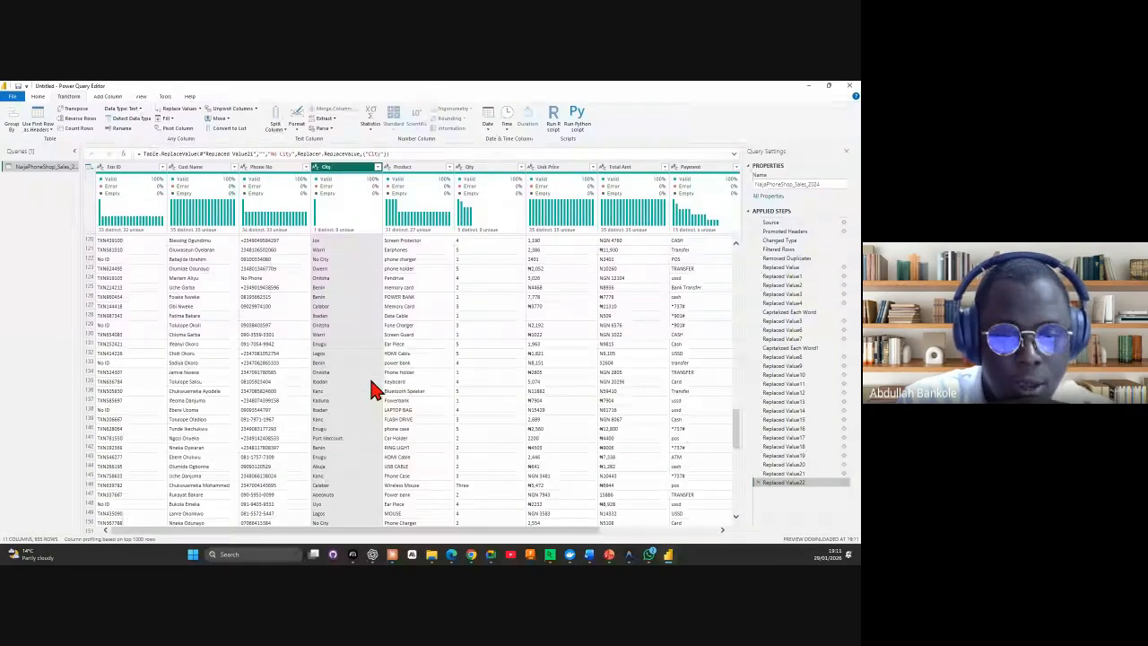
{"action": "left_click", "coordinate": [377, 169]}
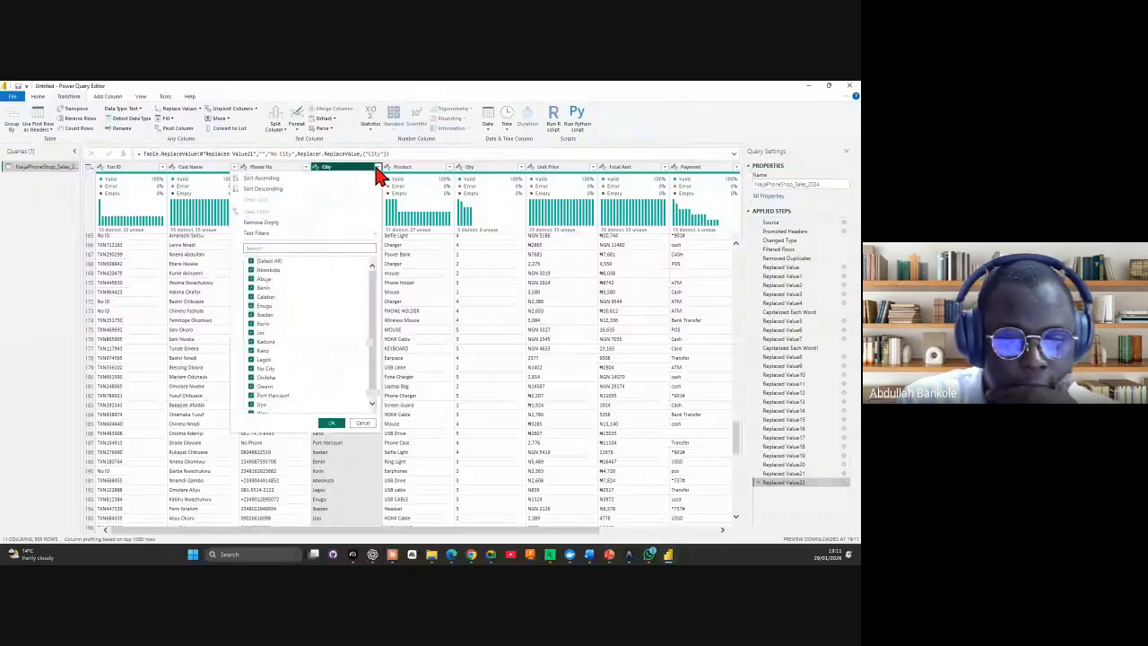
{"action": "scroll", "coordinate": [353, 412], "scroll_direction": "up", "scroll_amount": 1}
{"action": "left_click", "coordinate": [354, 424]}
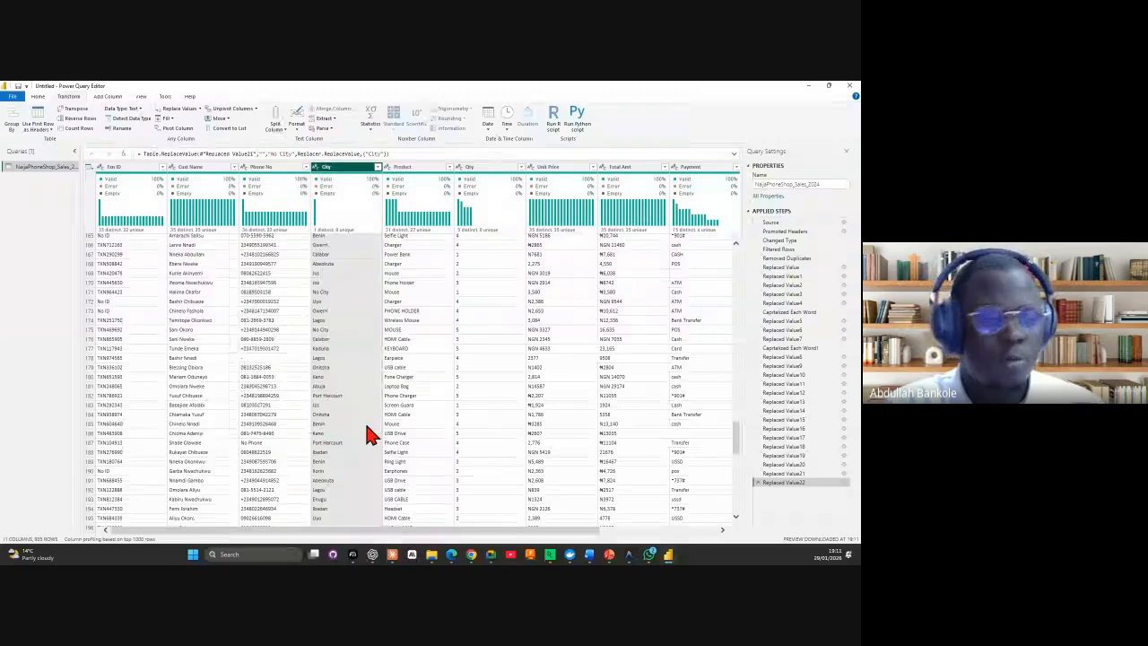
{"action": "scroll", "coordinate": [507, 421], "scroll_direction": "up", "scroll_amount": 5}
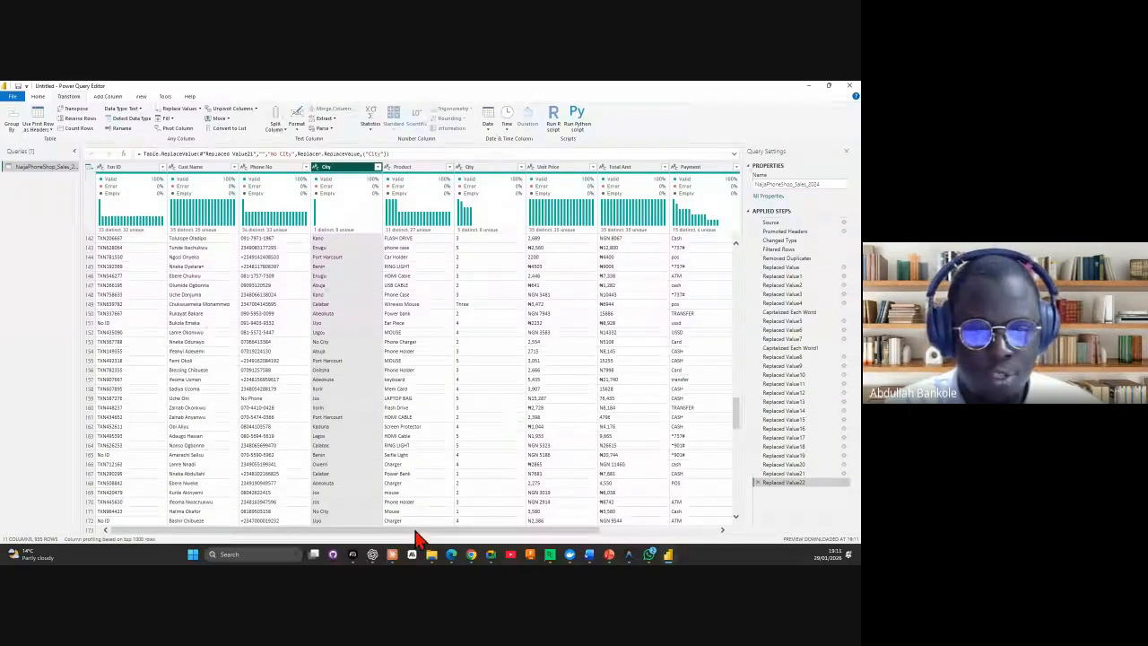
{"action": "left_click_drag", "start_coordinate": [418, 533], "coordinate": [327, 218]}
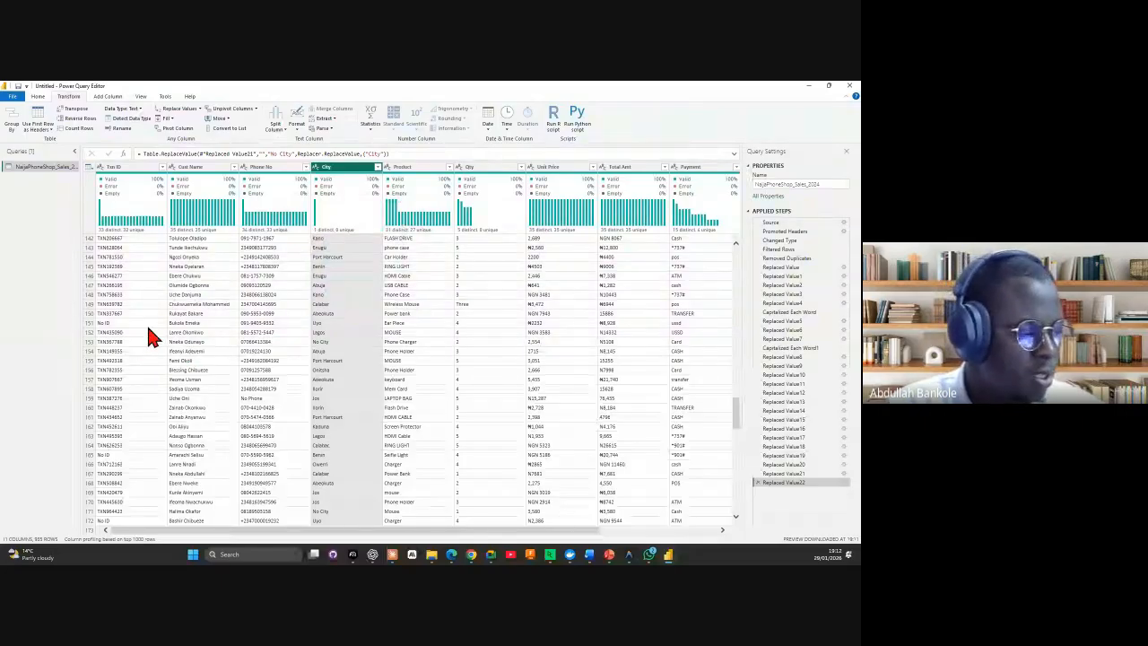
Step: Apply the query changes and close the Power Query Editor, and expand the NaijaPhoneShop sales table's fields in the report
{"action": "left_click", "coordinate": [38, 97]}
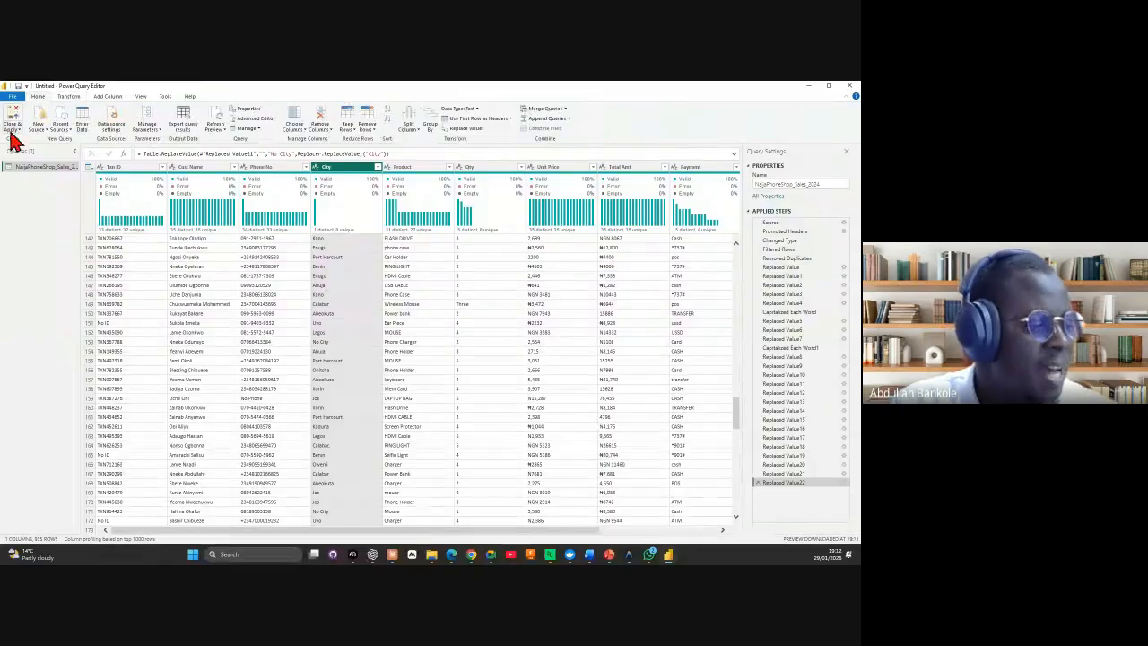
{"action": "left_click", "coordinate": [10, 132]}
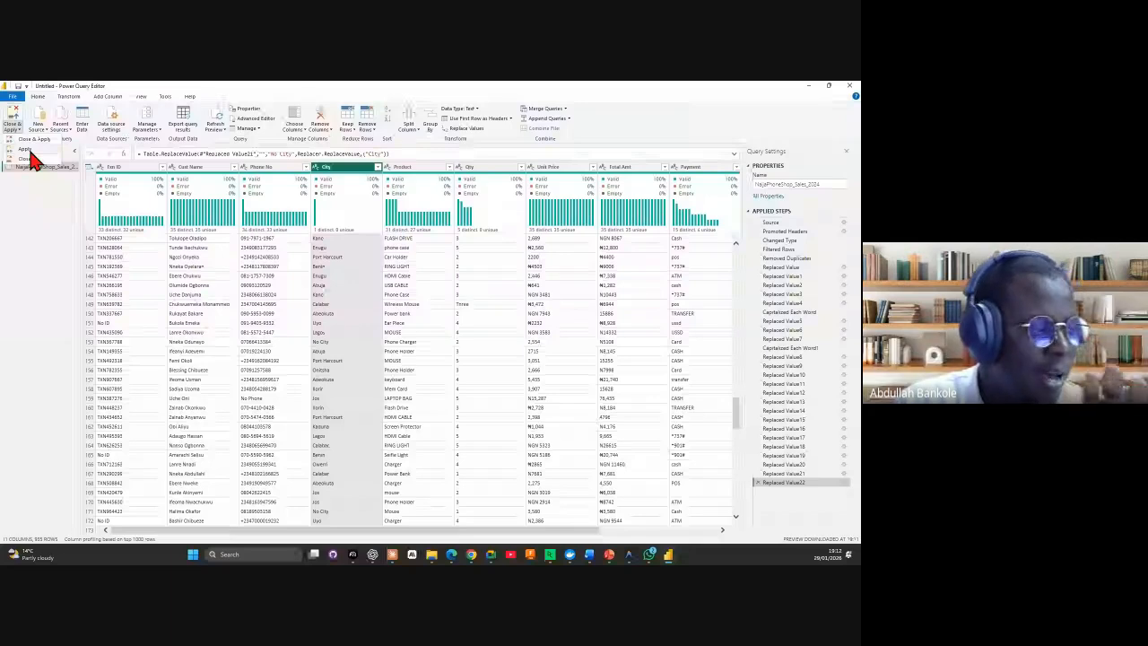
{"action": "left_click", "coordinate": [27, 150]}
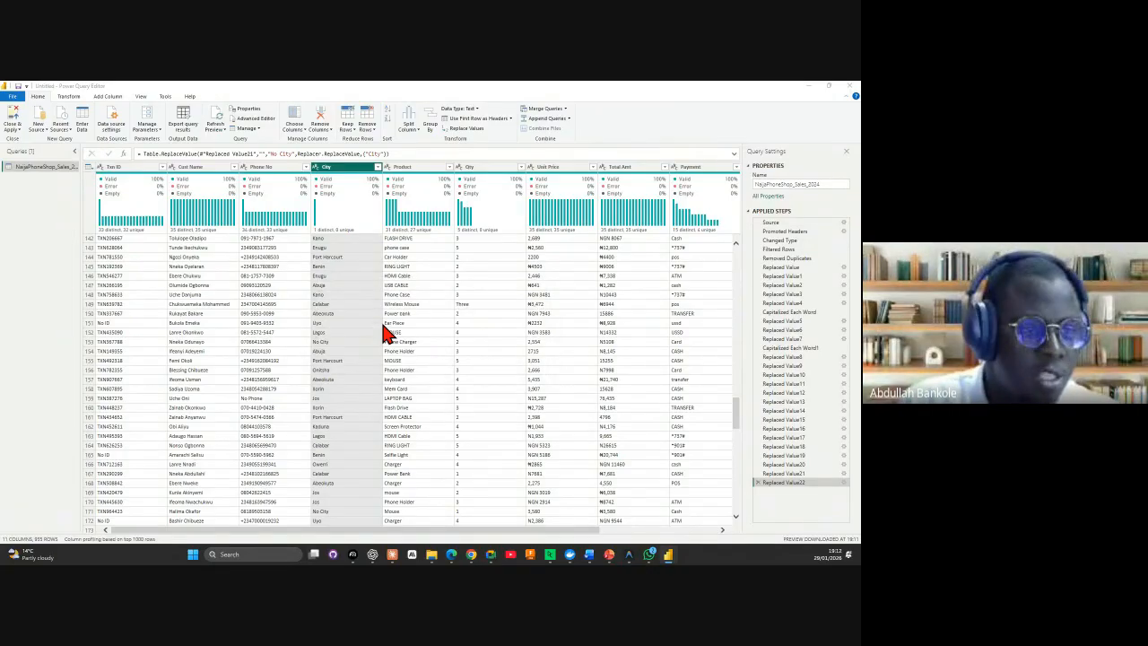
{"action": "left_click", "coordinate": [13, 132]}
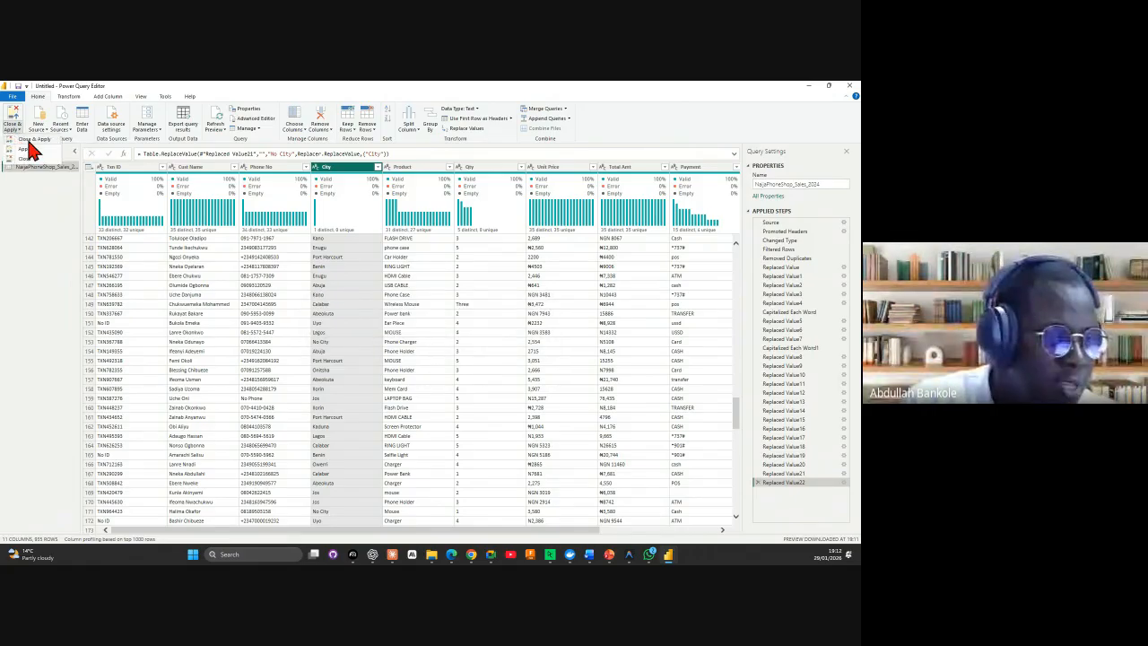
{"action": "left_click", "coordinate": [29, 141]}
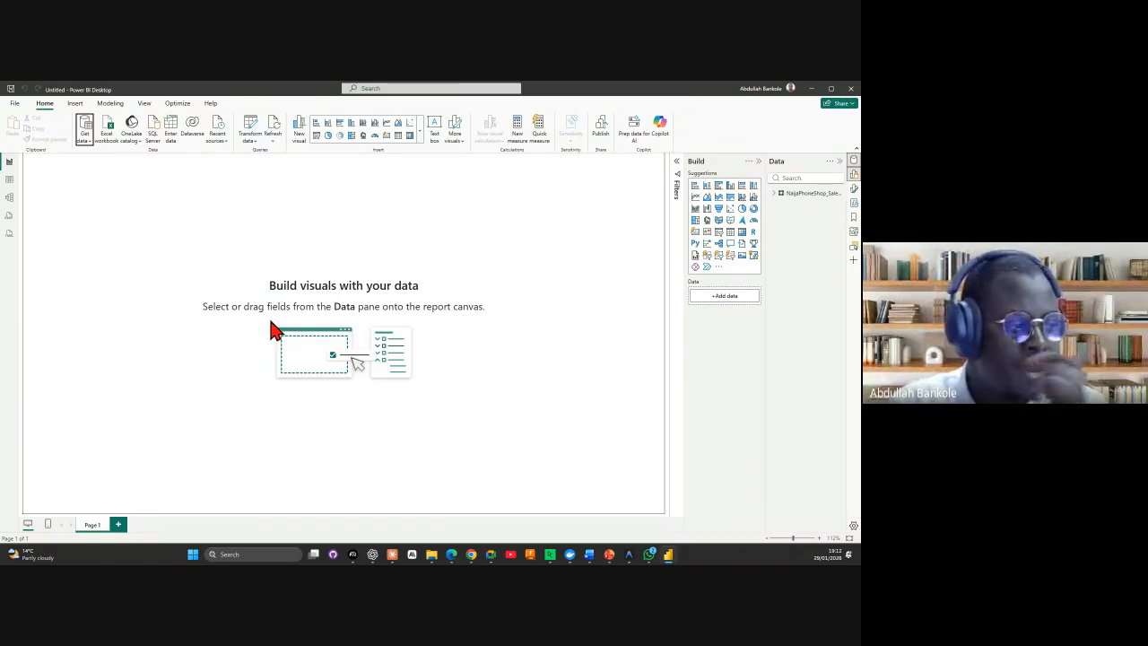
{"action": "left_click", "coordinate": [777, 197]}
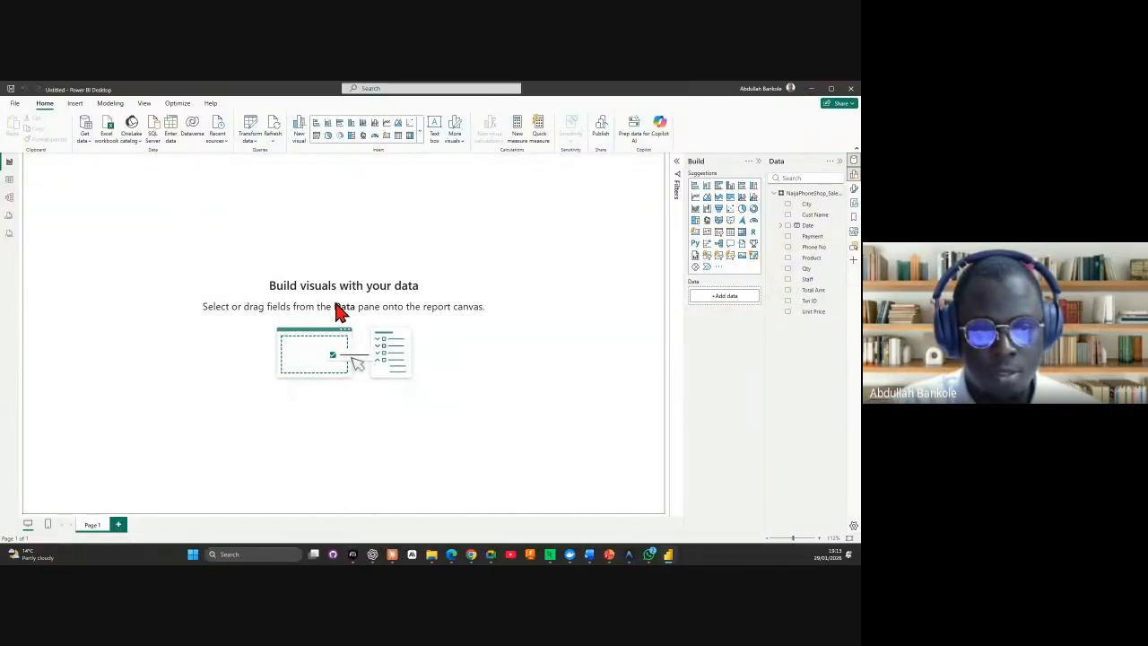
Step: Start saving the report and choose Documents as its save location
{"action": "left_click", "coordinate": [11, 89]}
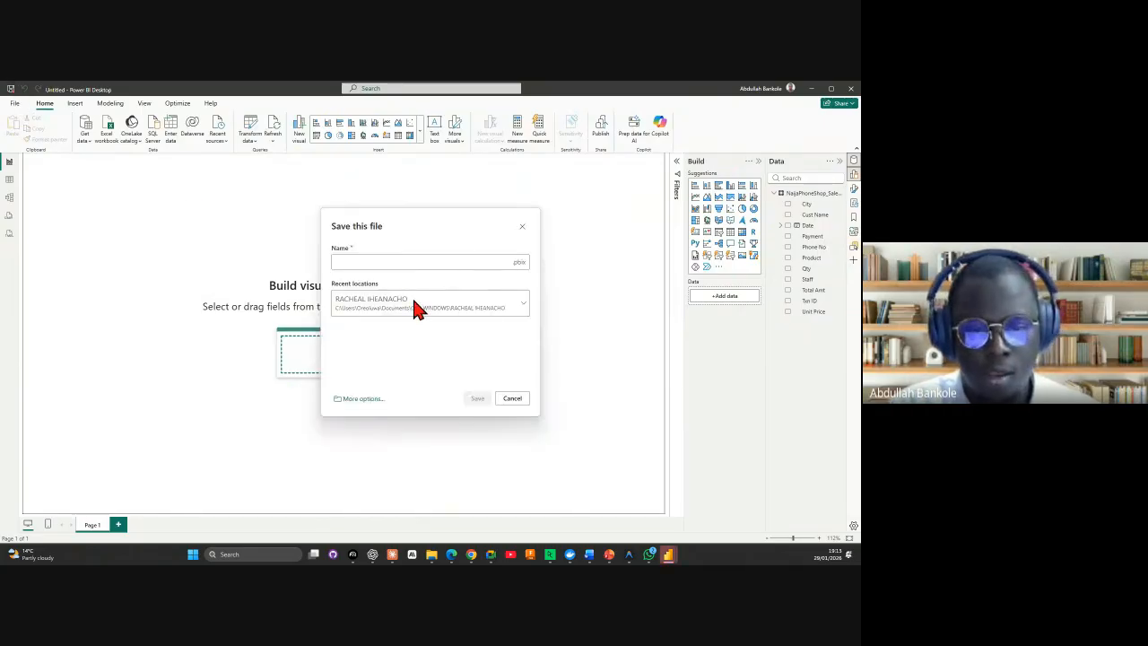
{"action": "left_click", "coordinate": [466, 314]}
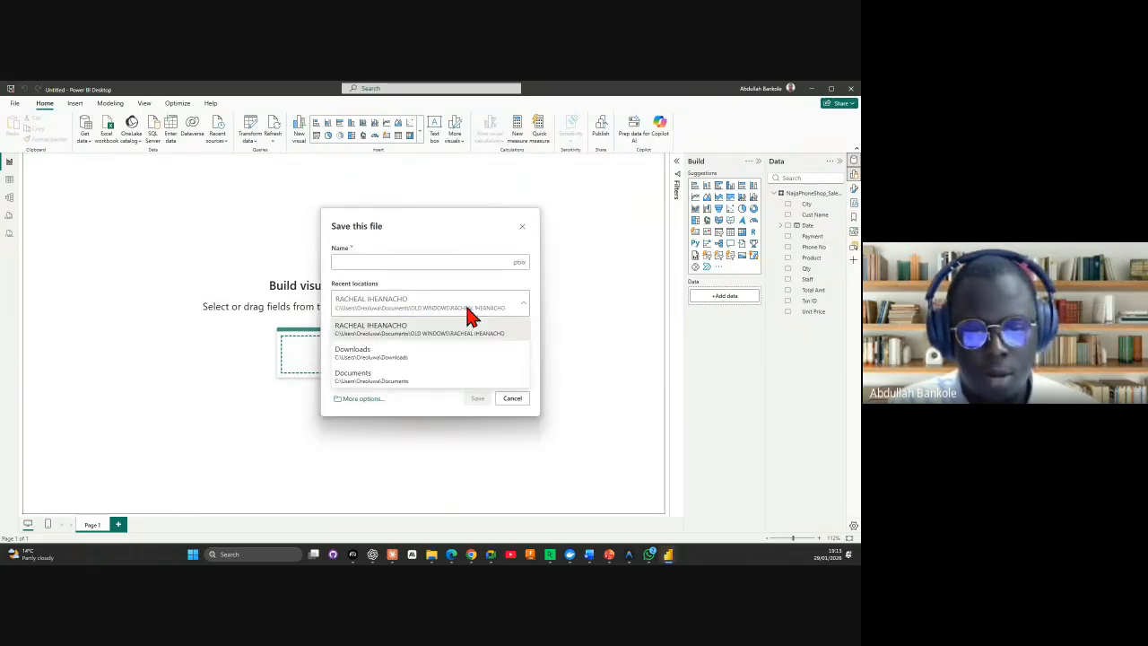
{"action": "left_click", "coordinate": [401, 384]}
{"action": "left_click", "coordinate": [364, 260]}
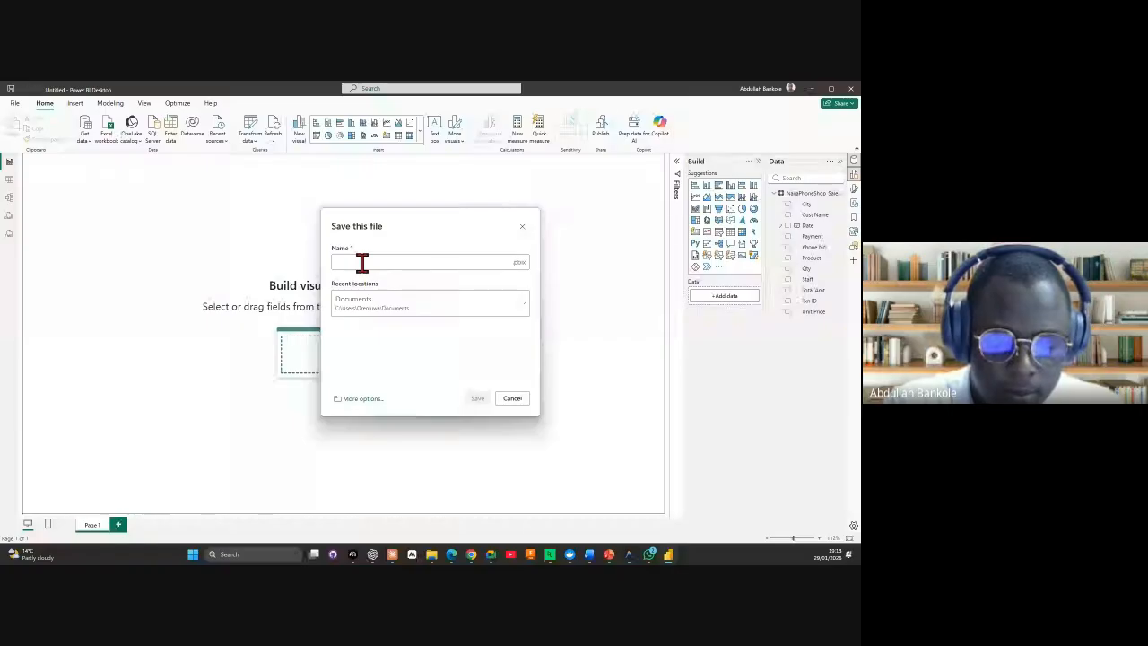
{"action": "type", "text": "Po"}
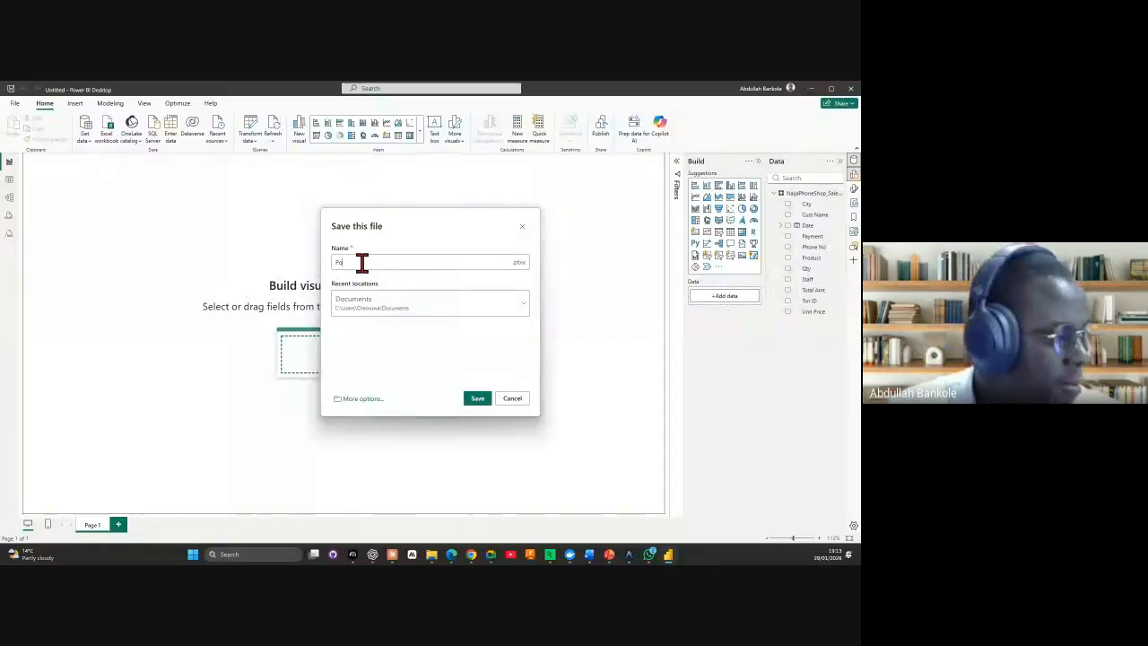
{"action": "key", "text": "BackSpace"}
{"action": "key", "text": "BackSpace"}
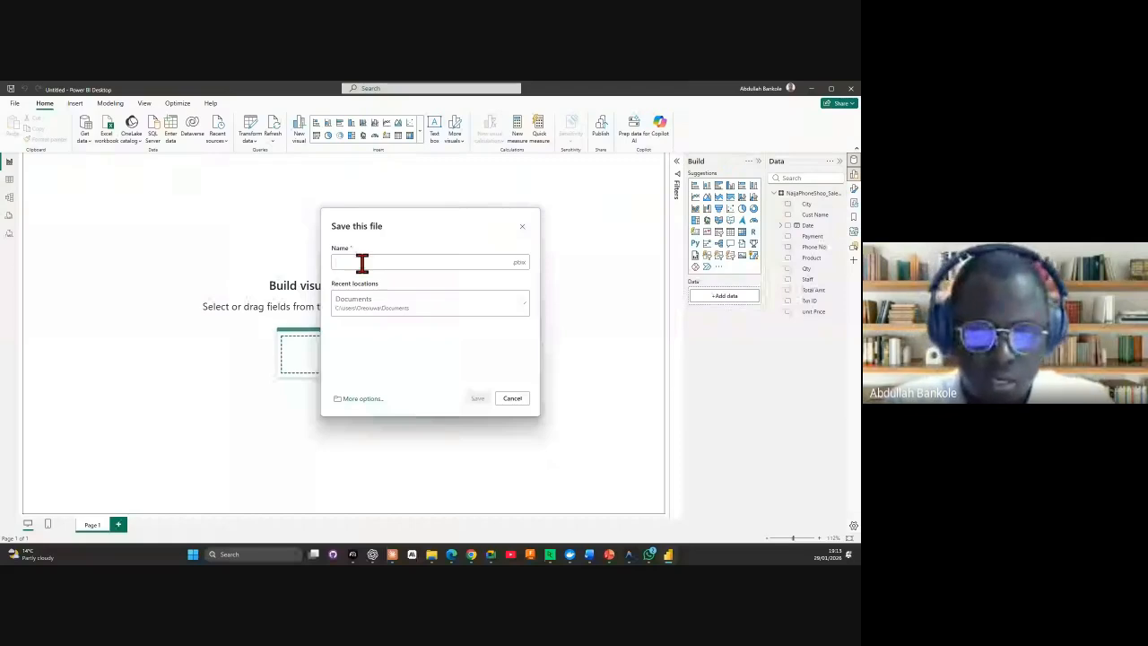
{"action": "type", "text": "c"}
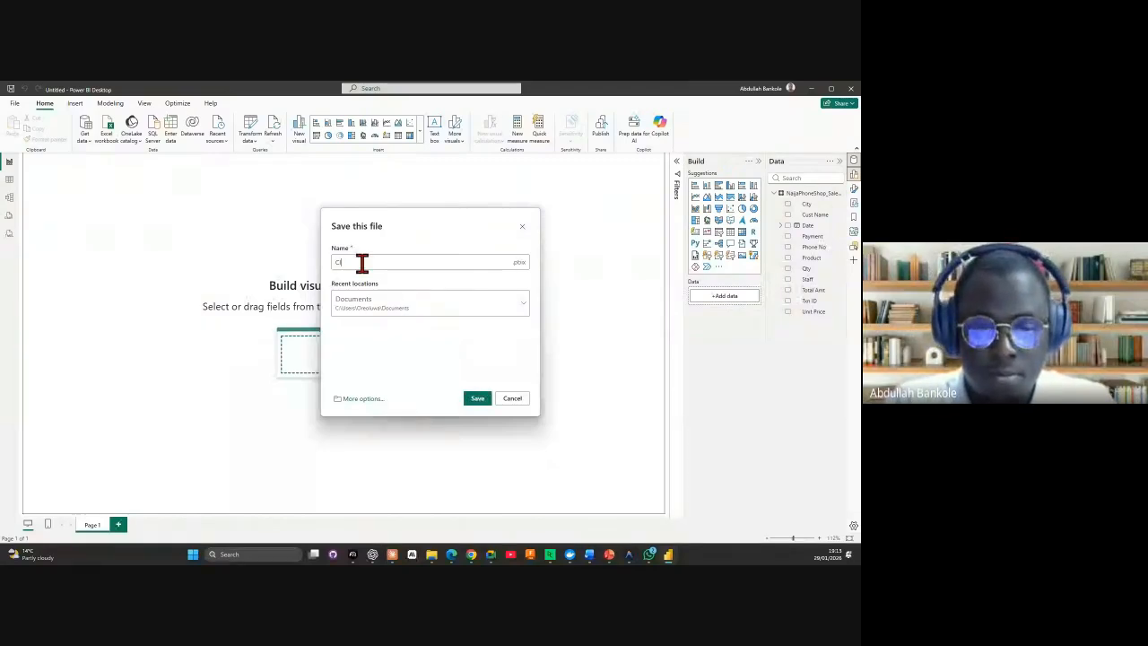
{"action": "key", "text": "BackSpace"}
{"action": "type", "text": "Po"}
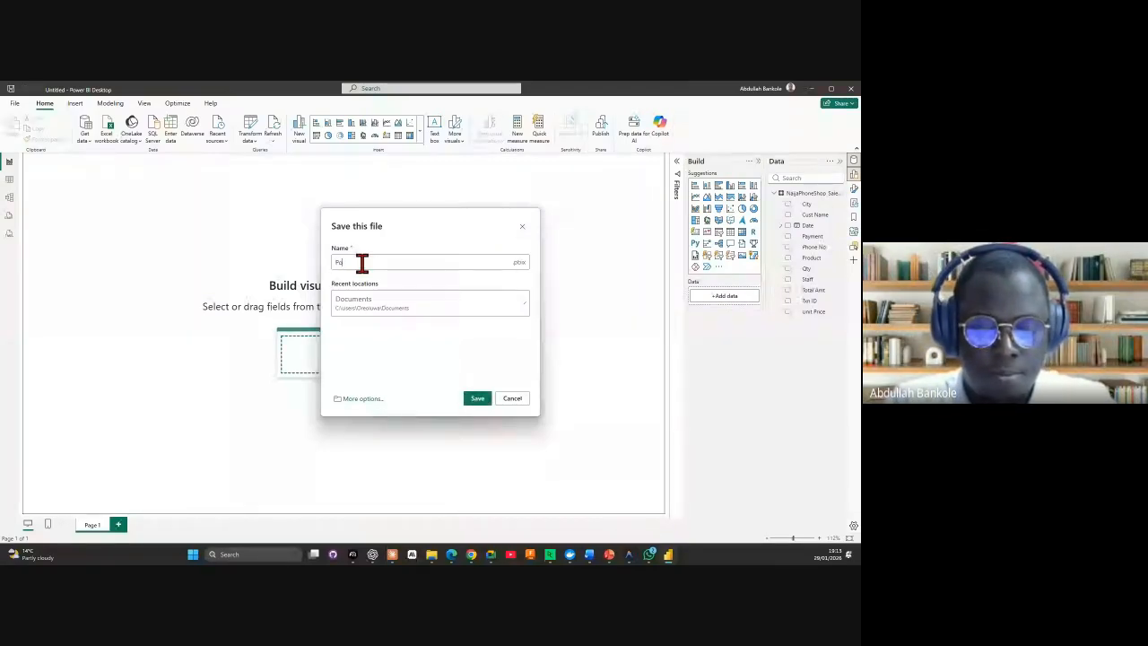
{"action": "type", "text": "wer"}
{"action": "key", "text": "BackSpace"}
{"action": "key", "text": "BackSpace"}
{"action": "key", "text": "BackSpace"}
{"action": "key", "text": "BackSpace"}
{"action": "key", "text": "BackSpace"}
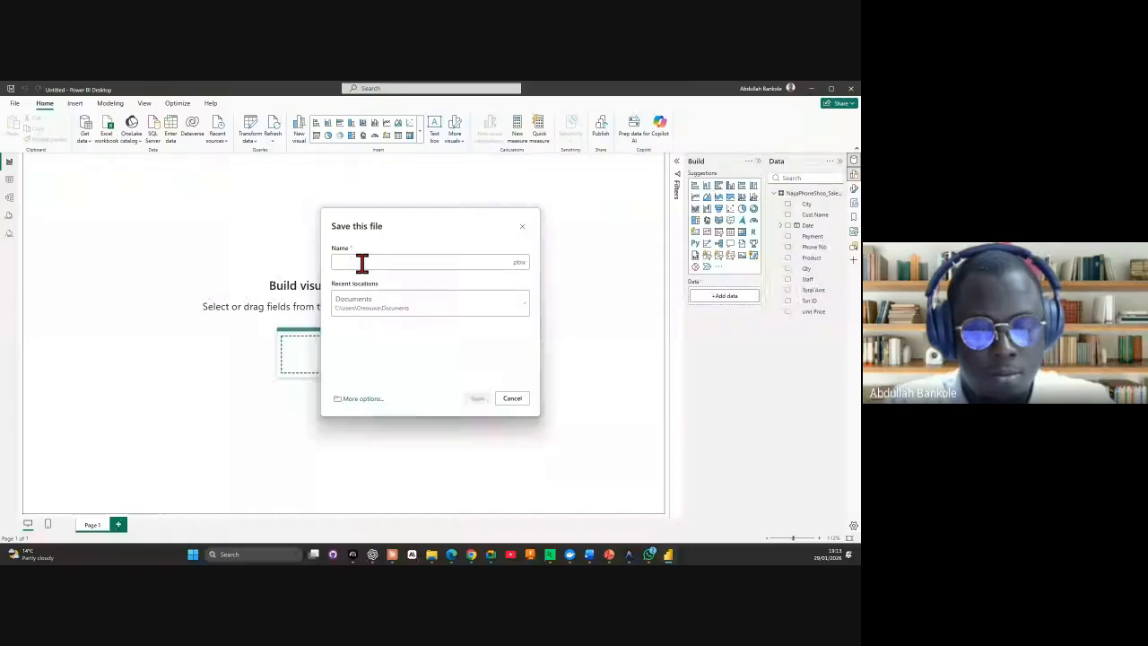
Step: Name the report file Power Bi d and save it in Documents
{"action": "type", "text": "Power"}
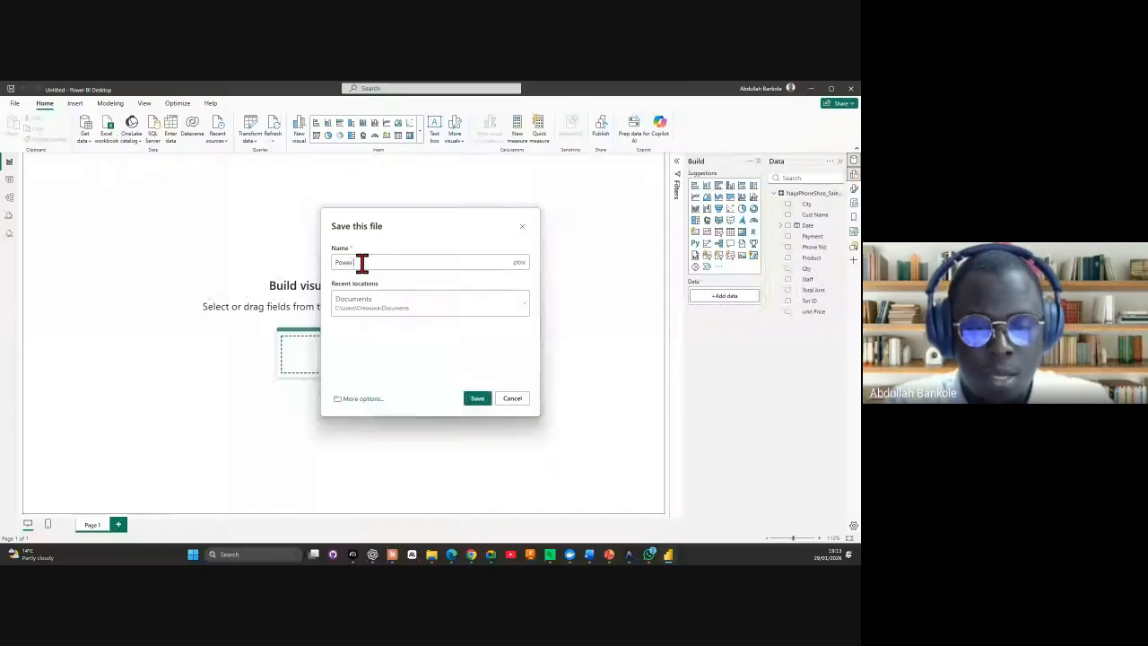
{"action": "type", "text": " BI"}
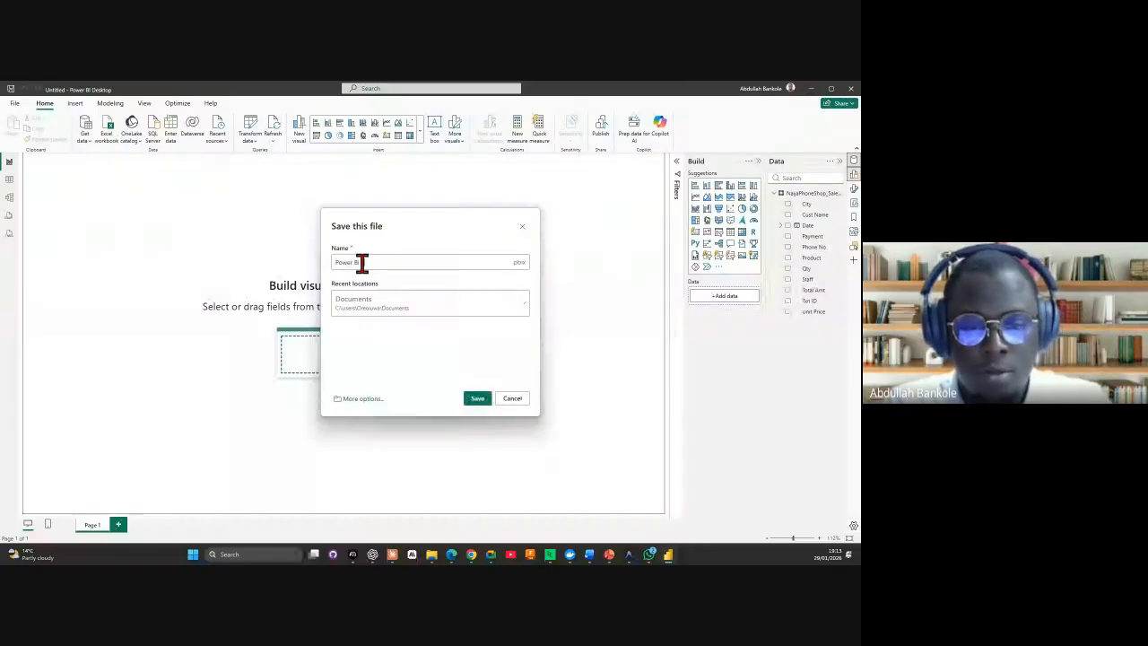
{"action": "type", "text": " DATA"}
{"action": "key", "text": "BackSpace"}
{"action": "key", "text": "BackSpace"}
{"action": "key", "text": "BackSpace"}
{"action": "key", "text": "BackSpace"}
{"action": "key", "text": "BackSpace"}
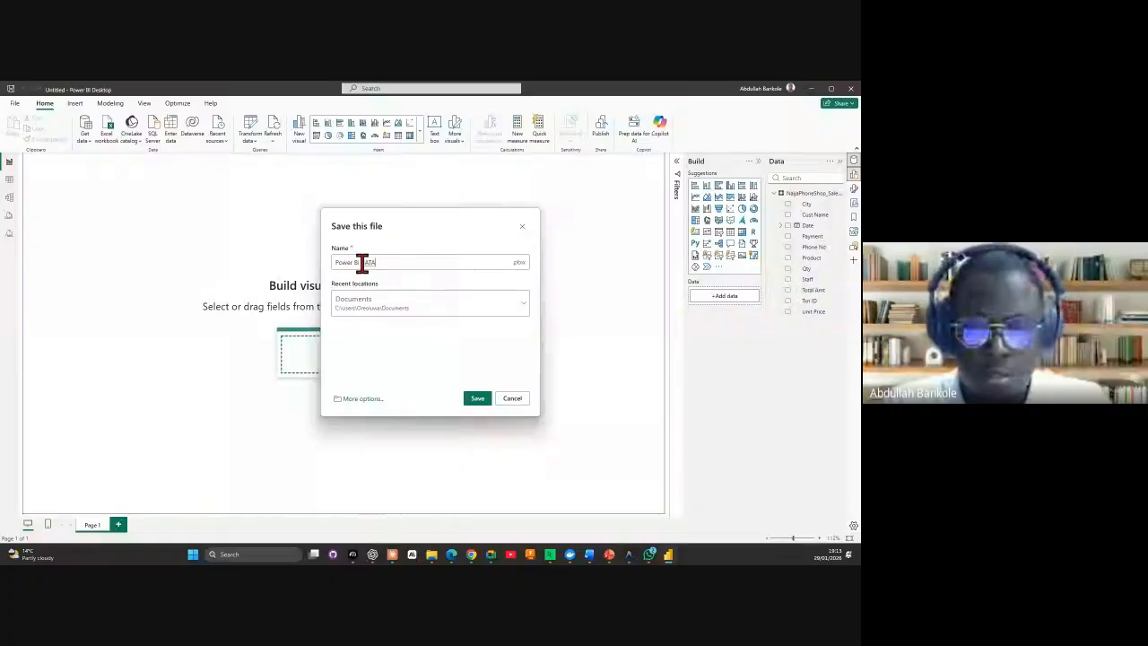
{"action": "type", "text": "d"}
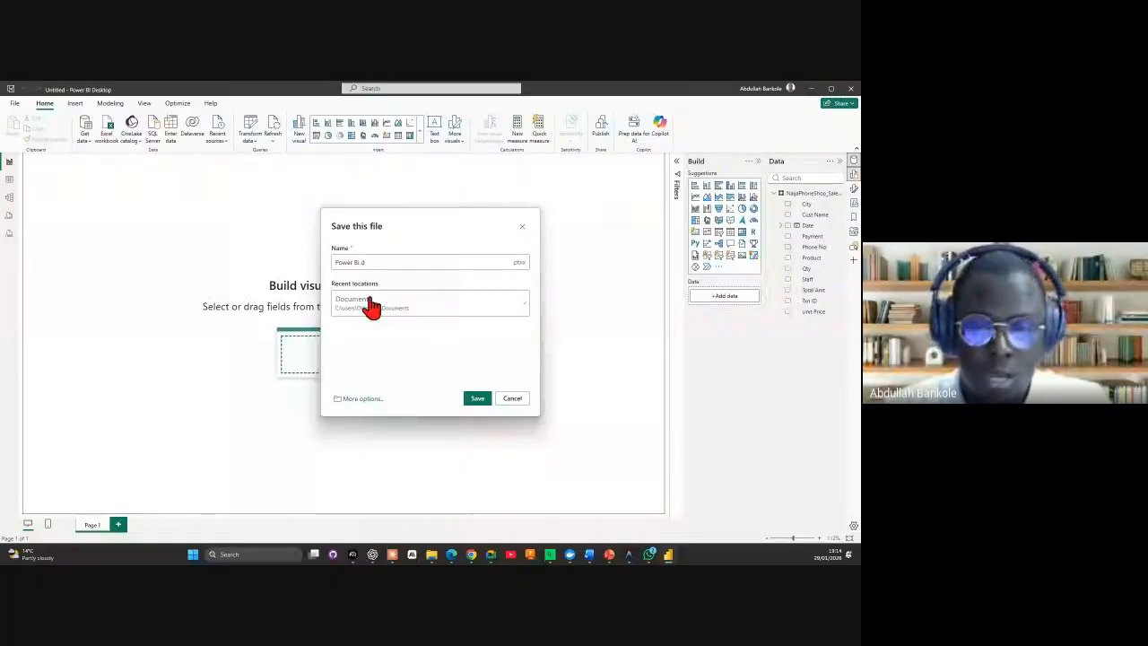
Step: Save the report again under the name Power BI File in the Documents folder
{"action": "left_click", "coordinate": [341, 400]}
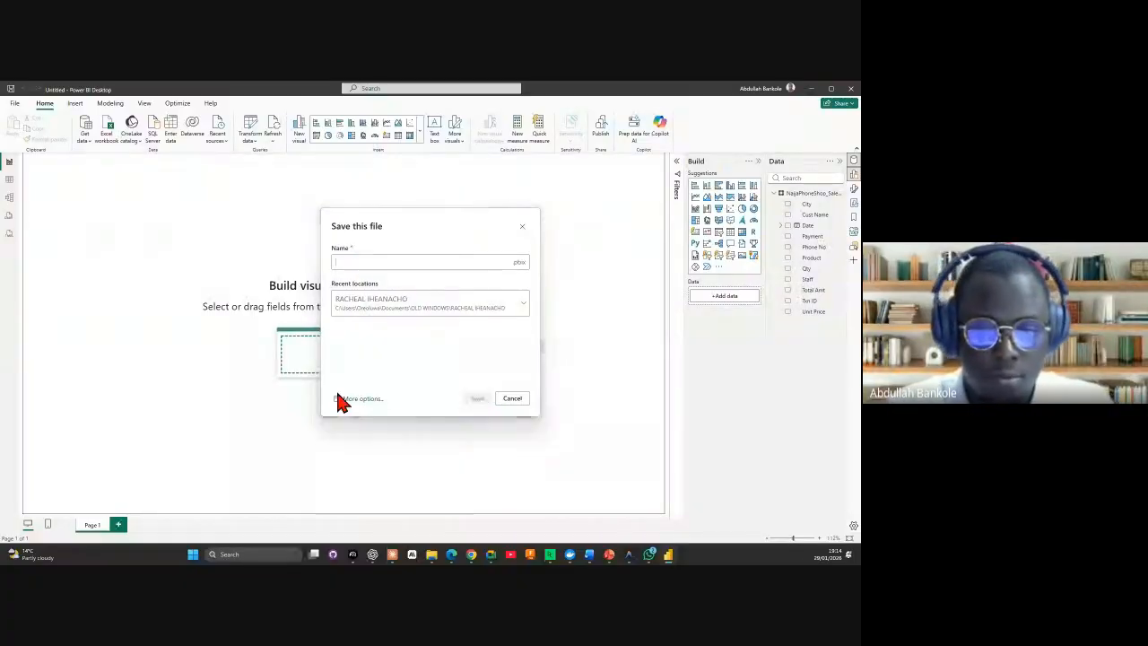
{"action": "left_click", "coordinate": [384, 308]}
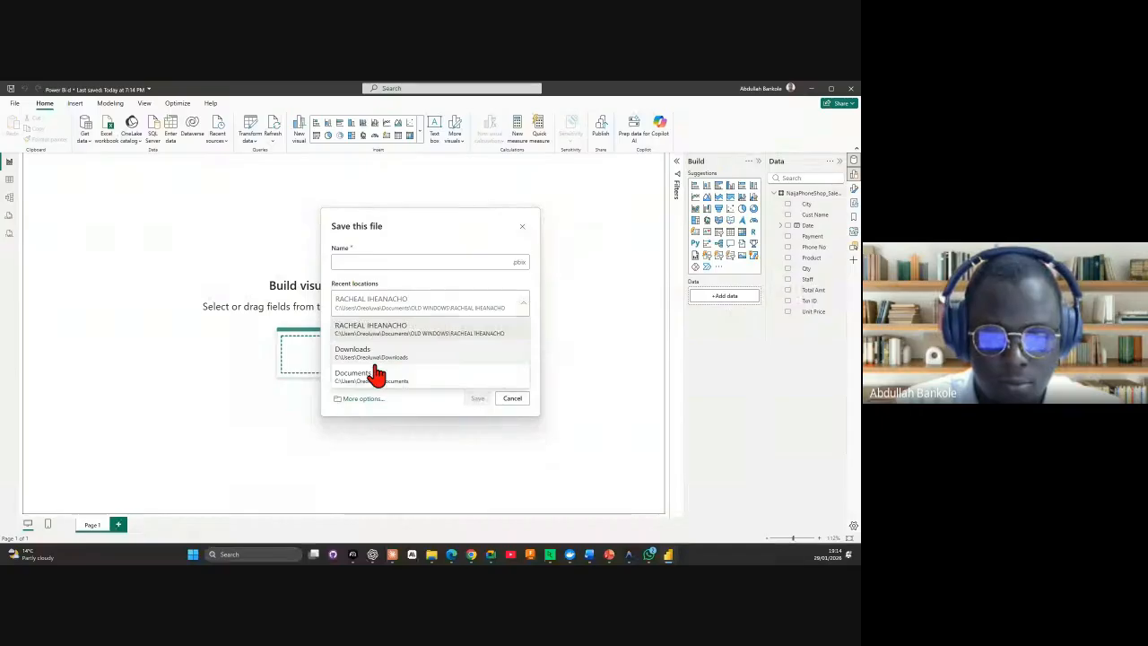
{"action": "left_click", "coordinate": [376, 375]}
{"action": "left_click", "coordinate": [398, 261]}
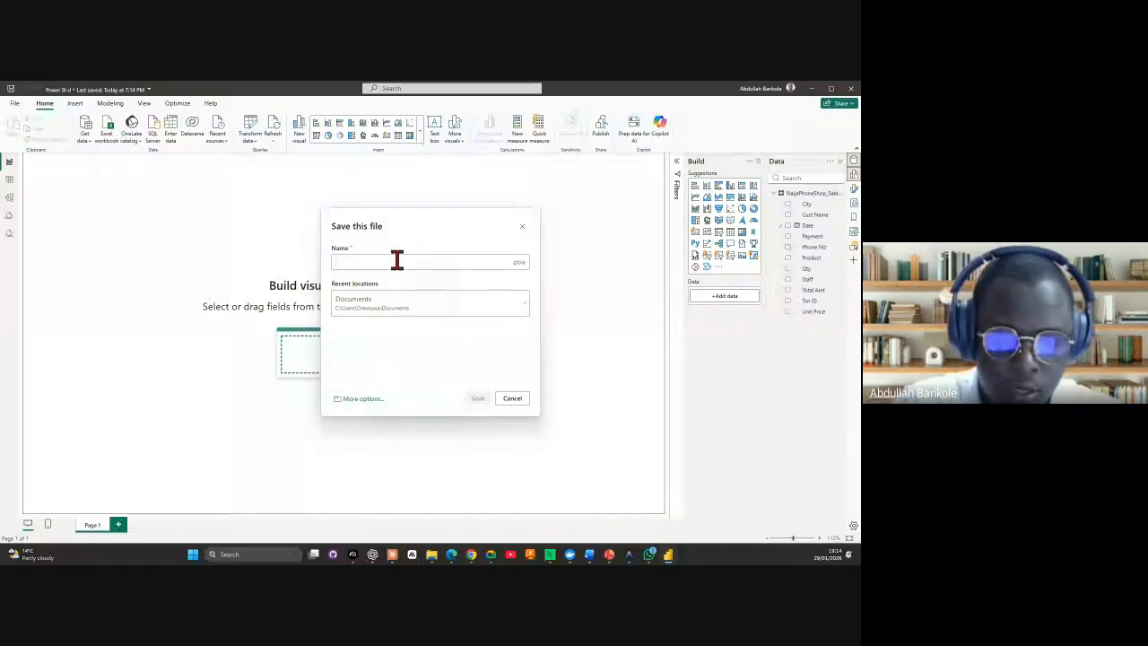
{"action": "type", "text": "Power"}
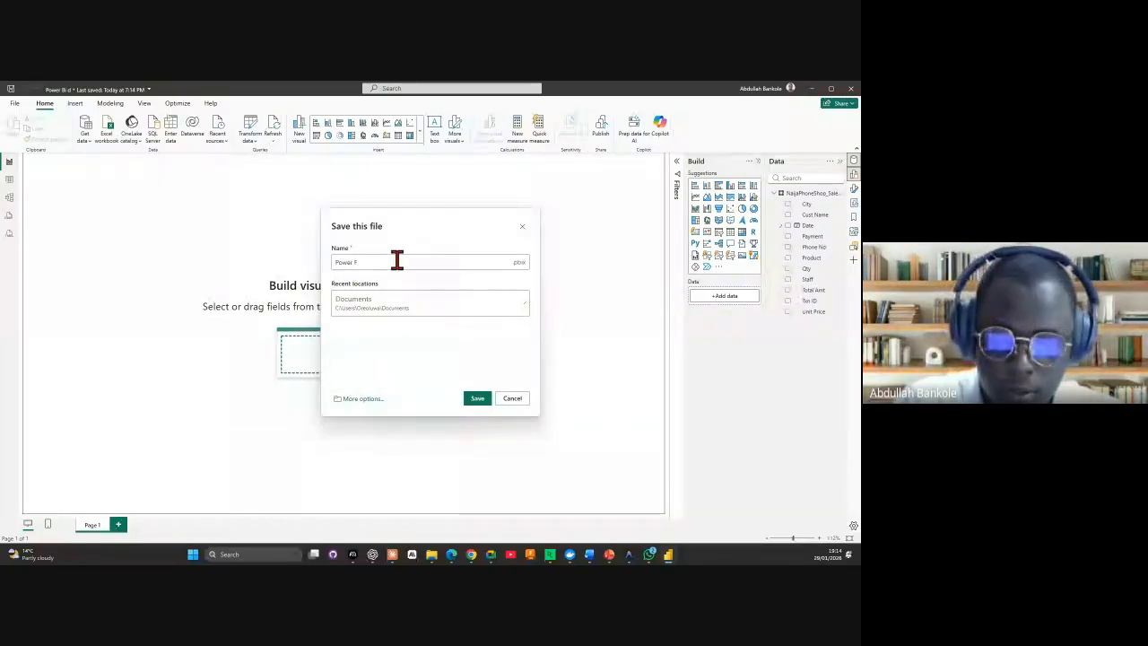
{"action": "type", "text": " BI"}
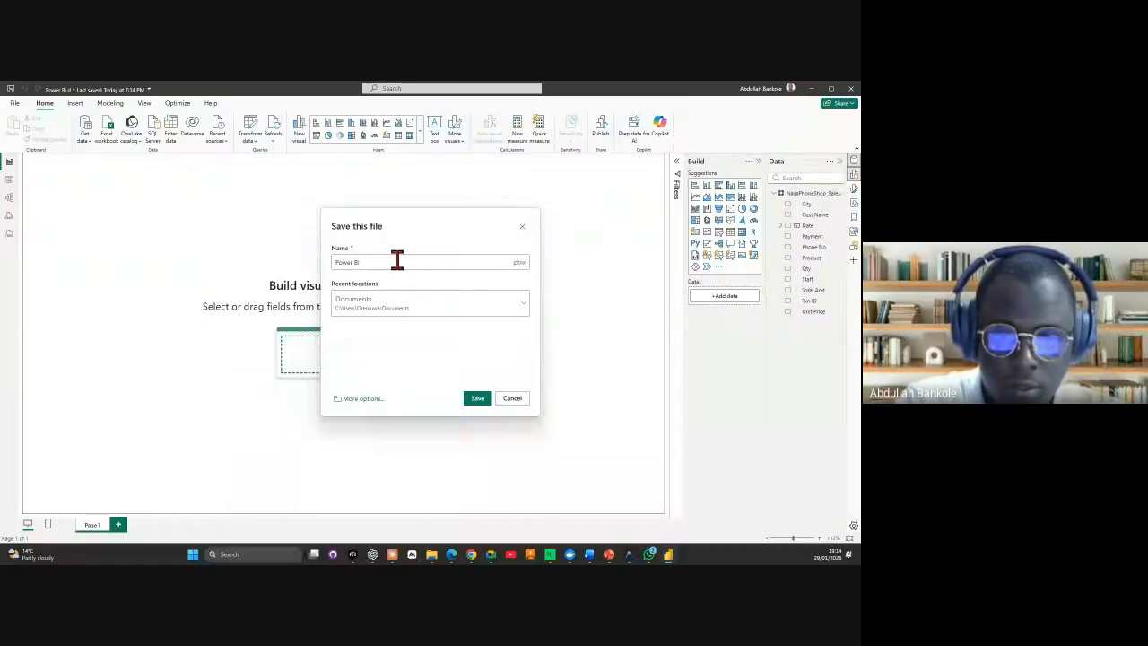
{"action": "type", "text": " filFile"}
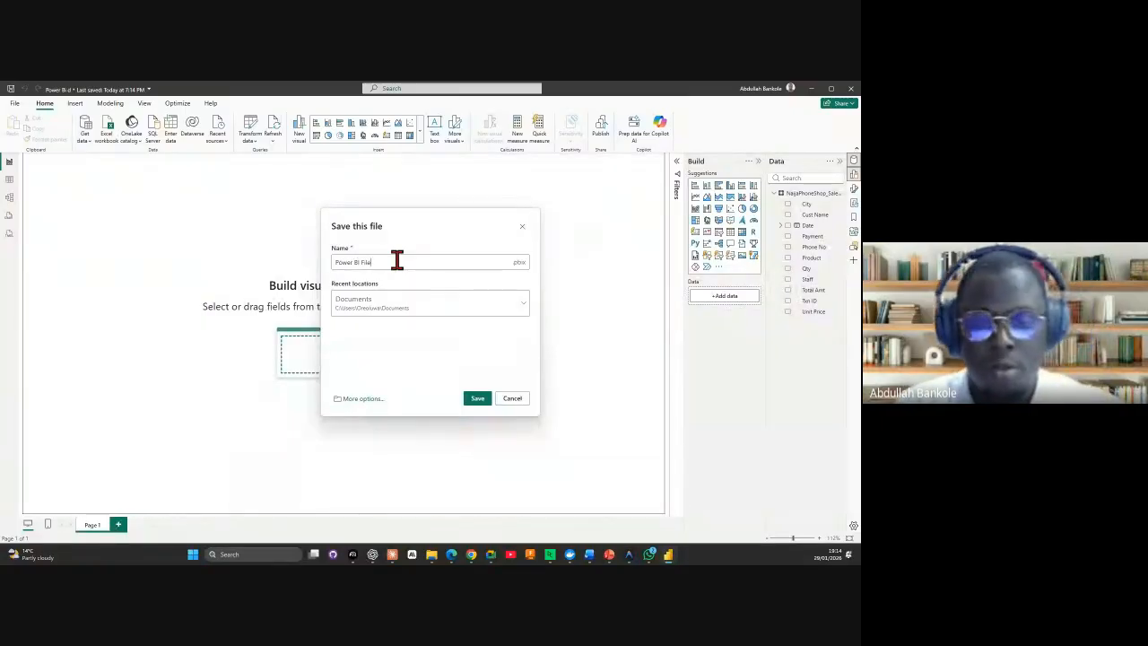
{"action": "left_click", "coordinate": [476, 400]}
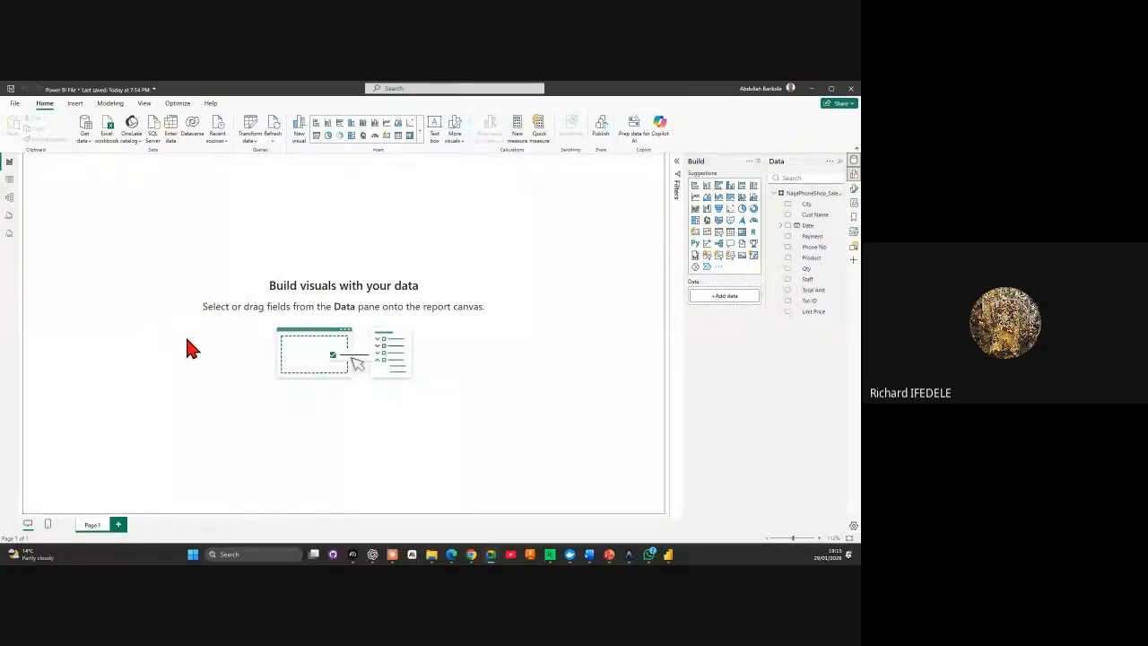
Step: Reopen the Power Query Editor to show the sales query and its applied steps, then close and apply it
{"action": "left_click", "coordinate": [252, 130]}
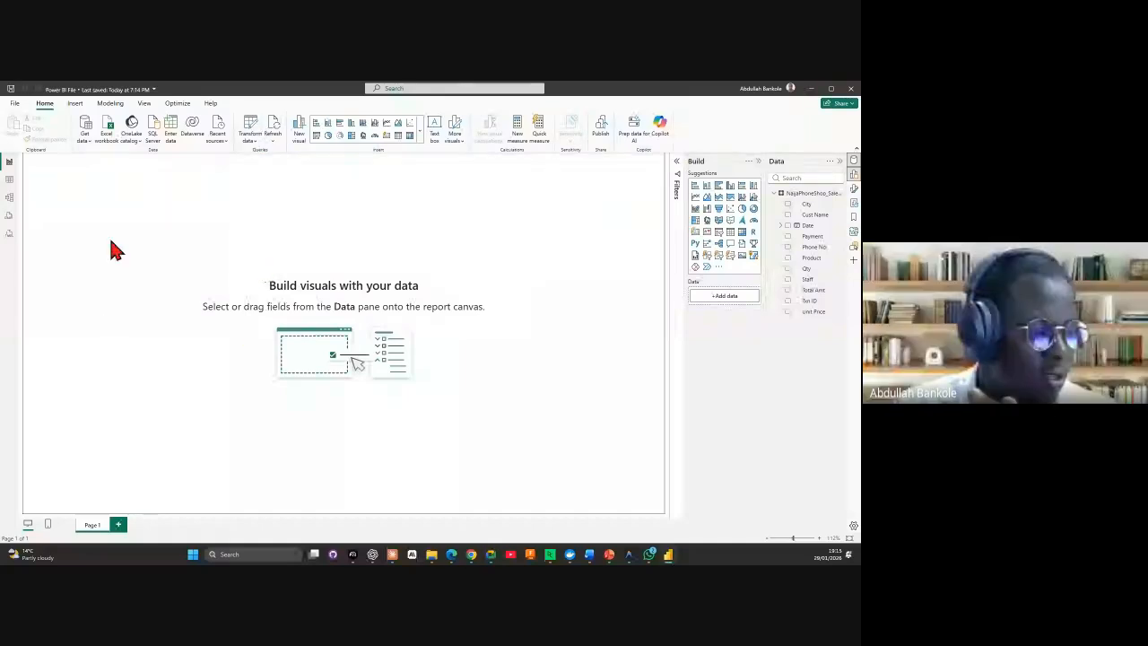
{"action": "left_click", "coordinate": [251, 132]}
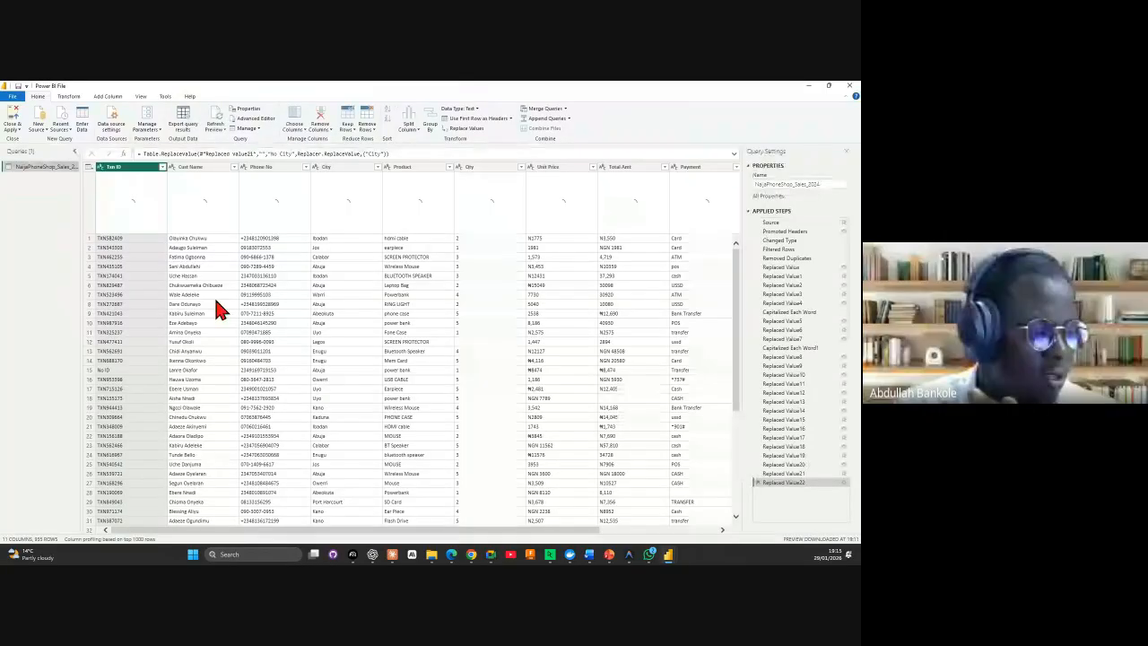
{"action": "left_click", "coordinate": [12, 131]}
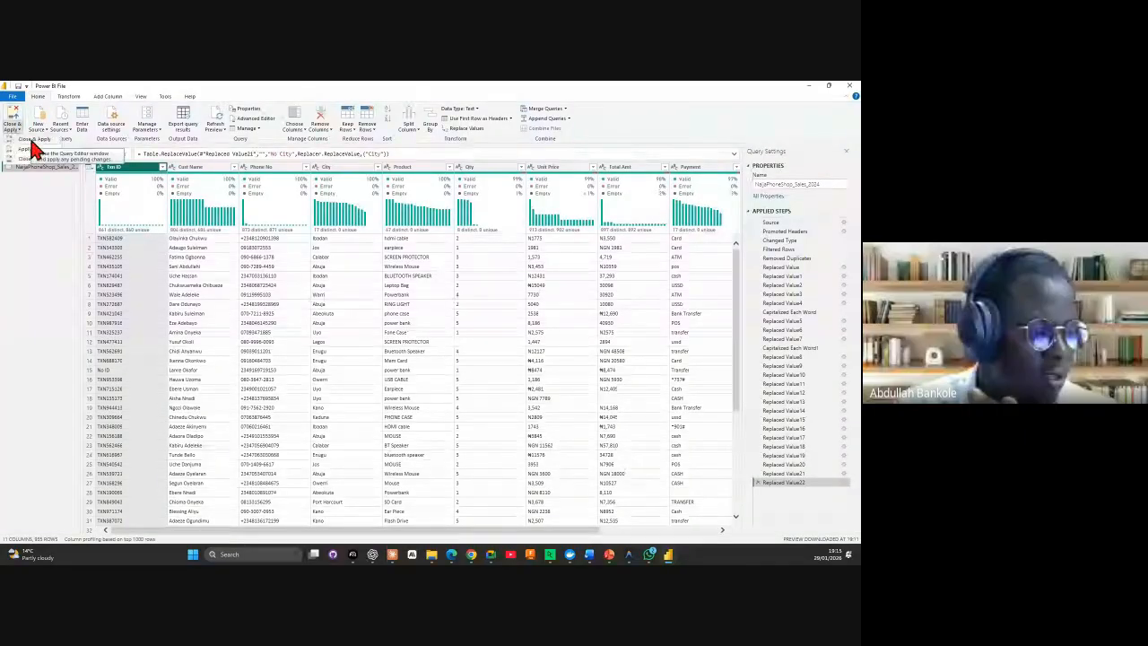
{"action": "left_click", "coordinate": [32, 142]}
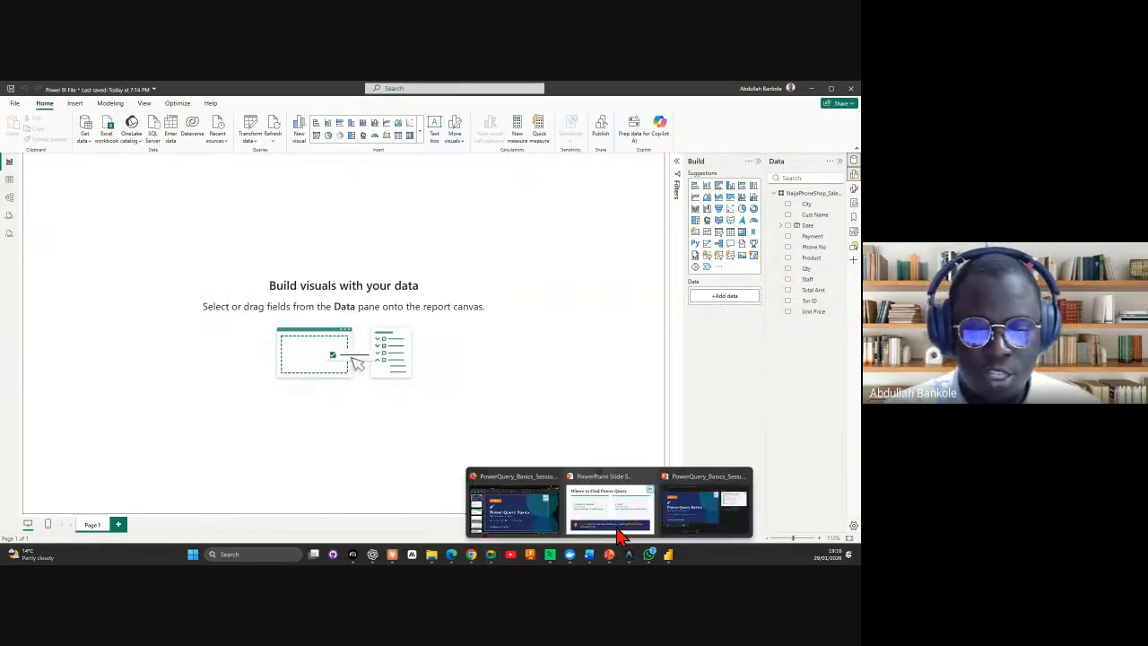
Step: Switch to the PowerPoint slide show, review the slides through the closing Thank You slide, then end the show and return to the report
{"action": "left_click", "coordinate": [618, 529]}
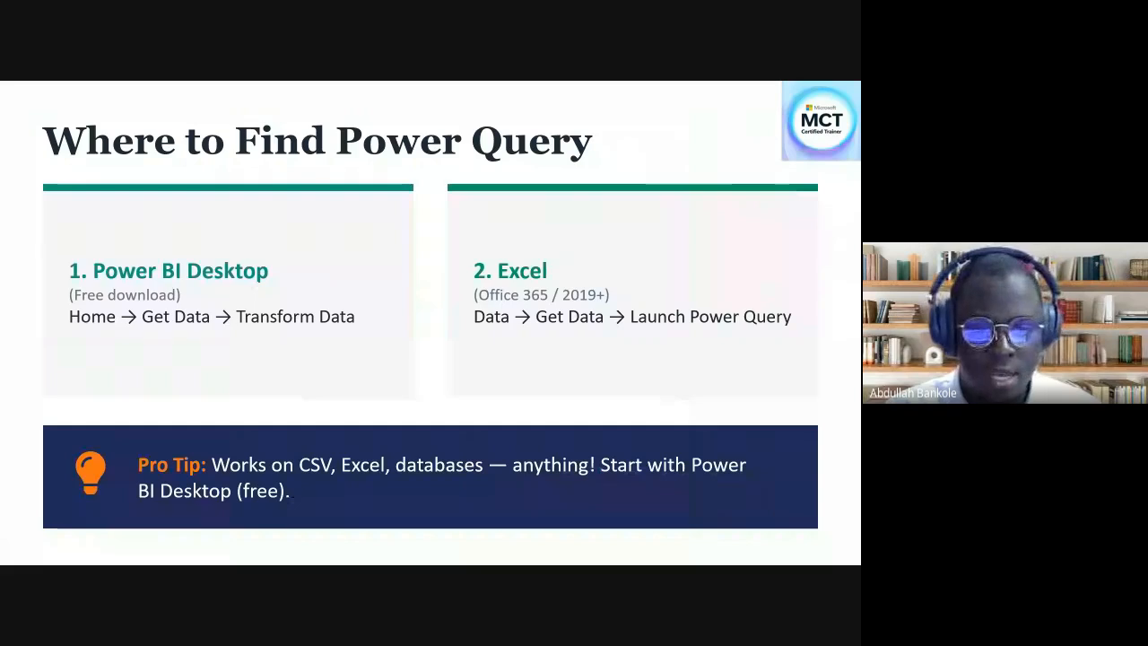
{"action": "key", "text": "Right"}
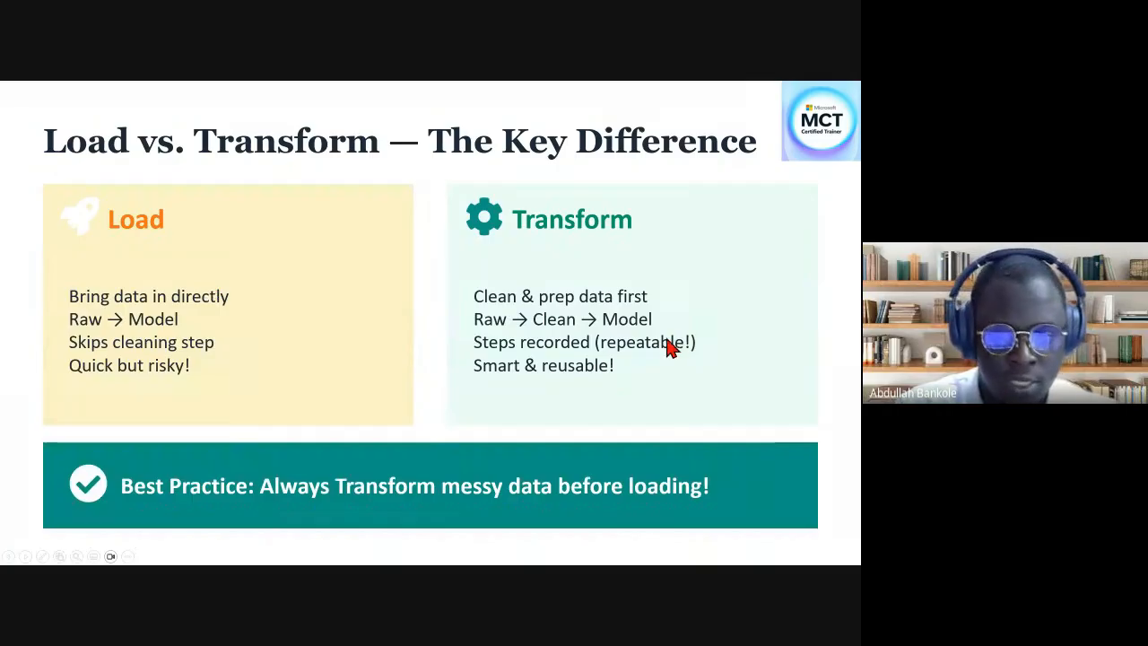
{"action": "key", "text": "Right"}
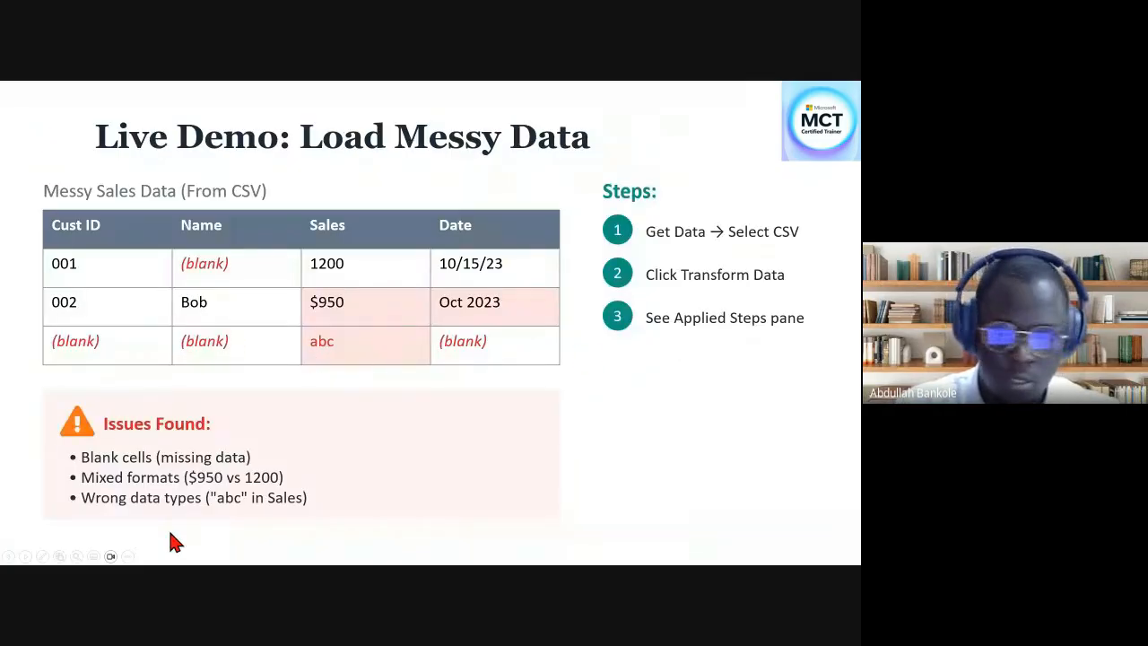
{"action": "key", "text": "Right"}
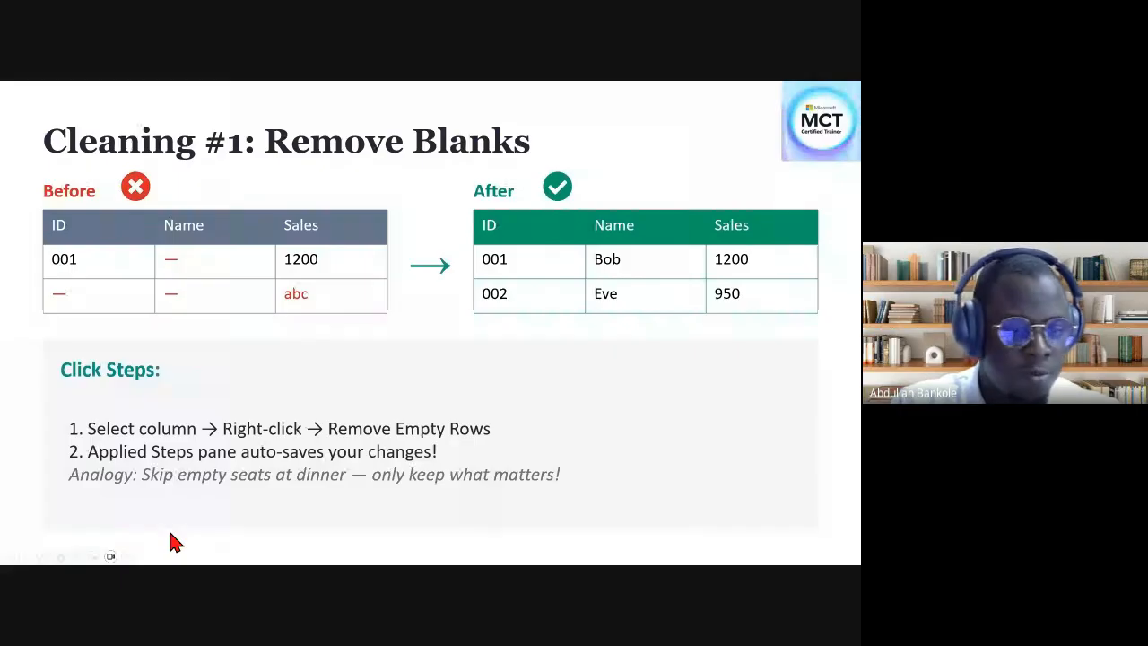
{"action": "key", "text": "Right"}
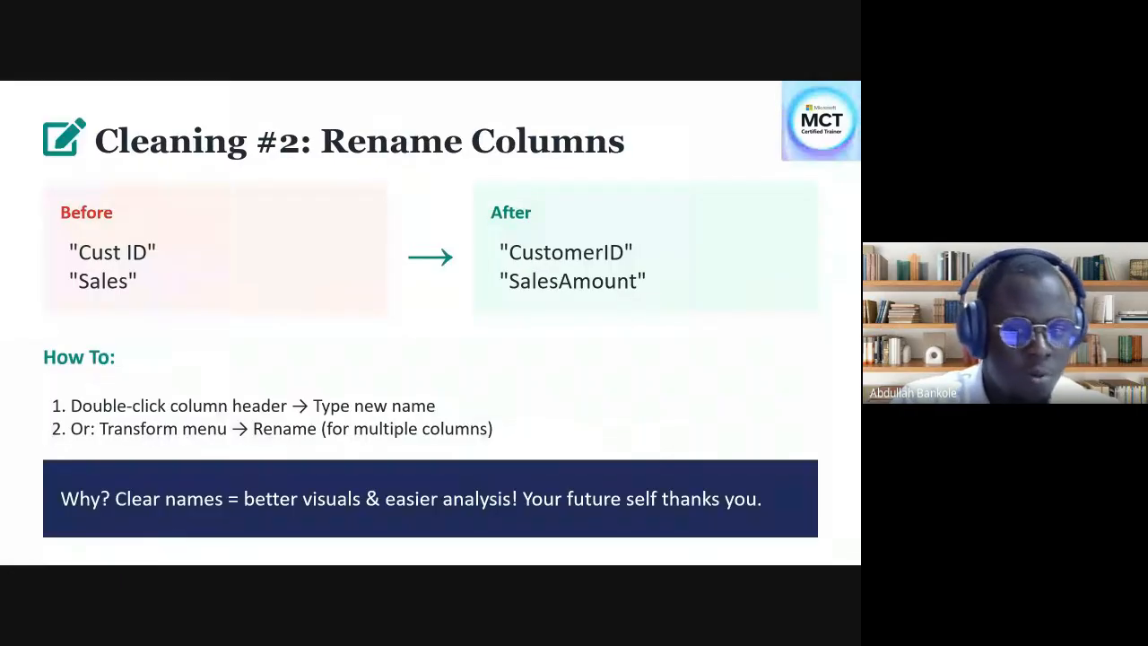
{"action": "key", "text": "Right"}
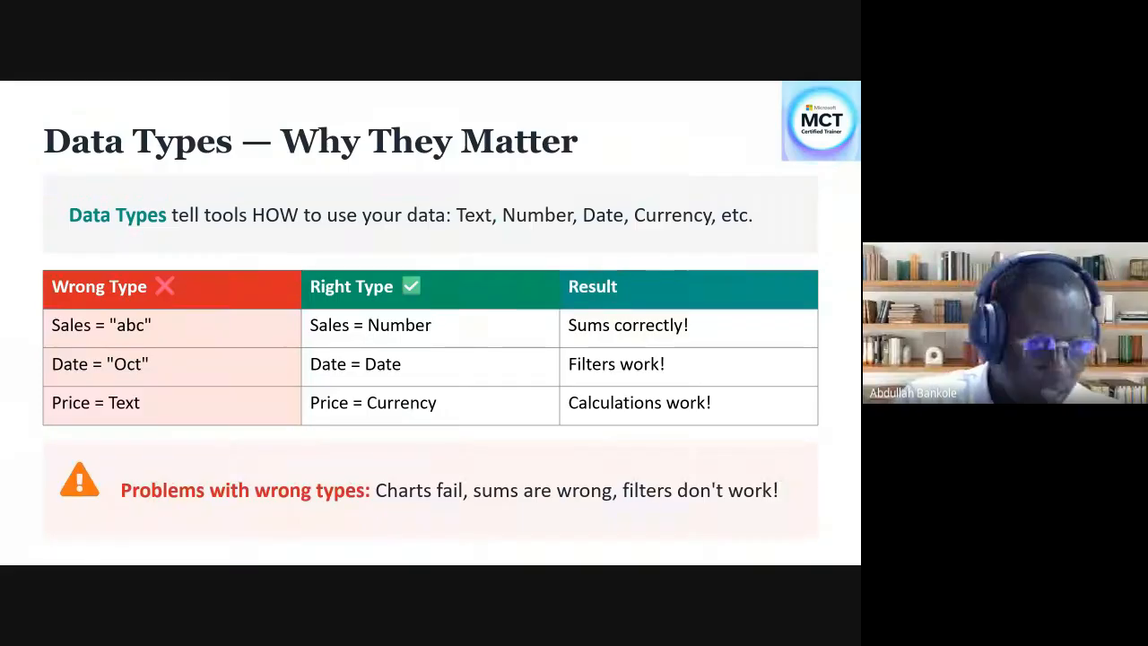
{"action": "key", "text": "Right"}
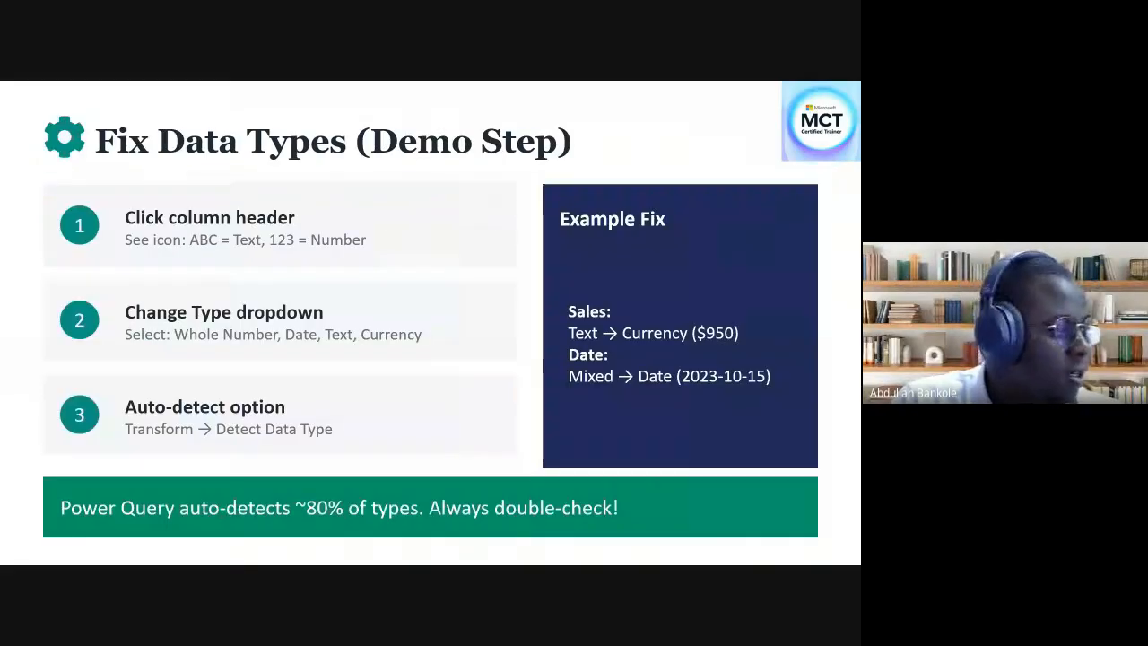
{"action": "key", "text": "Right"}
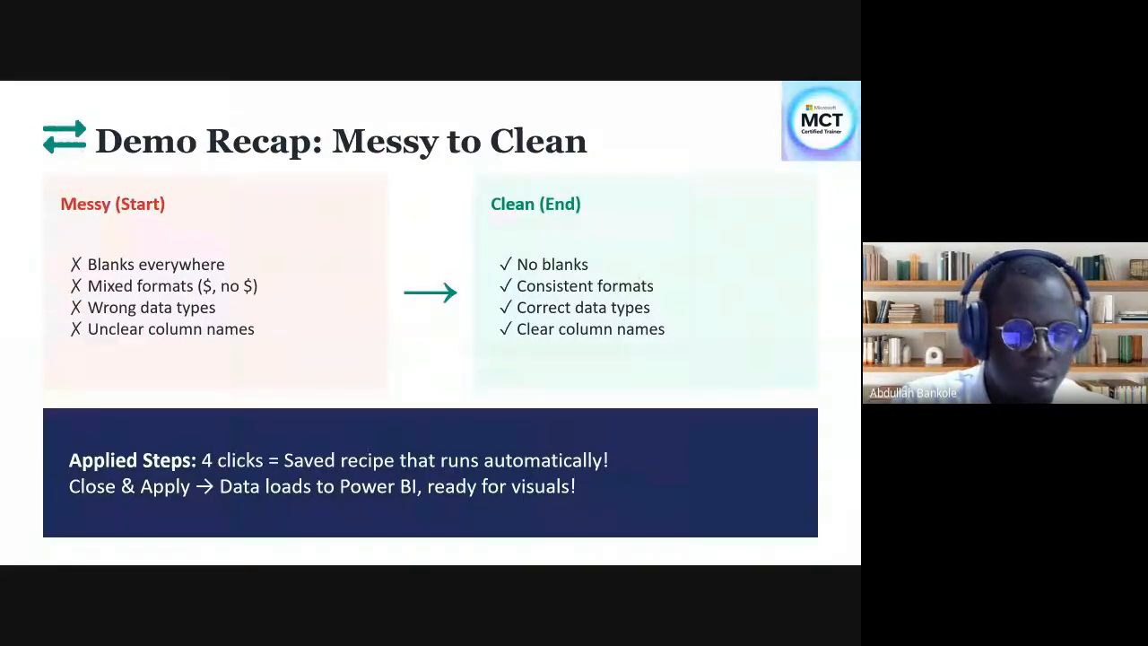
{"action": "key", "text": "Right"}
{"action": "key", "text": "Right"}
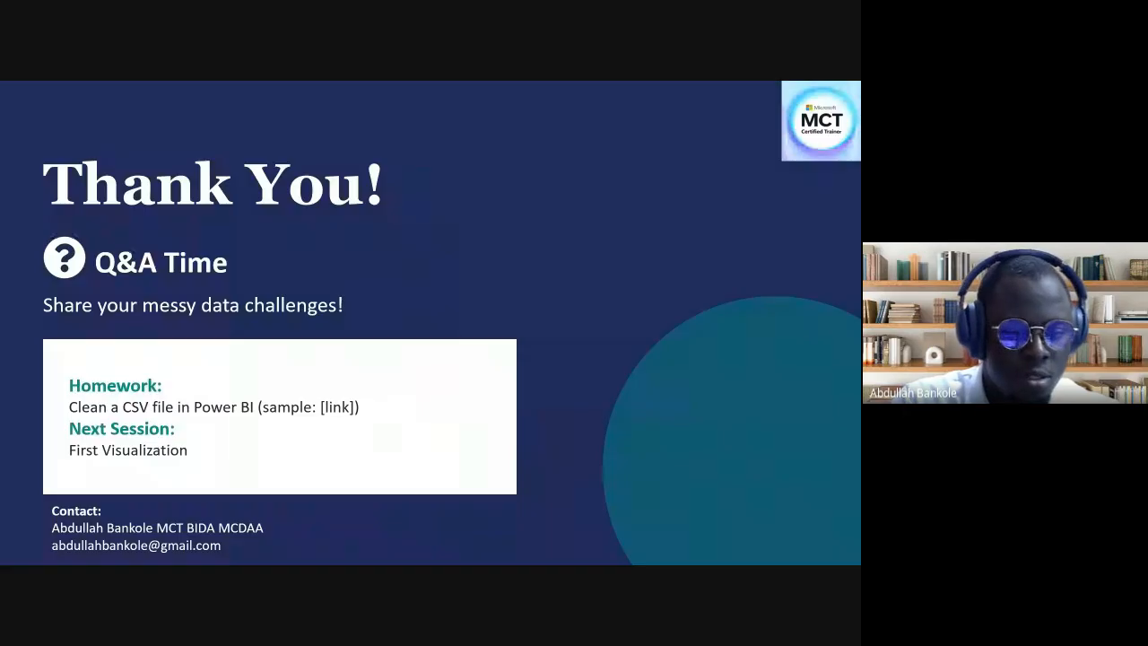
{"action": "key", "text": "Escape"}
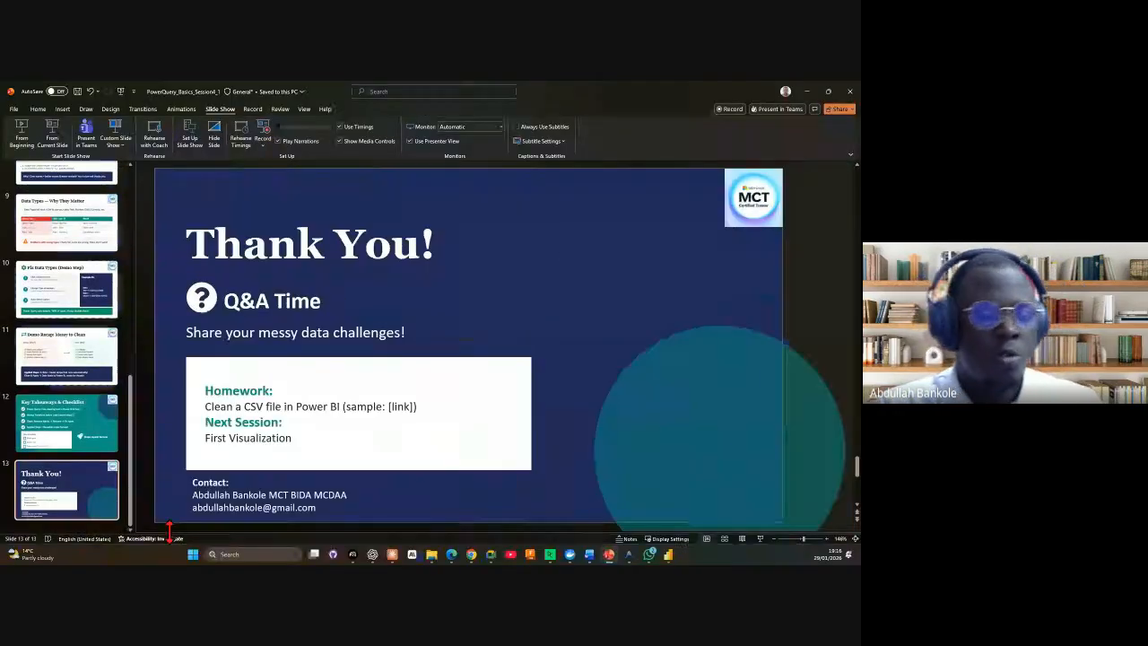
{"action": "left_click", "coordinate": [808, 90]}
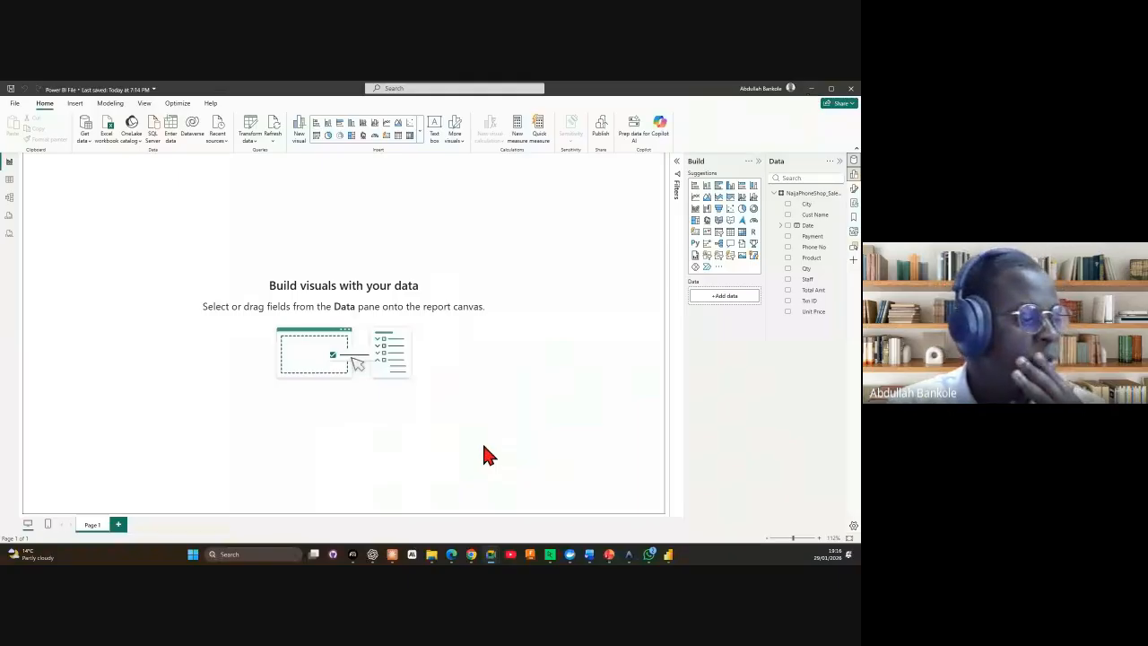